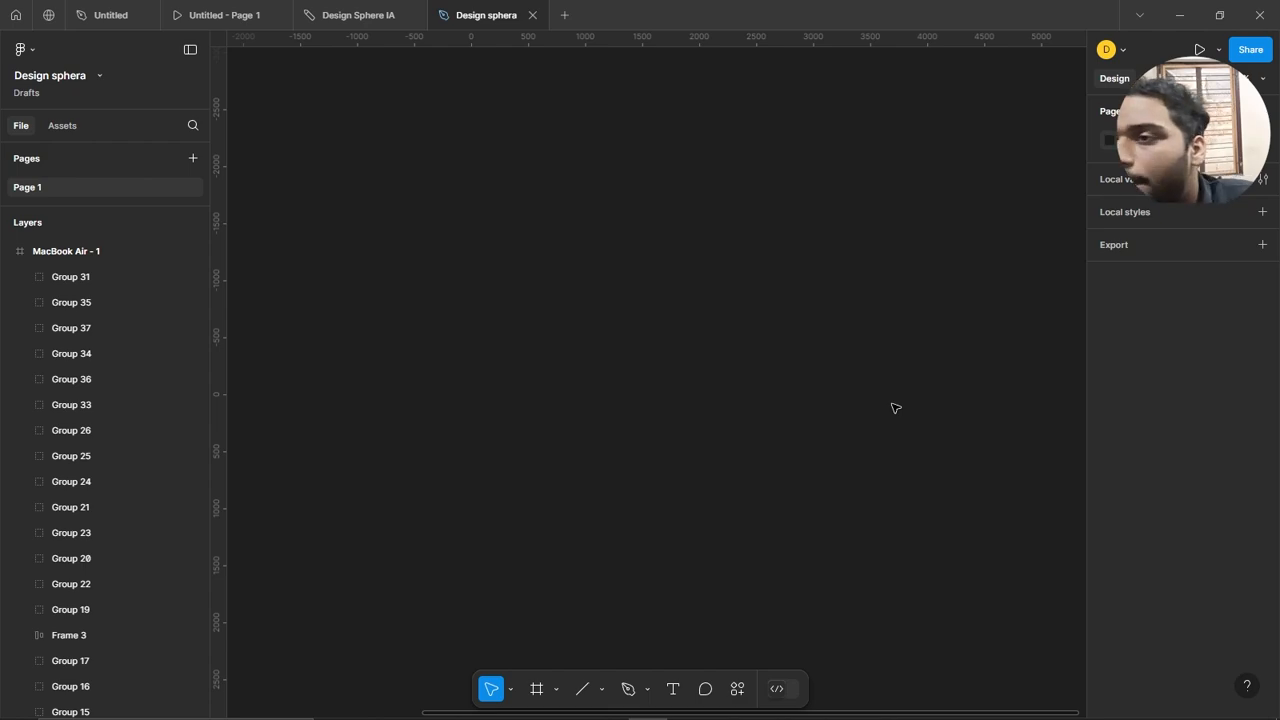
Switch to the Design Sphere IA board and examine the site map whose homepage branch includes Browse.
{"action": "left_click", "coordinate": [390, 12]}
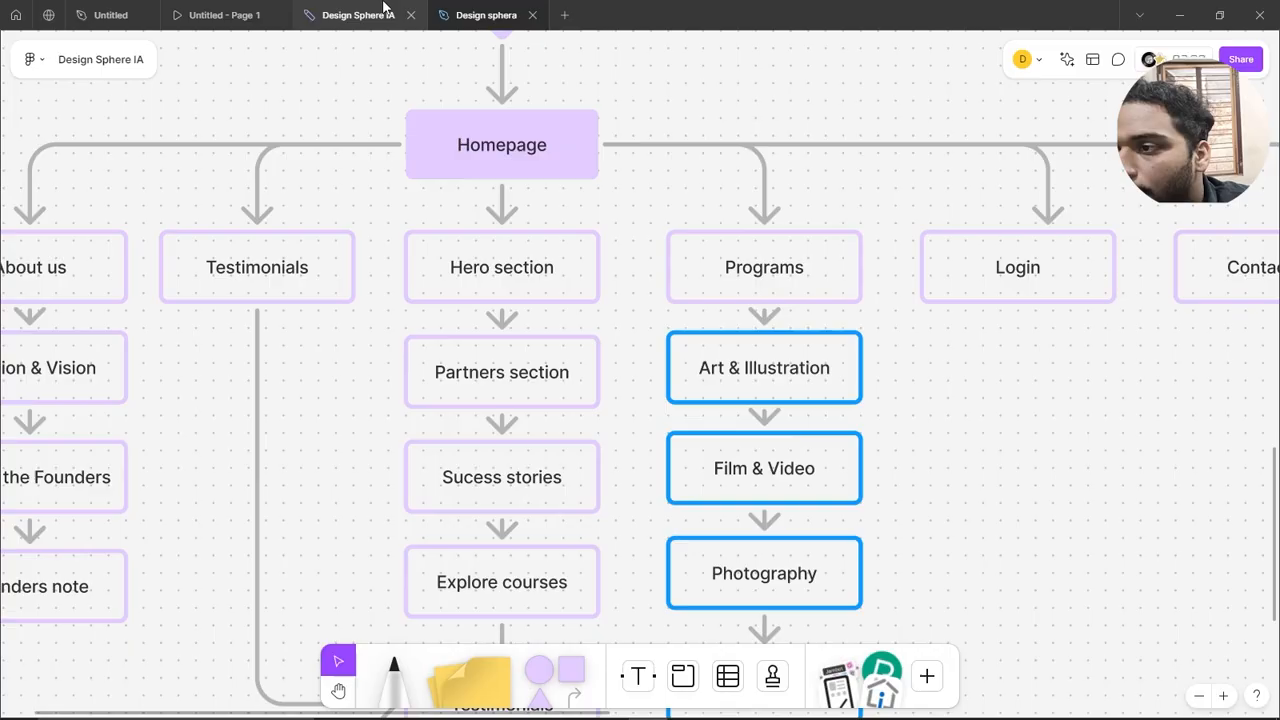
{"action": "scroll", "coordinate": [669, 206], "scroll_direction": "down", "scroll_amount": 5}
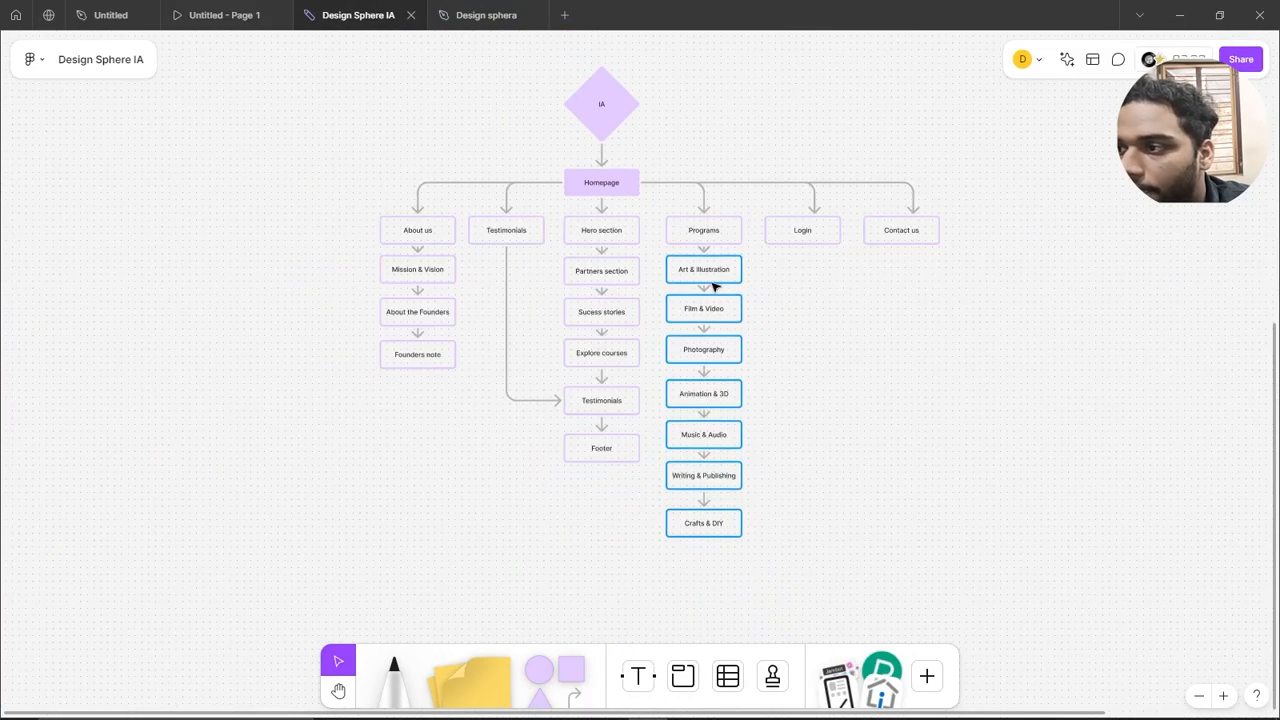
{"action": "scroll", "coordinate": [734, 303], "scroll_direction": "down", "scroll_amount": 5}
{"action": "scroll", "coordinate": [840, 349], "scroll_direction": "up", "scroll_amount": 5}
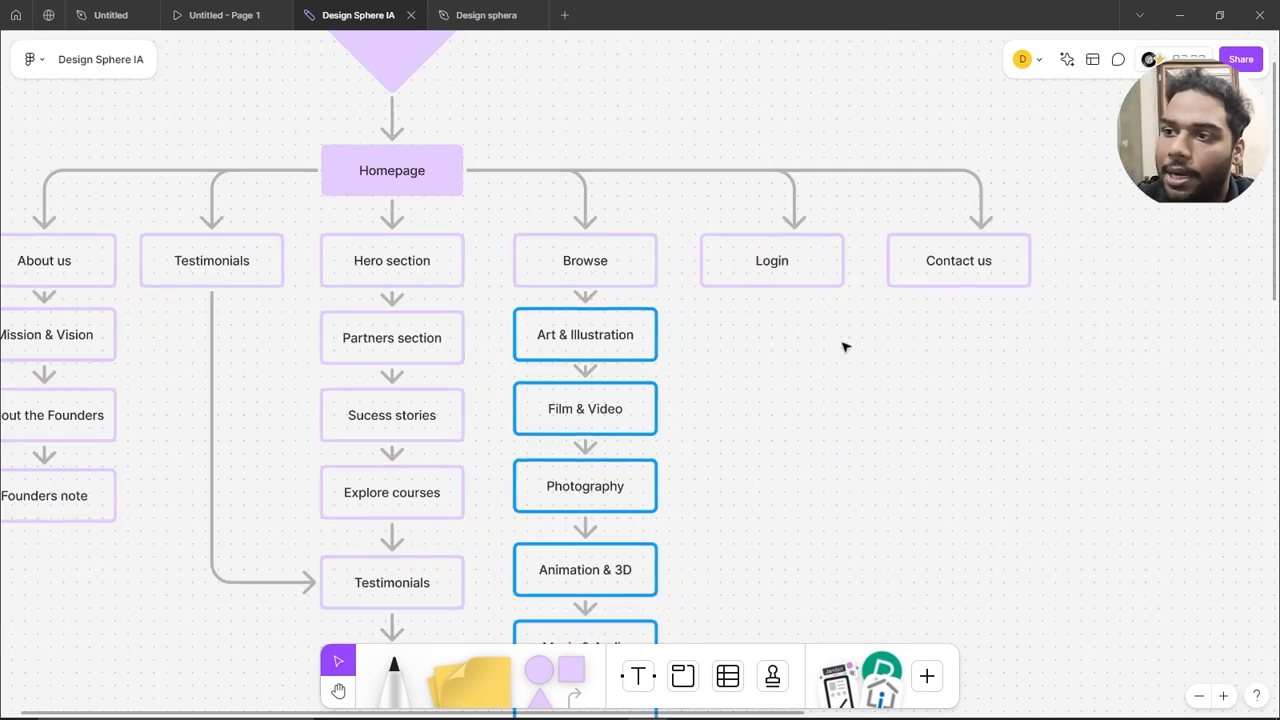
{"action": "scroll", "coordinate": [954, 240], "scroll_direction": "down", "scroll_amount": 1}
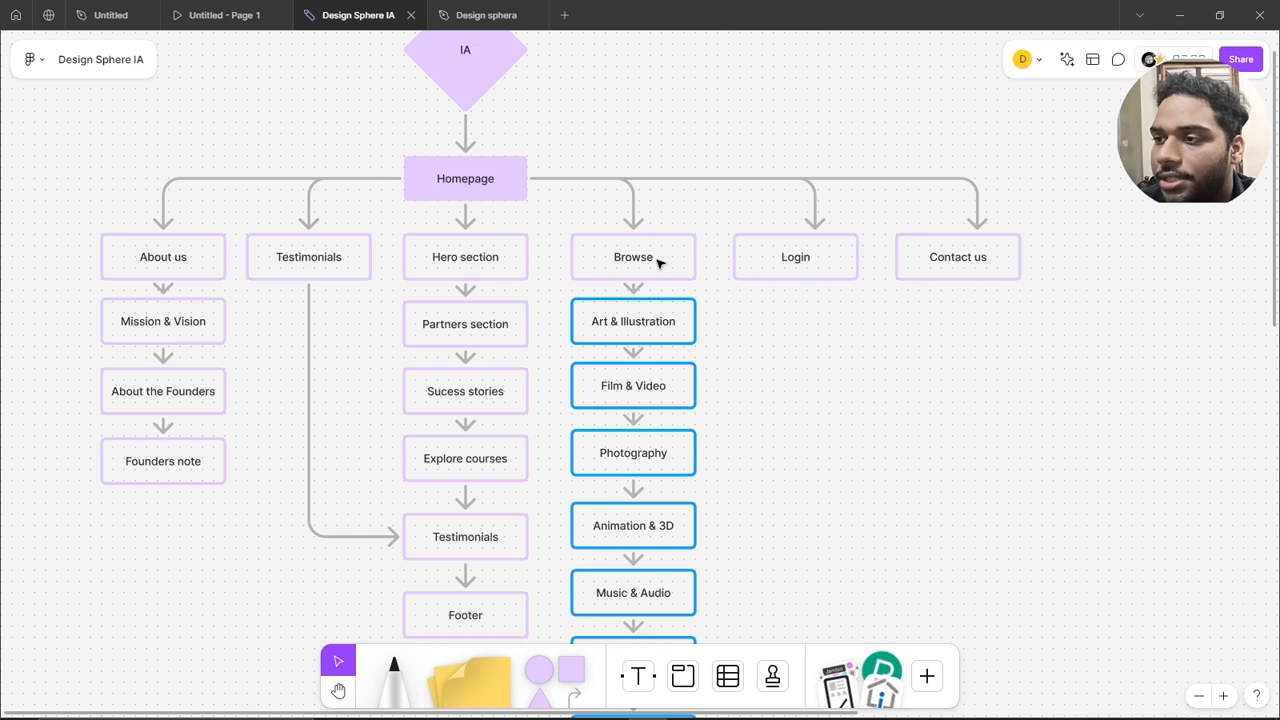
{"action": "scroll", "coordinate": [665, 258], "scroll_direction": "down", "scroll_amount": 10}
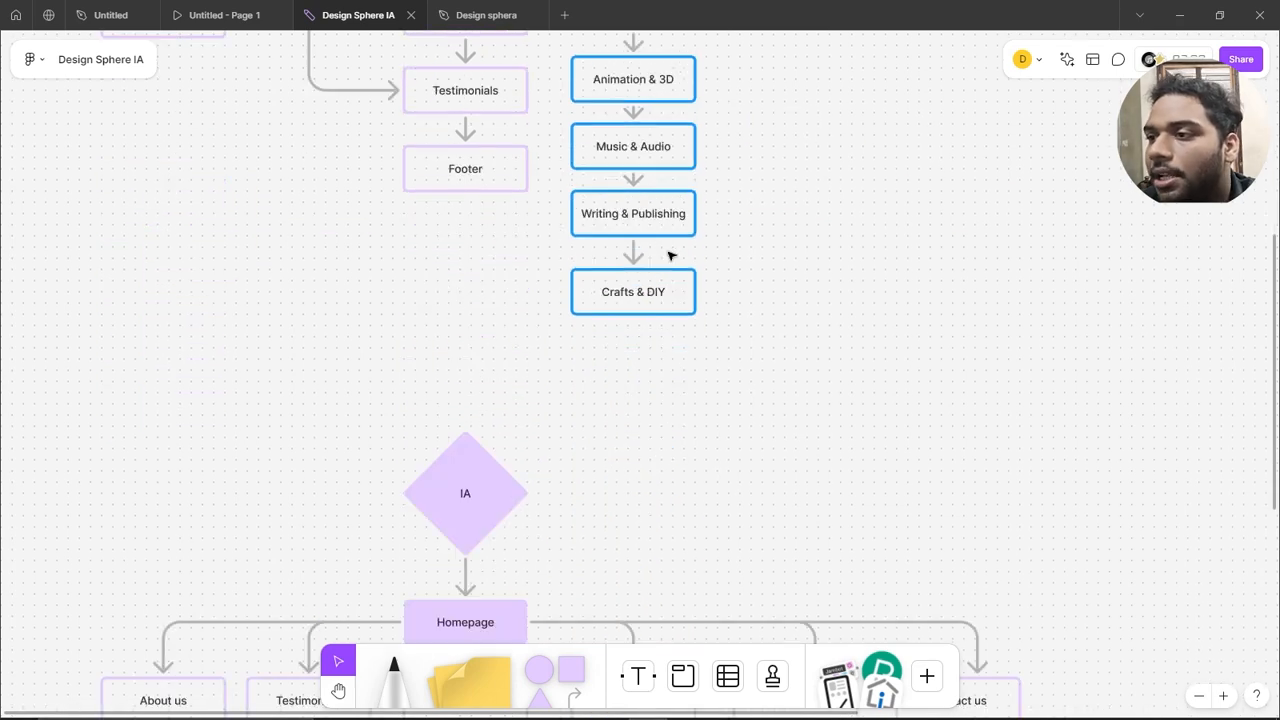
{"action": "scroll", "coordinate": [737, 434], "scroll_direction": "up", "scroll_amount": 8}
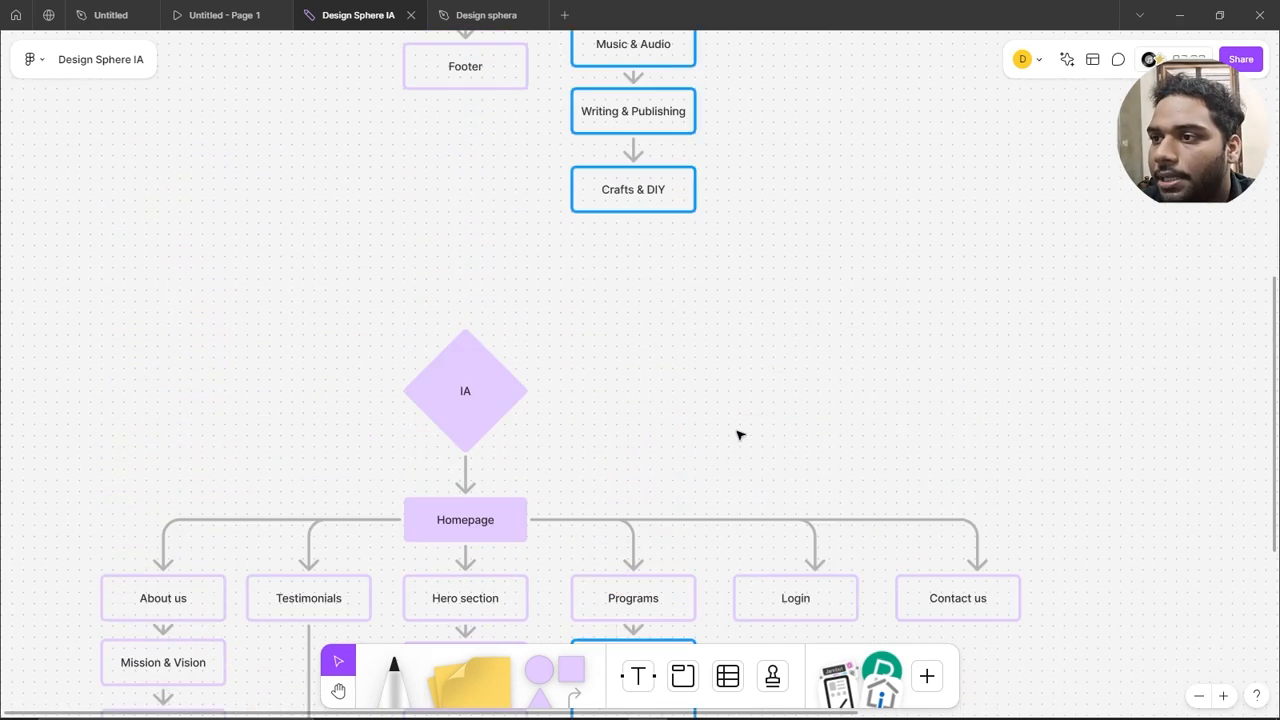
{"action": "scroll", "coordinate": [745, 420], "scroll_direction": "down", "scroll_amount": 5}
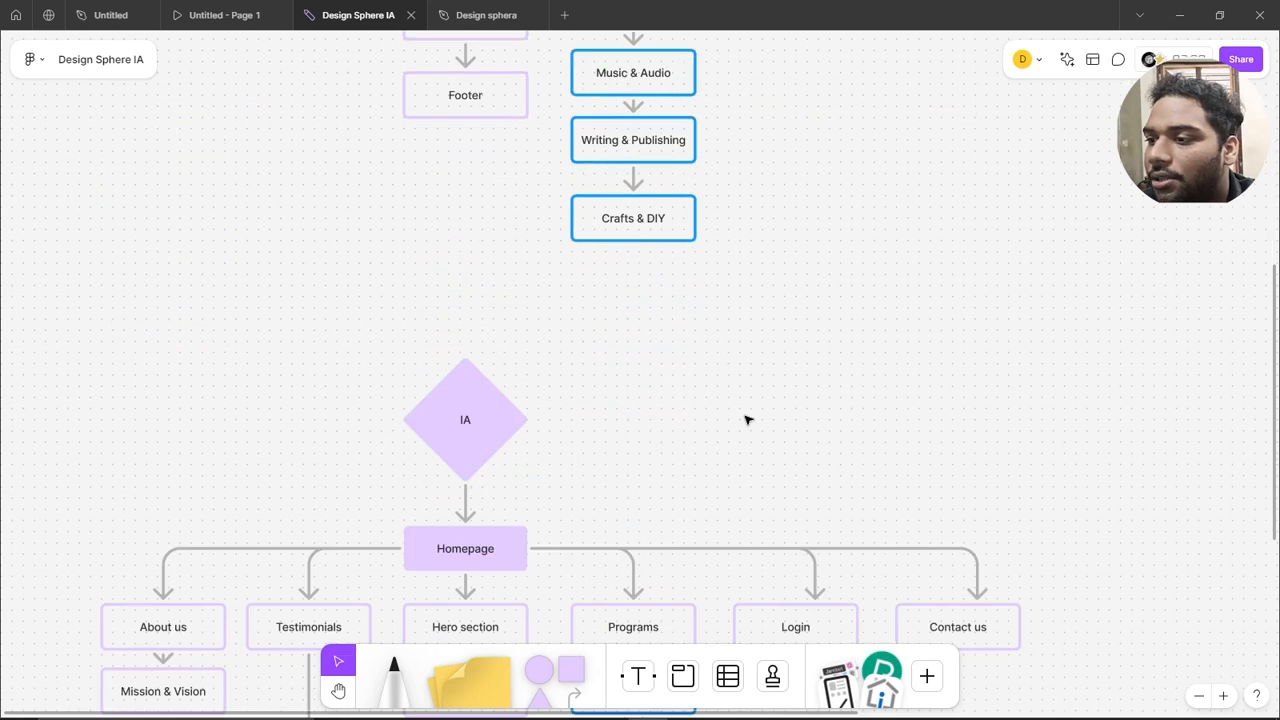
Examine the second IA site map, comparing its Programs branch and the hero, About us, Testimonials, Login and Contact us branches.
{"action": "scroll", "coordinate": [750, 416], "scroll_direction": "down", "scroll_amount": 3}
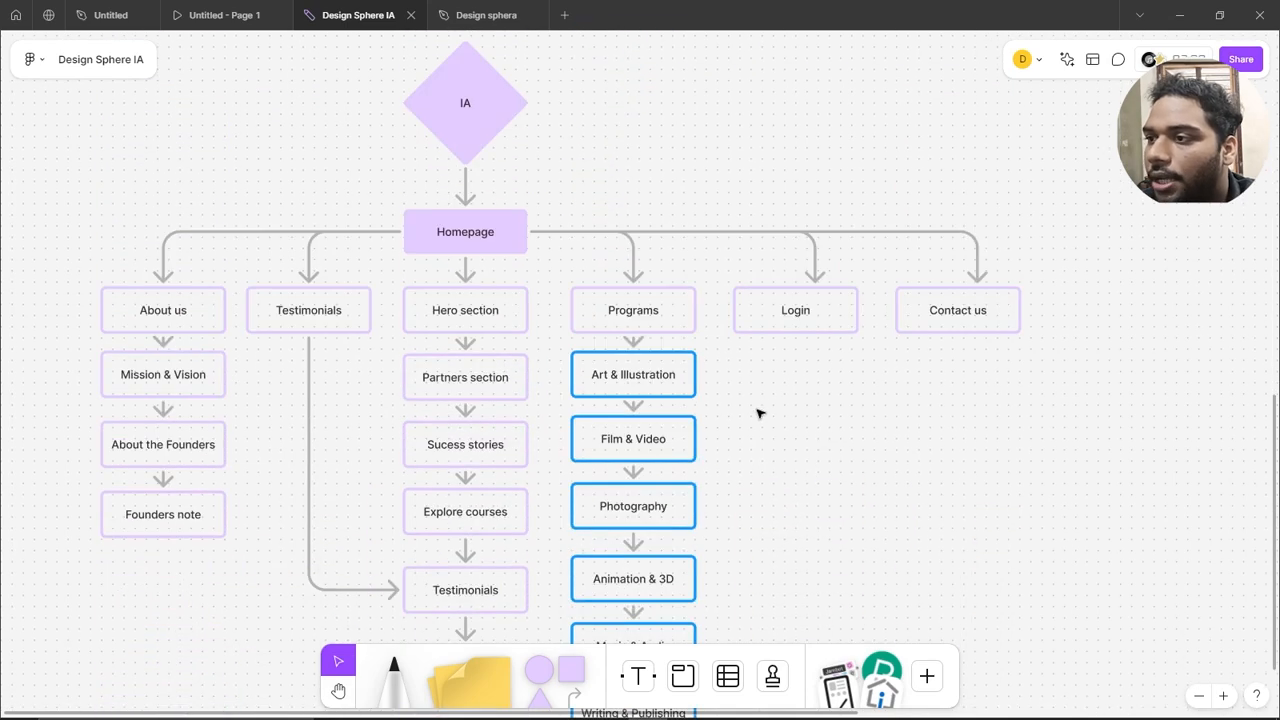
{"action": "scroll", "coordinate": [758, 412], "scroll_direction": "down", "scroll_amount": 14}
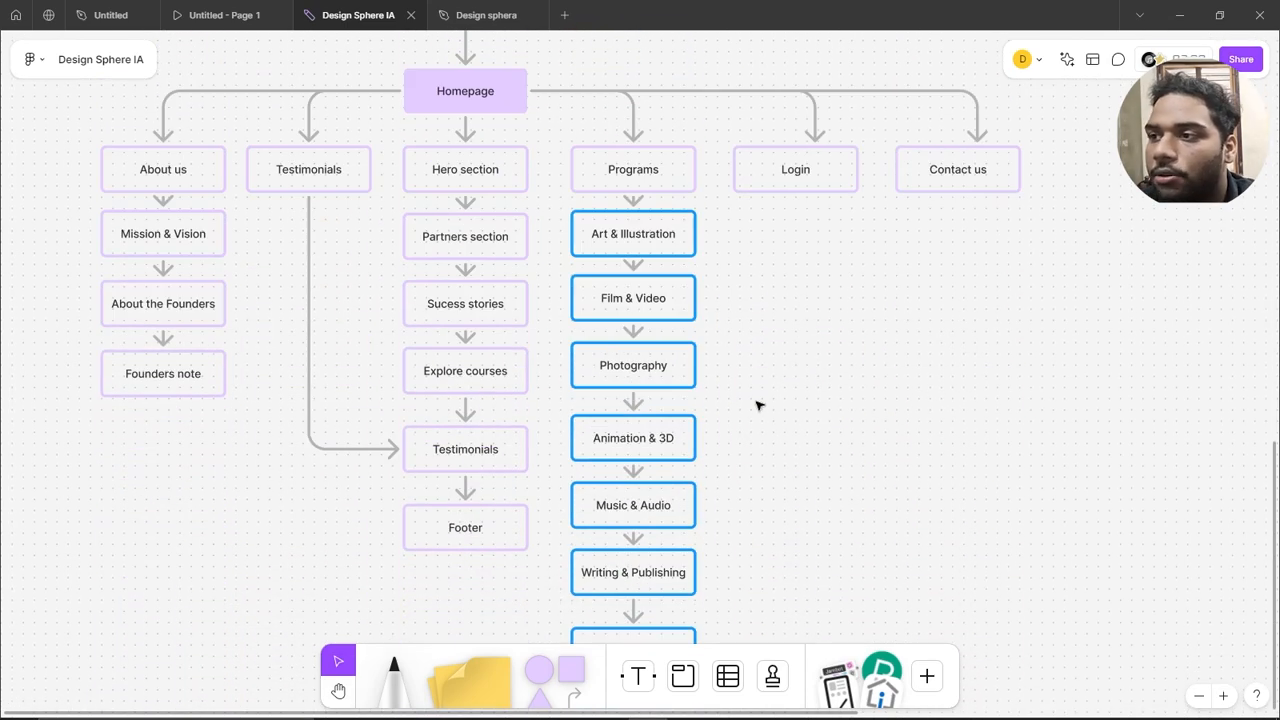
{"action": "scroll", "coordinate": [846, 367], "scroll_direction": "down", "scroll_amount": 3}
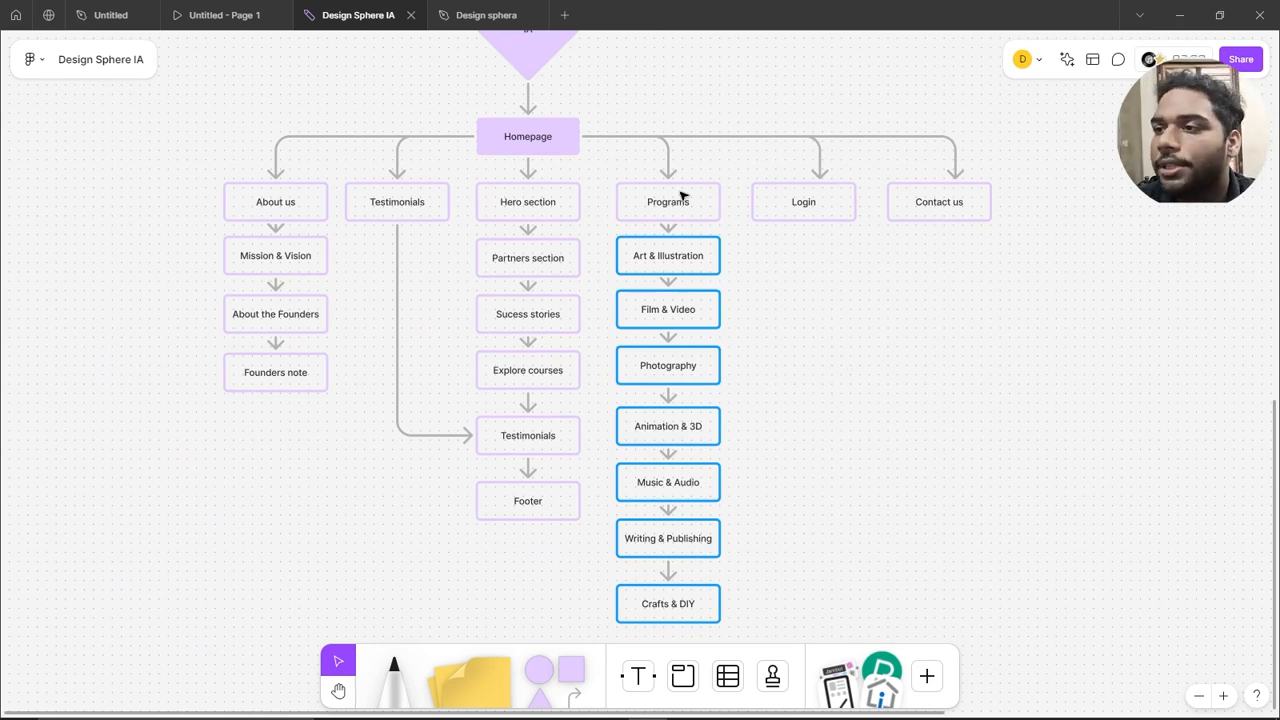
{"action": "scroll", "coordinate": [734, 171], "scroll_direction": "down", "scroll_amount": 2}
{"action": "left_click_drag", "start_coordinate": [985, 287], "coordinate": [926, 369]}
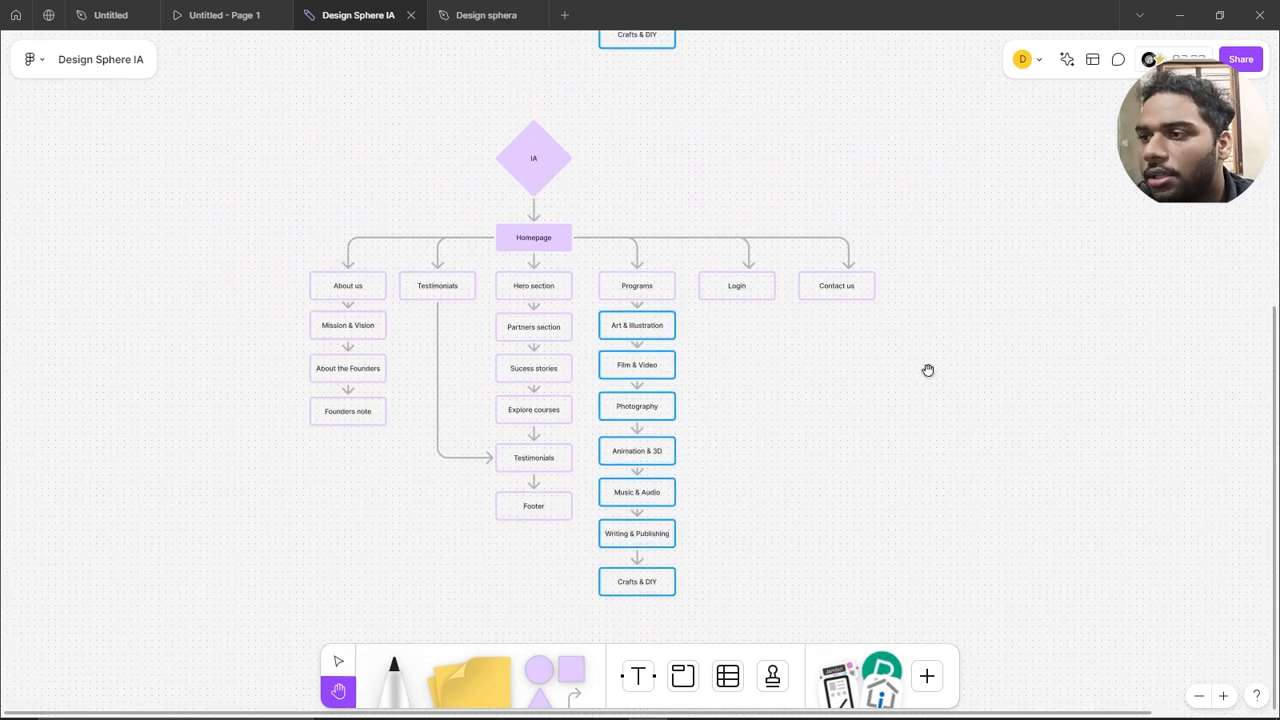
{"action": "scroll", "coordinate": [646, 466], "scroll_direction": "up", "scroll_amount": 2}
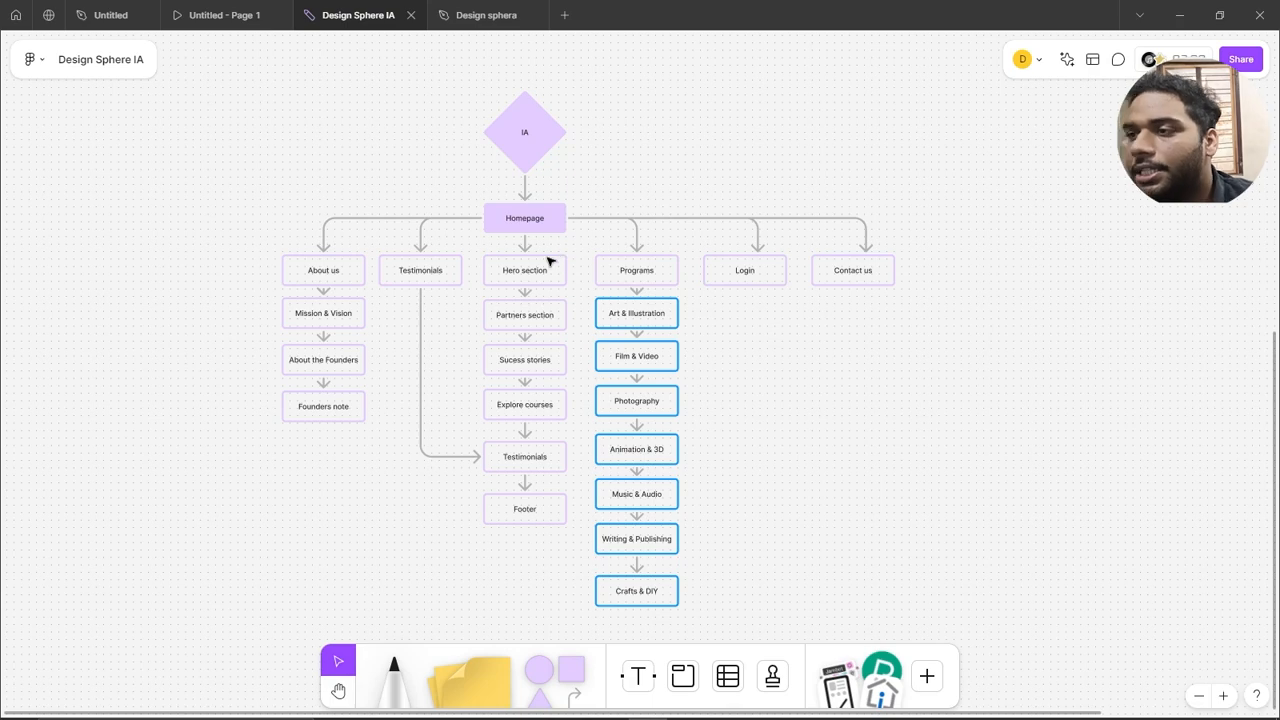
{"action": "scroll", "coordinate": [551, 260], "scroll_direction": "up", "scroll_amount": 3}
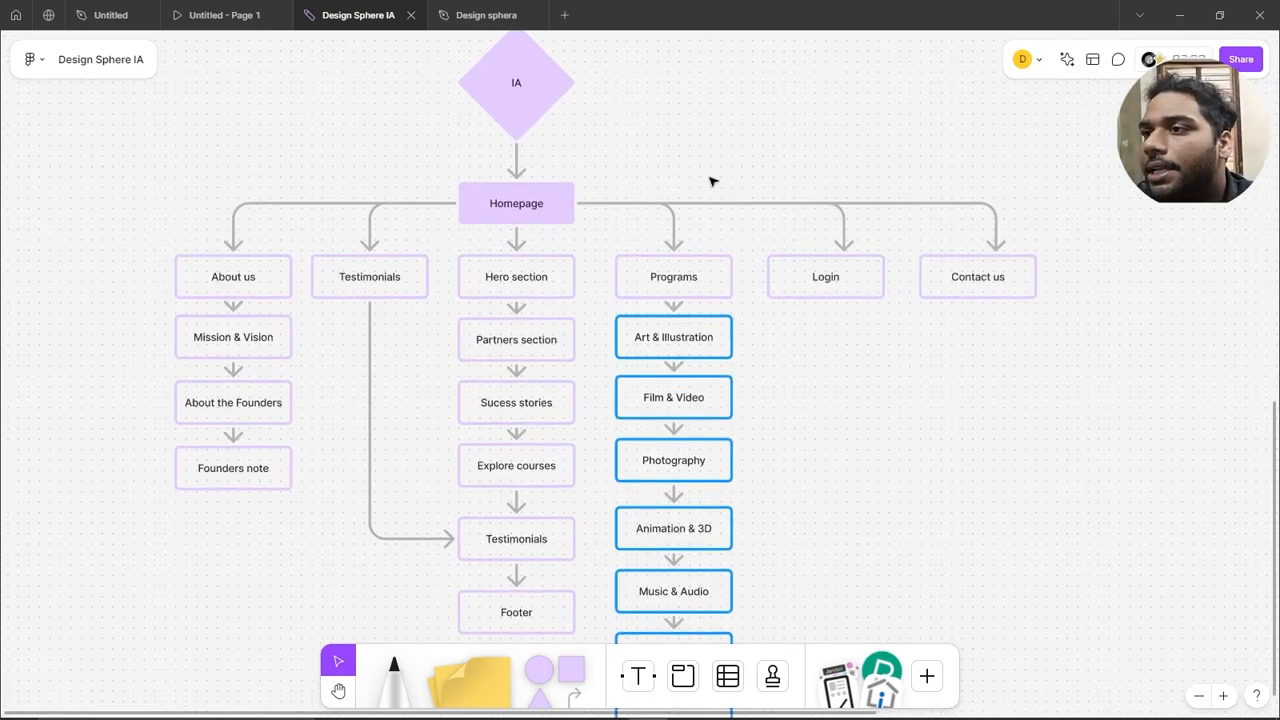
Switch to the Design sphera file and examine the MacBook Air - 1 wireframe's navigation bar, hero section and placement partners.
{"action": "left_click", "coordinate": [510, 10]}
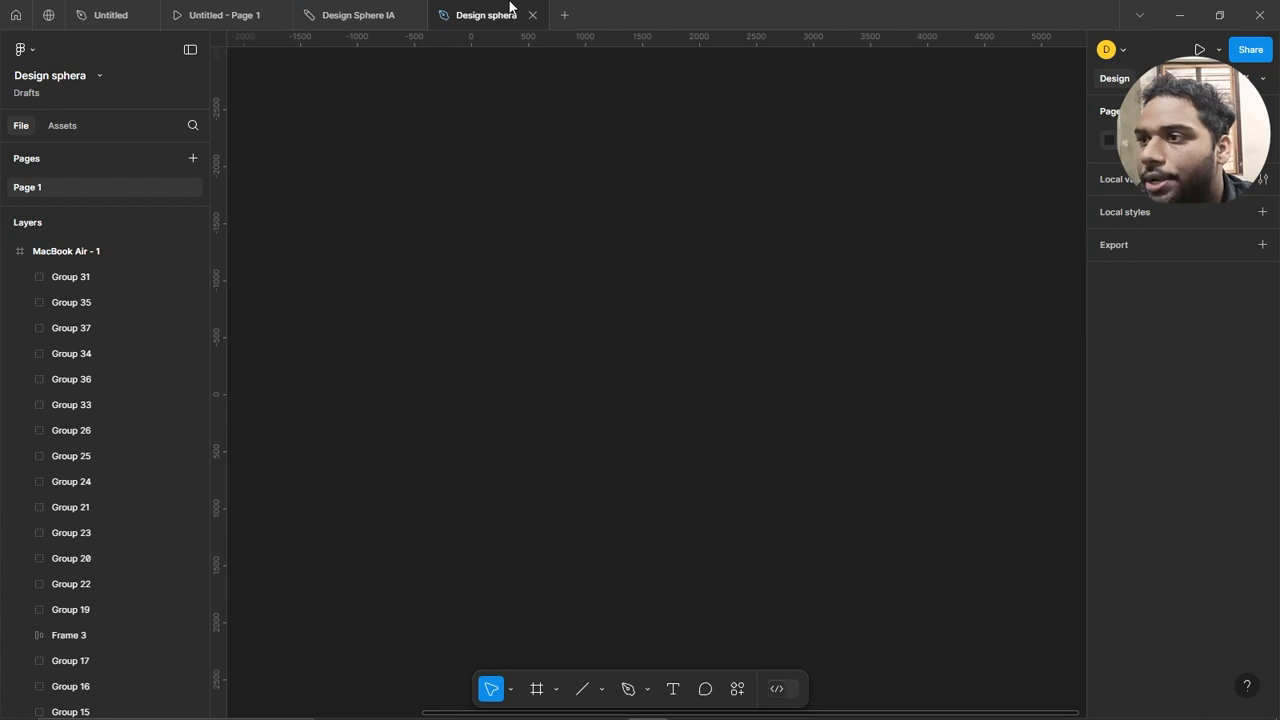
{"action": "scroll", "coordinate": [526, 223], "scroll_direction": "right", "scroll_amount": 3}
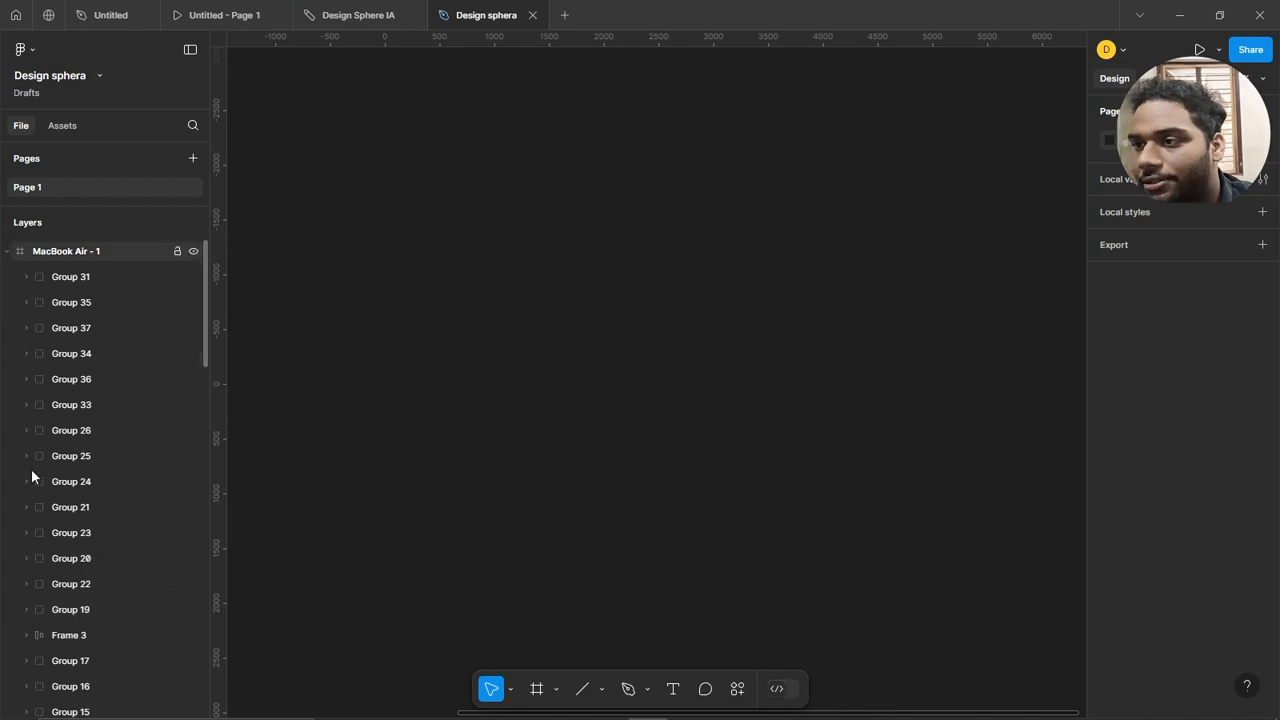
{"action": "scroll", "coordinate": [622, 297], "scroll_direction": "down", "scroll_amount": 5}
{"action": "scroll", "coordinate": [515, 267], "scroll_direction": "up", "scroll_amount": 4}
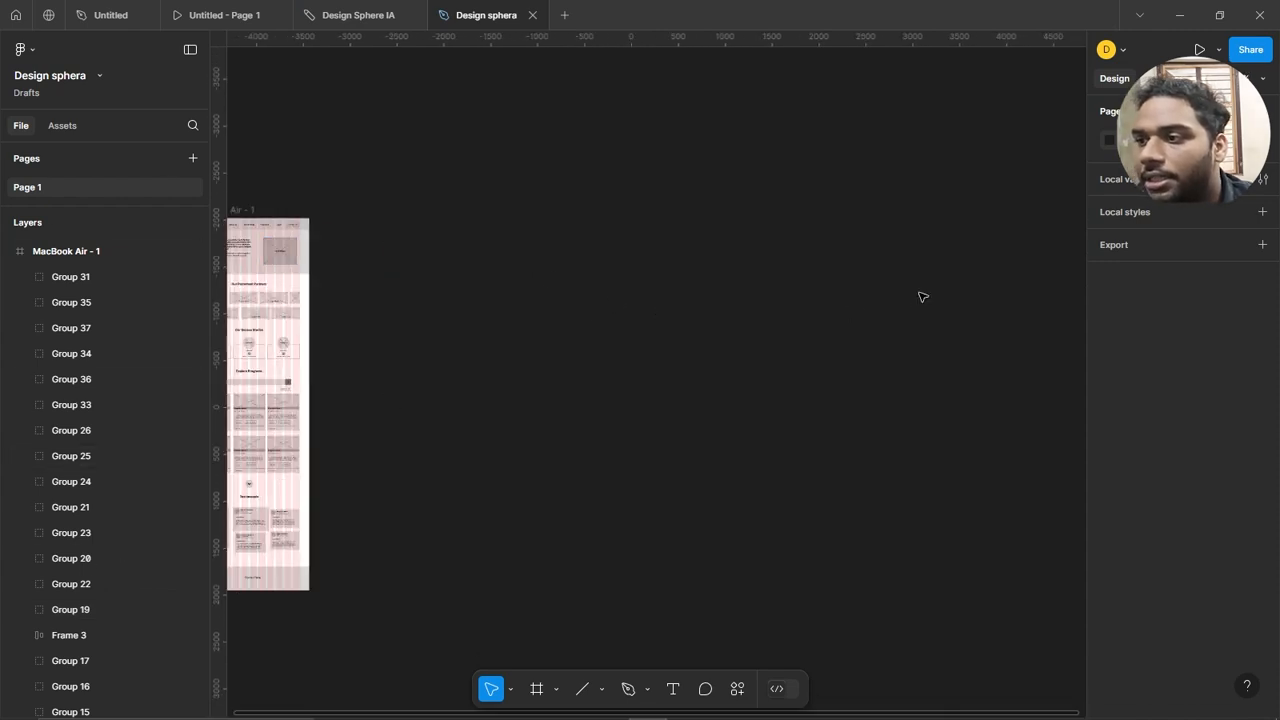
{"action": "scroll", "coordinate": [922, 296], "scroll_direction": "down", "scroll_amount": 3}
{"action": "scroll", "coordinate": [472, 300], "scroll_direction": "up", "scroll_amount": 2}
{"action": "scroll", "coordinate": [711, 280], "scroll_direction": "up", "scroll_amount": 3}
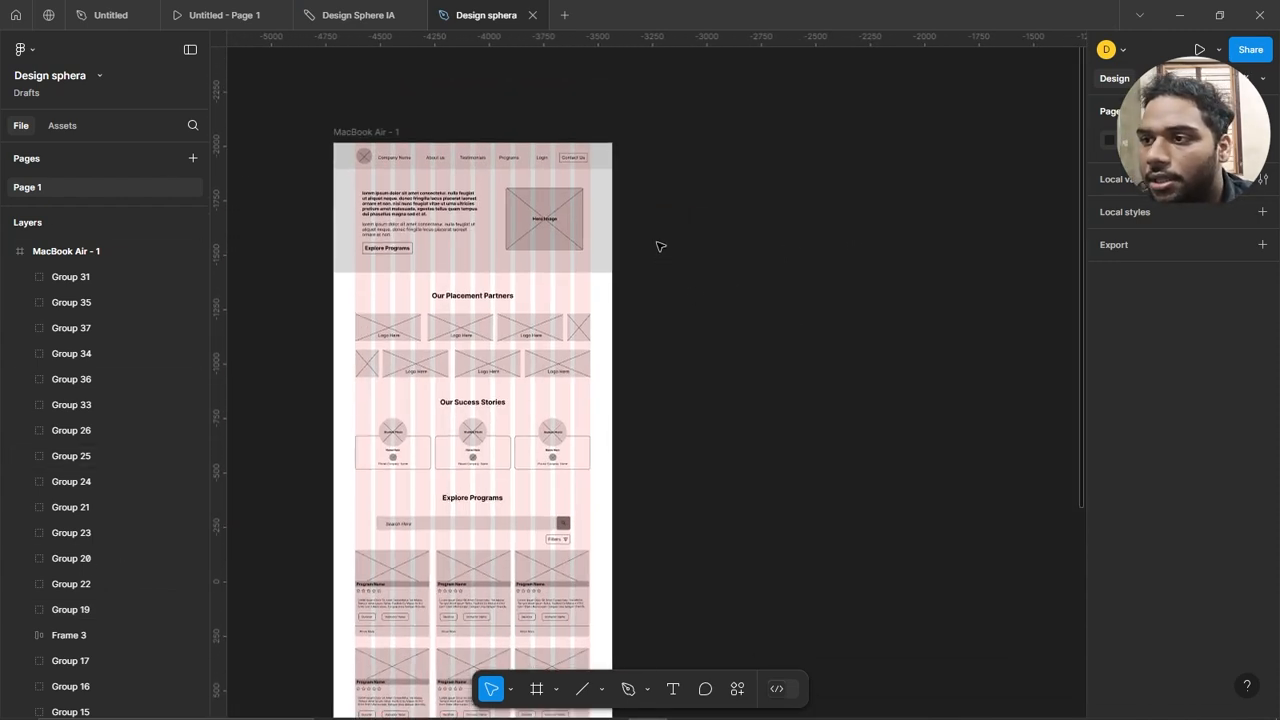
{"action": "scroll", "coordinate": [432, 107], "scroll_direction": "up", "scroll_amount": 2}
{"action": "scroll", "coordinate": [520, 140], "scroll_direction": "down", "scroll_amount": 5}
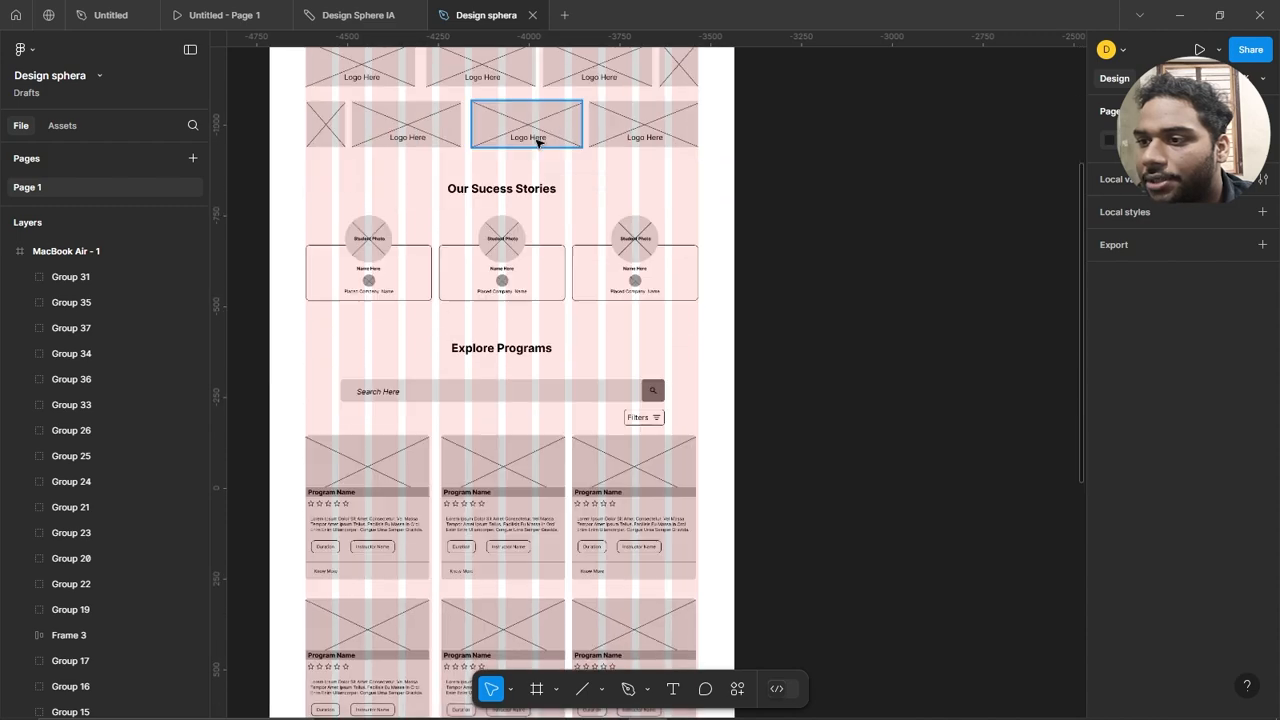
{"action": "scroll", "coordinate": [550, 295], "scroll_direction": "up", "scroll_amount": 5}
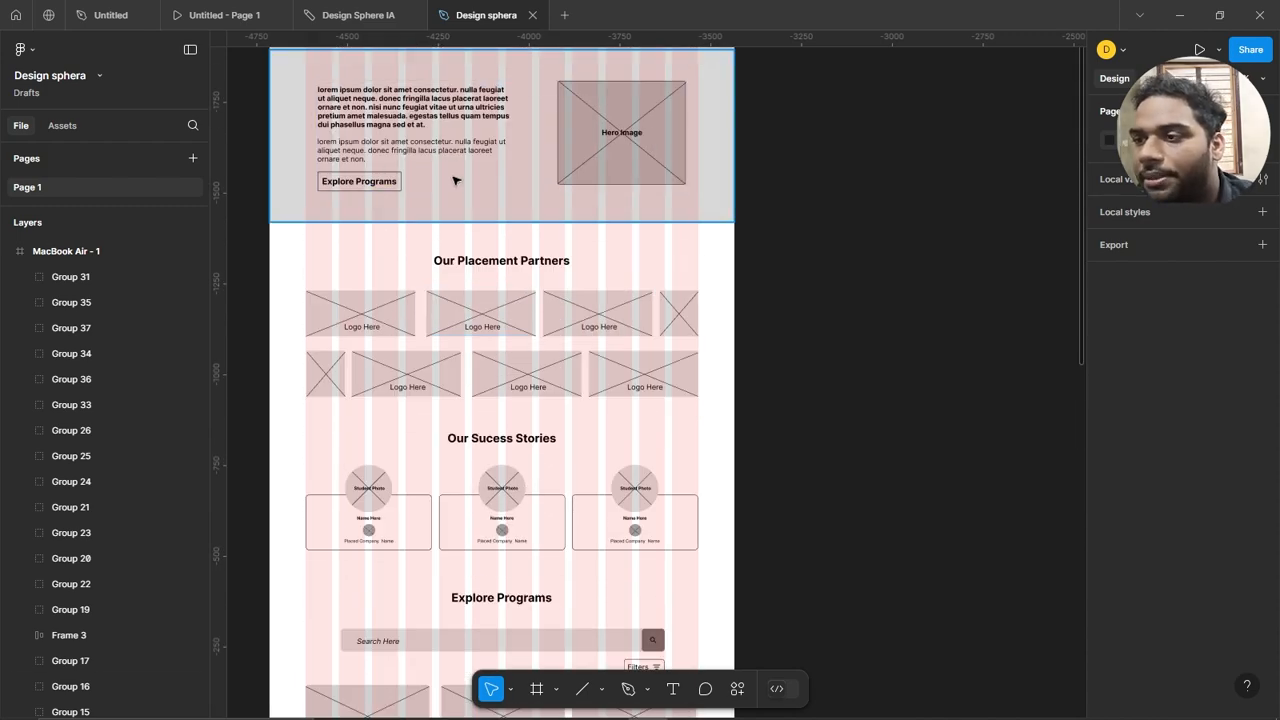
{"action": "scroll", "coordinate": [451, 180], "scroll_direction": "up", "scroll_amount": 2}
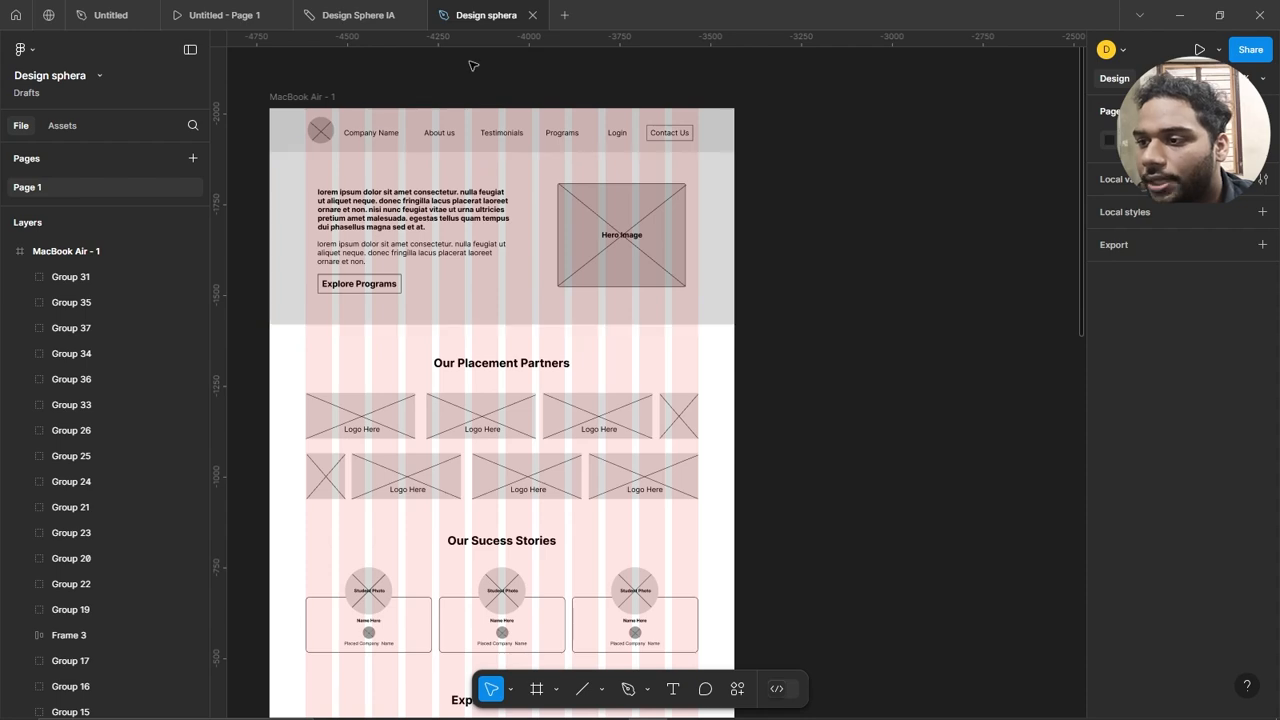
Examine the rest of the MacBook Air - 1 wireframe, including success stories, programs and testimonials, against the Design Sphere IA board.
{"action": "scroll", "coordinate": [566, 249], "scroll_direction": "down", "scroll_amount": 3}
{"action": "scroll", "coordinate": [510, 213], "scroll_direction": "down", "scroll_amount": 2}
{"action": "scroll", "coordinate": [510, 213], "scroll_direction": "down", "scroll_amount": 3}
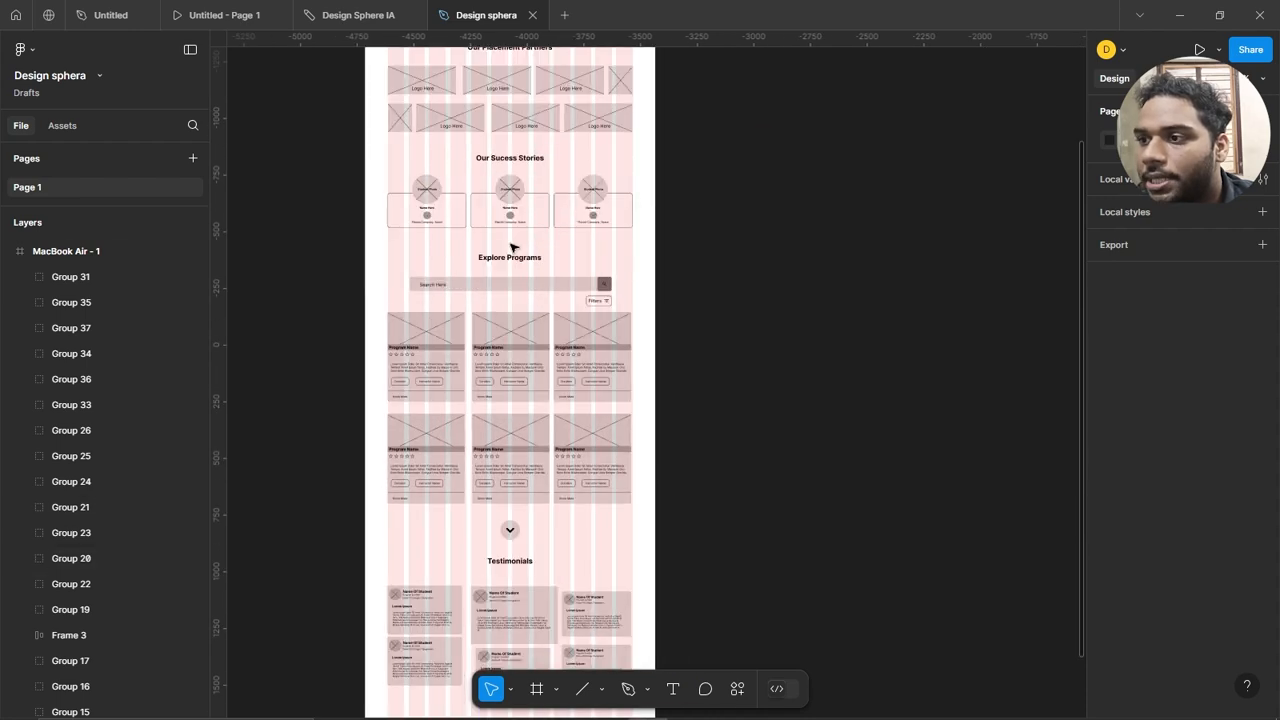
{"action": "scroll", "coordinate": [517, 249], "scroll_direction": "up", "scroll_amount": 3}
{"action": "left_click", "coordinate": [365, 14]}
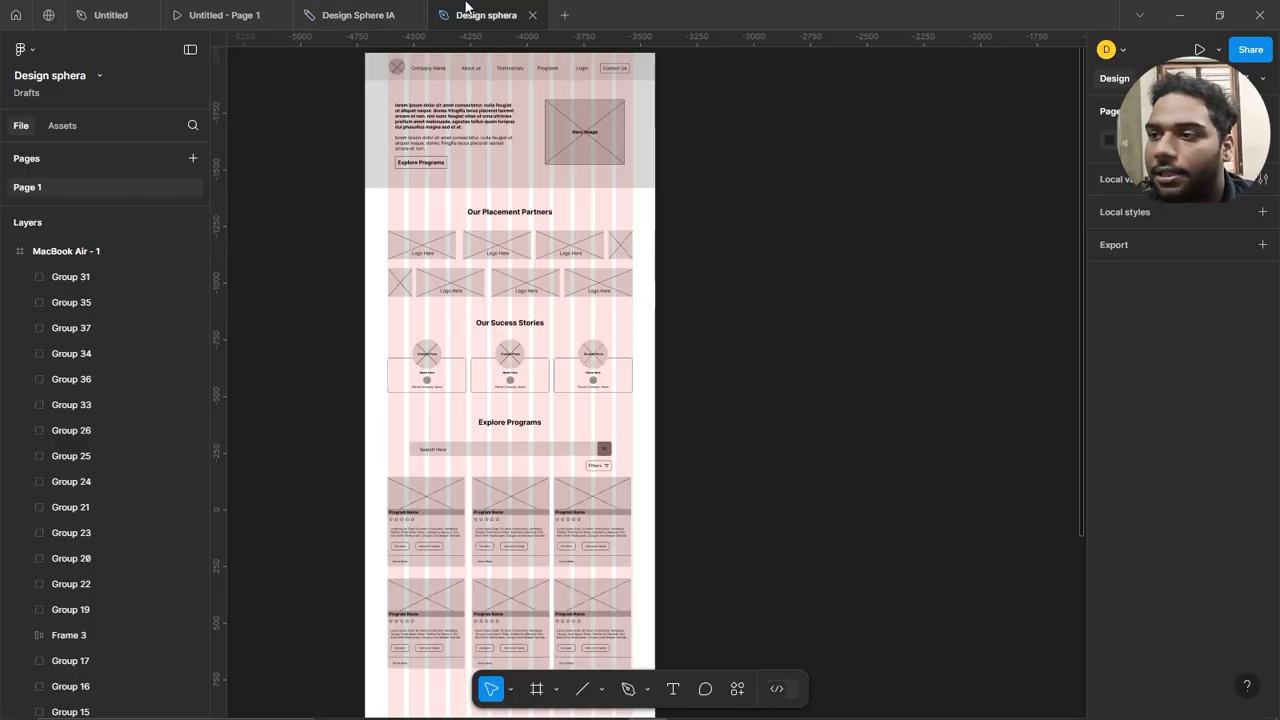
{"action": "left_click", "coordinate": [486, 15]}
{"action": "scroll", "coordinate": [472, 270], "scroll_direction": "down", "scroll_amount": 3}
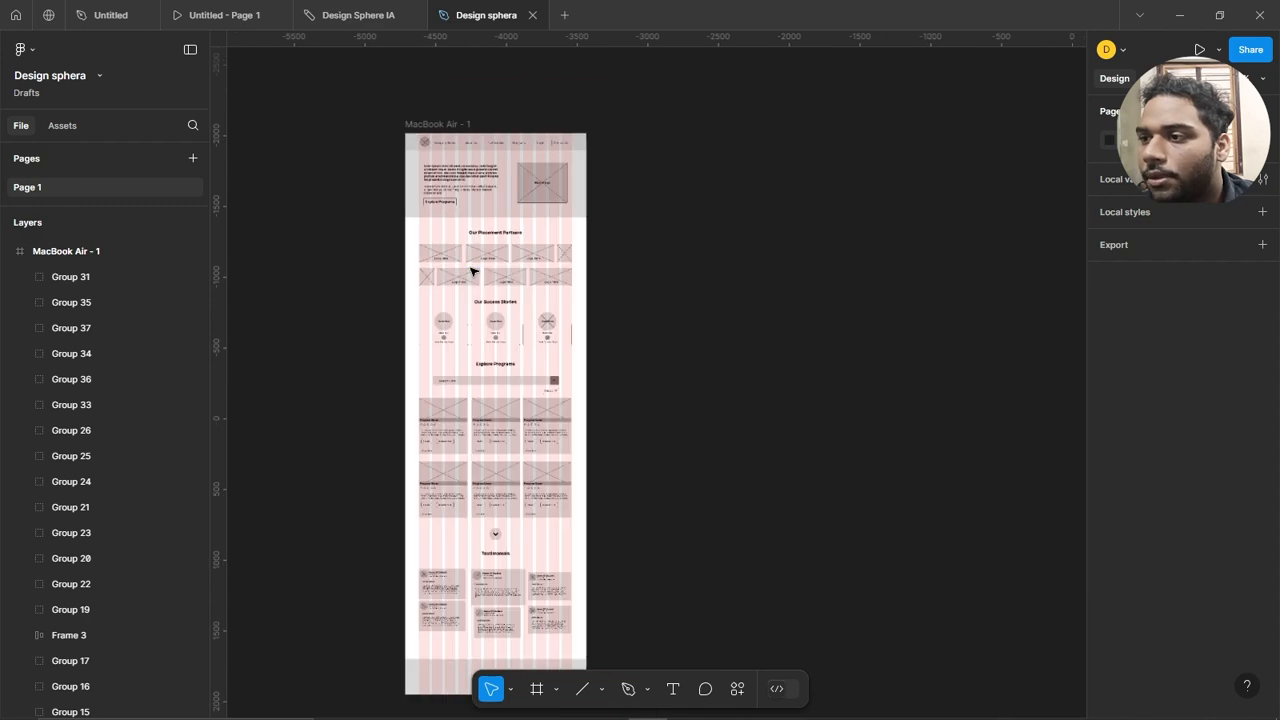
{"action": "scroll", "coordinate": [587, 186], "scroll_direction": "up", "scroll_amount": 3}
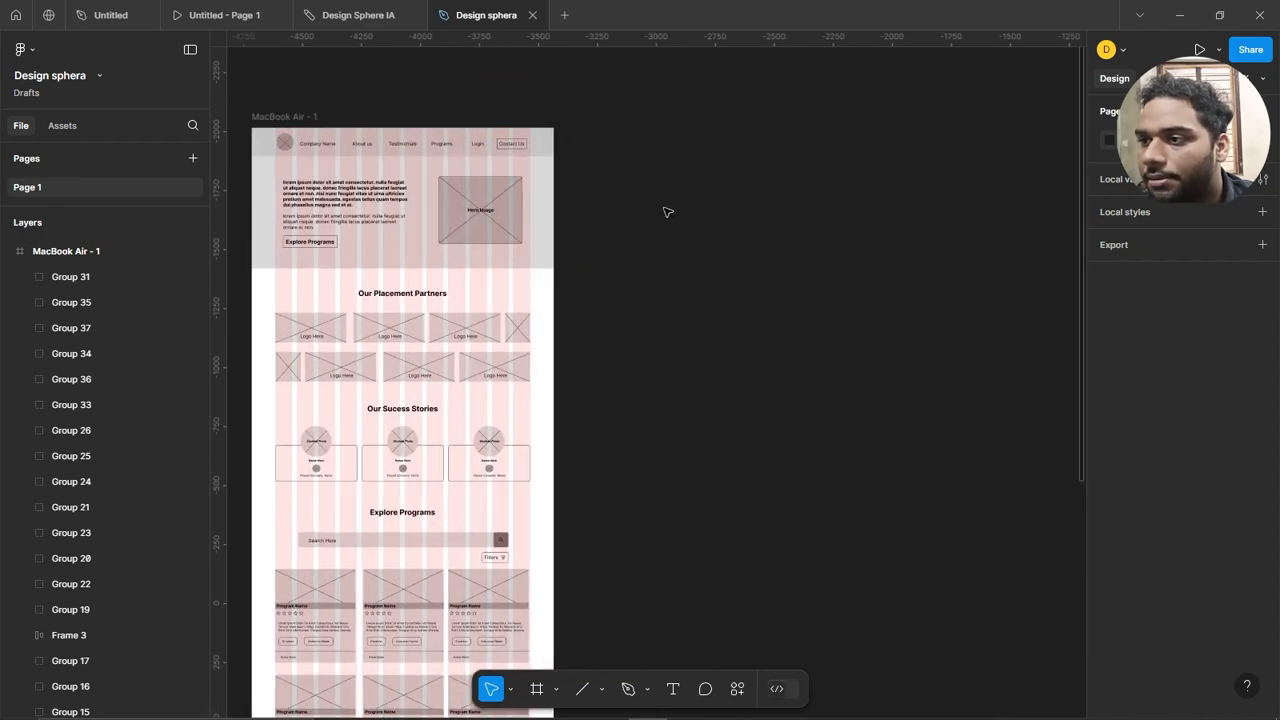
Create a new 1280 × 832 MacBook Air frame on an empty area of the canvas beside the wireframe.
{"action": "scroll", "coordinate": [866, 209], "scroll_direction": "down", "scroll_amount": 2}
{"action": "scroll", "coordinate": [866, 209], "scroll_direction": "up", "scroll_amount": 5}
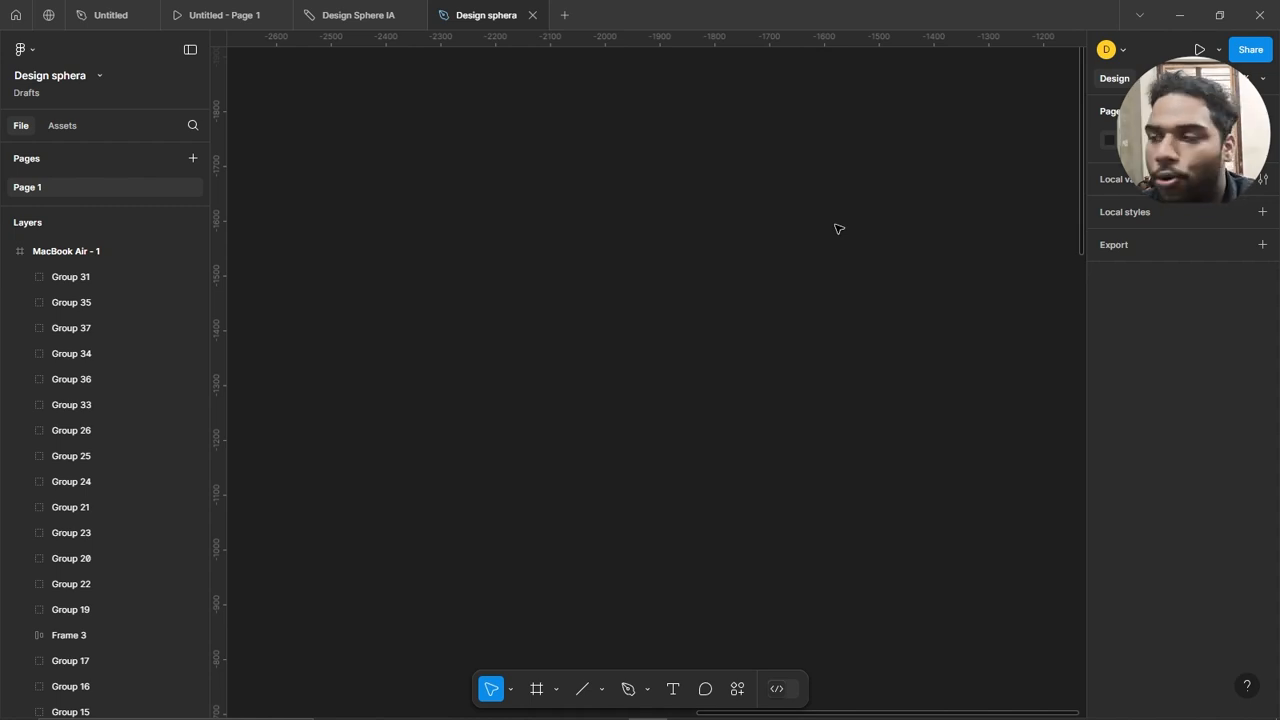
{"action": "key", "text": "f"}
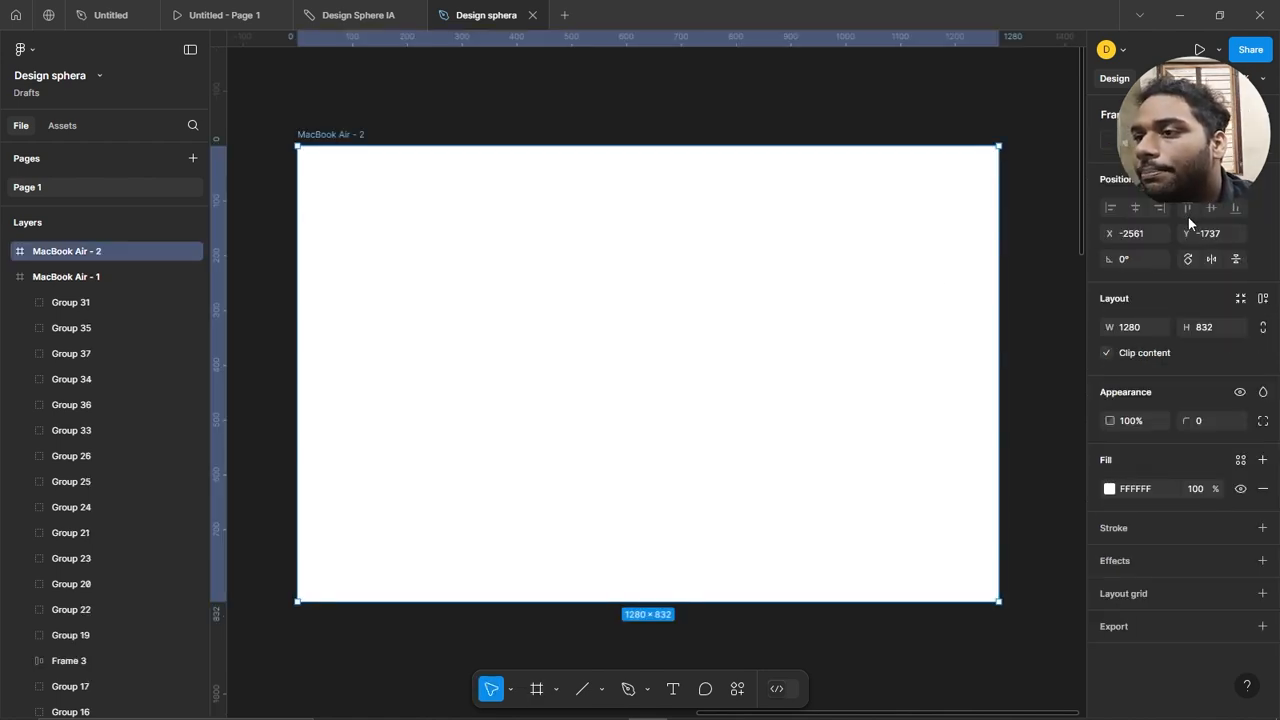
{"action": "left_click", "coordinate": [1188, 217]}
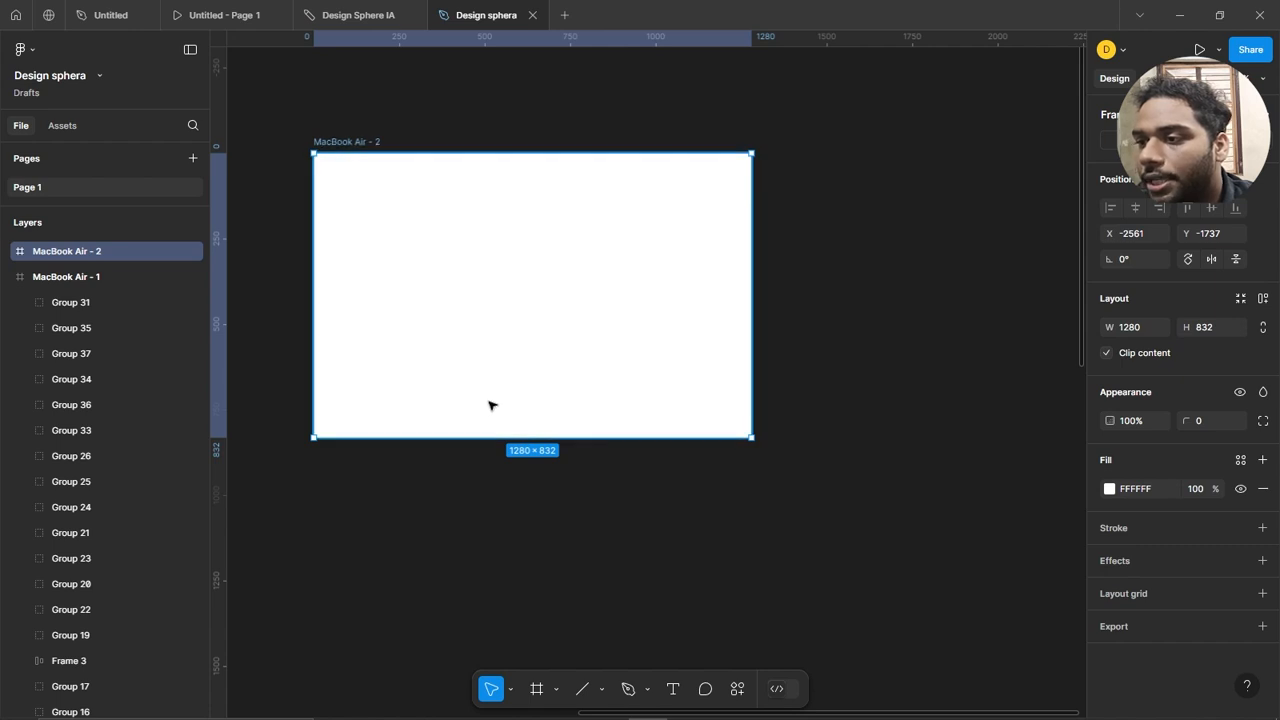
Extend the MacBook Air - 2 frame's height to about 2457 and move it to about X -2085, Y -1878.
{"action": "scroll", "coordinate": [480, 437], "scroll_direction": "down", "scroll_amount": 3}
{"action": "left_click_drag", "start_coordinate": [481, 438], "coordinate": [500, 690]}
{"action": "scroll", "coordinate": [620, 397], "scroll_direction": "up", "scroll_amount": 2}
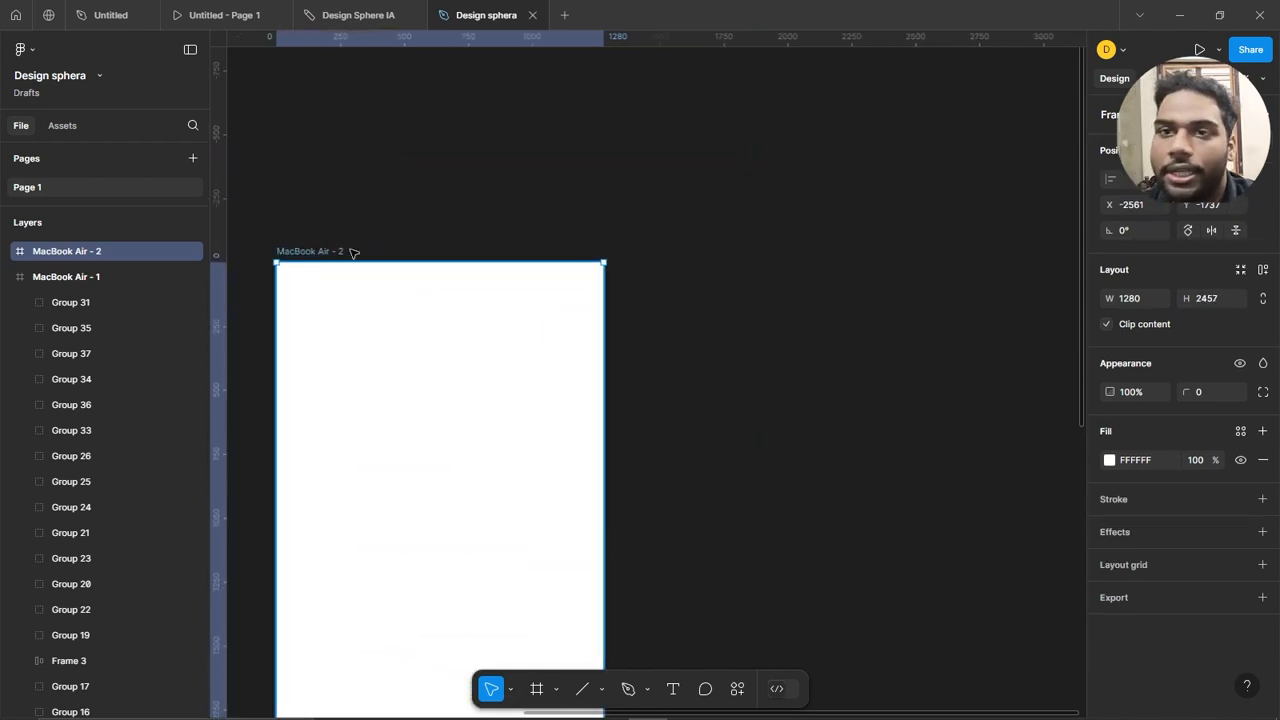
{"action": "left_click_drag", "start_coordinate": [315, 249], "coordinate": [437, 213]}
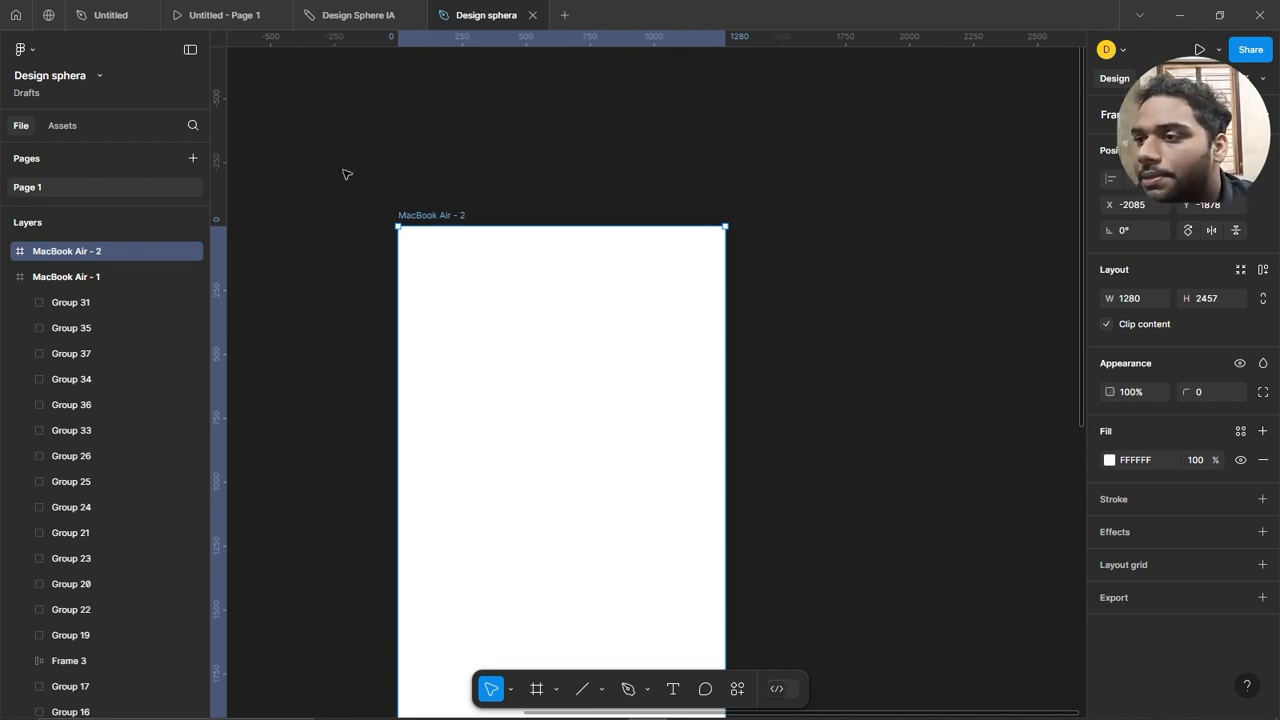
Add a layout grid to the MacBook Air - 2 frame and change its type to Columns.
{"action": "scroll", "coordinate": [406, 126], "scroll_direction": "down", "scroll_amount": 5}
{"action": "scroll", "coordinate": [589, 206], "scroll_direction": "up", "scroll_amount": 4}
{"action": "scroll", "coordinate": [585, 240], "scroll_direction": "up", "scroll_amount": 1}
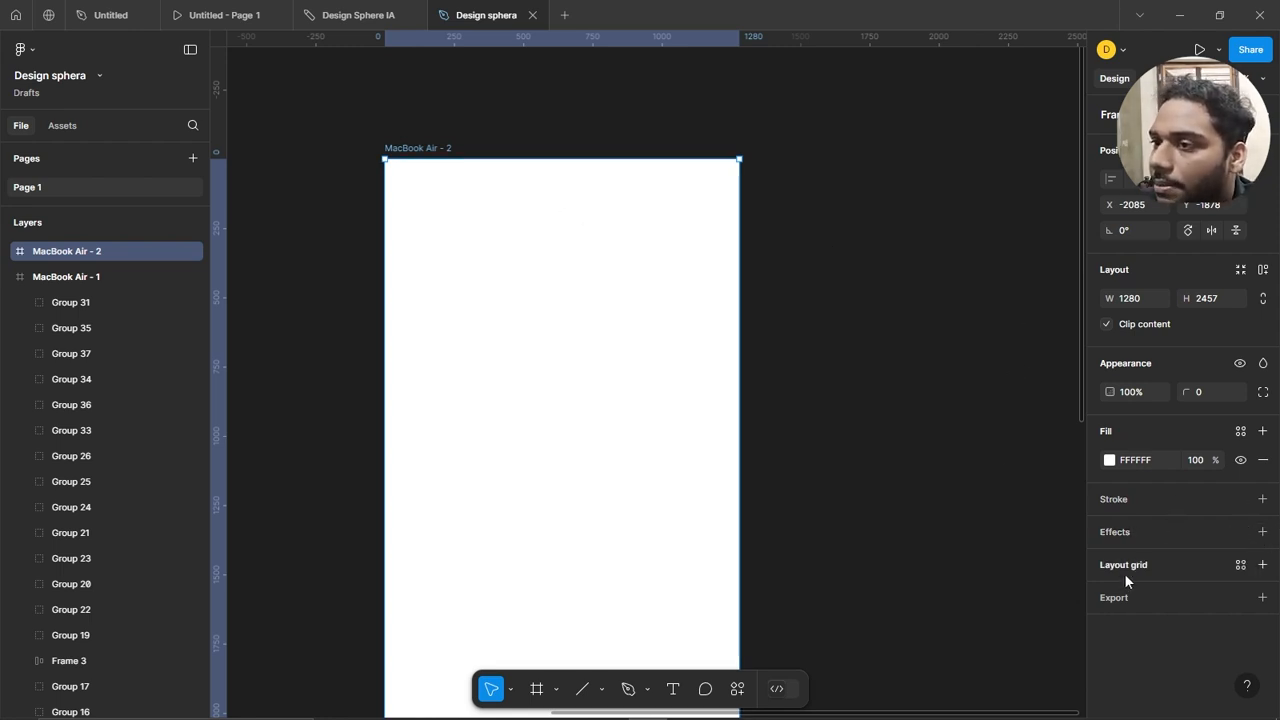
{"action": "left_click", "coordinate": [436, 132]}
{"action": "left_click", "coordinate": [430, 148]}
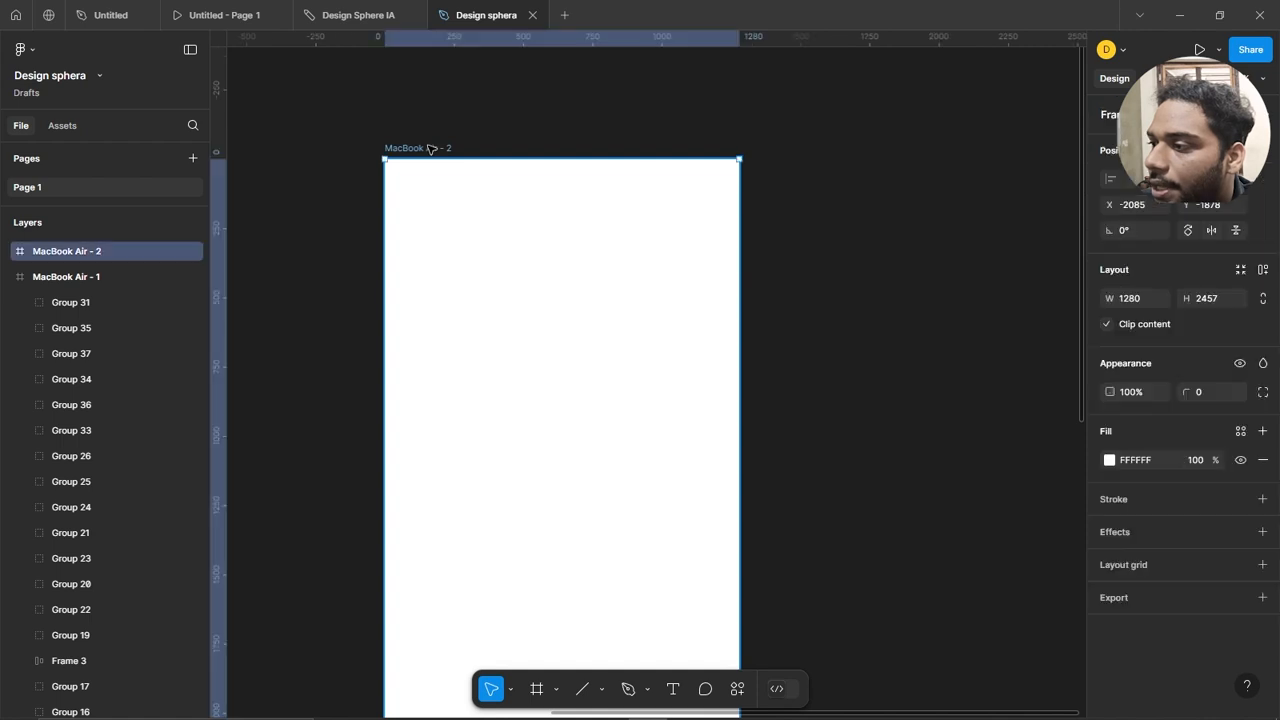
{"action": "left_click", "coordinate": [1262, 565]}
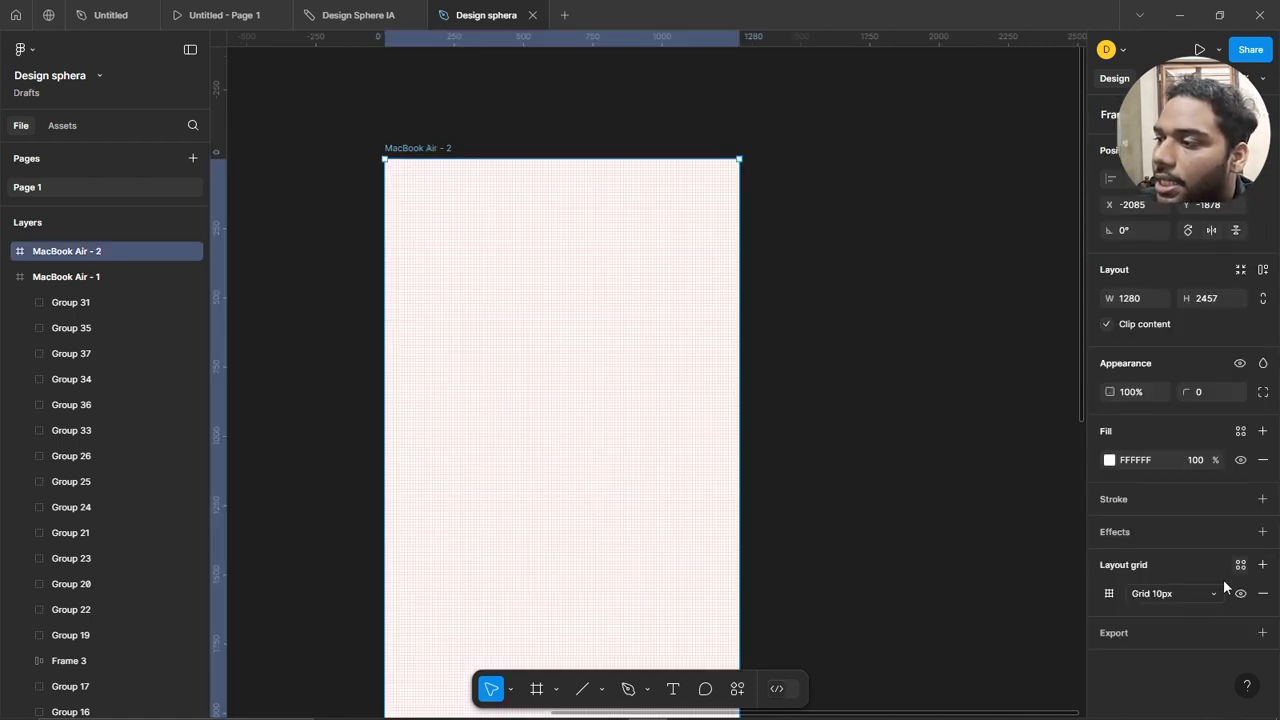
{"action": "left_click", "coordinate": [1196, 595]}
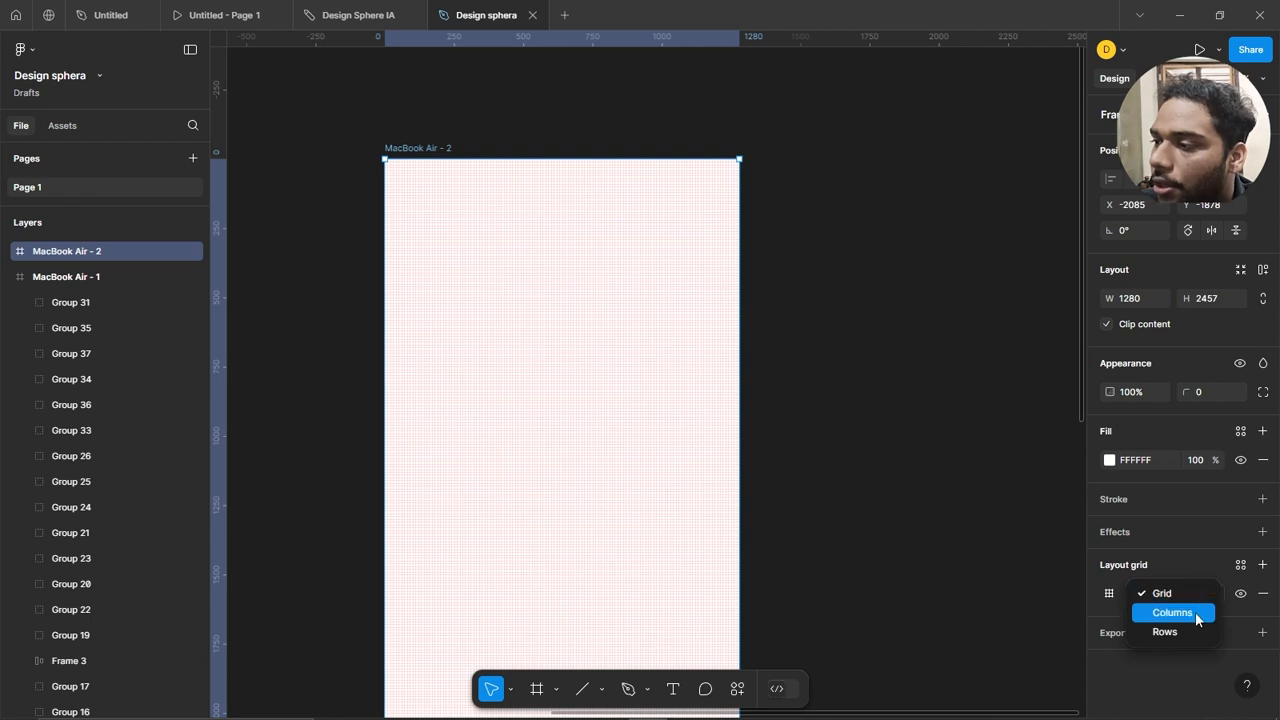
{"action": "left_click", "coordinate": [1195, 612]}
Set the MacBook Air - 2 layout grid to 12 columns with a margin of 100.
{"action": "left_click", "coordinate": [1109, 594]}
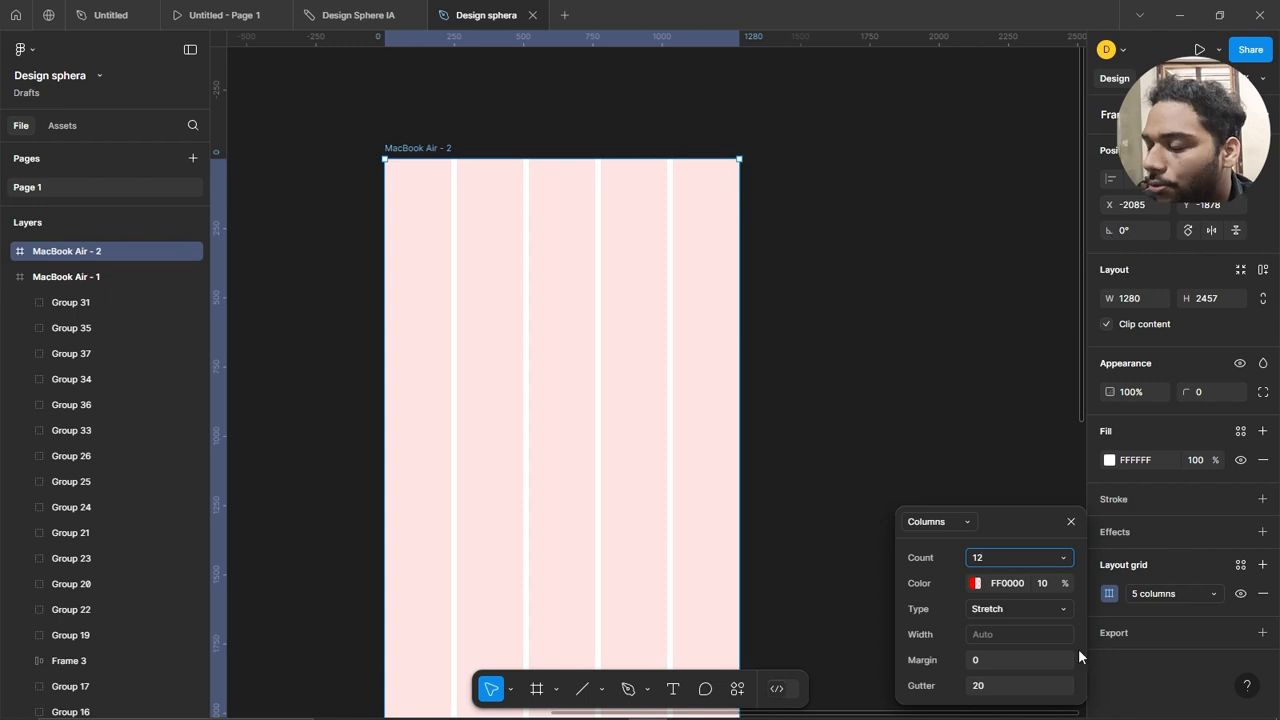
{"action": "left_click", "coordinate": [1020, 660]}
{"action": "type", "text": "100"}
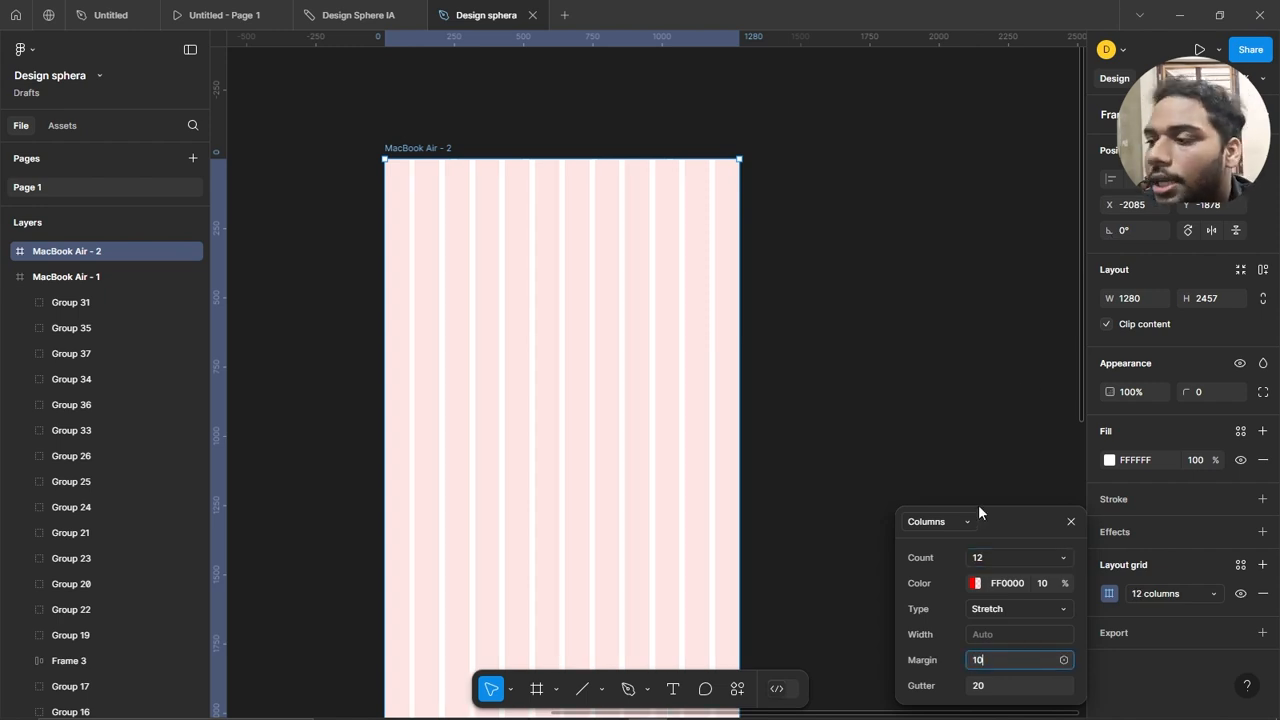
{"action": "left_click", "coordinate": [838, 288]}
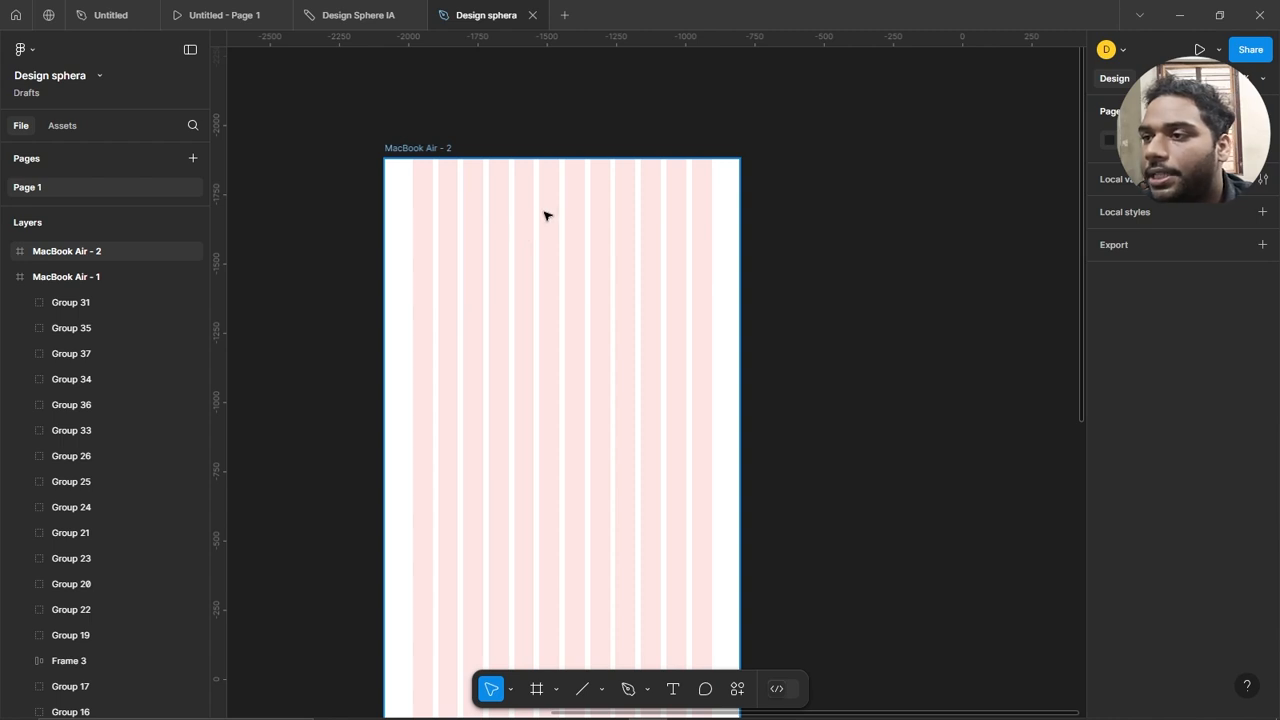
Duplicate the MacBook Air - 2 frame with its column grid and place the copy beside it at about X -581, Y -1878.
{"action": "scroll", "coordinate": [496, 140], "scroll_direction": "down", "scroll_amount": 2}
{"action": "scroll", "coordinate": [581, 135], "scroll_direction": "up", "scroll_amount": 3}
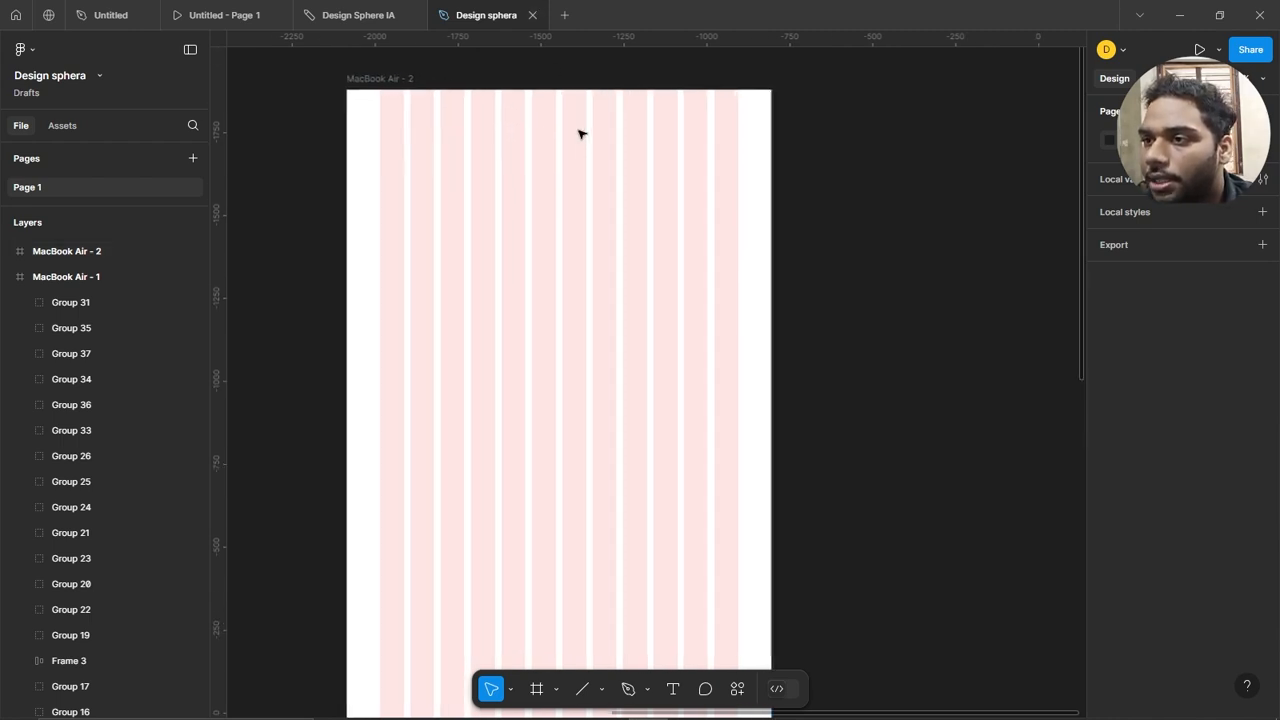
{"action": "scroll", "coordinate": [645, 232], "scroll_direction": "down", "scroll_amount": 4}
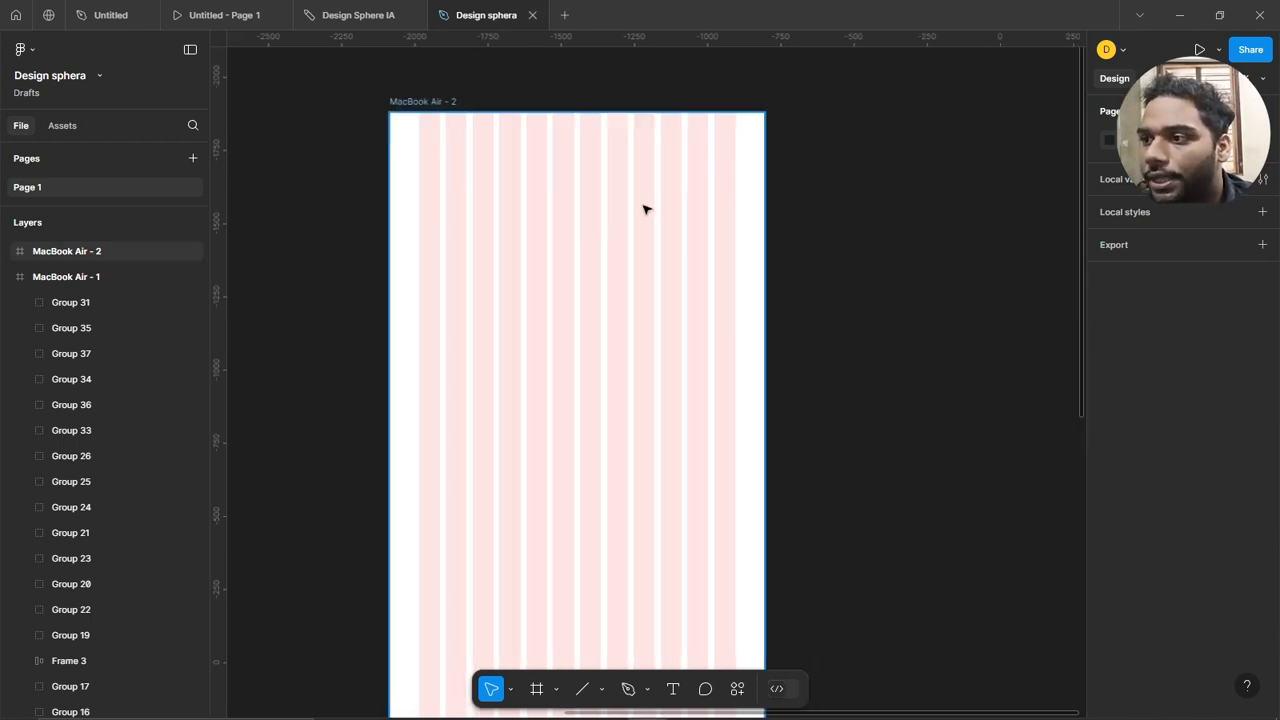
{"action": "left_click_drag", "start_coordinate": [994, 323], "coordinate": [660, 351]}
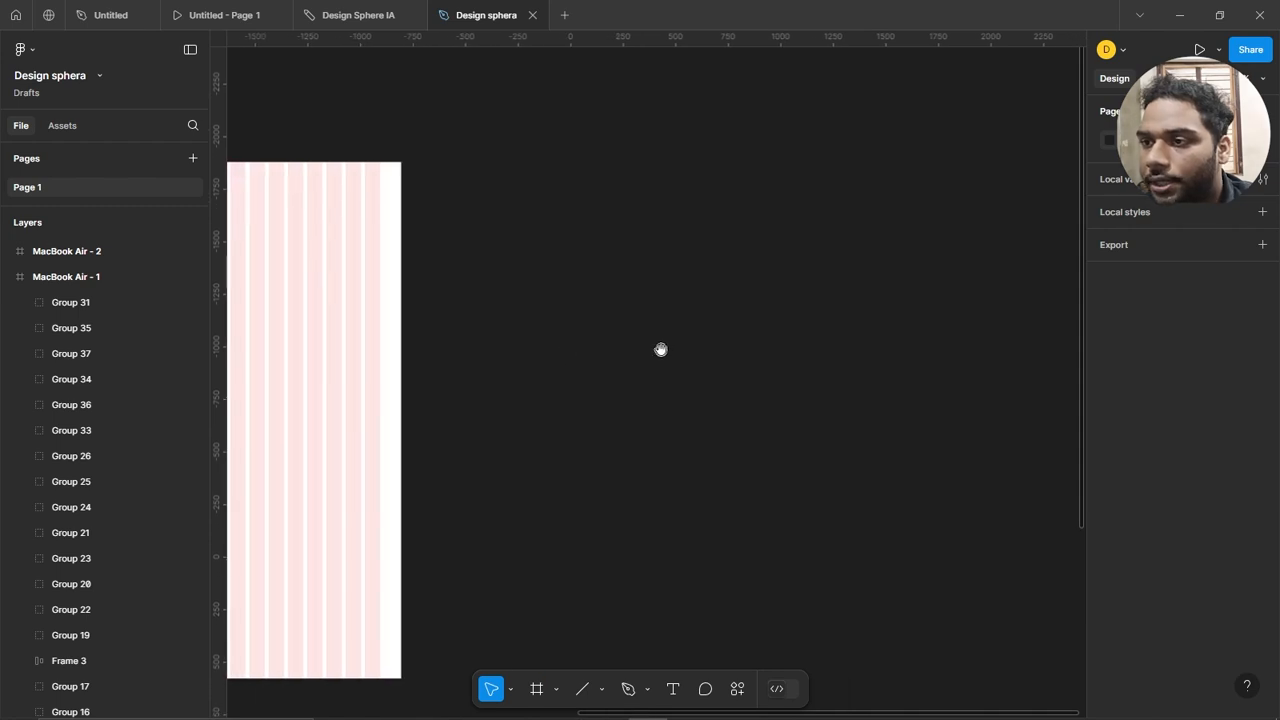
{"action": "scroll", "coordinate": [660, 351], "scroll_direction": "down", "scroll_amount": 2}
{"action": "left_click", "coordinate": [310, 193]}
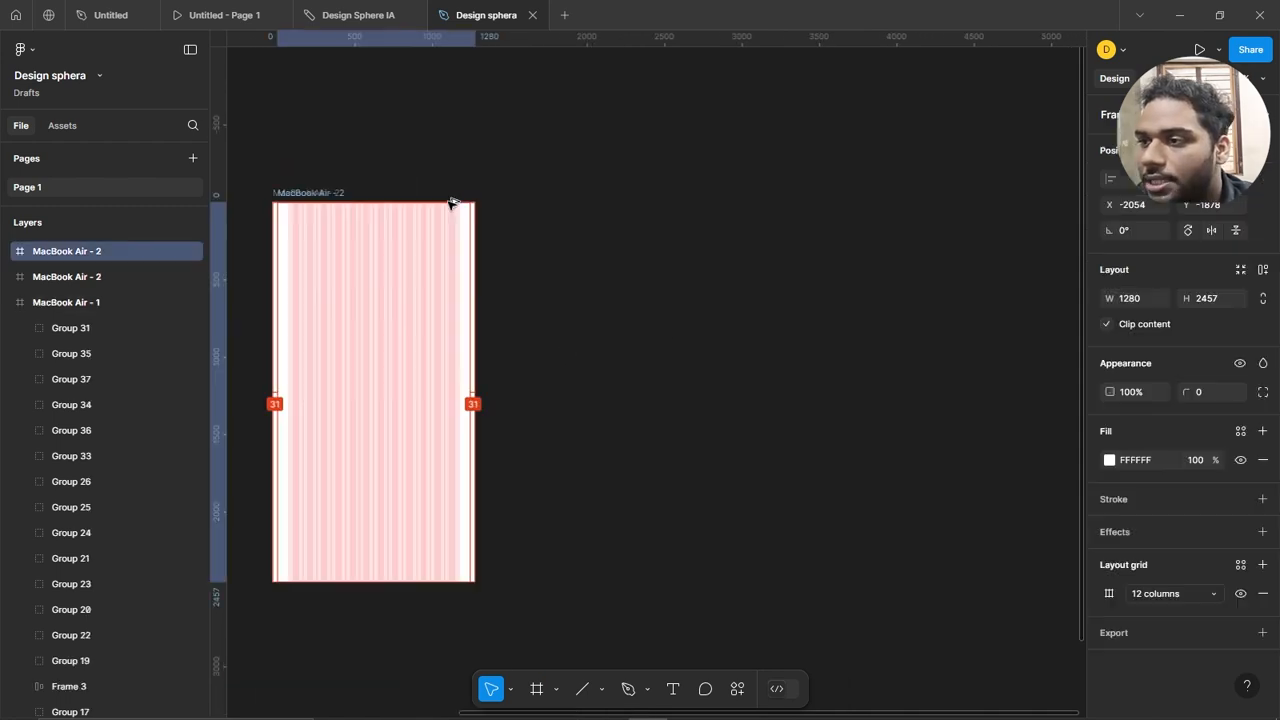
{"action": "key", "text": "ctrl+d"}
Hide the column grid on the MacBook Air - 3 frame and draw a header rectangle about 1295 × 146 across its top.
{"action": "scroll", "coordinate": [606, 211], "scroll_direction": "up", "scroll_amount": 5}
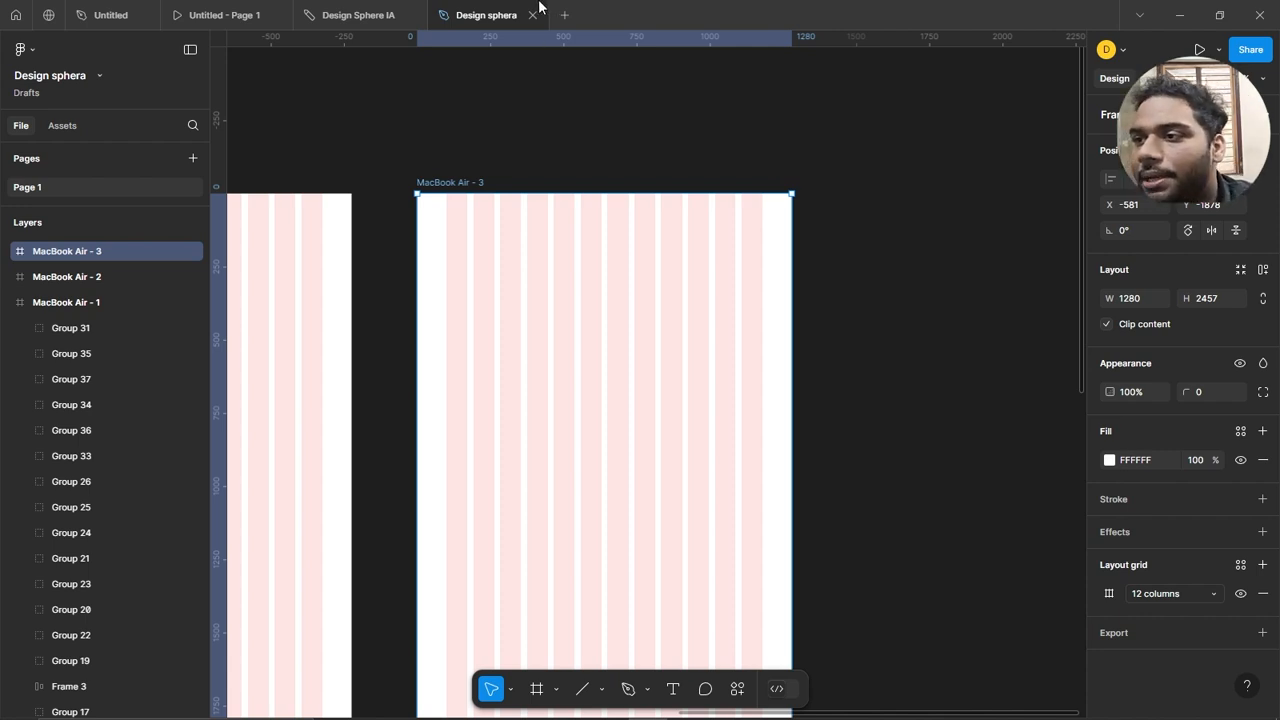
{"action": "scroll", "coordinate": [749, 294], "scroll_direction": "up", "scroll_amount": 3}
{"action": "scroll", "coordinate": [749, 294], "scroll_direction": "down", "scroll_amount": 1}
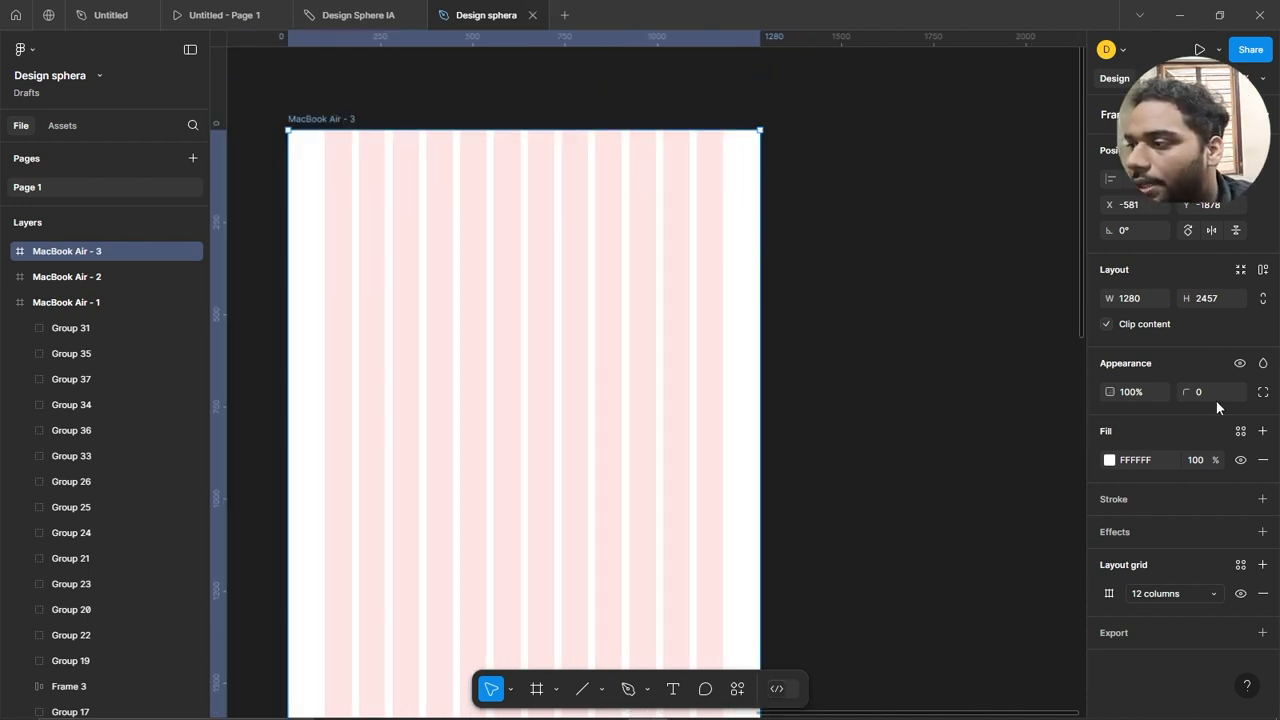
{"action": "left_click", "coordinate": [1240, 593]}
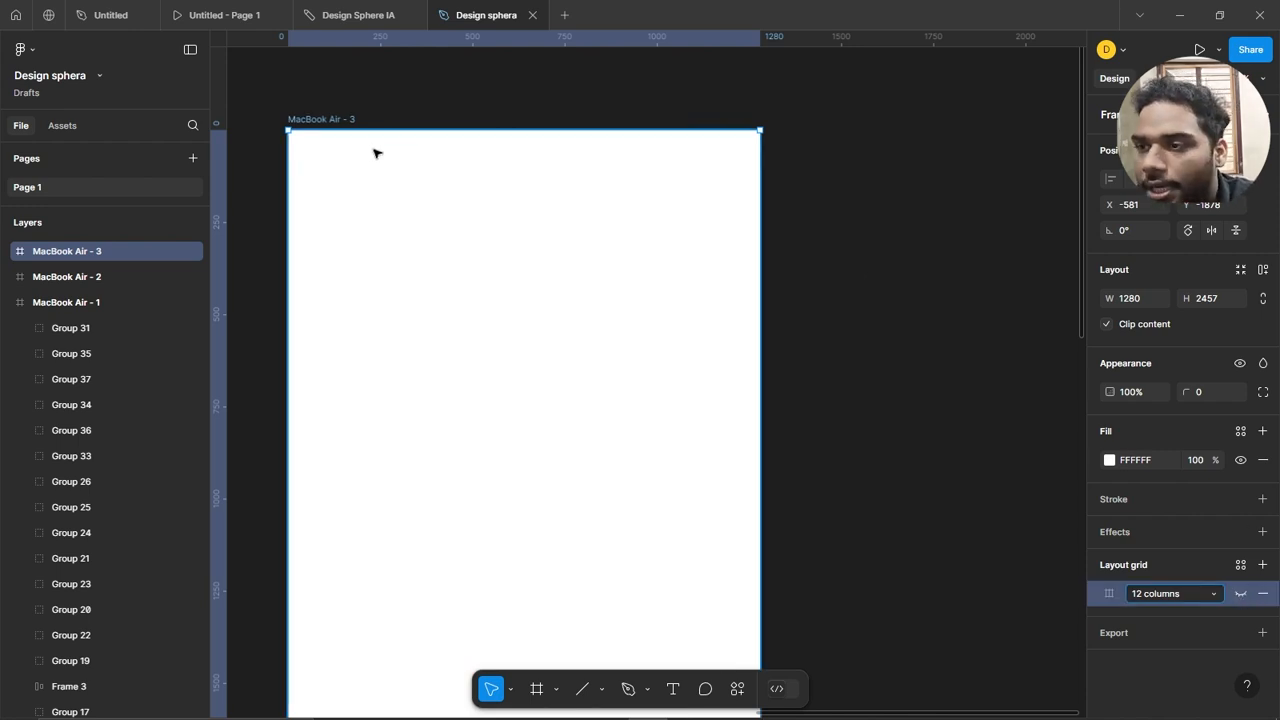
{"action": "key", "text": "r"}
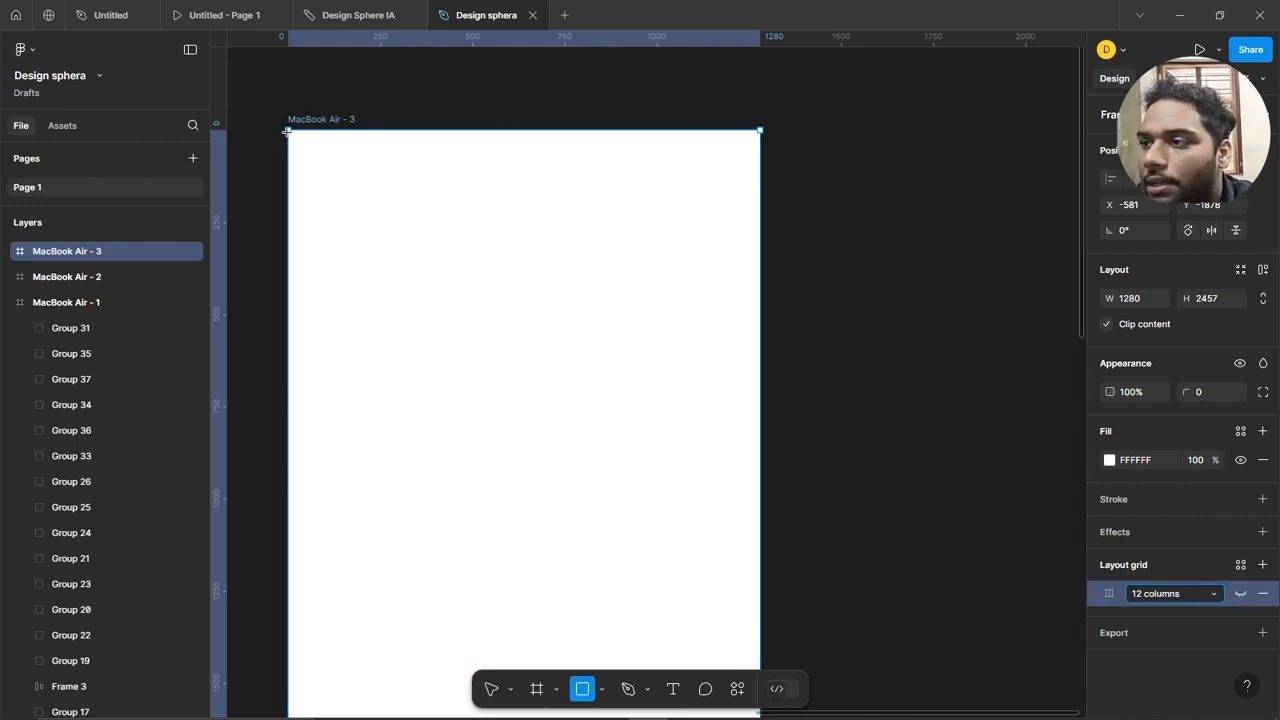
{"action": "mouse_move", "coordinate": [287, 131]}
{"action": "left_mouse_down"}
{"action": "mouse_move", "coordinate": [614, 206]}
{"action": "mouse_move", "coordinate": [765, 183]}
{"action": "left_mouse_up"}
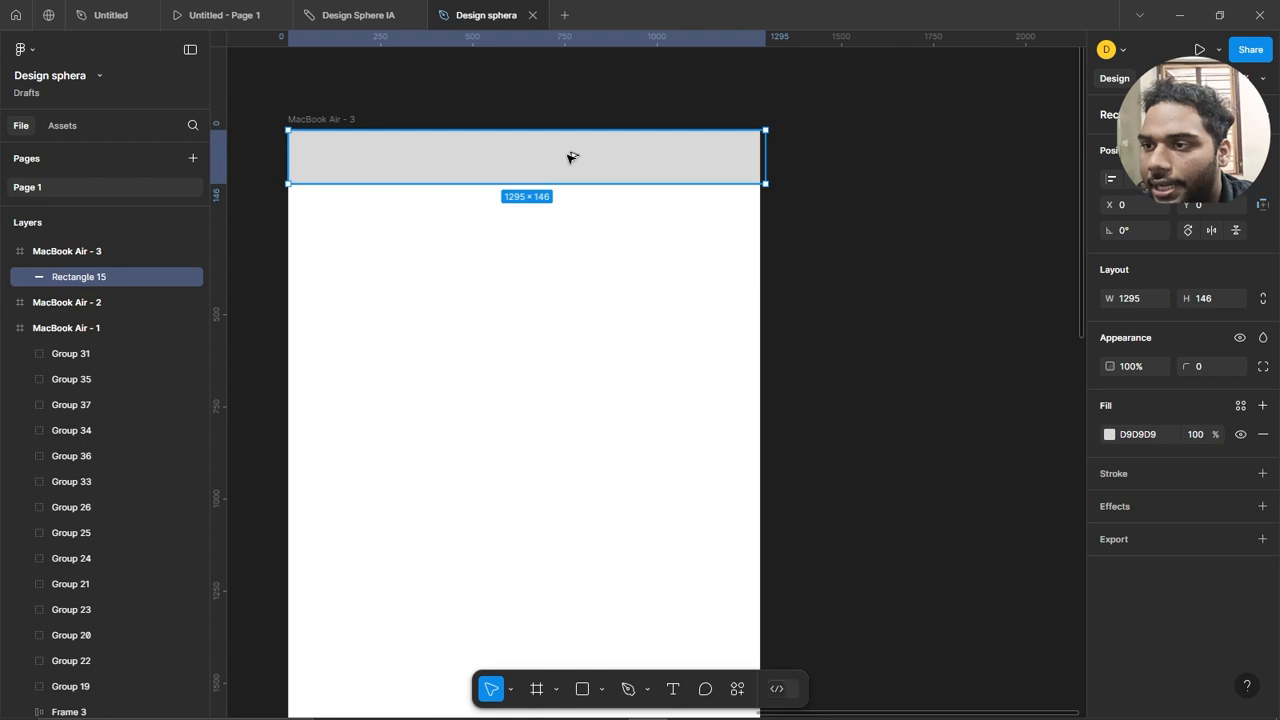
Duplicate the header rectangle directly below it, extend the copy's height to about 432, and fill it with grey 8C8C8C.
{"action": "left_click_drag", "start_coordinate": [572, 157], "coordinate": [558, 343]}
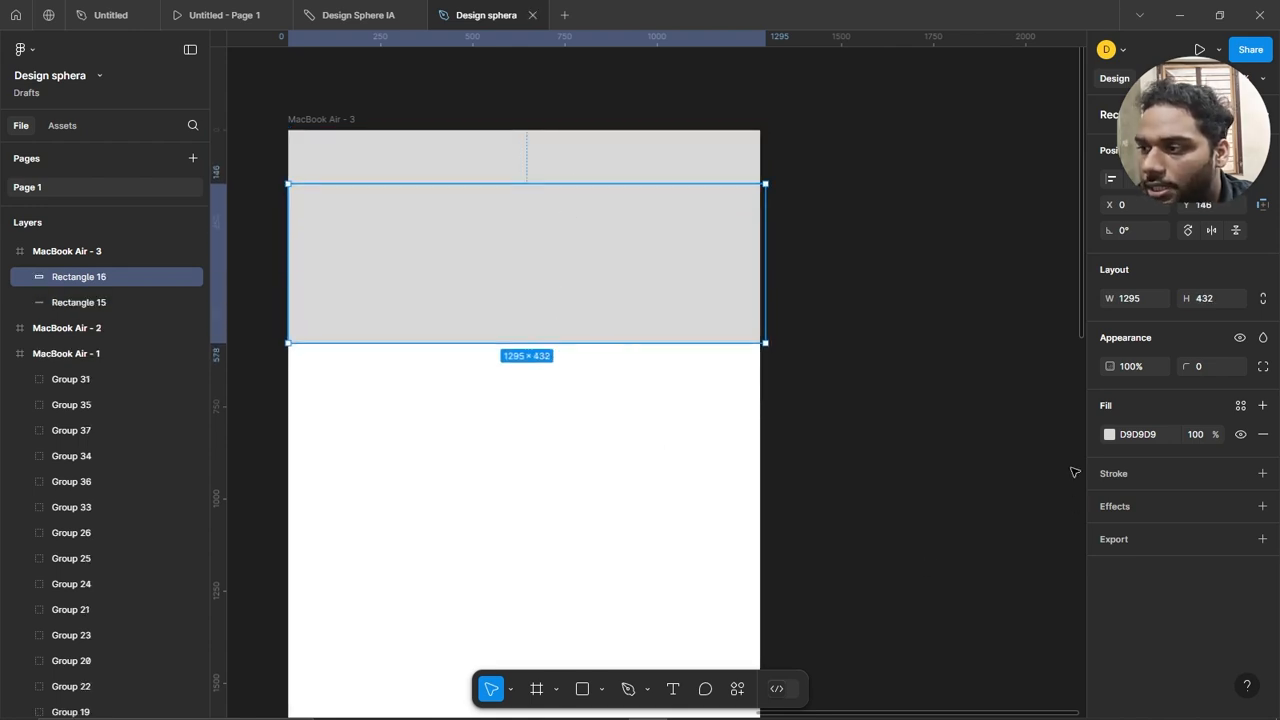
{"action": "left_click", "coordinate": [1108, 434]}
{"action": "left_click_drag", "start_coordinate": [961, 423], "coordinate": [872, 405]}
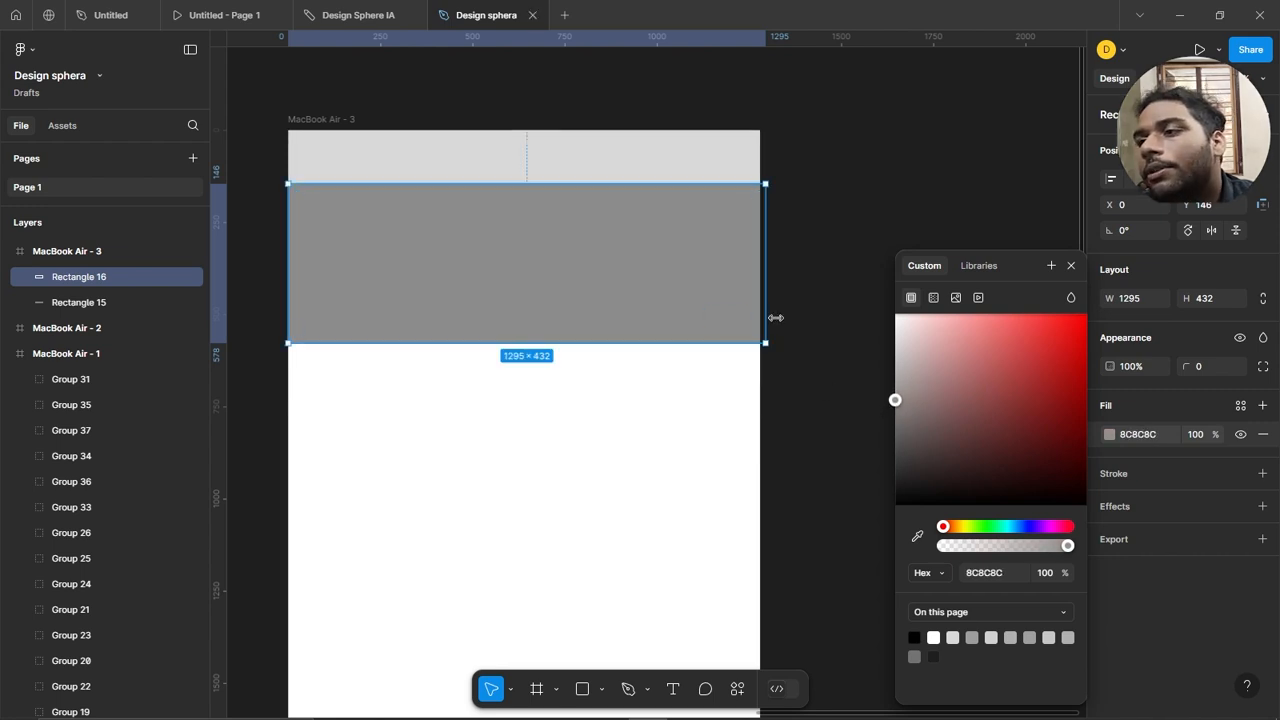
{"action": "left_click", "coordinate": [668, 160]}
{"action": "left_click", "coordinate": [640, 263]}
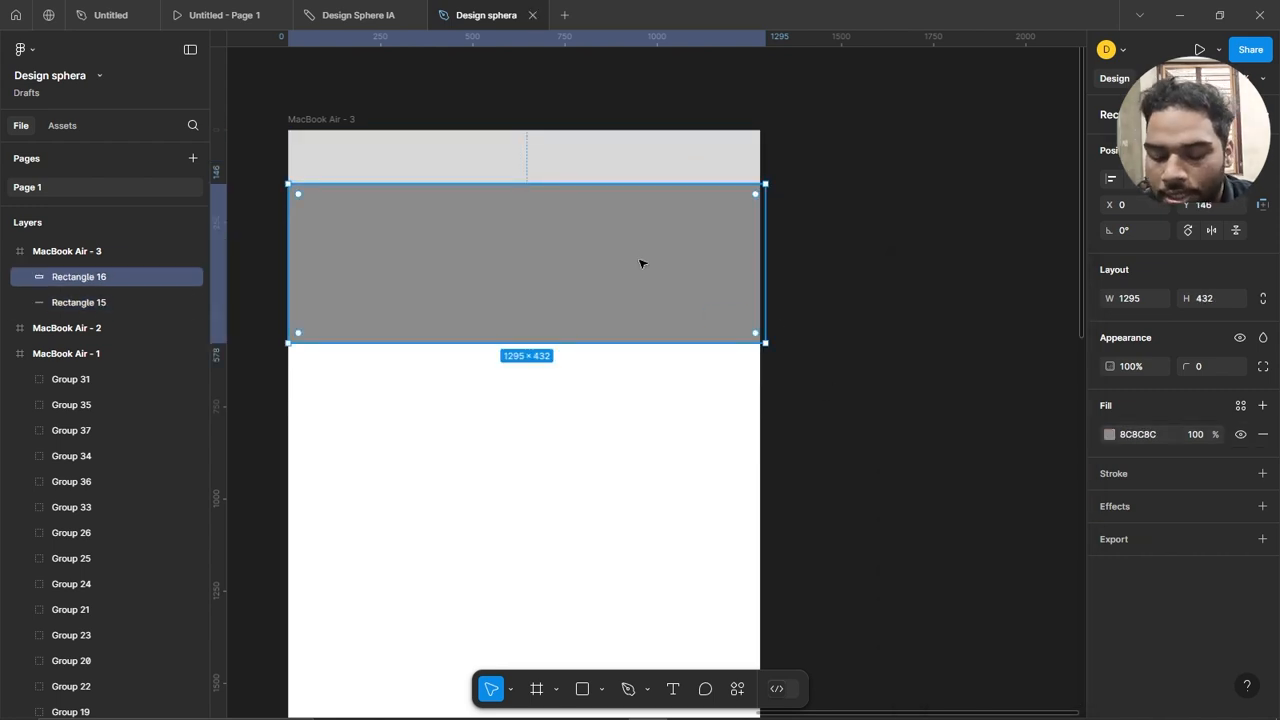
Copy the light header rectangle to directly below the dark band and extend the copy's height to about 254.
{"action": "left_click_drag", "start_coordinate": [540, 248], "coordinate": [540, 322]}
{"action": "key", "text": "ctrl+z"}
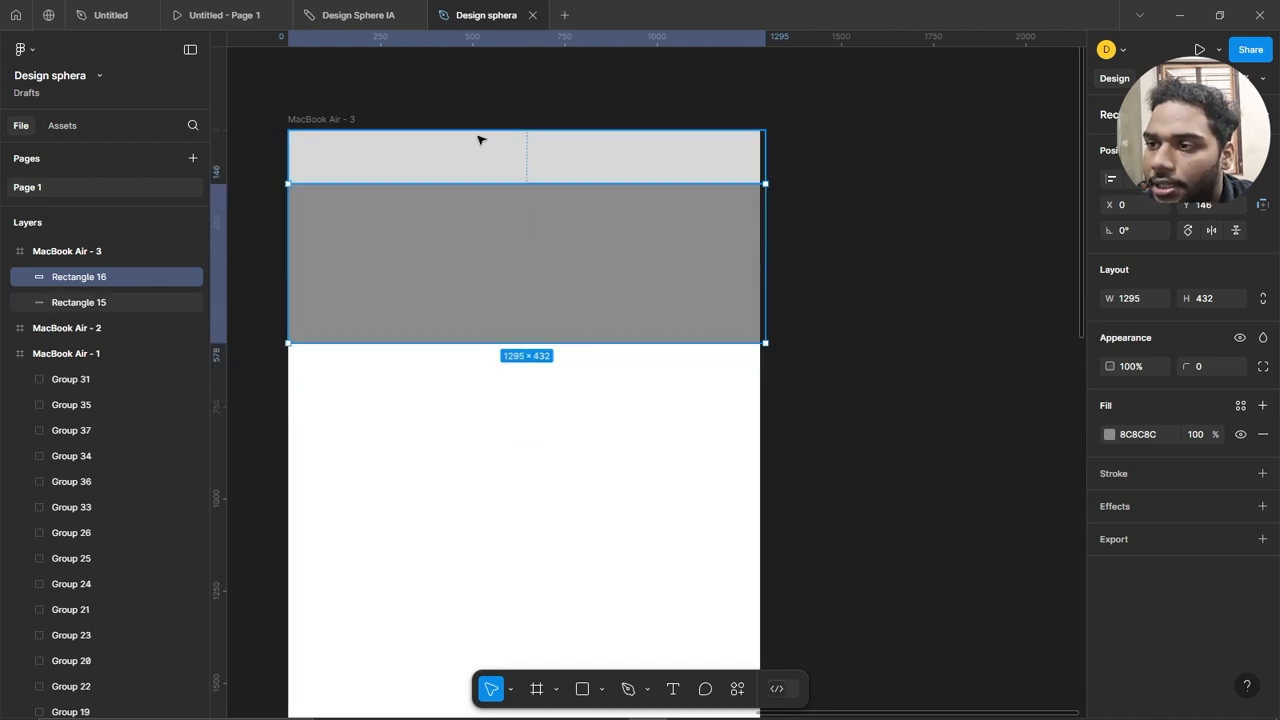
{"action": "left_click", "coordinate": [484, 148]}
{"action": "left_click_drag", "start_coordinate": [486, 149], "coordinate": [511, 366]}
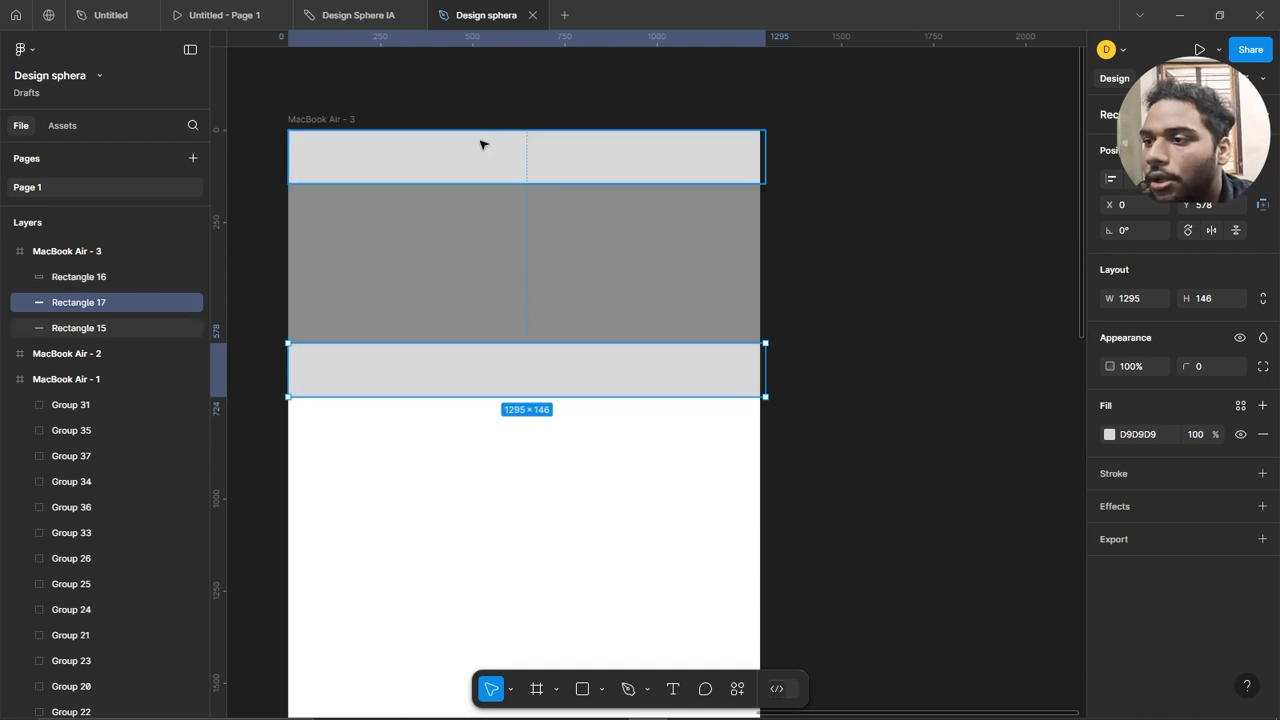
{"action": "left_click", "coordinate": [862, 366]}
{"action": "left_click", "coordinate": [548, 393]}
{"action": "scroll", "coordinate": [495, 398], "scroll_direction": "up", "scroll_amount": 3}
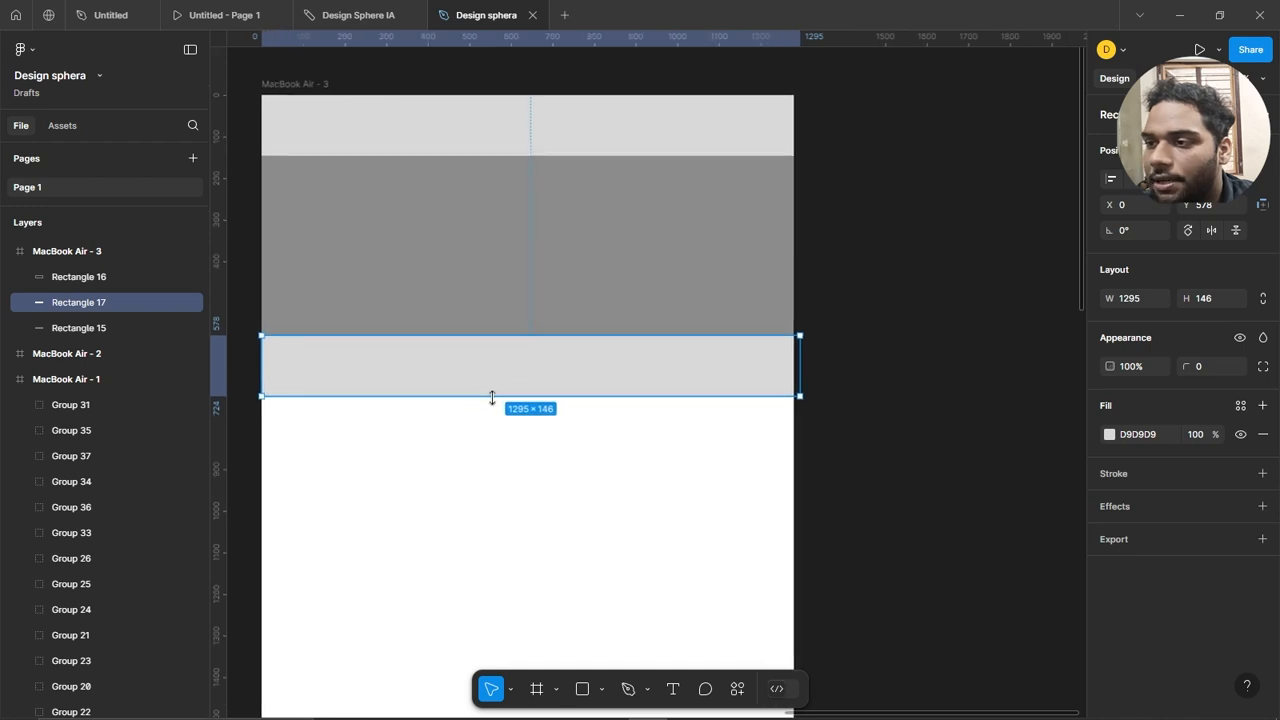
{"action": "left_click_drag", "start_coordinate": [519, 399], "coordinate": [519, 443]}
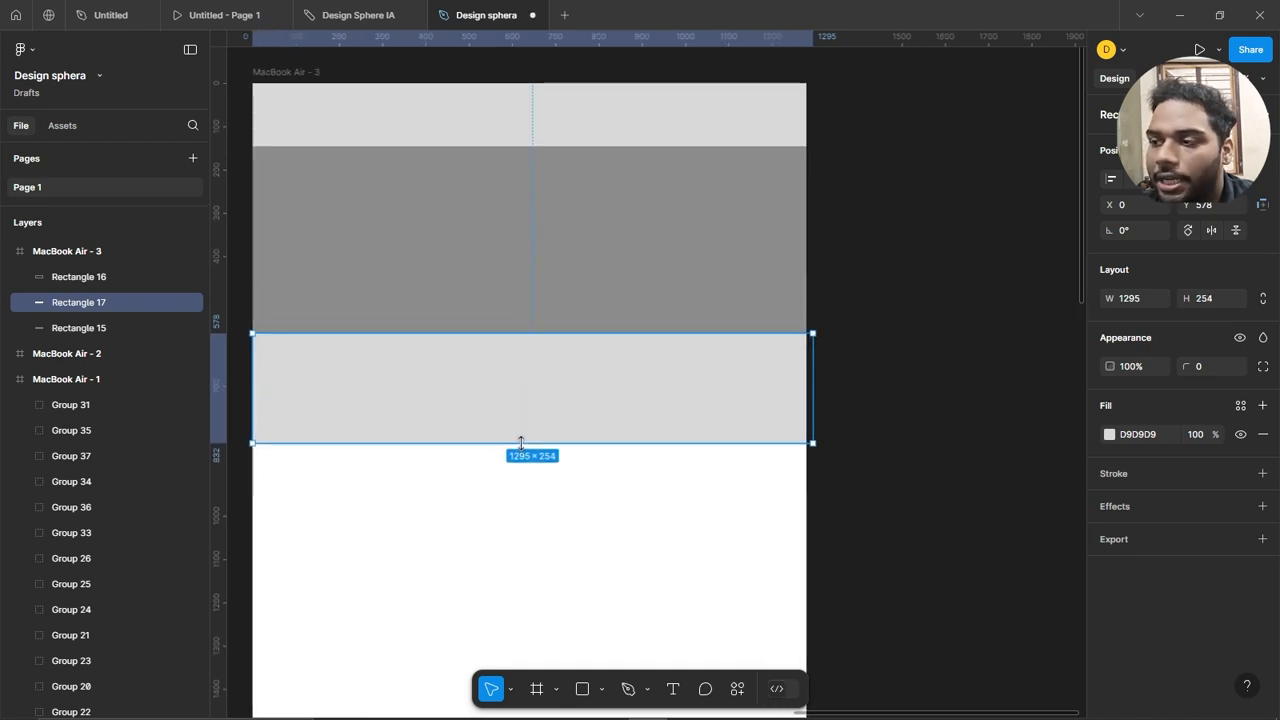
{"action": "left_click", "coordinate": [834, 380]}
Add the bold text label "HEADER" in the top band at about X 535, Y 59.
{"action": "scroll", "coordinate": [835, 370], "scroll_direction": "down", "scroll_amount": 3}
{"action": "scroll", "coordinate": [880, 420], "scroll_direction": "down", "scroll_amount": 2}
{"action": "scroll", "coordinate": [903, 357], "scroll_direction": "down", "scroll_amount": 2}
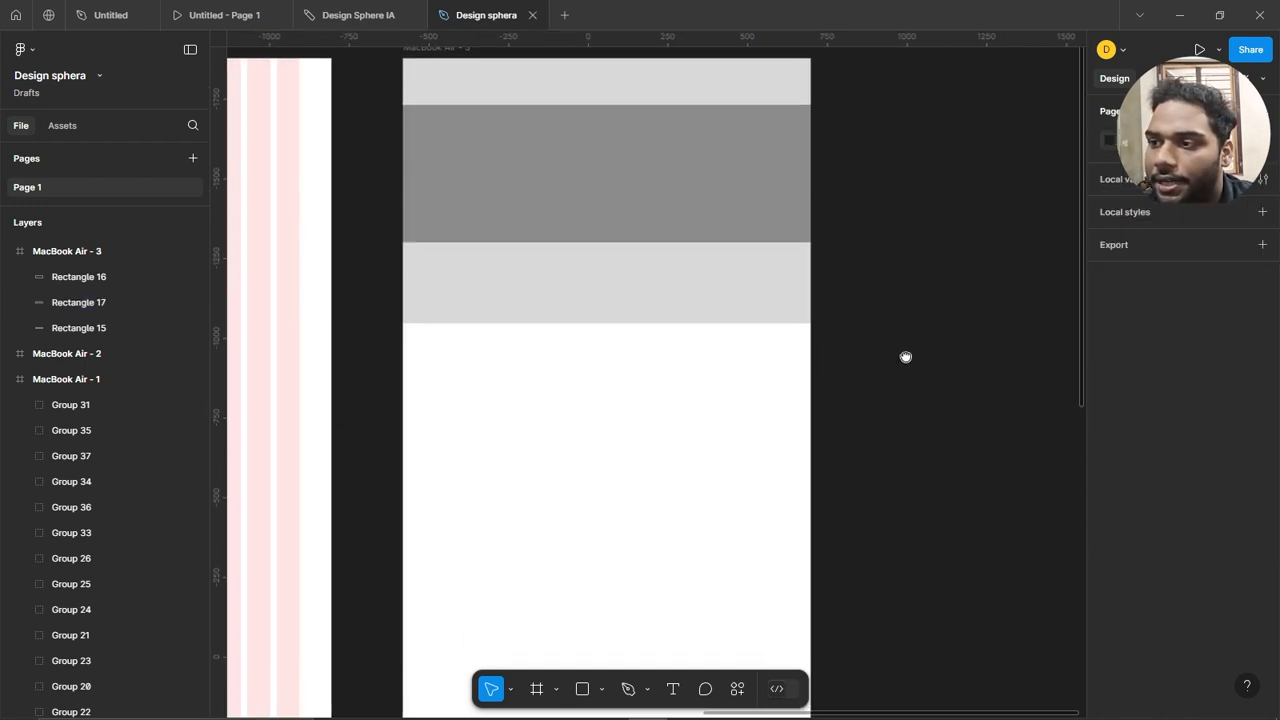
{"action": "left_click", "coordinate": [495, 264]}
{"action": "scroll", "coordinate": [546, 306], "scroll_direction": "up", "scroll_amount": 1}
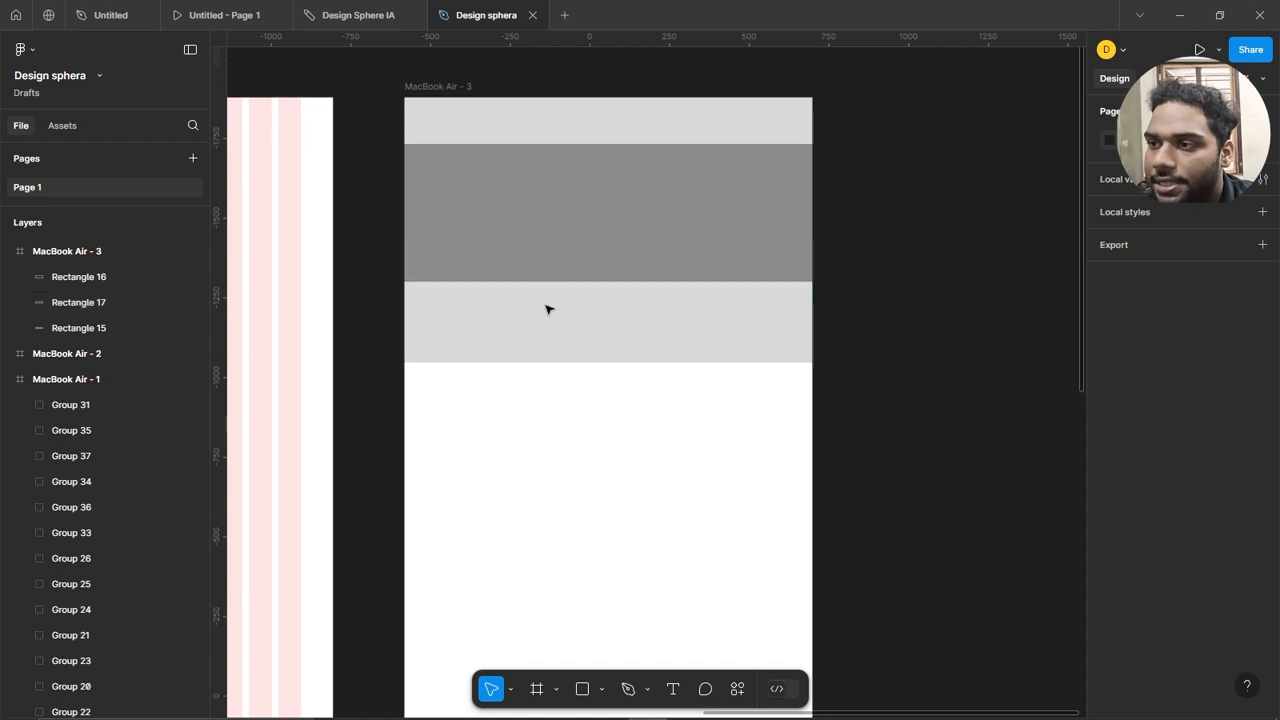
{"action": "left_click", "coordinate": [515, 262]}
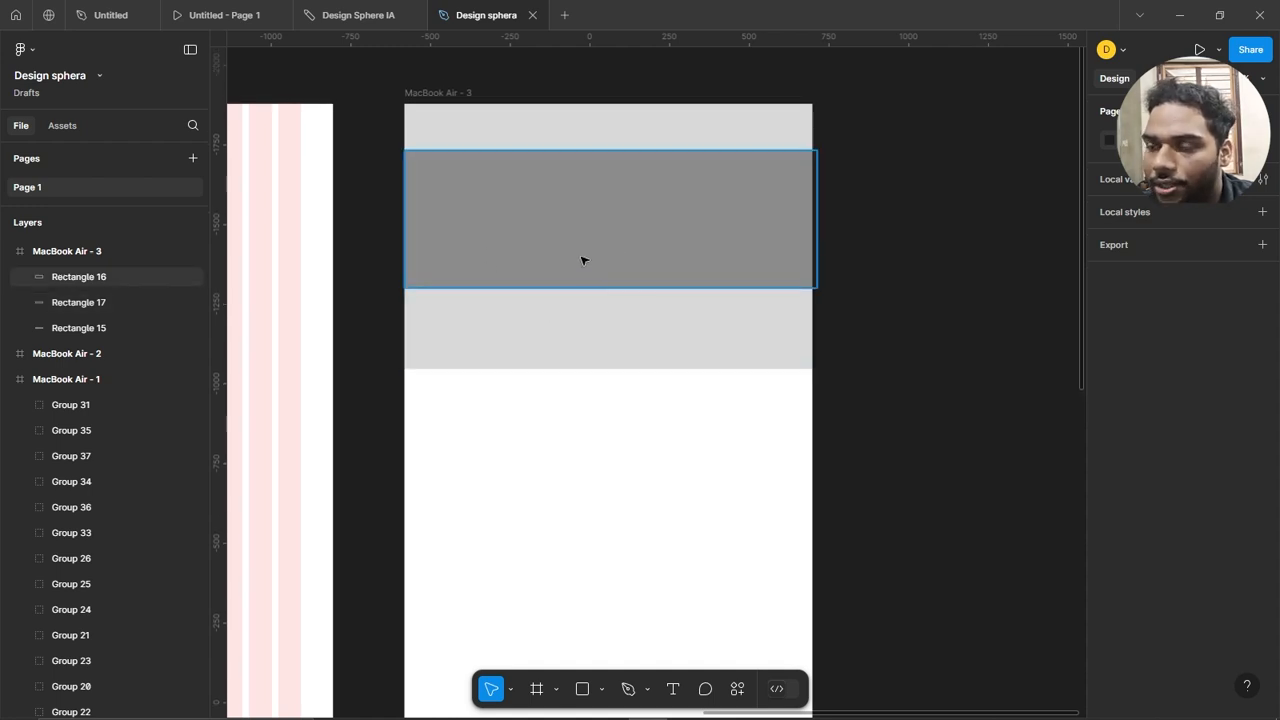
{"action": "left_click", "coordinate": [636, 140]}
{"action": "scroll", "coordinate": [636, 140], "scroll_direction": "up", "scroll_amount": 2}
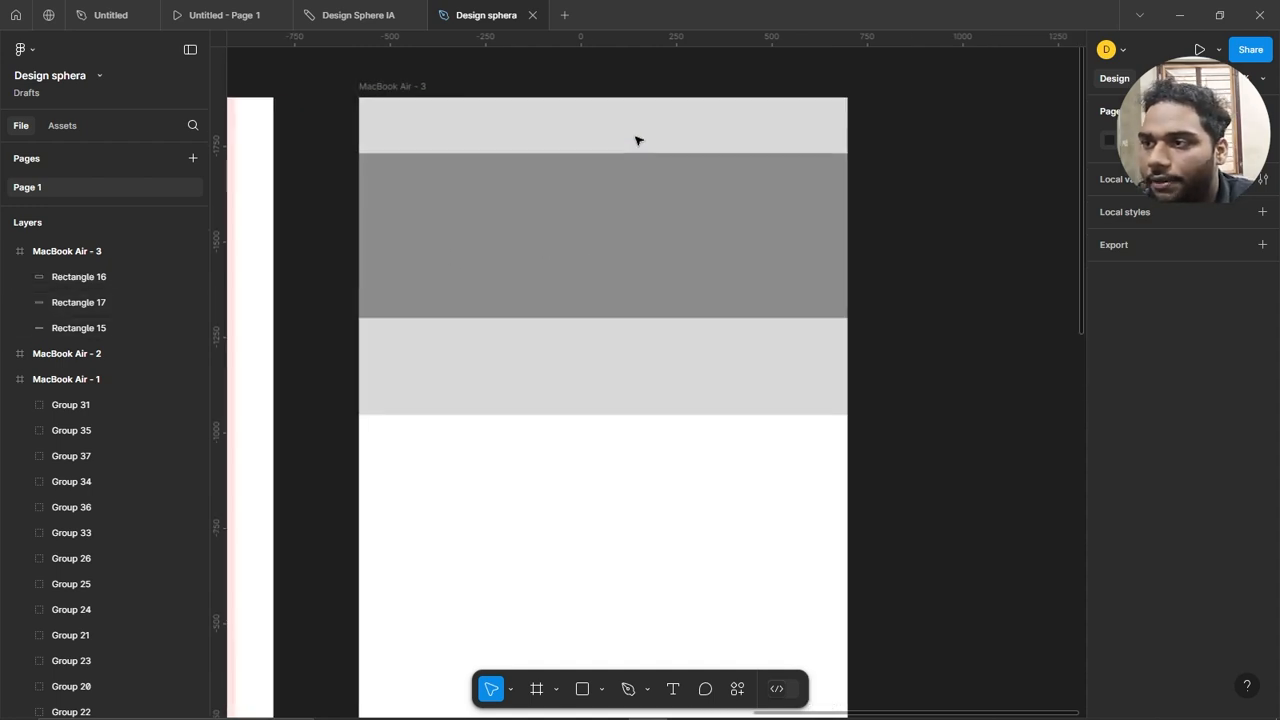
{"action": "key", "text": "t"}
{"action": "left_click", "coordinate": [562, 119]}
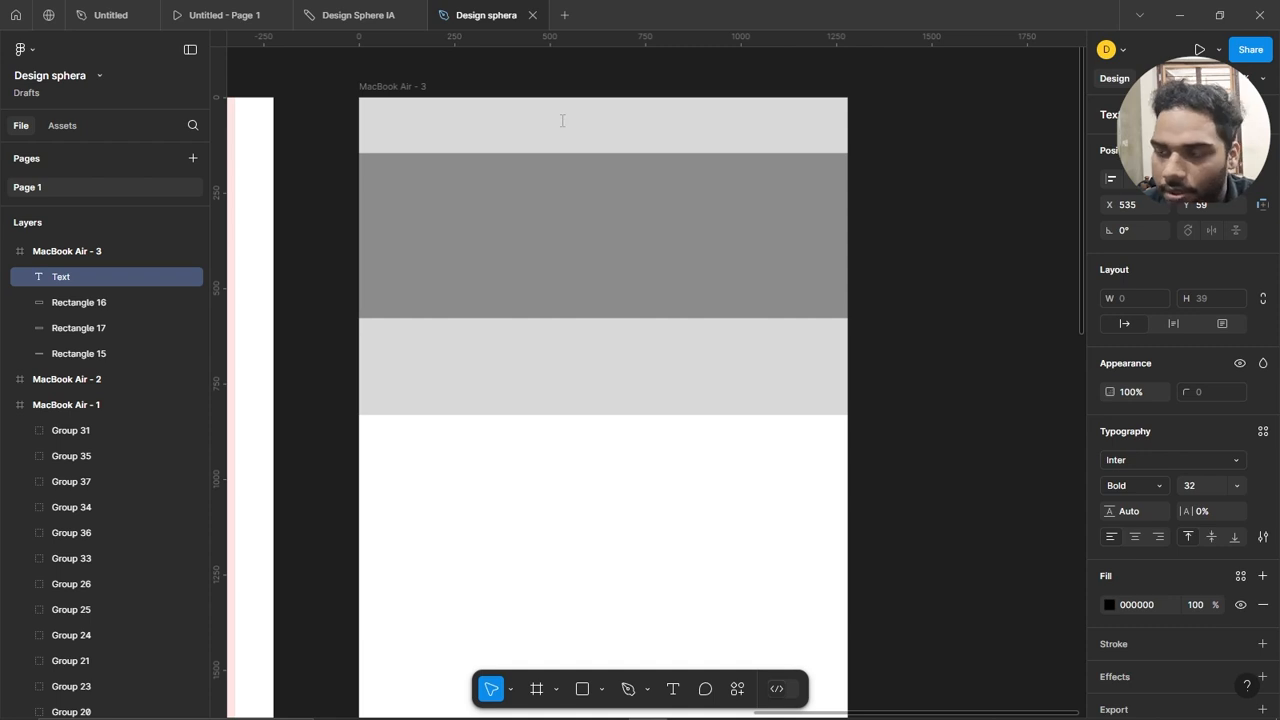
{"action": "type", "text": "hEADER"}
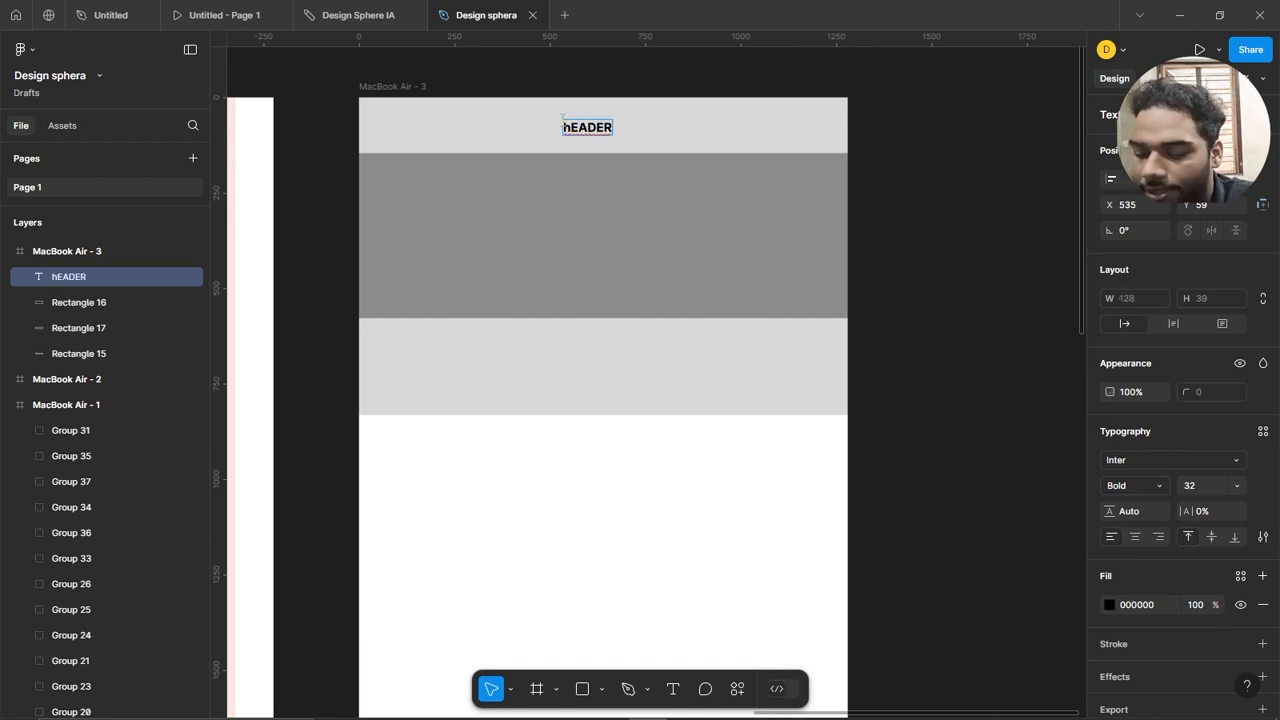
{"action": "key", "text": "ctrl+a"}
{"action": "type", "text": "HEADER"}
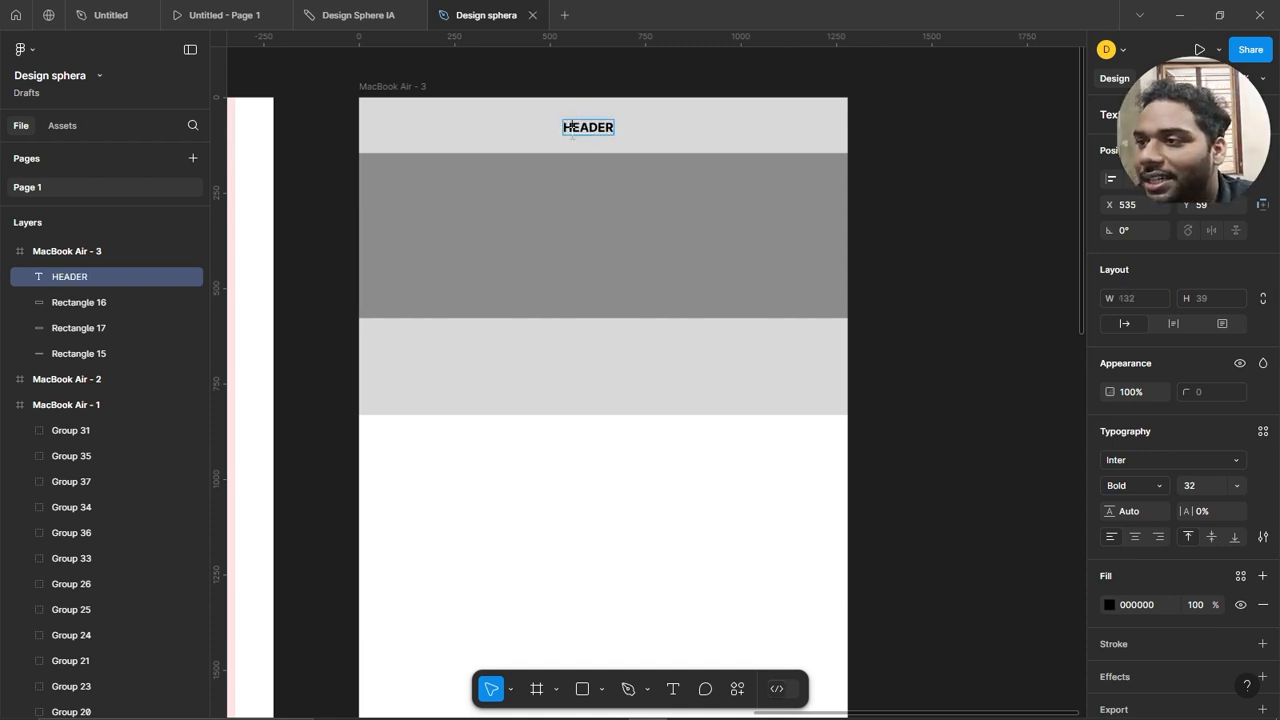
{"action": "key", "text": "Escape"}
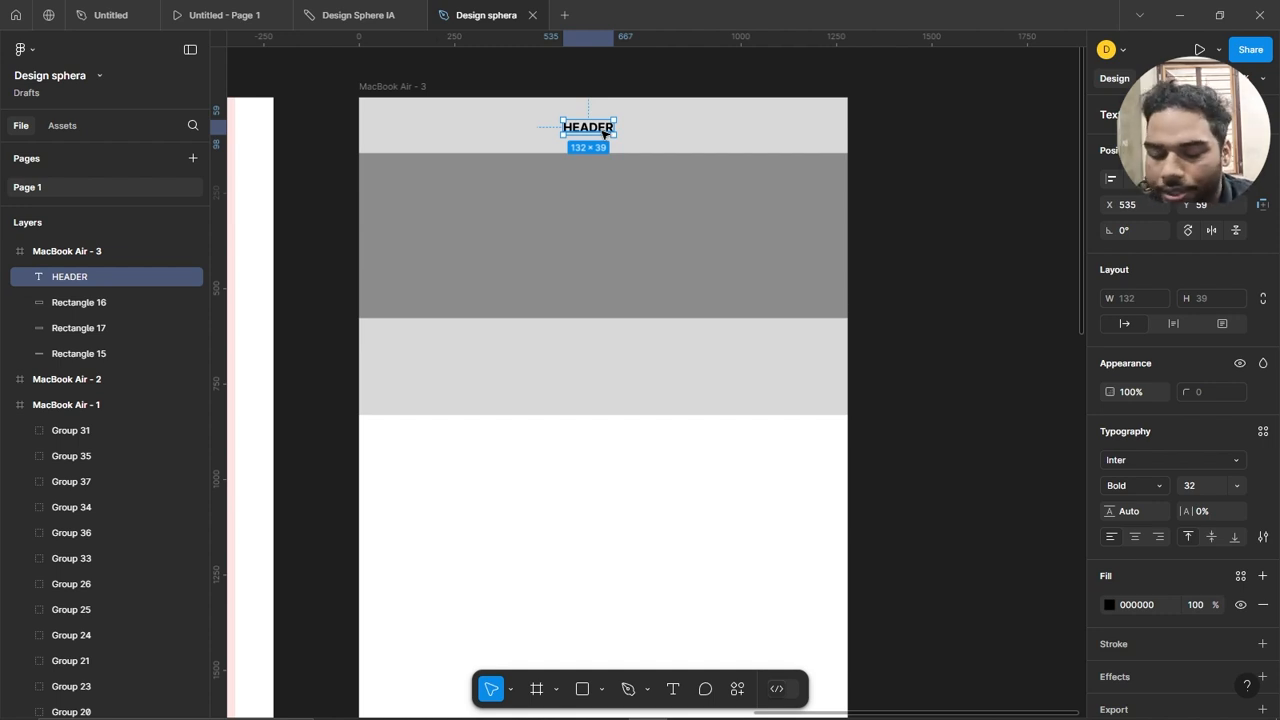
Copy the HEADER label into the dark band at about Y 331 and change its text to "Hero page".
{"action": "left_click_drag", "start_coordinate": [598, 135], "coordinate": [594, 231]}
{"action": "double_click", "coordinate": [583, 231]}
{"action": "type", "text": "H"}
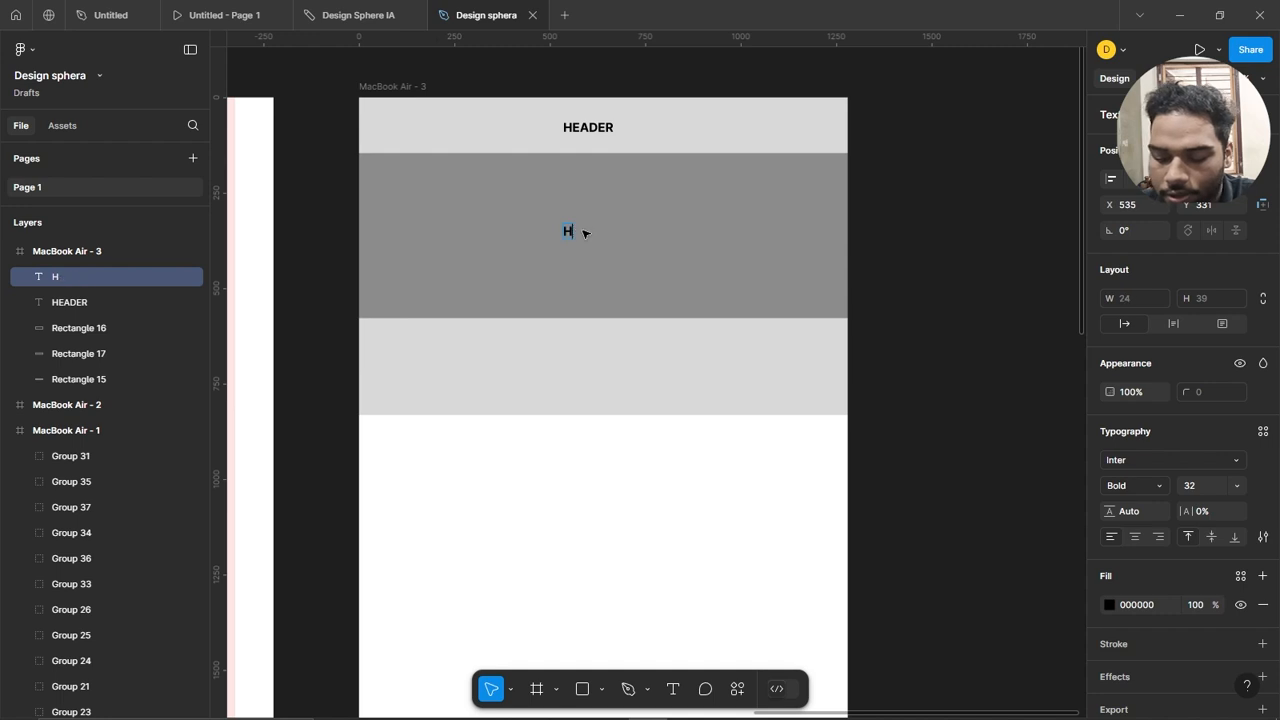
{"action": "type", "text": "ero page"}
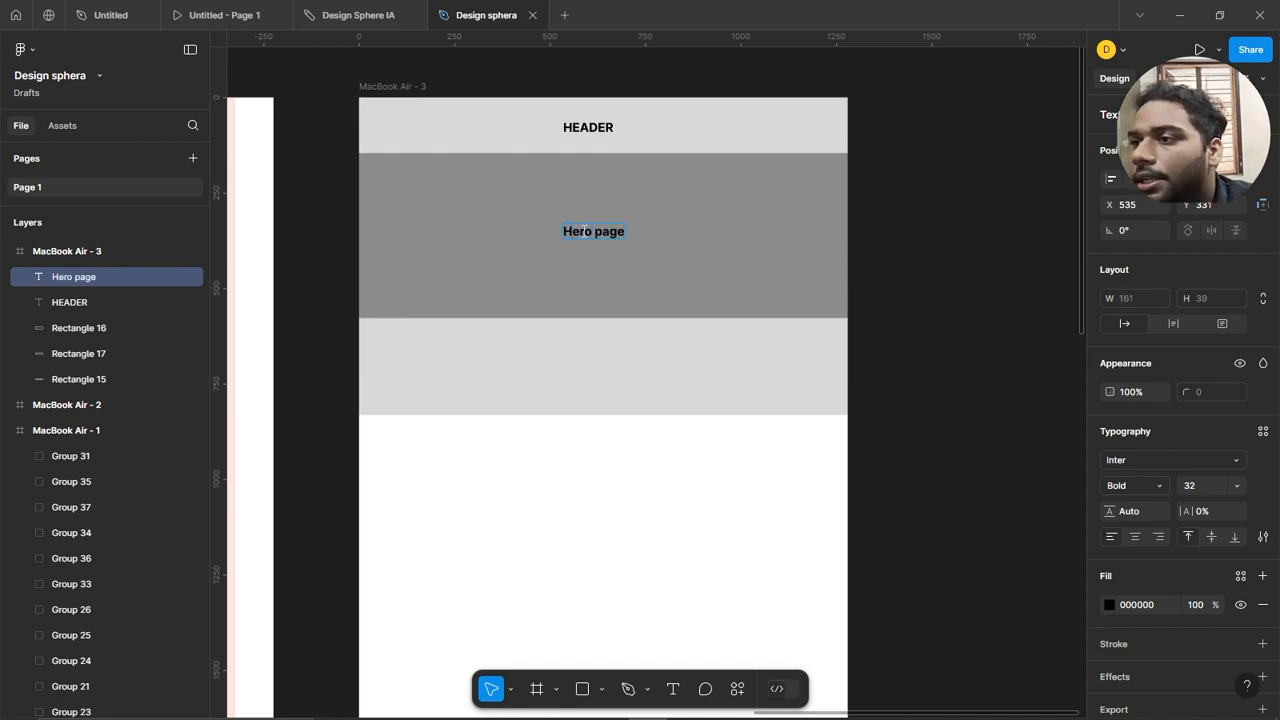
{"action": "scroll", "coordinate": [634, 217], "scroll_direction": "down", "scroll_amount": 3}
{"action": "scroll", "coordinate": [623, 89], "scroll_direction": "up", "scroll_amount": 1}
{"action": "key", "text": "Escape"}
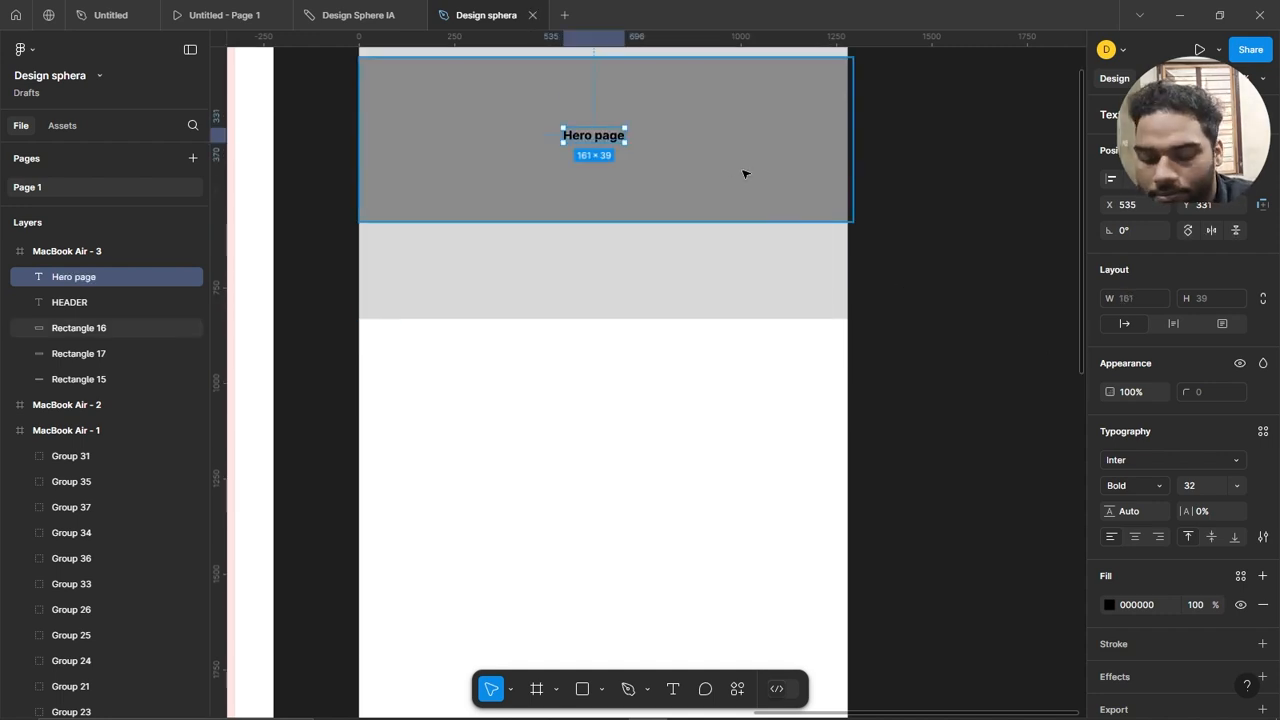
Copy the hero label into the third band at about Y 705, reword it "Partners section", and check the section order on the Design Sphere IA board.
{"action": "left_click_drag", "start_coordinate": [607, 139], "coordinate": [614, 280]}
{"action": "key", "text": "Return"}
{"action": "type", "text": "P"}
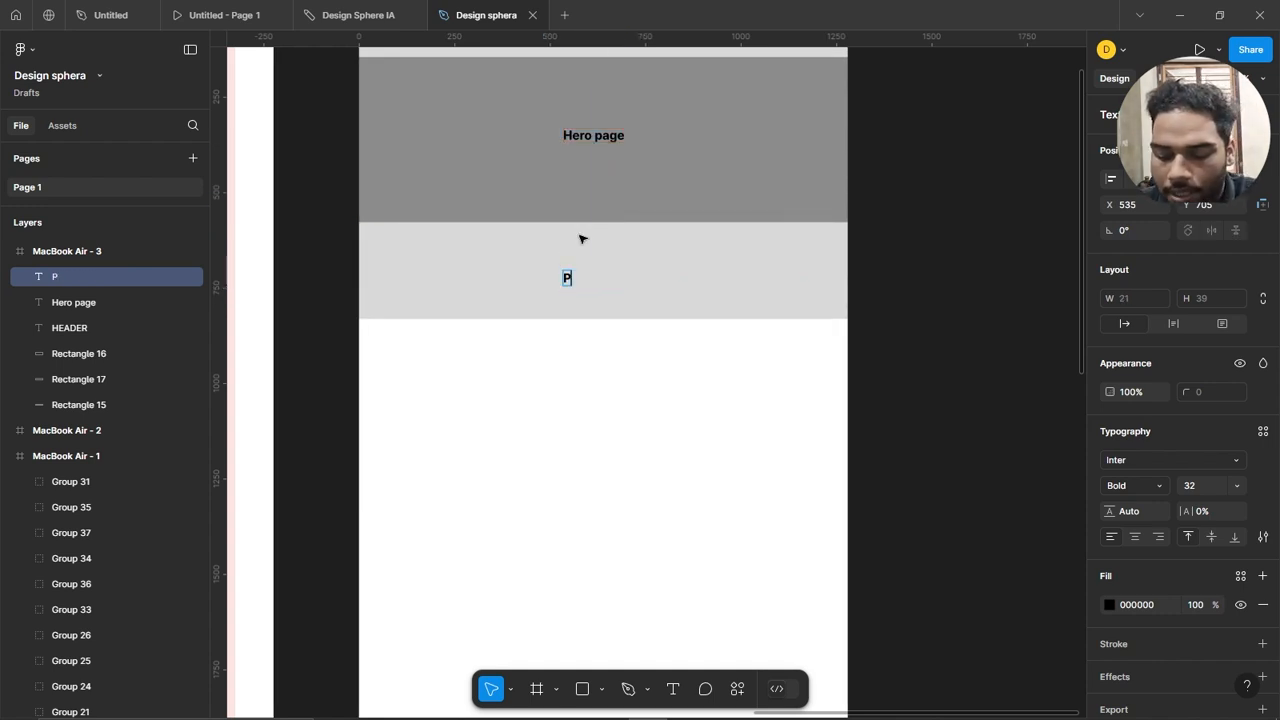
{"action": "type", "text": "artners section"}
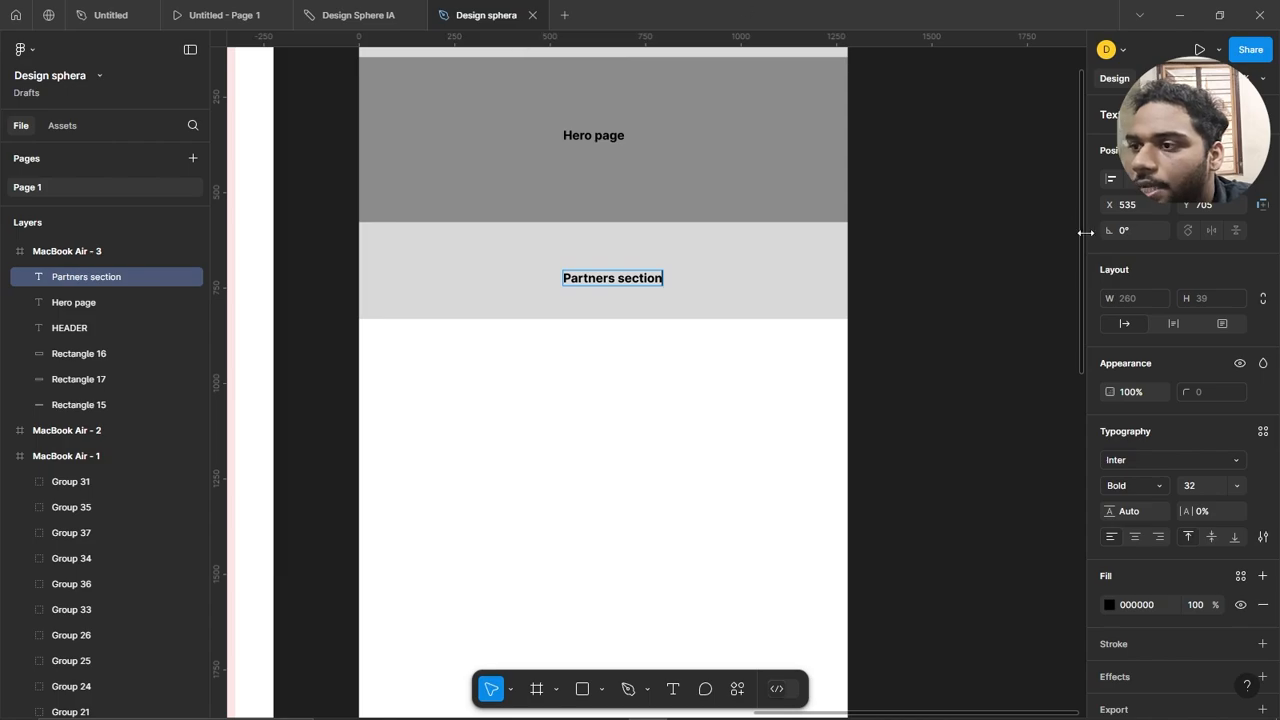
{"action": "left_click", "coordinate": [340, 15]}
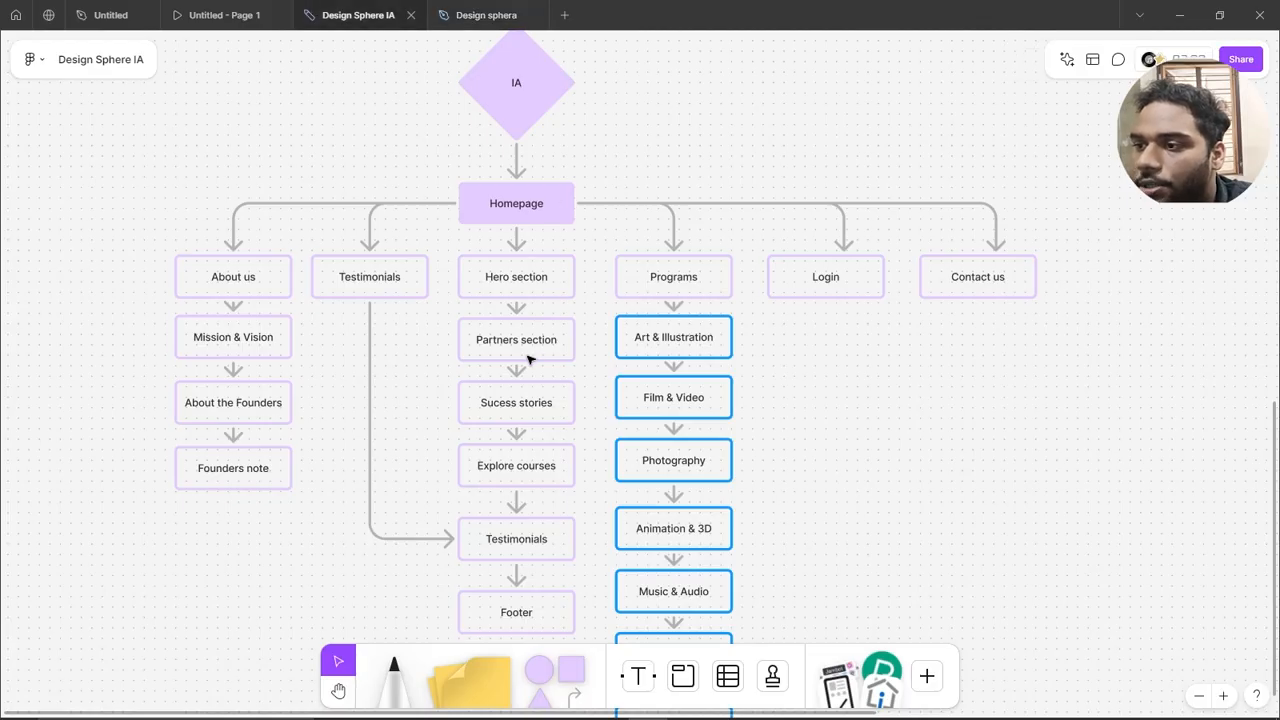
{"action": "left_click", "coordinate": [485, 16]}
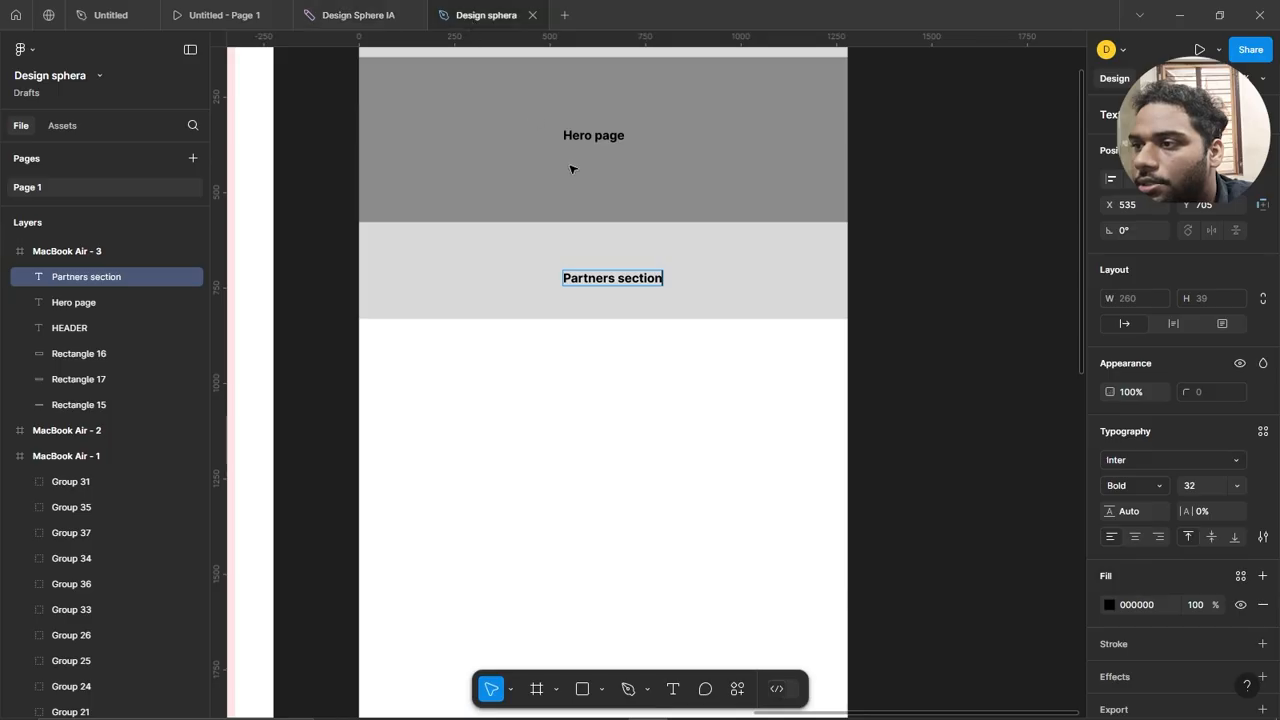
{"action": "scroll", "coordinate": [760, 317], "scroll_direction": "down", "scroll_amount": 2}
{"action": "left_click", "coordinate": [705, 277]}
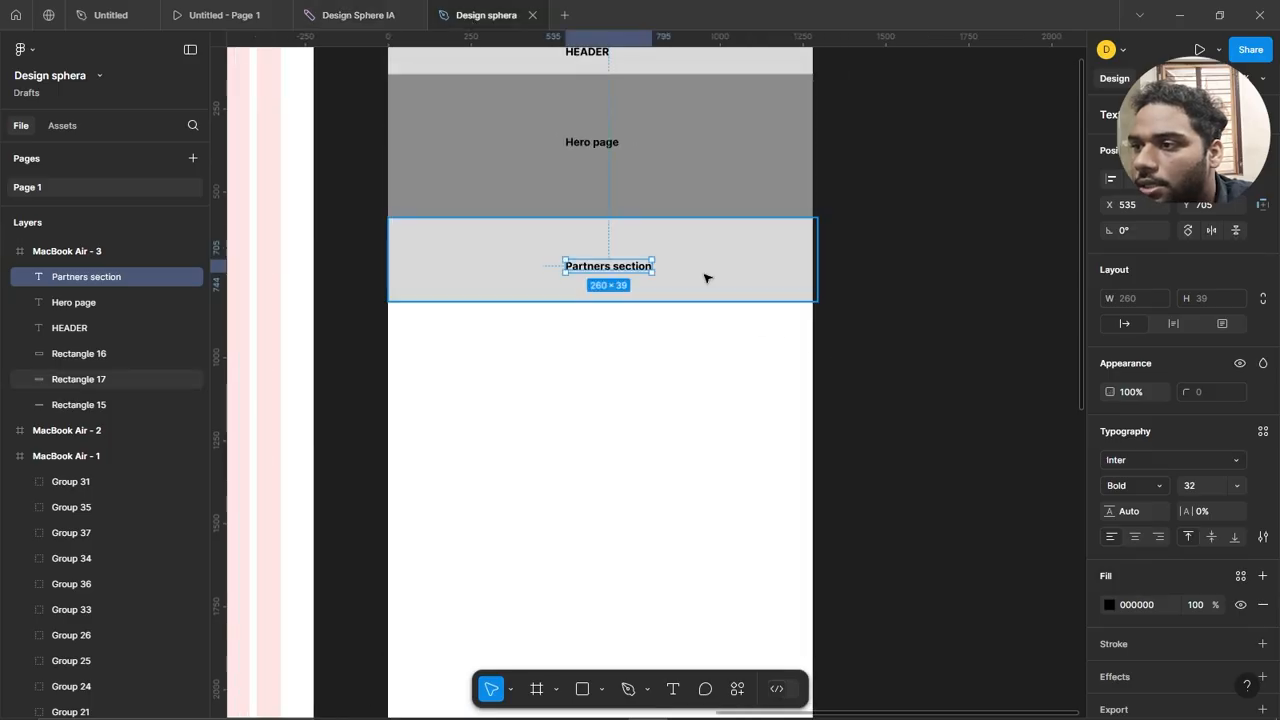
Copy the hero band with its label to directly below the partners band and change the copied label to "Sucess stories".
{"action": "left_click", "coordinate": [623, 268], "text": "shift"}
{"action": "left_click", "coordinate": [674, 191]}
{"action": "left_click", "coordinate": [606, 143], "text": "shift"}
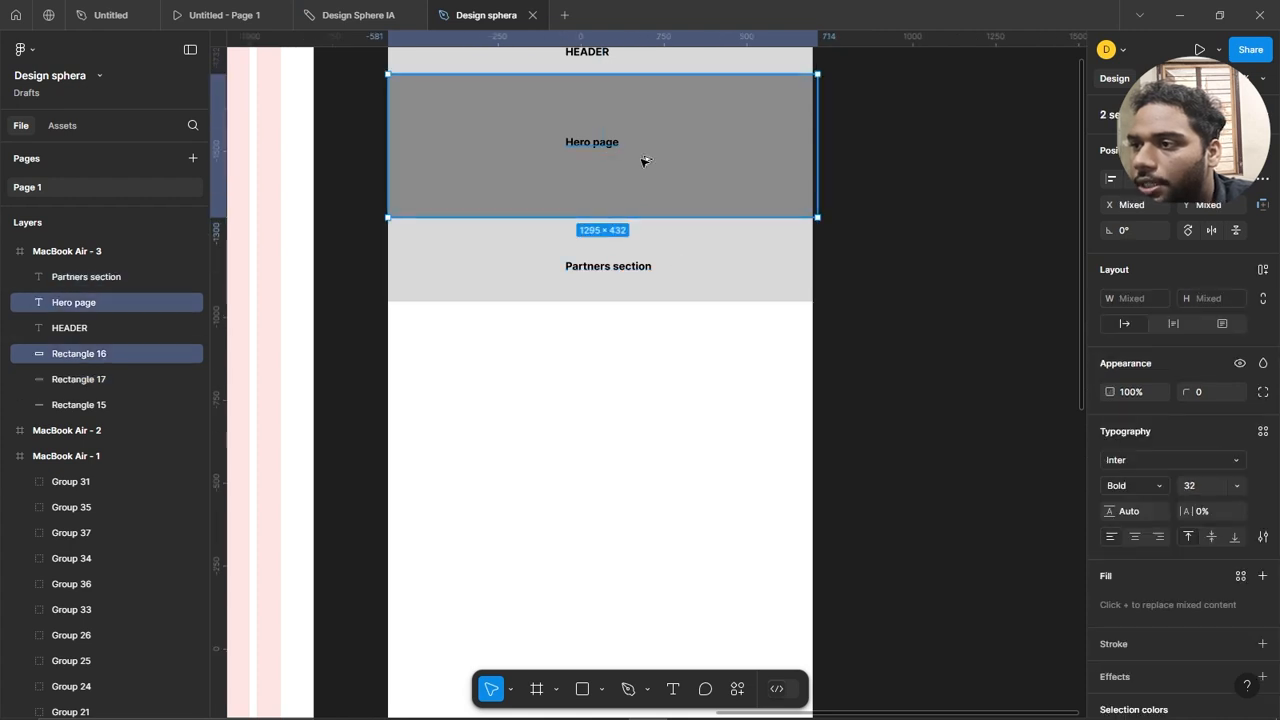
{"action": "left_click_drag", "start_coordinate": [645, 161], "coordinate": [627, 370]}
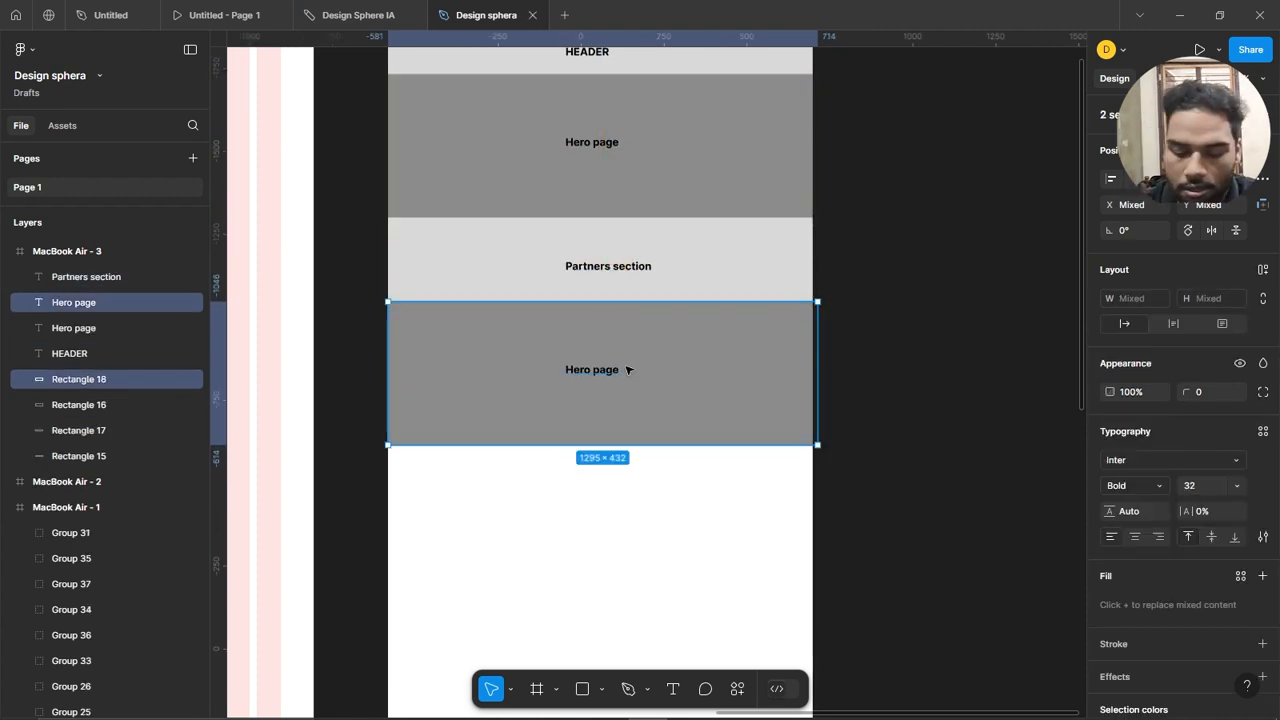
{"action": "double_click", "coordinate": [592, 368]}
{"action": "type", "text": "Su"}
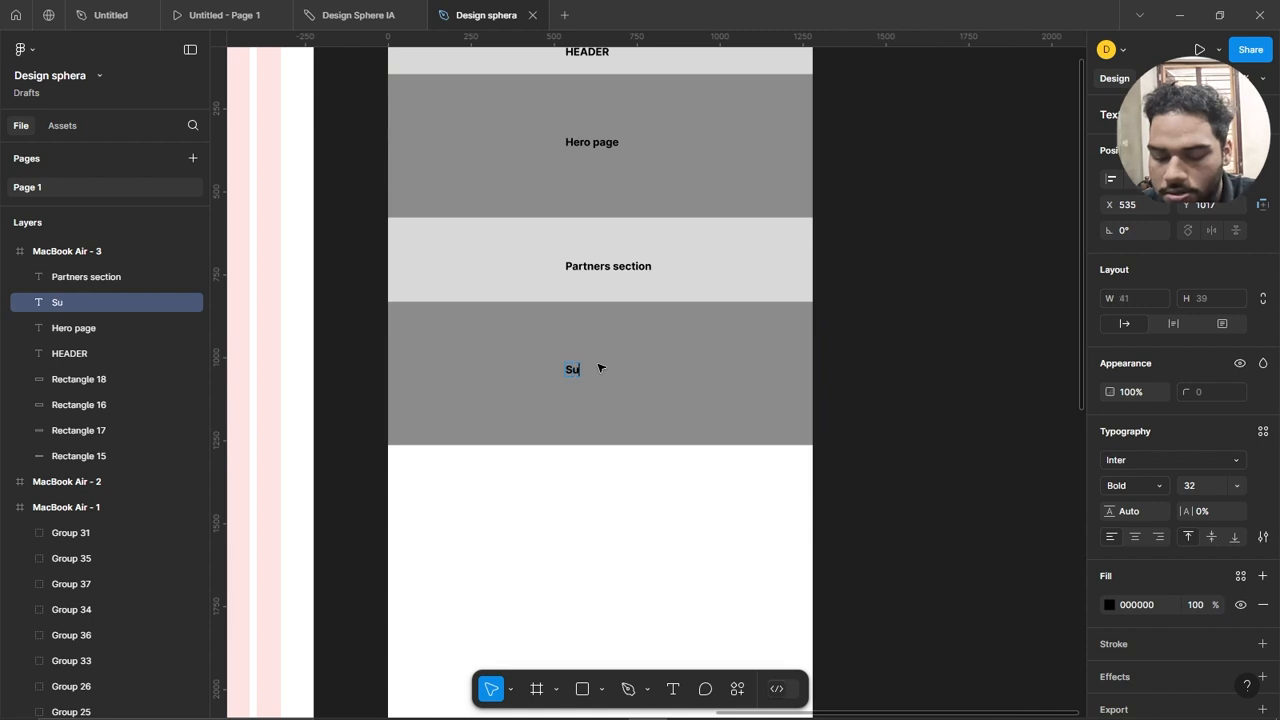
{"action": "type", "text": "cess stories"}
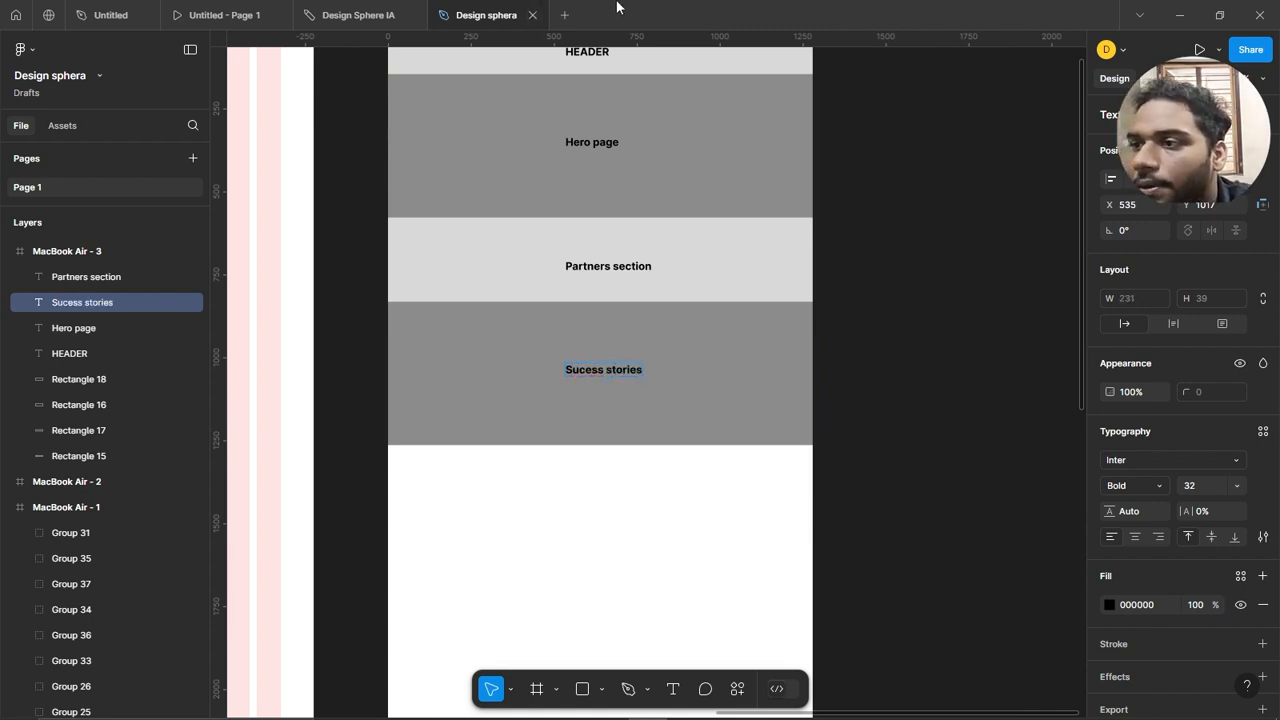
{"action": "left_click", "coordinate": [984, 284]}
Review the stacked homepage sections in the MacBook Air - 3 frame, from the header down to the success stories band.
{"action": "scroll", "coordinate": [984, 285], "scroll_direction": "up", "scroll_amount": 4}
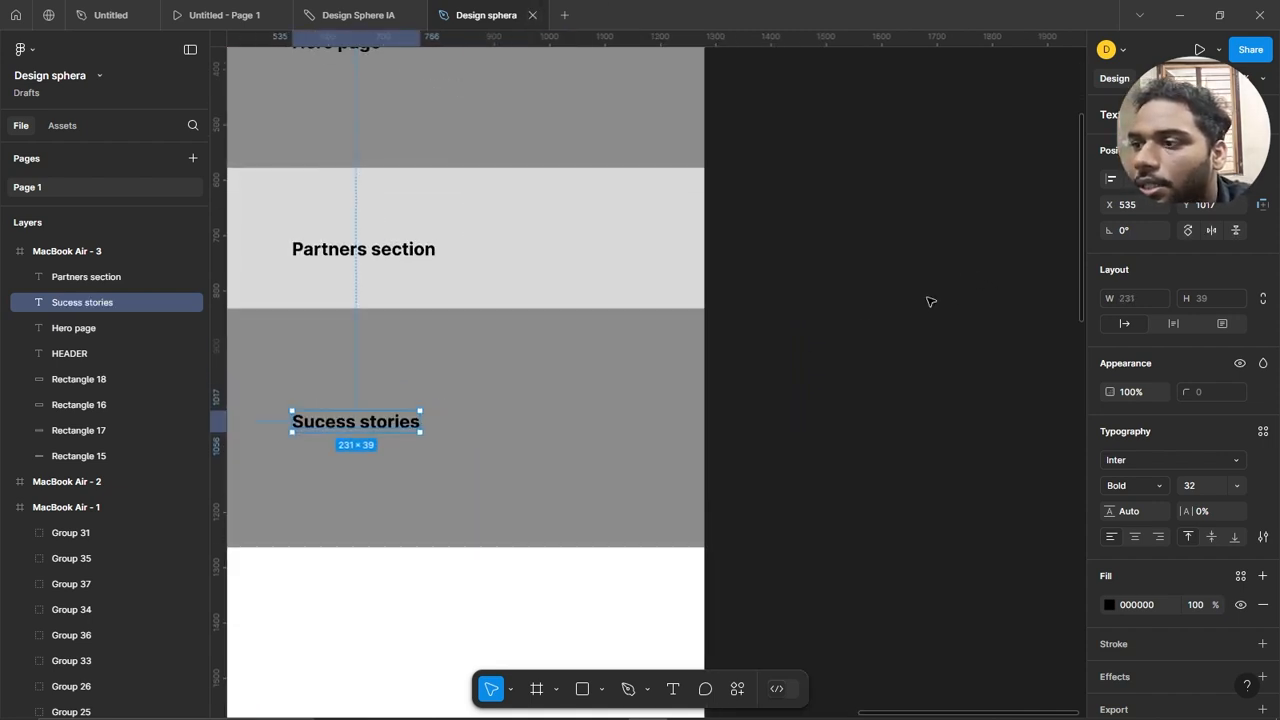
{"action": "scroll", "coordinate": [918, 305], "scroll_direction": "down", "scroll_amount": 5}
{"action": "left_click_drag", "start_coordinate": [864, 275], "coordinate": [853, 363]}
{"action": "scroll", "coordinate": [853, 363], "scroll_direction": "up", "scroll_amount": 2}
{"action": "scroll", "coordinate": [860, 330], "scroll_direction": "down", "scroll_amount": 2}
{"action": "left_click", "coordinate": [863, 317]}
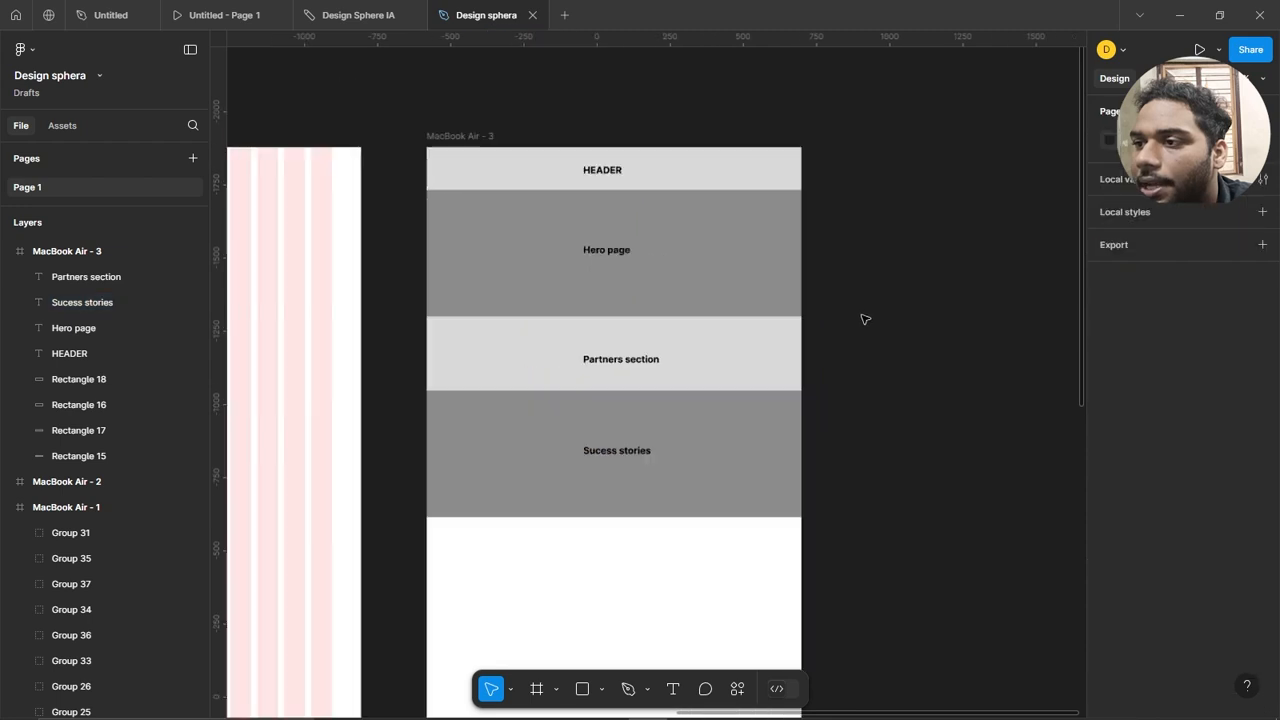
{"action": "scroll", "coordinate": [460, 212], "scroll_direction": "up", "scroll_amount": 1}
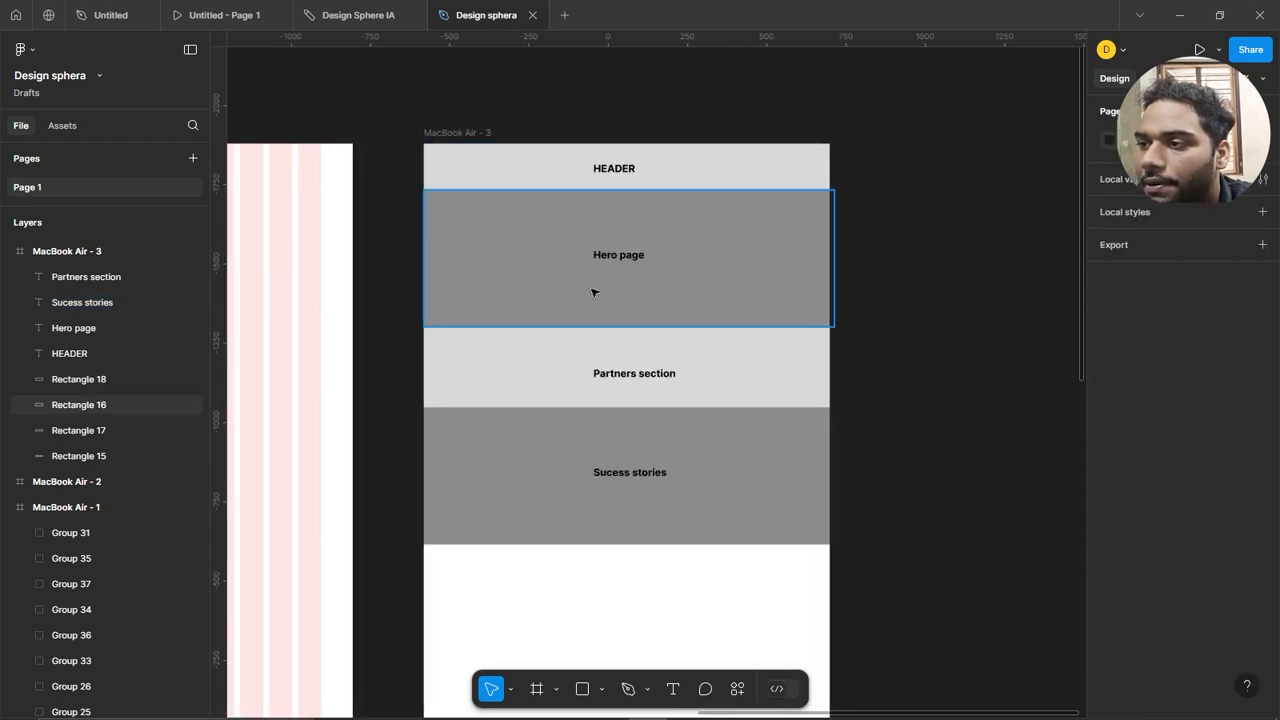
{"action": "scroll", "coordinate": [820, 260], "scroll_direction": "up", "scroll_amount": 3}
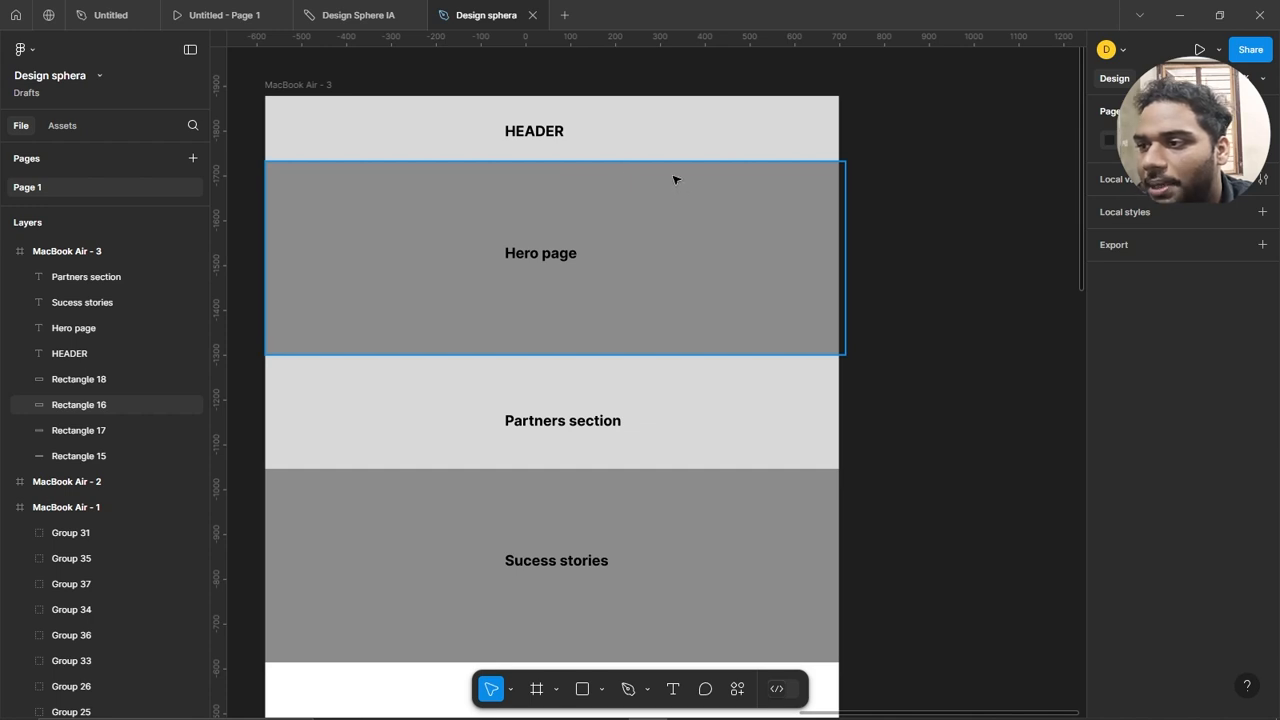
{"action": "scroll", "coordinate": [674, 180], "scroll_direction": "down", "scroll_amount": 3}
{"action": "scroll", "coordinate": [609, 409], "scroll_direction": "up", "scroll_amount": 3}
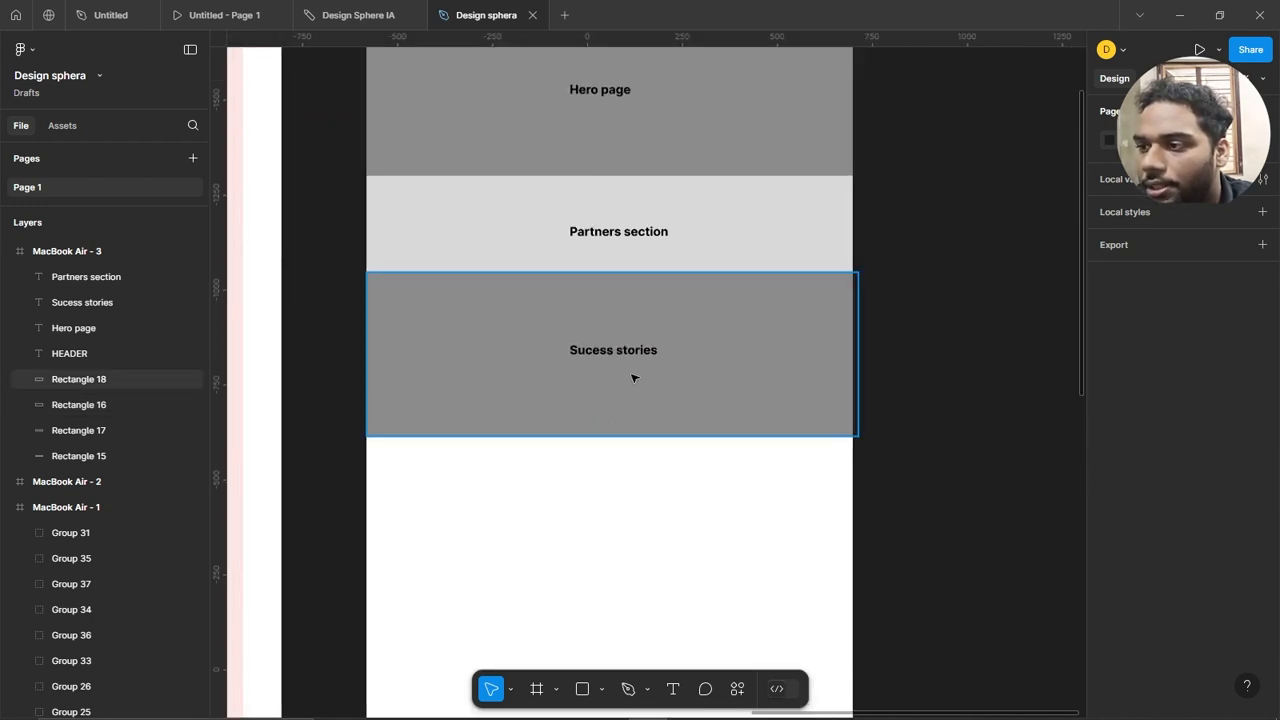
{"action": "scroll", "coordinate": [629, 374], "scroll_direction": "down", "scroll_amount": 3}
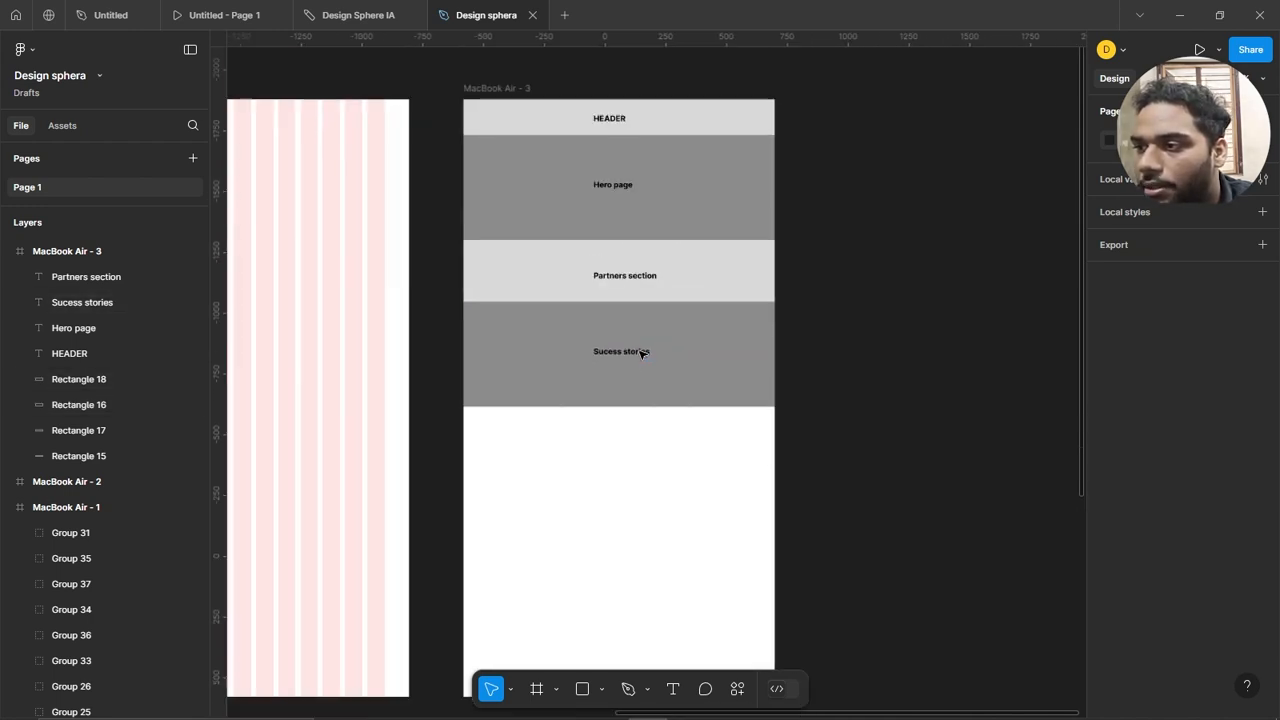
Shorten the MacBook Air - 3 frame from its lower edge to a height of about 1609.
{"action": "scroll", "coordinate": [645, 340], "scroll_direction": "down", "scroll_amount": 4}
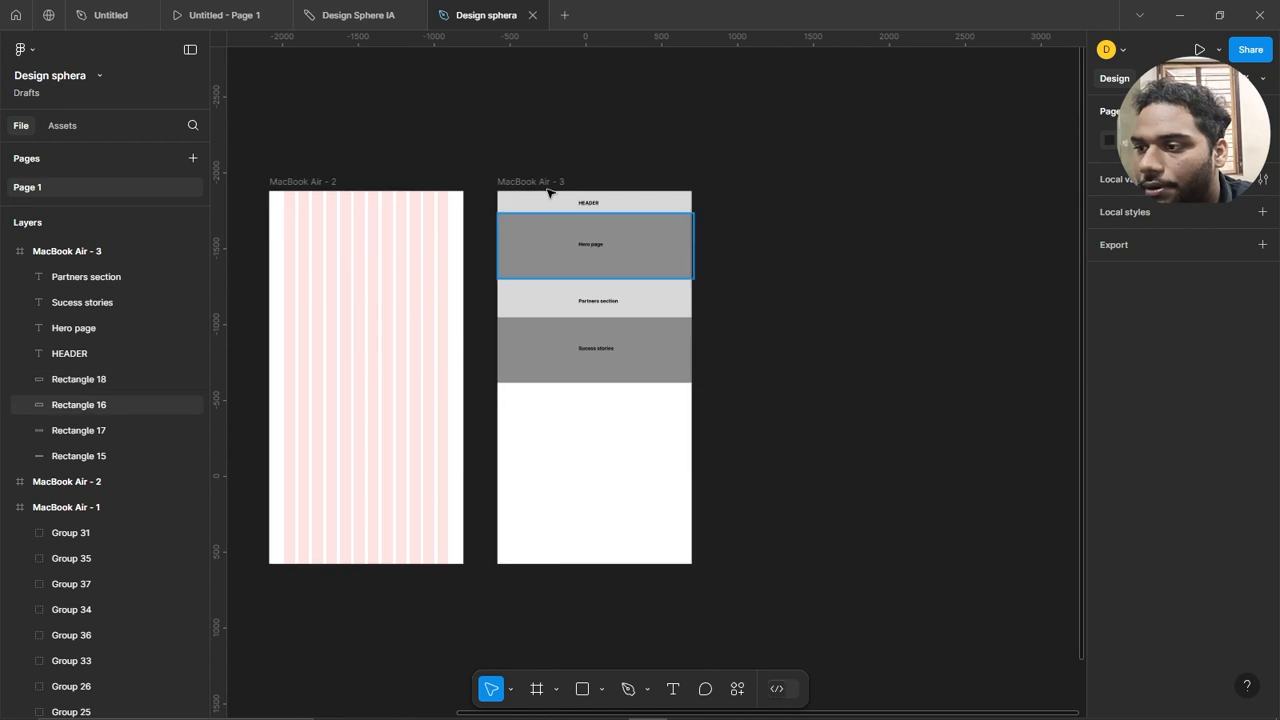
{"action": "left_click", "coordinate": [548, 185]}
{"action": "left_click_drag", "start_coordinate": [588, 564], "coordinate": [611, 423]}
{"action": "scroll", "coordinate": [611, 423], "scroll_direction": "up", "scroll_amount": 3}
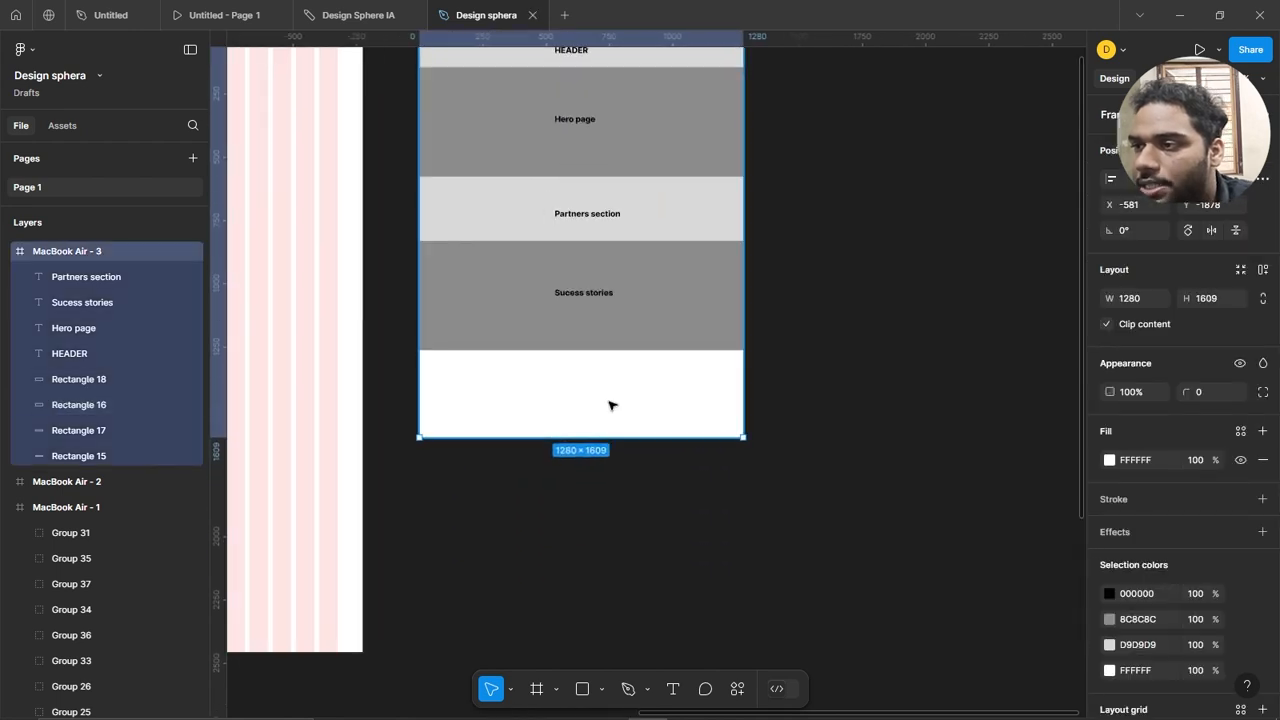
Select the partners band with its label and check which homepage section follows on the Design Sphere IA board.
{"action": "left_click", "coordinate": [630, 214]}
{"action": "left_click", "coordinate": [637, 209], "text": "shift"}
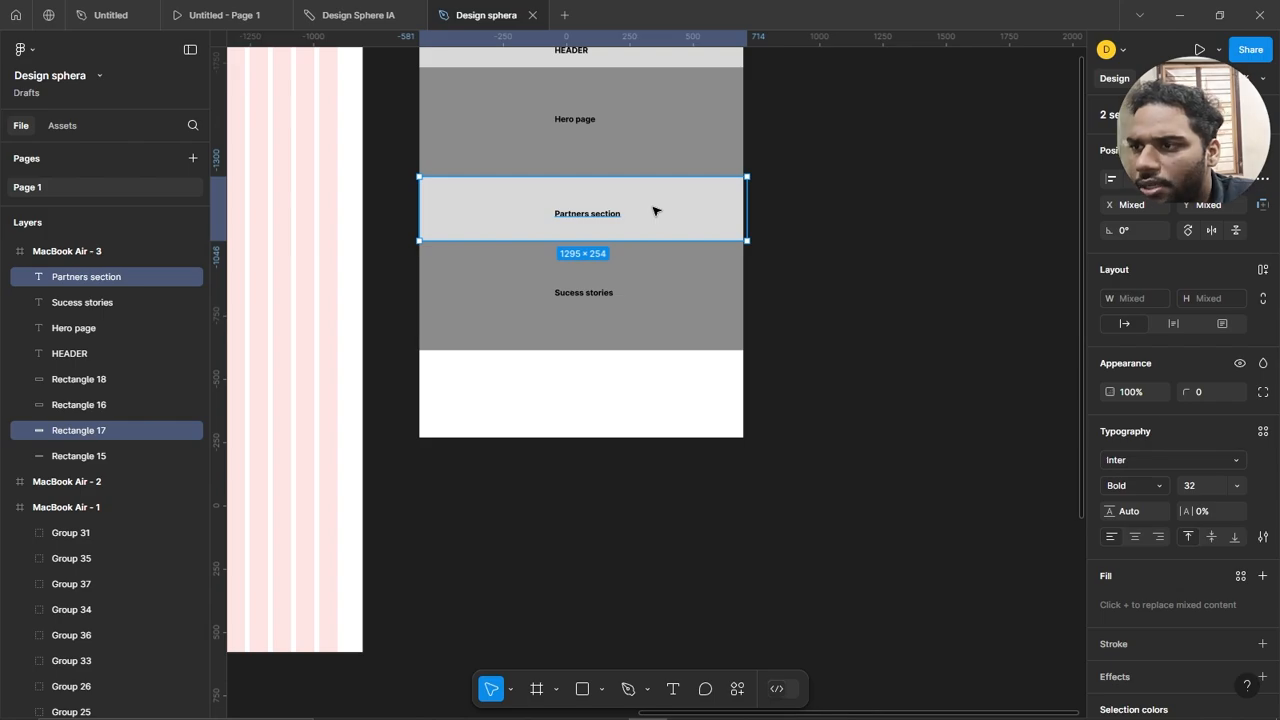
{"action": "left_click", "coordinate": [350, 15]}
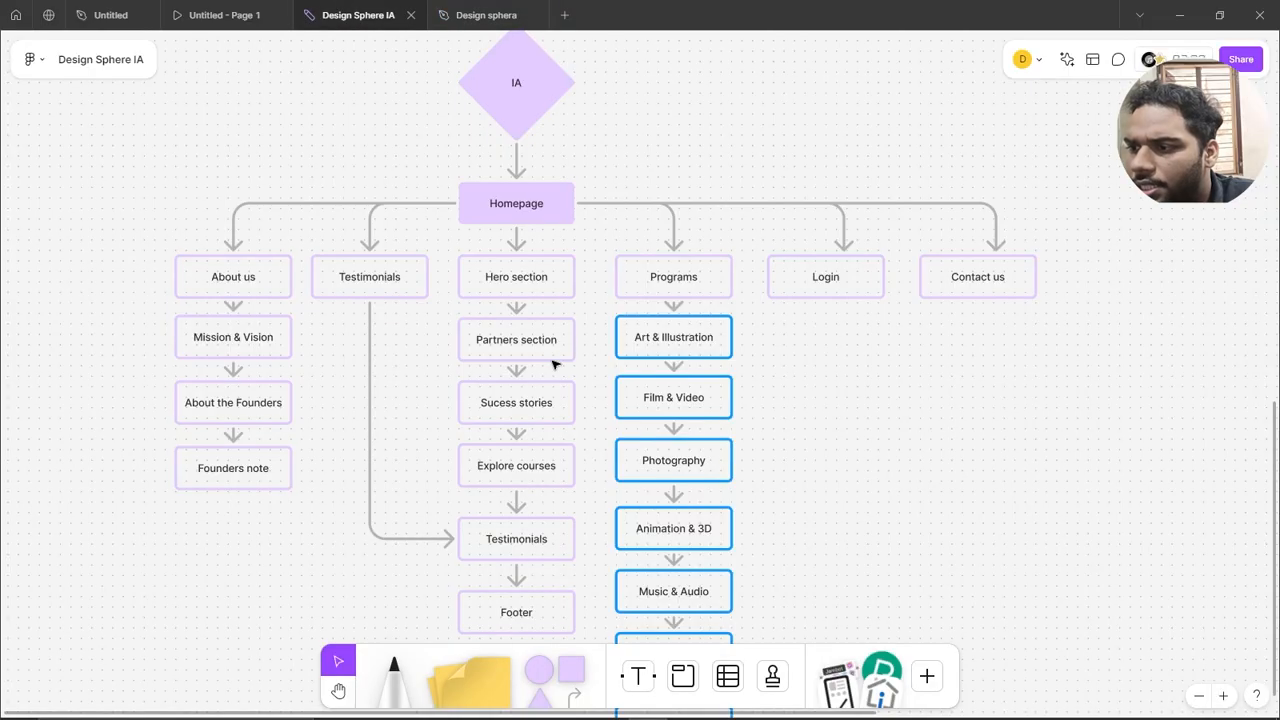
{"action": "scroll", "coordinate": [551, 420], "scroll_direction": "down", "scroll_amount": 1}
{"action": "left_click", "coordinate": [505, 12]}
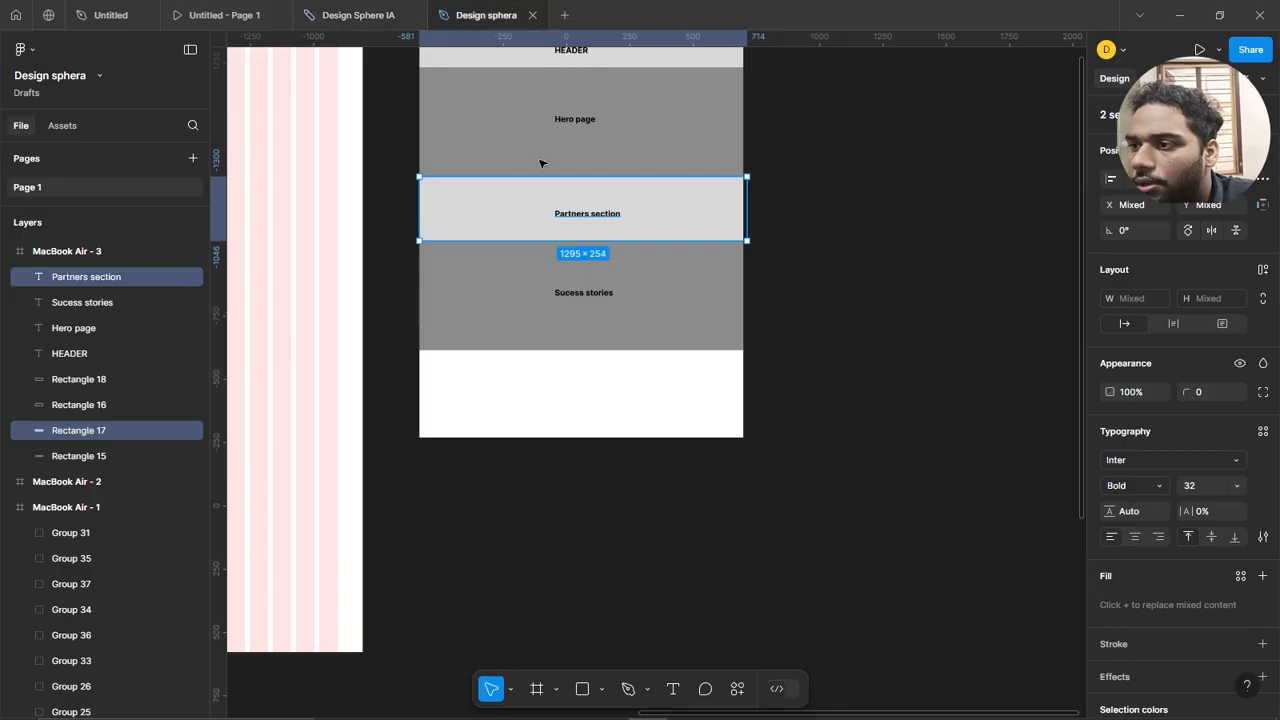
{"action": "left_click", "coordinate": [720, 440]}
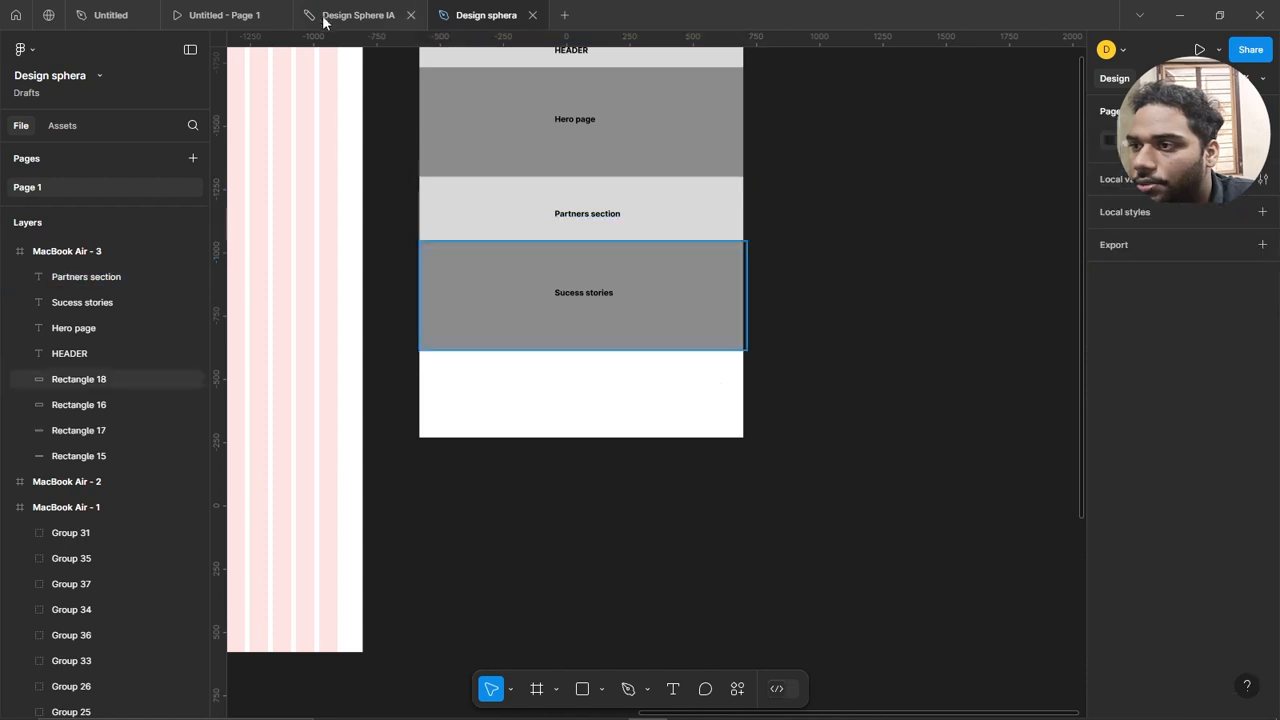
Extend the MacBook Air - 3 frame's height to about 1892 and recheck the homepage section order on the Design Sphere IA board.
{"action": "scroll", "coordinate": [551, 206], "scroll_direction": "down", "scroll_amount": 2}
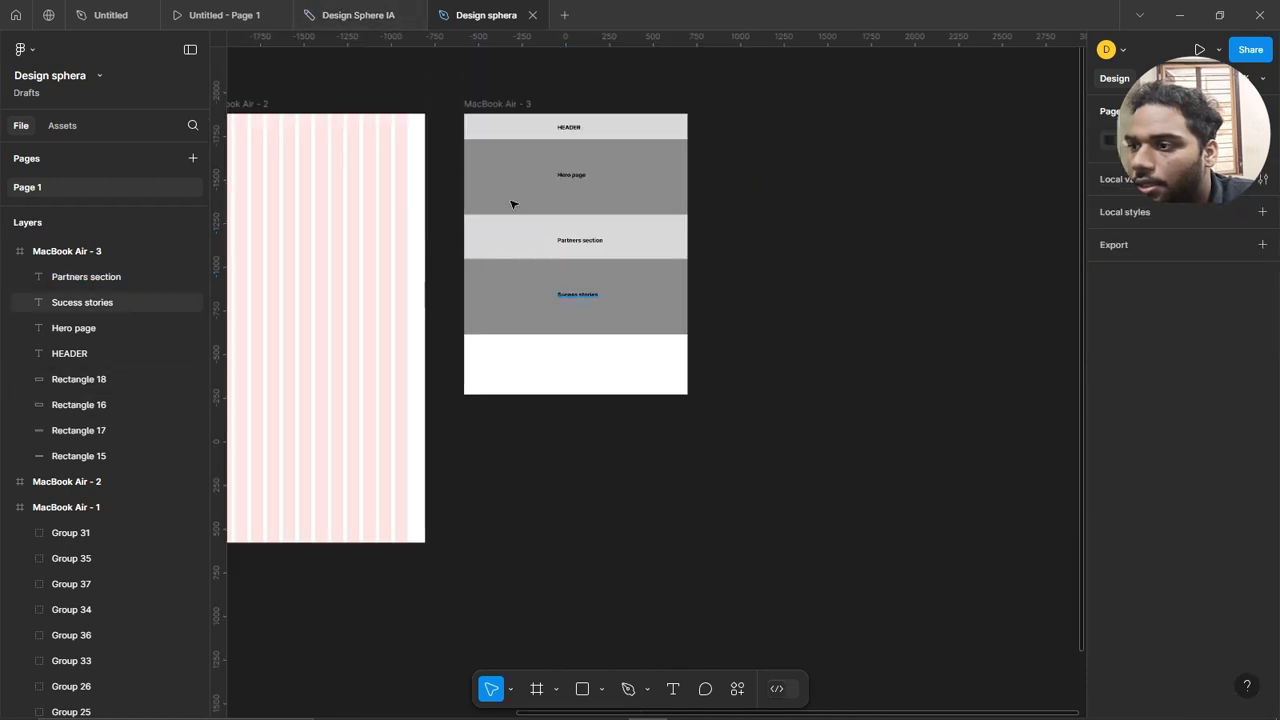
{"action": "left_click", "coordinate": [497, 105]}
{"action": "left_click_drag", "start_coordinate": [596, 398], "coordinate": [596, 450]}
{"action": "left_click", "coordinate": [412, 14]}
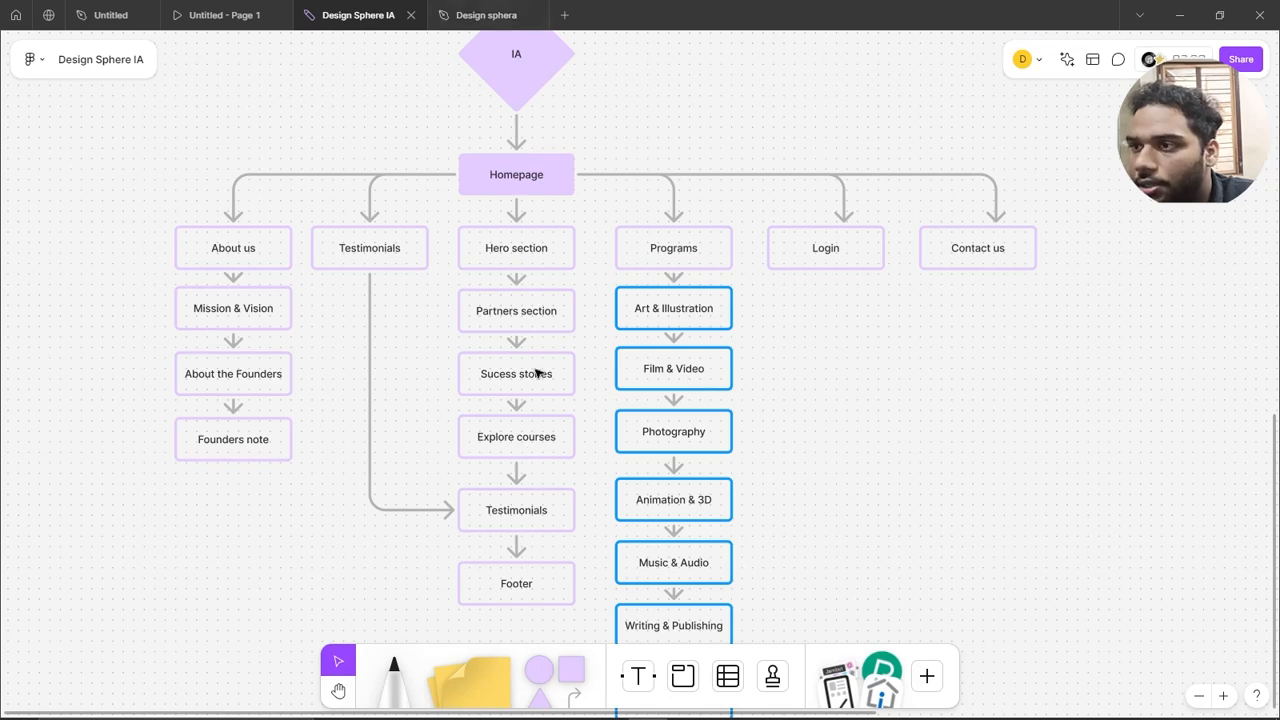
{"action": "left_click", "coordinate": [246, 12]}
{"action": "left_click", "coordinate": [358, 15]}
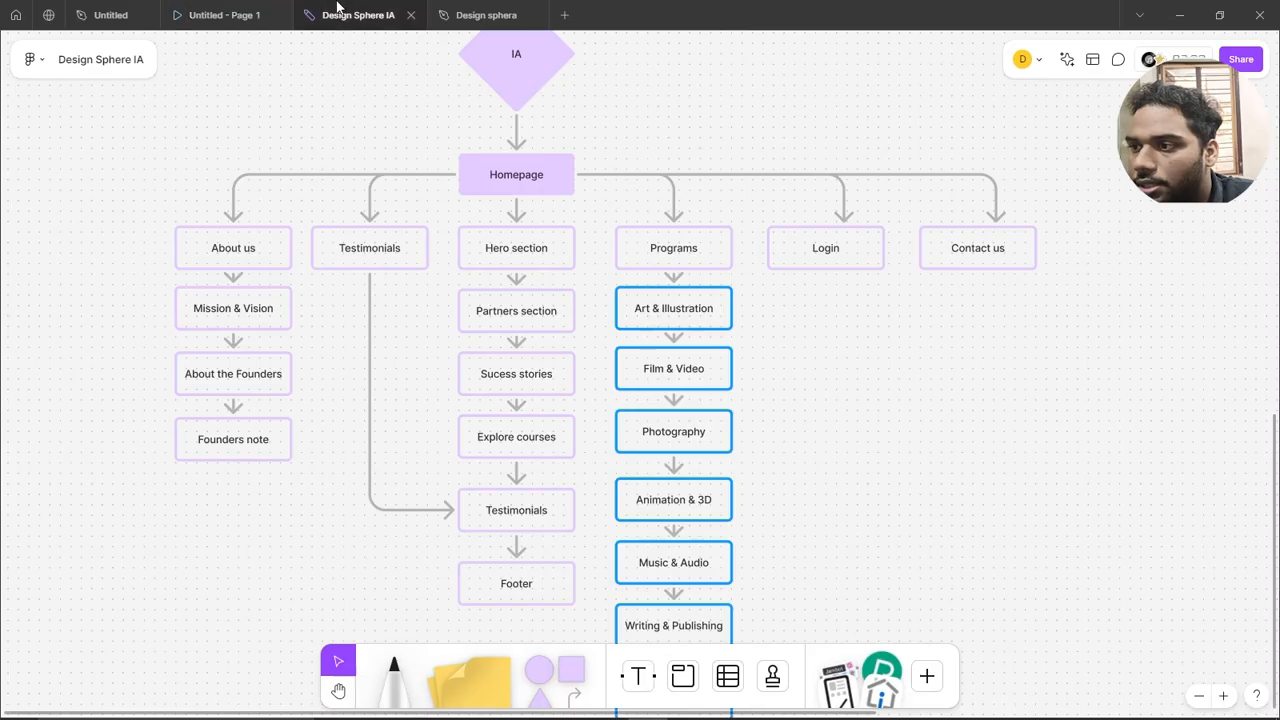
{"action": "left_click", "coordinate": [486, 15]}
Copy the partners band and label to directly below the success stories band and stretch the copy to about that band's height.
{"action": "scroll", "coordinate": [584, 306], "scroll_direction": "up", "scroll_amount": 3}
{"action": "left_click", "coordinate": [547, 260]}
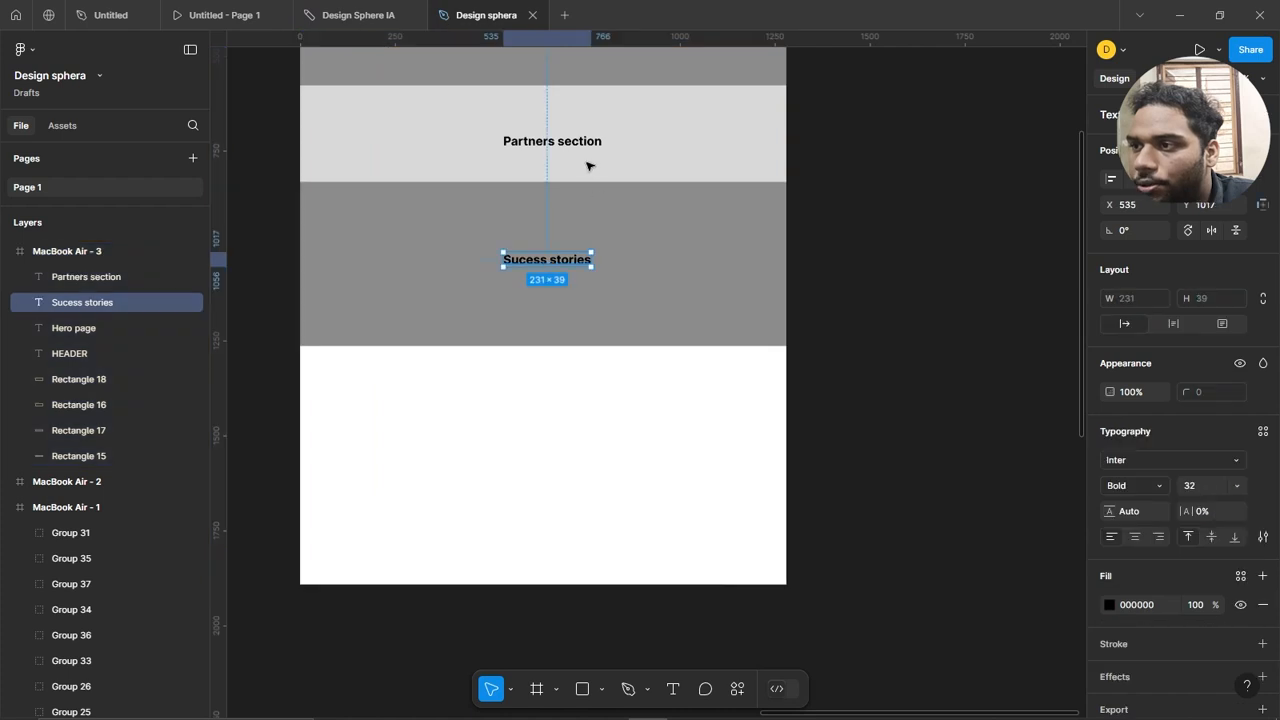
{"action": "left_click", "coordinate": [553, 141]}
{"action": "left_click", "coordinate": [660, 154], "text": "shift"}
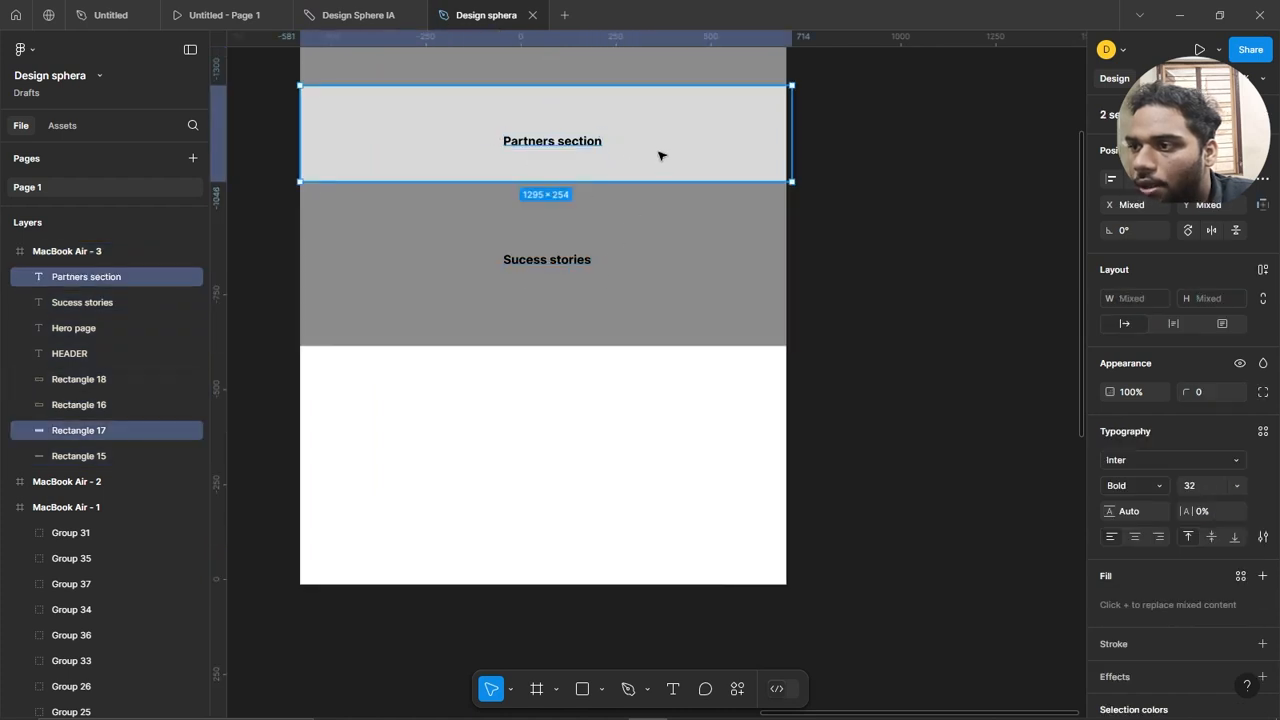
{"action": "left_click_drag", "start_coordinate": [660, 154], "coordinate": [644, 400]}
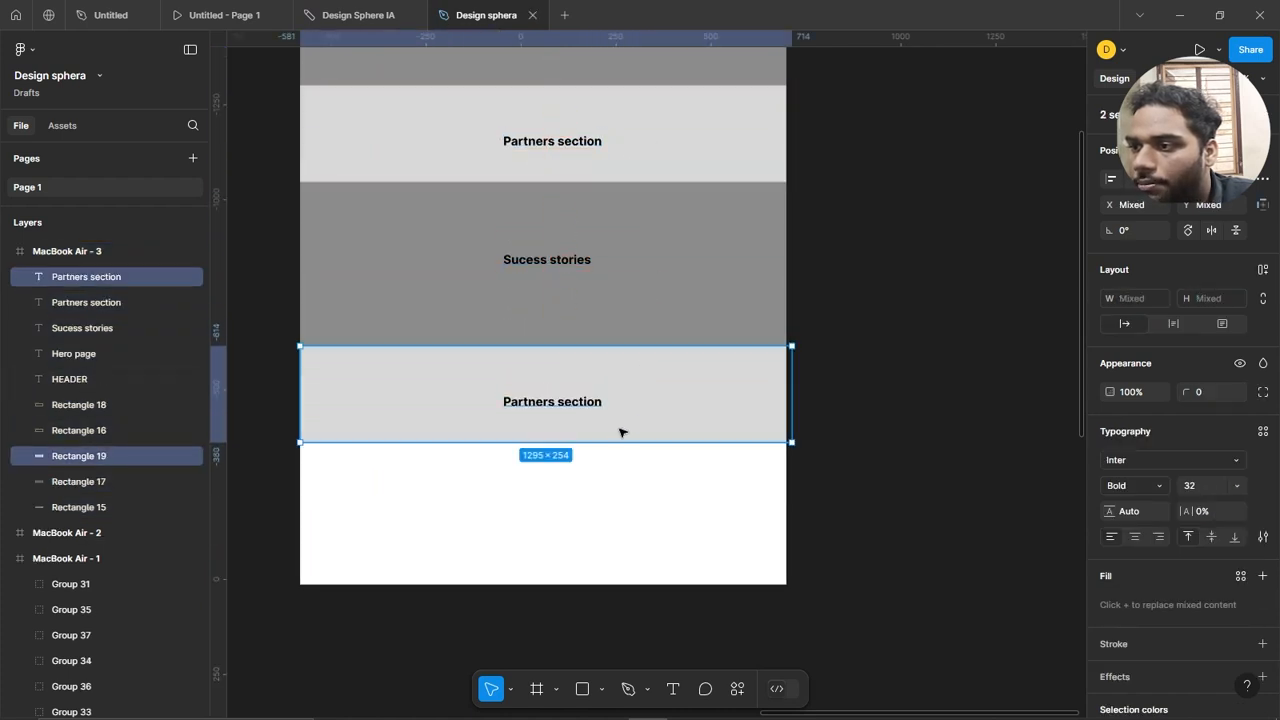
{"action": "left_click_drag", "start_coordinate": [610, 441], "coordinate": [609, 513]}
Change the label in the lowest light band to "Explore Courses".
{"action": "left_click", "coordinate": [575, 438]}
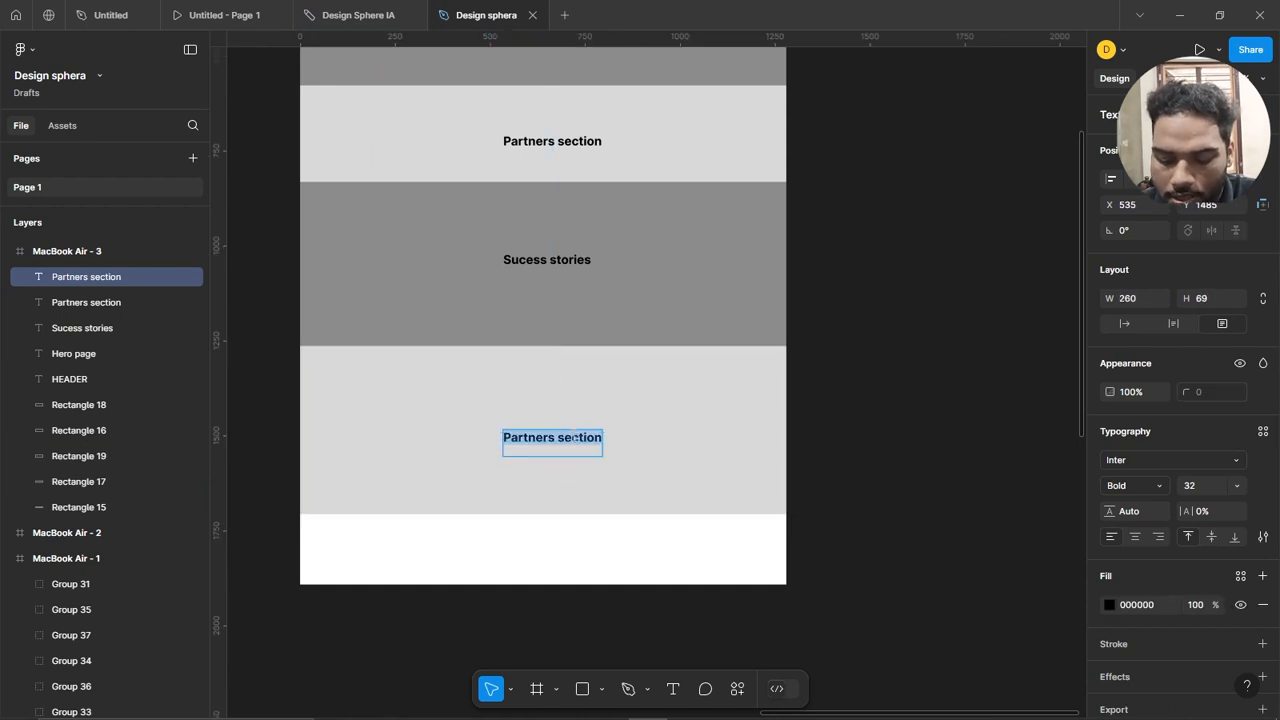
{"action": "type", "text": "E"}
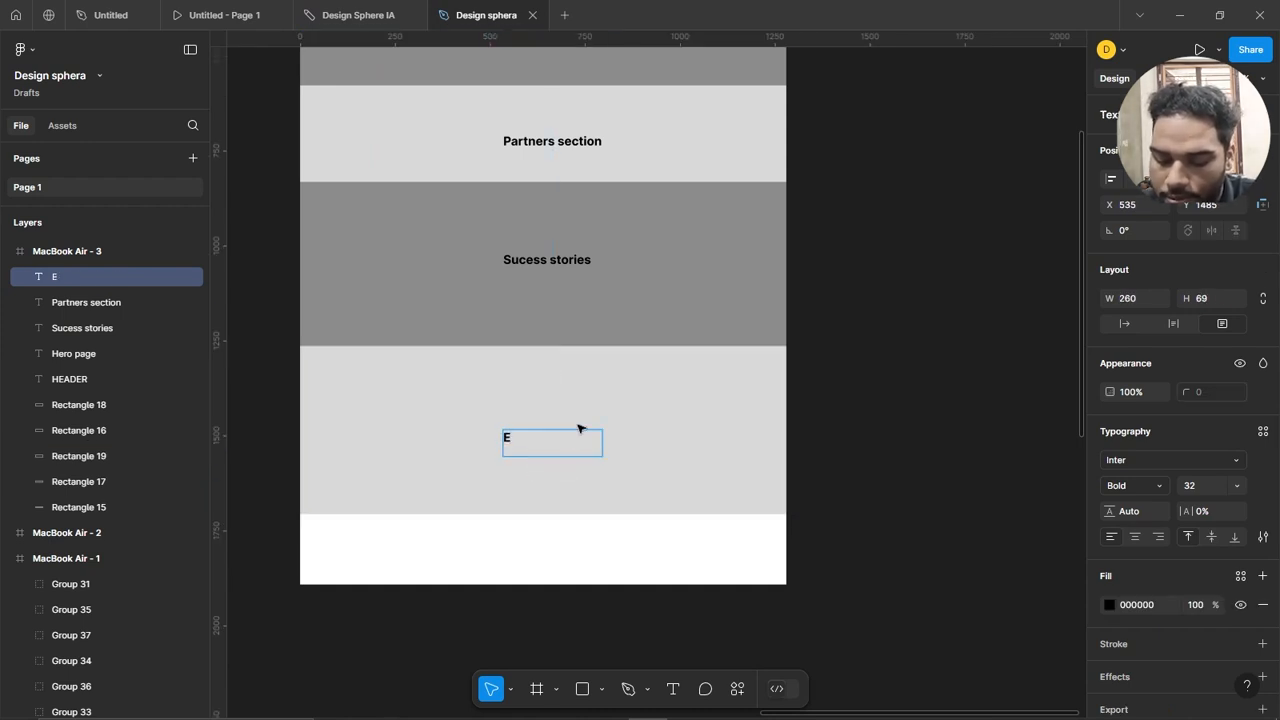
{"action": "type", "text": "xplore"}
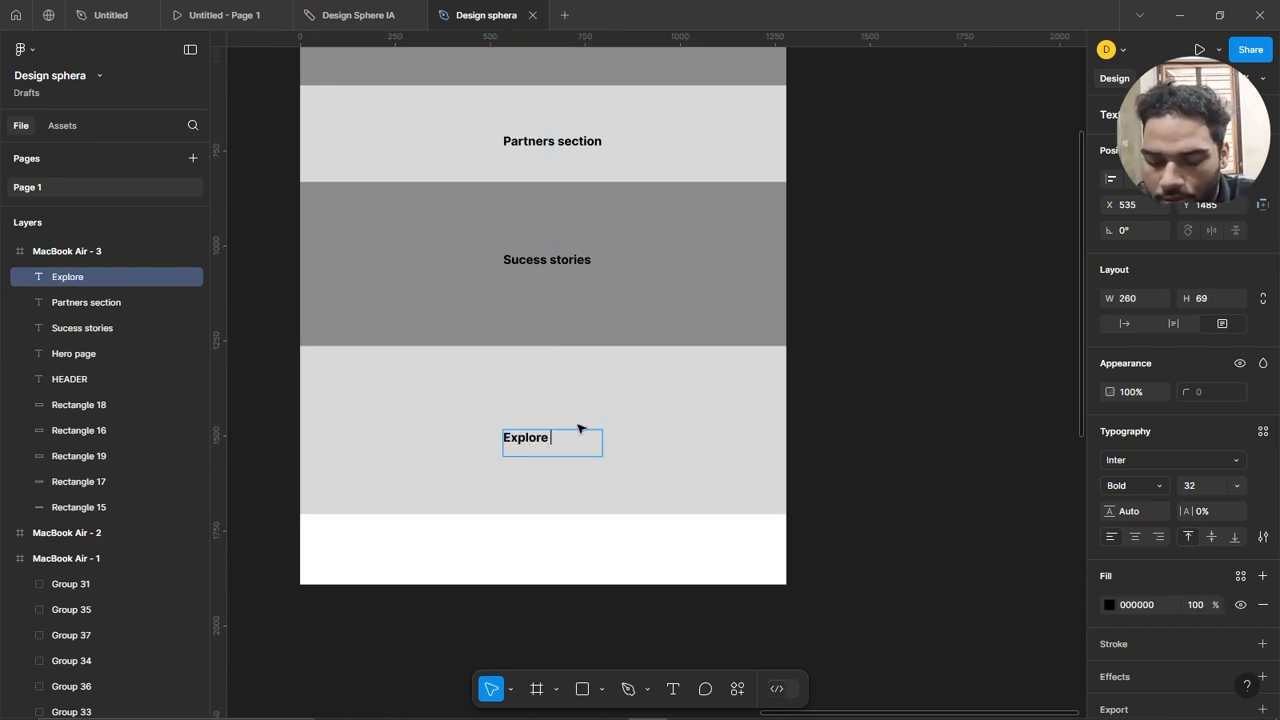
{"action": "type", "text": " Courses"}
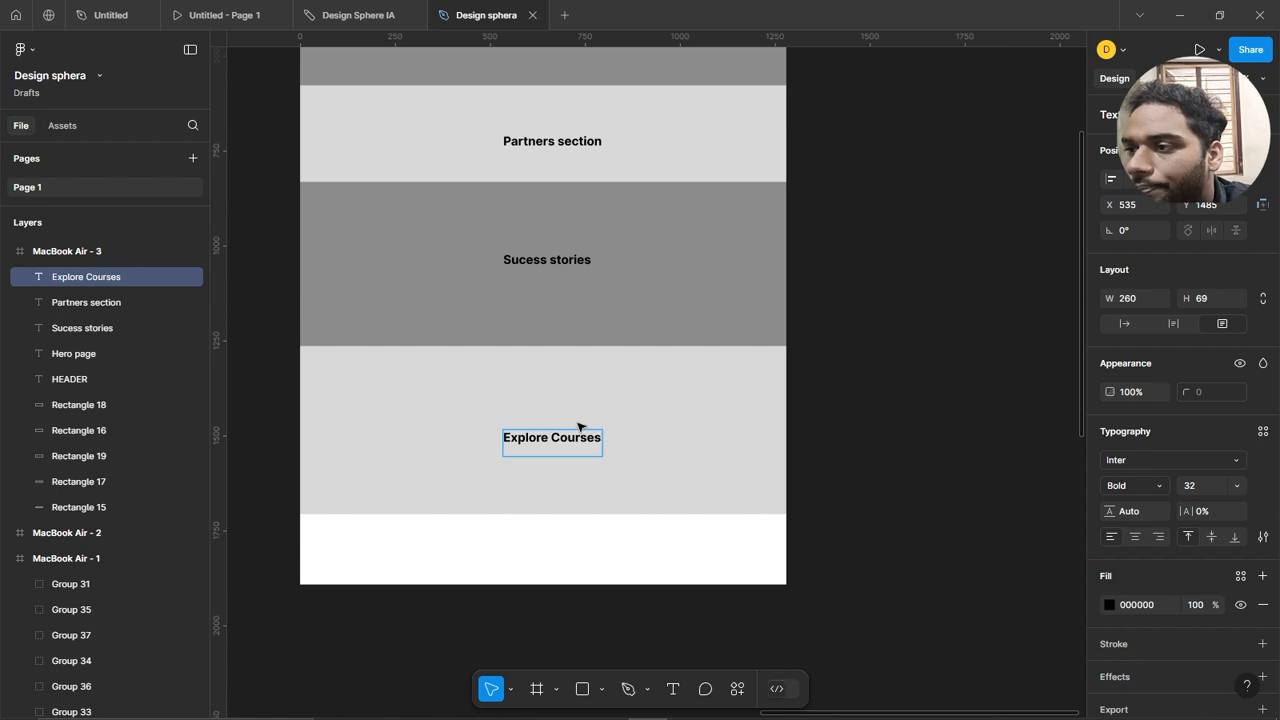
{"action": "left_click", "coordinate": [932, 331]}
{"action": "left_click", "coordinate": [932, 331]}
Extend the MacBook Air - 3 frame downward and copy the success stories band with its label directly below the Explore Courses band.
{"action": "scroll", "coordinate": [932, 331], "scroll_direction": "down", "scroll_amount": 3}
{"action": "left_click_drag", "start_coordinate": [966, 346], "coordinate": [855, 359]}
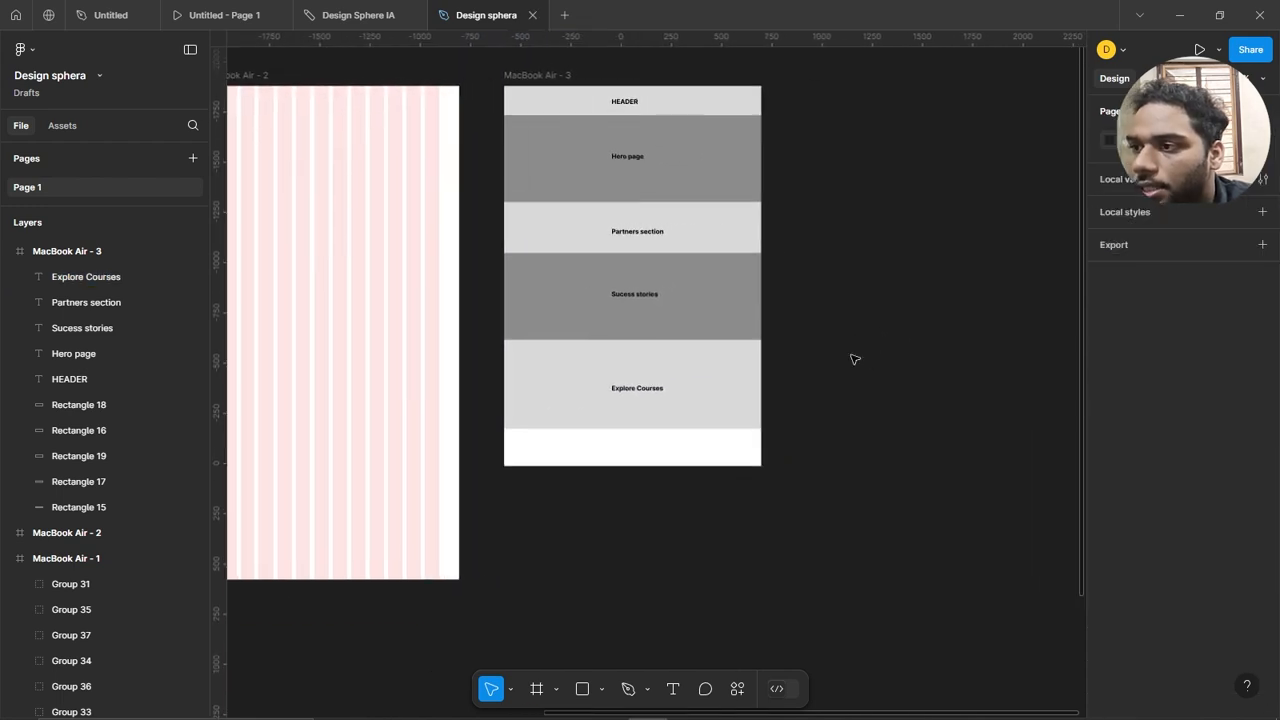
{"action": "left_click", "coordinate": [530, 76]}
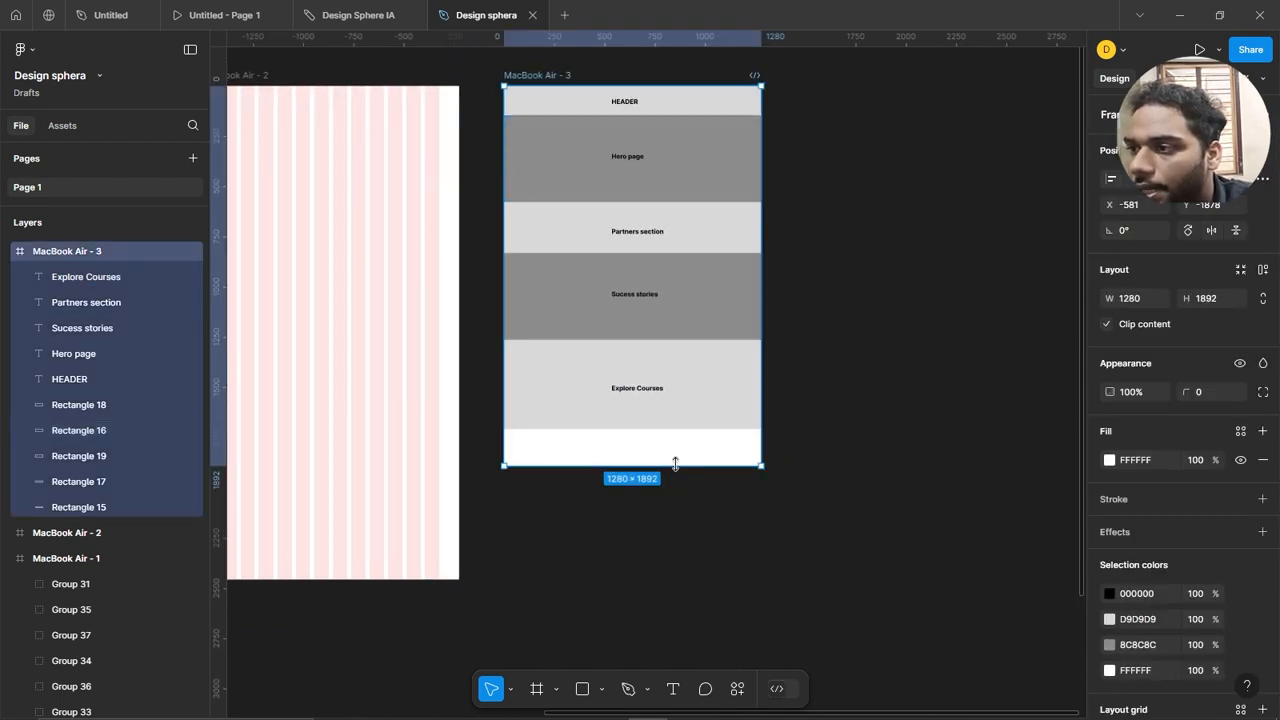
{"action": "left_click_drag", "start_coordinate": [675, 464], "coordinate": [675, 516]}
{"action": "left_click", "coordinate": [637, 231]}
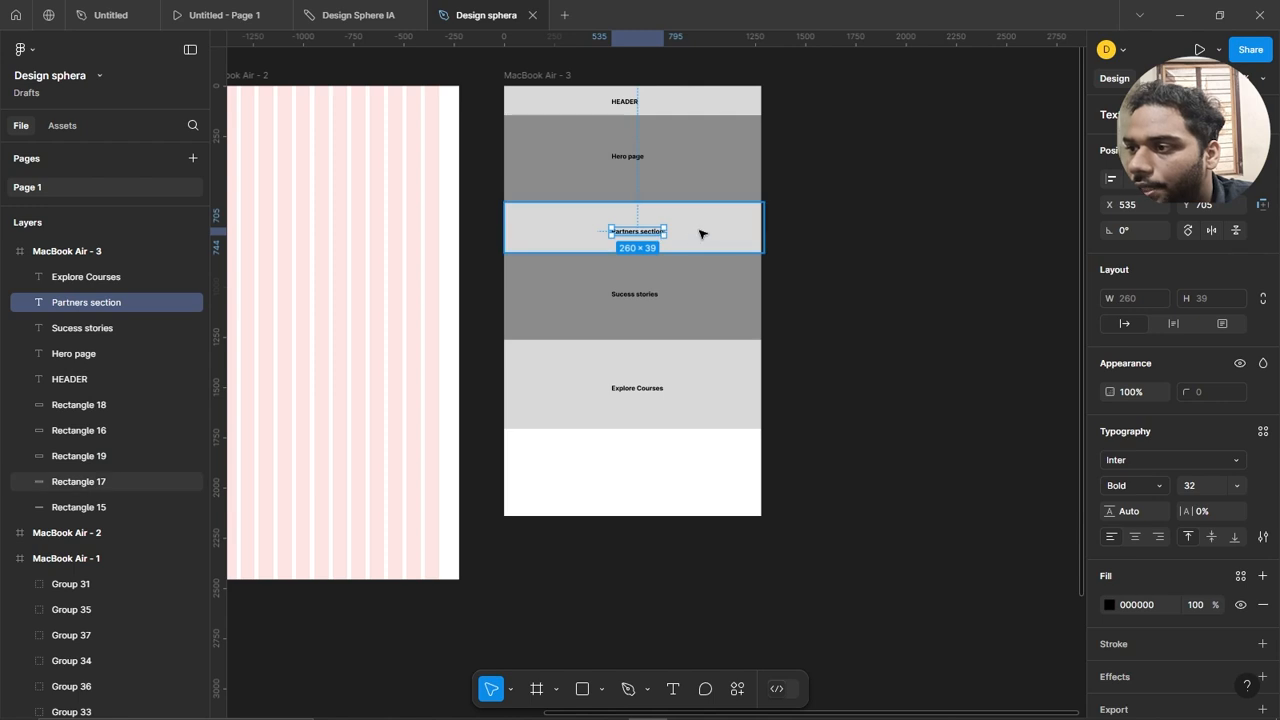
{"action": "left_click", "coordinate": [693, 285]}
{"action": "left_click", "coordinate": [682, 288], "text": "shift"}
{"action": "left_click_drag", "start_coordinate": [682, 288], "coordinate": [674, 457]}
{"action": "left_click", "coordinate": [810, 483]}
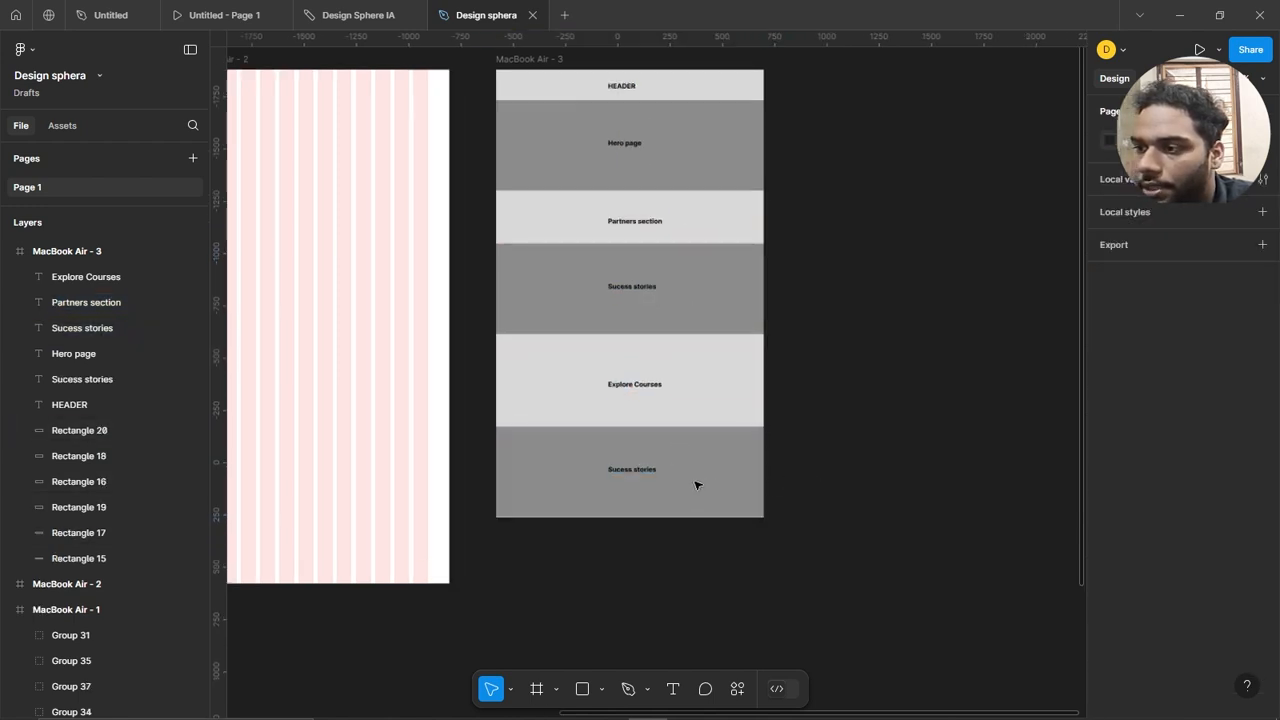
Change the lowest dark band's label to "Footer" and centre it horizontally in the frame at X 589.
{"action": "scroll", "coordinate": [697, 483], "scroll_direction": "up", "scroll_amount": 3}
{"action": "double_click", "coordinate": [632, 460]}
{"action": "type", "text": "Footer"}
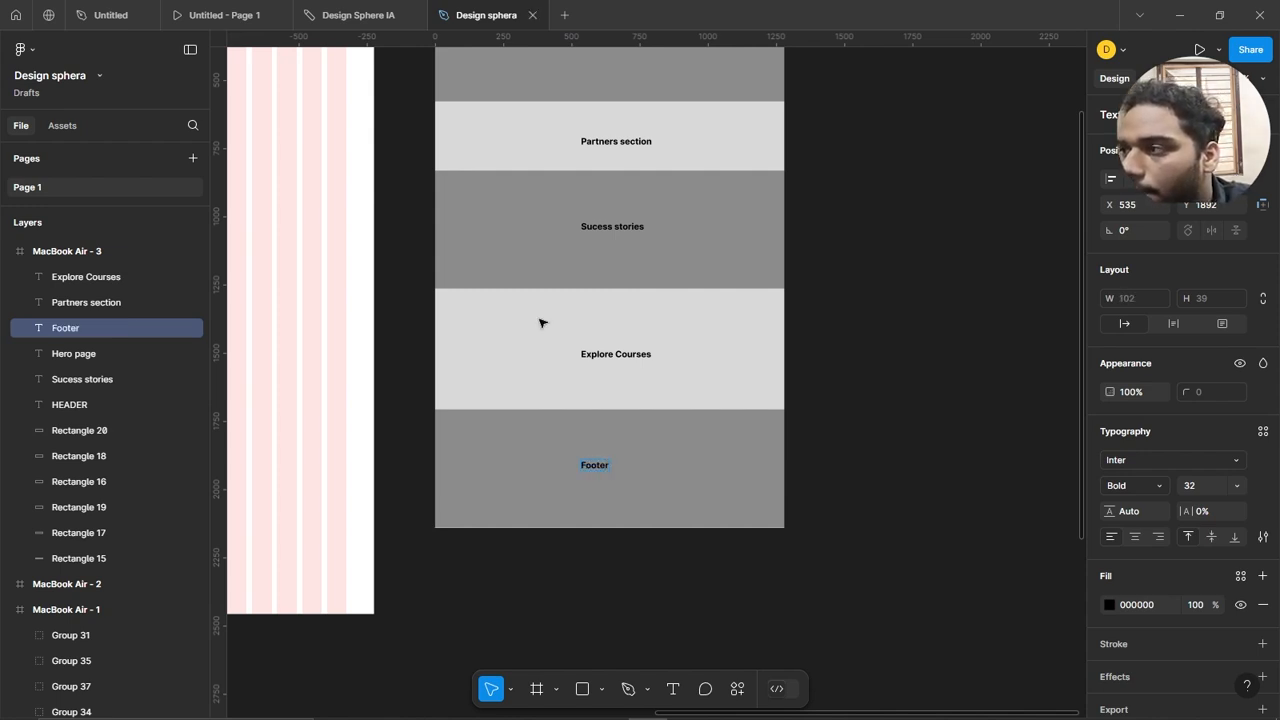
{"action": "key", "text": "Escape"}
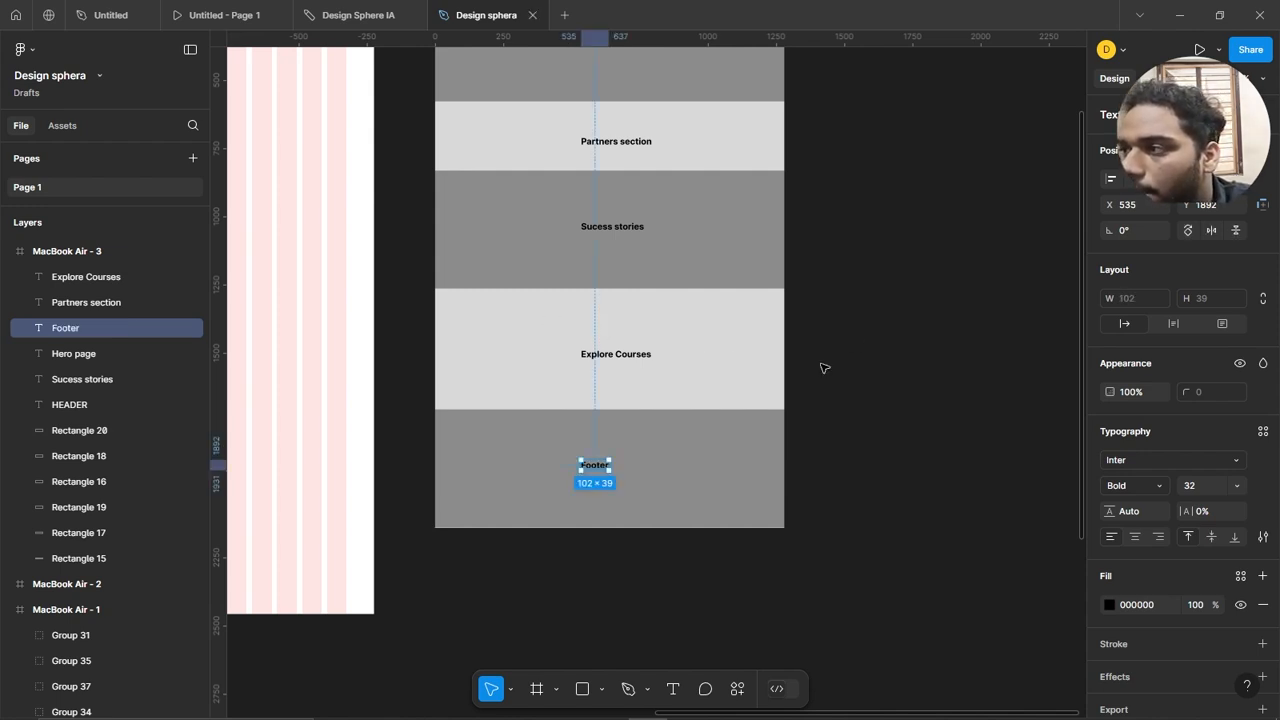
{"action": "key", "text": "alt+h"}
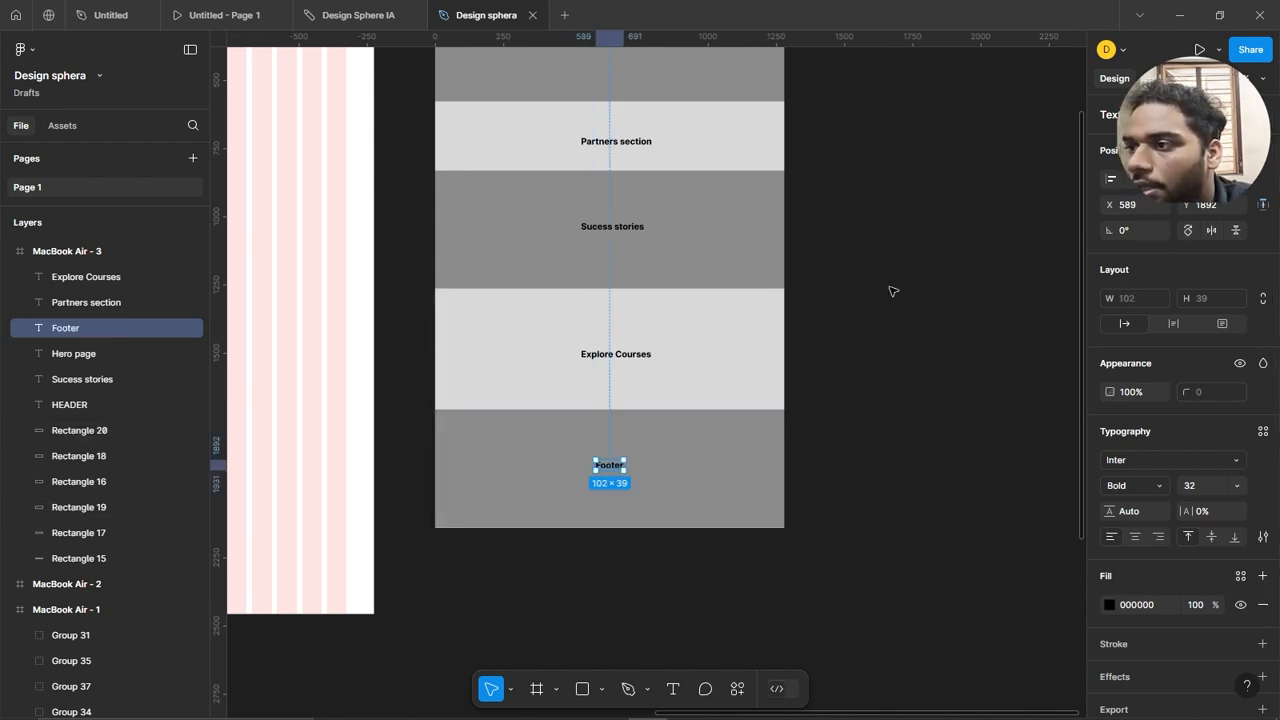
{"action": "left_click", "coordinate": [886, 292]}
{"action": "scroll", "coordinate": [1020, 377], "scroll_direction": "down", "scroll_amount": 5}
{"action": "scroll", "coordinate": [534, 194], "scroll_direction": "up", "scroll_amount": 6}
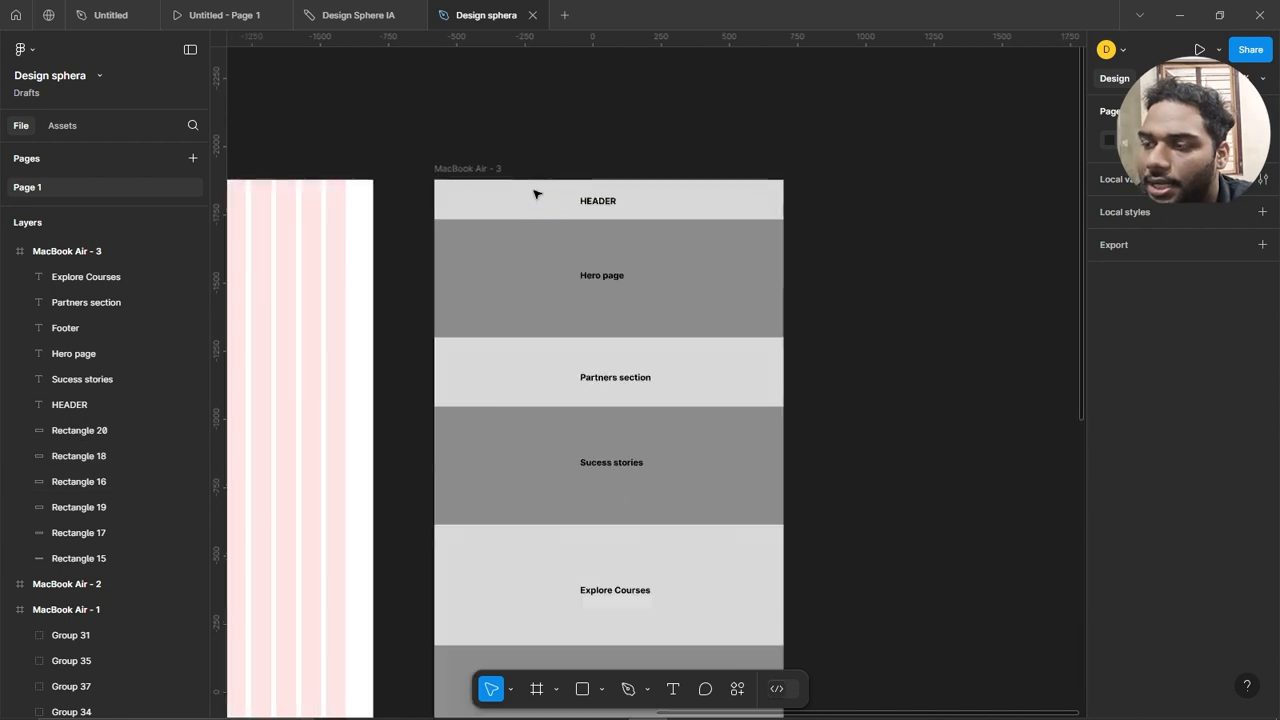
{"action": "scroll", "coordinate": [640, 168], "scroll_direction": "down", "scroll_amount": 1}
{"action": "scroll", "coordinate": [655, 167], "scroll_direction": "down", "scroll_amount": 2}
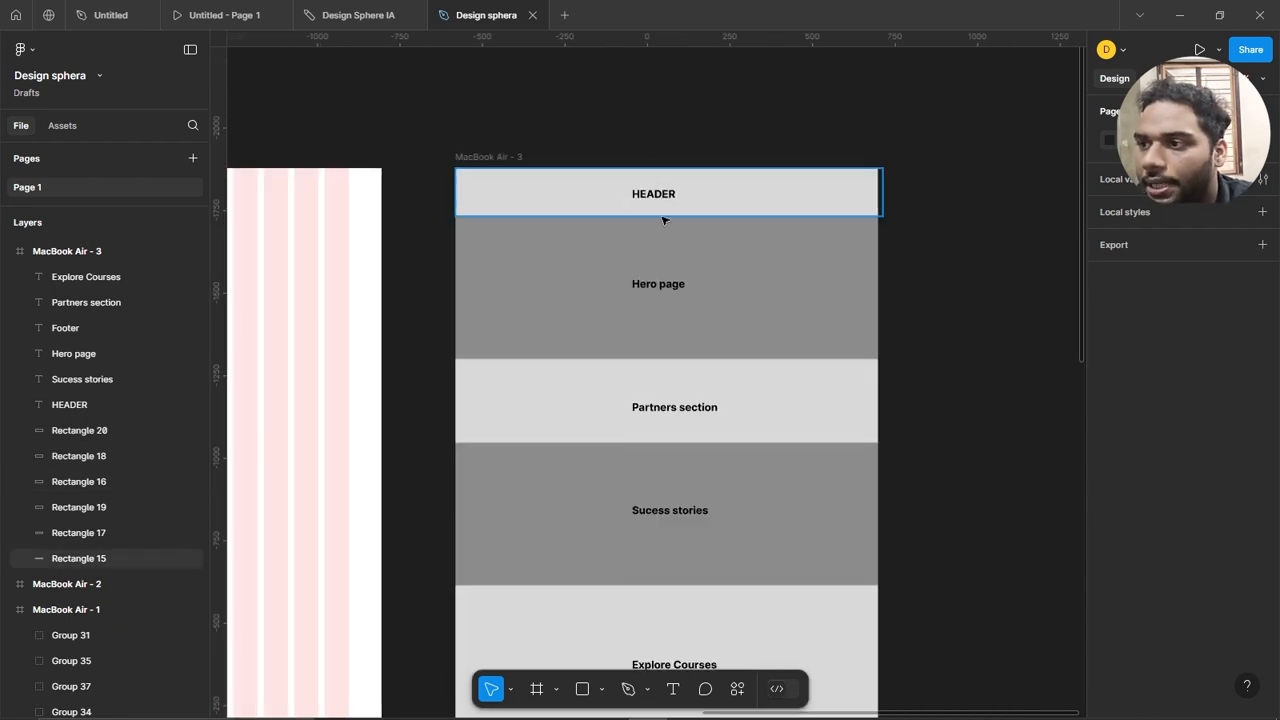
Duplicate the MacBook Air - 3 frame to the right of the original and delete the HEADER label in the copy.
{"action": "scroll", "coordinate": [516, 190], "scroll_direction": "up", "scroll_amount": 2}
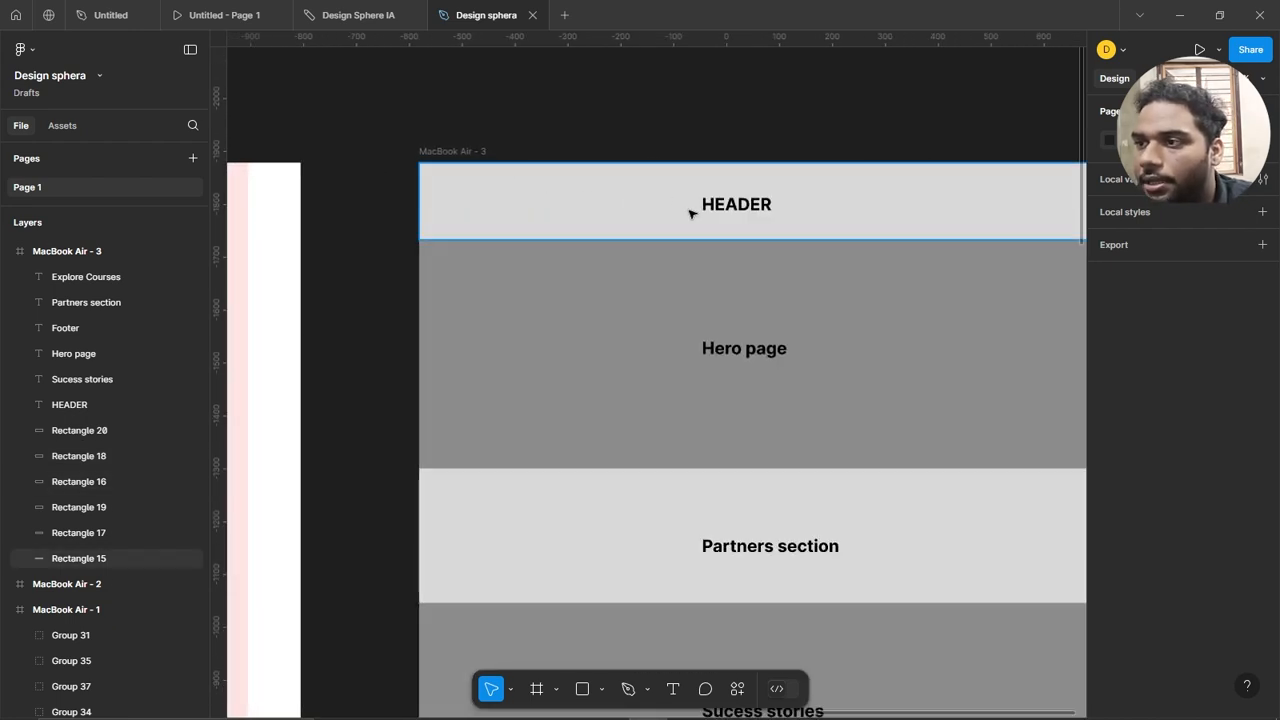
{"action": "scroll", "coordinate": [898, 295], "scroll_direction": "down", "scroll_amount": 3}
{"action": "scroll", "coordinate": [898, 295], "scroll_direction": "up", "scroll_amount": 1}
{"action": "scroll", "coordinate": [898, 295], "scroll_direction": "right", "scroll_amount": 1}
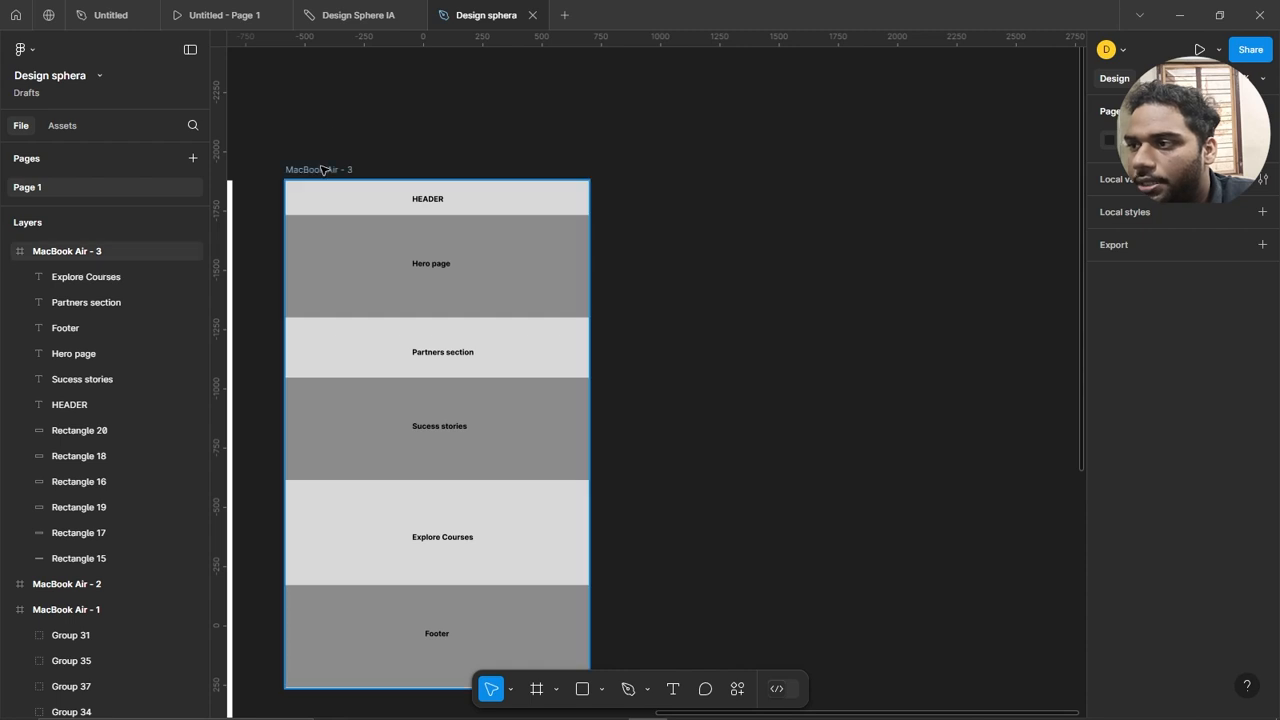
{"action": "left_click_drag", "start_coordinate": [326, 170], "coordinate": [660, 192]}
{"action": "scroll", "coordinate": [757, 143], "scroll_direction": "up", "scroll_amount": 3}
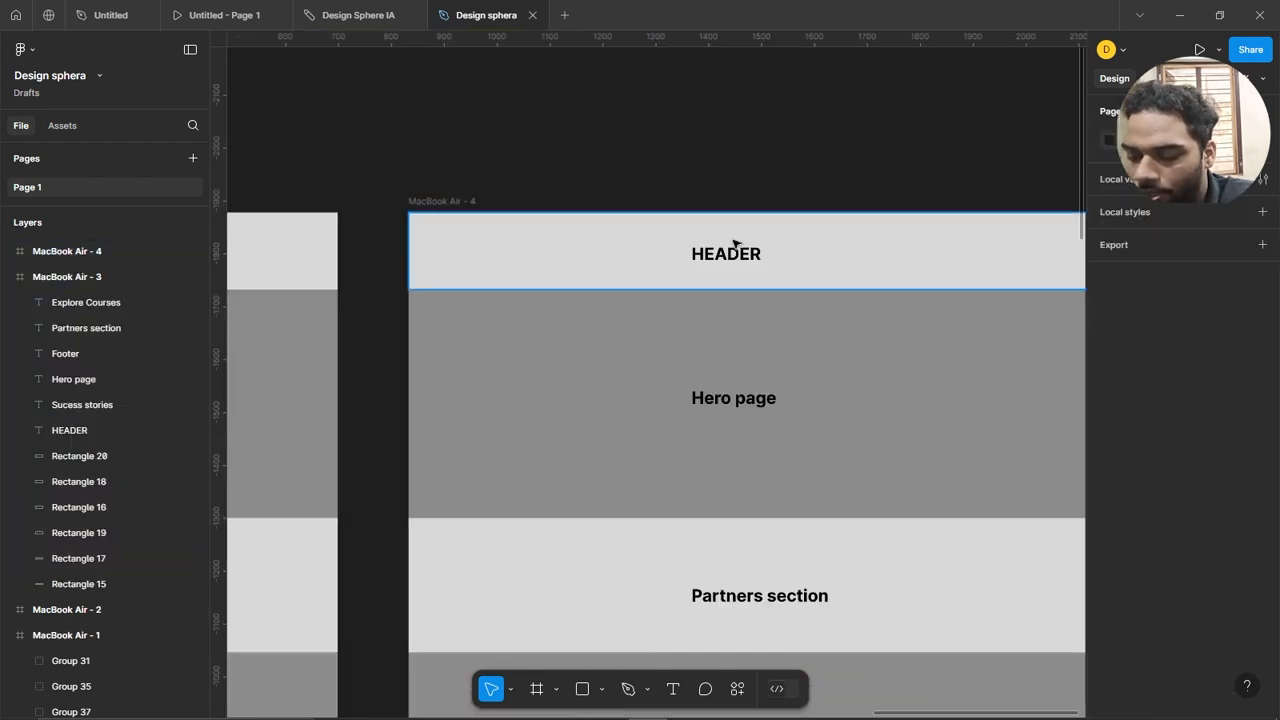
{"action": "left_click", "coordinate": [729, 245]}
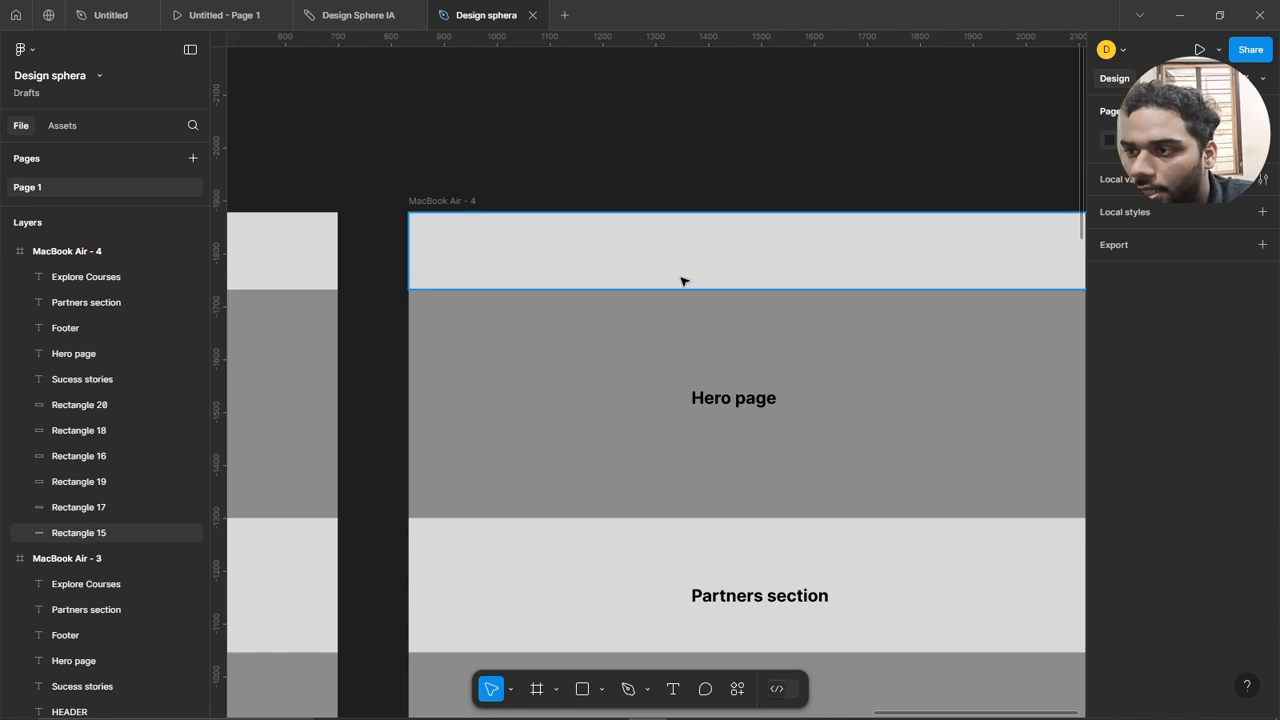
Draw a logo circle about 71 × 74 near the left end of the header band in the MacBook Air - 4 frame.
{"action": "key", "text": "o"}
{"action": "left_click_drag", "start_coordinate": [449, 242], "coordinate": [486, 280]}
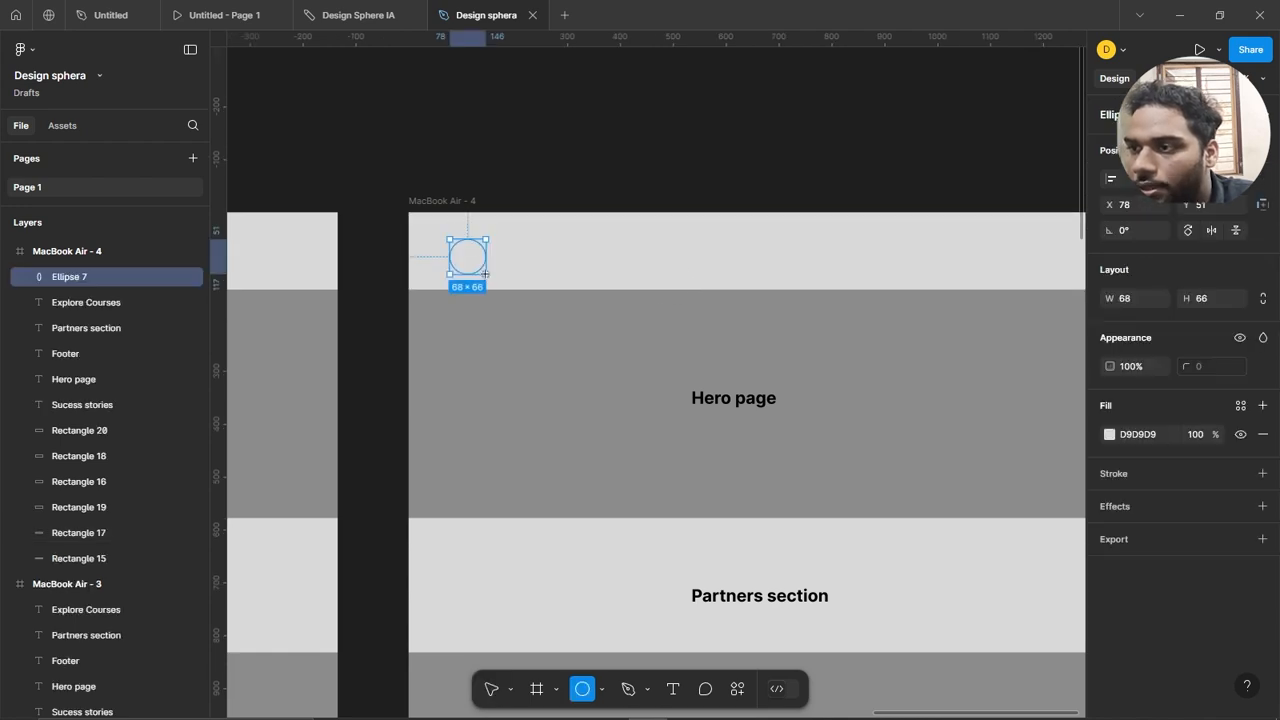
{"action": "left_click", "coordinate": [466, 263]}
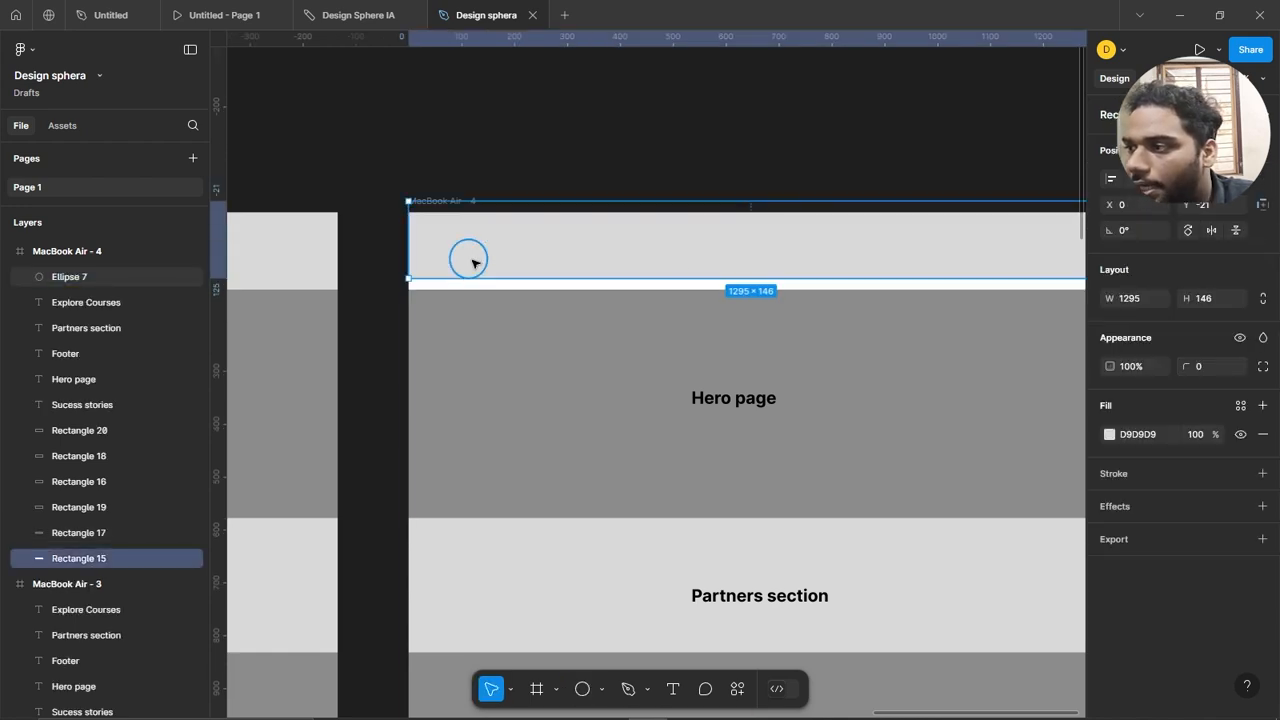
Try a muted pink fill, B59D9D, on the logo circle in the header band.
{"action": "left_click", "coordinate": [471, 261]}
{"action": "left_click", "coordinate": [1109, 434]}
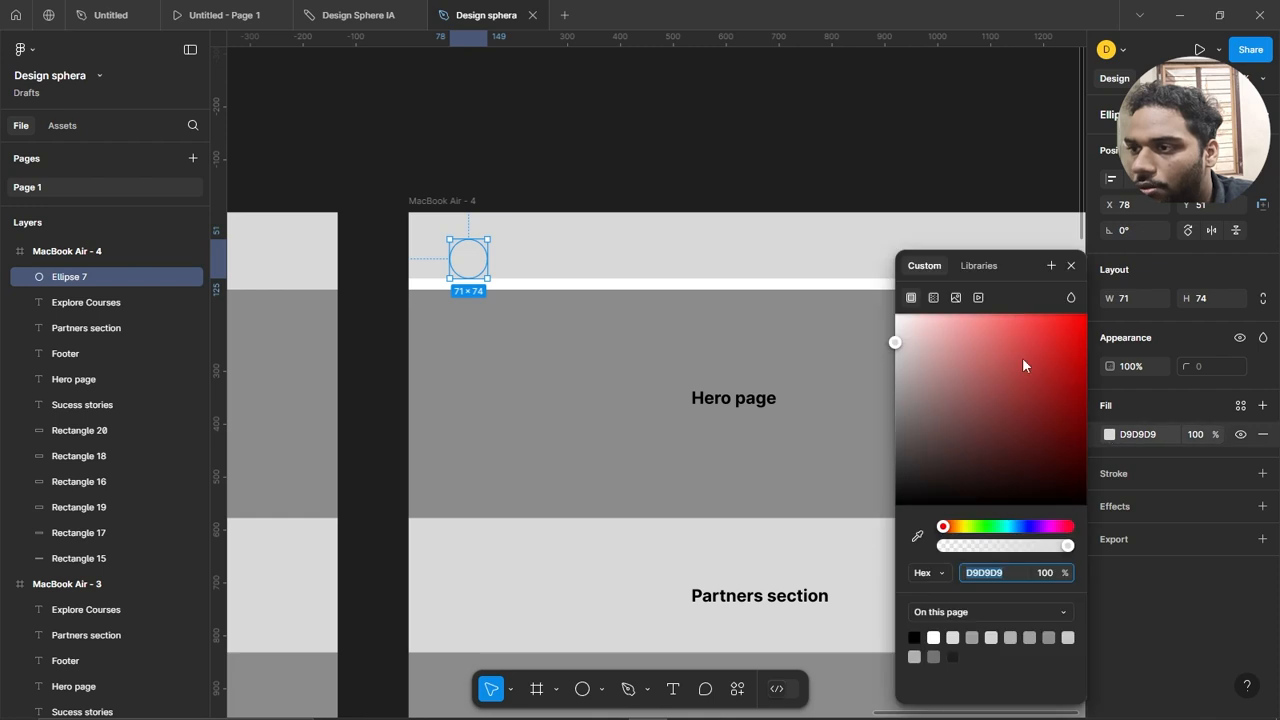
{"action": "left_click", "coordinate": [920, 366]}
{"action": "left_click", "coordinate": [575, 261]}
{"action": "left_click", "coordinate": [578, 261]}
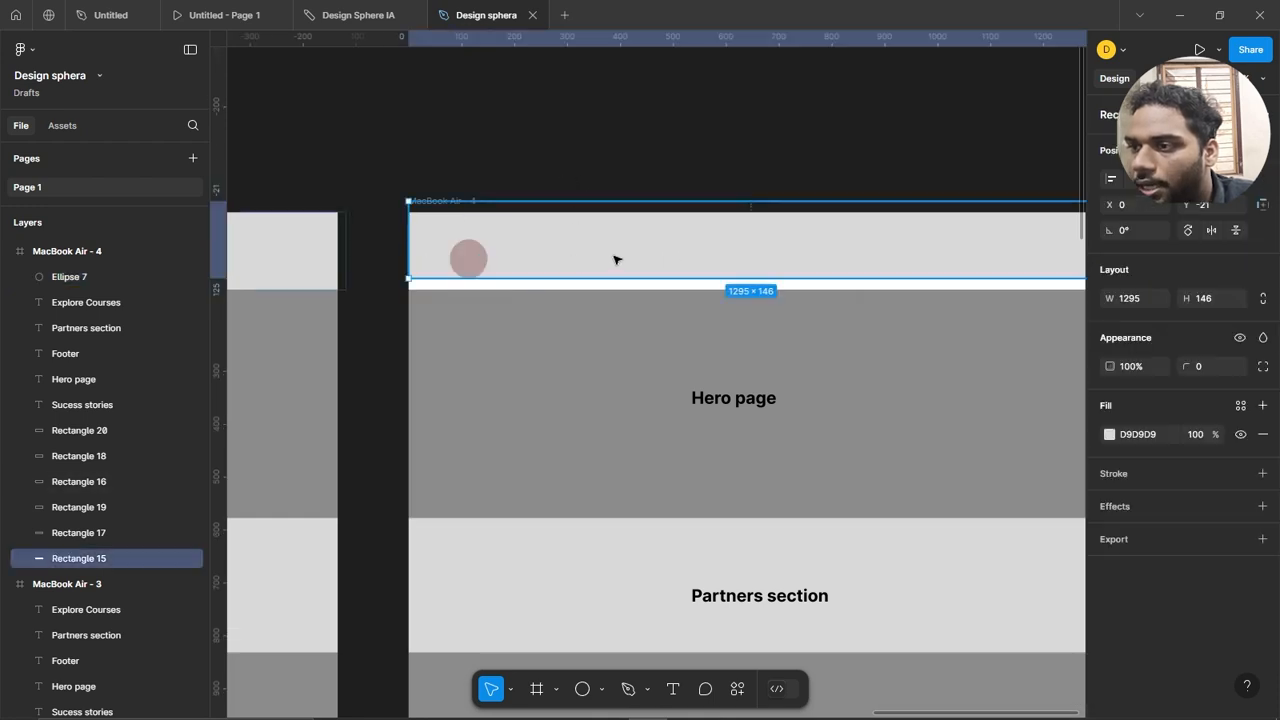
Set the logo circle's fill to the neutral grey 909090.
{"action": "left_click", "coordinate": [482, 254]}
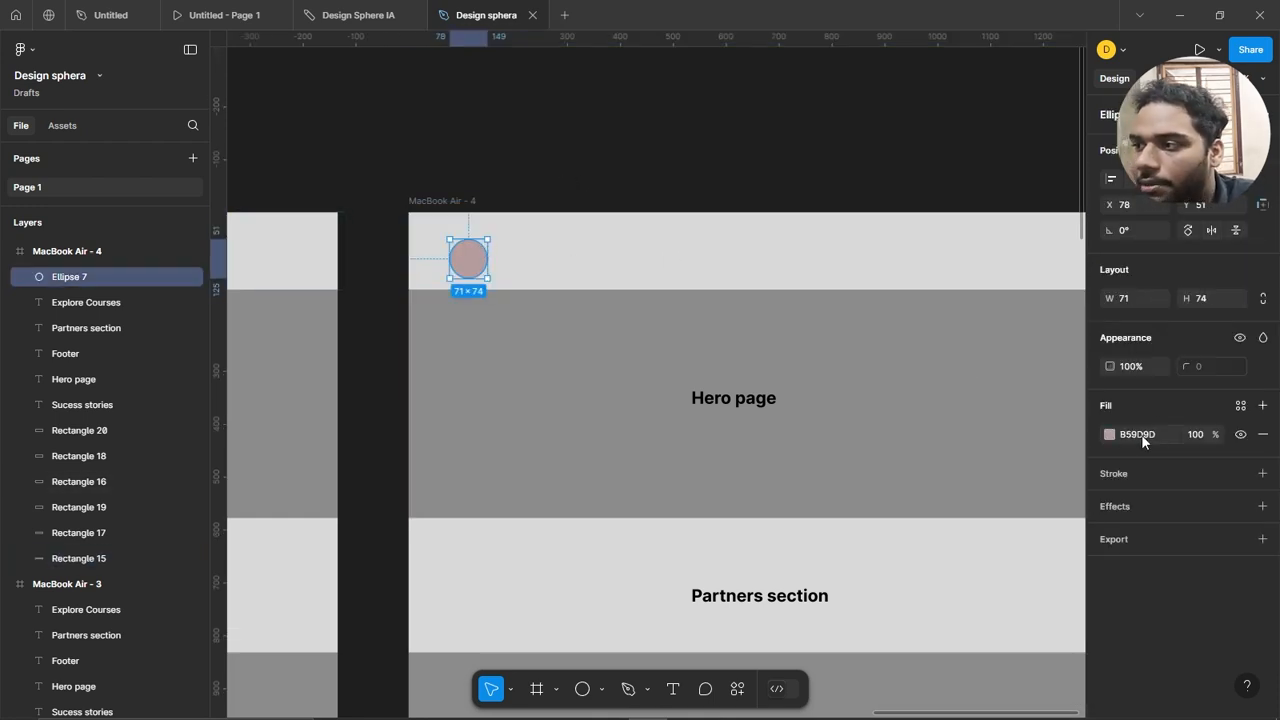
{"action": "left_click", "coordinate": [1109, 434]}
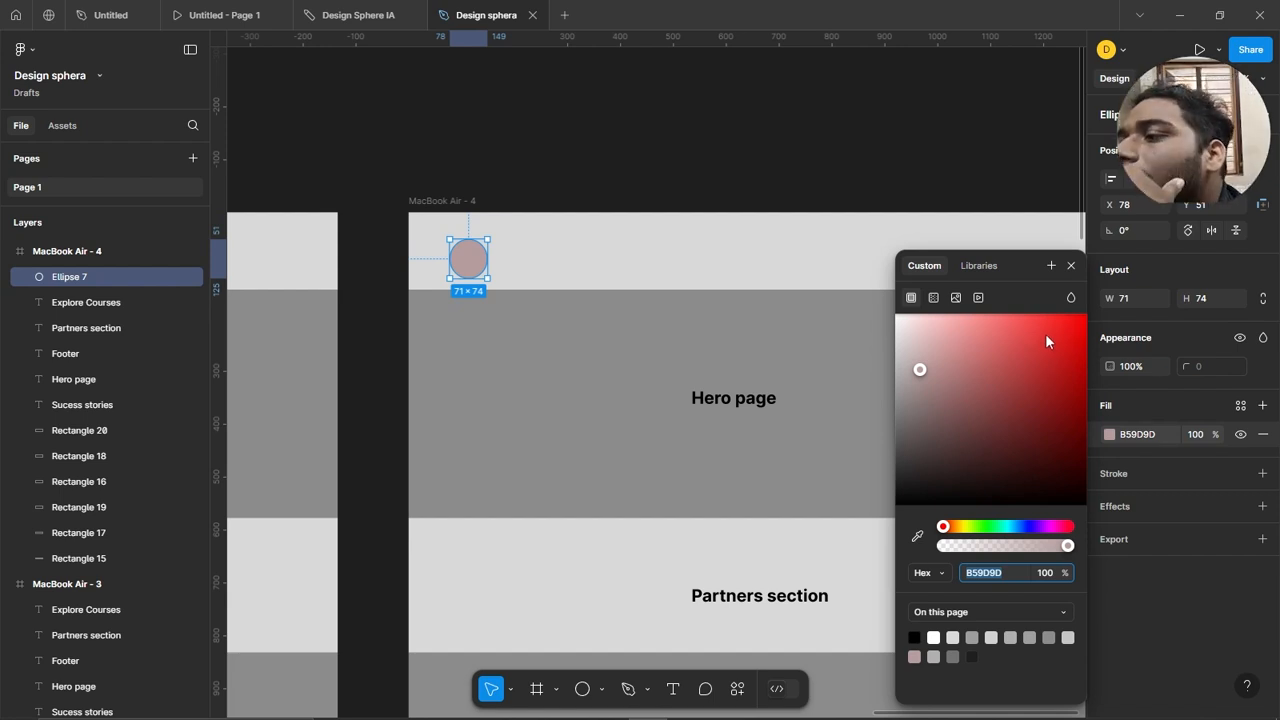
{"action": "left_click_drag", "start_coordinate": [920, 367], "coordinate": [860, 403]}
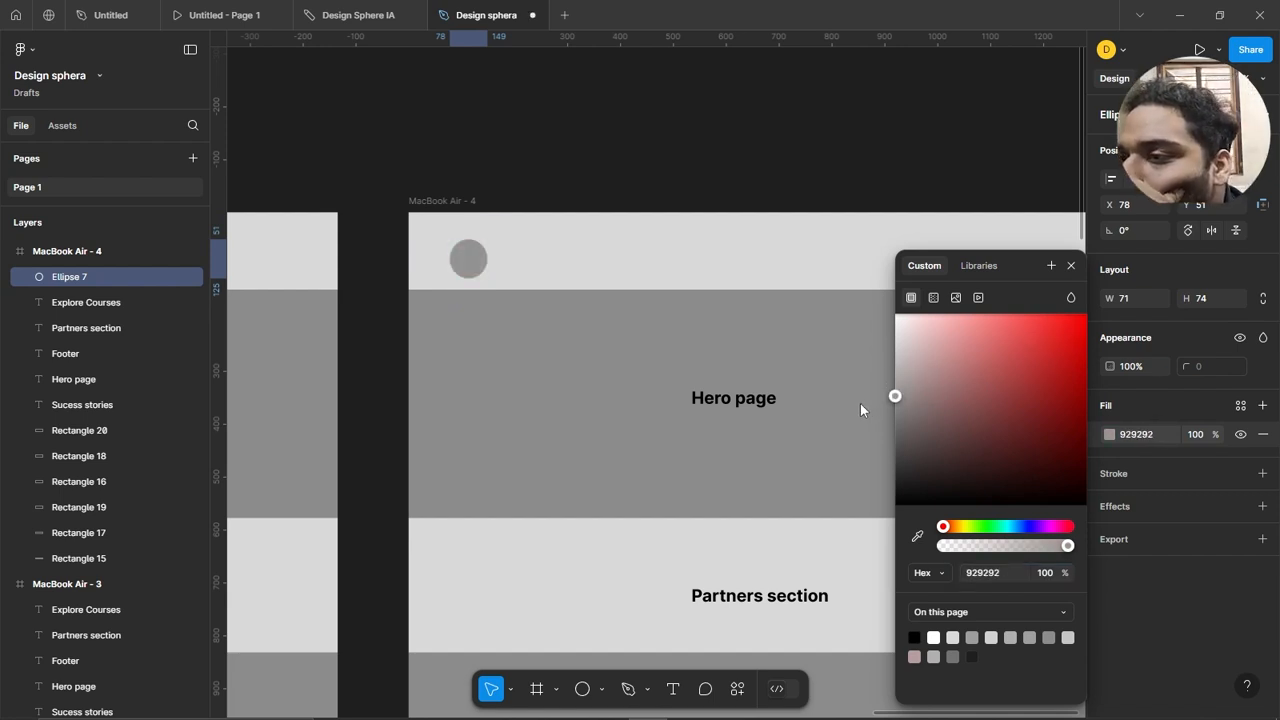
{"action": "left_click", "coordinate": [860, 404]}
{"action": "left_click", "coordinate": [644, 118]}
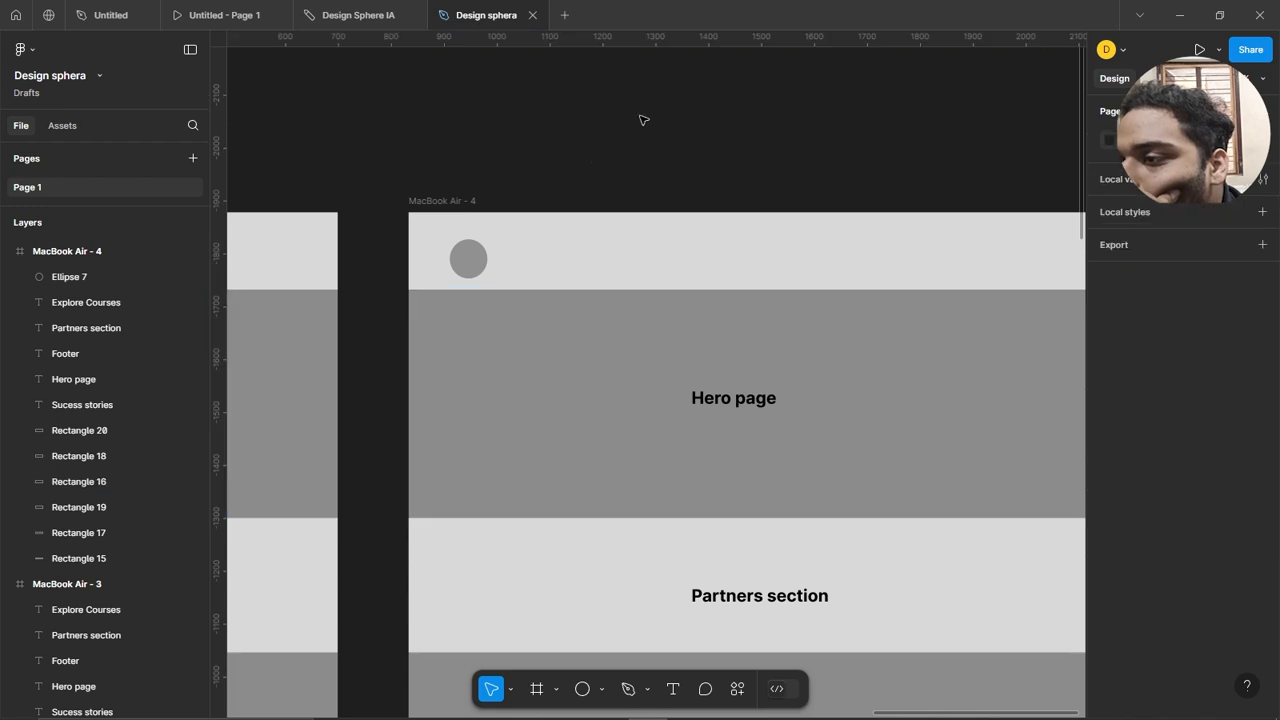
{"action": "left_click", "coordinate": [469, 262]}
{"action": "double_click", "coordinate": [469, 259]}
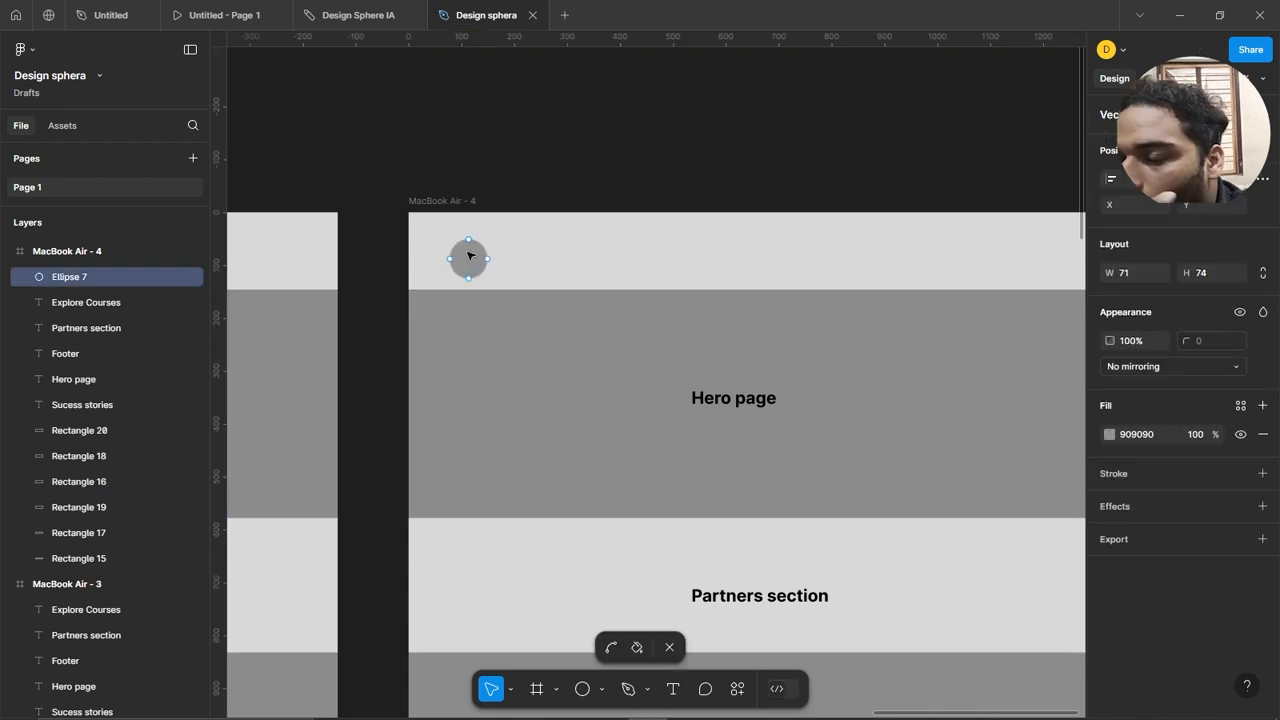
{"action": "key", "text": "Escape"}
{"action": "left_click", "coordinate": [584, 175]}
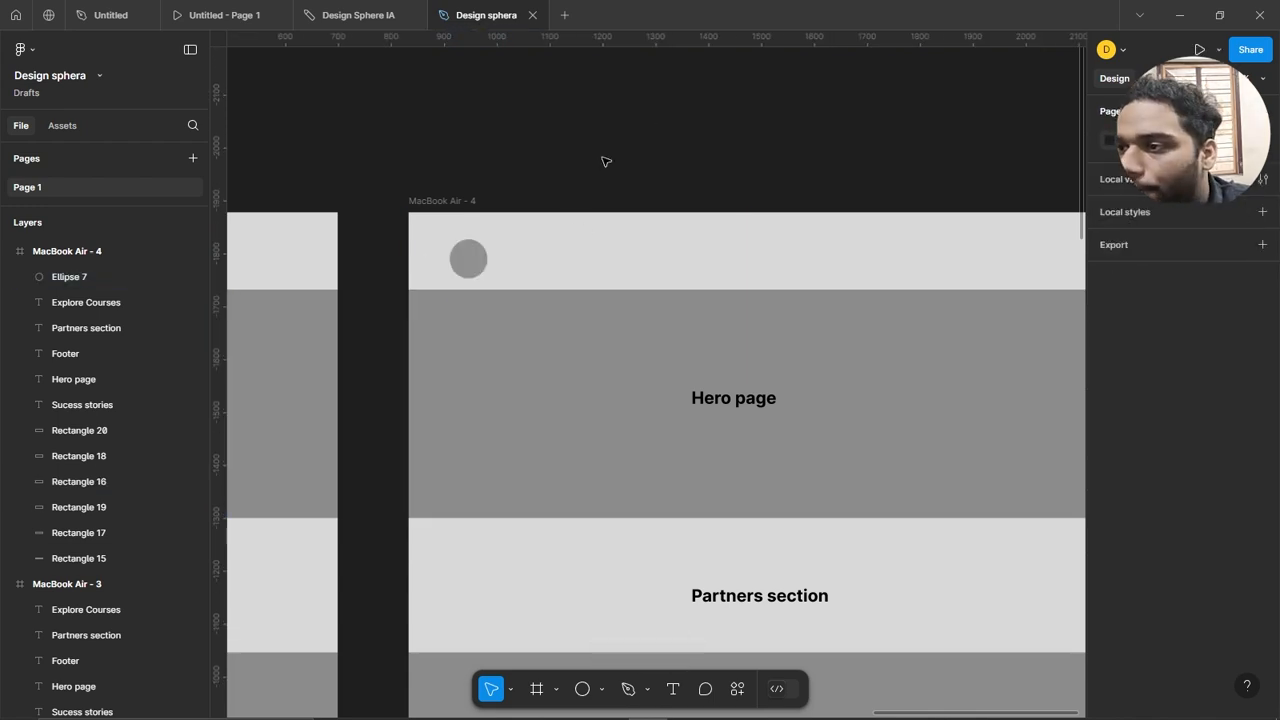
Draw a bar about 159 × 32 beside the logo circle in the header band and fill it with grey 878787.
{"action": "key", "text": "r"}
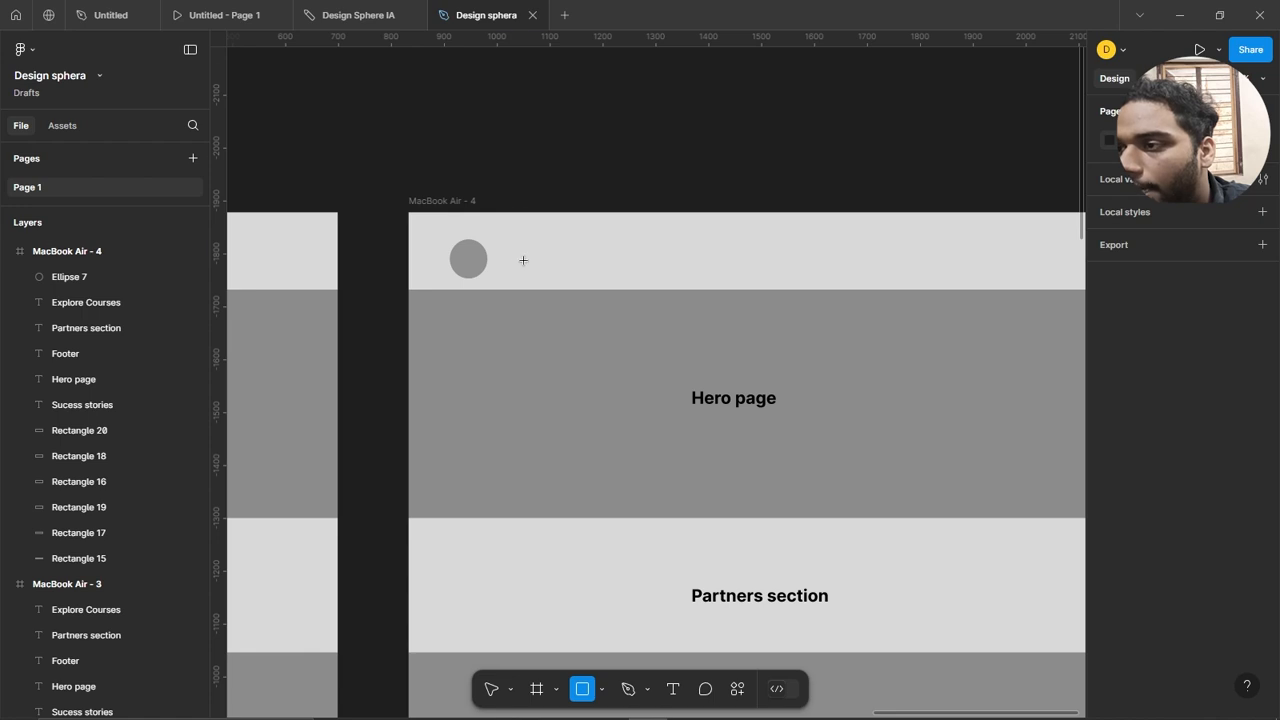
{"action": "mouse_move", "coordinate": [511, 251]}
{"action": "left_mouse_down"}
{"action": "mouse_move", "coordinate": [560, 272]}
{"action": "mouse_move", "coordinate": [595, 268]}
{"action": "left_mouse_up"}
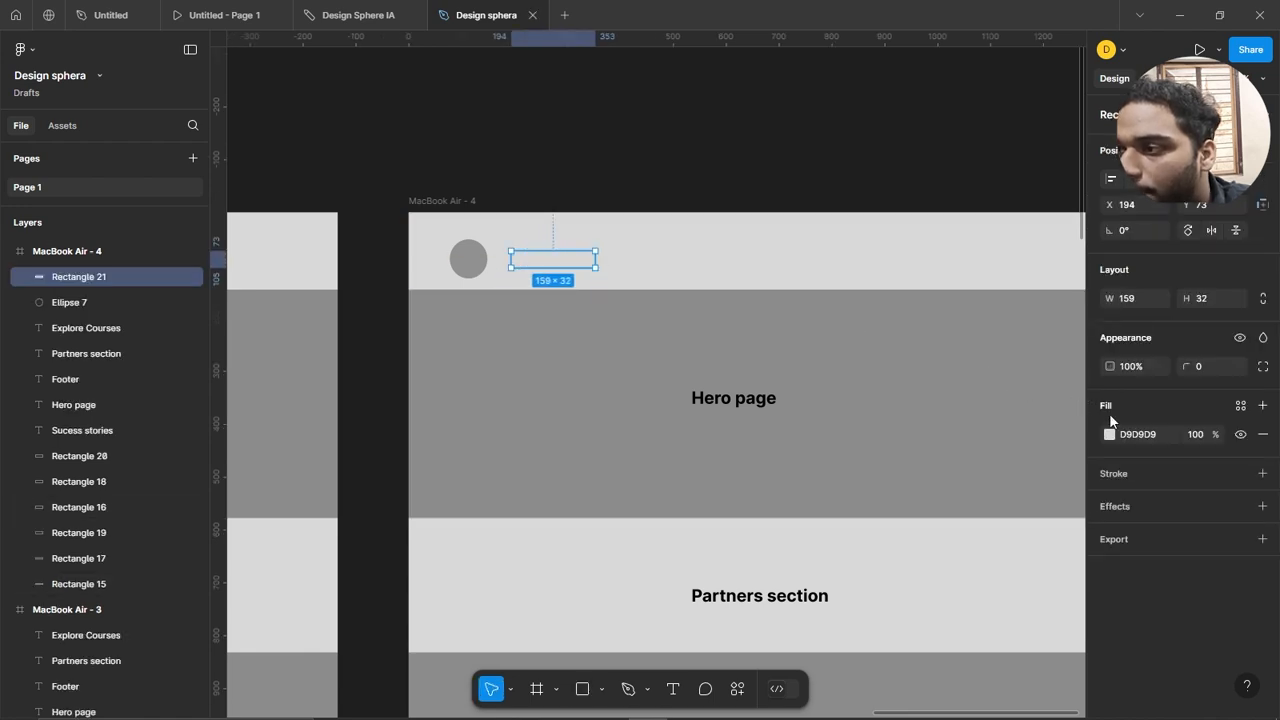
{"action": "left_click", "coordinate": [1109, 434]}
{"action": "left_click_drag", "start_coordinate": [1017, 360], "coordinate": [890, 405]}
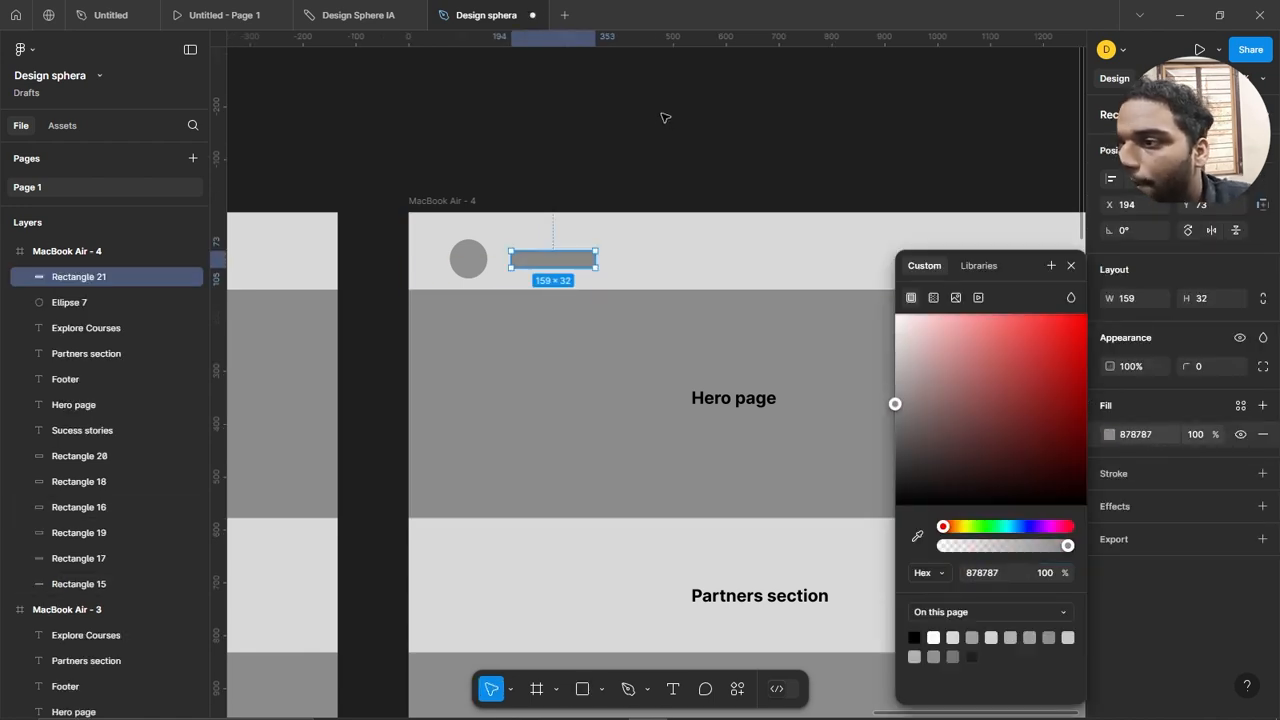
{"action": "left_click", "coordinate": [665, 118]}
Copy the grey bar four times along the header band in a roughly evenly spaced row, with the last copy at X 1078.
{"action": "left_click_drag", "start_coordinate": [618, 158], "coordinate": [575, 138]}
{"action": "left_click", "coordinate": [523, 243]}
{"action": "left_click_drag", "start_coordinate": [523, 243], "coordinate": [973, 240]}
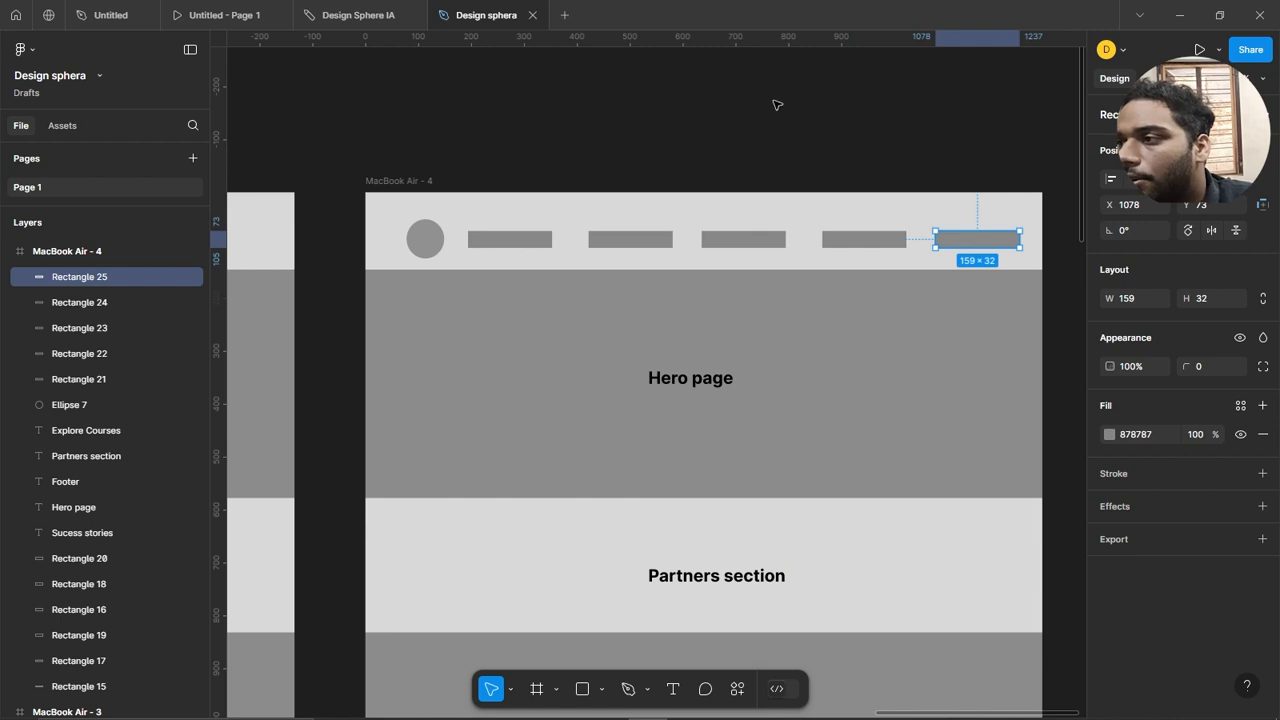
{"action": "scroll", "coordinate": [776, 104], "scroll_direction": "down", "scroll_amount": 2}
{"action": "left_click_drag", "start_coordinate": [1109, 229], "coordinate": [1118, 240]}
{"action": "key", "text": "ctrl+z"}
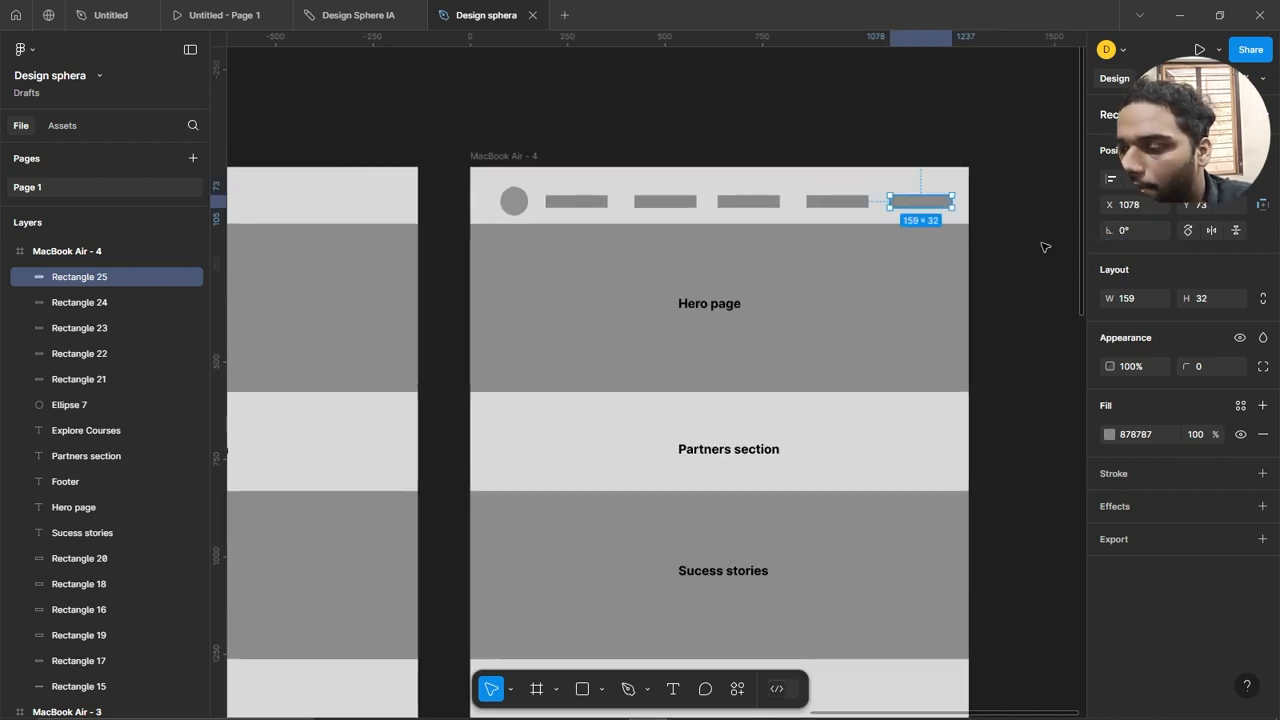
{"action": "left_click", "coordinate": [1045, 247]}
Delete the Hero page label from the MacBook Air - 4 frame.
{"action": "scroll", "coordinate": [1045, 247], "scroll_direction": "down", "scroll_amount": 2}
{"action": "scroll", "coordinate": [1045, 247], "scroll_direction": "right", "scroll_amount": 2}
{"action": "left_click", "coordinate": [632, 246]}
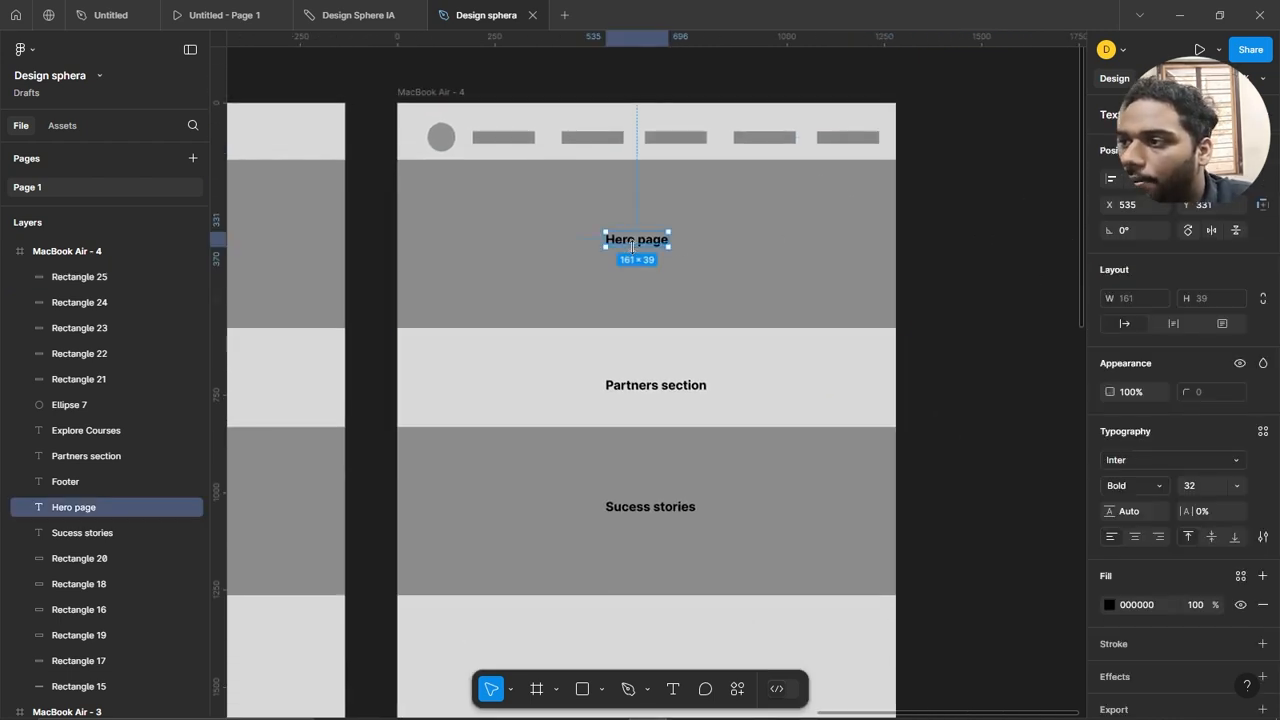
{"action": "key", "text": "Delete"}
Copy the rightmost header bar straight down into the hero band and fill the copy with light grey E0E0E0.
{"action": "left_click", "coordinate": [846, 137]}
{"action": "left_click_drag", "start_coordinate": [846, 137], "coordinate": [848, 230]}
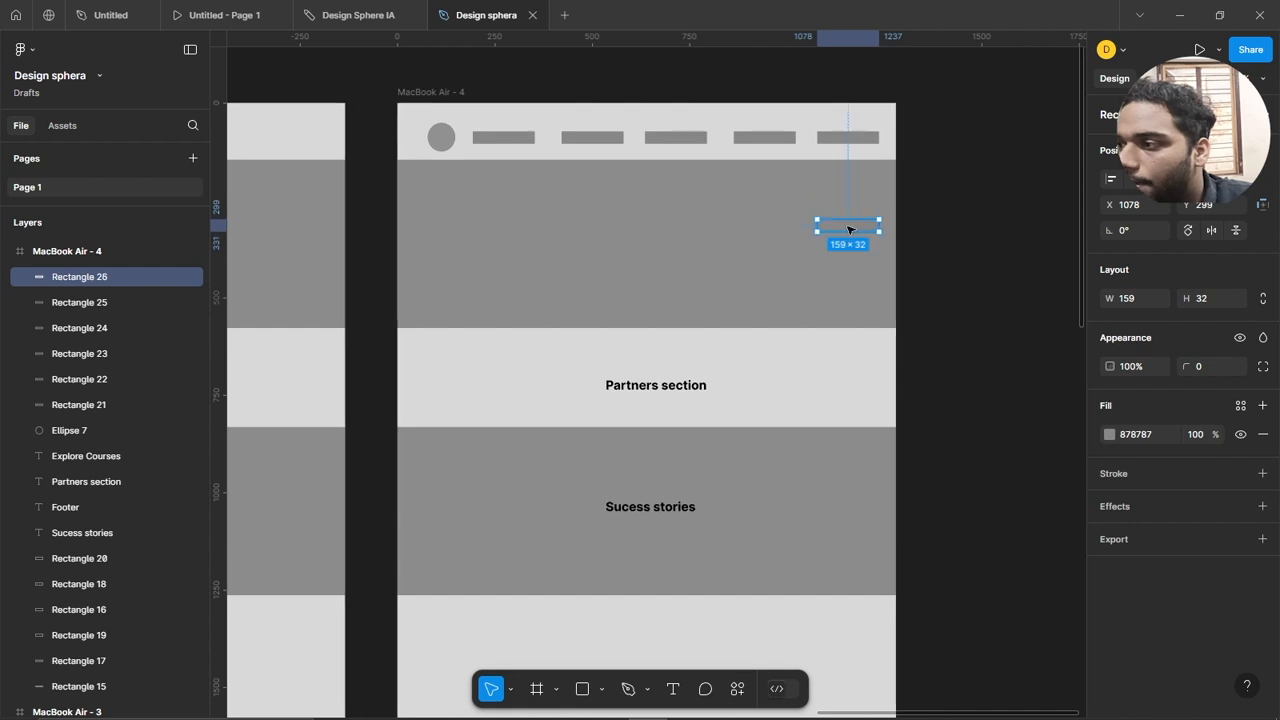
{"action": "left_click", "coordinate": [1110, 435]}
{"action": "left_click_drag", "start_coordinate": [989, 380], "coordinate": [868, 337]}
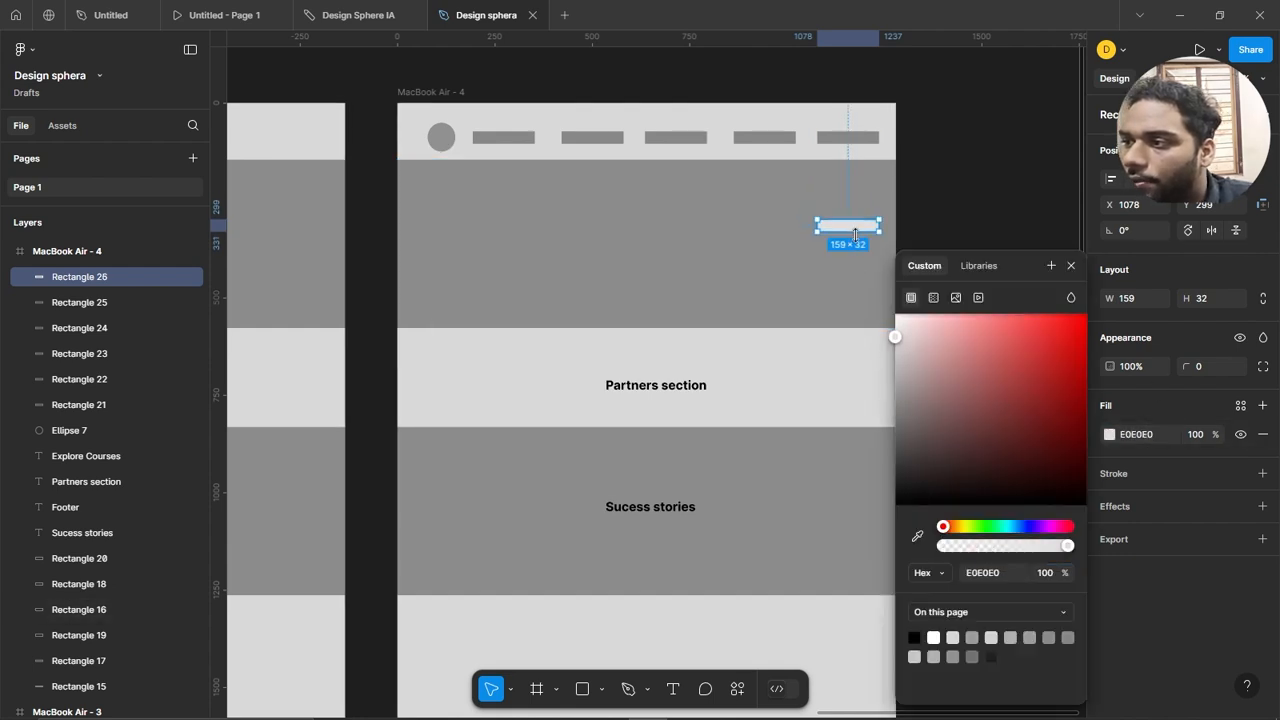
Enlarge the light bar in the hero band into an image placeholder about 373 wide that nearly spans the band's height.
{"action": "left_click_drag", "start_coordinate": [855, 234], "coordinate": [734, 252]}
{"action": "left_click_drag", "start_coordinate": [812, 220], "coordinate": [810, 184]}
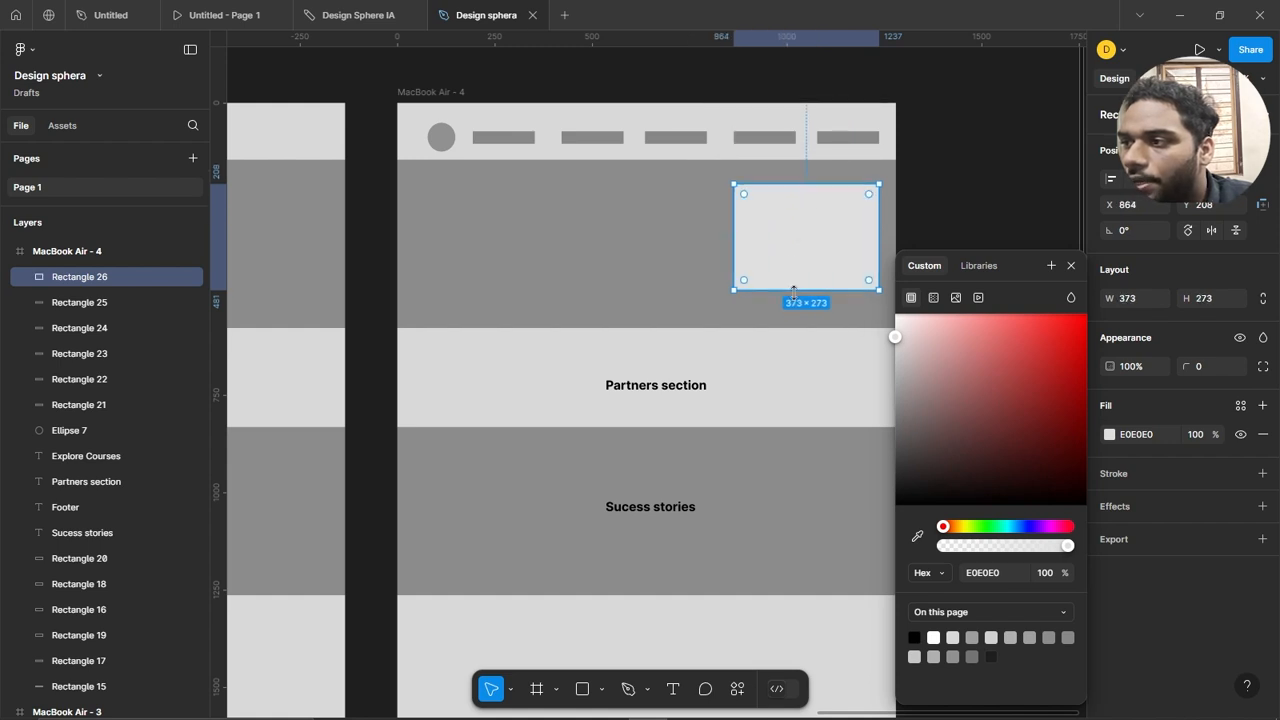
{"action": "left_click_drag", "start_coordinate": [793, 291], "coordinate": [792, 309]}
{"action": "left_click", "coordinate": [943, 220]}
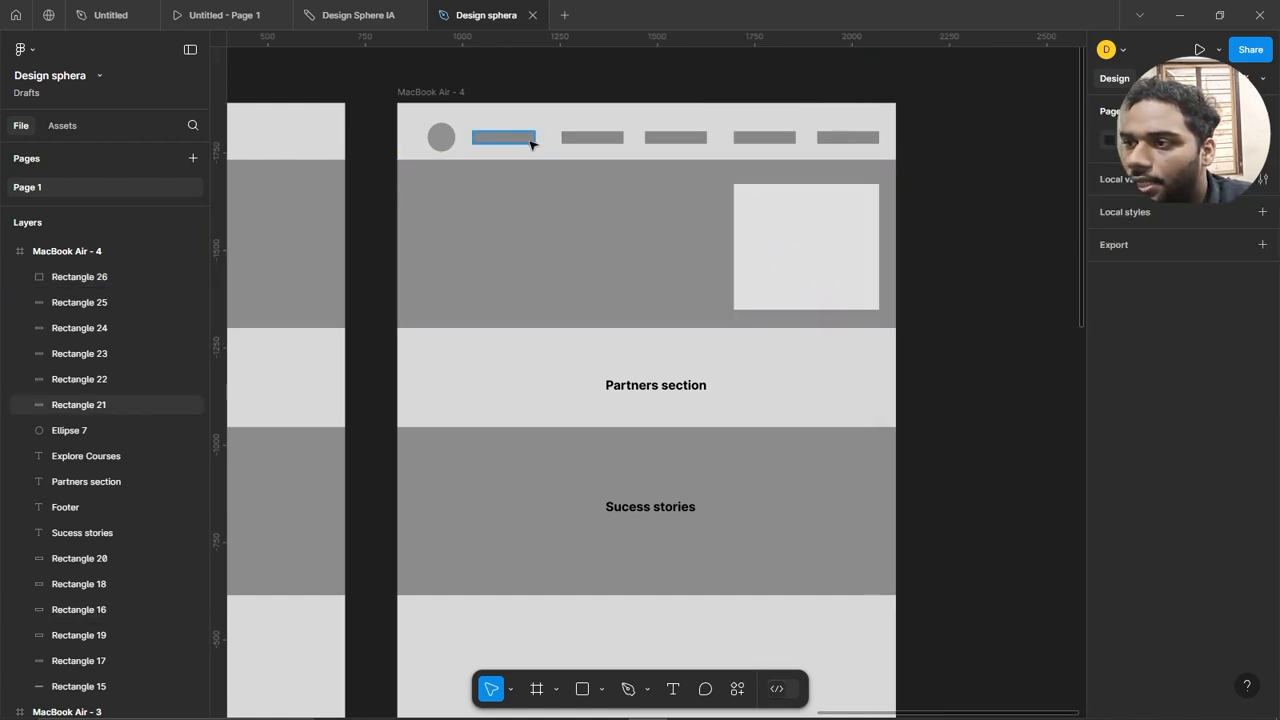
Move the leftmost header bar into the left part of the hero band and fill it with near-white F2F2F2.
{"action": "left_click_drag", "start_coordinate": [531, 144], "coordinate": [491, 233]}
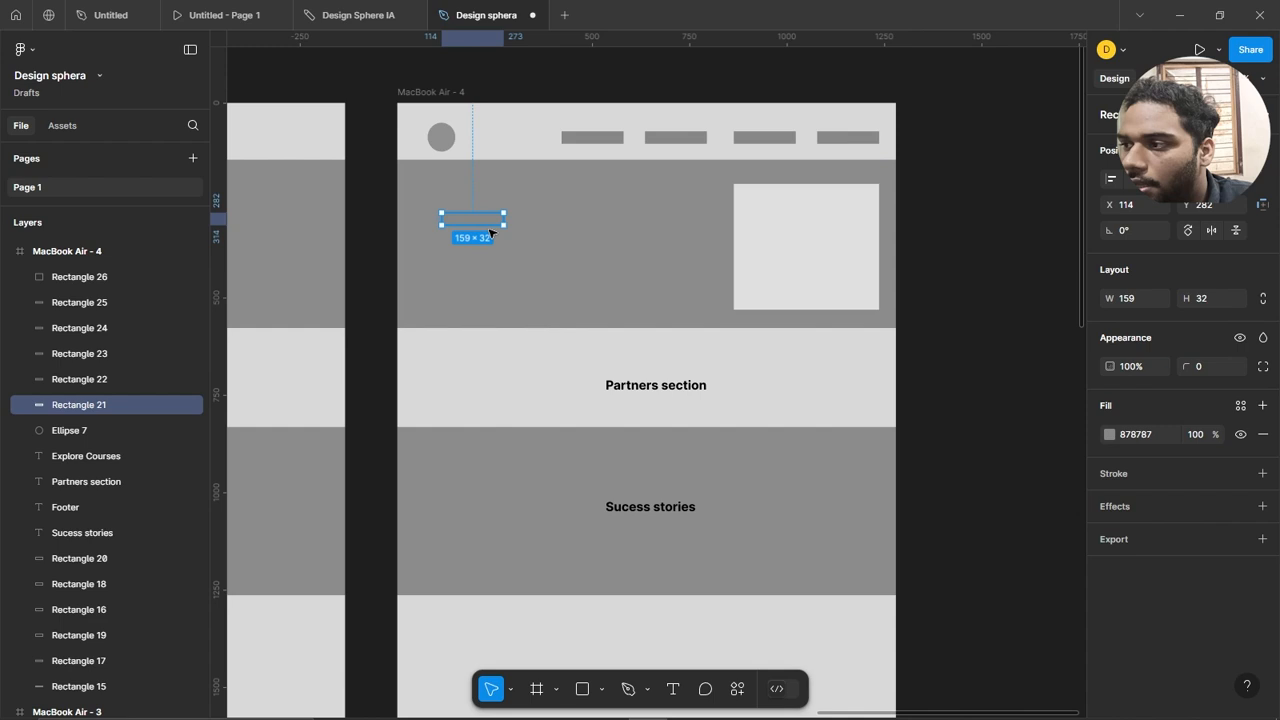
{"action": "left_click", "coordinate": [1109, 435]}
{"action": "left_click_drag", "start_coordinate": [986, 379], "coordinate": [894, 330]}
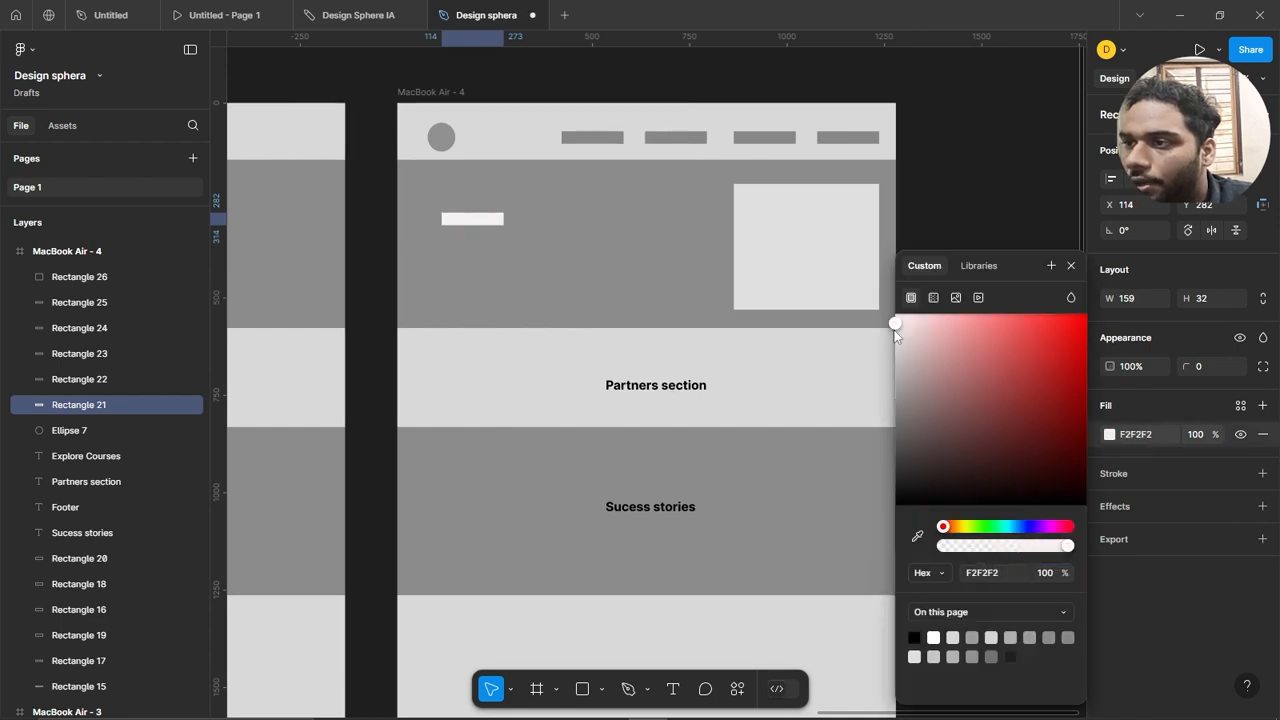
Widen the near-white bar and copy it downward to make four text lines of varying width at X 96, the lowest about 339 wide.
{"action": "scroll", "coordinate": [425, 185], "scroll_direction": "up", "scroll_amount": 3}
{"action": "left_click_drag", "start_coordinate": [476, 238], "coordinate": [572, 280]}
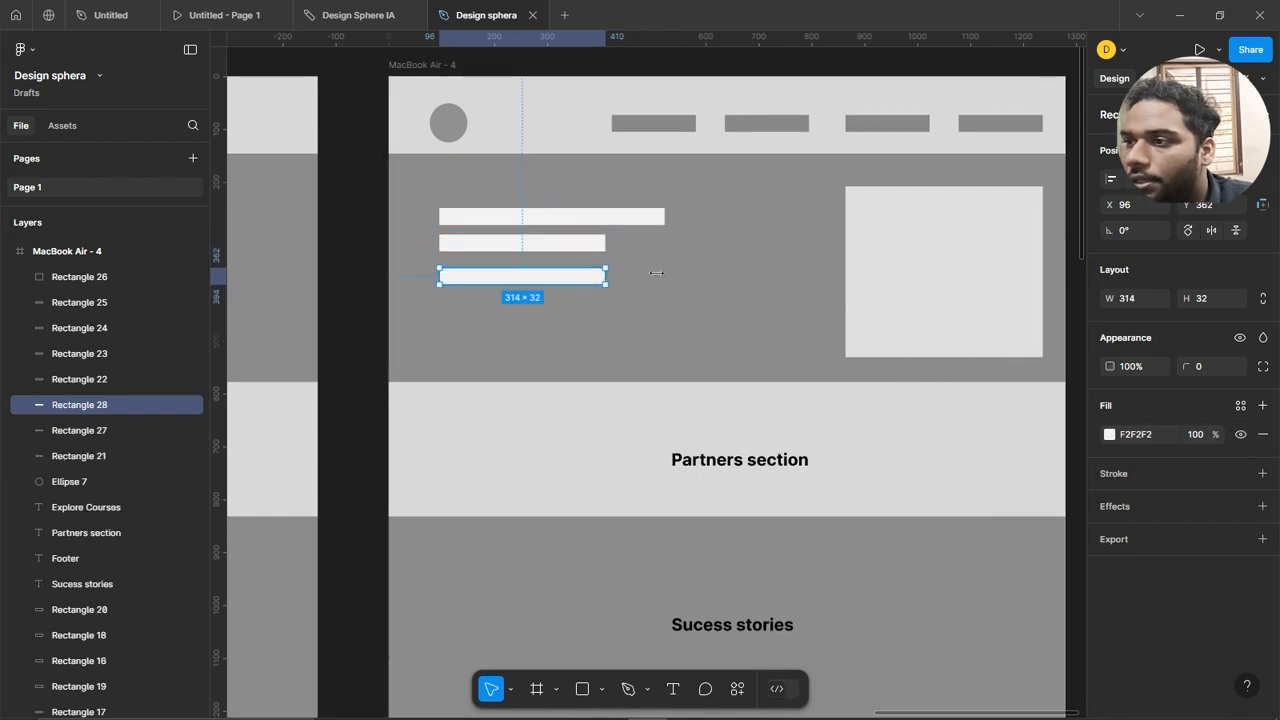
{"action": "left_click_drag", "start_coordinate": [656, 272], "coordinate": [618, 318]}
{"action": "scroll", "coordinate": [575, 262], "scroll_direction": "down", "scroll_amount": 3}
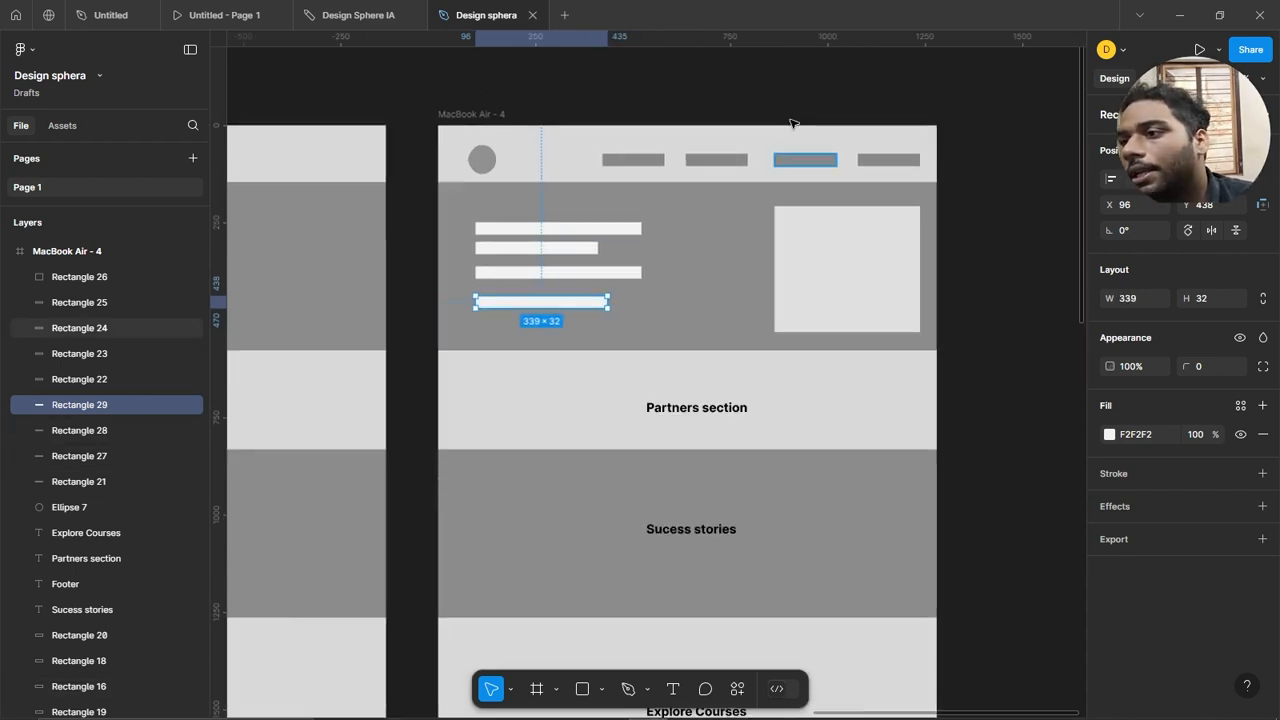
{"action": "left_click", "coordinate": [691, 153]}
{"action": "scroll", "coordinate": [589, 256], "scroll_direction": "right", "scroll_amount": 1}
{"action": "left_click", "coordinate": [539, 295]}
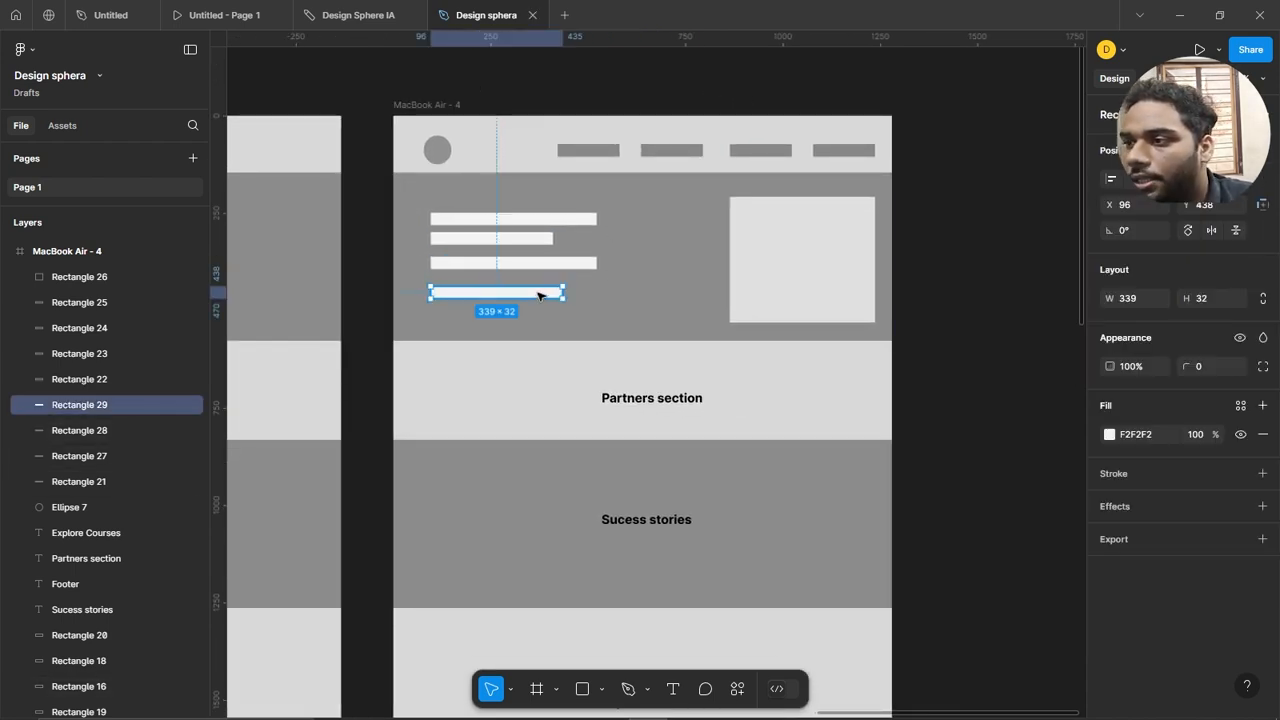
{"action": "double_click", "coordinate": [539, 293]}
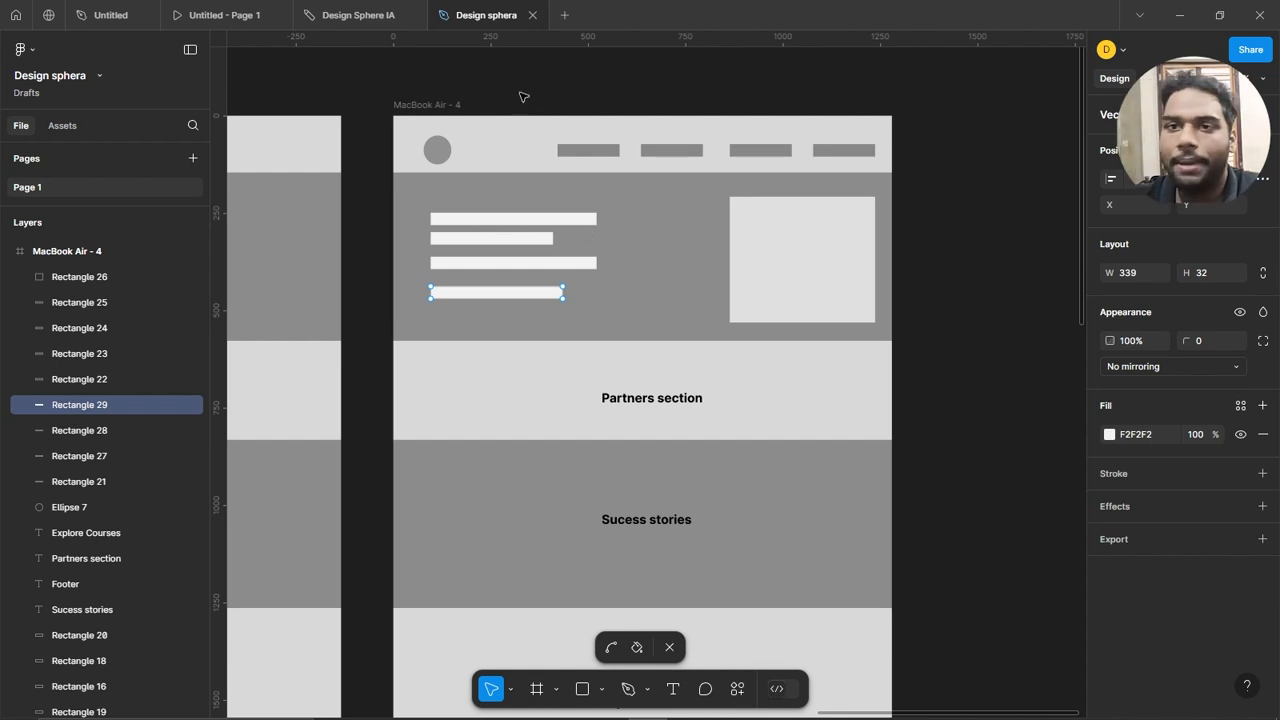
{"action": "key", "text": "Escape"}
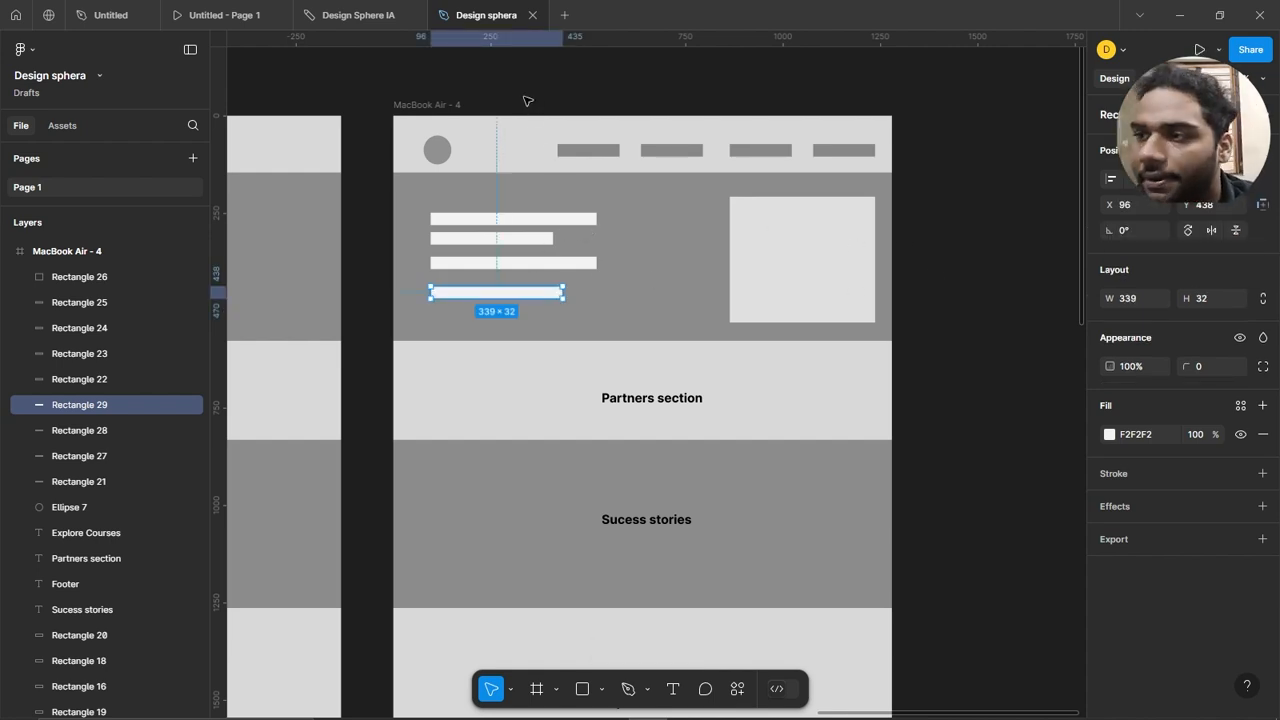
Move the lowest placeholder text line in the hero band up to Y 413, closer to the line above it.
{"action": "scroll", "coordinate": [943, 177], "scroll_direction": "down", "scroll_amount": 3}
{"action": "left_click", "coordinate": [951, 183]}
{"action": "scroll", "coordinate": [883, 183], "scroll_direction": "up", "scroll_amount": 3}
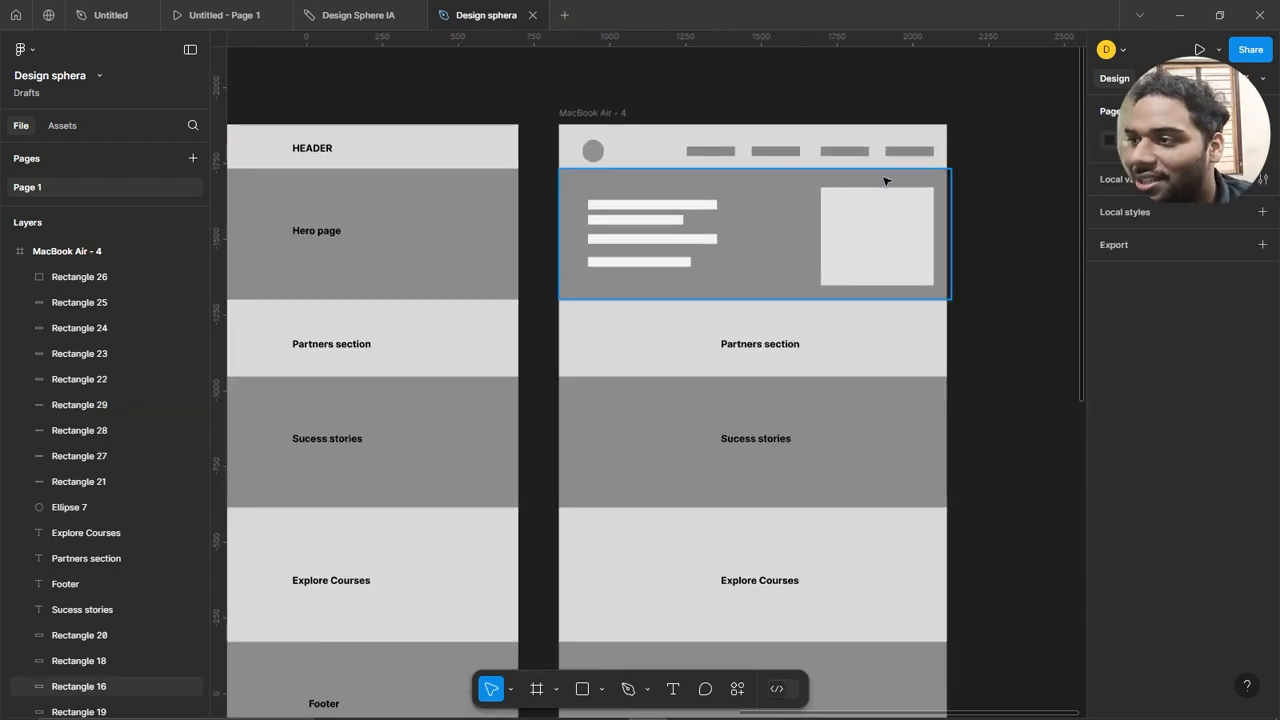
{"action": "scroll", "coordinate": [634, 214], "scroll_direction": "up", "scroll_amount": 5}
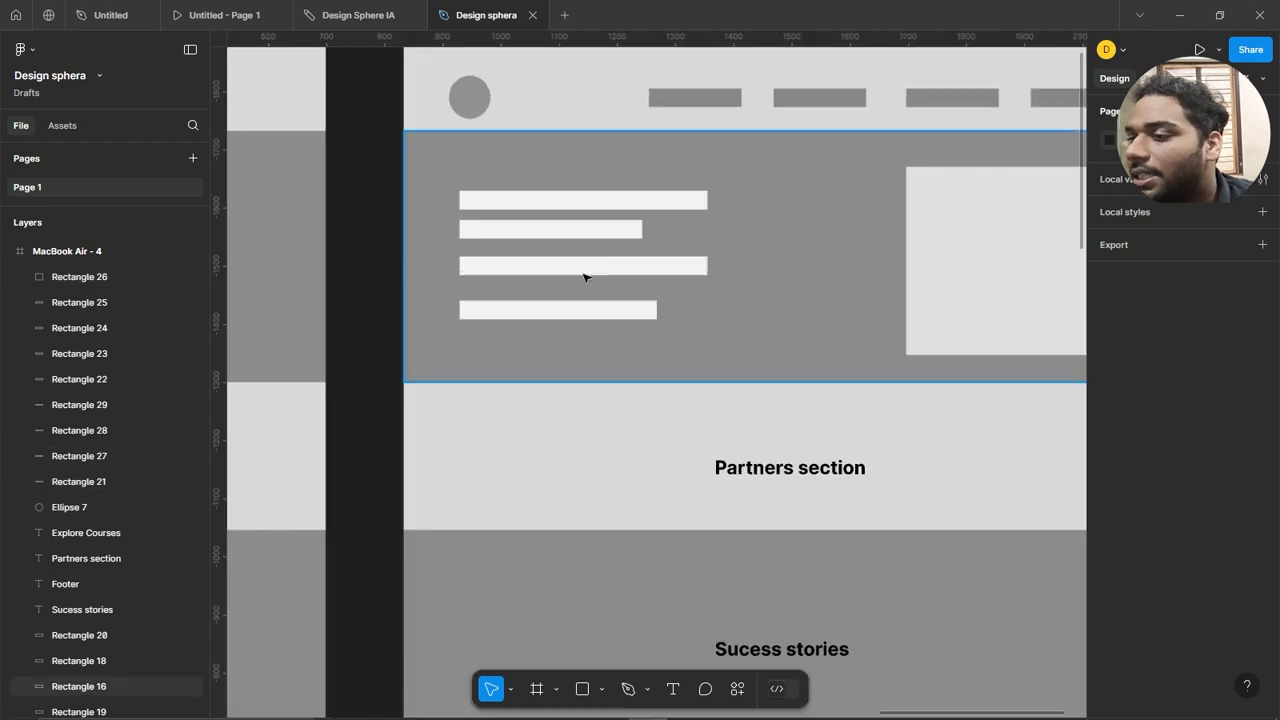
{"action": "mouse_move", "coordinate": [588, 310]}
{"action": "left_mouse_down"}
{"action": "mouse_move", "coordinate": [600, 317]}
{"action": "mouse_move", "coordinate": [600, 302]}
{"action": "left_mouse_up"}
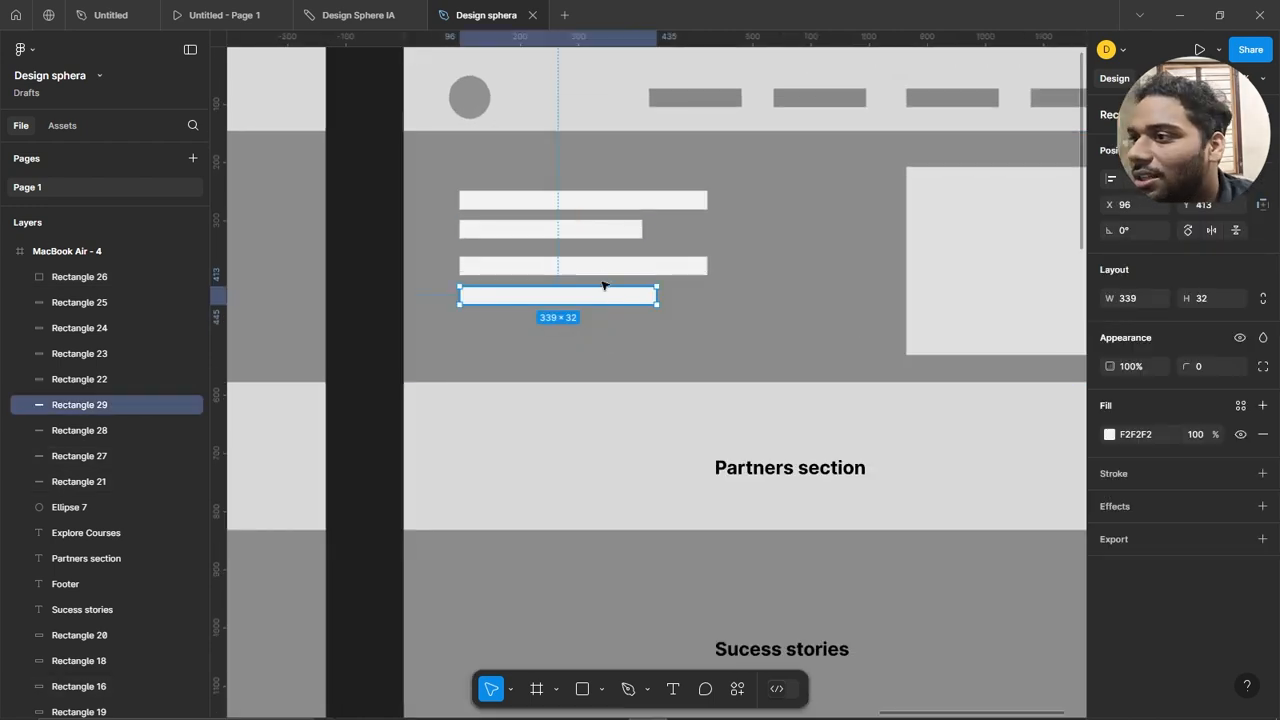
{"action": "scroll", "coordinate": [603, 286], "scroll_direction": "down", "scroll_amount": 5}
{"action": "left_click", "coordinate": [1001, 213]}
{"action": "key", "text": "shift+1"}
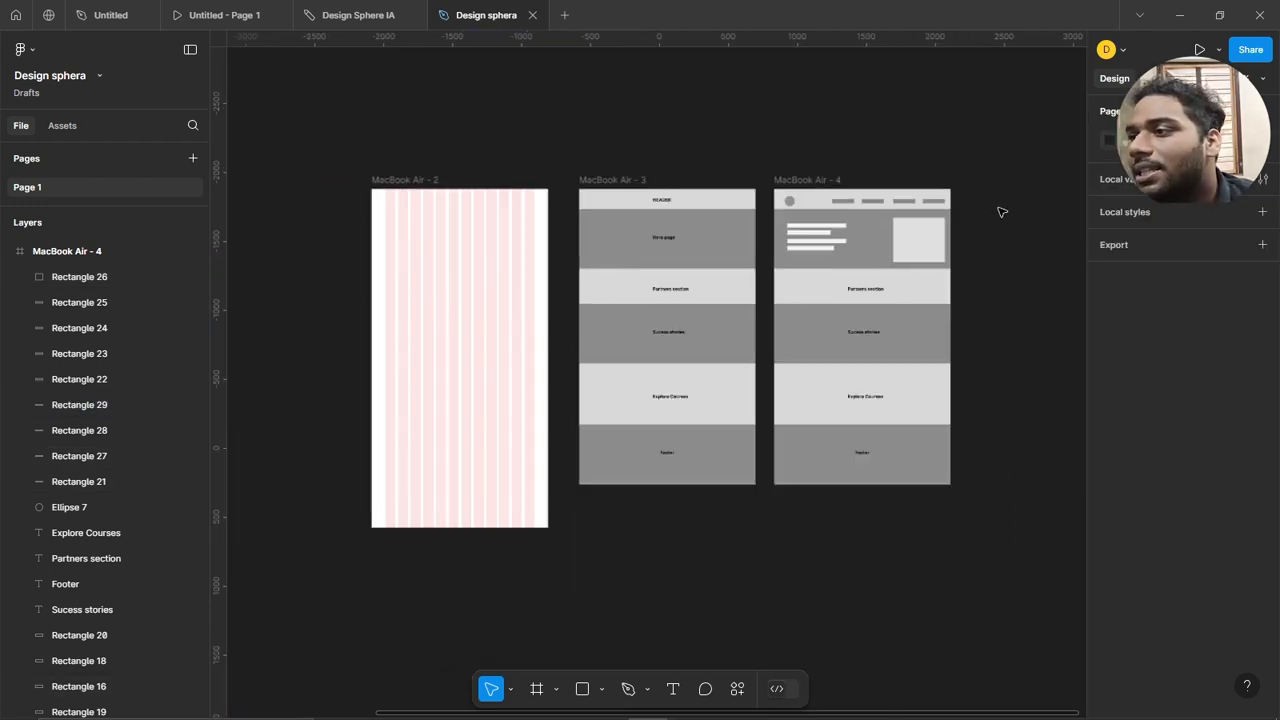
Compare the completed MacBook Air - 1 wireframe with the block layouts in MacBook Air - 3 and 4.
{"action": "scroll", "coordinate": [292, 188], "scroll_direction": "up", "scroll_amount": 5}
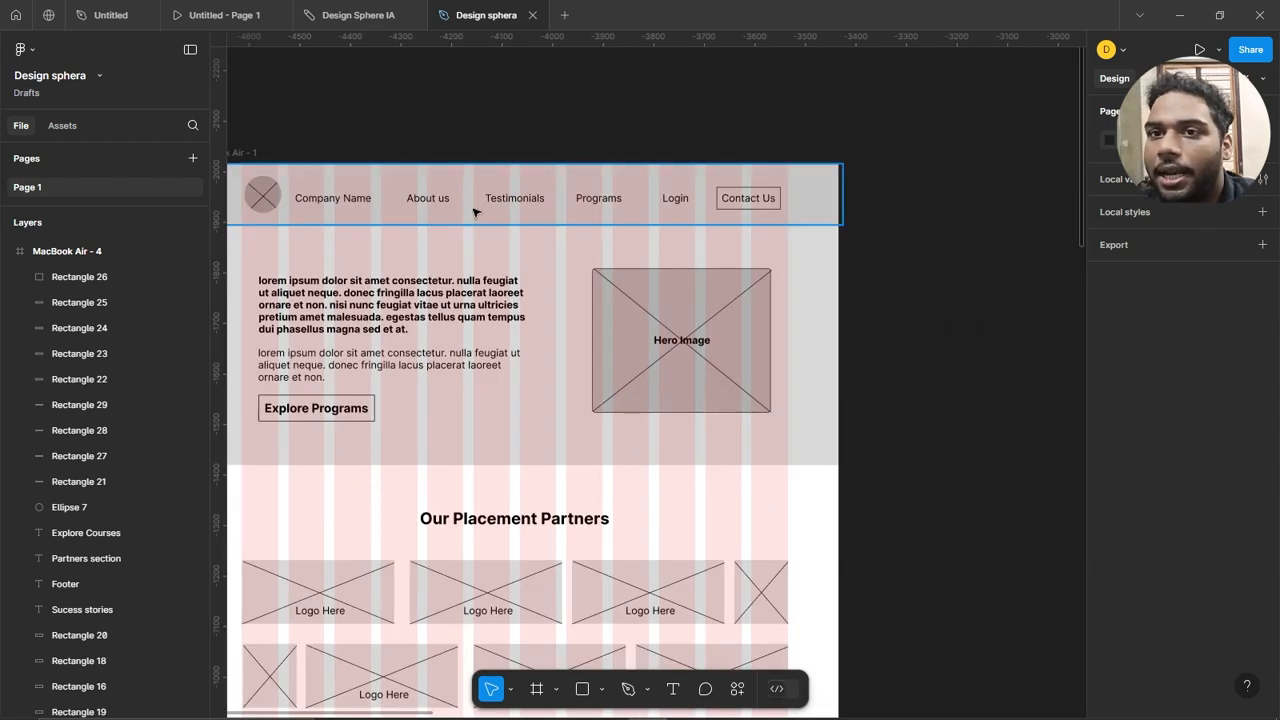
{"action": "scroll", "coordinate": [477, 209], "scroll_direction": "down", "scroll_amount": 3}
{"action": "scroll", "coordinate": [481, 195], "scroll_direction": "down", "scroll_amount": 4}
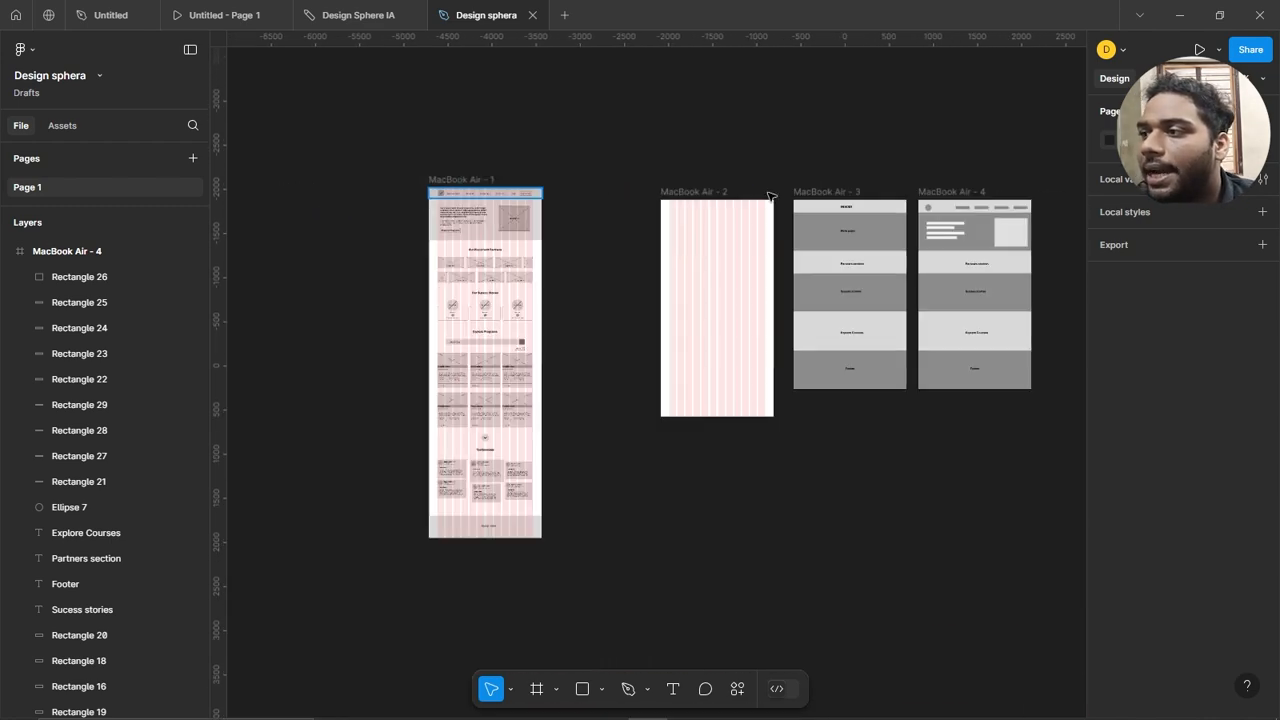
{"action": "scroll", "coordinate": [960, 194], "scroll_direction": "up", "scroll_amount": 1}
{"action": "scroll", "coordinate": [829, 180], "scroll_direction": "down", "scroll_amount": 2}
{"action": "scroll", "coordinate": [933, 179], "scroll_direction": "up", "scroll_amount": 5}
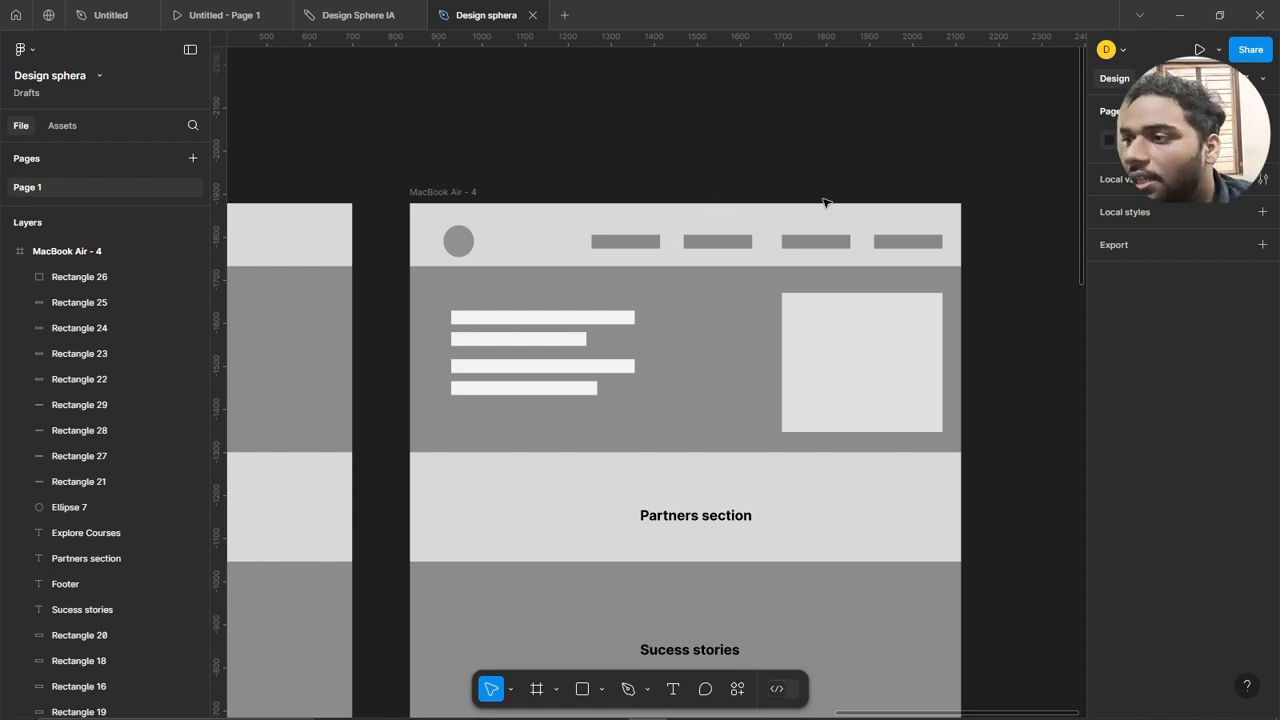
{"action": "scroll", "coordinate": [823, 203], "scroll_direction": "down", "scroll_amount": 3}
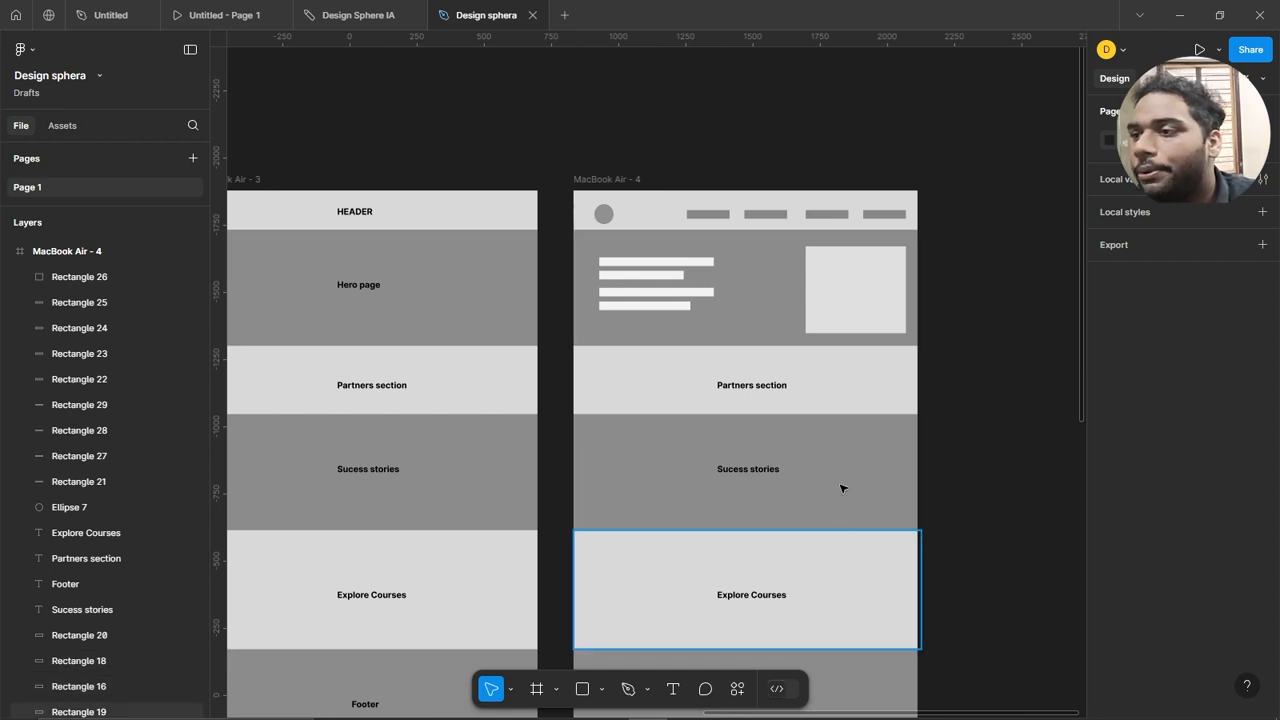
{"action": "scroll", "coordinate": [885, 149], "scroll_direction": "down", "scroll_amount": 1}
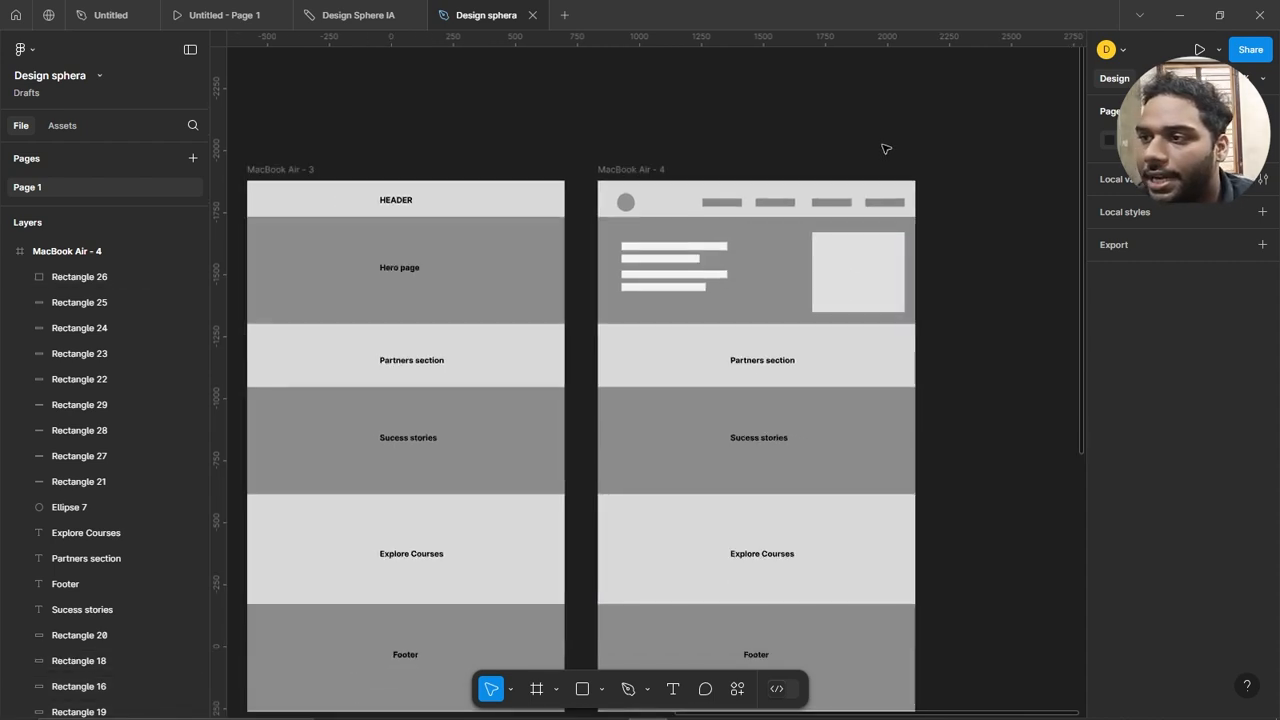
{"action": "scroll", "coordinate": [885, 149], "scroll_direction": "down", "scroll_amount": 3}
{"action": "scroll", "coordinate": [274, 149], "scroll_direction": "up", "scroll_amount": 4}
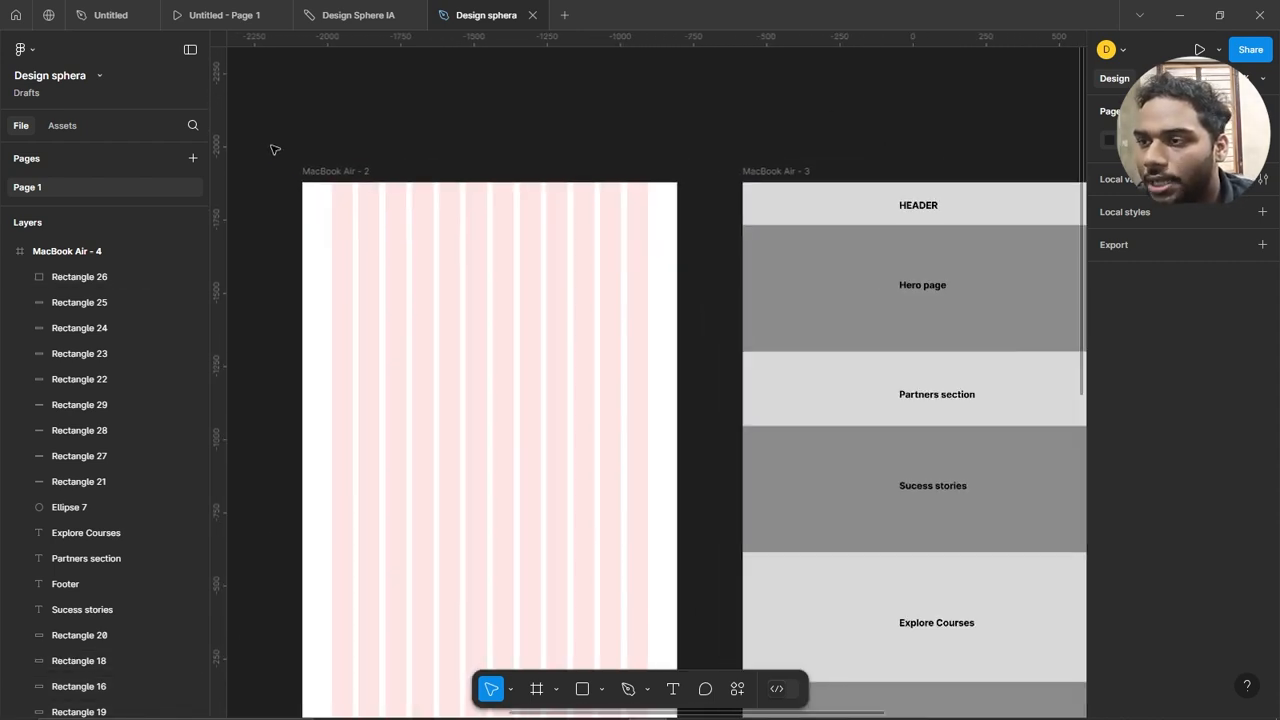
Draw a 1280 × 185 header rectangle across the top of the MacBook Air - 2 frame and fill it with grey B3B3B3.
{"action": "scroll", "coordinate": [274, 149], "scroll_direction": "up", "scroll_amount": 5}
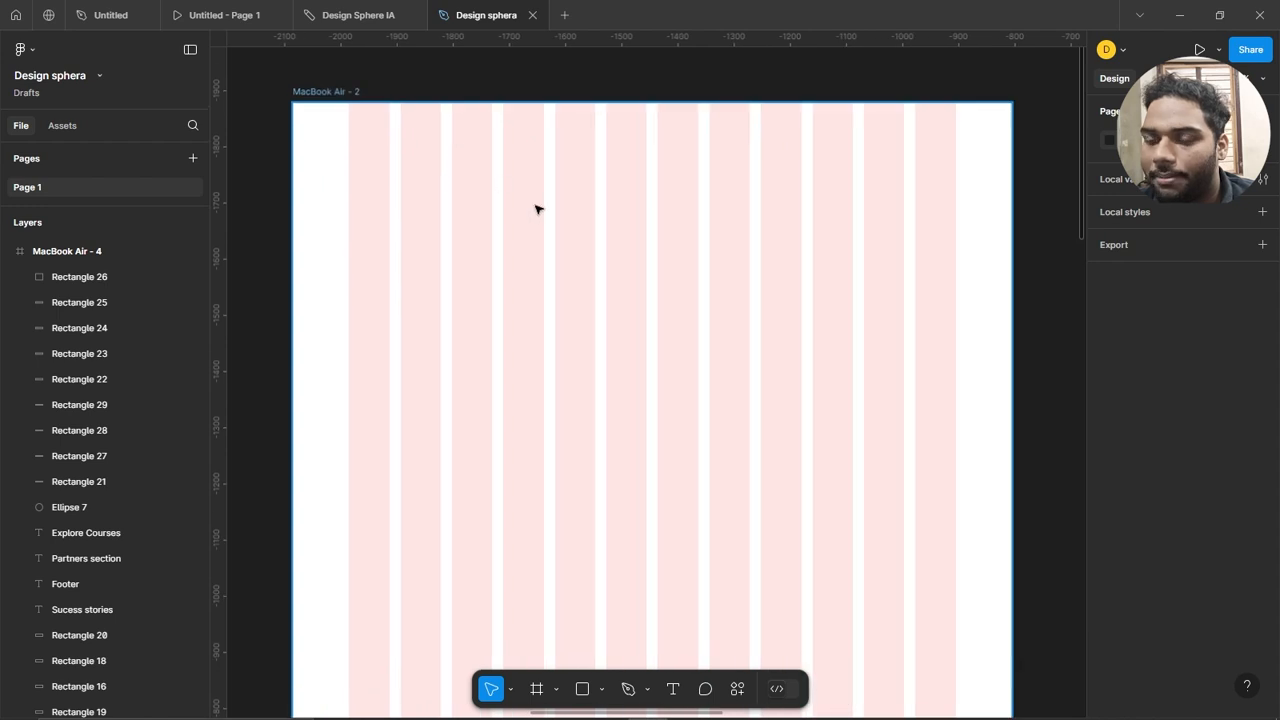
{"action": "scroll", "coordinate": [443, 191], "scroll_direction": "right", "scroll_amount": 2}
{"action": "key", "text": "r"}
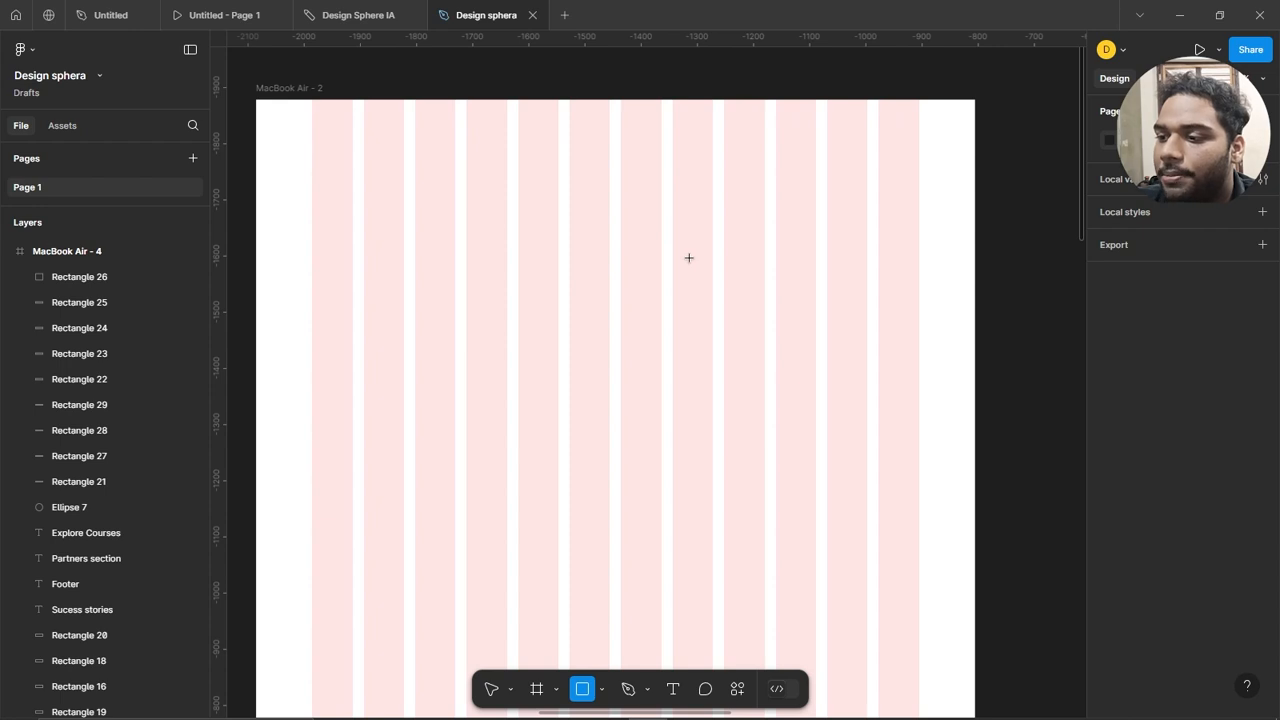
{"action": "left_click", "coordinate": [603, 690]}
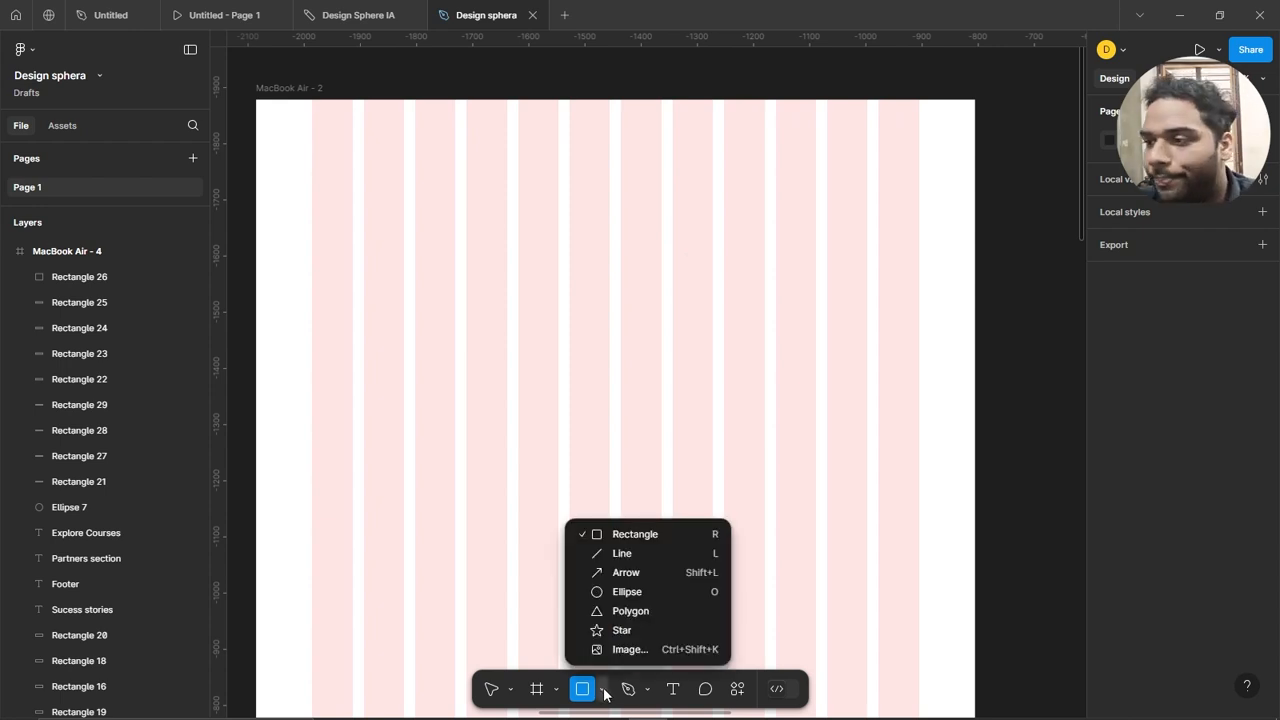
{"action": "left_click", "coordinate": [604, 691]}
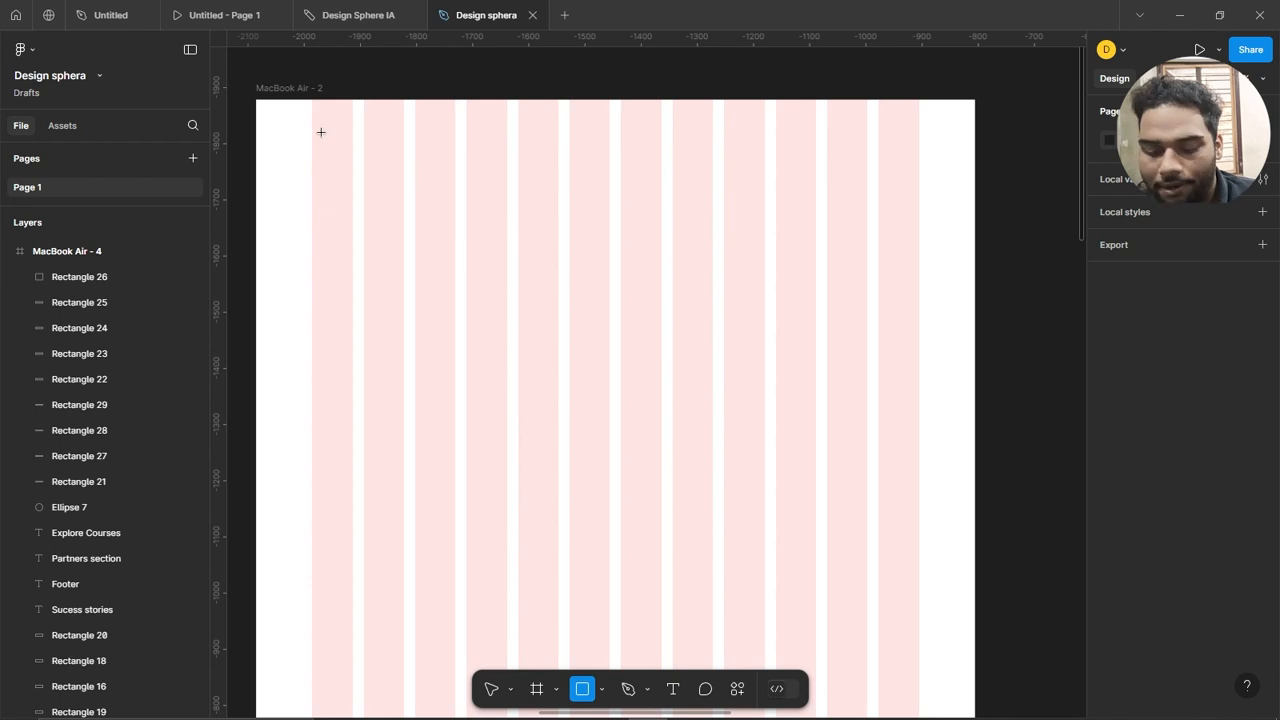
{"action": "scroll", "coordinate": [243, 102], "scroll_direction": "down", "scroll_amount": 1}
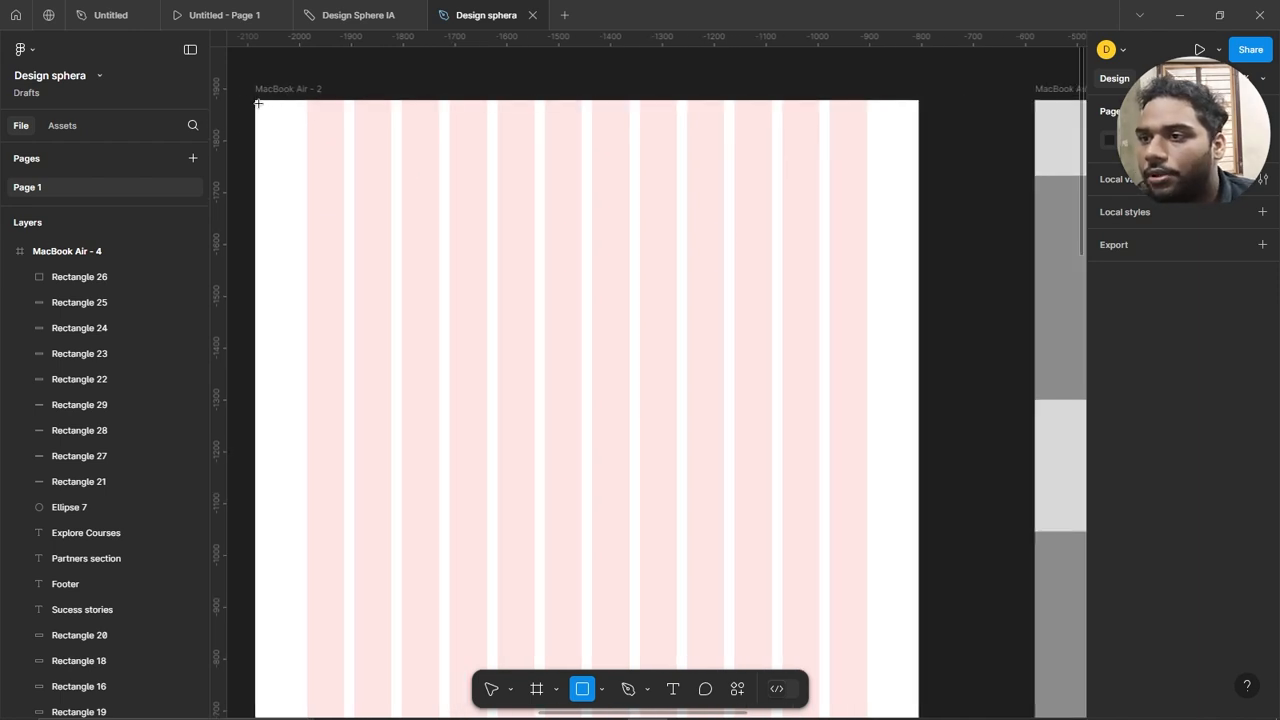
{"action": "left_click_drag", "start_coordinate": [256, 101], "coordinate": [919, 196]}
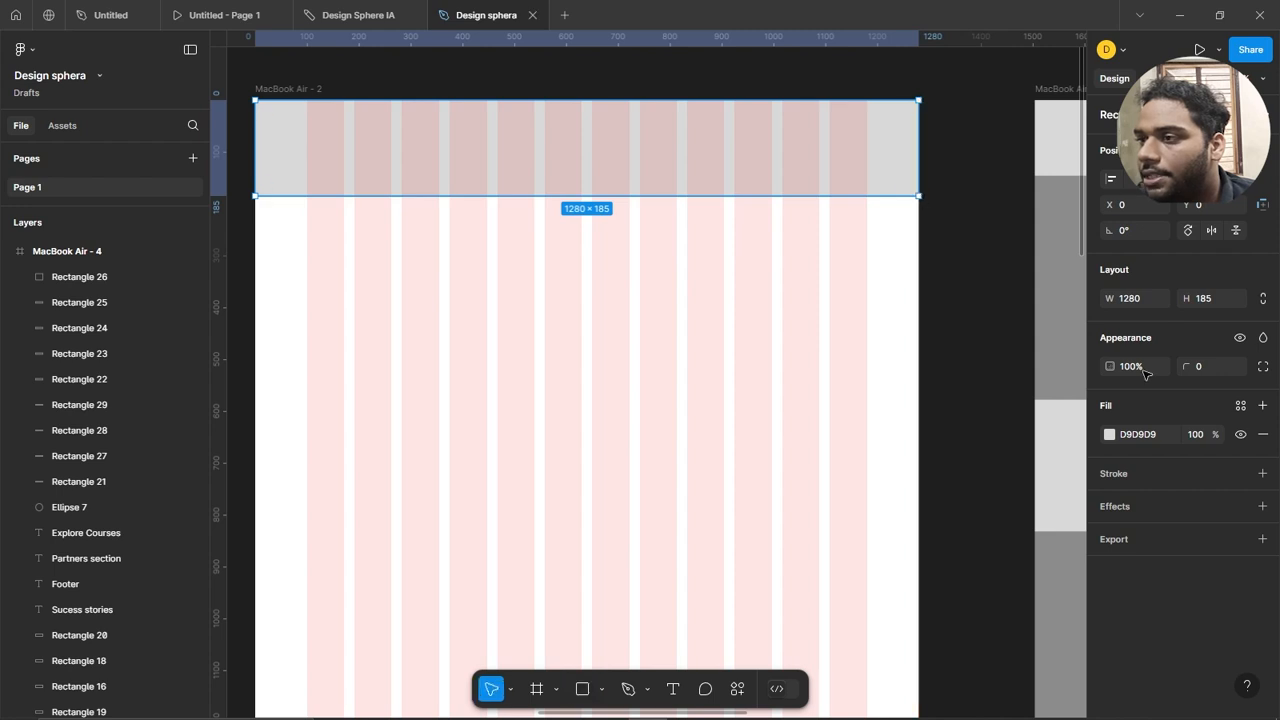
{"action": "left_click", "coordinate": [1109, 436]}
{"action": "left_click_drag", "start_coordinate": [895, 337], "coordinate": [871, 384]}
{"action": "left_click", "coordinate": [951, 223]}
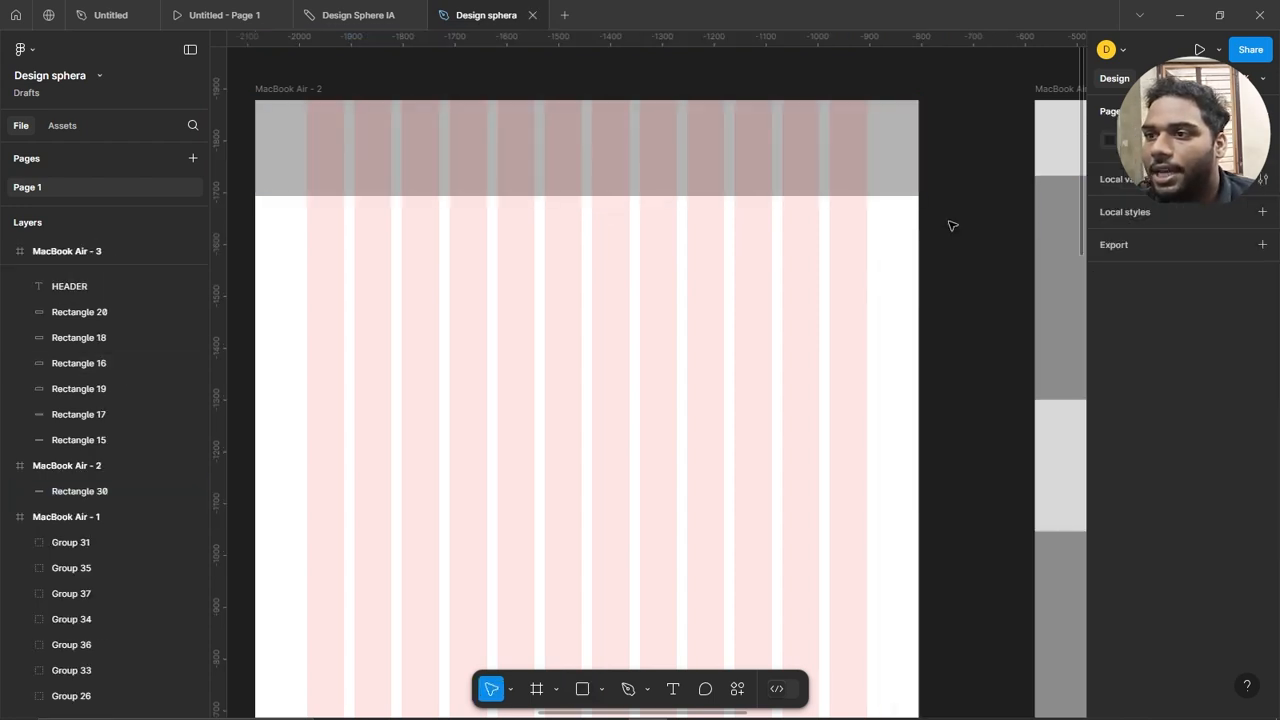
Draw a circle about 77 wide in the header band at the first grid column as a logo placeholder.
{"action": "scroll", "coordinate": [337, 163], "scroll_direction": "up", "scroll_amount": 3}
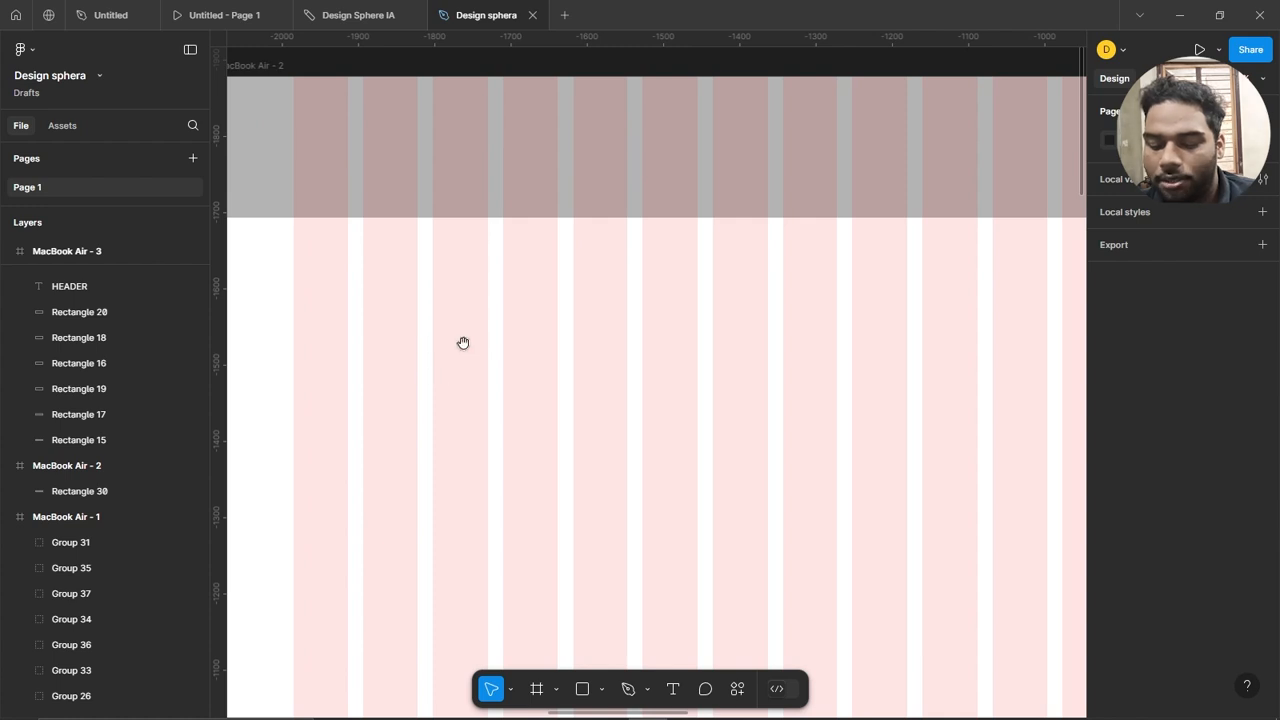
{"action": "left_click_drag", "start_coordinate": [463, 343], "coordinate": [543, 405]}
{"action": "key", "text": "o"}
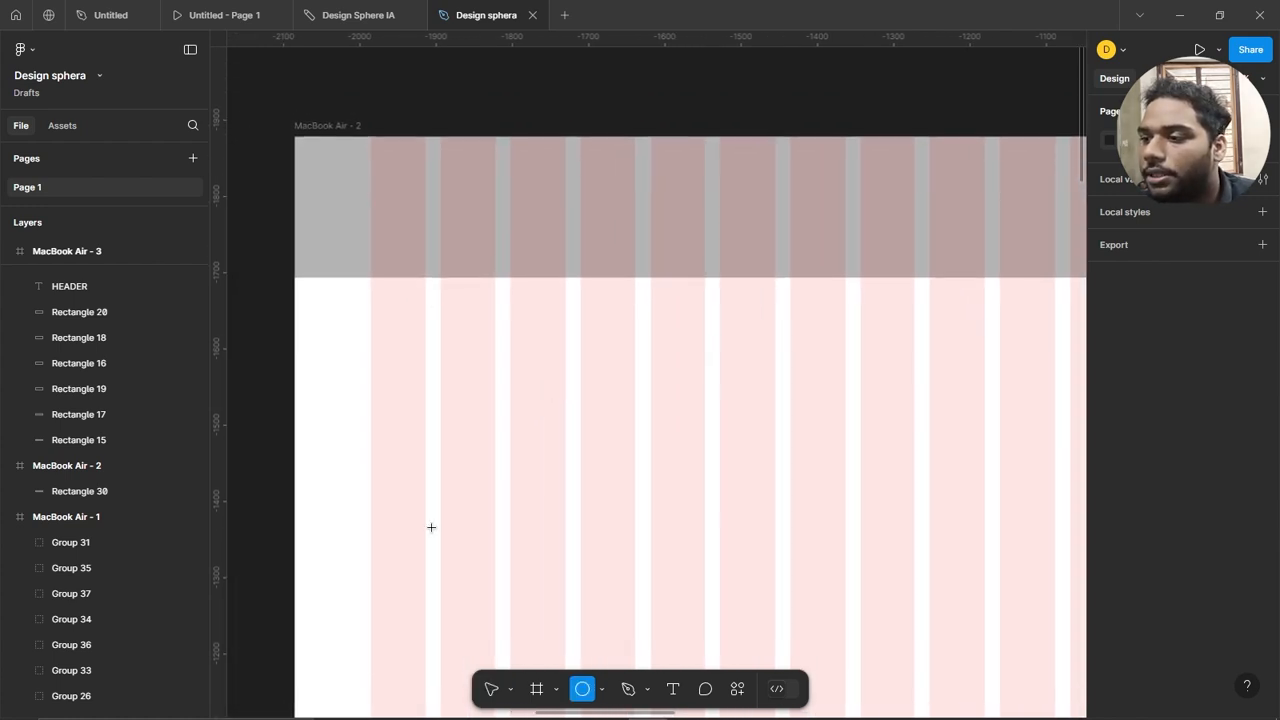
{"action": "left_click", "coordinate": [603, 689]}
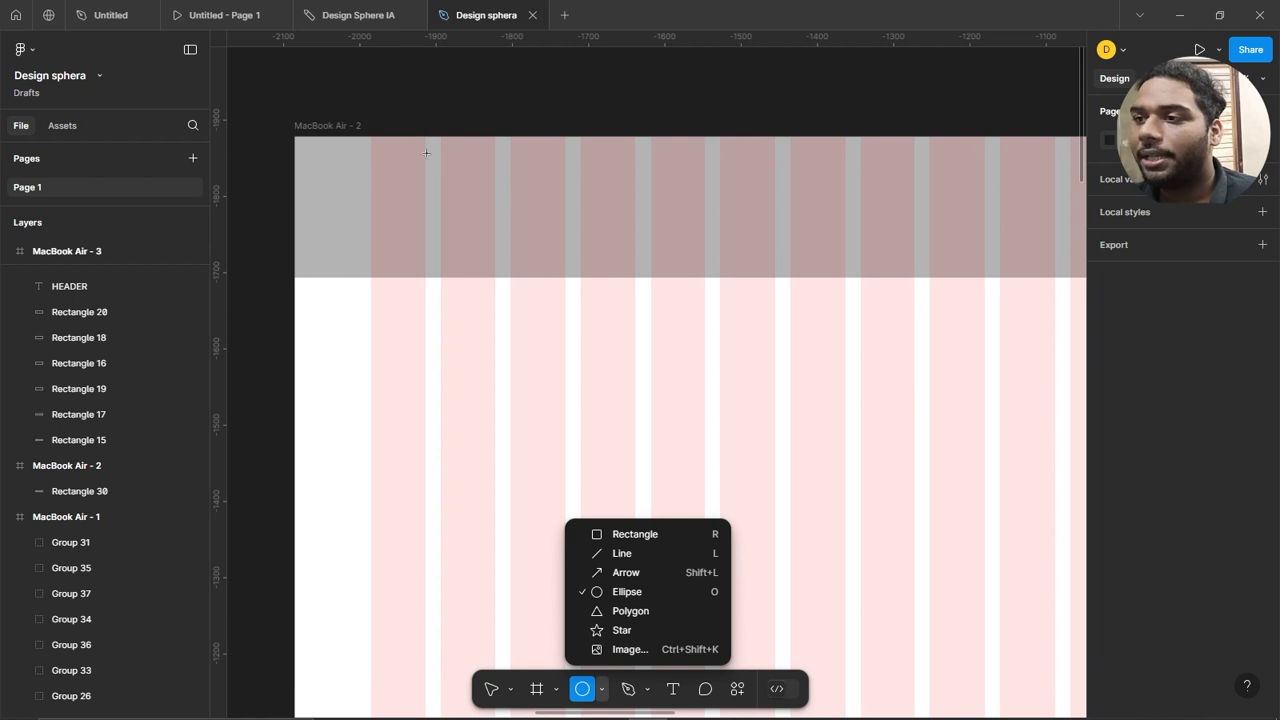
{"action": "scroll", "coordinate": [432, 161], "scroll_direction": "up", "scroll_amount": 1}
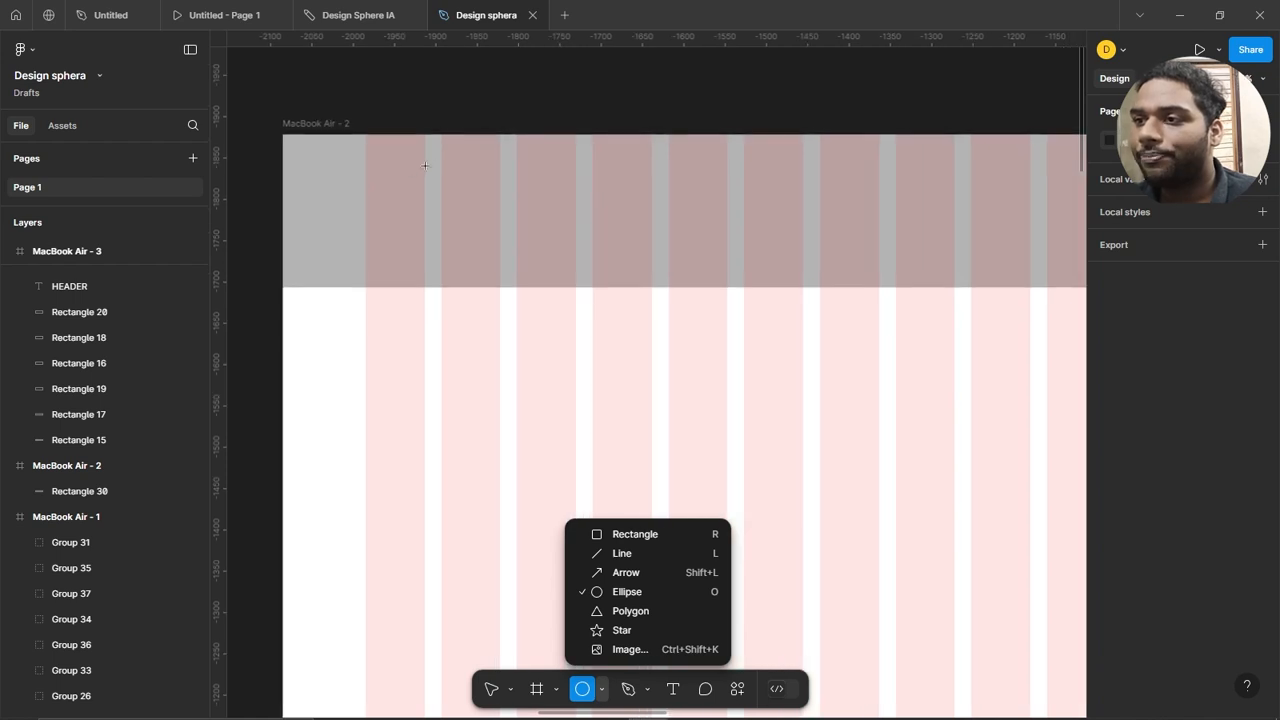
{"action": "left_click", "coordinate": [368, 188]}
{"action": "mouse_move", "coordinate": [366, 189]}
{"action": "left_mouse_down"}
{"action": "mouse_move", "coordinate": [431, 254]}
{"action": "mouse_move", "coordinate": [394, 209]}
{"action": "mouse_move", "coordinate": [402, 230]}
{"action": "left_mouse_up"}
{"action": "scroll", "coordinate": [393, 195], "scroll_direction": "up", "scroll_amount": 2}
{"action": "left_click", "coordinate": [409, 86]}
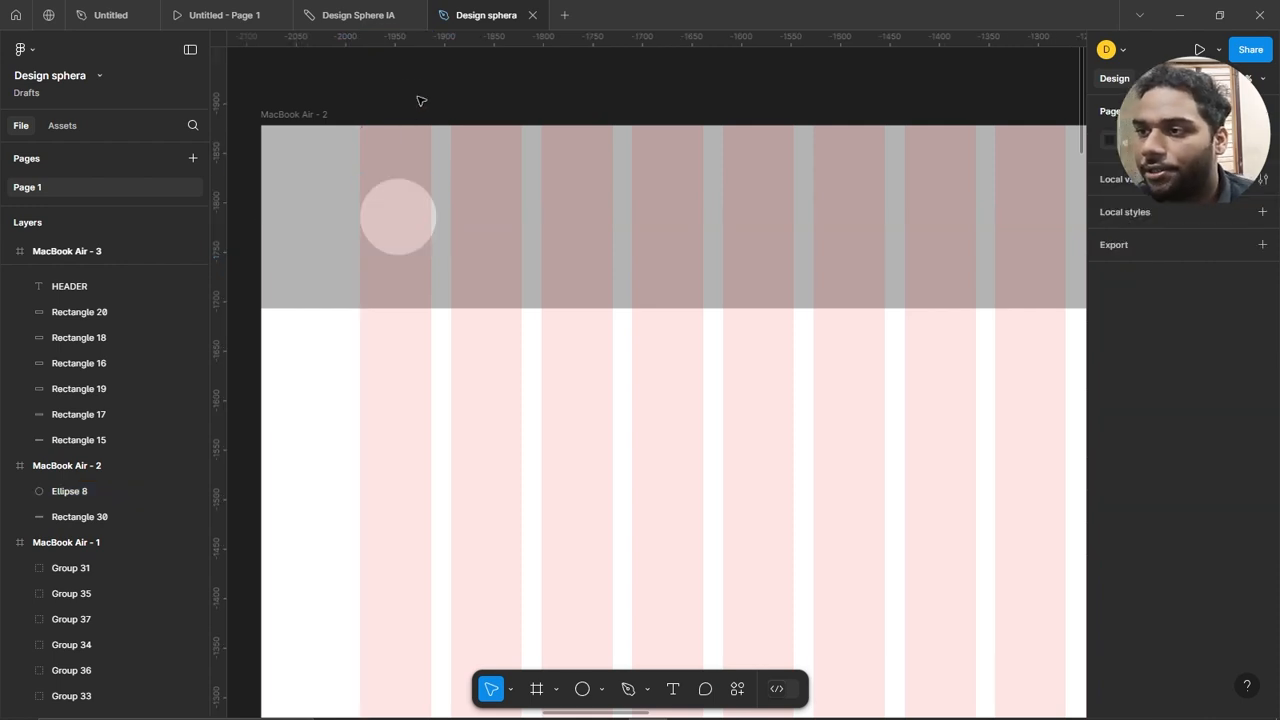
Draw a diagonal line about 76 long across the logo circle, from its upper left edge to its lower right edge.
{"action": "key", "text": "l"}
{"action": "scroll", "coordinate": [436, 145], "scroll_direction": "up", "scroll_amount": 5}
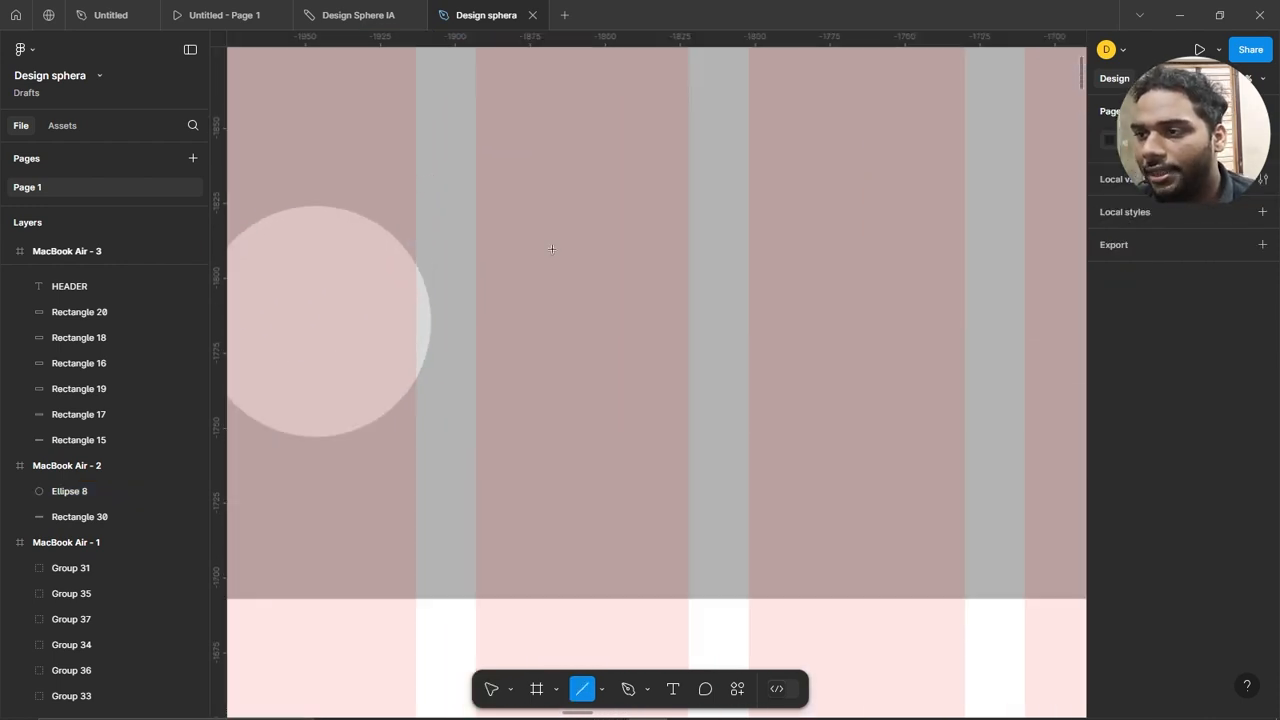
{"action": "scroll", "coordinate": [551, 248], "scroll_direction": "down", "scroll_amount": 4}
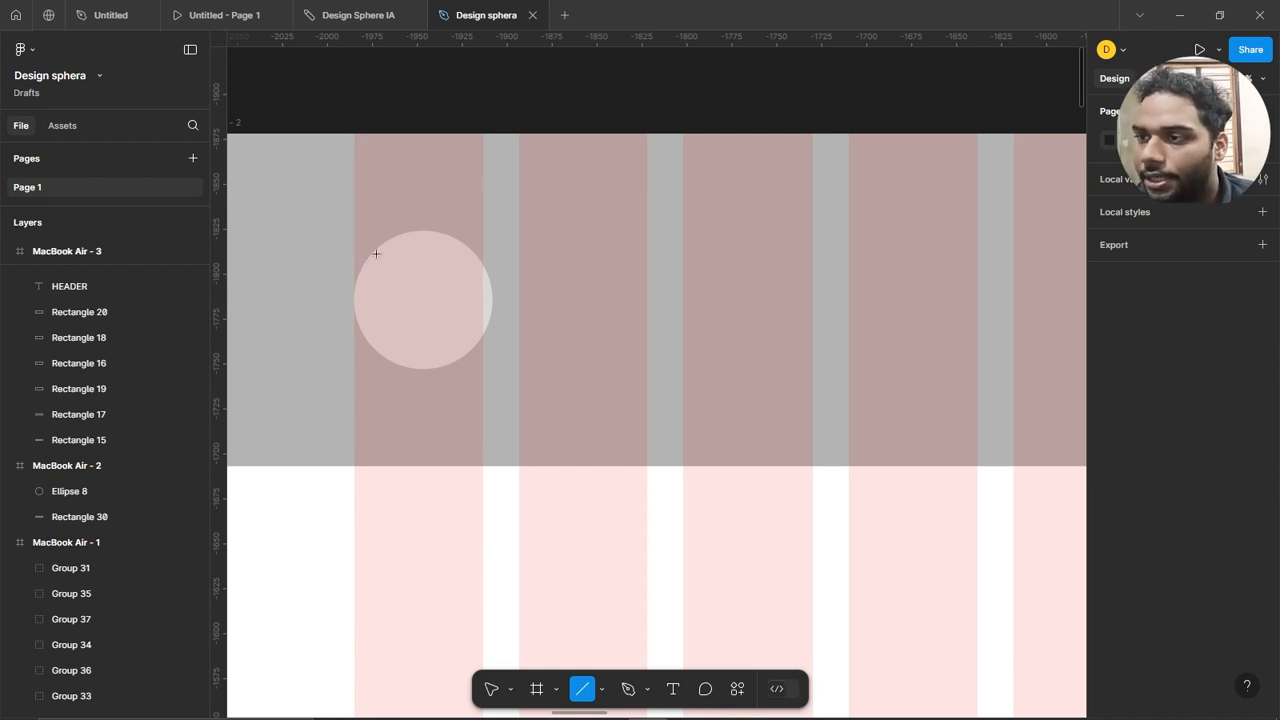
{"action": "left_click_drag", "start_coordinate": [376, 256], "coordinate": [466, 346]}
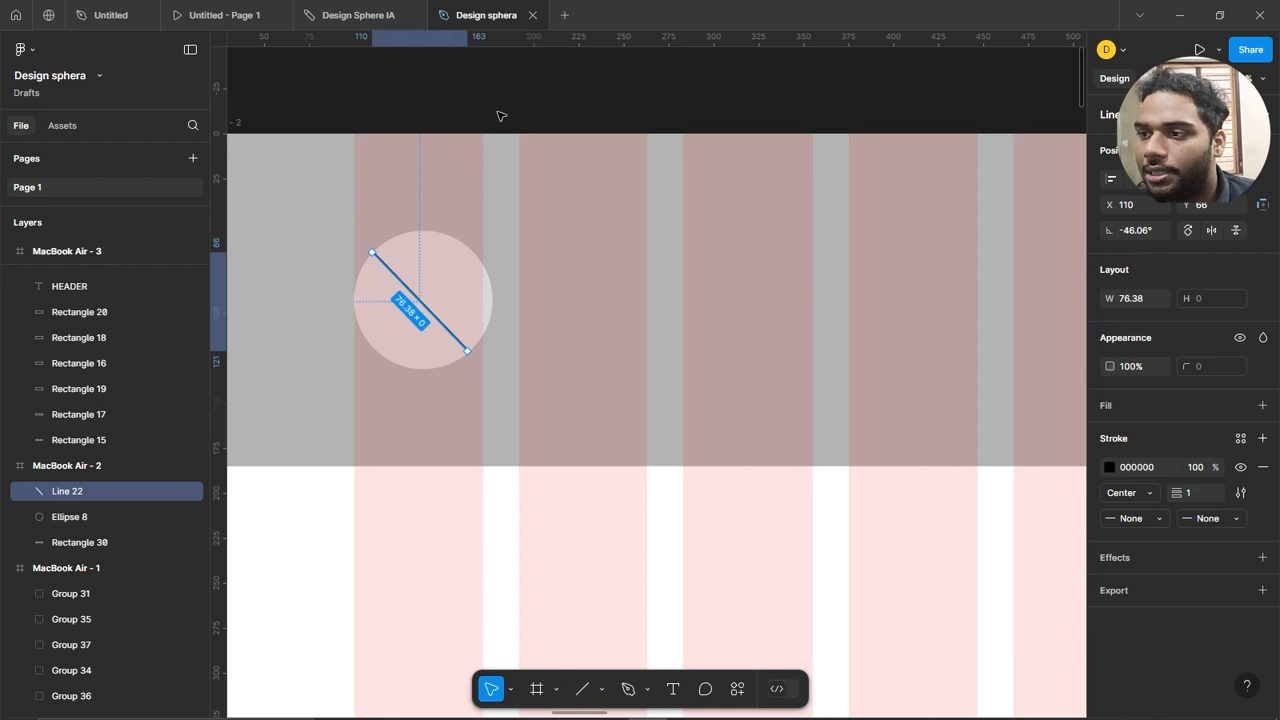
{"action": "left_click", "coordinate": [500, 117]}
Add a second diagonal of the same length at about 47° across the logo circle, forming an X with the first.
{"action": "left_click", "coordinate": [417, 296]}
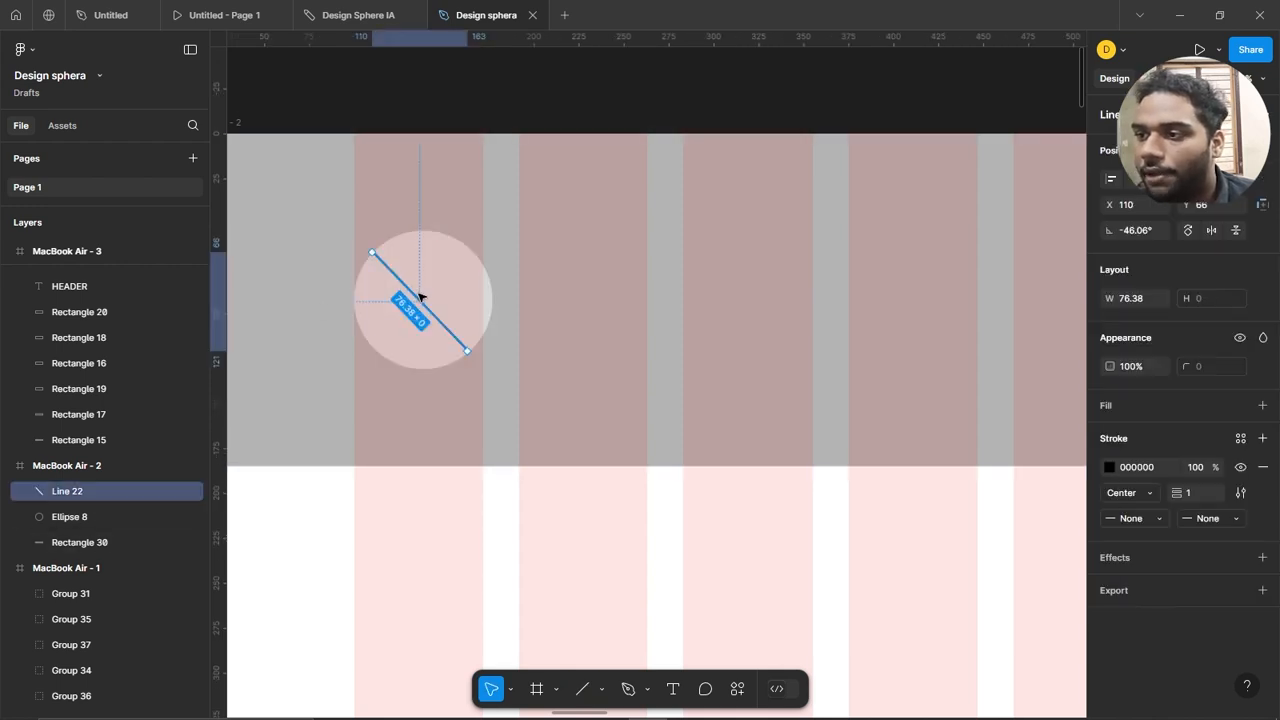
{"action": "mouse_move", "coordinate": [443, 317]}
{"action": "left_mouse_down"}
{"action": "mouse_move", "coordinate": [434, 298]}
{"action": "mouse_move", "coordinate": [432, 310]}
{"action": "left_mouse_up"}
{"action": "key", "text": "ctrl+z"}
{"action": "left_click_drag", "start_coordinate": [467, 351], "coordinate": [468, 250]}
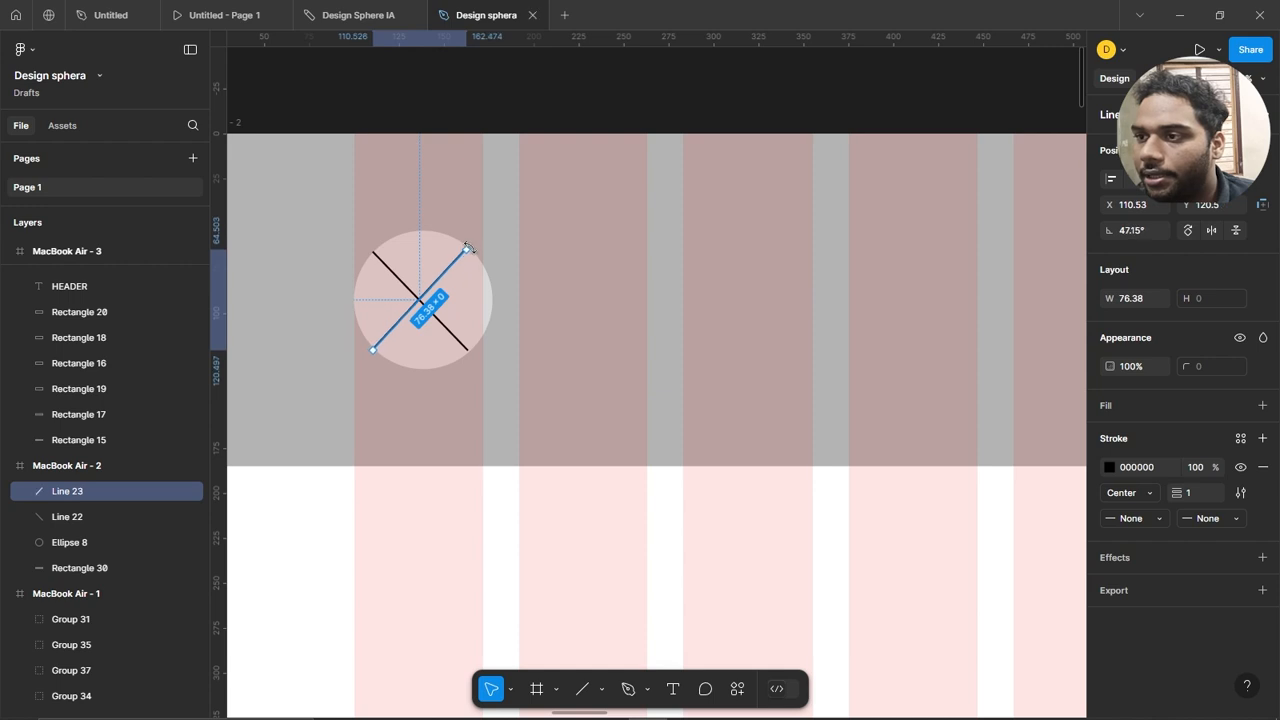
{"action": "left_click", "coordinate": [486, 94]}
Shift the rising diagonal slightly to X 112 so that it is centred in the logo circle.
{"action": "scroll", "coordinate": [465, 231], "scroll_direction": "up", "scroll_amount": 3}
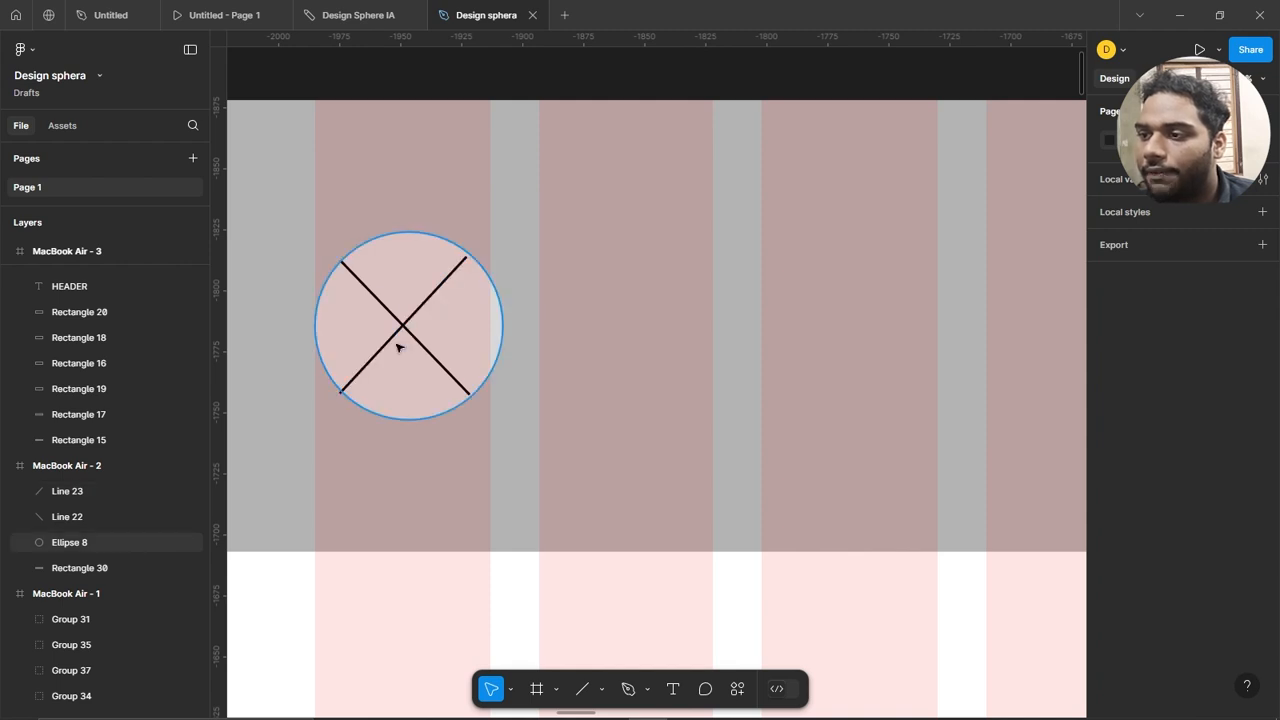
{"action": "left_click", "coordinate": [468, 392]}
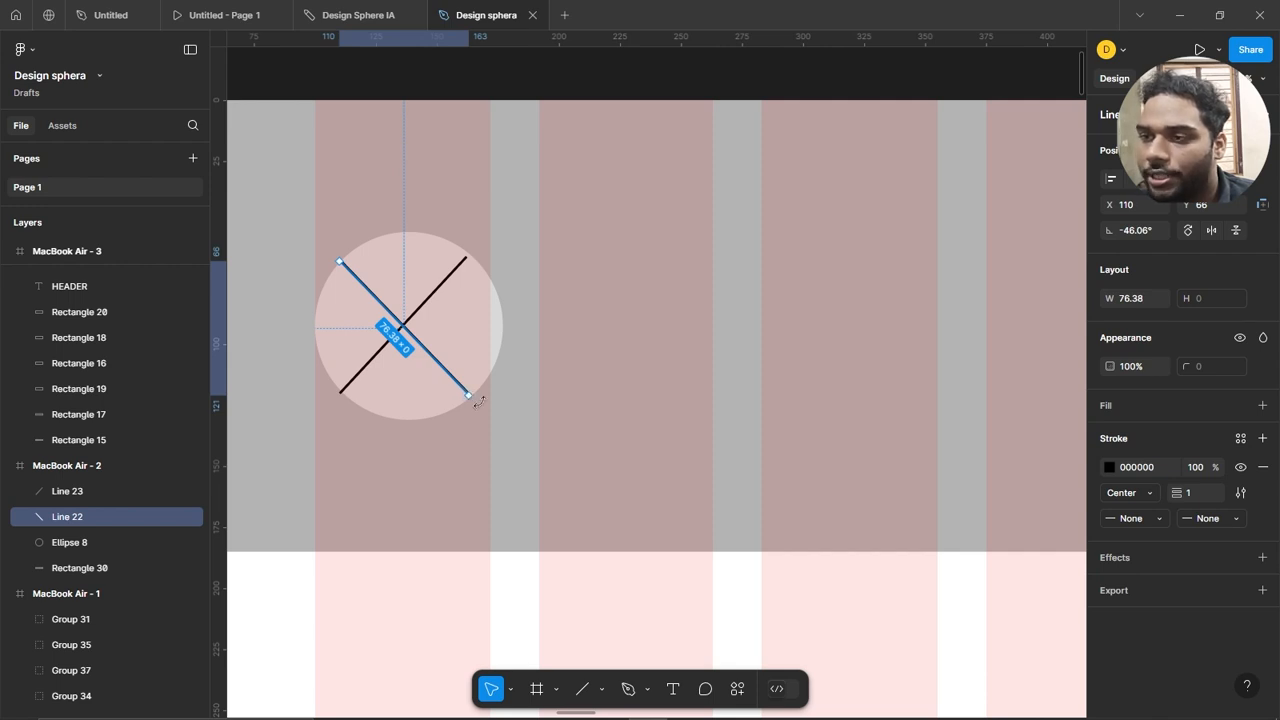
{"action": "left_click", "coordinate": [530, 233]}
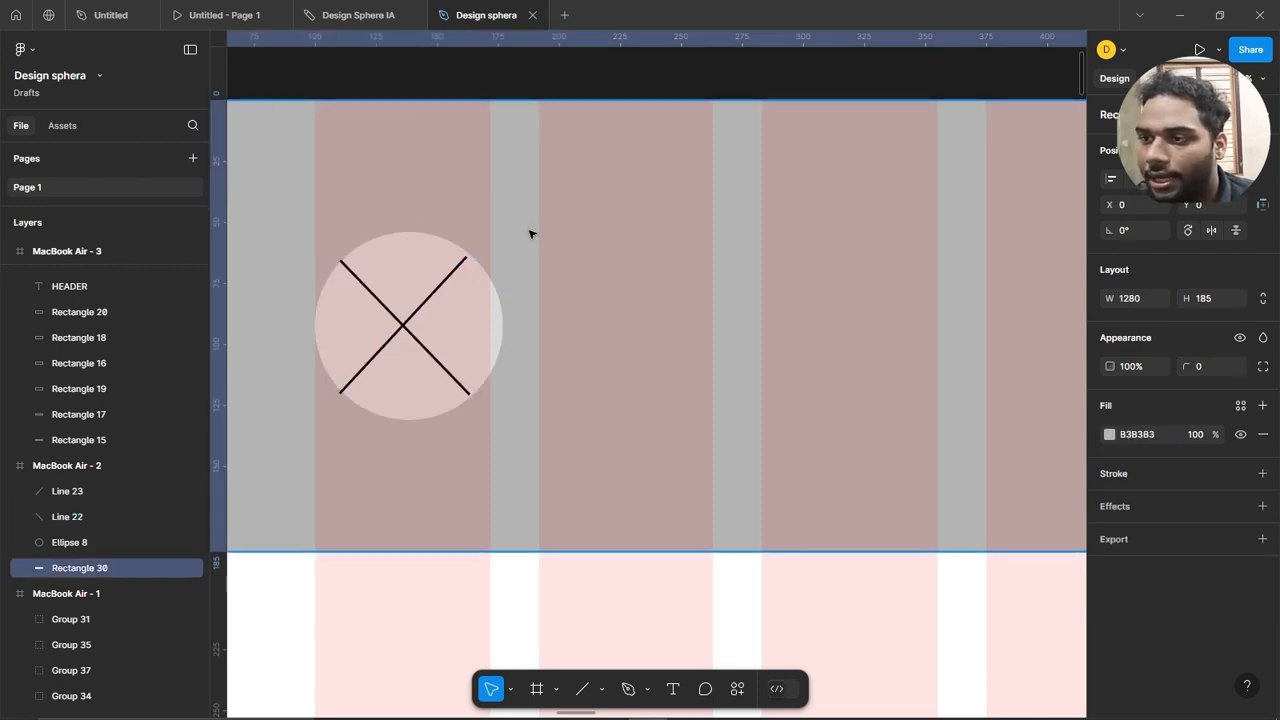
{"action": "scroll", "coordinate": [465, 251], "scroll_direction": "up", "scroll_amount": 3}
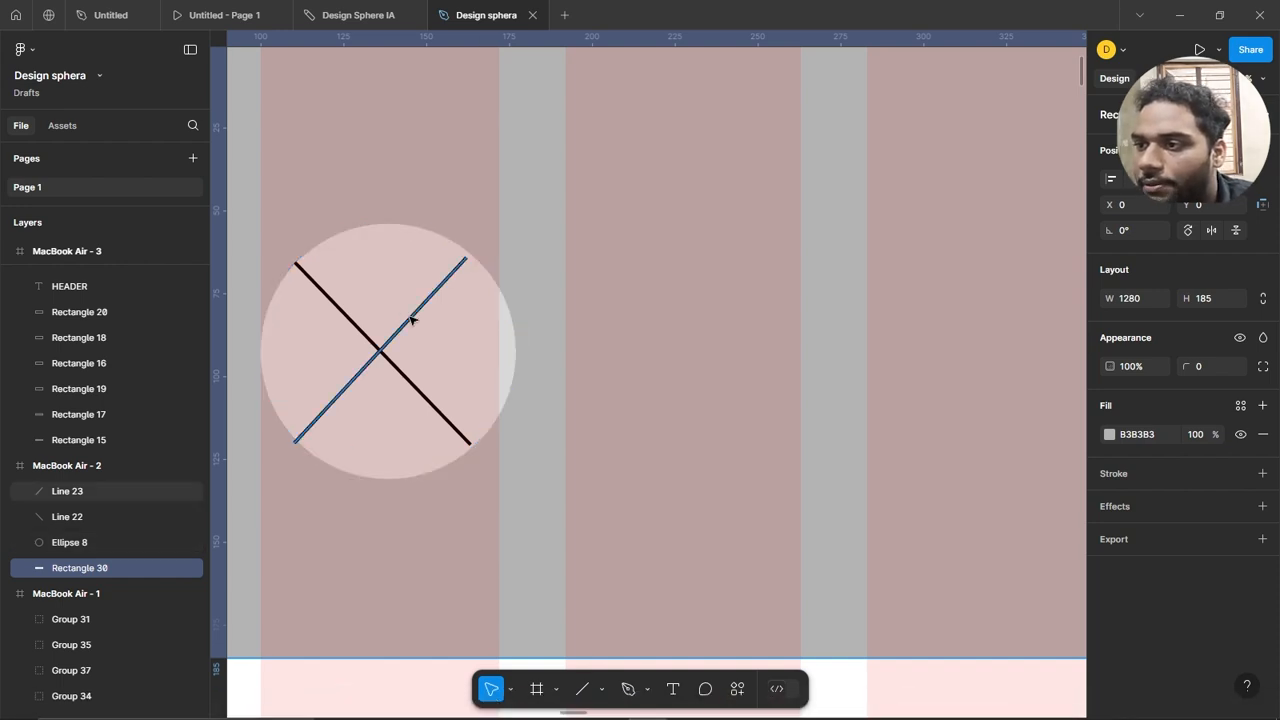
{"action": "left_click_drag", "start_coordinate": [411, 318], "coordinate": [417, 312]}
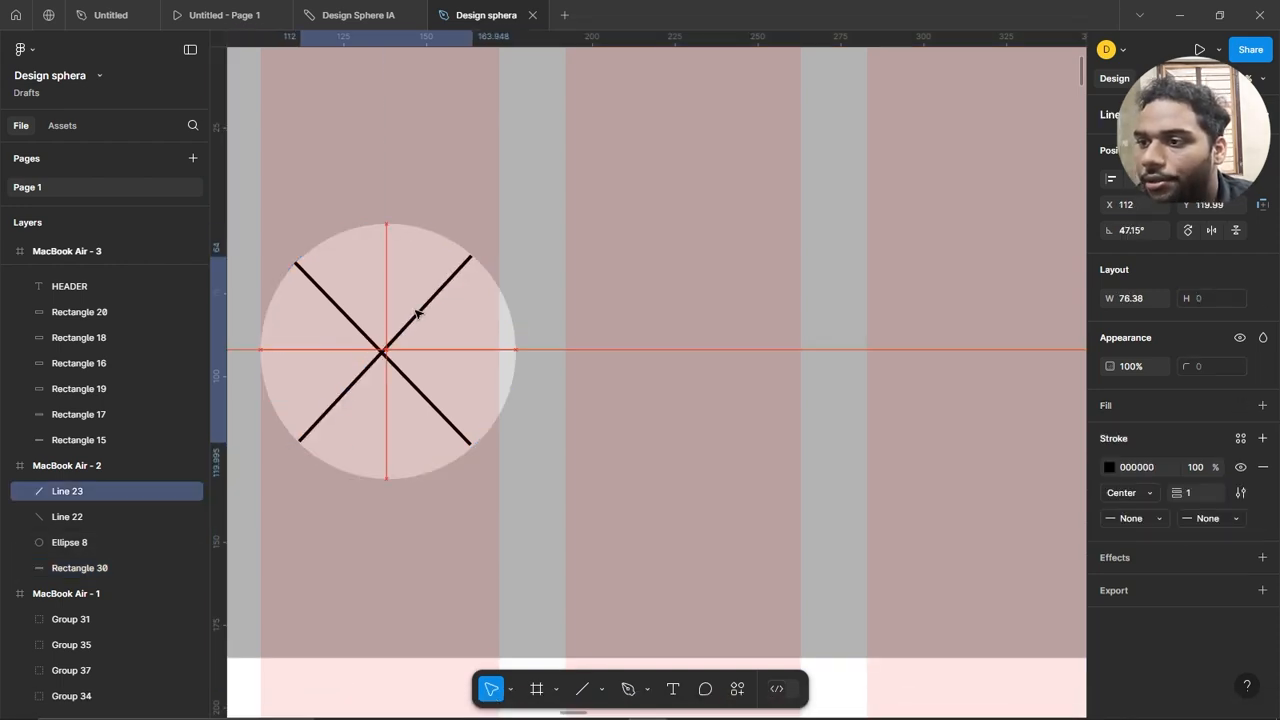
{"action": "left_click", "coordinate": [506, 257]}
Group the logo circle with its two diagonal lines.
{"action": "scroll", "coordinate": [486, 280], "scroll_direction": "down", "scroll_amount": 5, "text": "ctrl"}
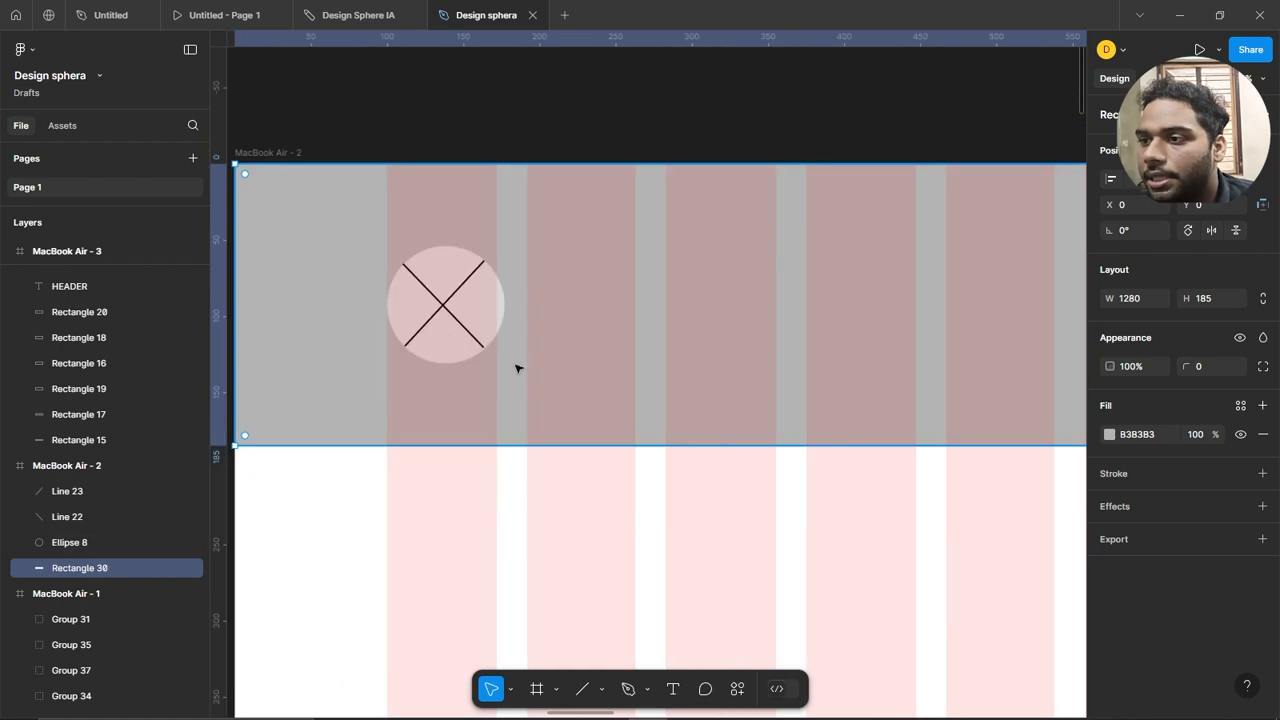
{"action": "left_click", "coordinate": [480, 330]}
{"action": "left_click", "coordinate": [463, 327], "text": "shift"}
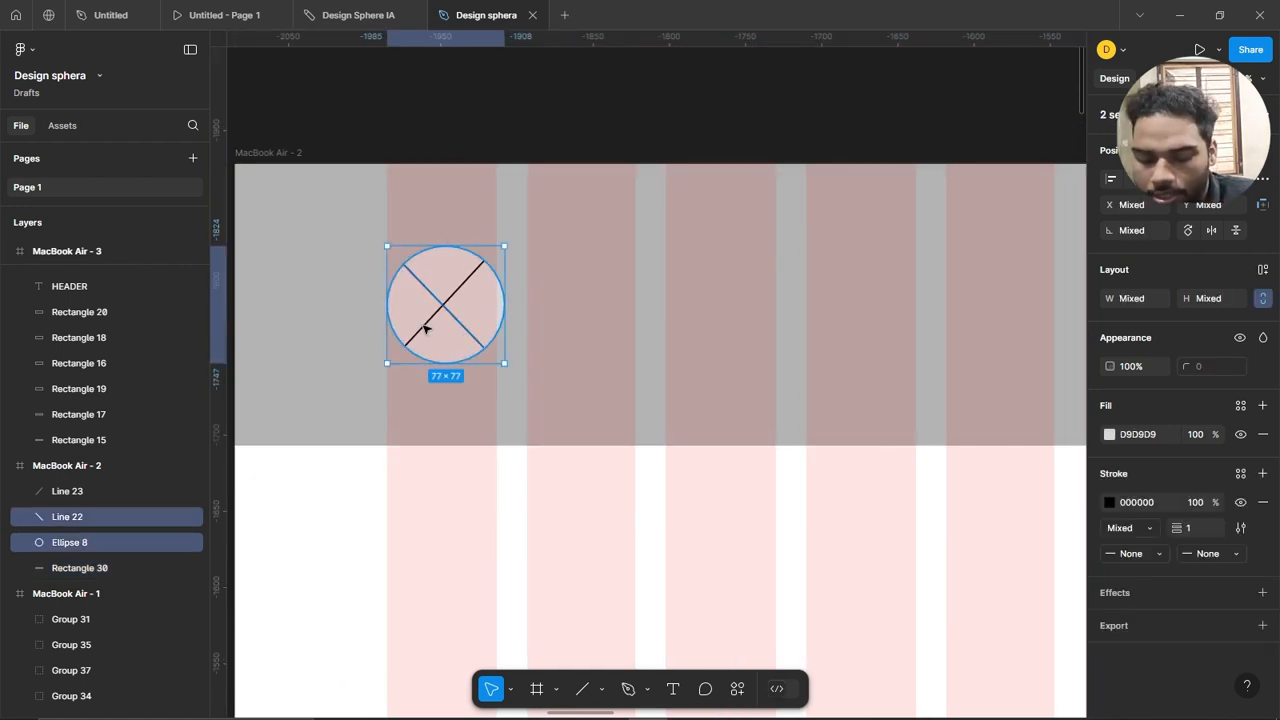
{"action": "left_click", "coordinate": [425, 328], "text": "shift"}
{"action": "key", "text": "ctrl+g"}
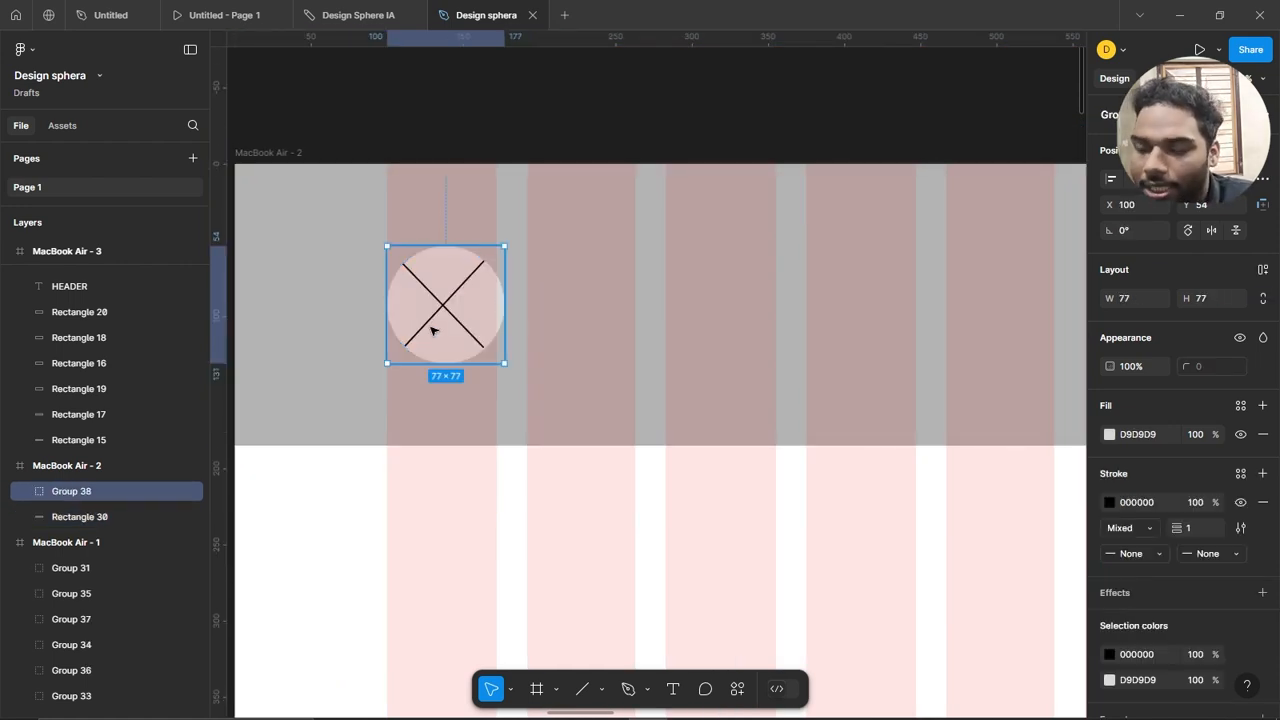
Scale the logo group down slightly so that it roughly fits the first grid column's width.
{"action": "scroll", "coordinate": [491, 322], "scroll_direction": "up", "scroll_amount": 1, "text": "ctrl"}
{"action": "key", "text": "k"}
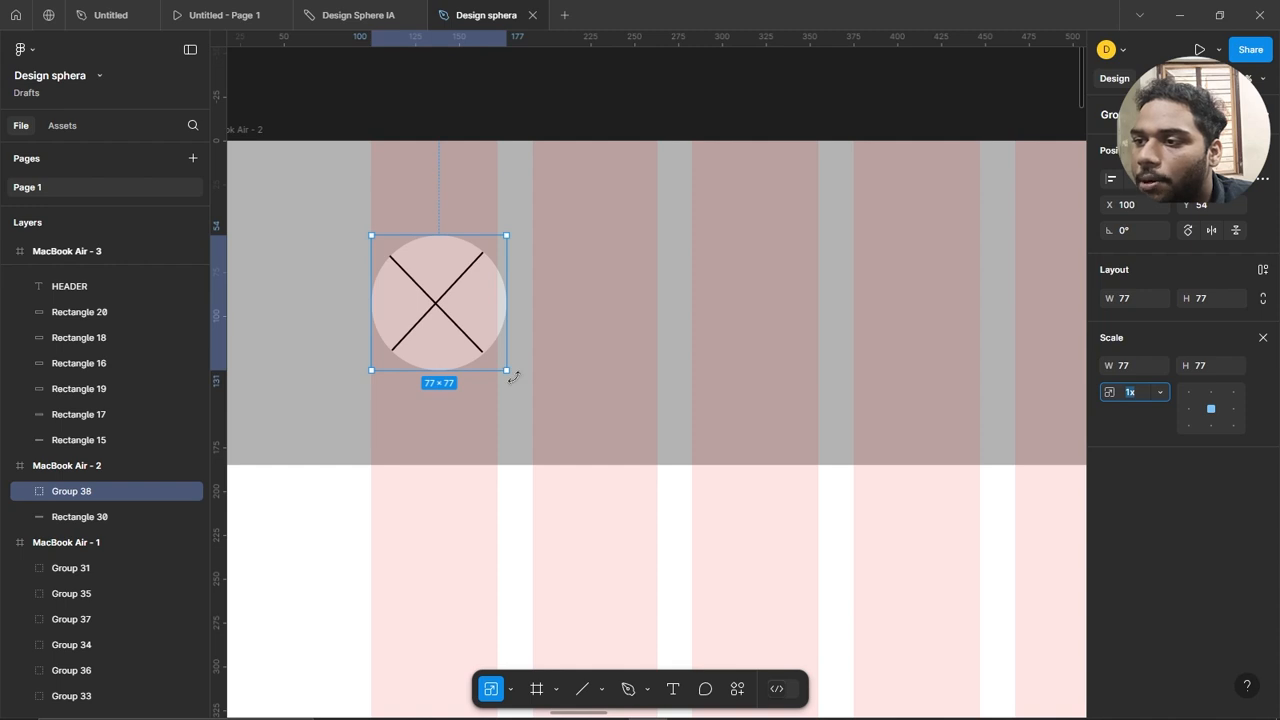
{"action": "left_click_drag", "start_coordinate": [507, 370], "coordinate": [499, 363]}
{"action": "left_click", "coordinate": [563, 347]}
{"action": "scroll", "coordinate": [517, 323], "scroll_direction": "down", "scroll_amount": 2, "text": "ctrl"}
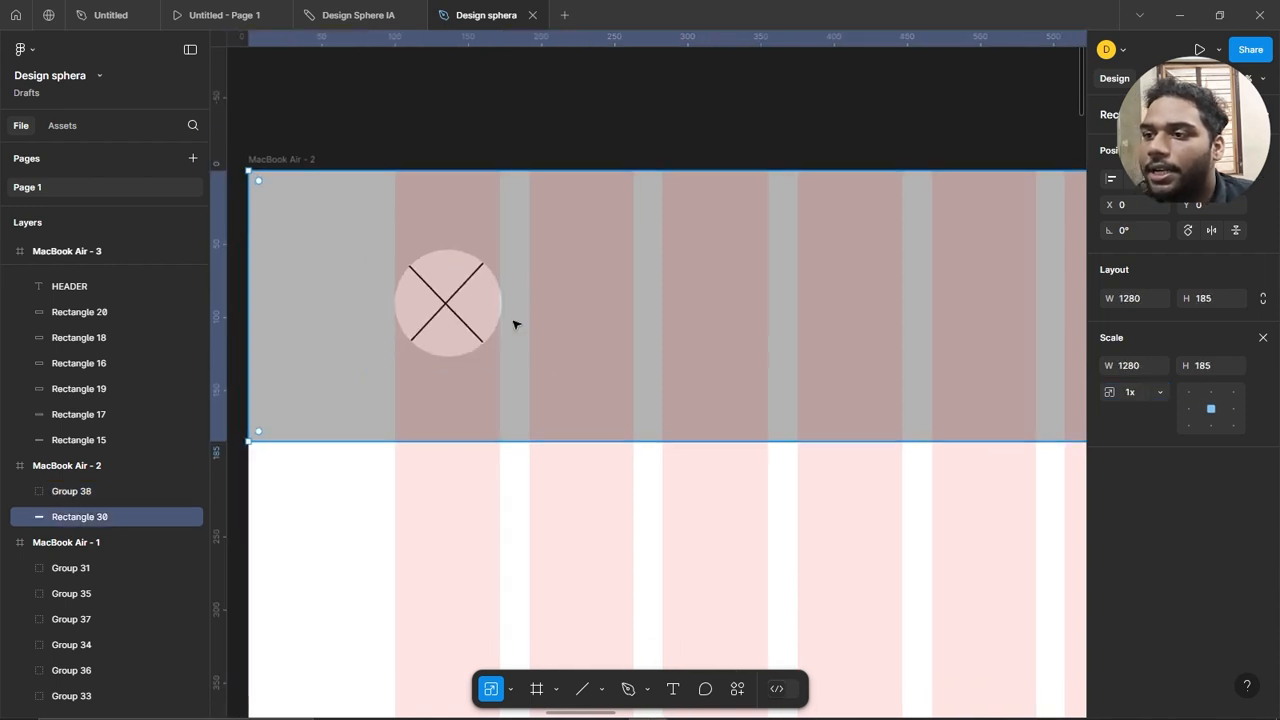
Add the text "Company name" beside the logo in the MacBook Air - 2 header, placed at X 209, Y 77.
{"action": "scroll", "coordinate": [589, 400], "scroll_direction": "right", "scroll_amount": 2}
{"action": "scroll", "coordinate": [436, 413], "scroll_direction": "down", "scroll_amount": 1, "text": "ctrl"}
{"action": "scroll", "coordinate": [436, 413], "scroll_direction": "down", "scroll_amount": 1, "text": "ctrl"}
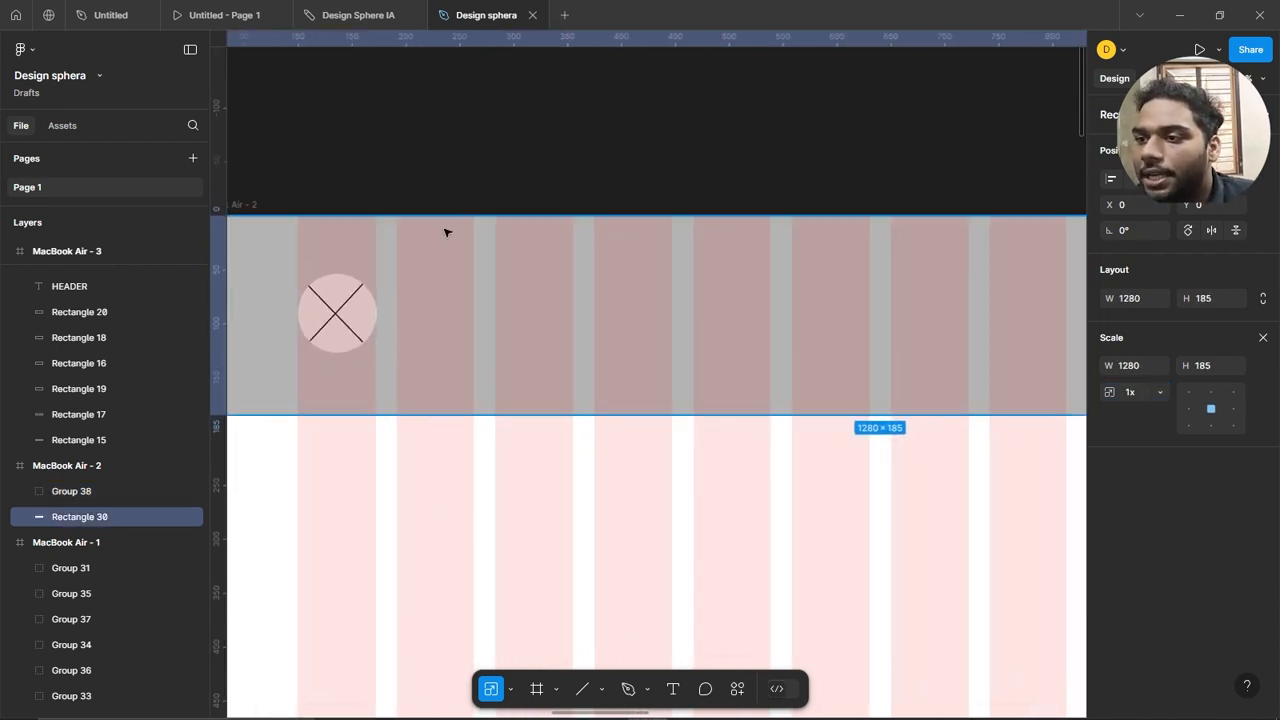
{"action": "scroll", "coordinate": [444, 273], "scroll_direction": "up", "scroll_amount": 2, "text": "ctrl"}
{"action": "key", "text": "t"}
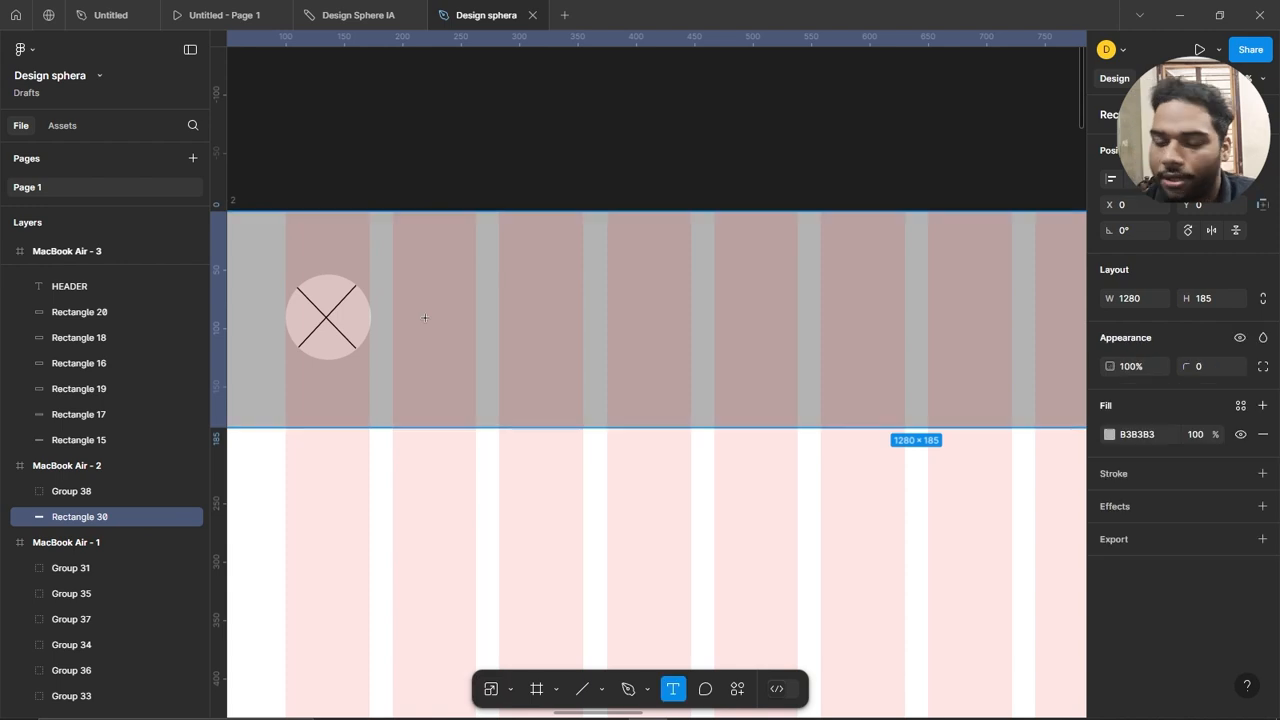
{"action": "left_click", "coordinate": [414, 302]}
{"action": "type", "text": "C"}
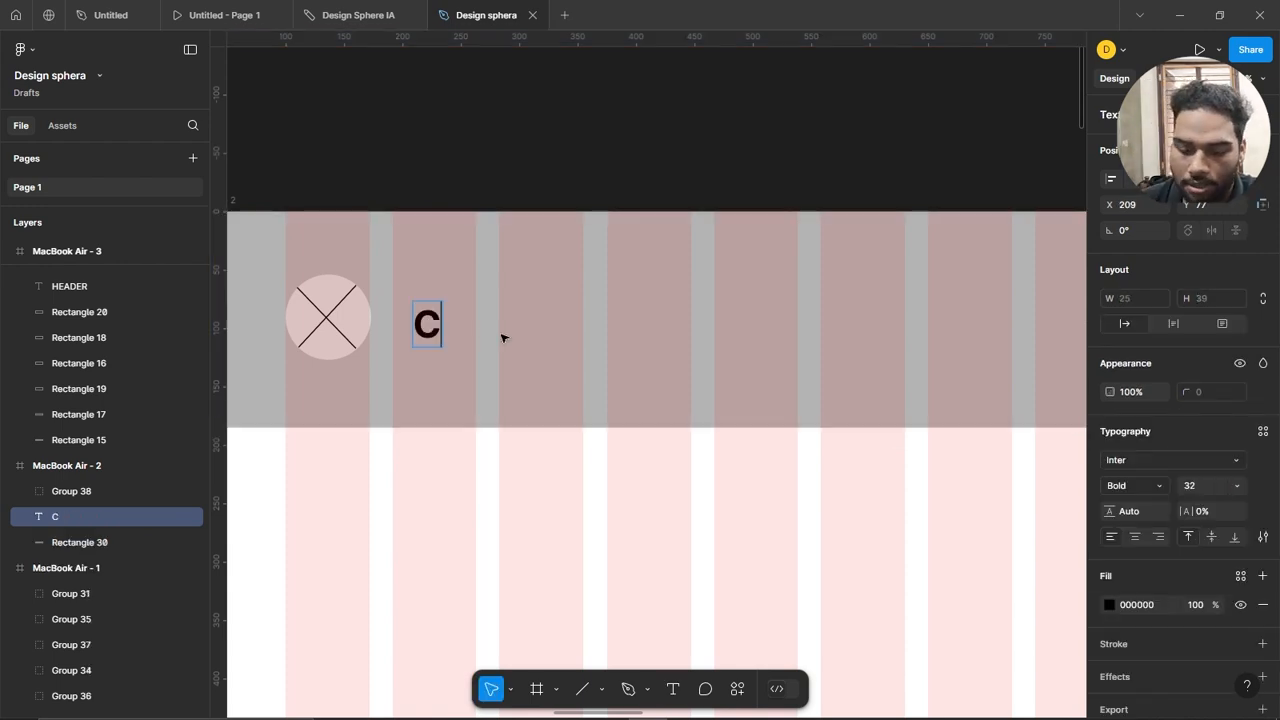
{"action": "type", "text": "ompany name"}
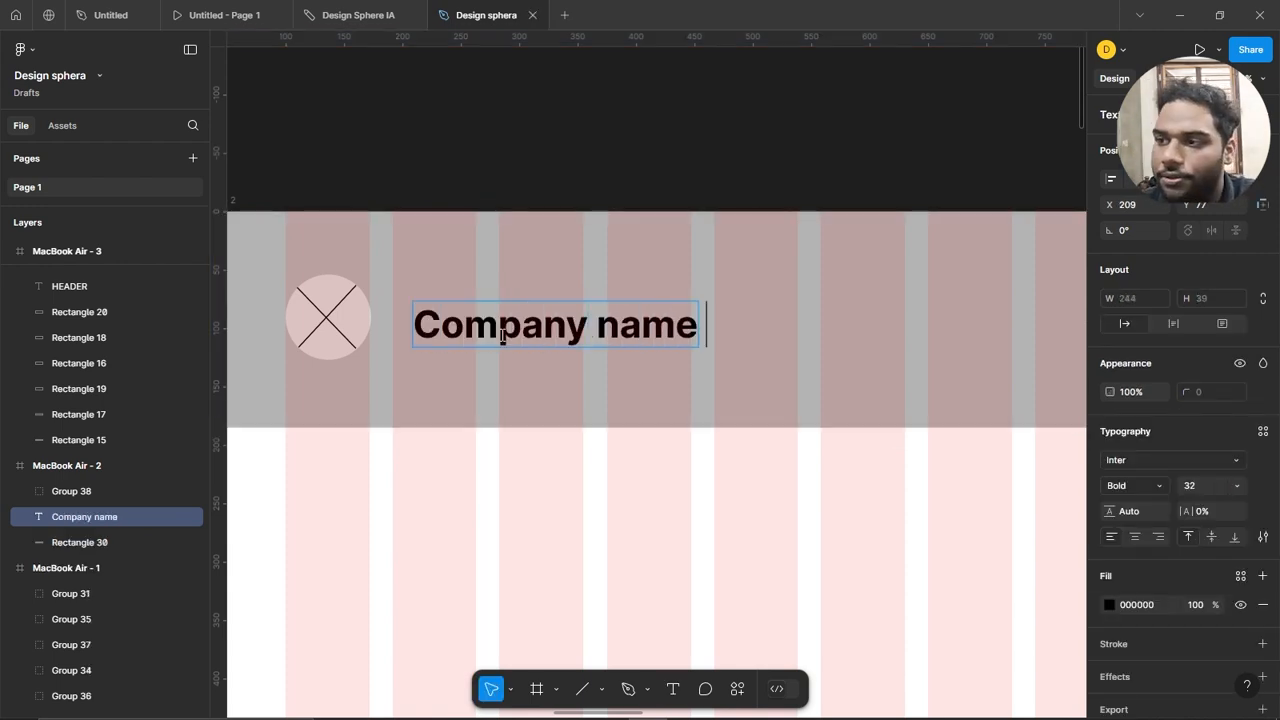
{"action": "key", "text": "ctrl+a"}
{"action": "type", "text": "Our Sucess Stories"}
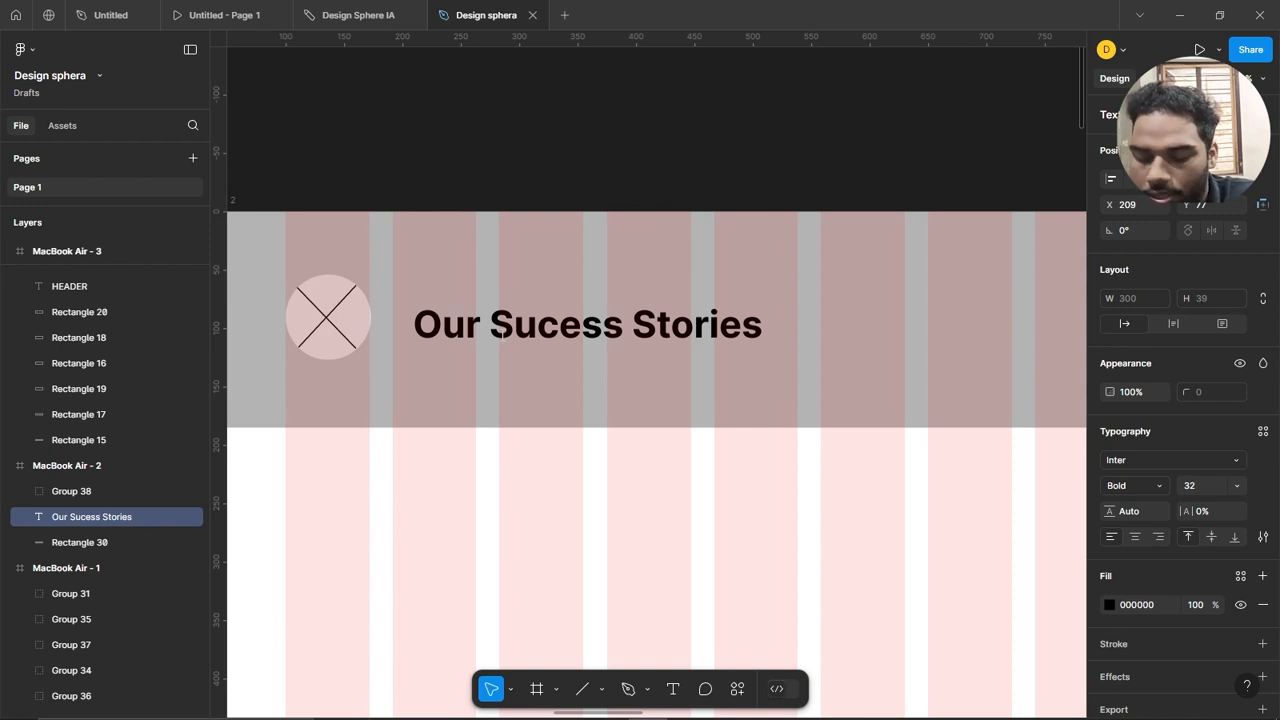
{"action": "key", "text": "ctrl+z"}
{"action": "key", "text": "ctrl+z"}
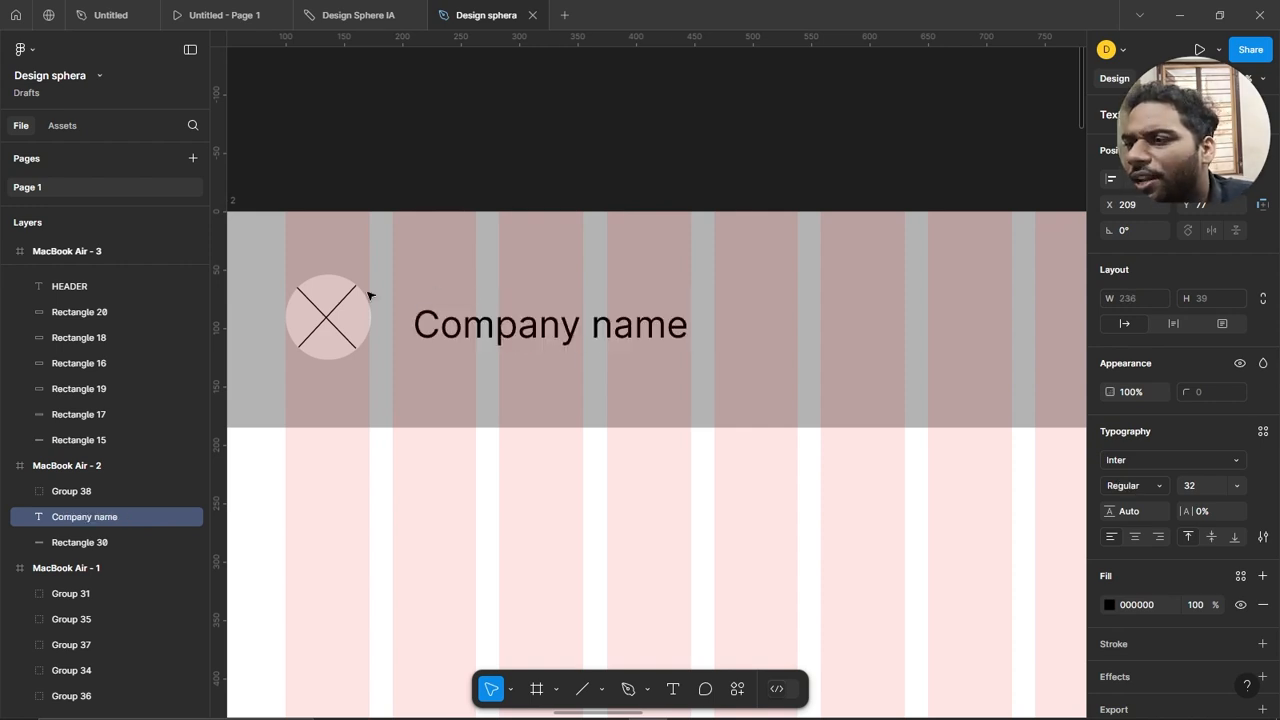
Set the font size of the header's "Company name" text to 20.
{"action": "scroll", "coordinate": [563, 217], "scroll_direction": "down", "scroll_amount": 5}
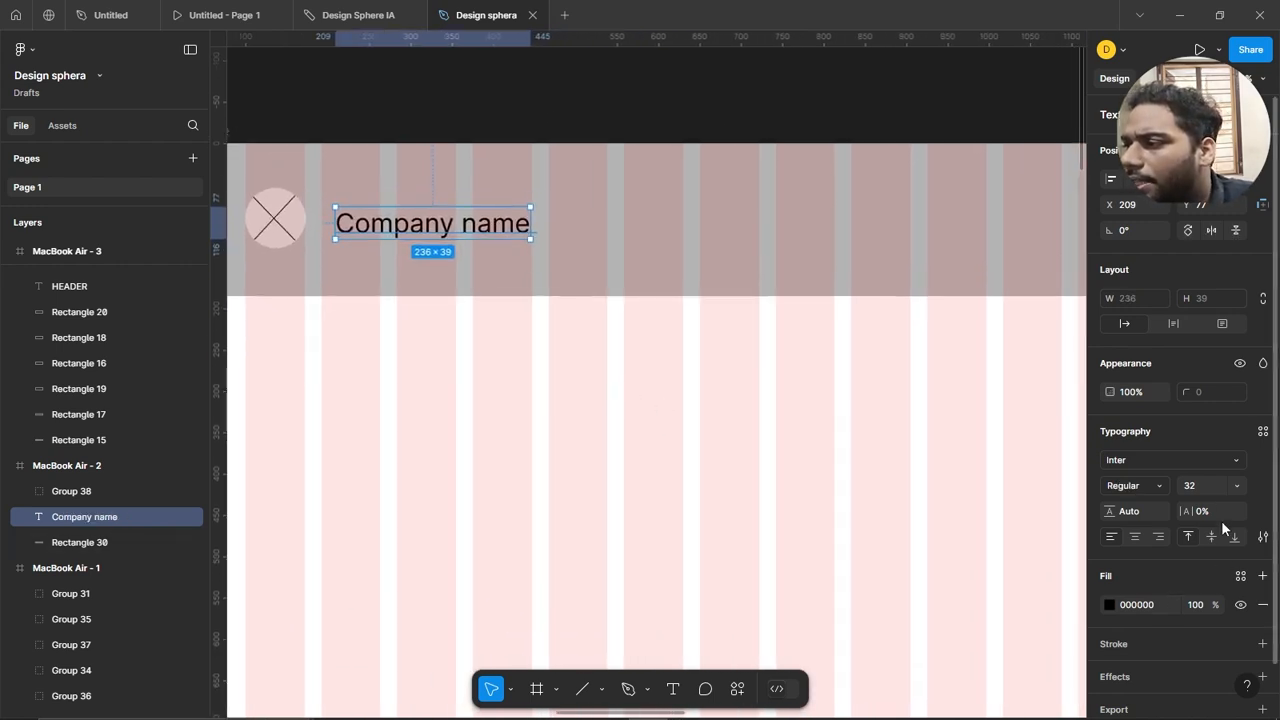
{"action": "left_click", "coordinate": [1236, 485]}
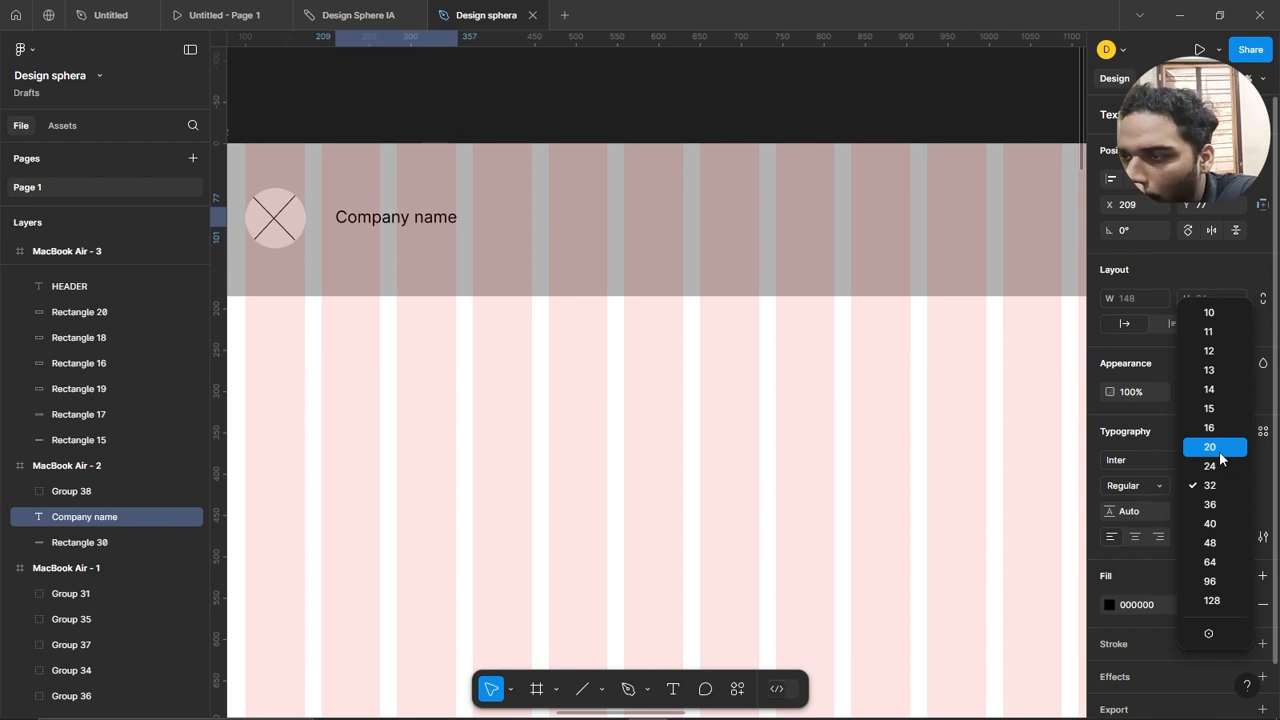
{"action": "left_click", "coordinate": [1213, 447]}
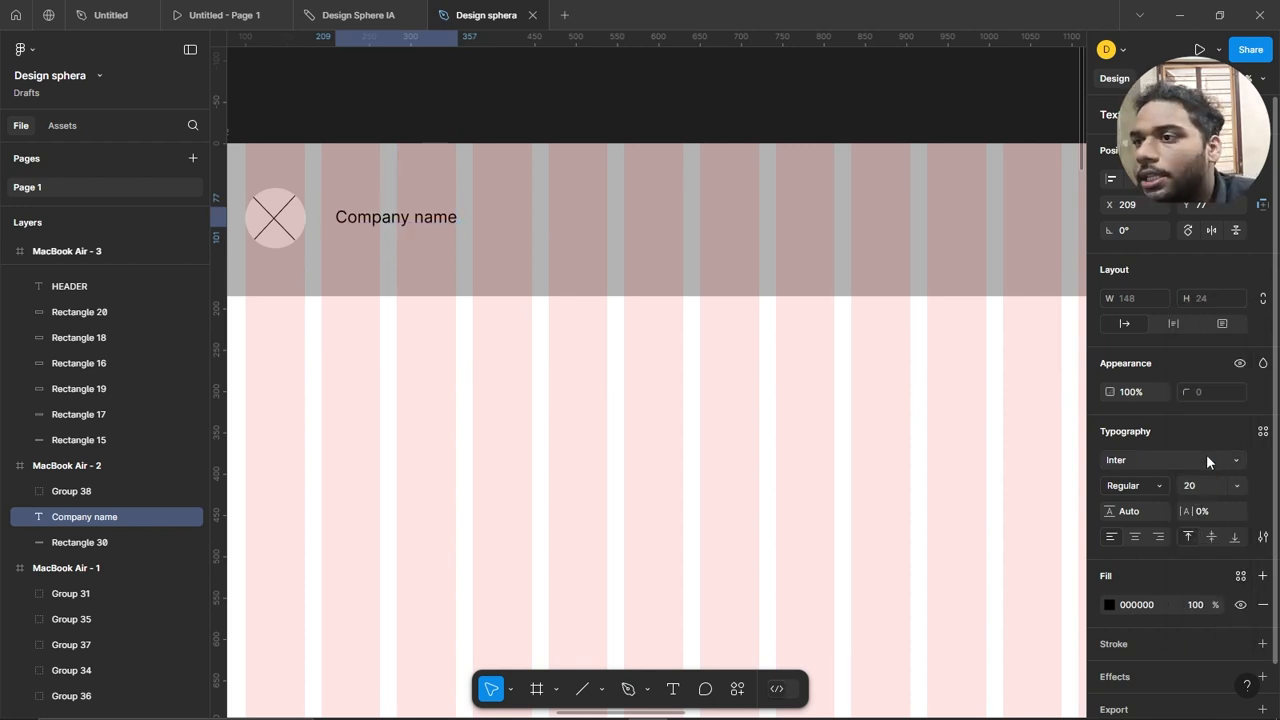
{"action": "left_click", "coordinate": [430, 157]}
Place two copies of the "Company name" text in a row along the header, the last one at X 585, Y 80.
{"action": "scroll", "coordinate": [498, 221], "scroll_direction": "down", "scroll_amount": 2}
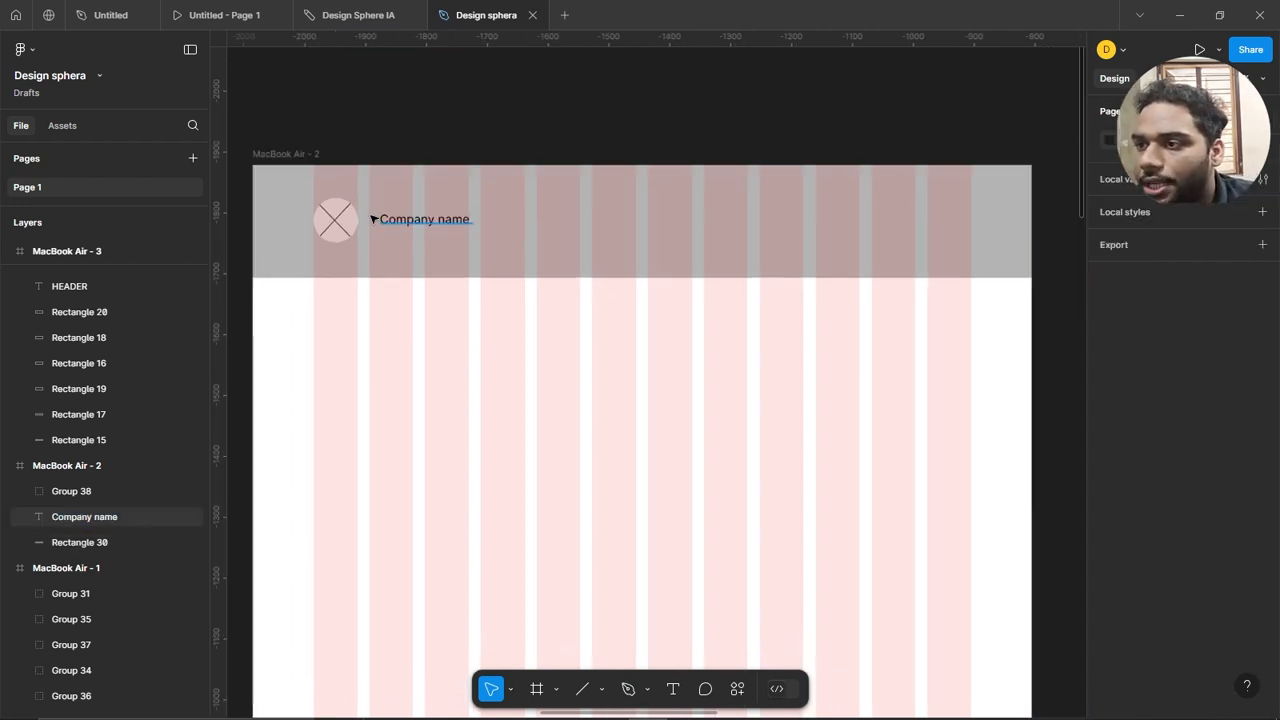
{"action": "scroll", "coordinate": [373, 218], "scroll_direction": "up", "scroll_amount": 2}
{"action": "left_click_drag", "start_coordinate": [462, 226], "coordinate": [772, 232]}
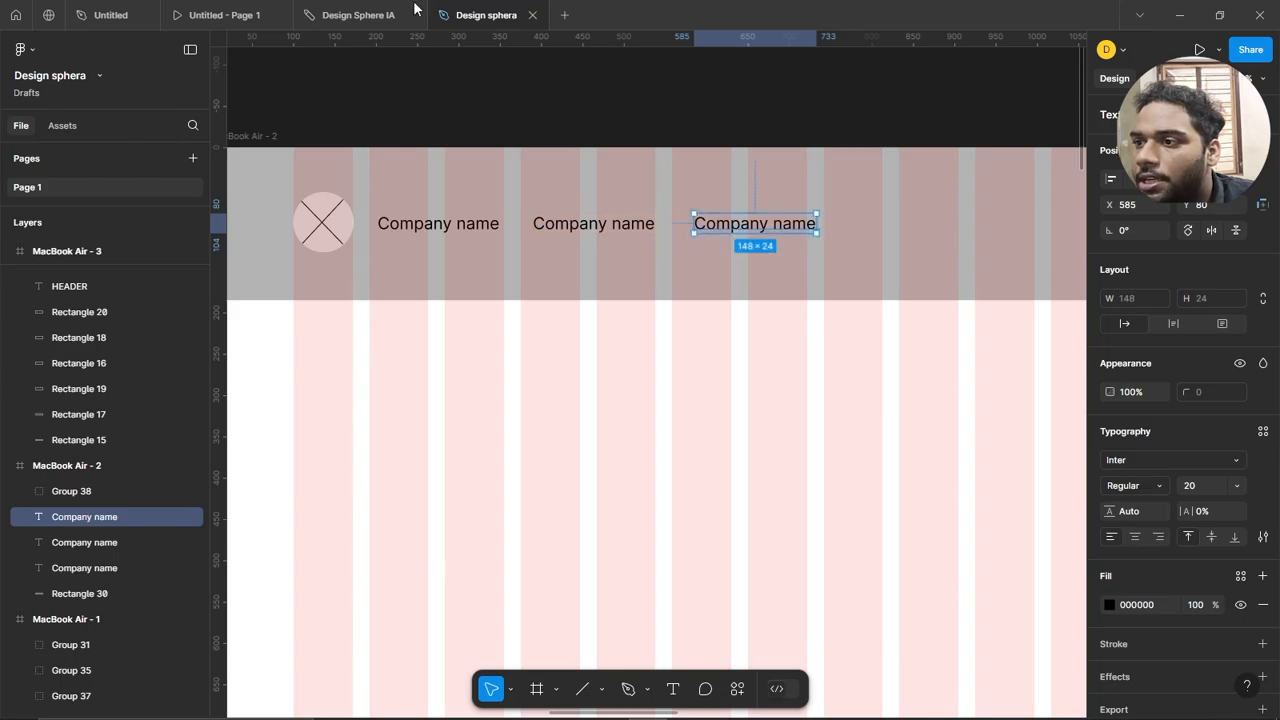
Check which pages branch off the Homepage in the Design Sphere IA diagram, then return to the Design sphera wireframe file.
{"action": "left_click", "coordinate": [395, 15]}
{"action": "scroll", "coordinate": [492, 276], "scroll_direction": "up", "scroll_amount": 3}
{"action": "scroll", "coordinate": [574, 291], "scroll_direction": "up", "scroll_amount": 1}
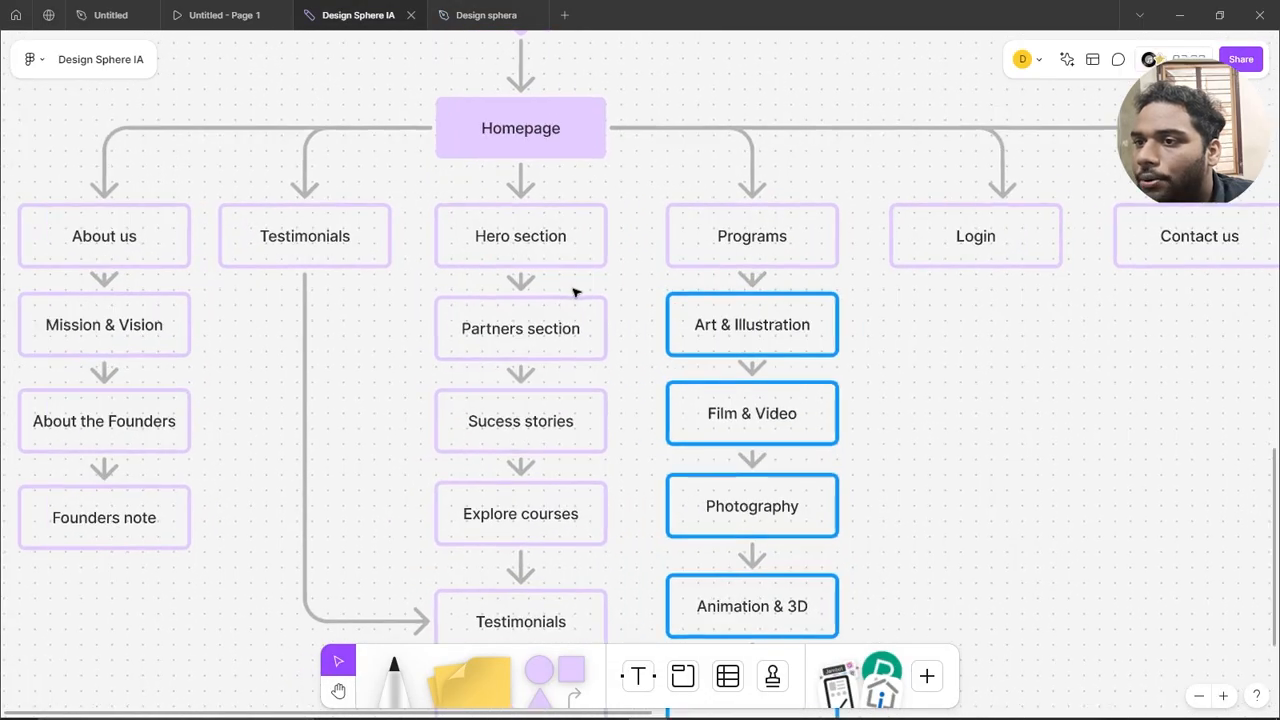
{"action": "scroll", "coordinate": [574, 291], "scroll_direction": "down", "scroll_amount": 1}
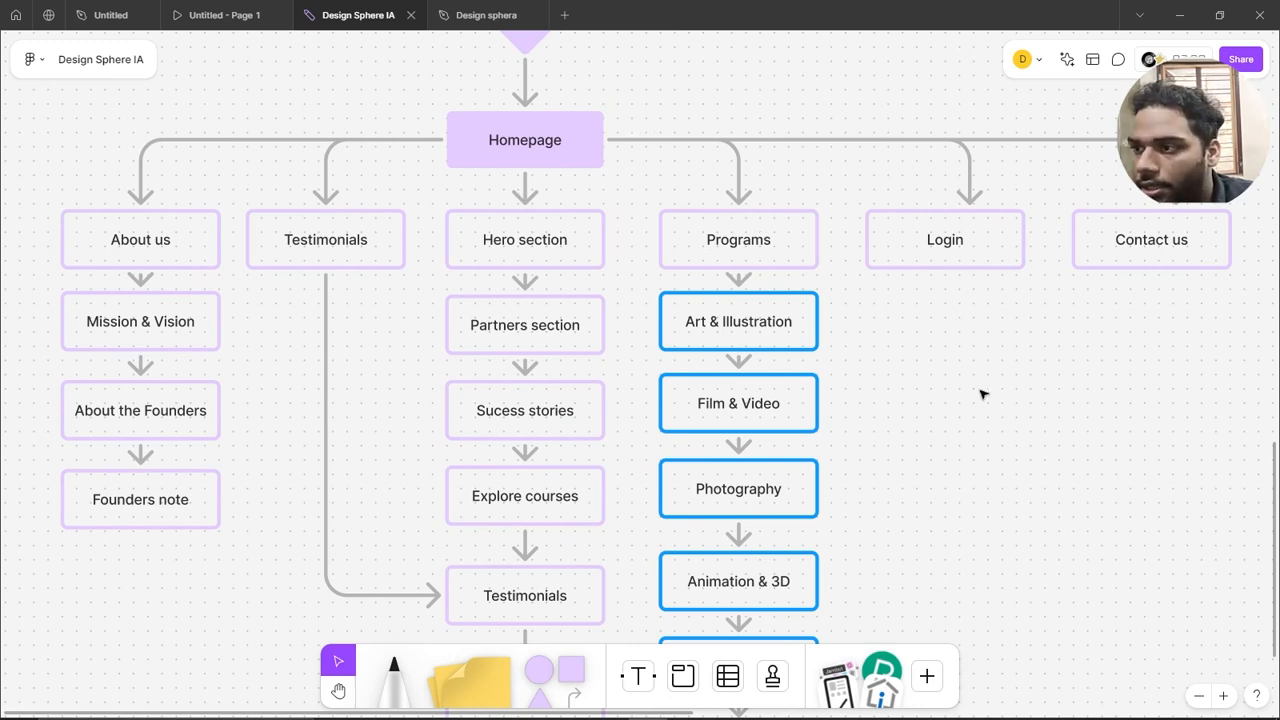
{"action": "left_click", "coordinate": [478, 14]}
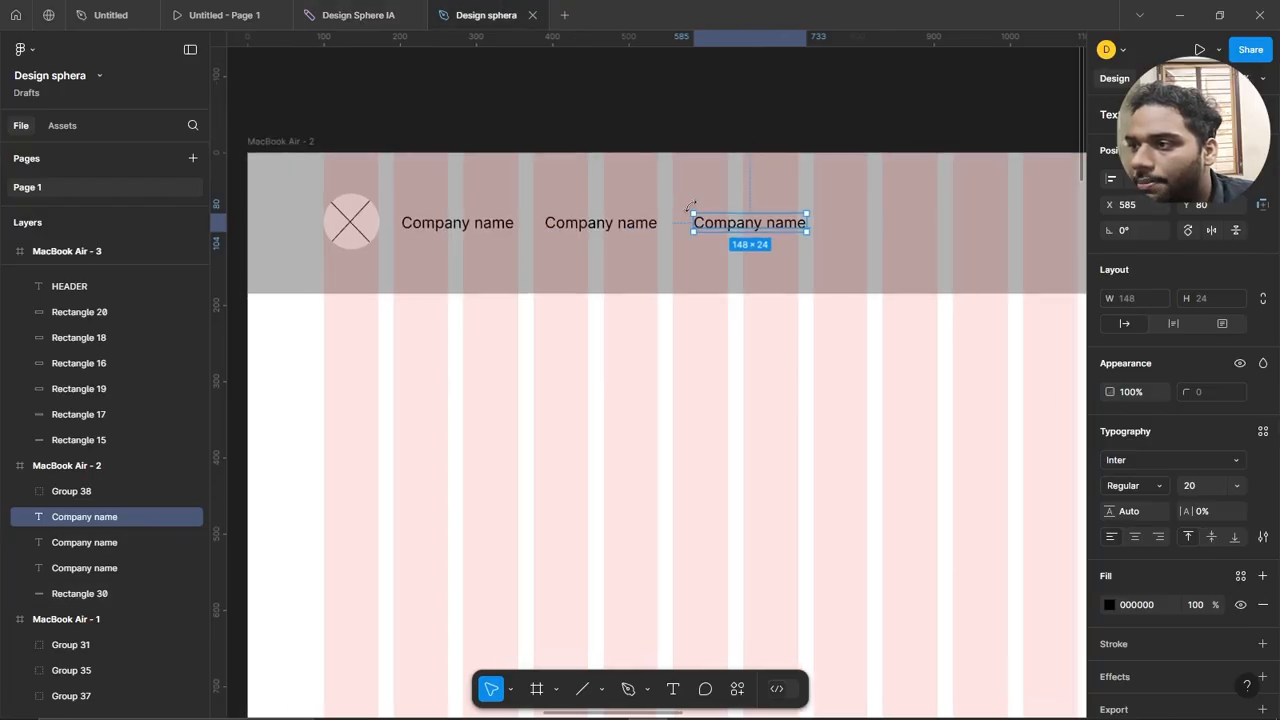
Add one more copy of the "Company name" text to the header row at X 833, Y 80.
{"action": "scroll", "coordinate": [691, 207], "scroll_direction": "down", "scroll_amount": 1}
{"action": "scroll", "coordinate": [780, 228], "scroll_direction": "up", "scroll_amount": 3}
{"action": "scroll", "coordinate": [647, 212], "scroll_direction": "down", "scroll_amount": 2}
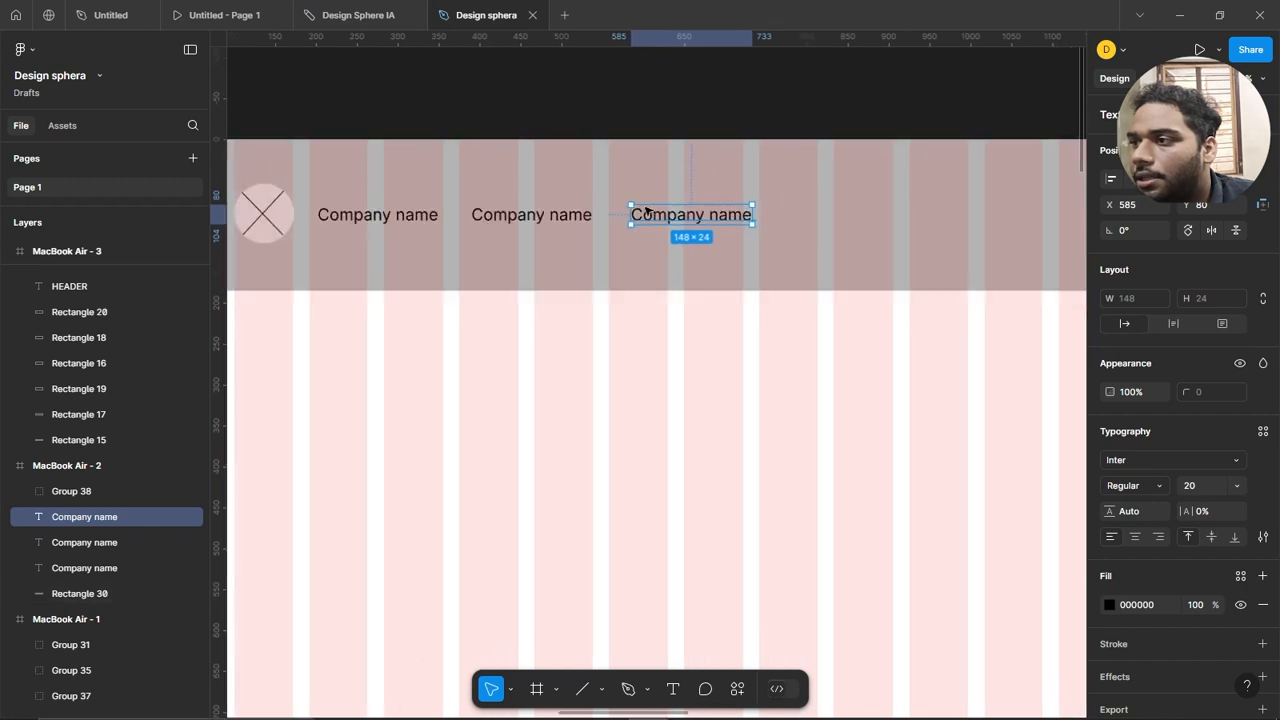
{"action": "scroll", "coordinate": [647, 212], "scroll_direction": "down", "scroll_amount": 1}
{"action": "left_click_drag", "start_coordinate": [662, 214], "coordinate": [853, 222]}
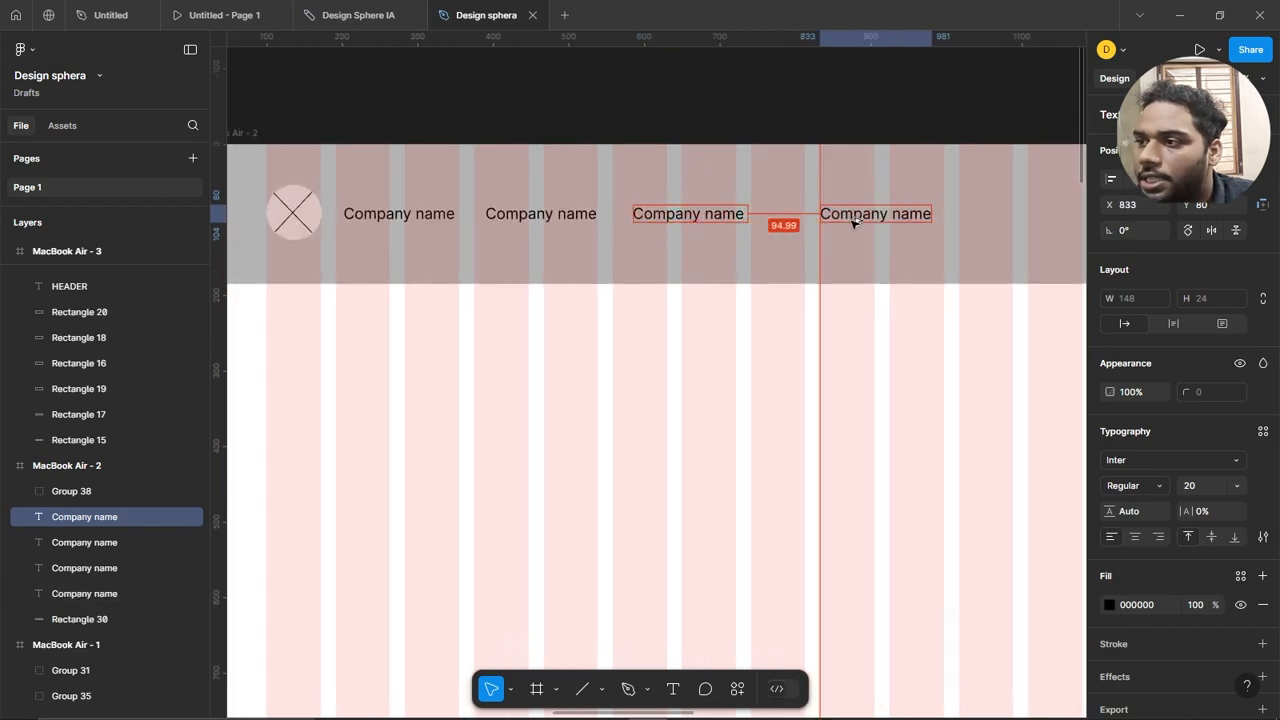
Combine the four "Company name" texts in the header into one horizontal auto layout with even spacing.
{"action": "left_click", "coordinate": [714, 213], "text": "shift"}
{"action": "left_click", "coordinate": [523, 218], "text": "shift"}
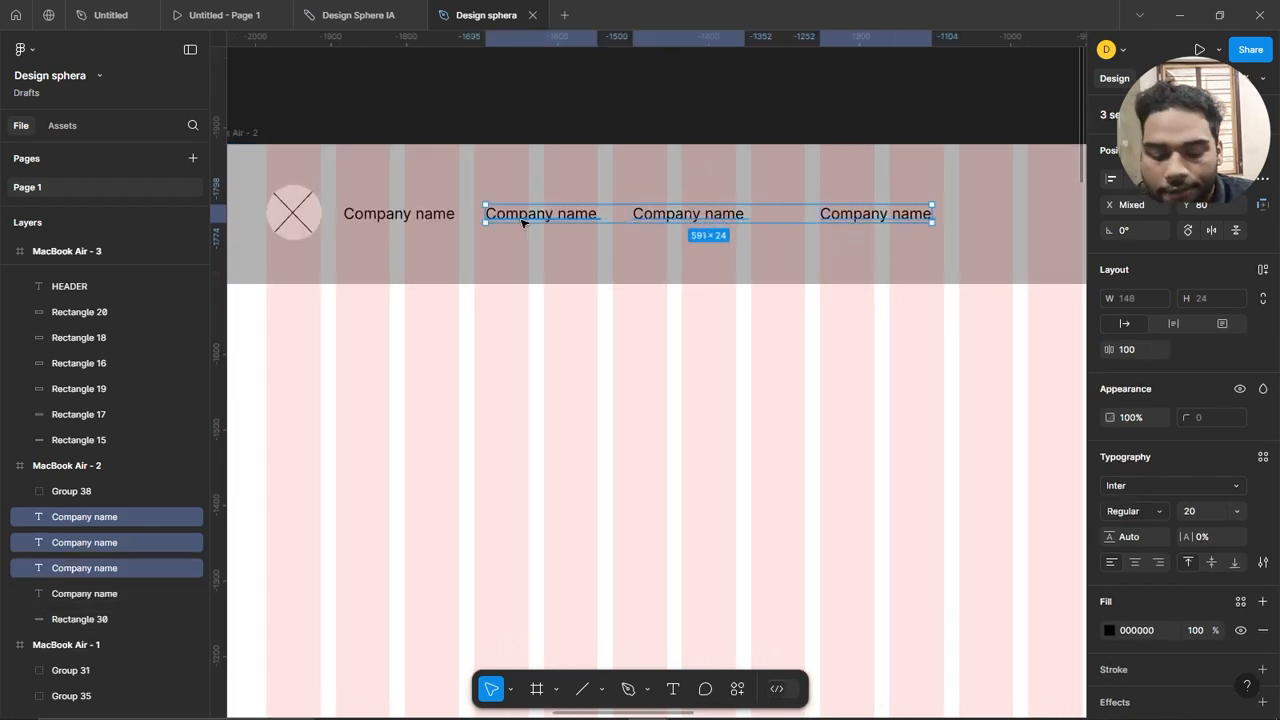
{"action": "left_click", "coordinate": [401, 222], "text": "shift"}
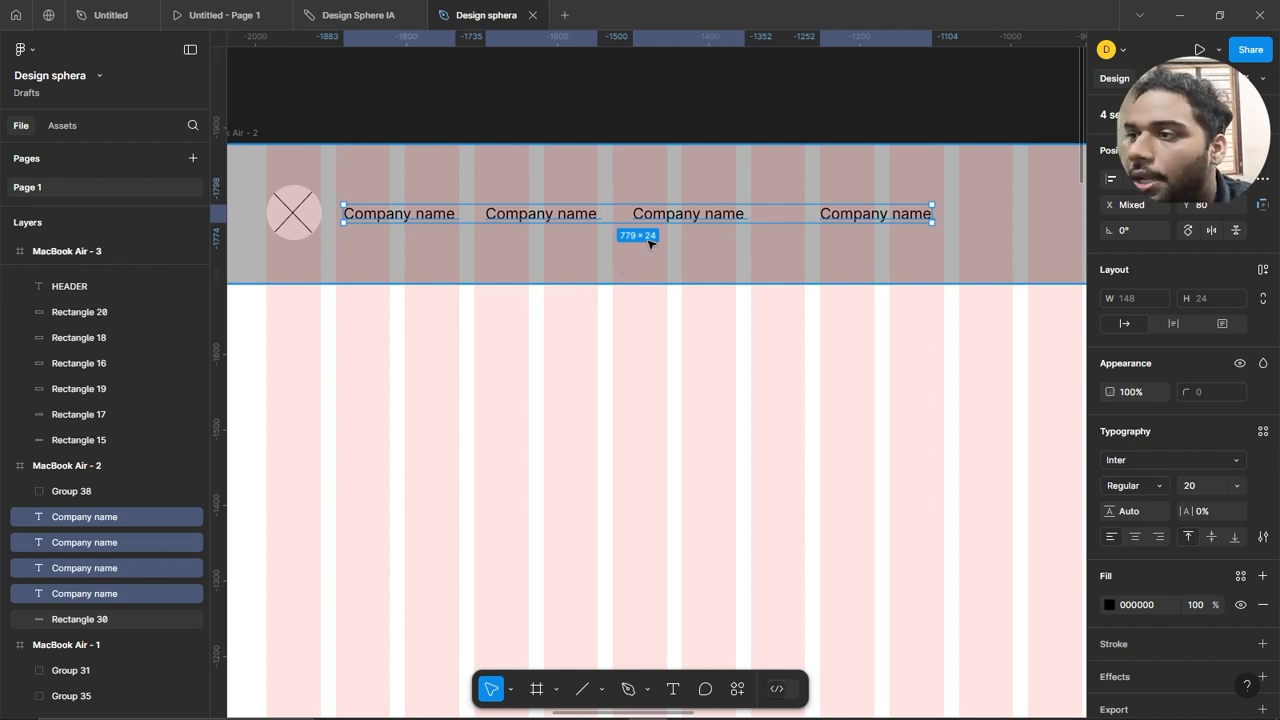
{"action": "key", "text": "shift+a"}
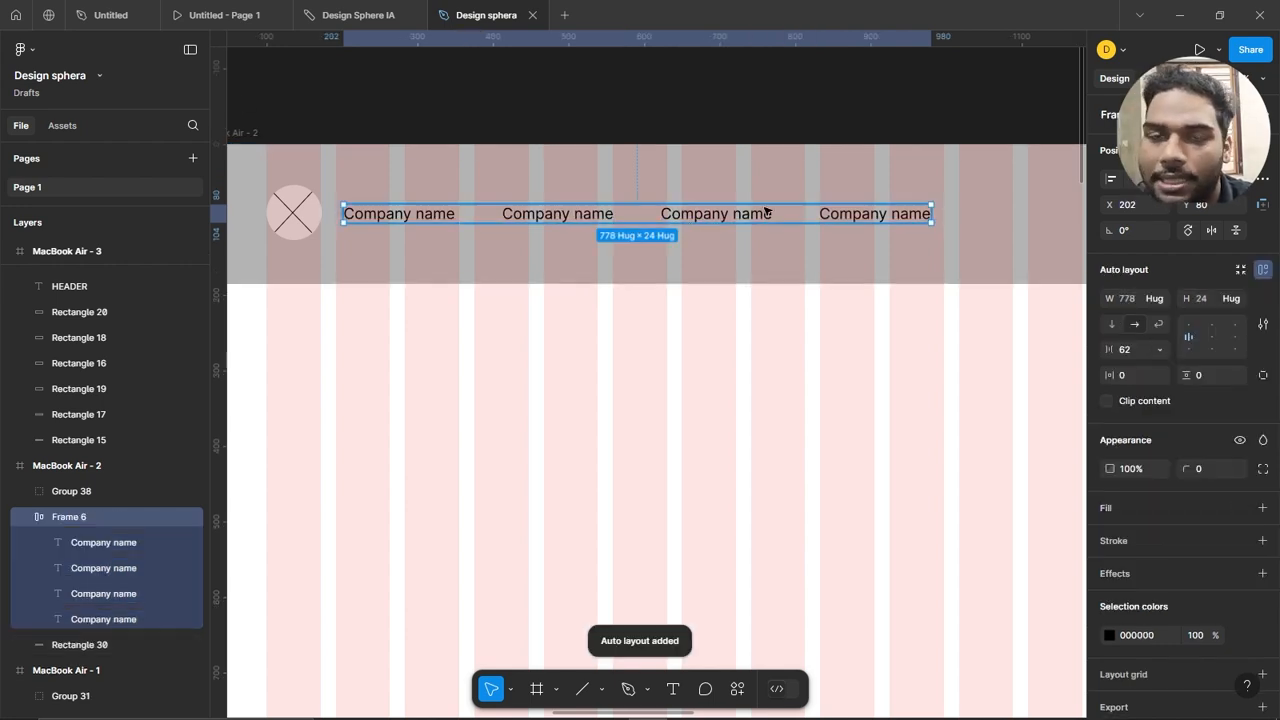
{"action": "scroll", "coordinate": [749, 243], "scroll_direction": "down", "scroll_amount": 5}
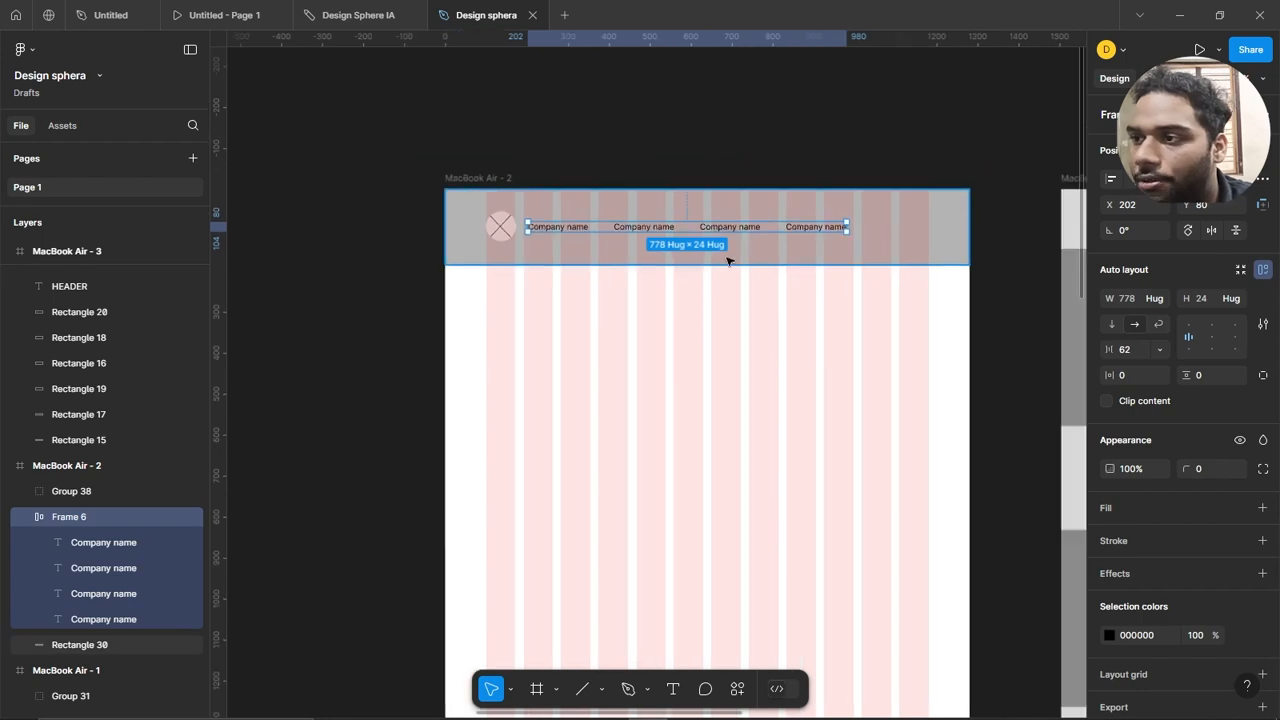
{"action": "left_click", "coordinate": [752, 130]}
Examine the header navigation and hero section of the finished wireframe on MacBook Air - 1.
{"action": "scroll", "coordinate": [752, 130], "scroll_direction": "down", "scroll_amount": 5}
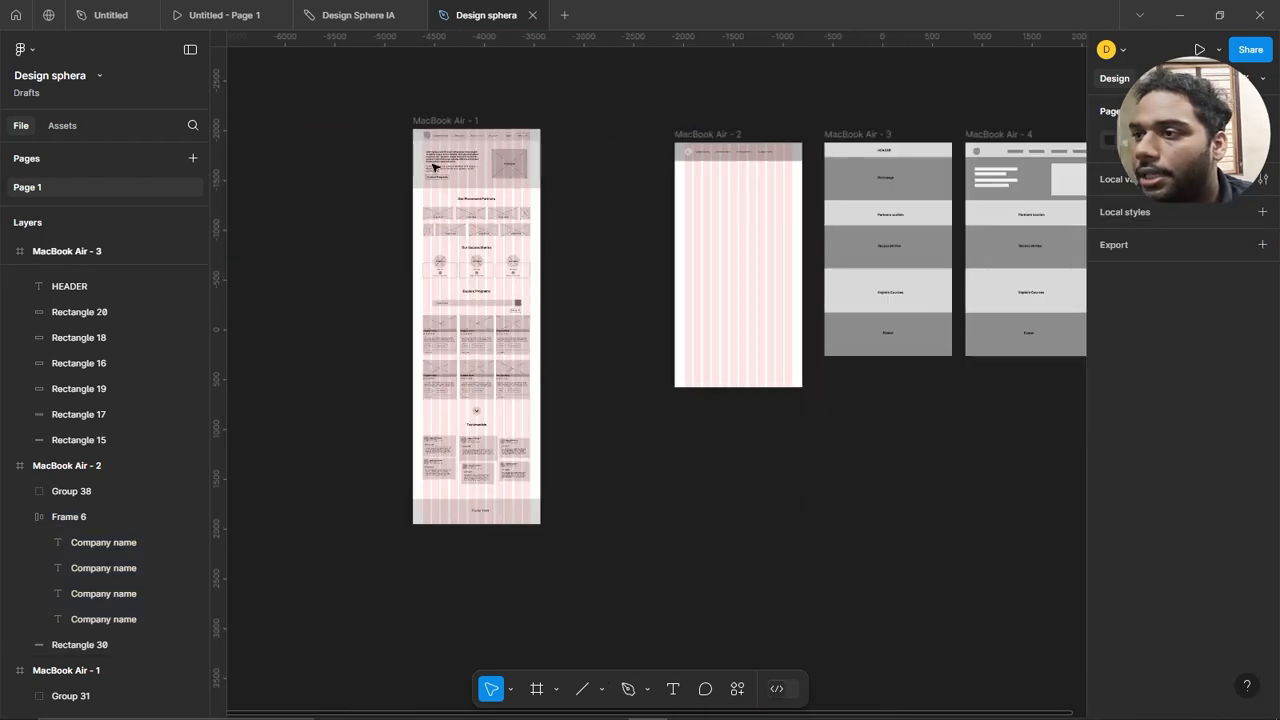
{"action": "scroll", "coordinate": [480, 131], "scroll_direction": "up", "scroll_amount": 5}
{"action": "scroll", "coordinate": [512, 132], "scroll_direction": "up", "scroll_amount": 3}
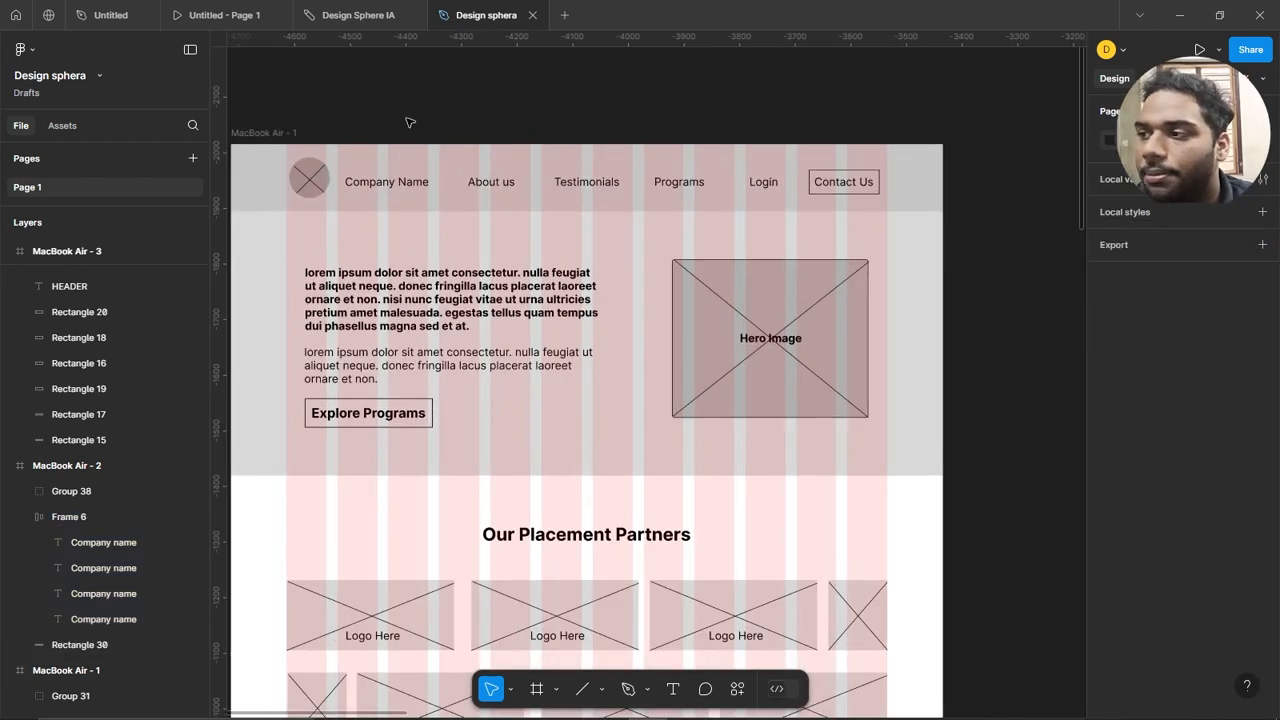
{"action": "scroll", "coordinate": [320, 110], "scroll_direction": "up", "scroll_amount": 2}
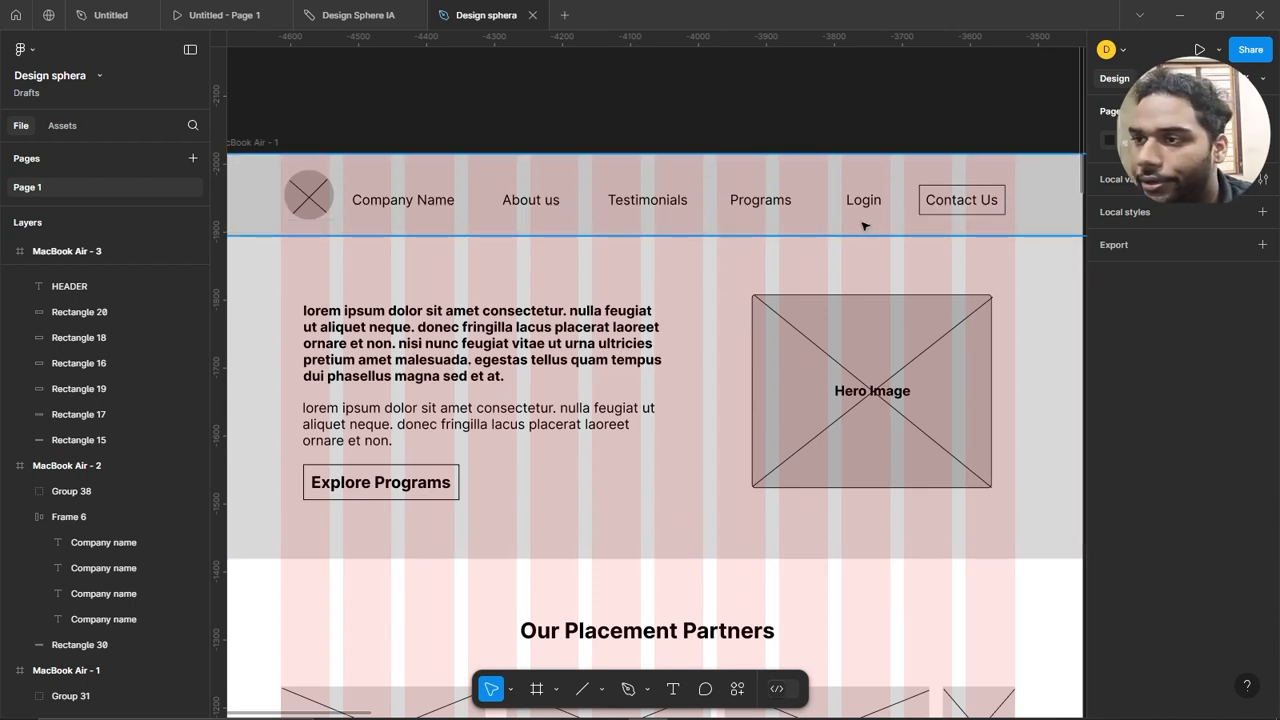
{"action": "scroll", "coordinate": [860, 215], "scroll_direction": "down", "scroll_amount": 4}
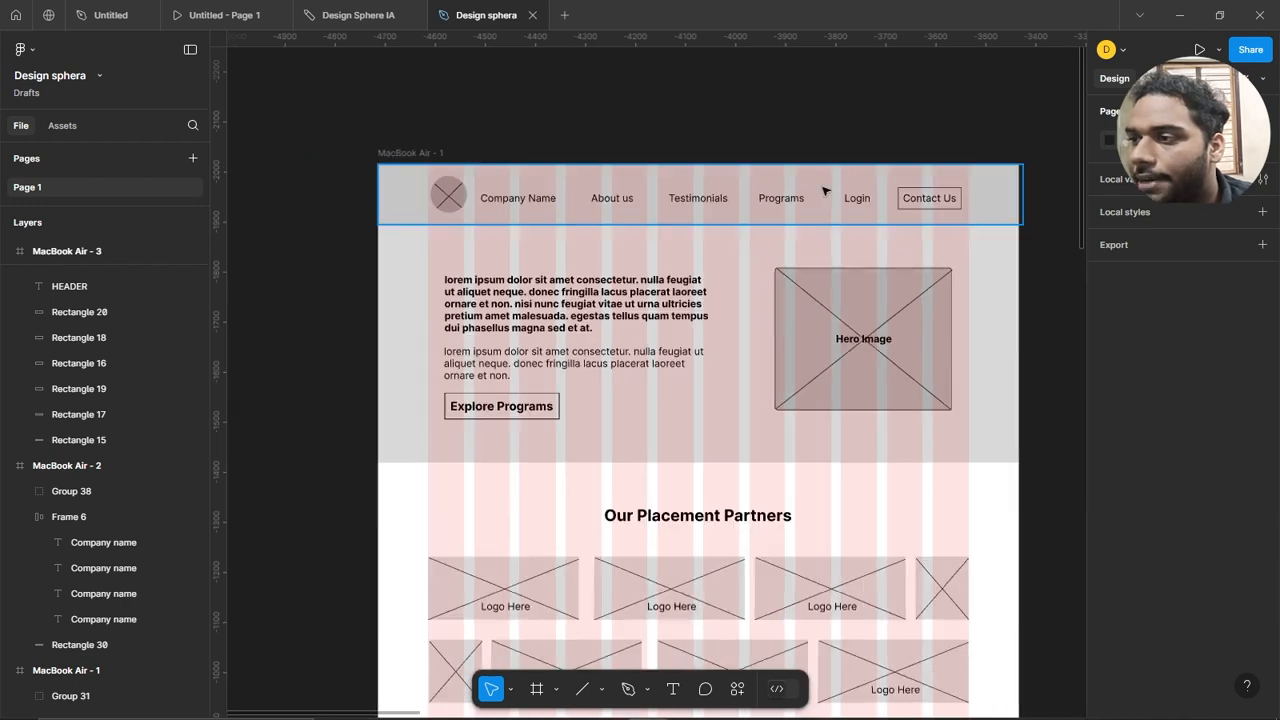
{"action": "left_click_drag", "start_coordinate": [1003, 308], "coordinate": [846, 249]}
{"action": "scroll", "coordinate": [450, 204], "scroll_direction": "up", "scroll_amount": 4}
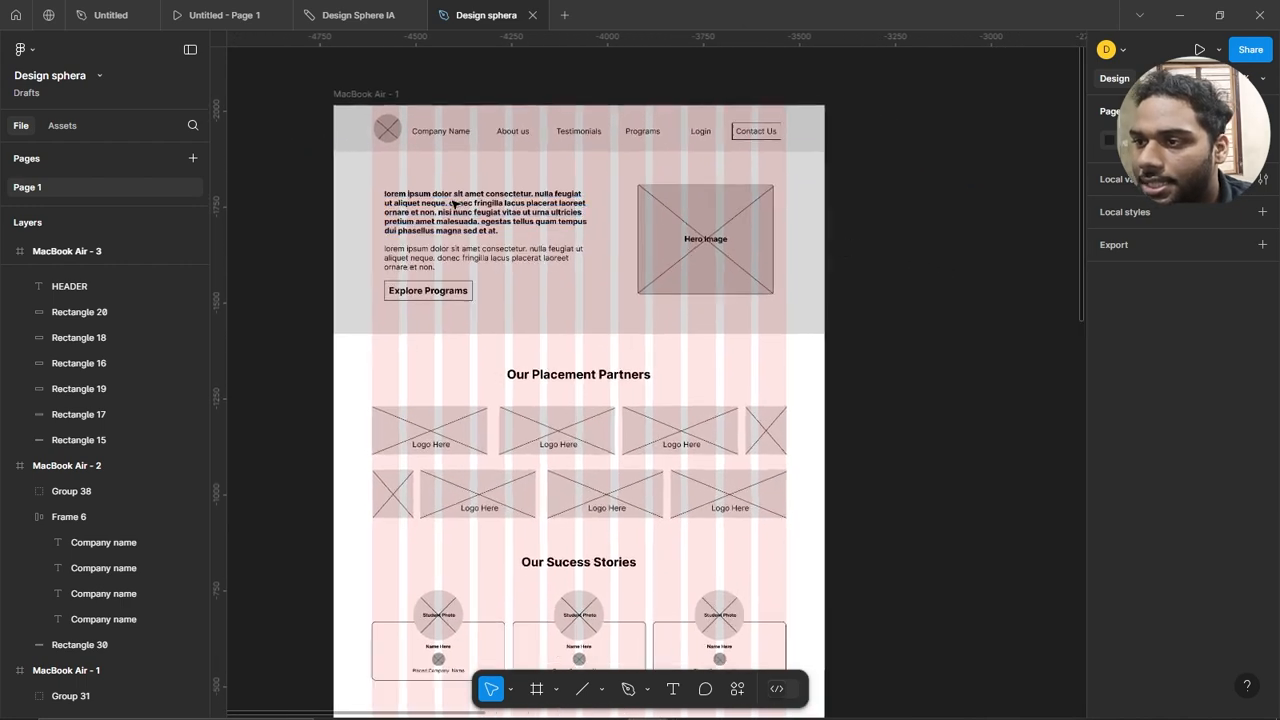
Compare the MacBook Air - 2 frame with the page sections of the finished MacBook Air - 1 wireframe.
{"action": "scroll", "coordinate": [370, 206], "scroll_direction": "down", "scroll_amount": 8}
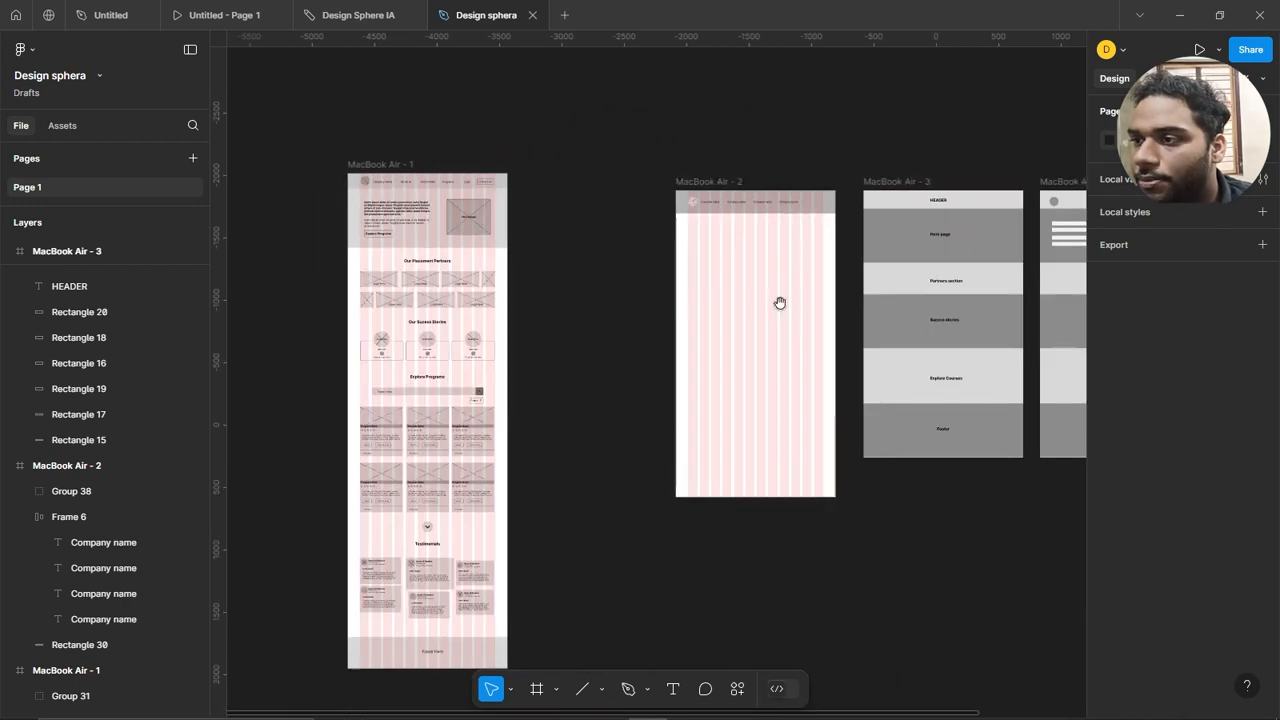
{"action": "left_click_drag", "start_coordinate": [777, 300], "coordinate": [680, 348]}
{"action": "scroll", "coordinate": [680, 348], "scroll_direction": "up", "scroll_amount": 4}
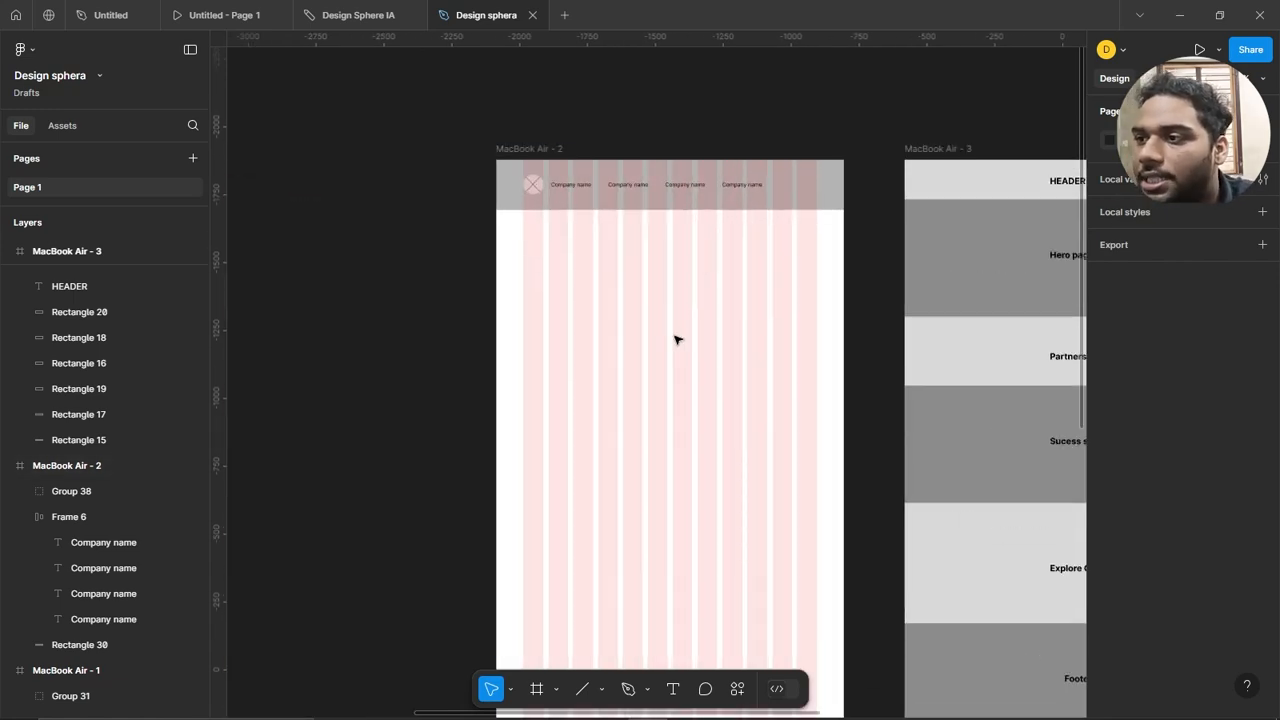
{"action": "scroll", "coordinate": [700, 310], "scroll_direction": "down", "scroll_amount": 6}
{"action": "scroll", "coordinate": [519, 305], "scroll_direction": "up", "scroll_amount": 4}
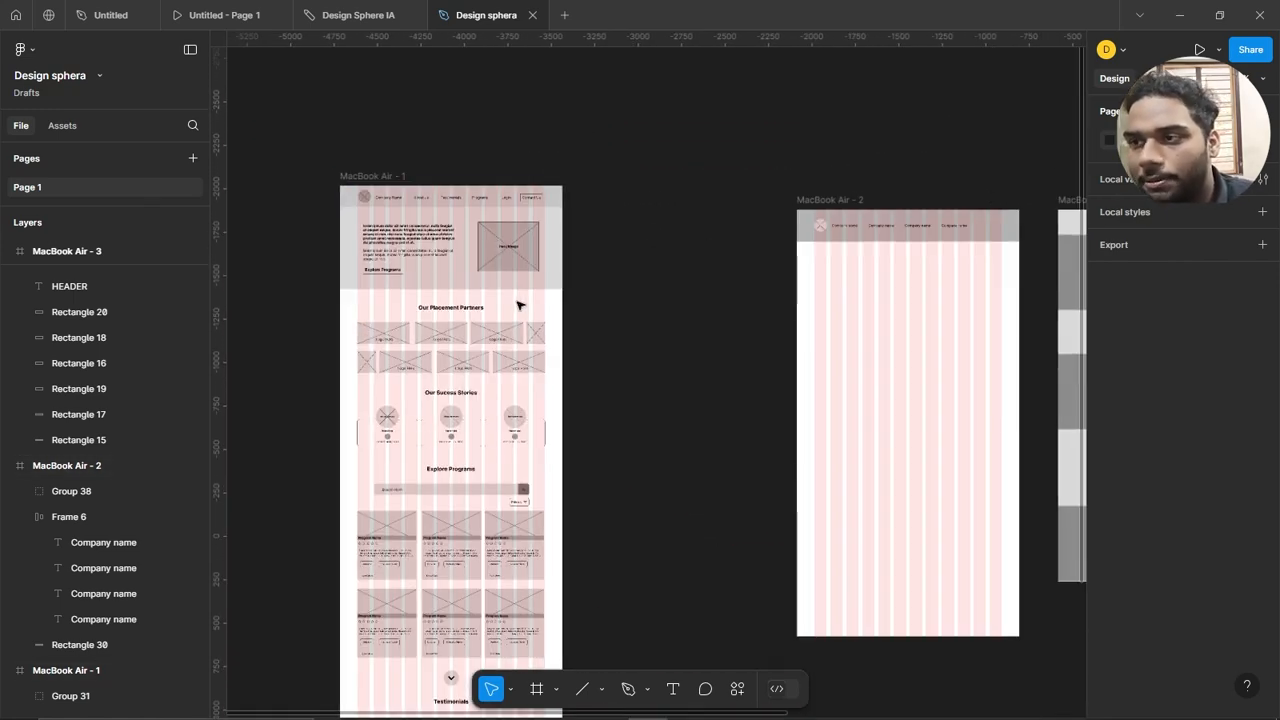
{"action": "scroll", "coordinate": [421, 296], "scroll_direction": "up", "scroll_amount": 3}
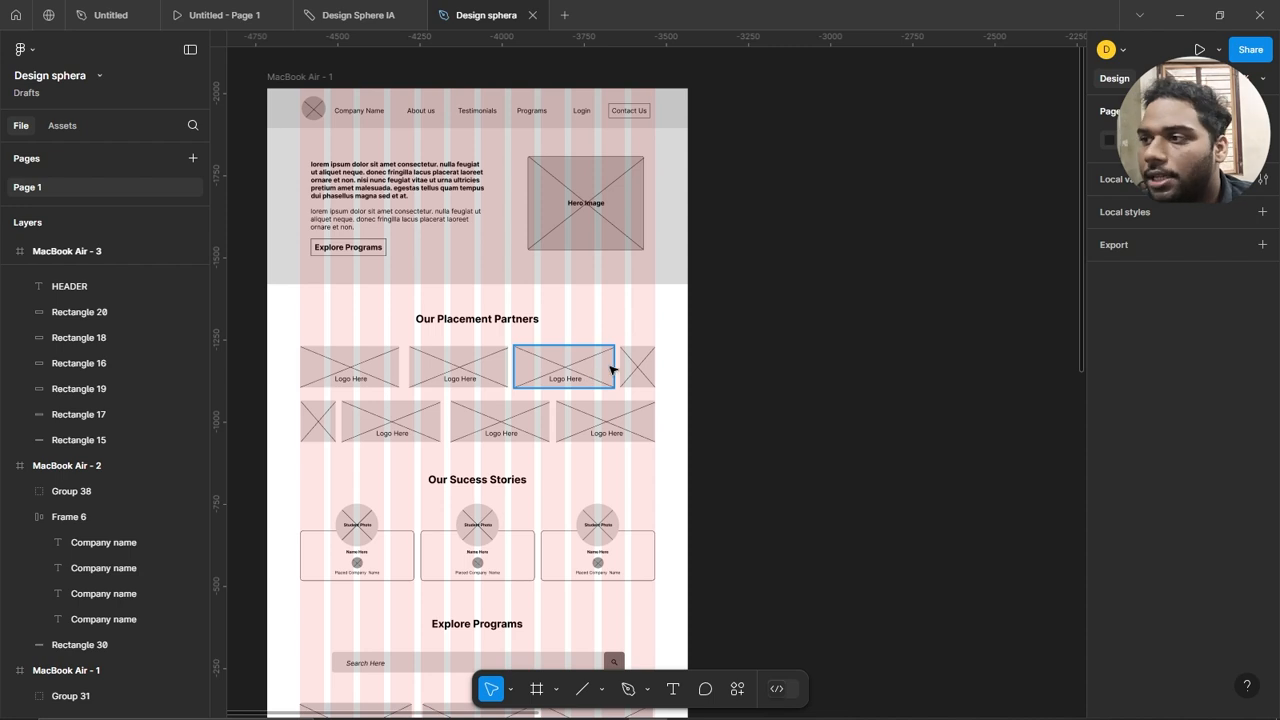
{"action": "scroll", "coordinate": [613, 370], "scroll_direction": "down", "scroll_amount": 5}
{"action": "left_click_drag", "start_coordinate": [746, 274], "coordinate": [300, 292]}
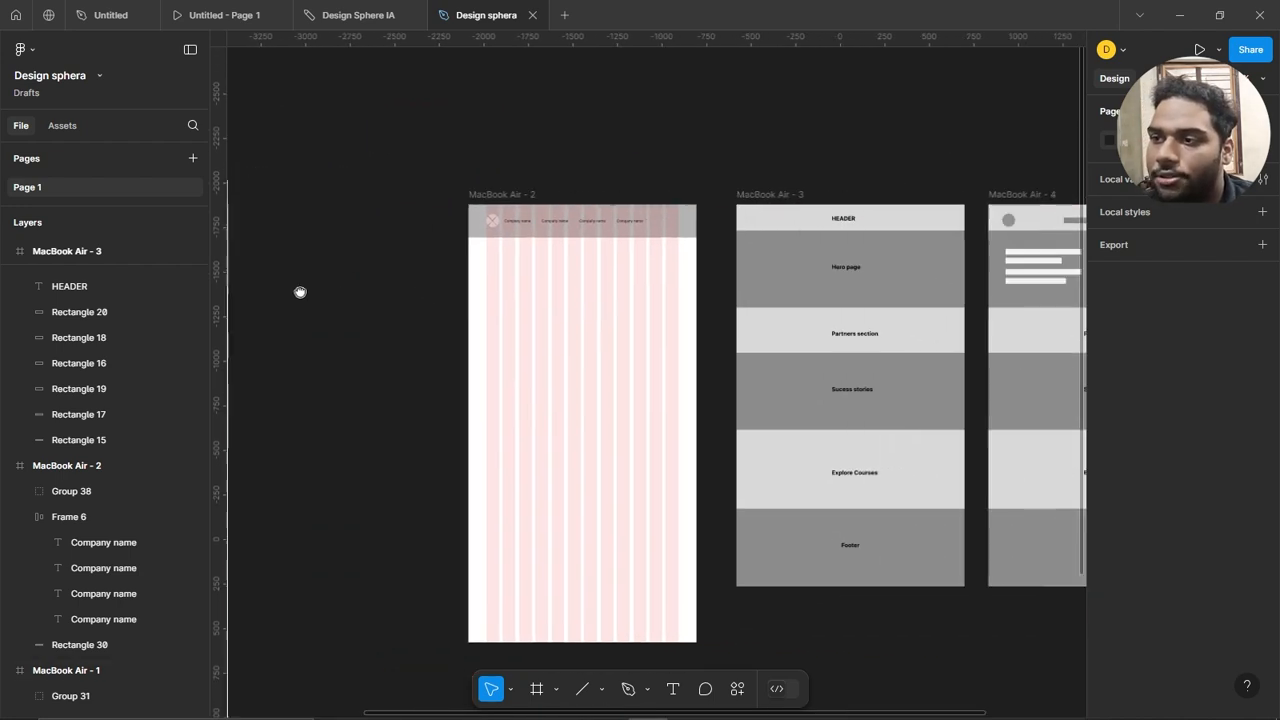
{"action": "scroll", "coordinate": [600, 362], "scroll_direction": "up", "scroll_amount": 5}
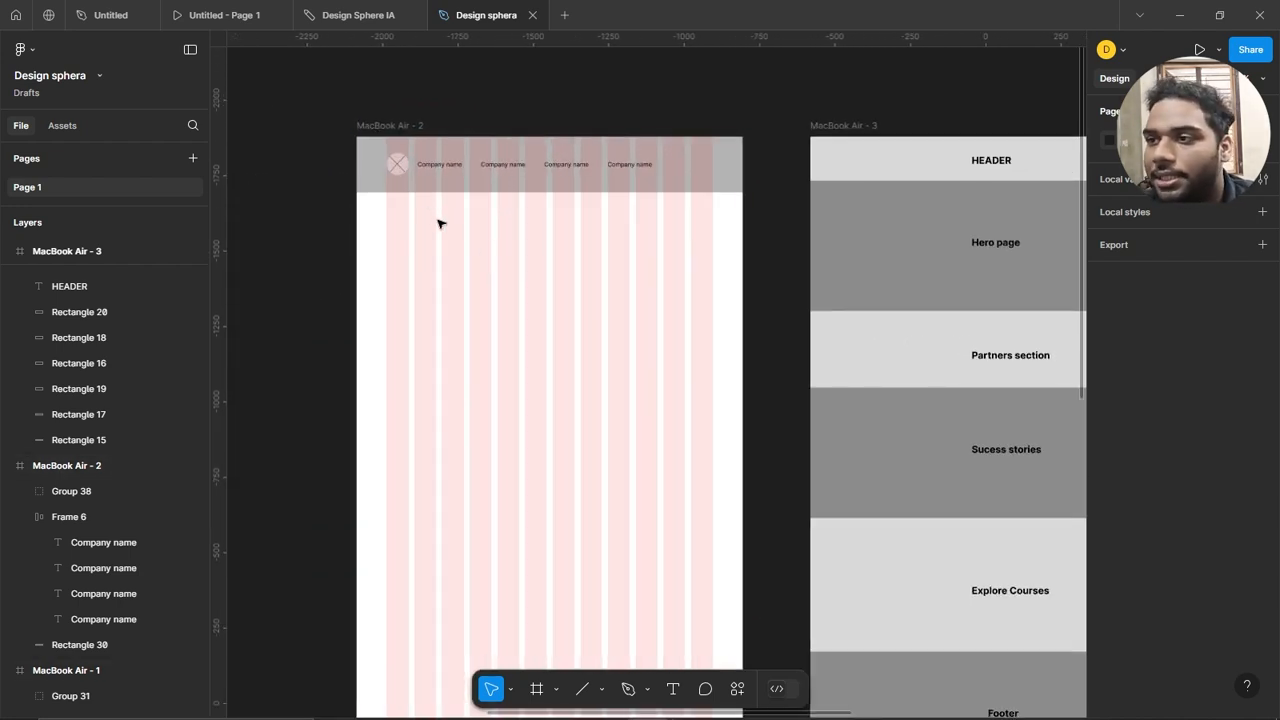
Draw a text box about 642 by 267 below the header of MacBook Air - 2, starting at the first grid column, containing "D".
{"action": "scroll", "coordinate": [438, 223], "scroll_direction": "up", "scroll_amount": 4}
{"action": "left_click_drag", "start_coordinate": [446, 283], "coordinate": [498, 281]}
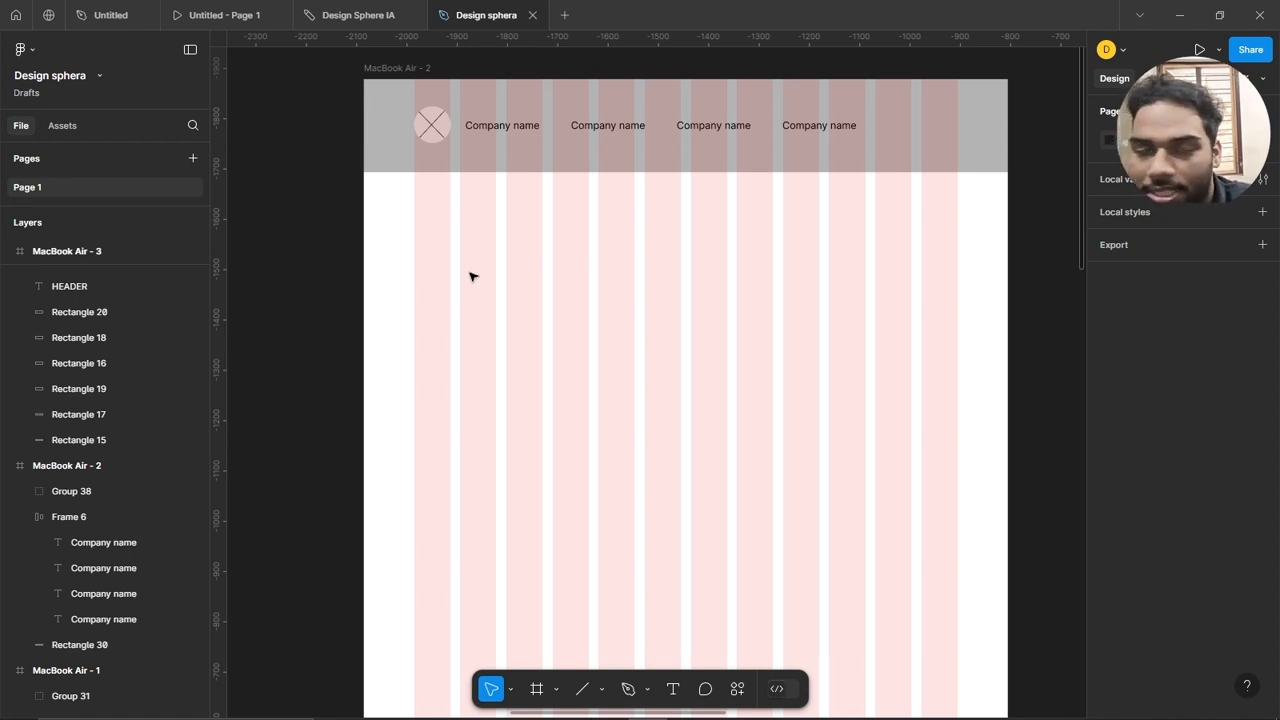
{"action": "key", "text": "t"}
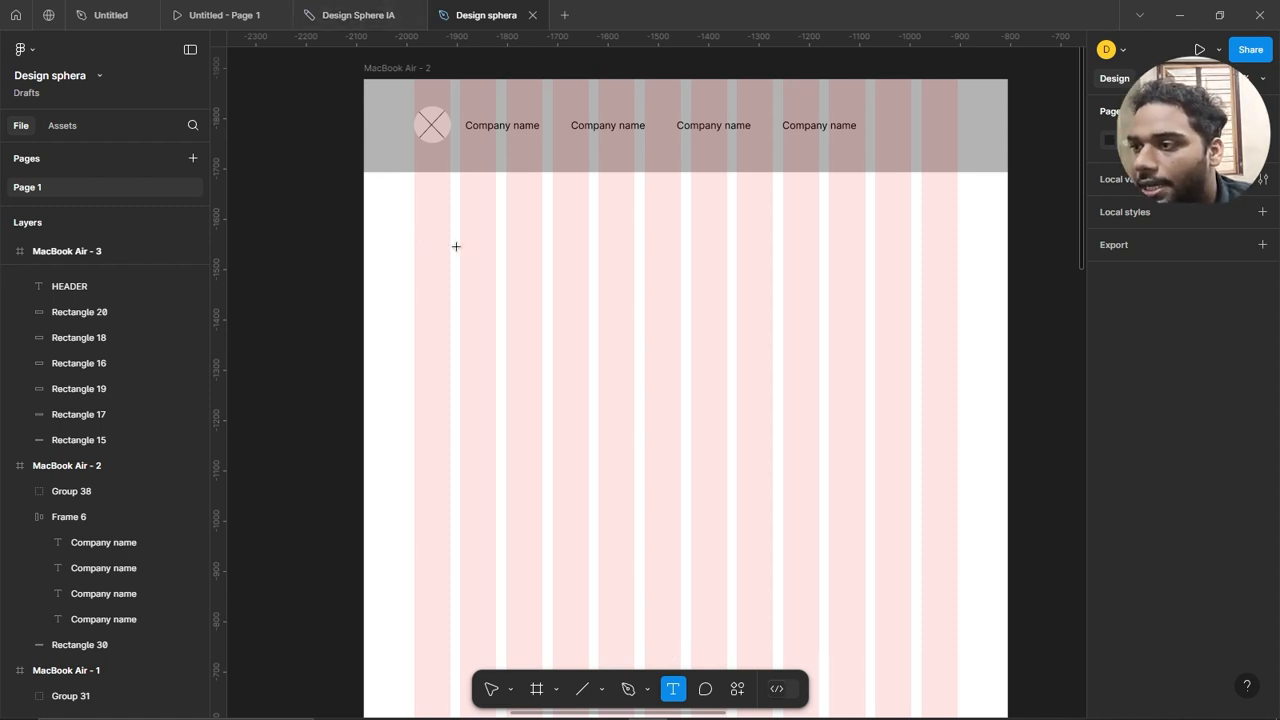
{"action": "mouse_move", "coordinate": [414, 233]}
{"action": "left_mouse_down"}
{"action": "mouse_move", "coordinate": [714, 380]}
{"action": "mouse_move", "coordinate": [735, 367]}
{"action": "left_mouse_up"}
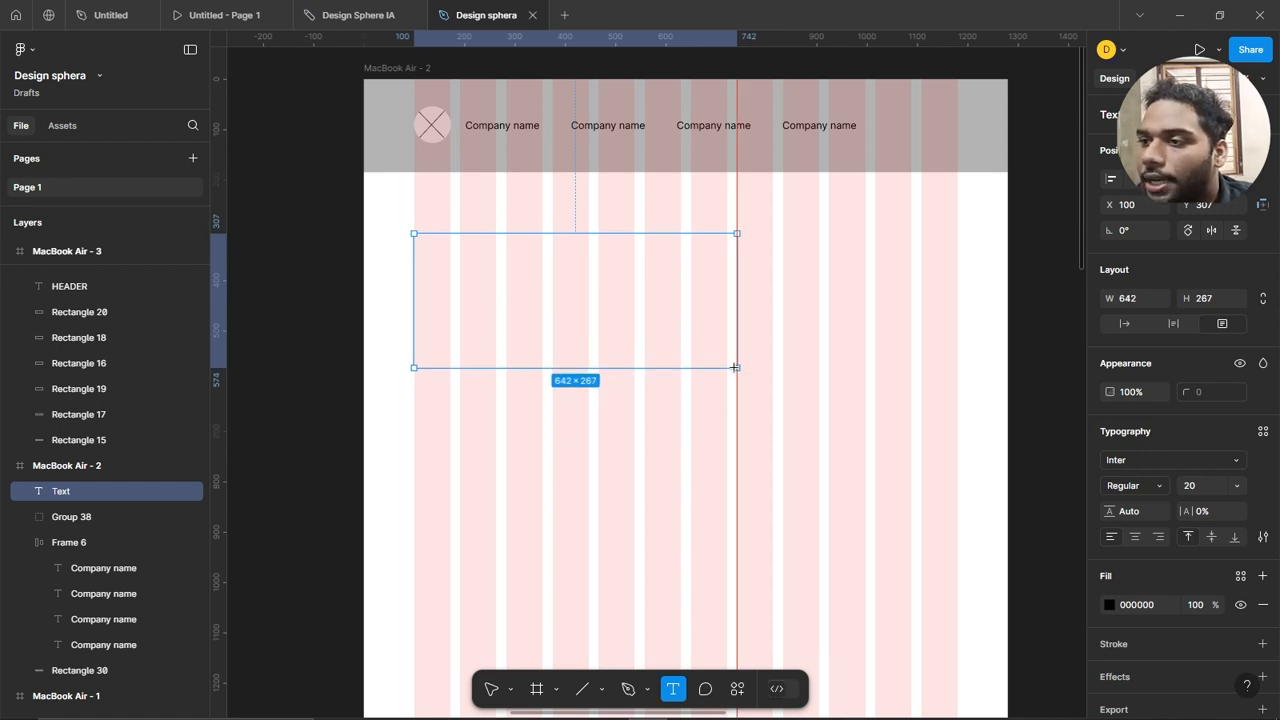
{"action": "left_click_drag", "start_coordinate": [736, 368], "coordinate": [736, 368]}
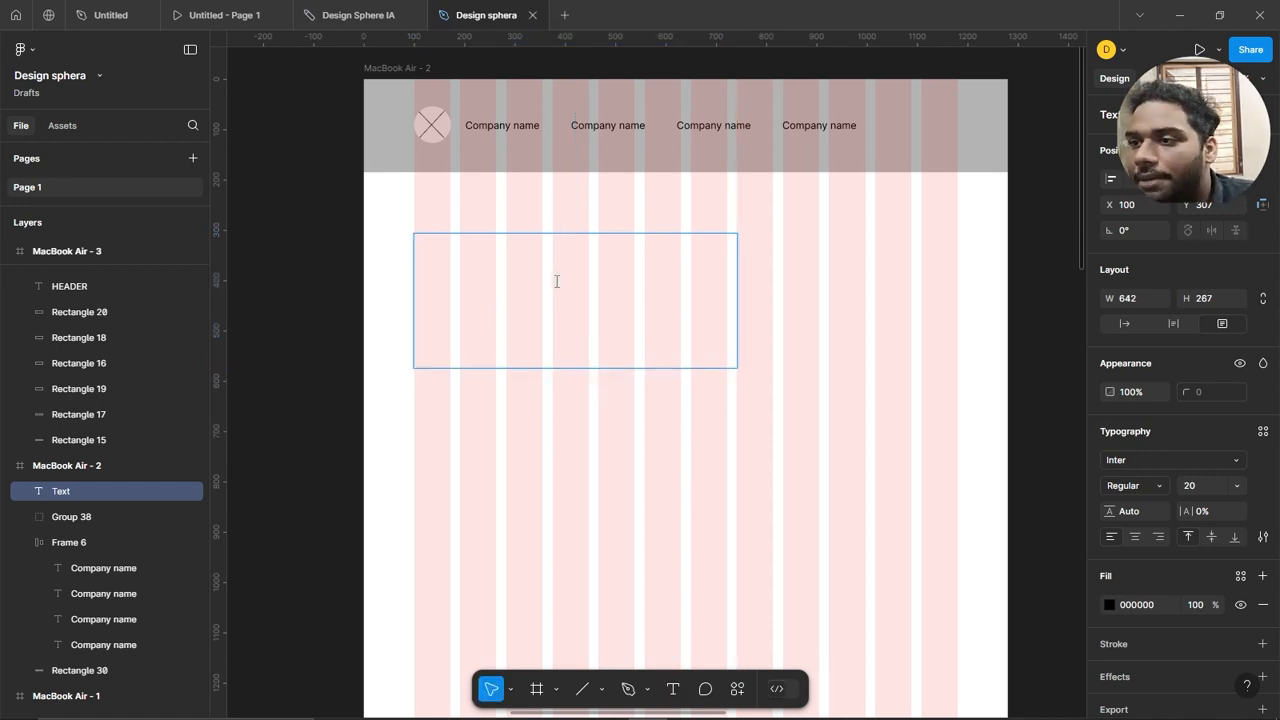
{"action": "type", "text": "D"}
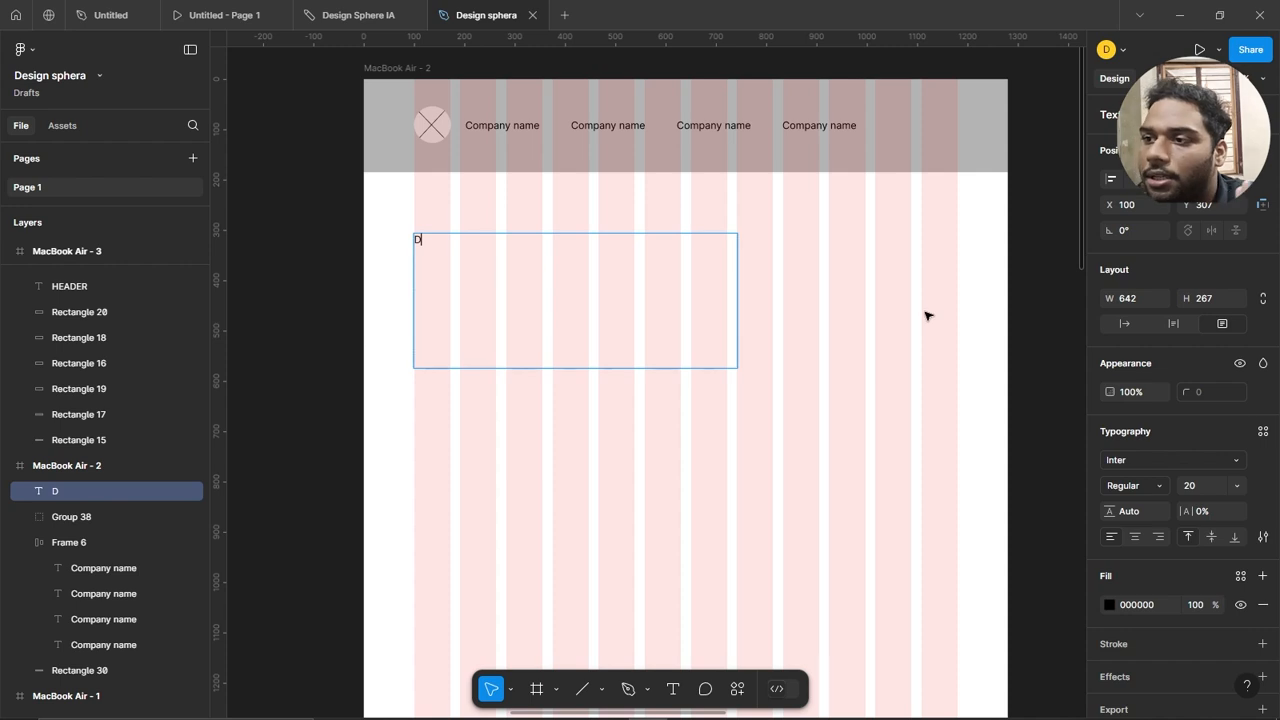
{"action": "key", "text": "Escape"}
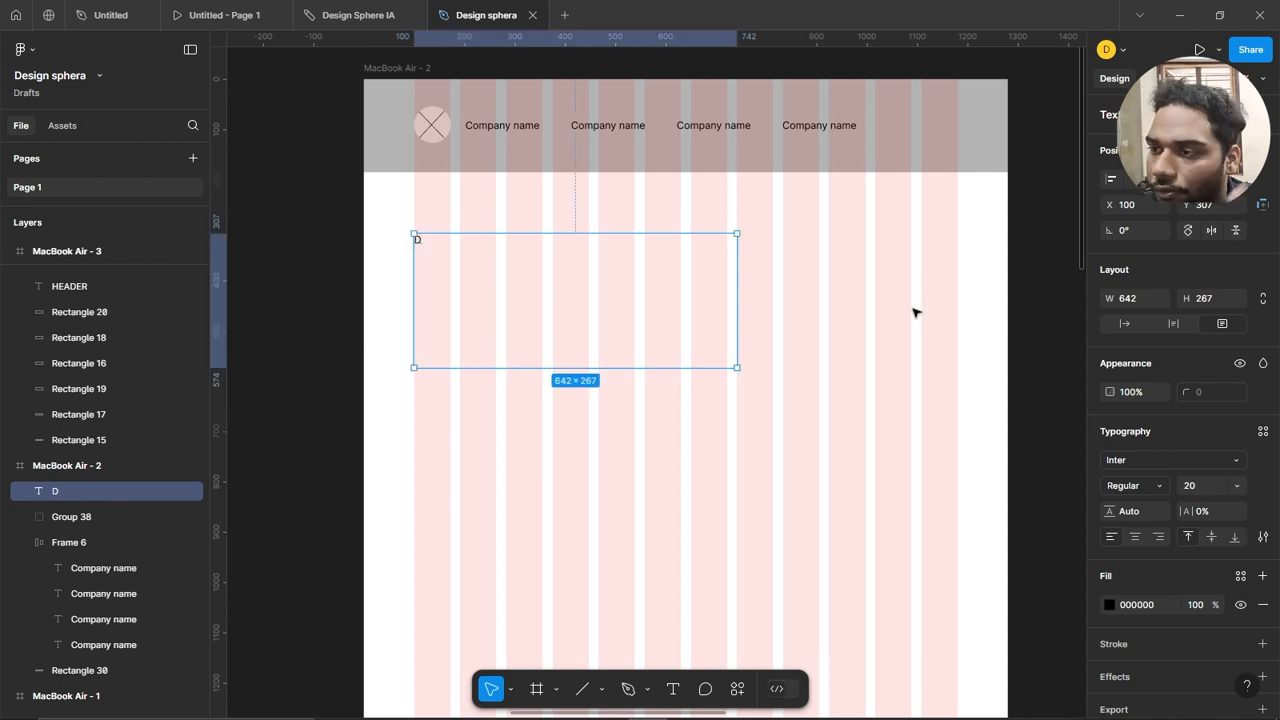
Fill the text box with auto-generated placeholder text sized to its frame using the Lorem Ipsum plugin.
{"action": "right_click", "coordinate": [613, 281]}
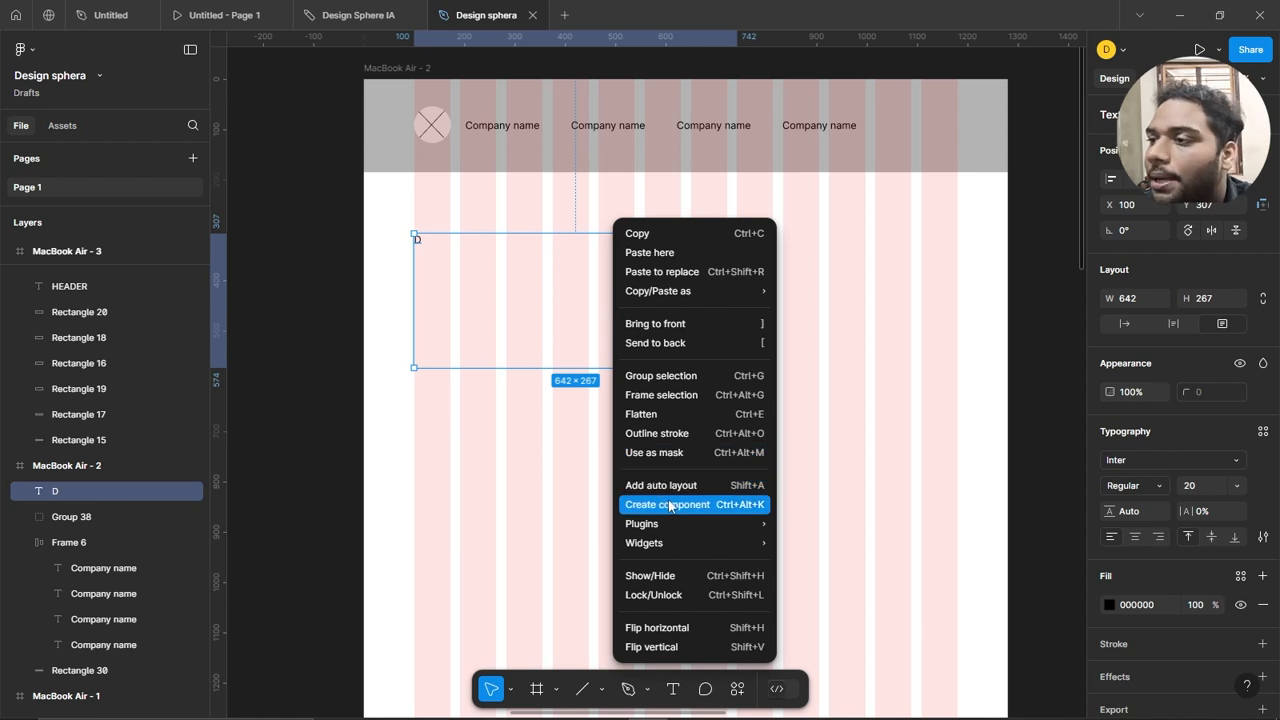
{"action": "mouse_move", "coordinate": [694, 525]}
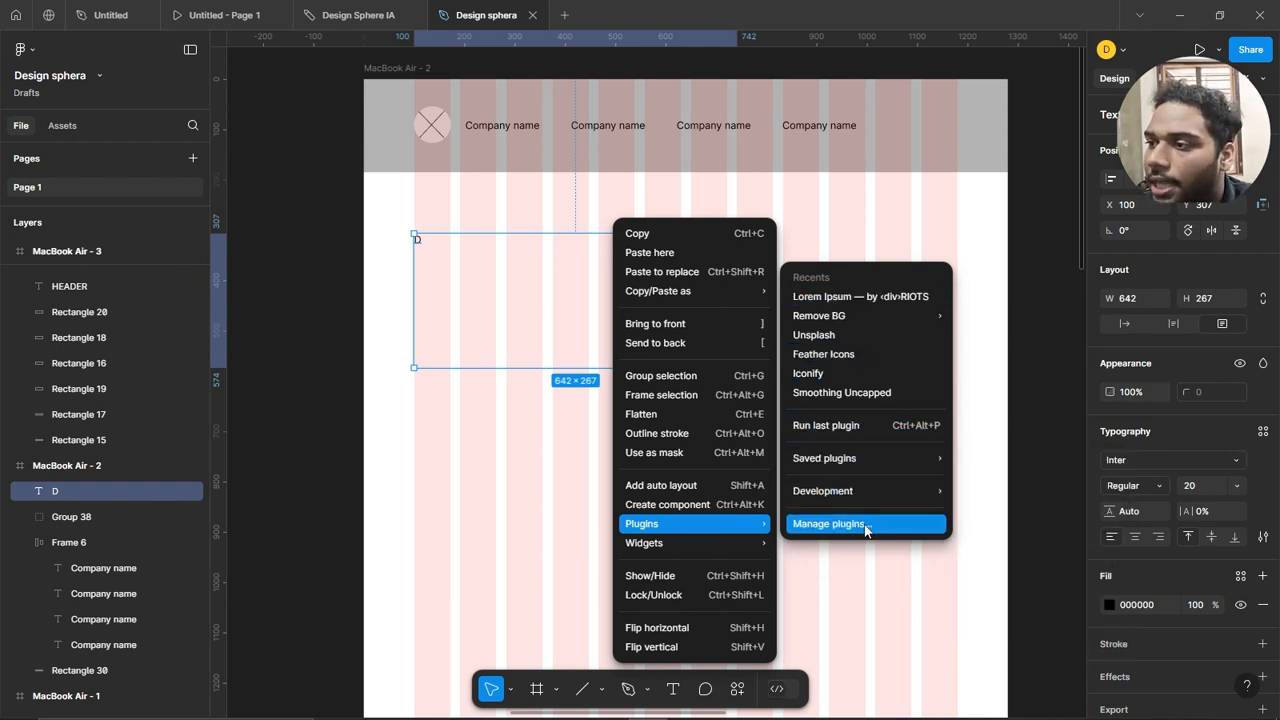
{"action": "left_click", "coordinate": [820, 298]}
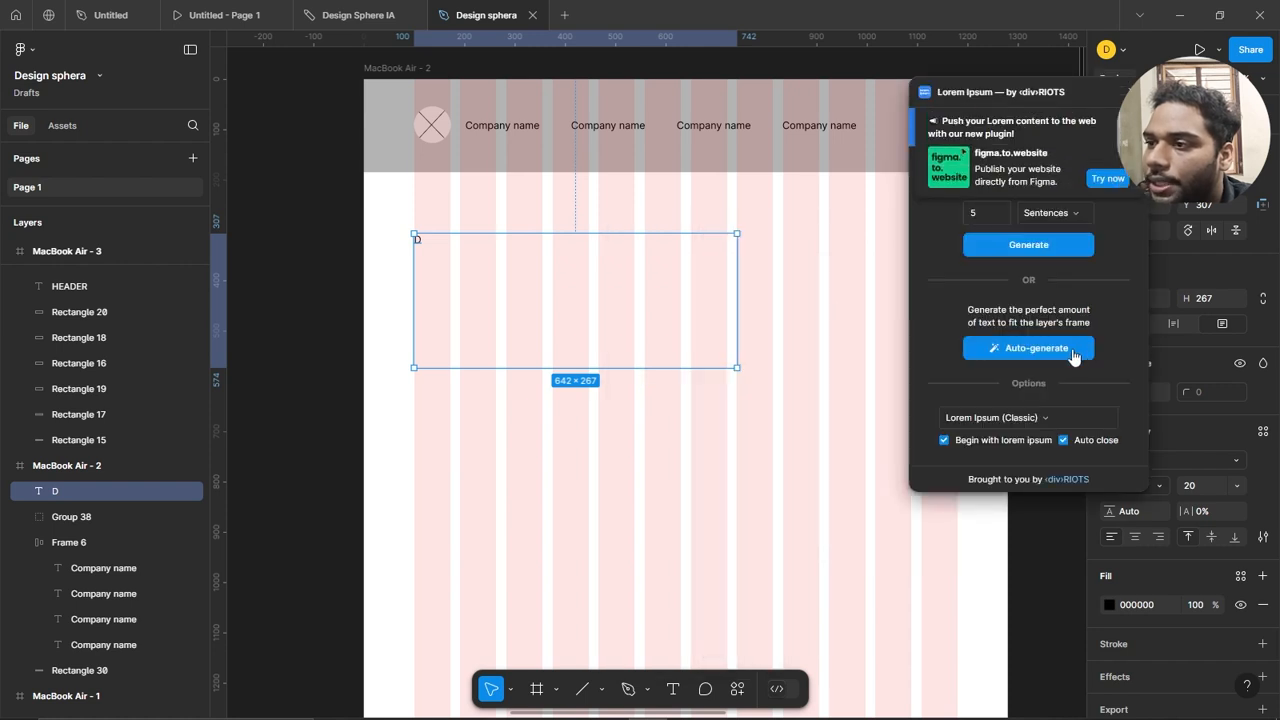
{"action": "left_click", "coordinate": [1036, 348]}
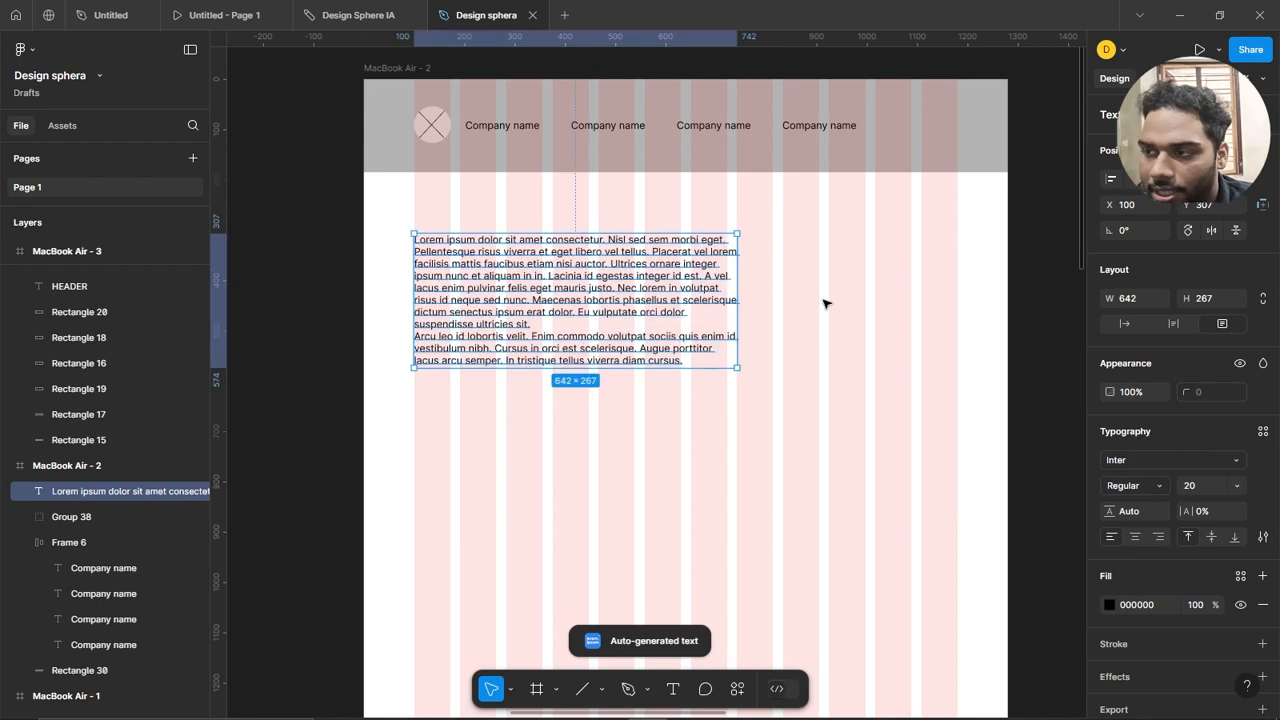
Draw an image placeholder rectangle beside the paragraph, matching its height and ending at the last grid column.
{"action": "scroll", "coordinate": [808, 306], "scroll_direction": "down", "scroll_amount": 3}
{"action": "left_click_drag", "start_coordinate": [884, 320], "coordinate": [757, 335]}
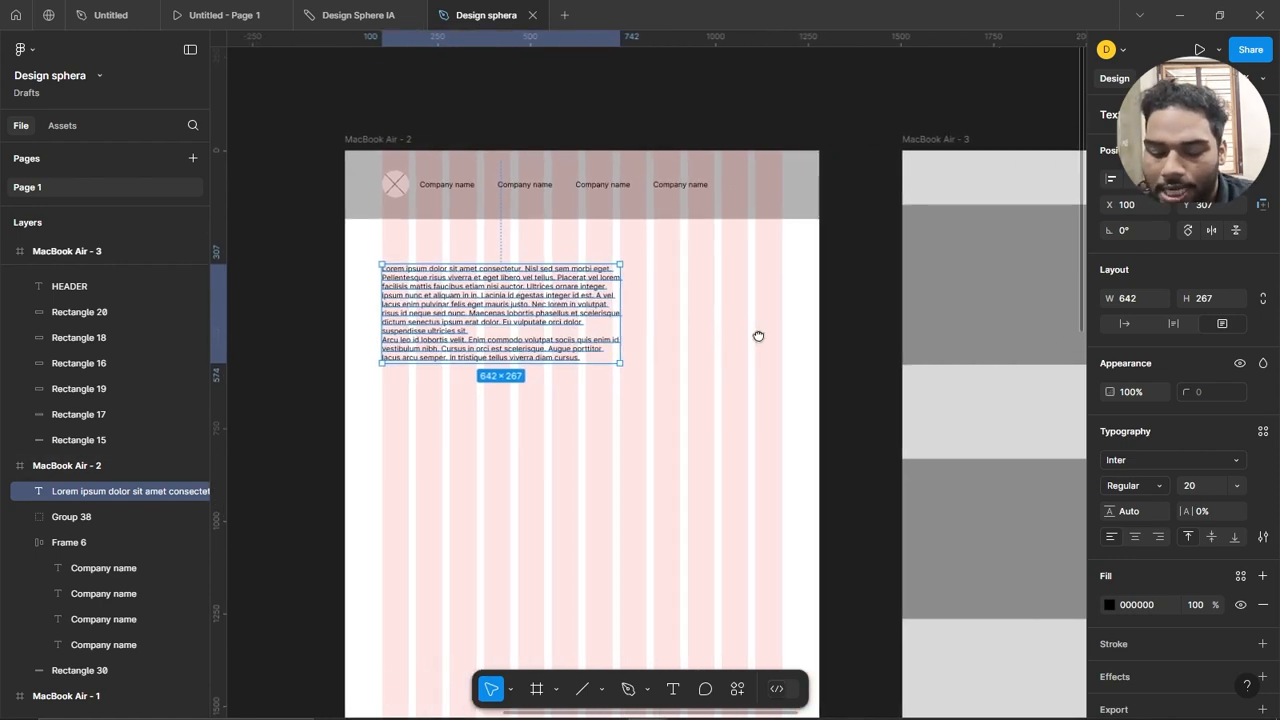
{"action": "scroll", "coordinate": [749, 337], "scroll_direction": "up", "scroll_amount": 4}
{"action": "key", "text": "r"}
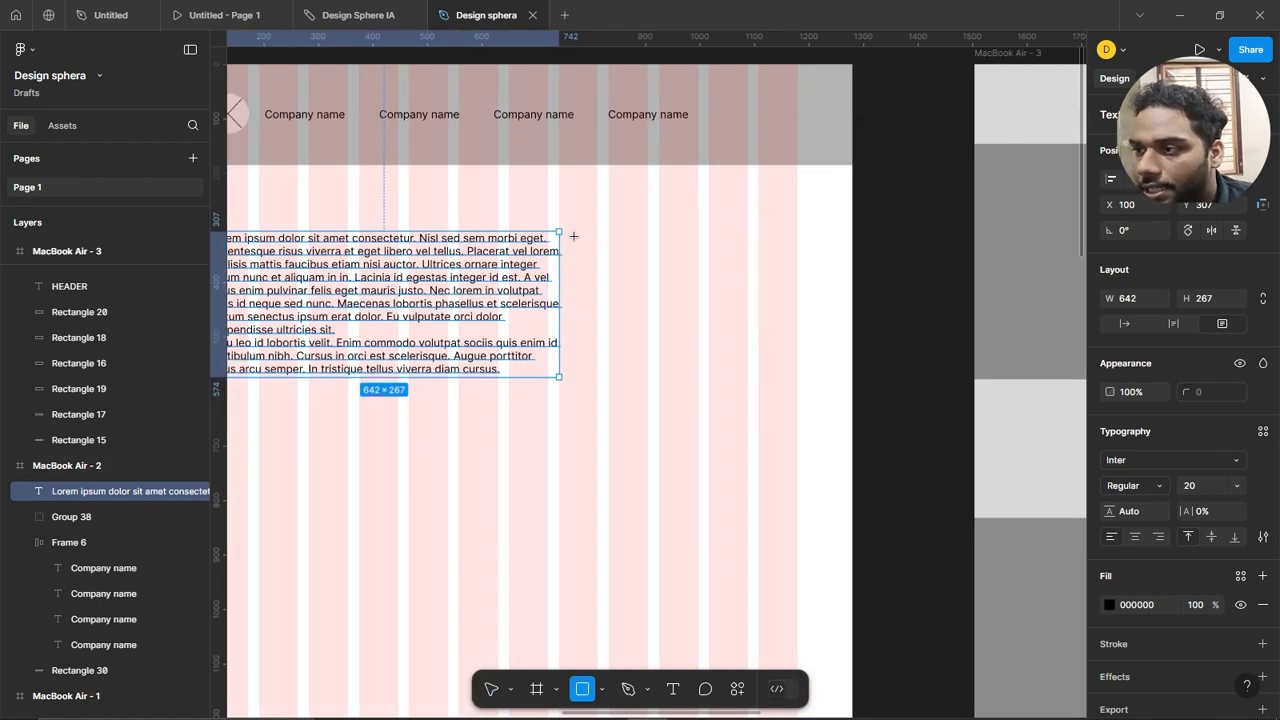
{"action": "mouse_move", "coordinate": [585, 236]}
{"action": "left_mouse_down"}
{"action": "mouse_move", "coordinate": [709, 431]}
{"action": "mouse_move", "coordinate": [771, 451]}
{"action": "mouse_move", "coordinate": [797, 376]}
{"action": "left_mouse_up"}
{"action": "left_click", "coordinate": [852, 298]}
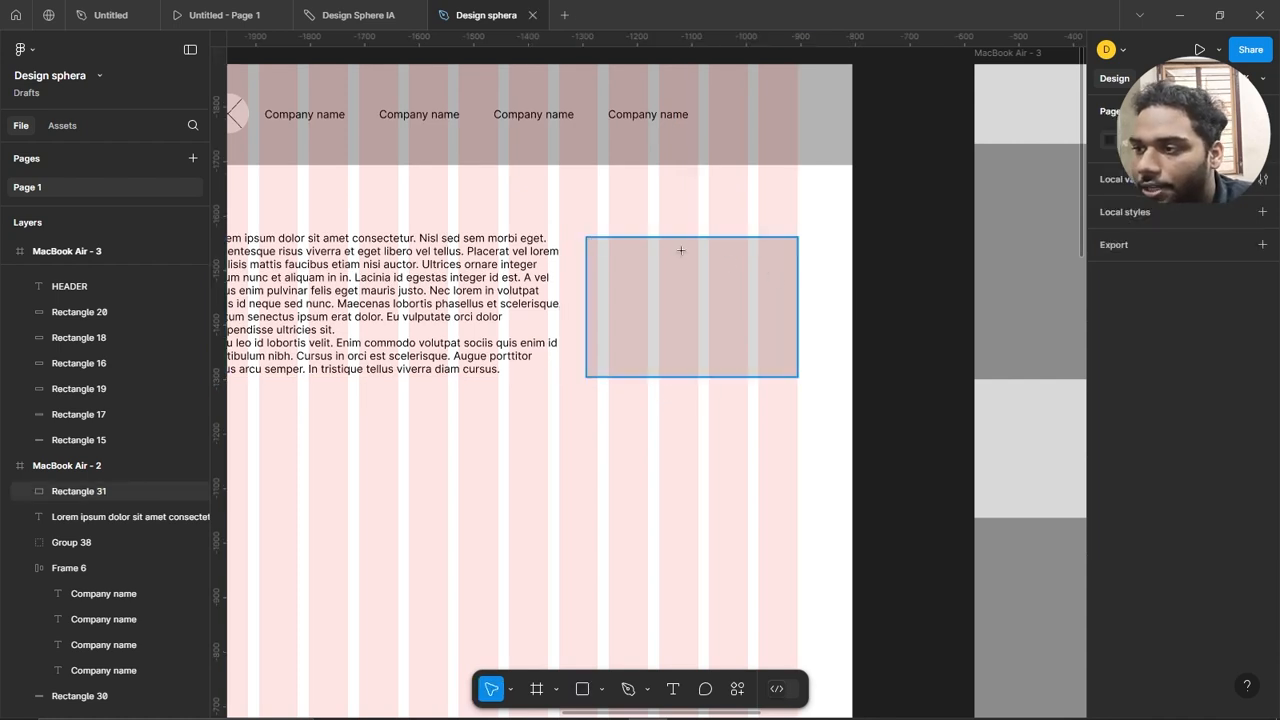
Cross the placeholder rectangle with two diagonal lines running between its opposite corners.
{"action": "key", "text": "l"}
{"action": "left_click_drag", "start_coordinate": [588, 240], "coordinate": [797, 377]}
{"action": "left_click", "coordinate": [837, 298]}
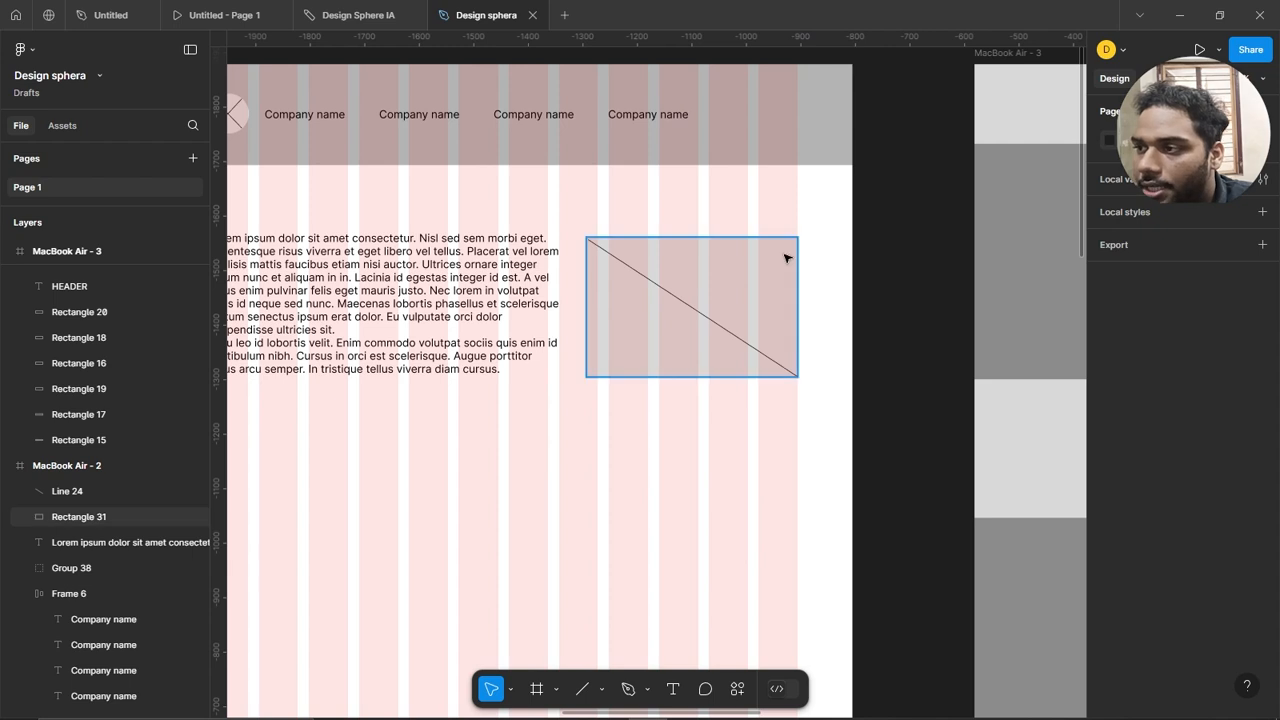
{"action": "key", "text": "l"}
{"action": "left_click_drag", "start_coordinate": [797, 238], "coordinate": [588, 377]}
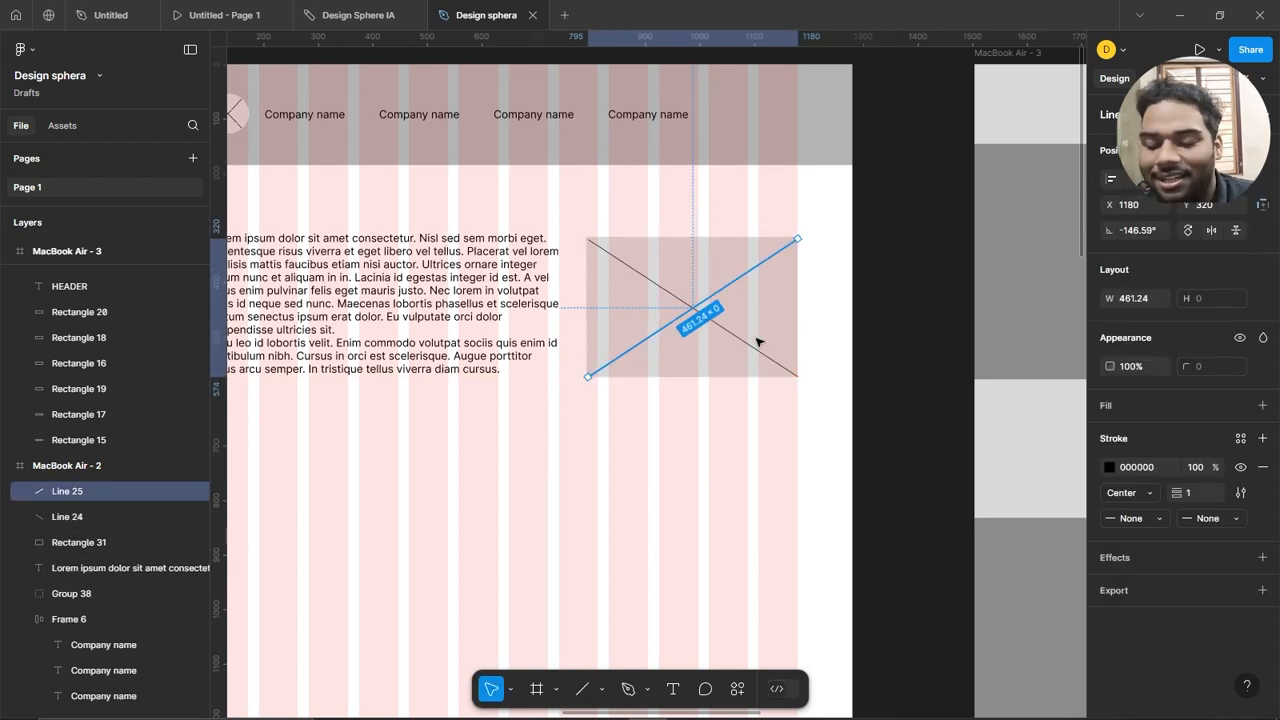
{"action": "left_click", "coordinate": [858, 304]}
Narrow the lorem ipsum text box to a width of 562.
{"action": "scroll", "coordinate": [865, 300], "scroll_direction": "down", "scroll_amount": 4}
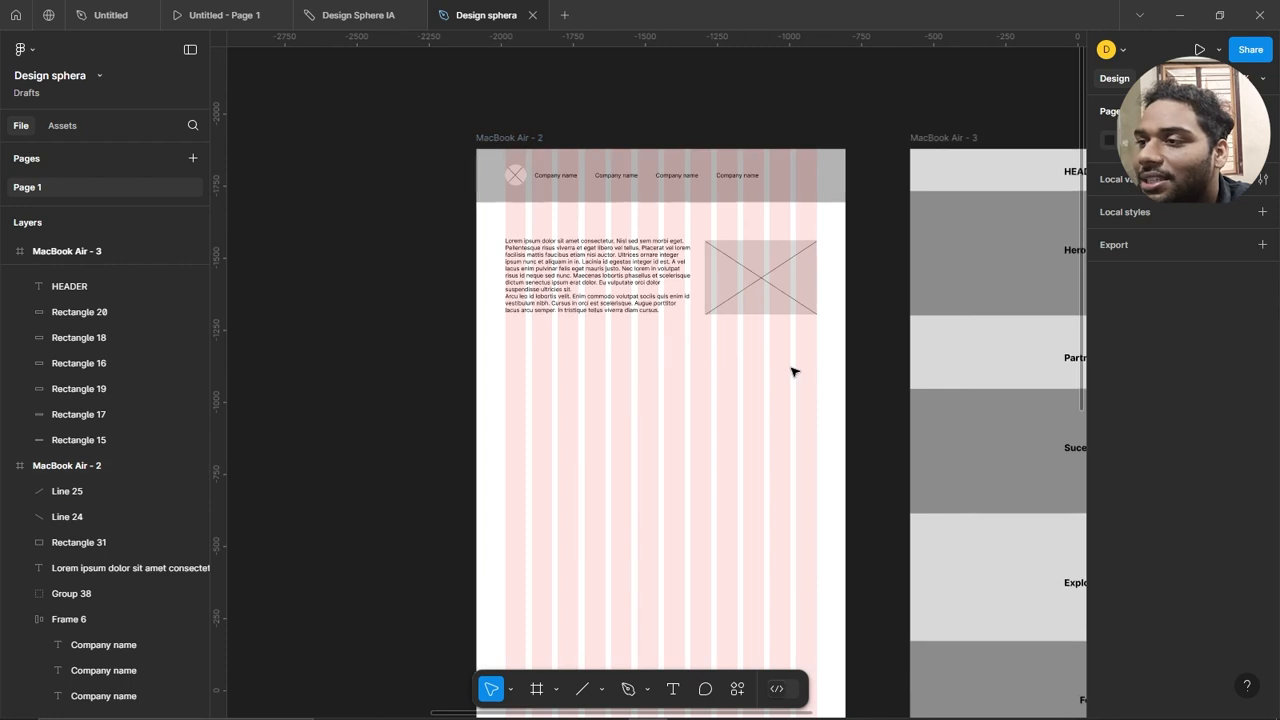
{"action": "scroll", "coordinate": [601, 262], "scroll_direction": "up", "scroll_amount": 3}
{"action": "left_click", "coordinate": [716, 280]}
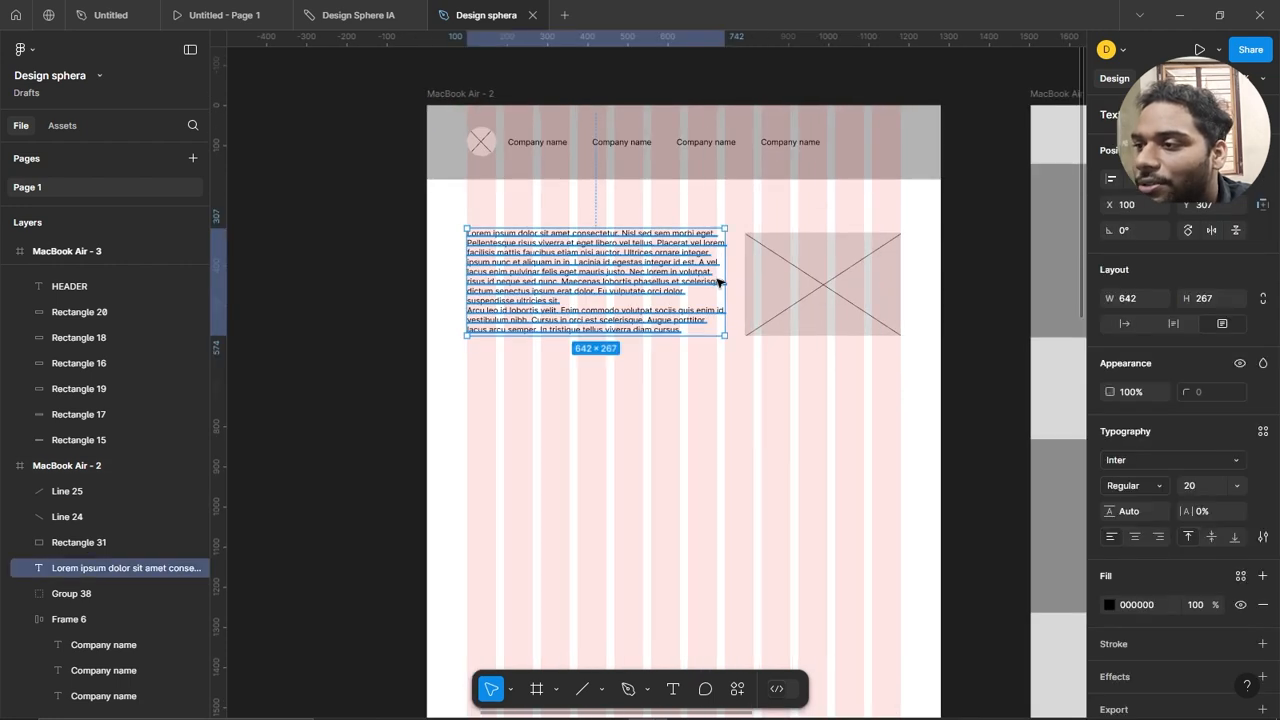
{"action": "left_click_drag", "start_coordinate": [722, 279], "coordinate": [691, 279]}
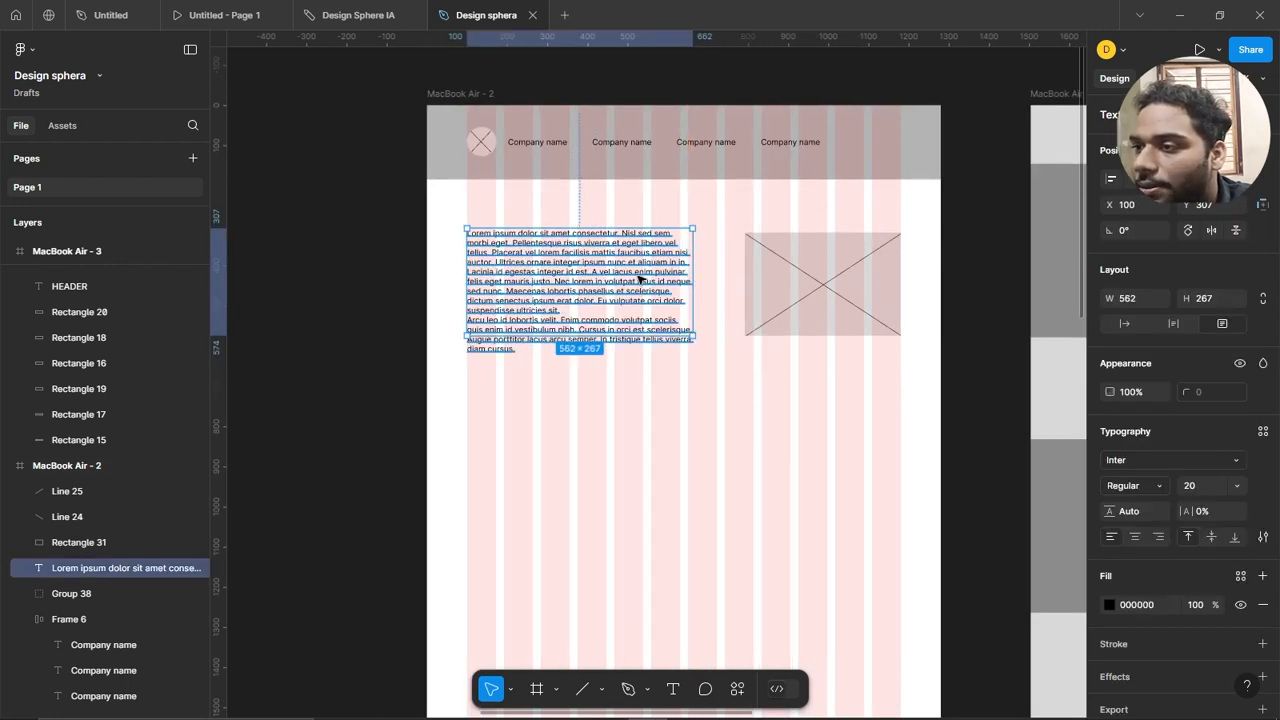
Replace the paragraph with 5 generated sentences using the Lorem Ipsum plugin.
{"action": "double_click", "coordinate": [637, 276]}
{"action": "key", "text": "Escape"}
{"action": "right_click", "coordinate": [640, 300]}
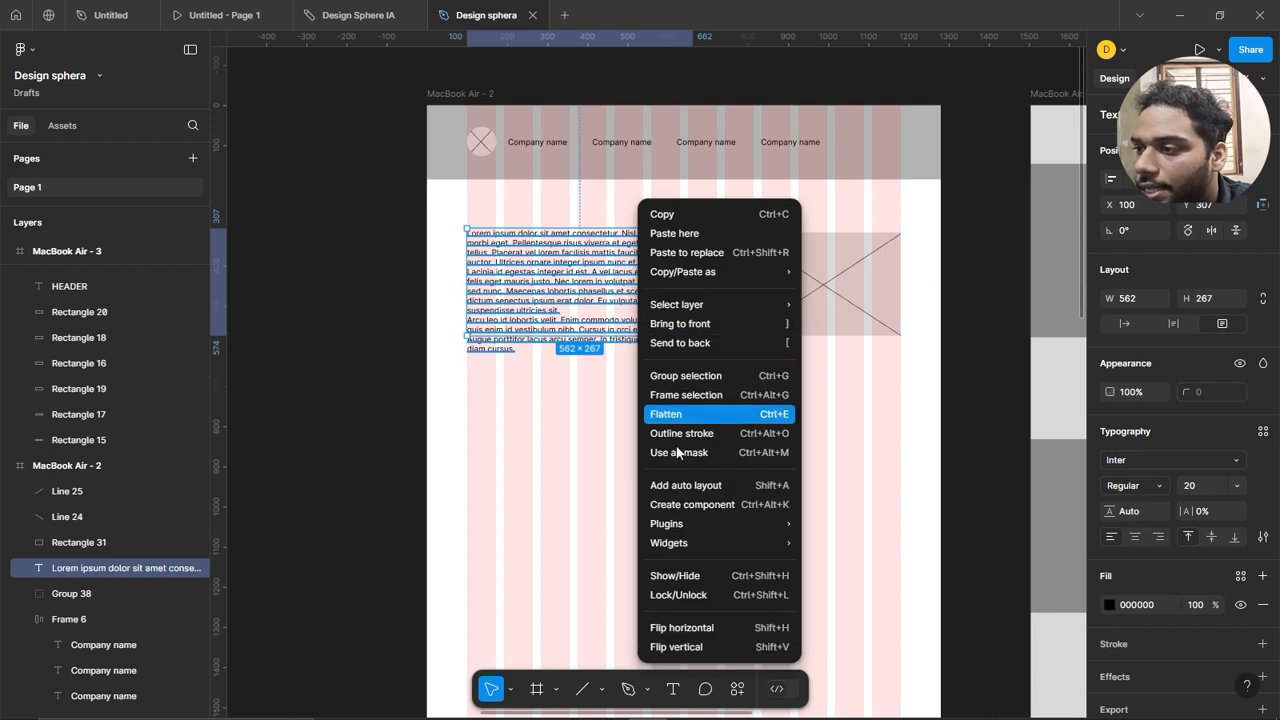
{"action": "left_click", "coordinate": [880, 296]}
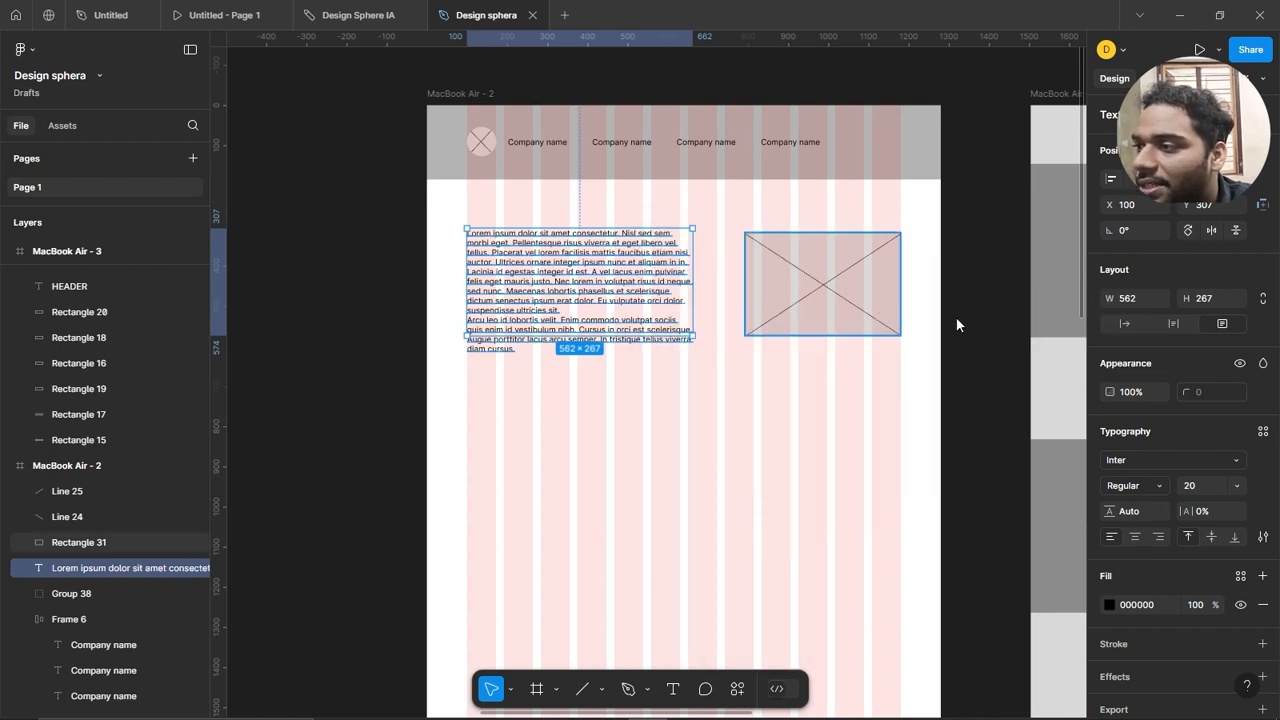
{"action": "left_click", "coordinate": [1028, 245]}
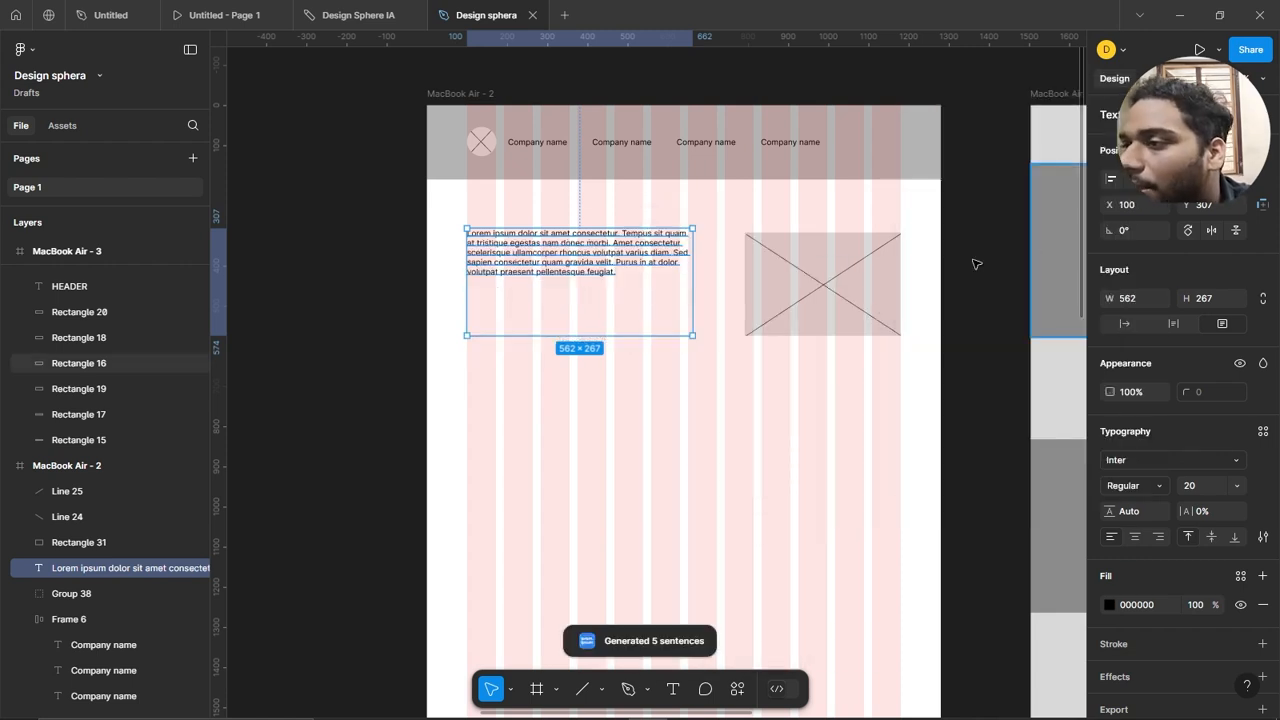
Shorten the paragraph's text box to a height of 148, move it down to Y 354, and widen it to the seventh grid column's edge.
{"action": "scroll", "coordinate": [644, 280], "scroll_direction": "up", "scroll_amount": 2}
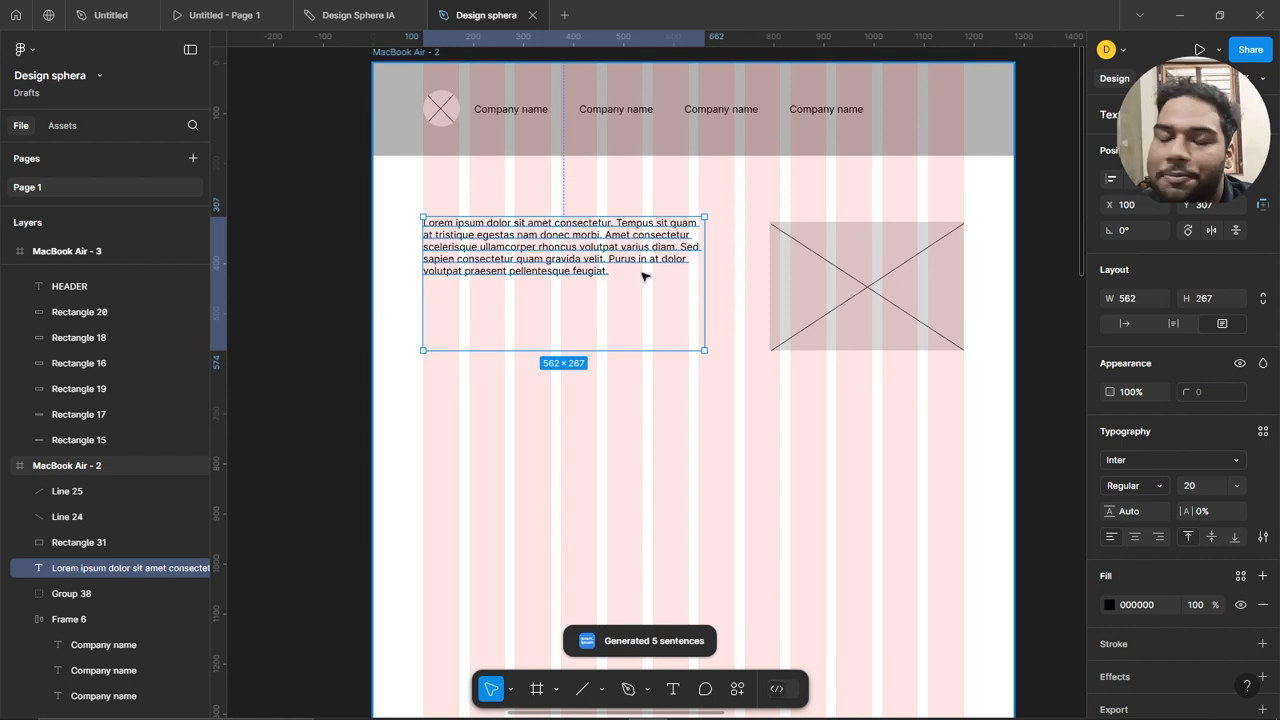
{"action": "scroll", "coordinate": [620, 279], "scroll_direction": "up", "scroll_amount": 1}
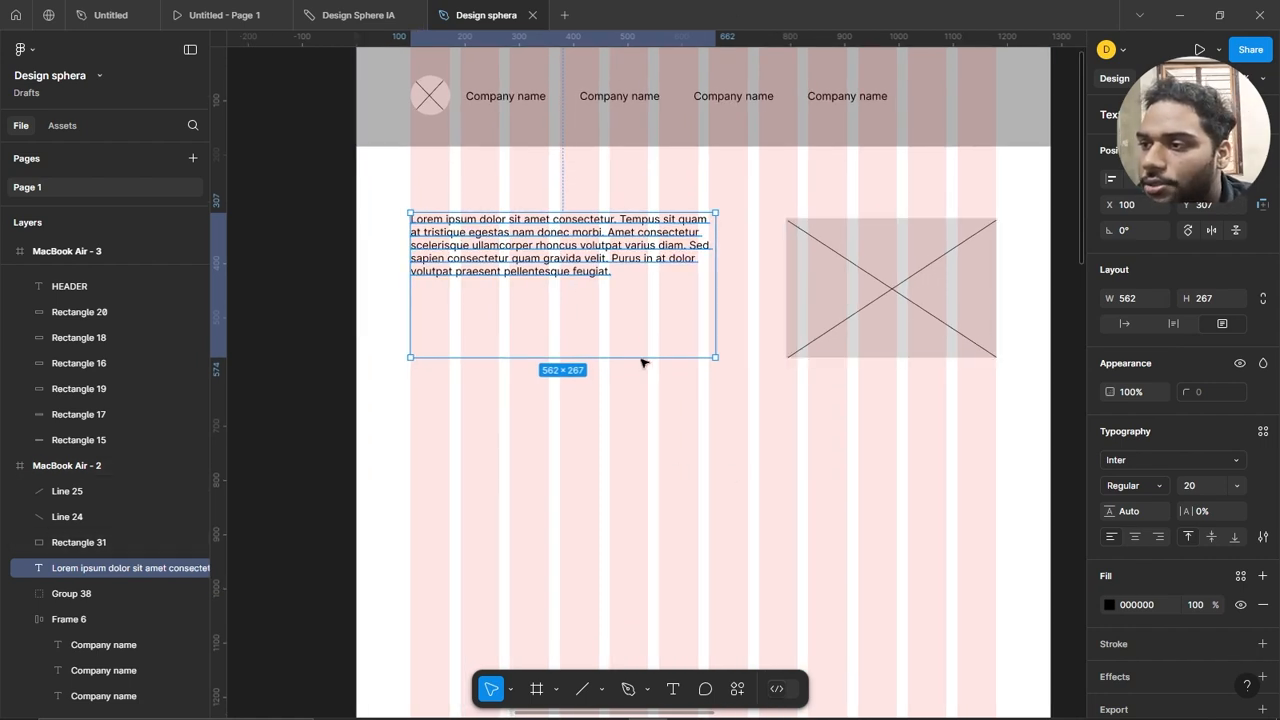
{"action": "left_click_drag", "start_coordinate": [639, 357], "coordinate": [565, 287]}
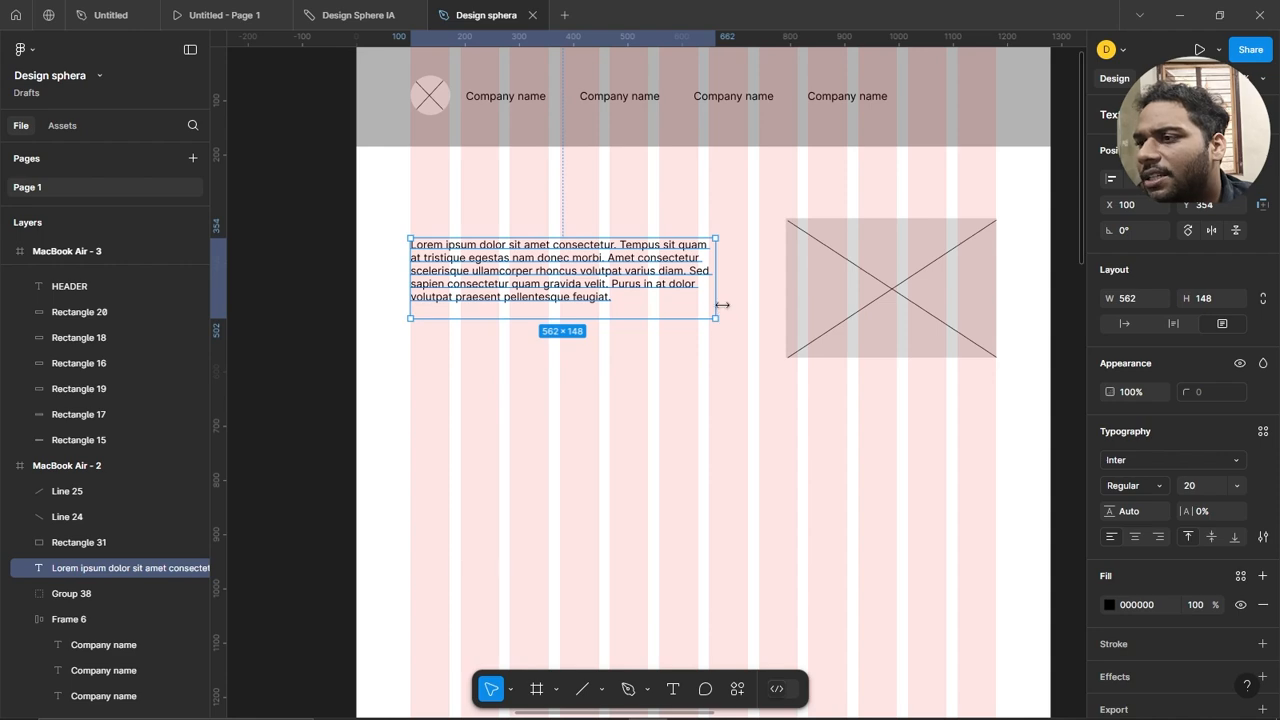
{"action": "left_click", "coordinate": [860, 411]}
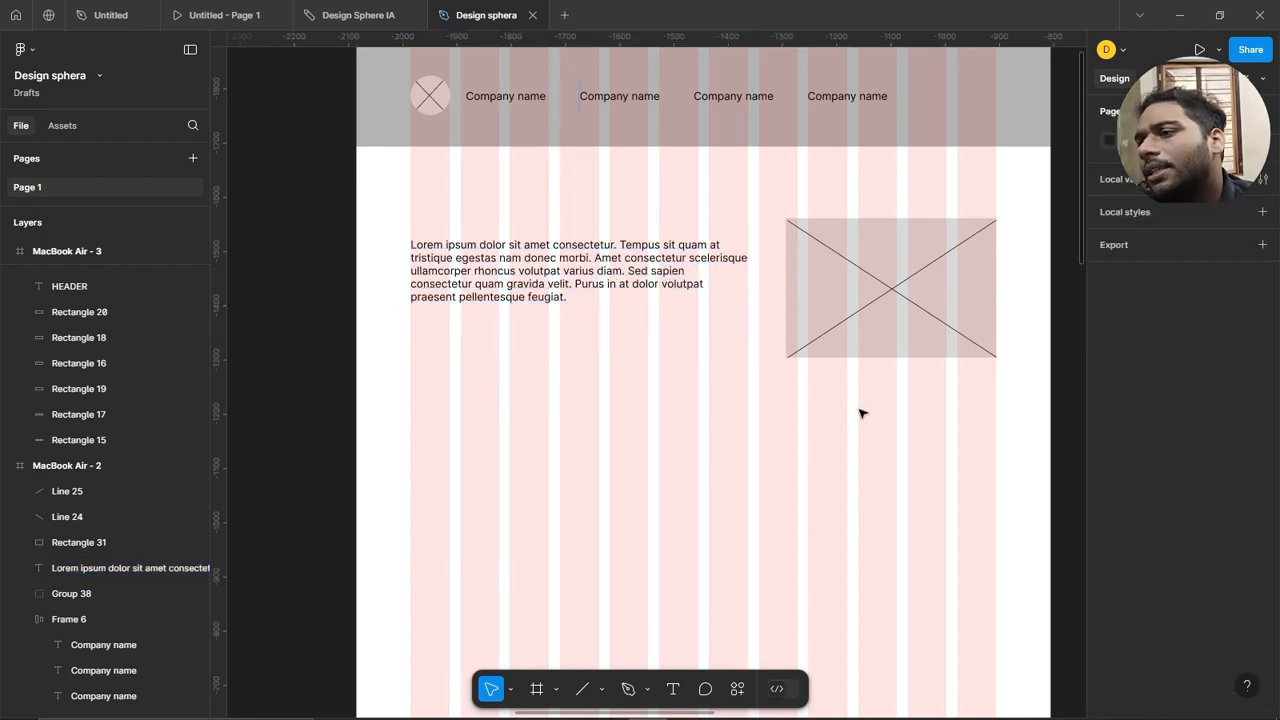
Examine the finished MacBook Air - 1 wireframe against MacBook Air - 2, from its header and hero section down to the success stories.
{"action": "scroll", "coordinate": [752, 326], "scroll_direction": "down", "scroll_amount": 3}
{"action": "scroll", "coordinate": [752, 326], "scroll_direction": "down", "scroll_amount": 2}
{"action": "scroll", "coordinate": [840, 205], "scroll_direction": "down", "scroll_amount": 4}
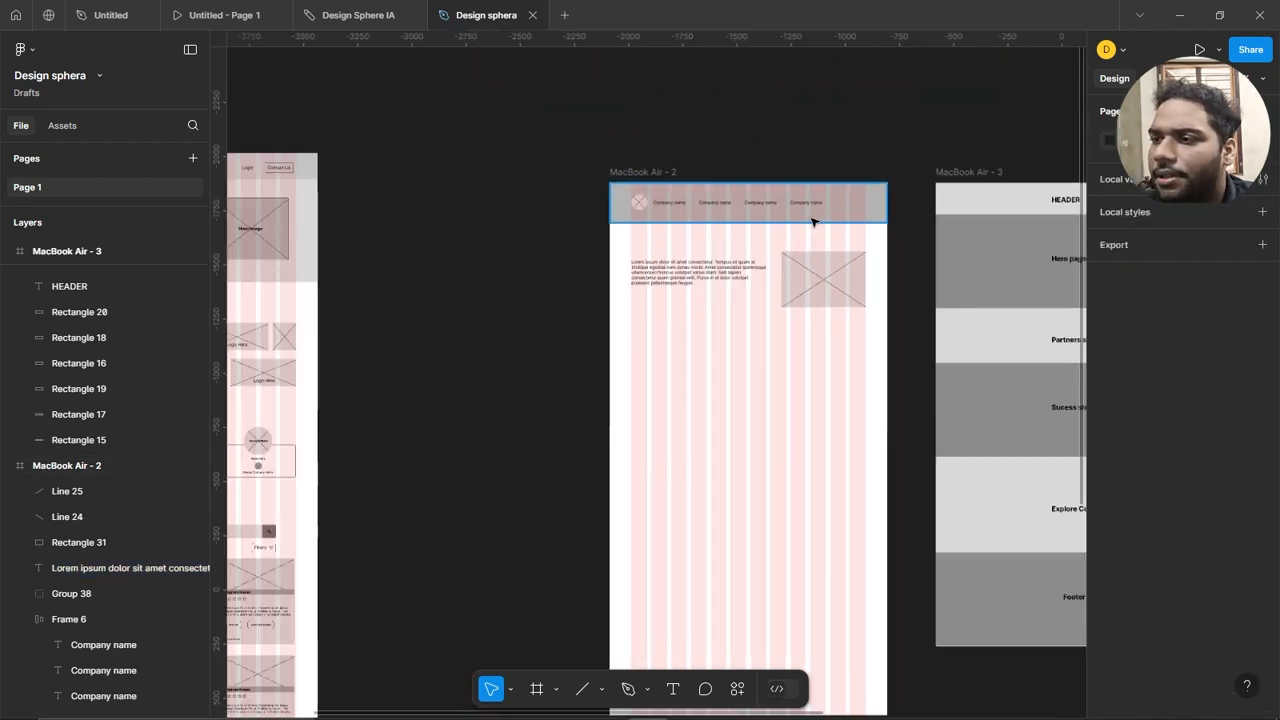
{"action": "scroll", "coordinate": [410, 248], "scroll_direction": "up", "scroll_amount": 3}
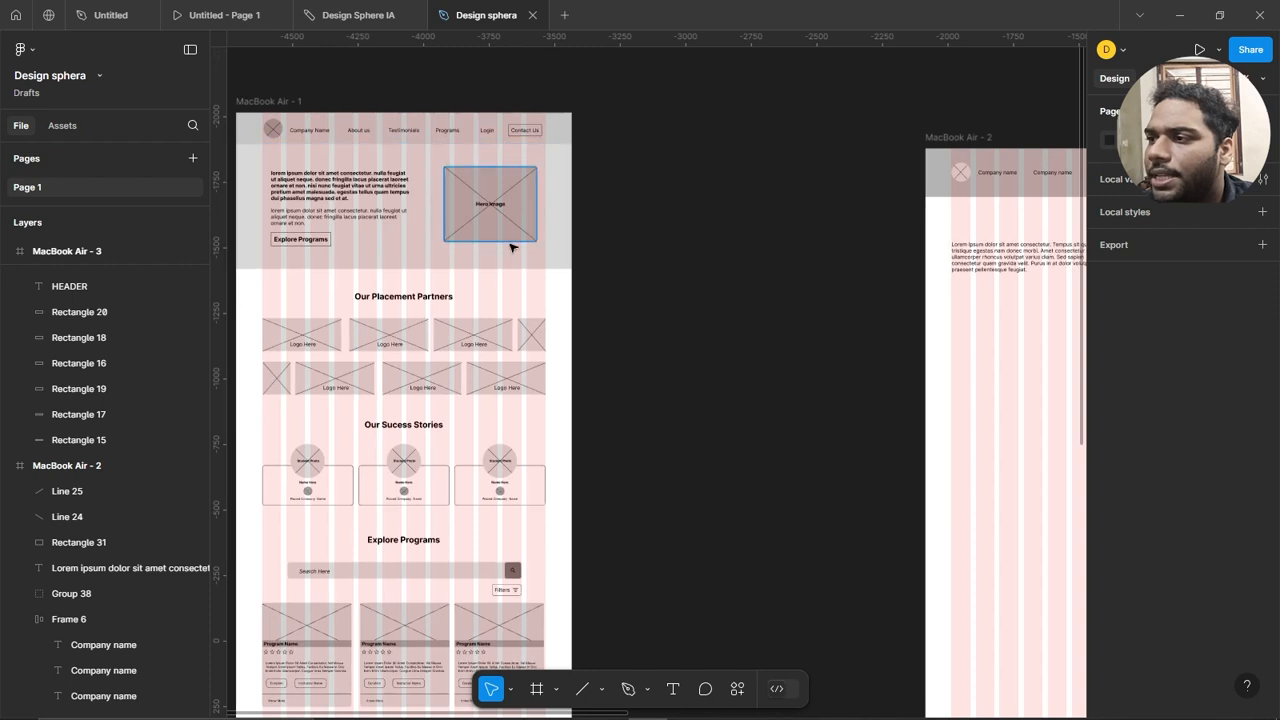
{"action": "scroll", "coordinate": [514, 249], "scroll_direction": "right", "scroll_amount": 2}
{"action": "scroll", "coordinate": [849, 229], "scroll_direction": "up", "scroll_amount": 4}
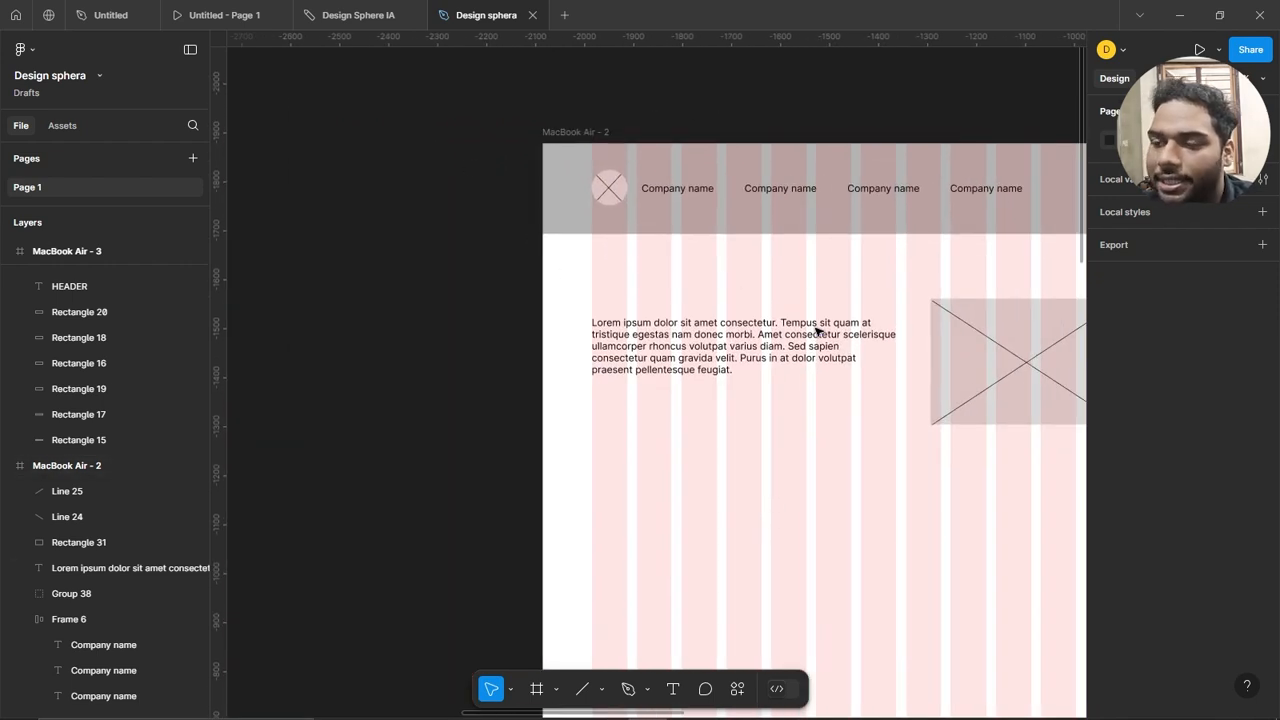
{"action": "scroll", "coordinate": [911, 277], "scroll_direction": "down", "scroll_amount": 5}
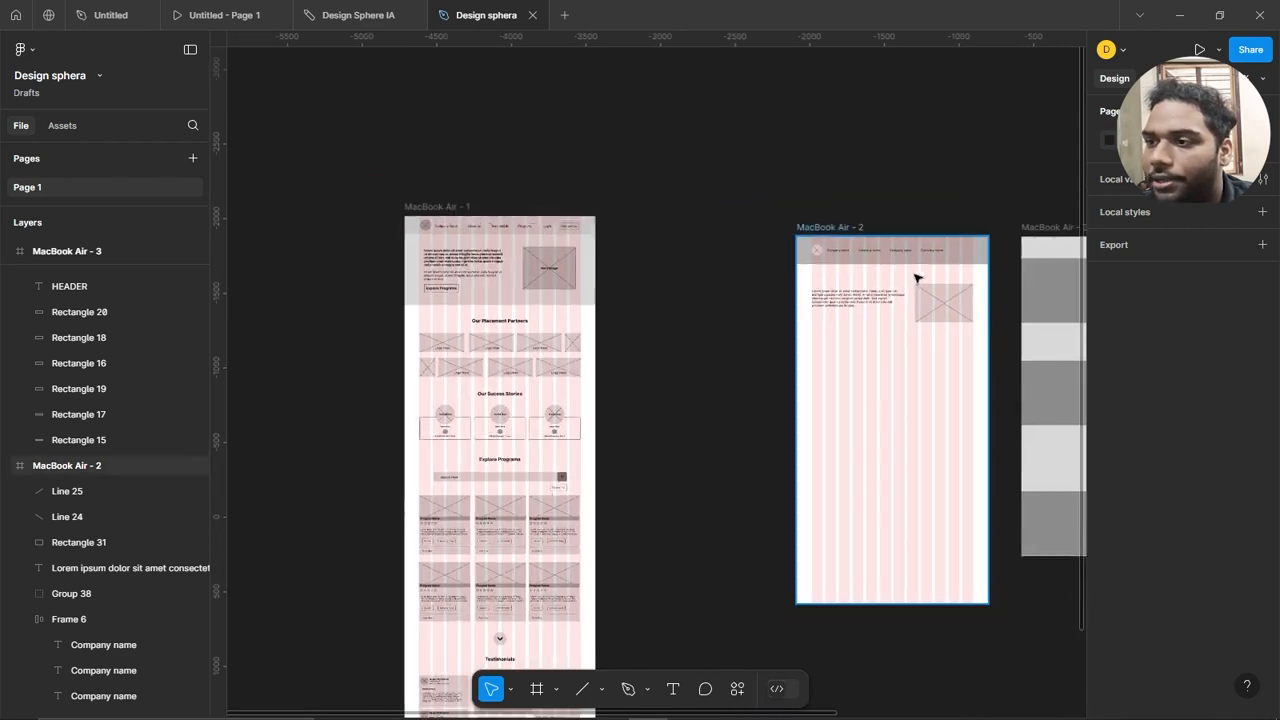
{"action": "scroll", "coordinate": [440, 330], "scroll_direction": "up", "scroll_amount": 7}
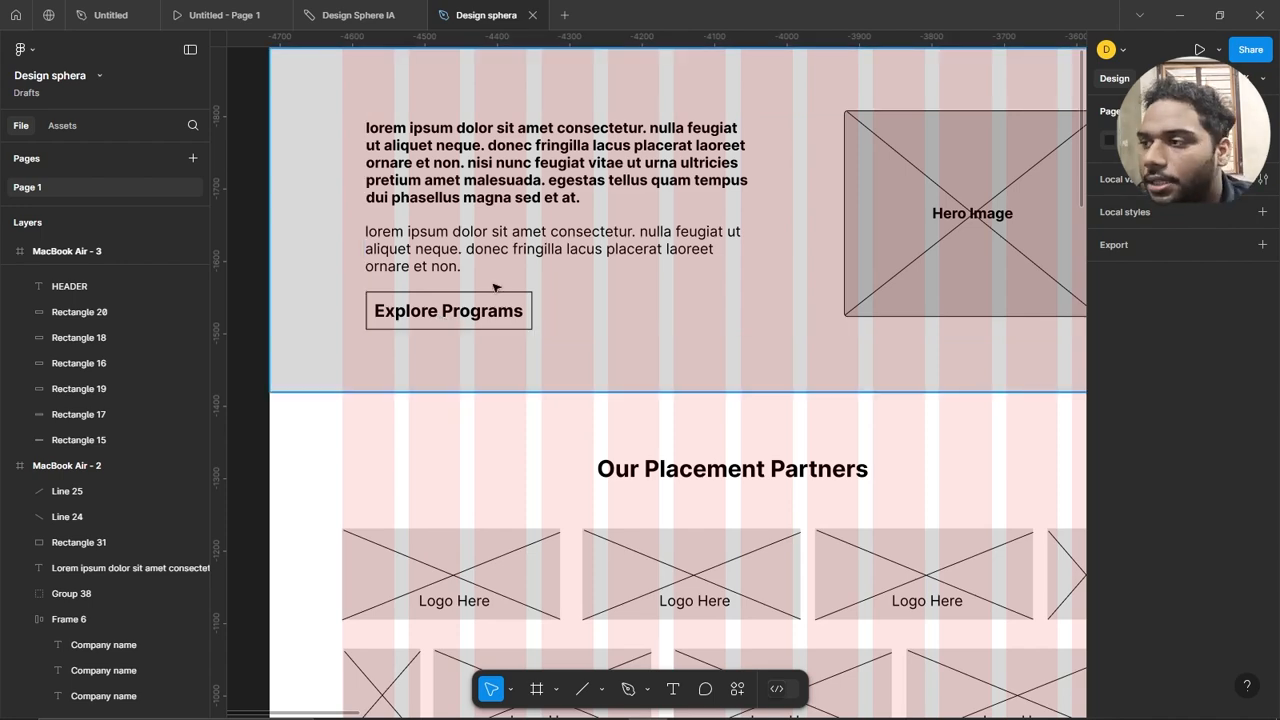
{"action": "scroll", "coordinate": [493, 287], "scroll_direction": "down", "scroll_amount": 5}
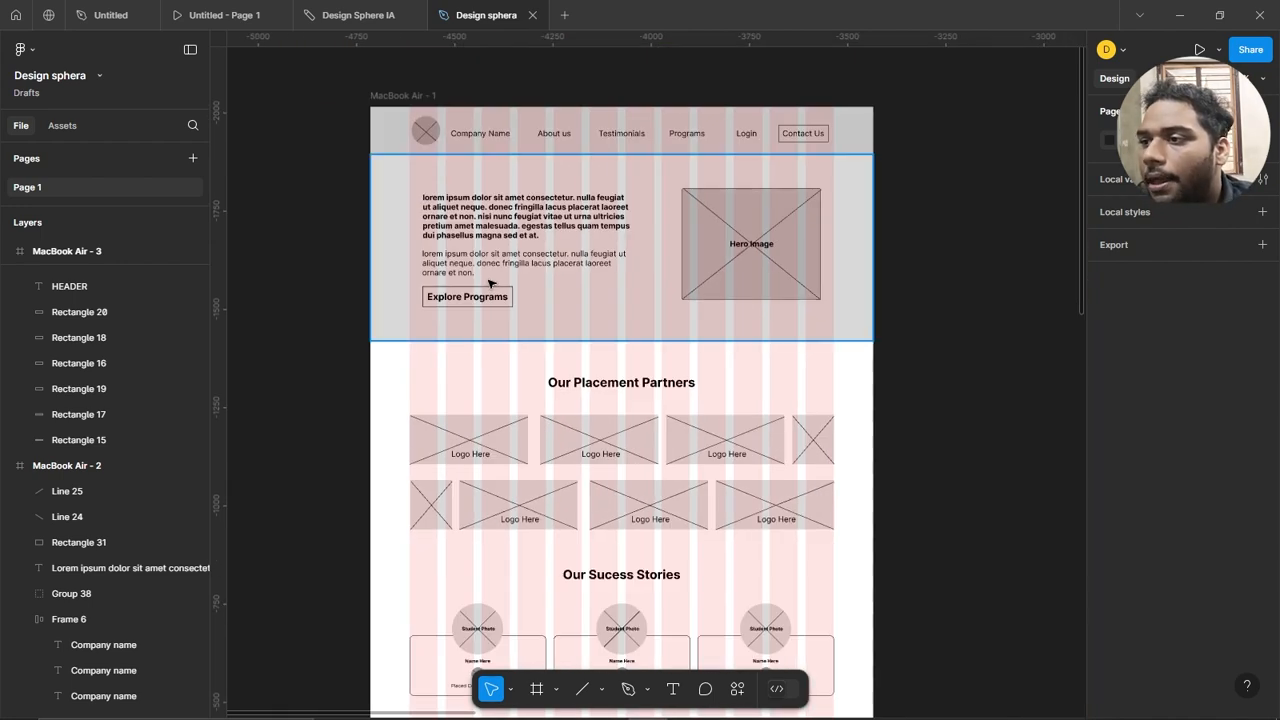
{"action": "scroll", "coordinate": [476, 262], "scroll_direction": "down", "scroll_amount": 1}
{"action": "scroll", "coordinate": [476, 262], "scroll_direction": "up", "scroll_amount": 8}
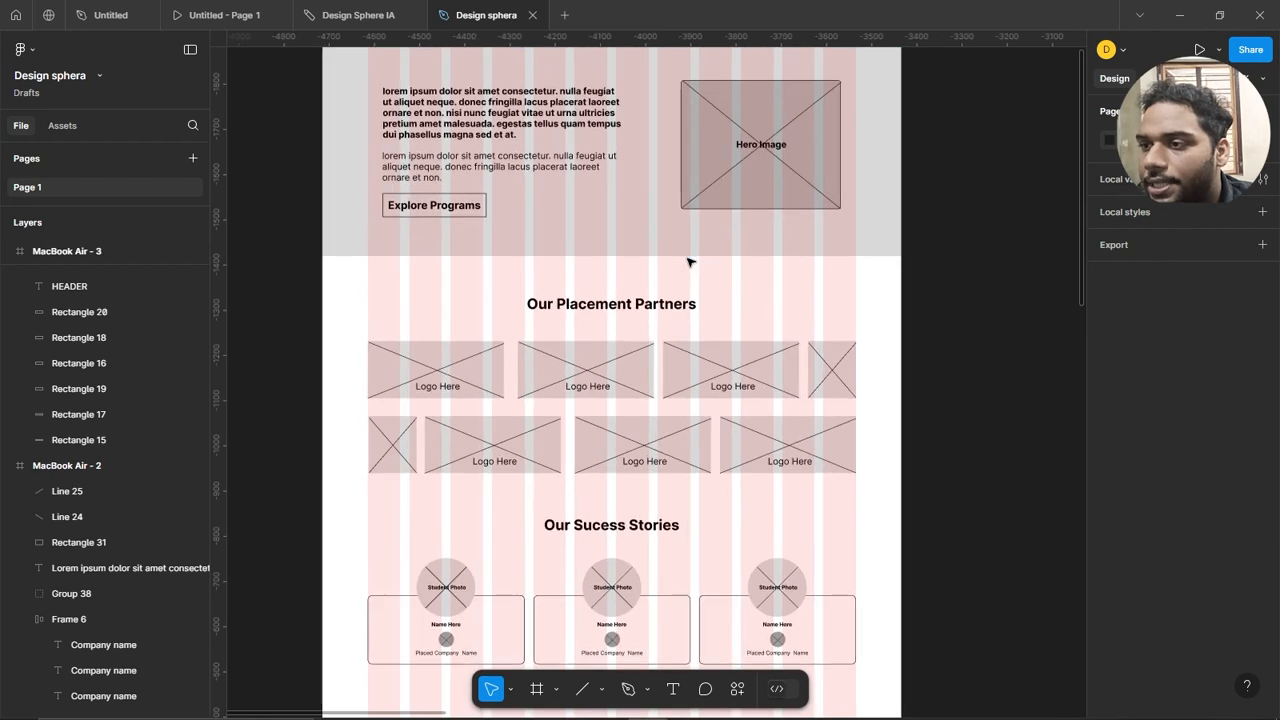
{"action": "scroll", "coordinate": [480, 242], "scroll_direction": "up", "scroll_amount": 1}
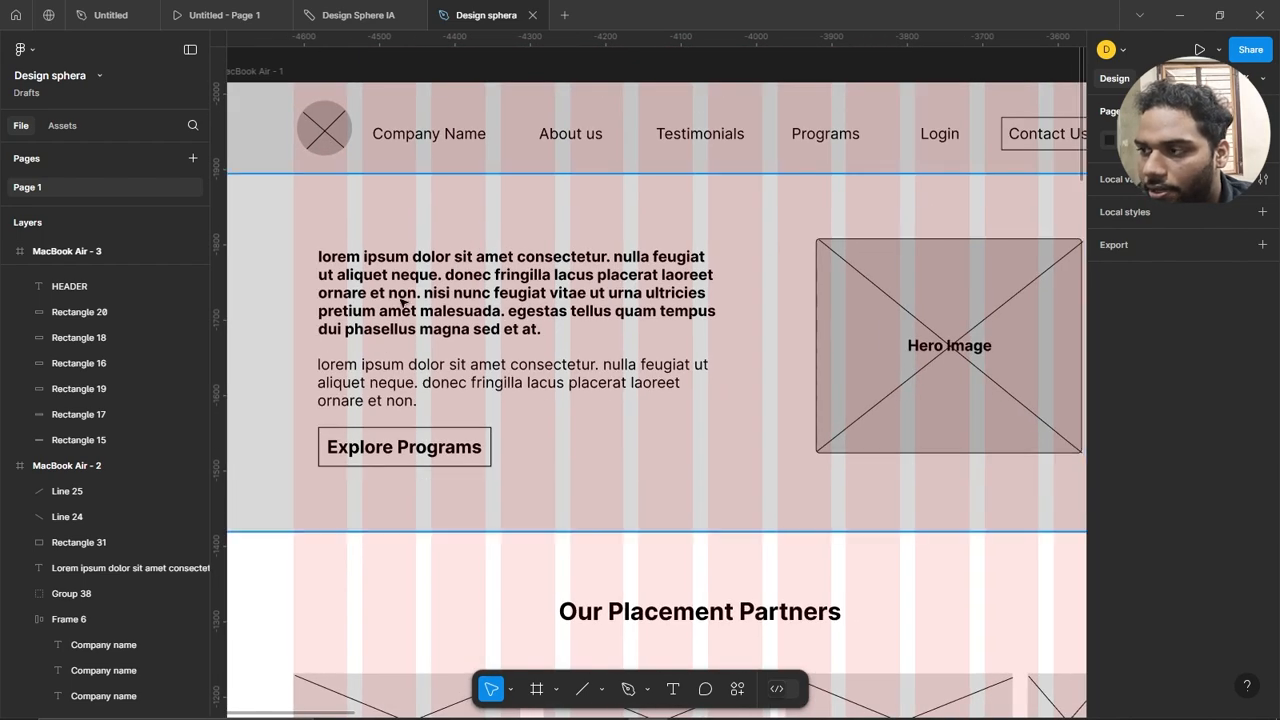
{"action": "scroll", "coordinate": [534, 151], "scroll_direction": "down", "scroll_amount": 2}
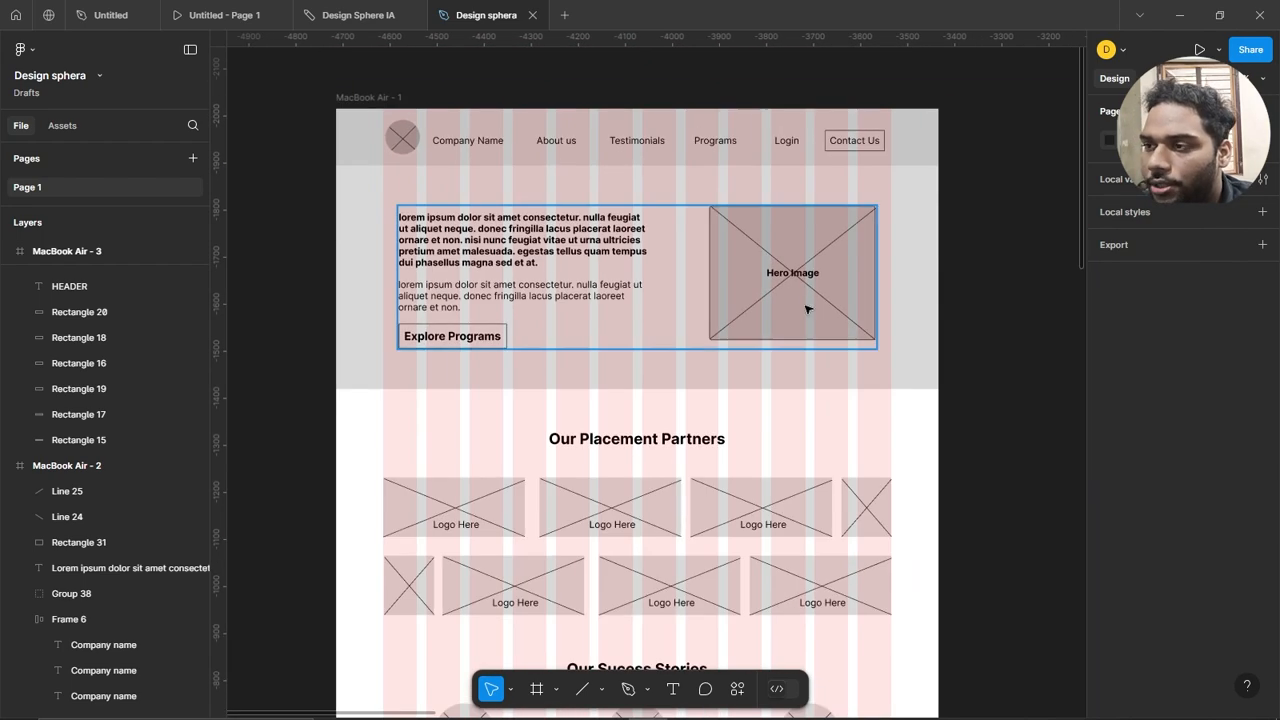
{"action": "scroll", "coordinate": [805, 254], "scroll_direction": "down", "scroll_amount": 3}
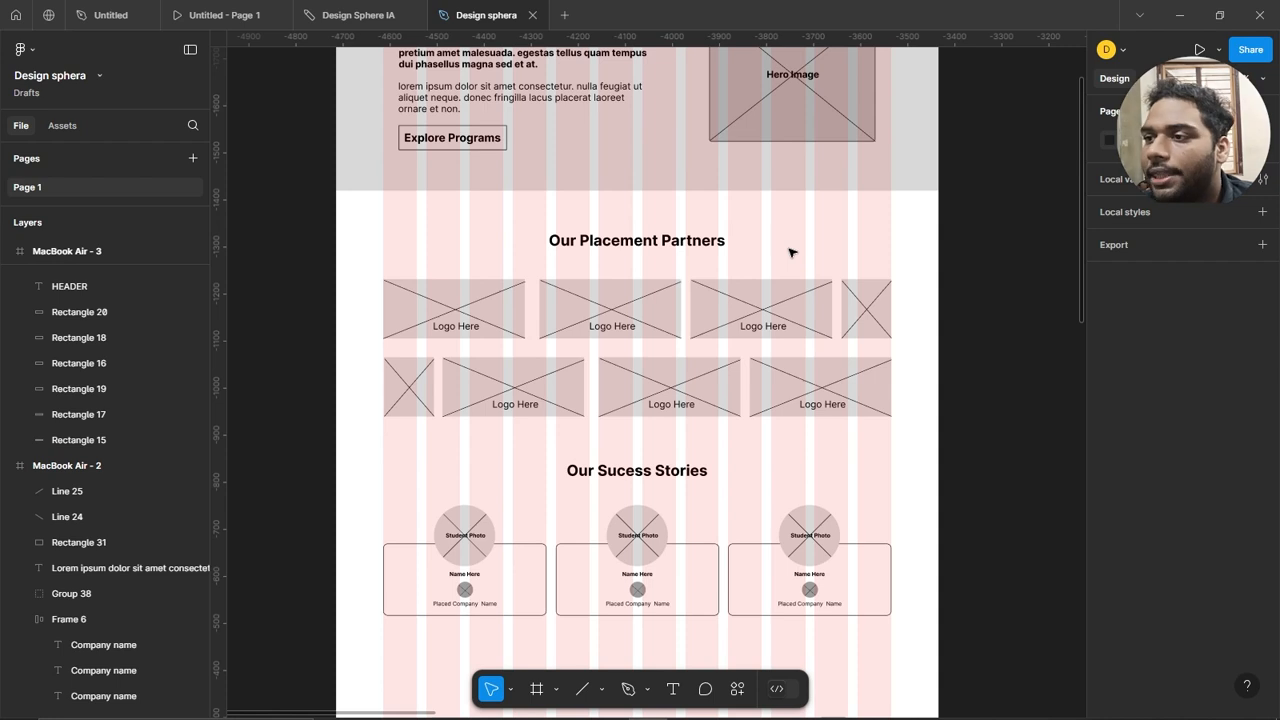
Examine the placement partners logos and the success story cards in MacBook Air - 1, selecting the middle card's outline.
{"action": "scroll", "coordinate": [681, 248], "scroll_direction": "up", "scroll_amount": 2}
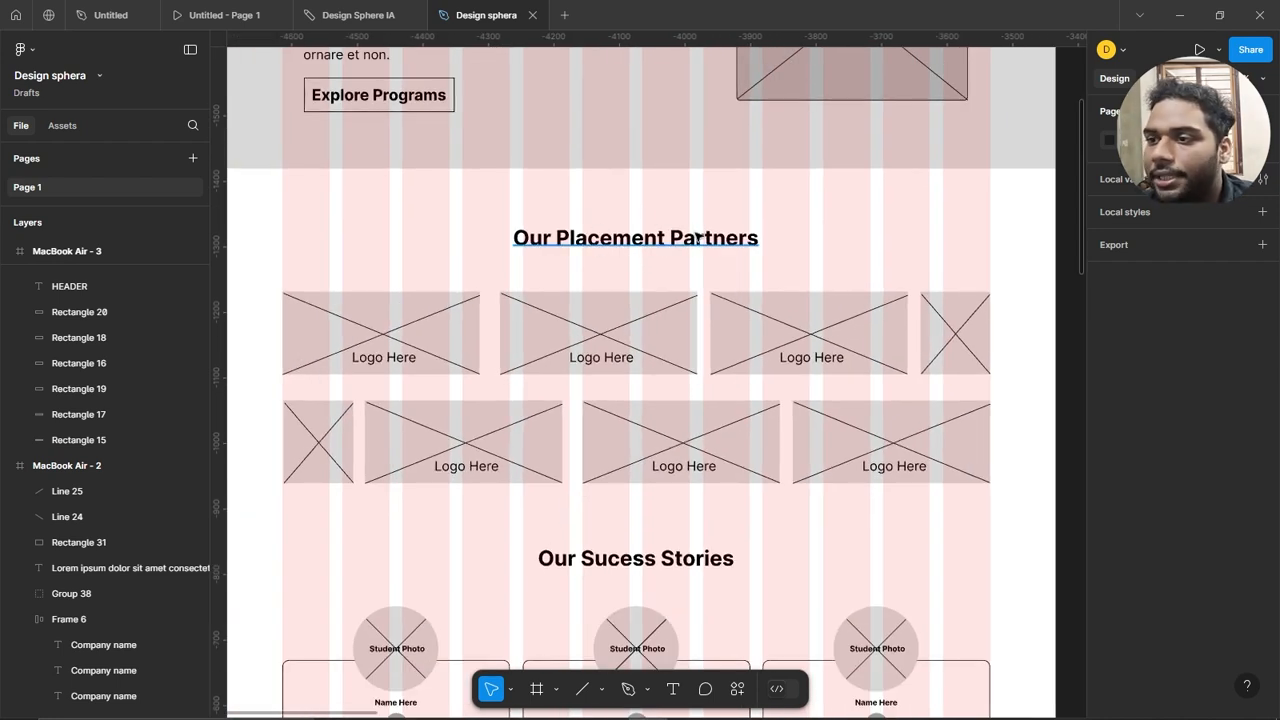
{"action": "scroll", "coordinate": [650, 253], "scroll_direction": "down", "scroll_amount": 1}
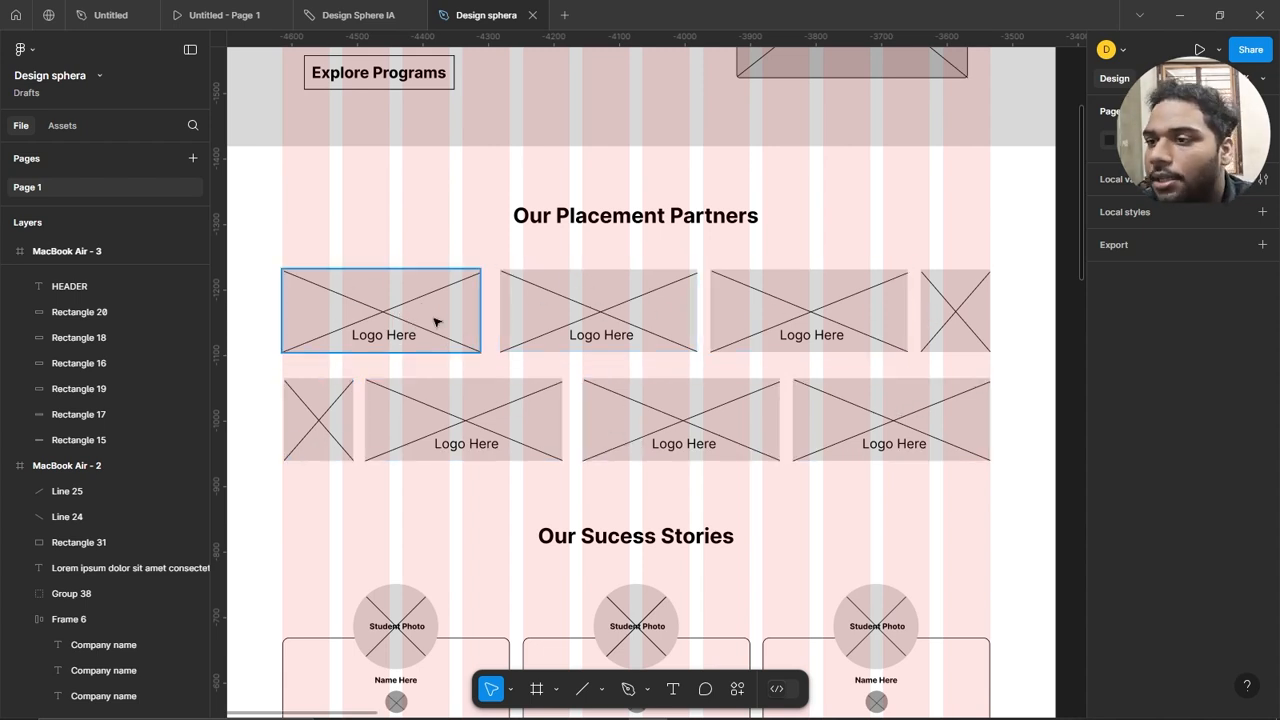
{"action": "scroll", "coordinate": [617, 357], "scroll_direction": "down", "scroll_amount": 5}
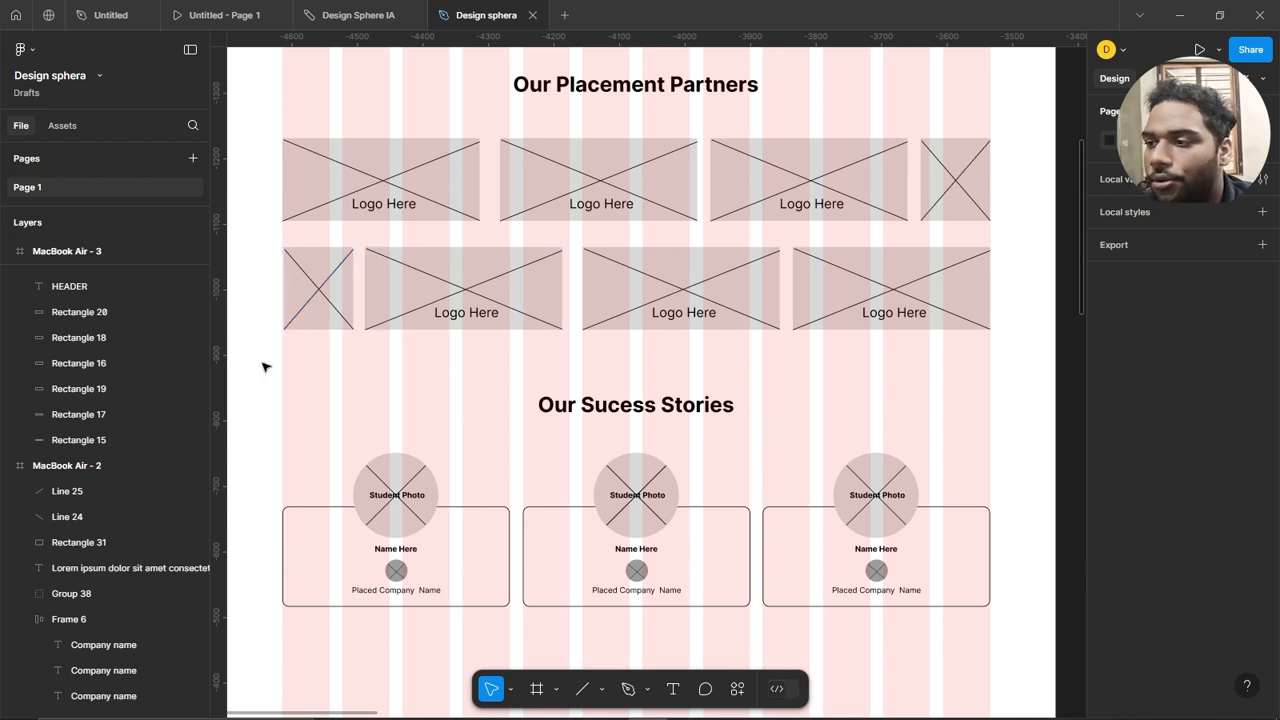
{"action": "scroll", "coordinate": [549, 126], "scroll_direction": "down", "scroll_amount": 2}
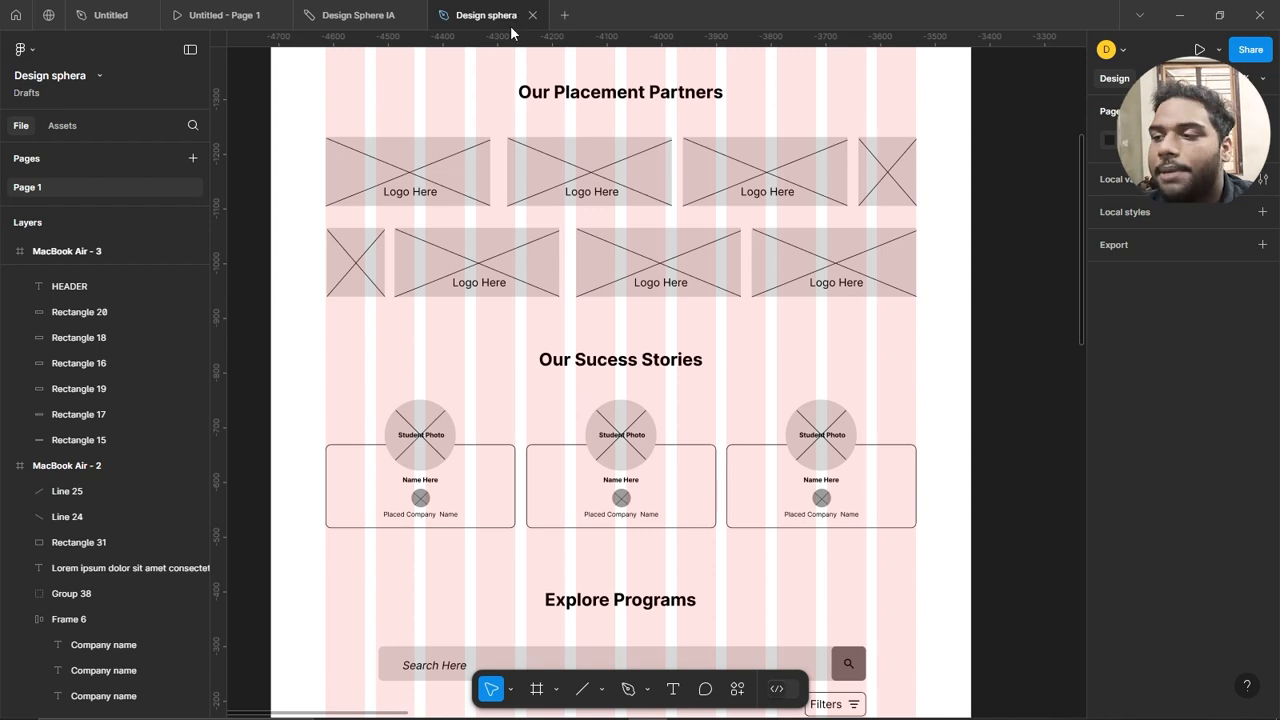
{"action": "scroll", "coordinate": [618, 300], "scroll_direction": "down", "scroll_amount": 2}
{"action": "scroll", "coordinate": [623, 506], "scroll_direction": "up", "scroll_amount": 3}
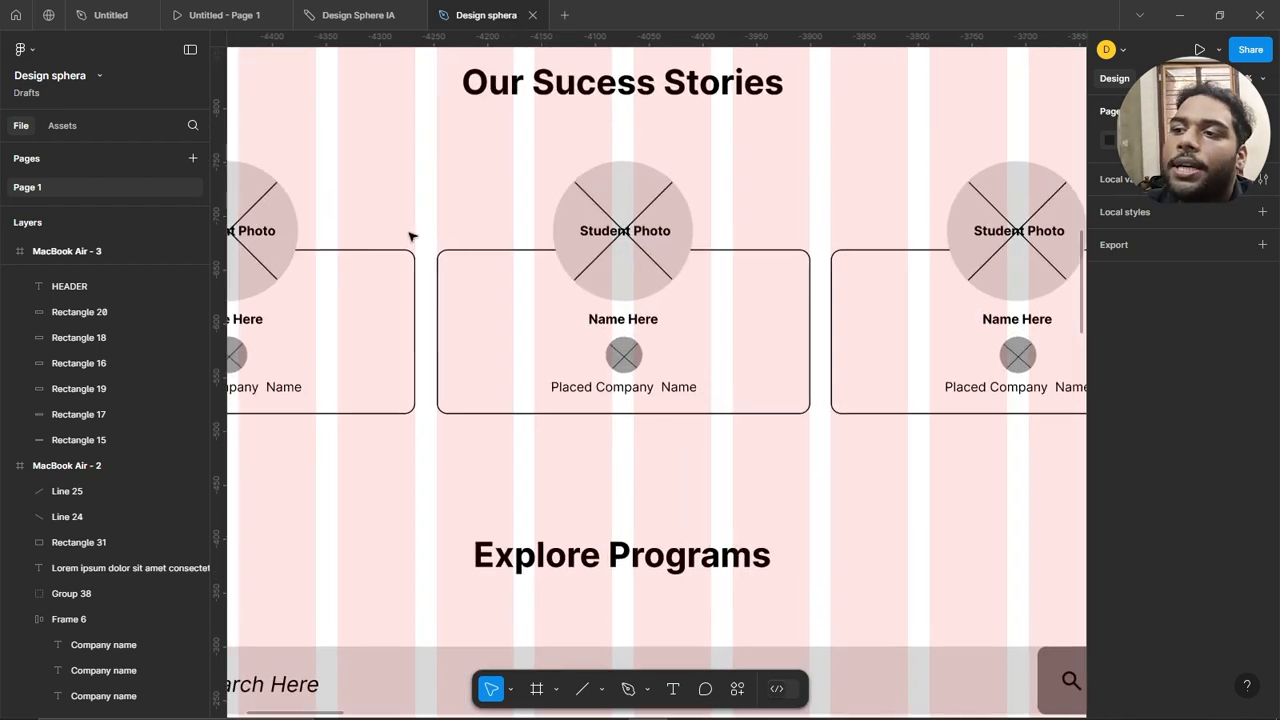
{"action": "left_click", "coordinate": [447, 256]}
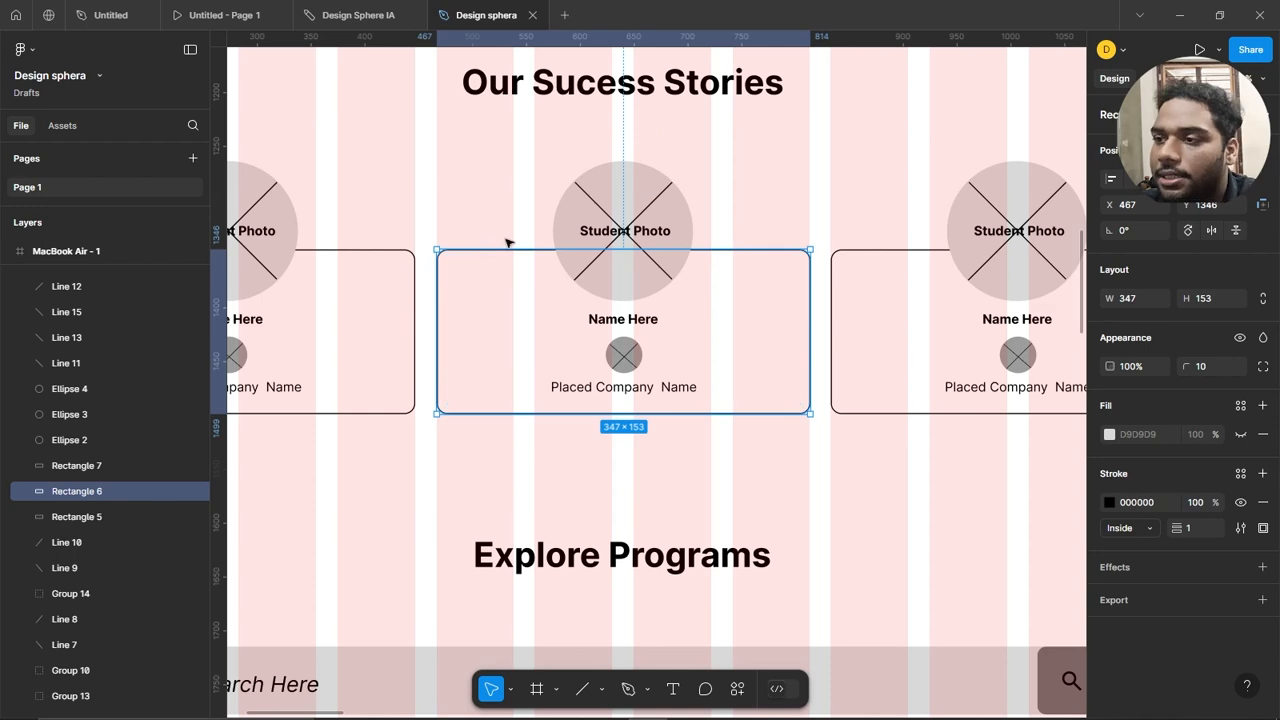
{"action": "scroll", "coordinate": [843, 234], "scroll_direction": "down", "scroll_amount": 5}
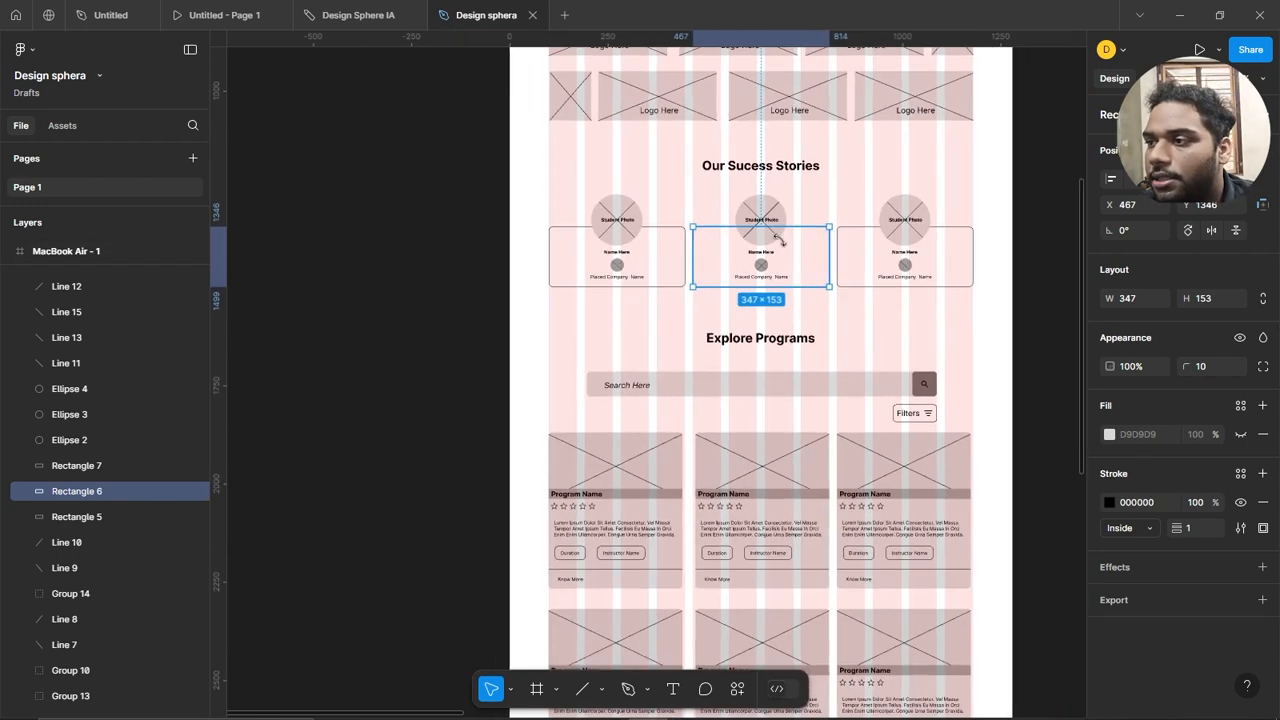
{"action": "left_click", "coordinate": [415, 225]}
Draw a grey rectangle about 528 by 250 below the hero section of MacBook Air - 2.
{"action": "scroll", "coordinate": [409, 222], "scroll_direction": "down", "scroll_amount": 5}
{"action": "scroll", "coordinate": [974, 160], "scroll_direction": "up", "scroll_amount": 6}
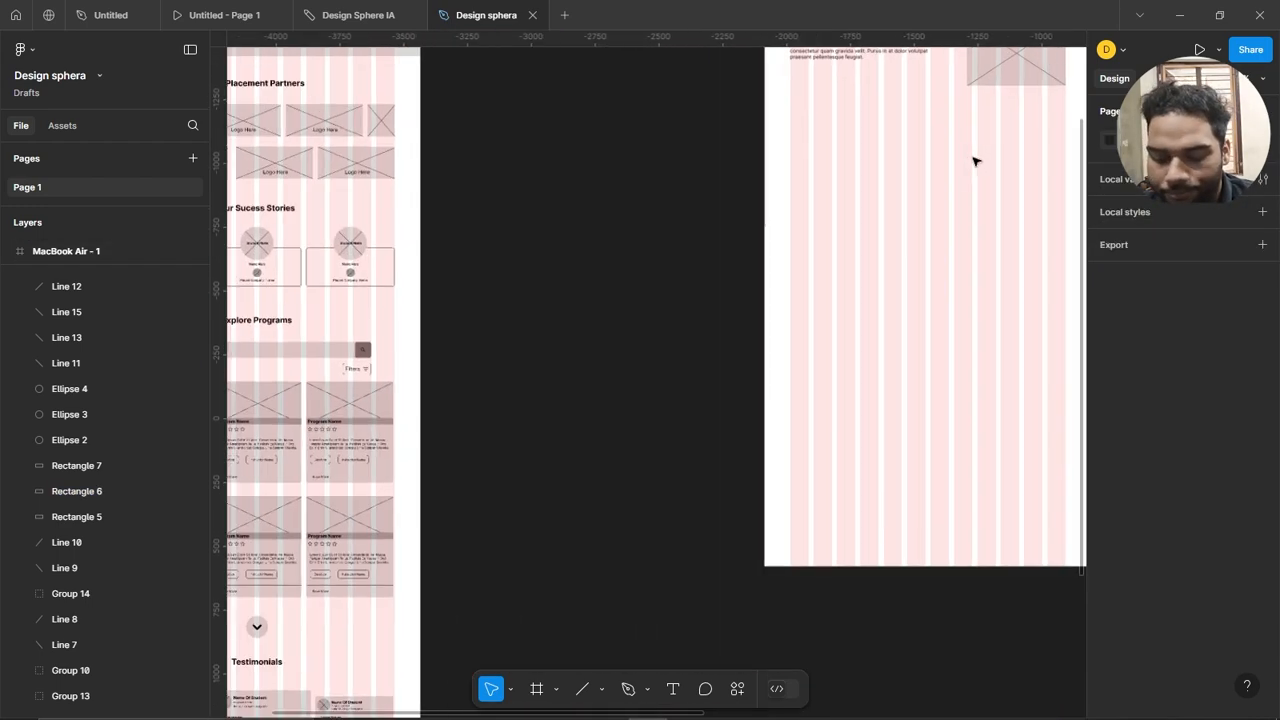
{"action": "scroll", "coordinate": [976, 181], "scroll_direction": "up", "scroll_amount": 3}
{"action": "scroll", "coordinate": [857, 237], "scroll_direction": "down", "scroll_amount": 1}
{"action": "scroll", "coordinate": [857, 237], "scroll_direction": "up", "scroll_amount": 2}
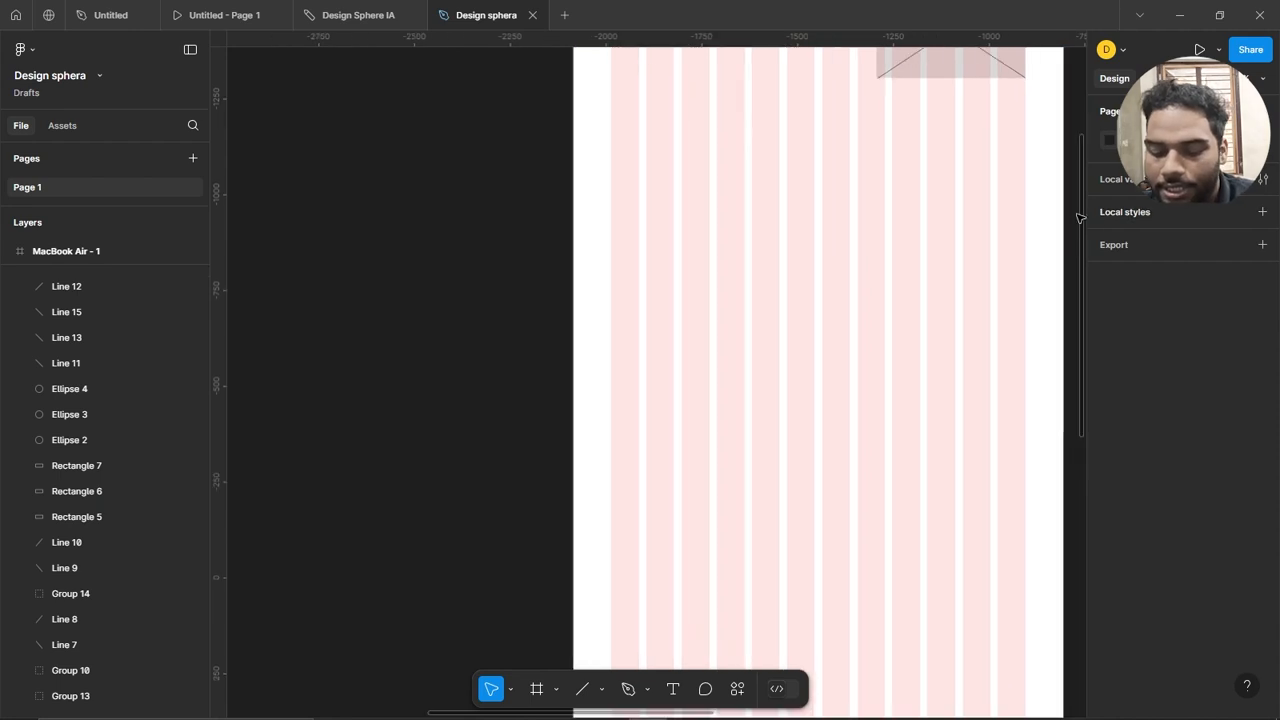
{"action": "scroll", "coordinate": [934, 241], "scroll_direction": "up", "scroll_amount": 1}
{"action": "key", "text": "r"}
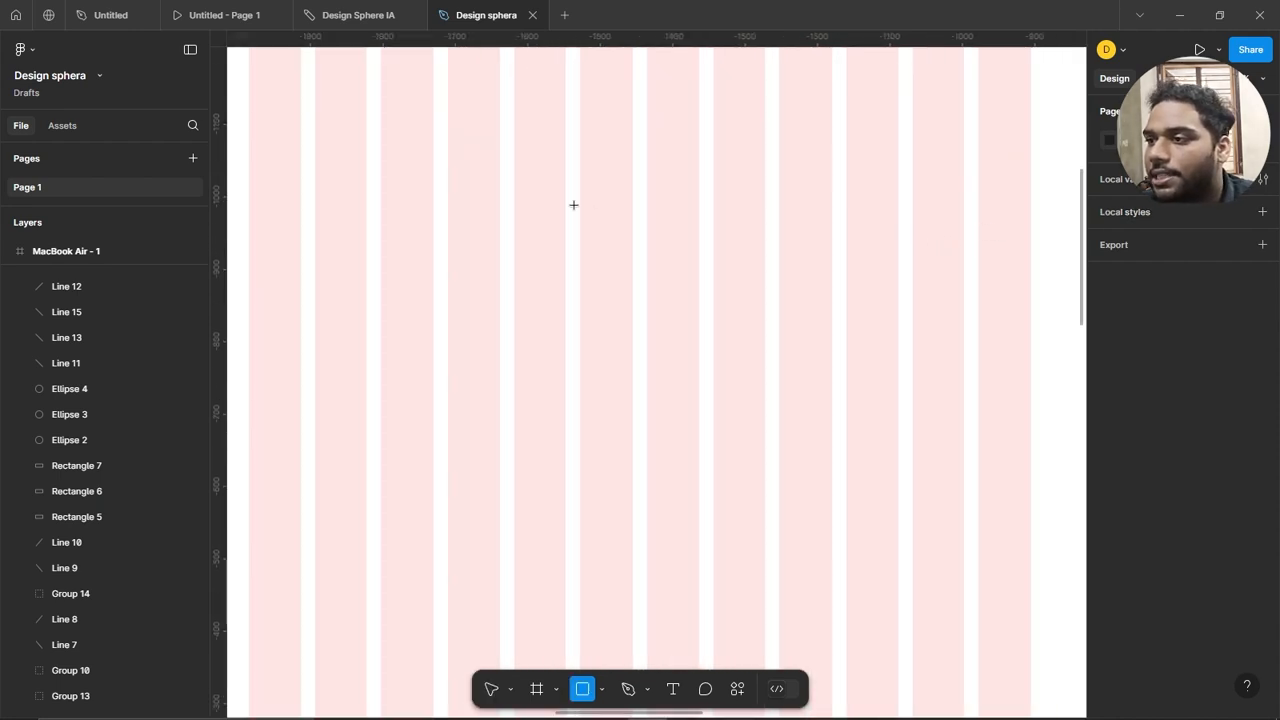
{"action": "mouse_move", "coordinate": [497, 166]}
{"action": "left_mouse_down"}
{"action": "mouse_move", "coordinate": [786, 331]}
{"action": "mouse_move", "coordinate": [882, 348]}
{"action": "left_mouse_up"}
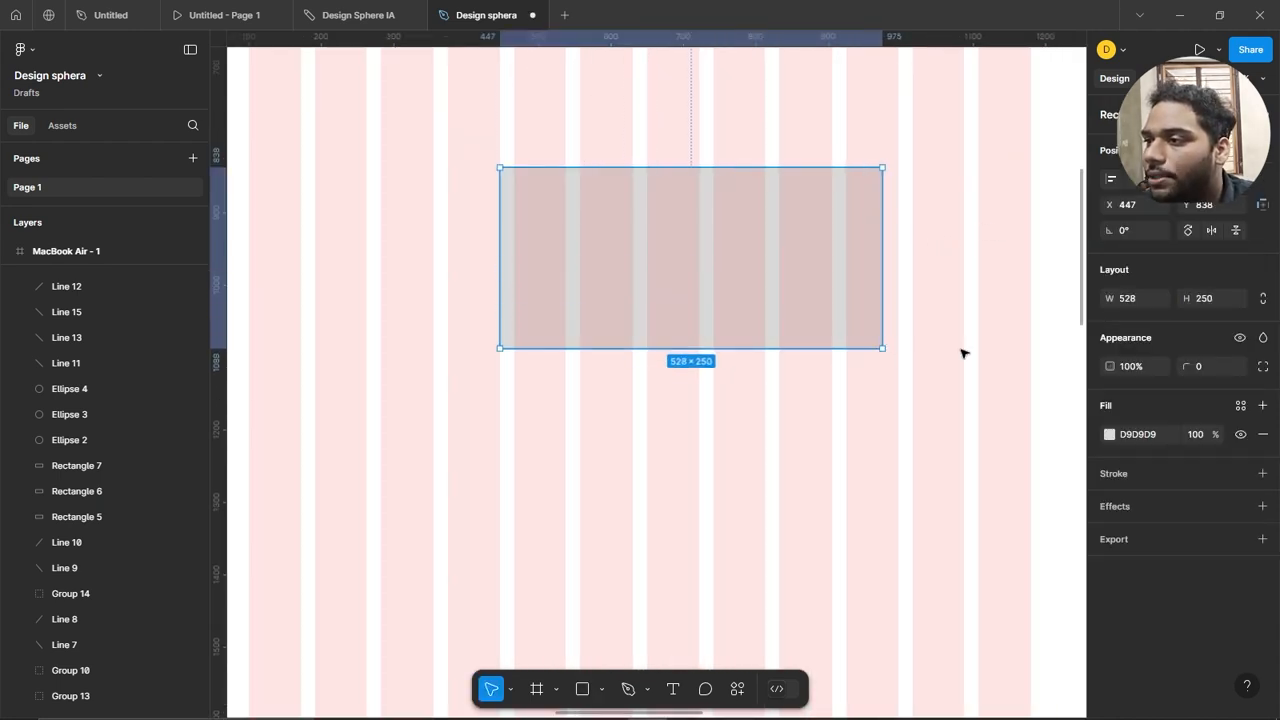
Adjust the corner radius of the new grey rectangle, trying values of 12 and 0.
{"action": "key", "text": "Escape"}
{"action": "left_click", "coordinate": [846, 279]}
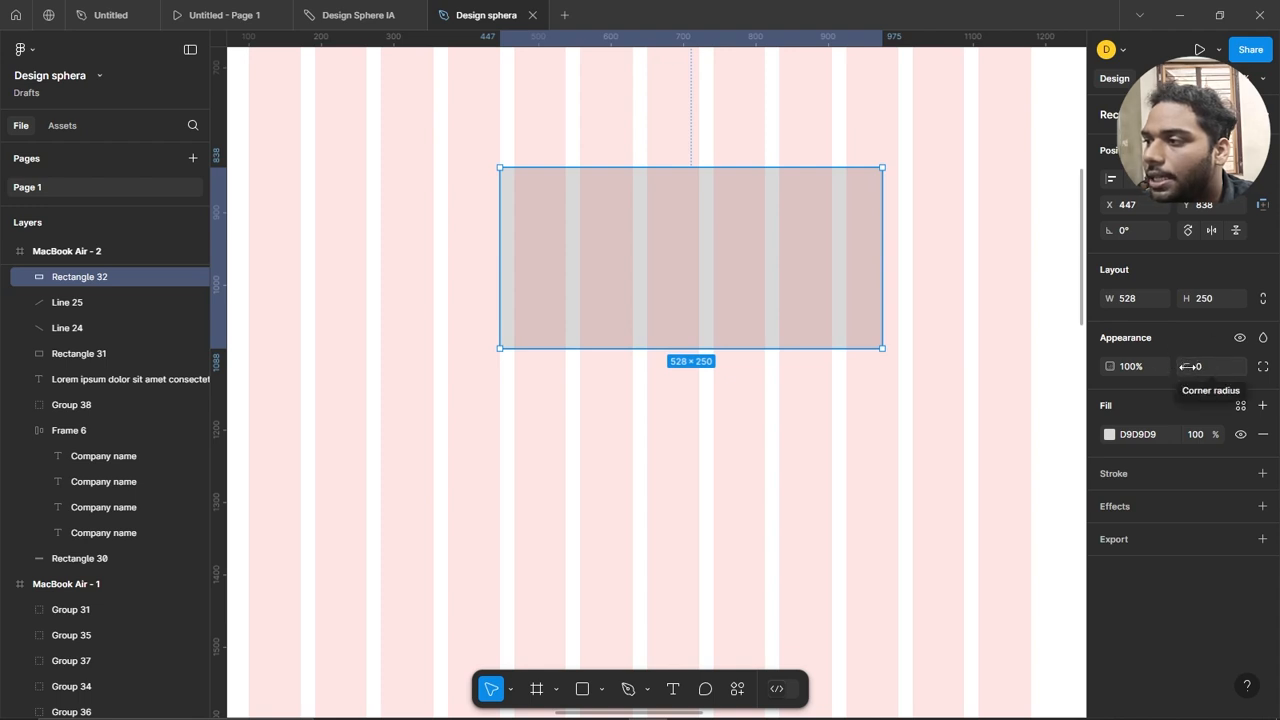
{"action": "left_click_drag", "start_coordinate": [1188, 366], "coordinate": [103, 387]}
{"action": "scroll", "coordinate": [667, 182], "scroll_direction": "up", "scroll_amount": 2}
{"action": "scroll", "coordinate": [667, 182], "scroll_direction": "up", "scroll_amount": 2}
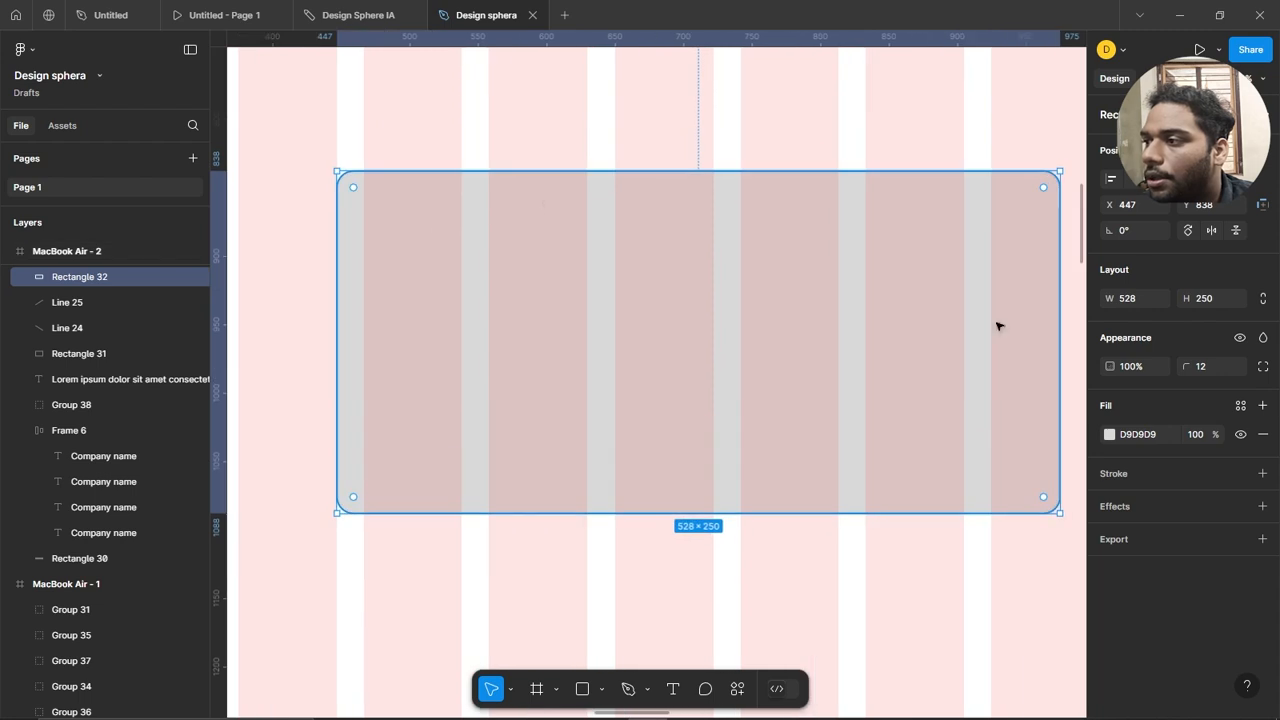
{"action": "left_click_drag", "start_coordinate": [1180, 363], "coordinate": [1222, 352]}
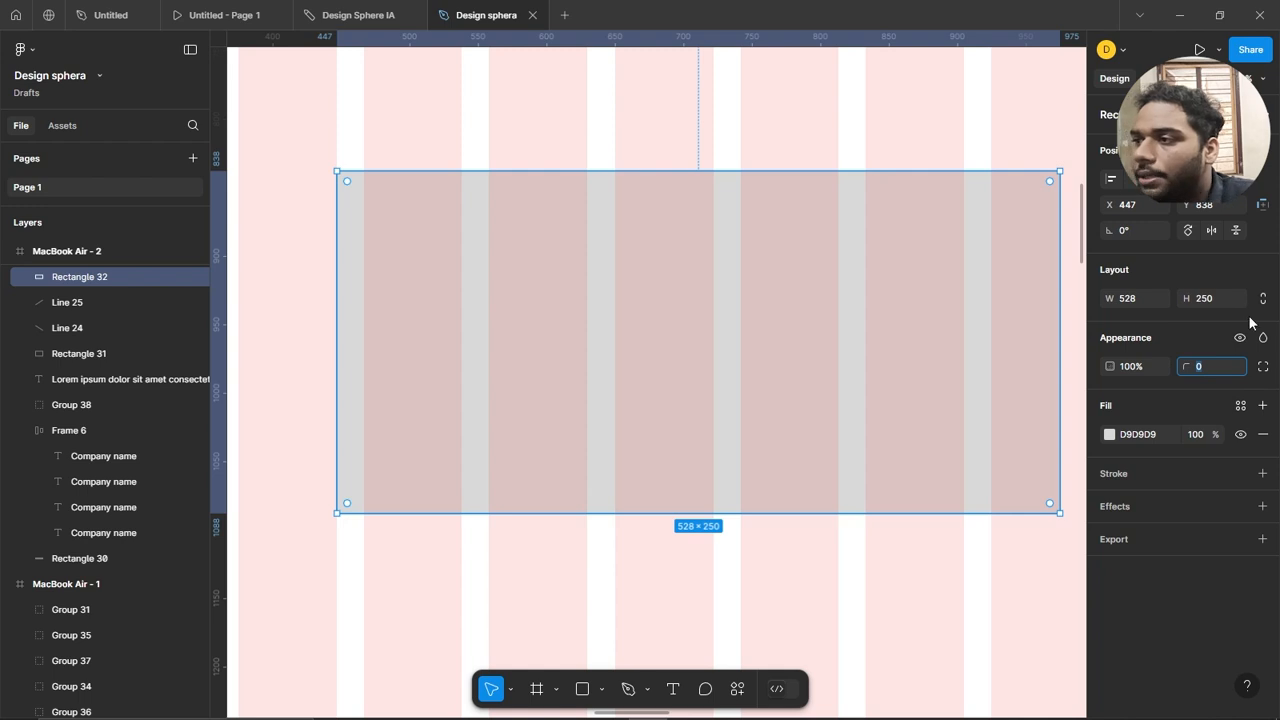
{"action": "key", "text": "Return"}
{"action": "left_click", "coordinate": [930, 150]}
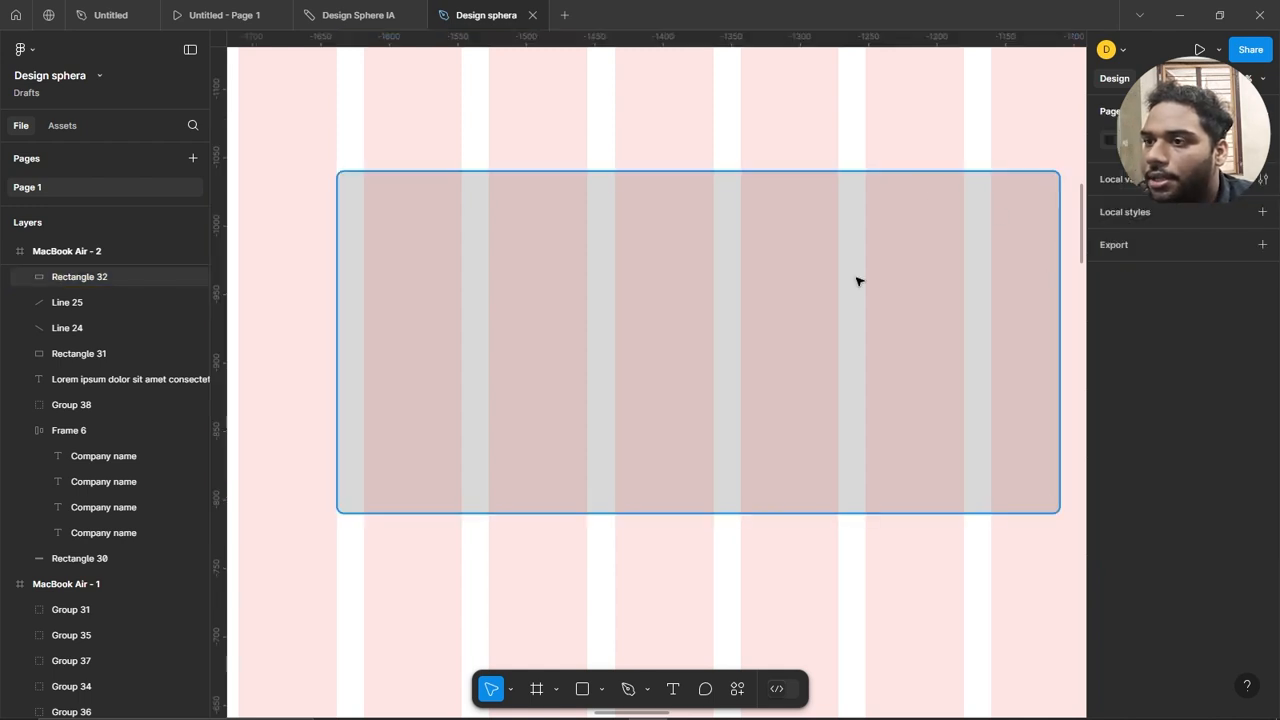
Examine the student photo, name and placed company layout of the success story cards in MacBook Air - 1.
{"action": "scroll", "coordinate": [362, 172], "scroll_direction": "up", "scroll_amount": 2}
{"action": "scroll", "coordinate": [480, 170], "scroll_direction": "down", "scroll_amount": 3}
{"action": "scroll", "coordinate": [789, 197], "scroll_direction": "down", "scroll_amount": 10}
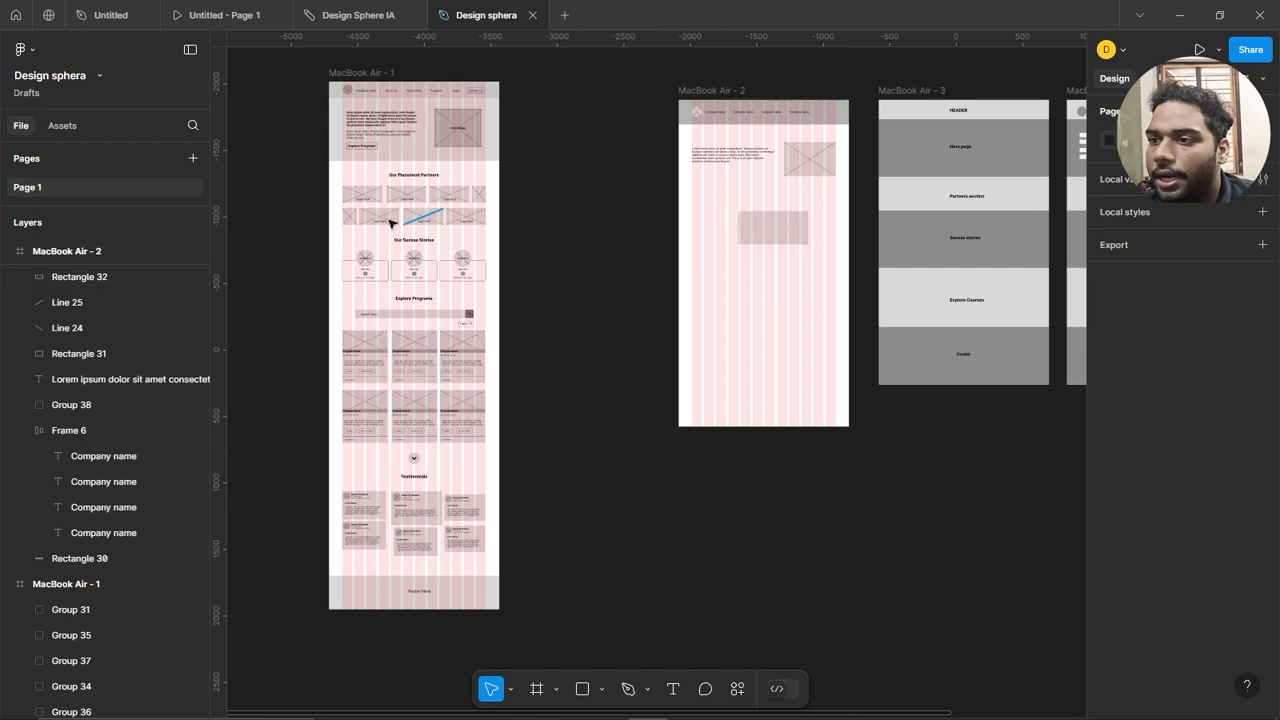
{"action": "scroll", "coordinate": [370, 283], "scroll_direction": "up", "scroll_amount": 8}
{"action": "scroll", "coordinate": [370, 283], "scroll_direction": "up", "scroll_amount": 8}
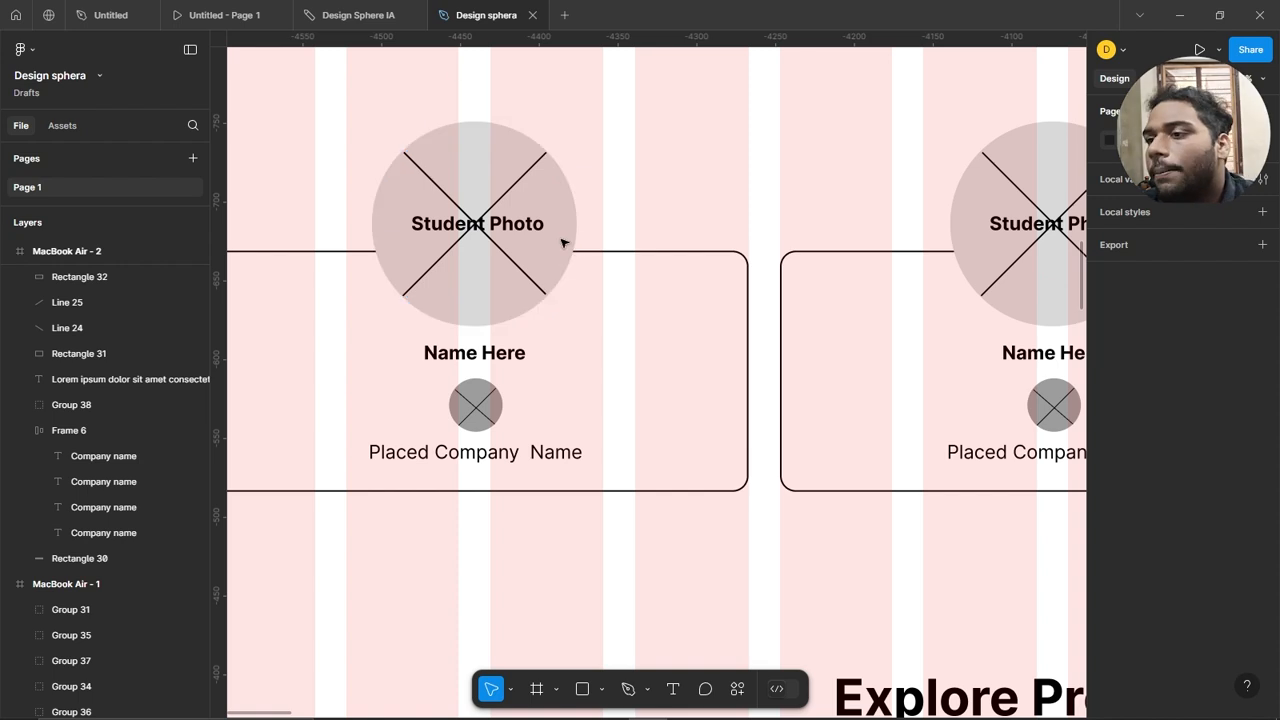
{"action": "scroll", "coordinate": [418, 242], "scroll_direction": "down", "scroll_amount": 4}
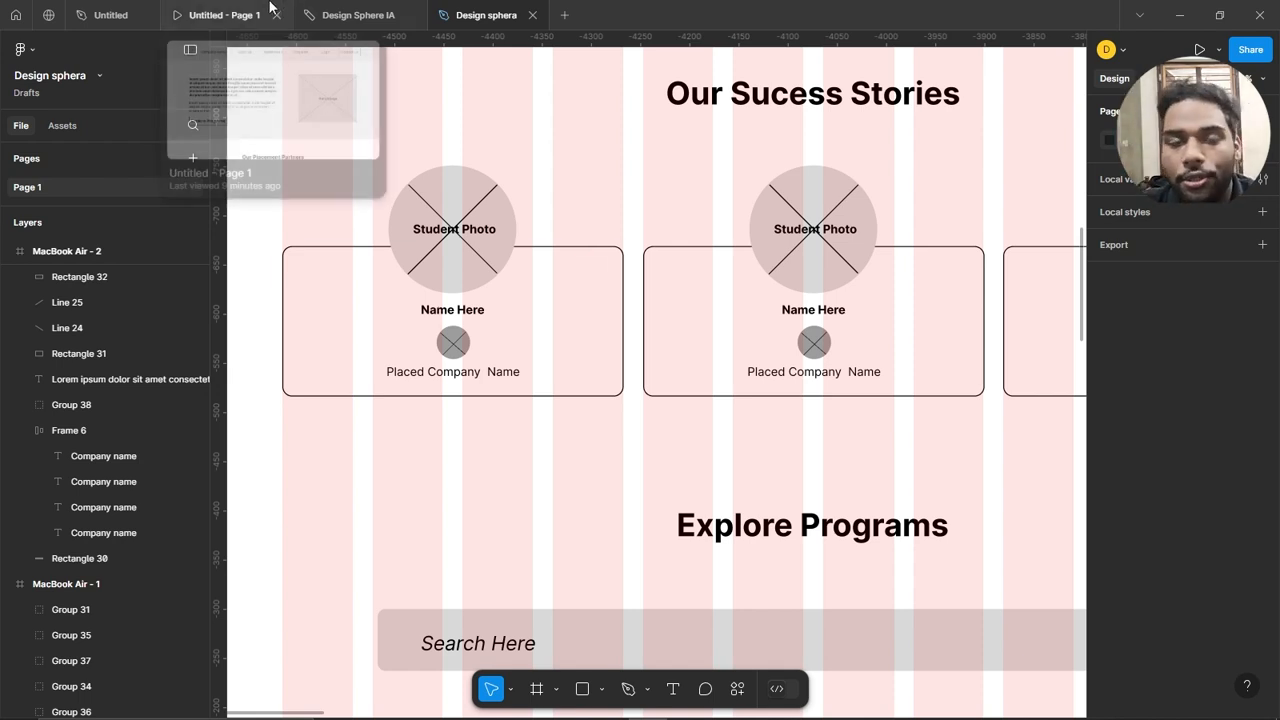
{"action": "mouse_move", "coordinate": [297, 17]}
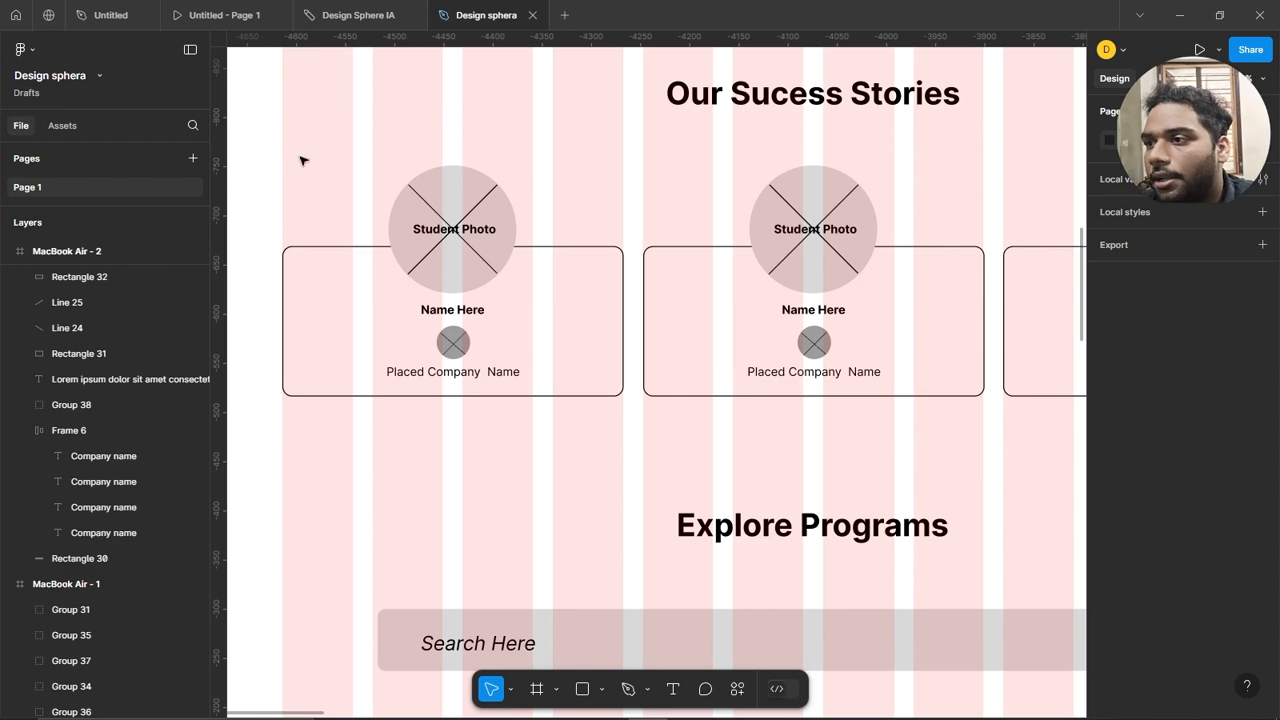
{"action": "scroll", "coordinate": [303, 160], "scroll_direction": "down", "scroll_amount": 4}
{"action": "scroll", "coordinate": [658, 140], "scroll_direction": "up", "scroll_amount": 5}
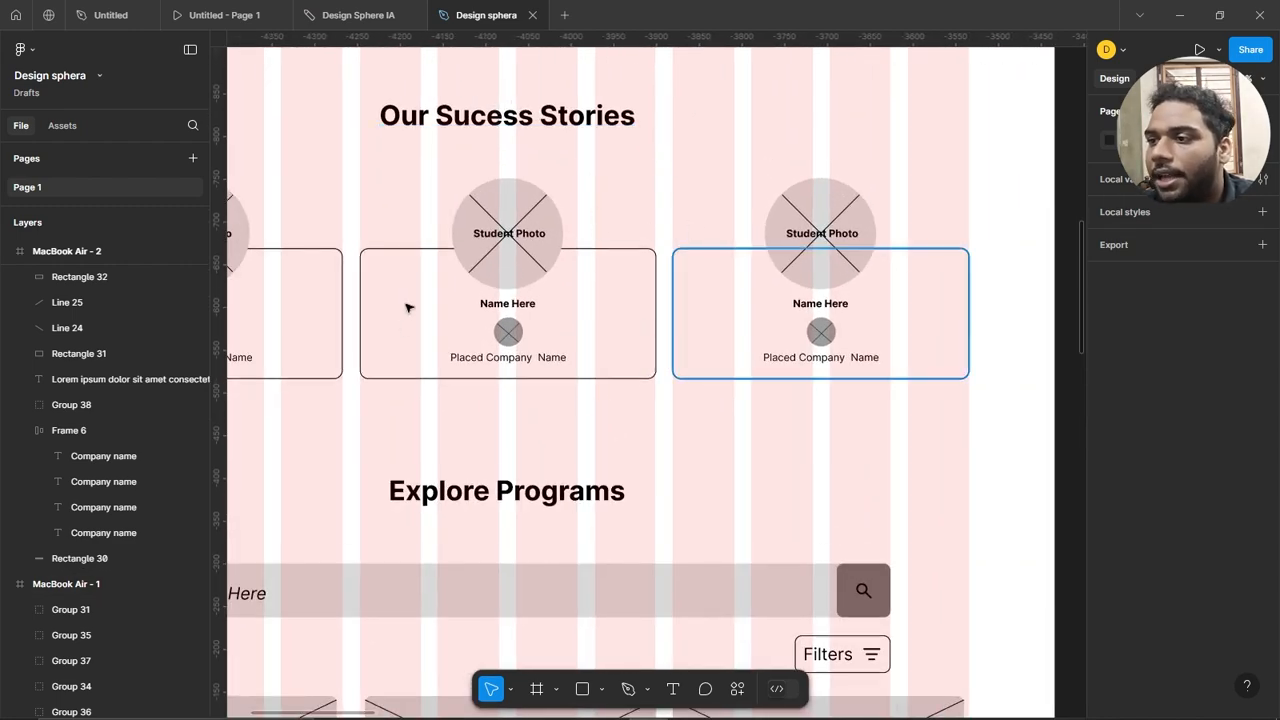
Inspect the Explore Programs section of MacBook Air - 1, checking the search bar group and its individual corner settings.
{"action": "scroll", "coordinate": [909, 266], "scroll_direction": "down", "scroll_amount": 3}
{"action": "scroll", "coordinate": [909, 263], "scroll_direction": "down", "scroll_amount": 3}
{"action": "scroll", "coordinate": [850, 280], "scroll_direction": "up", "scroll_amount": 2}
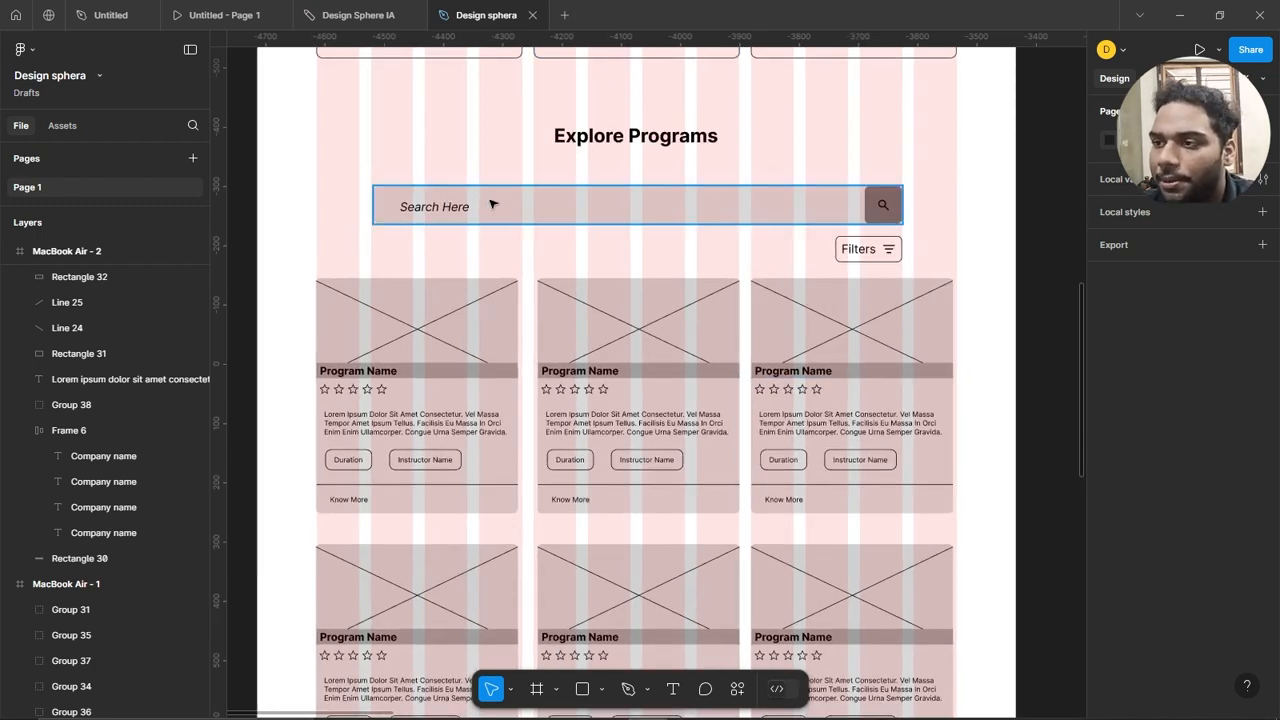
{"action": "scroll", "coordinate": [490, 204], "scroll_direction": "up", "scroll_amount": 2}
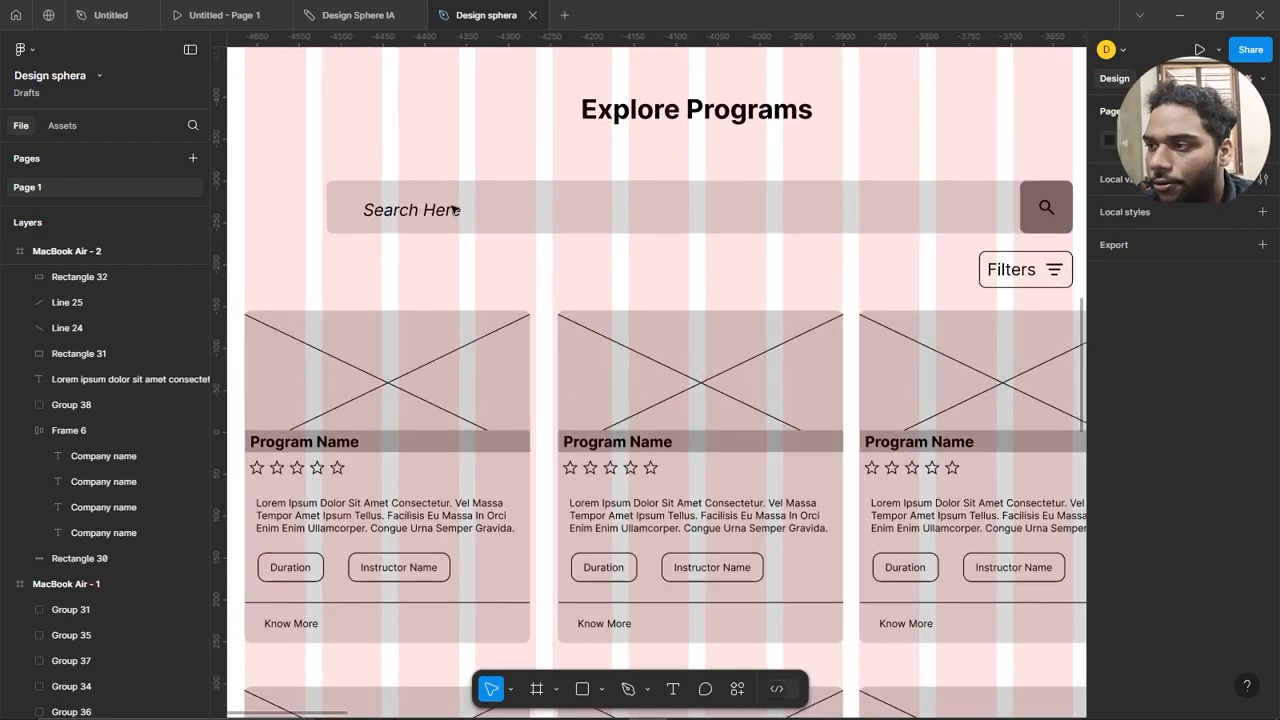
{"action": "left_click", "coordinate": [364, 194]}
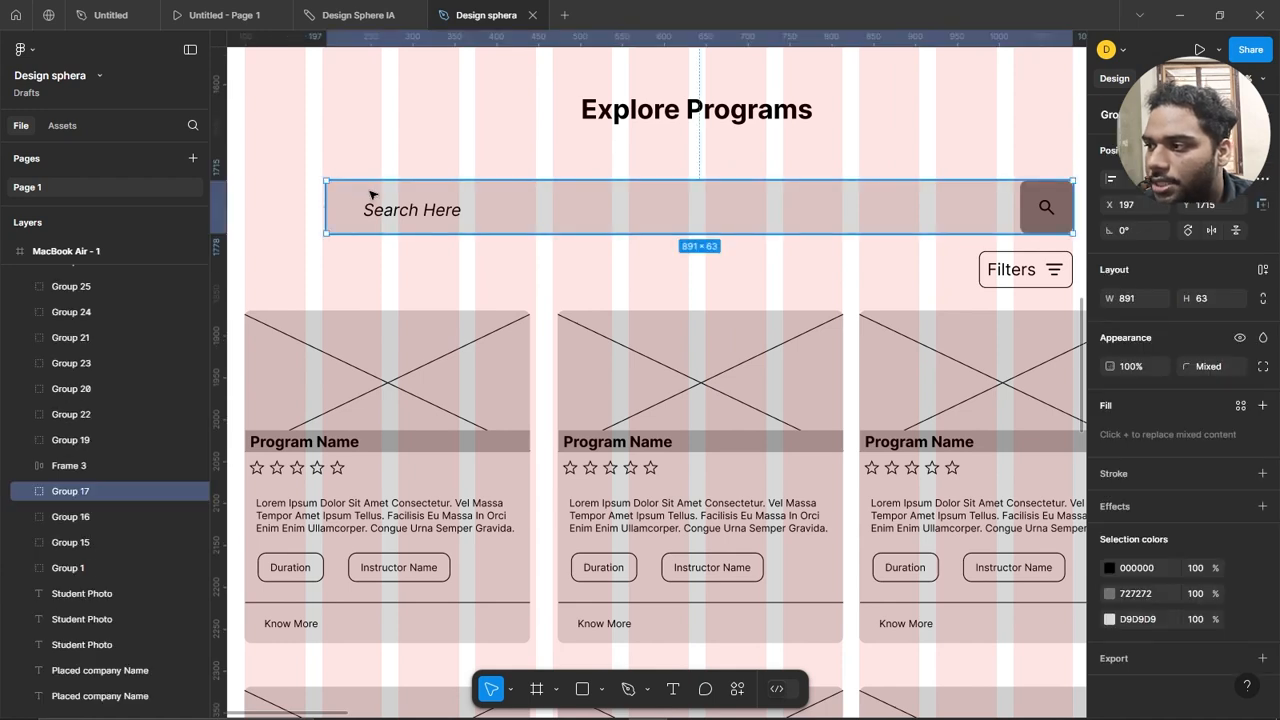
{"action": "left_click", "coordinate": [1262, 367]}
{"action": "left_click", "coordinate": [1263, 369]}
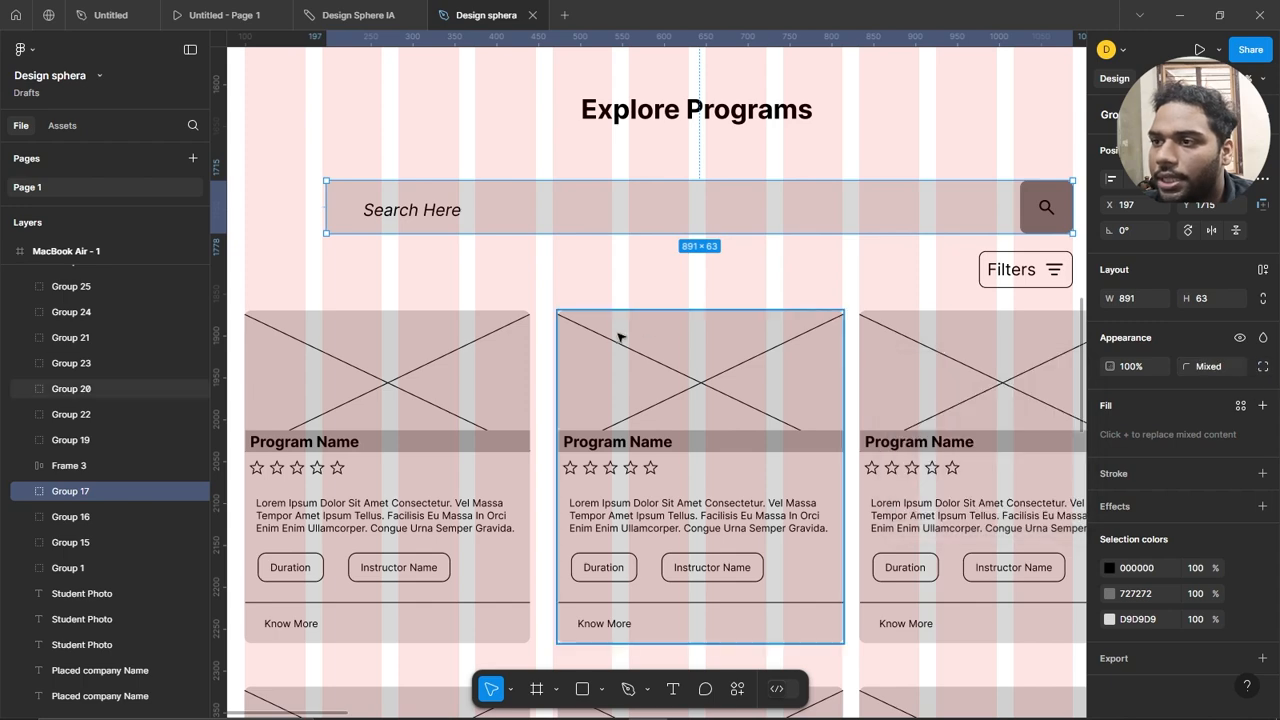
{"action": "left_click", "coordinate": [551, 274]}
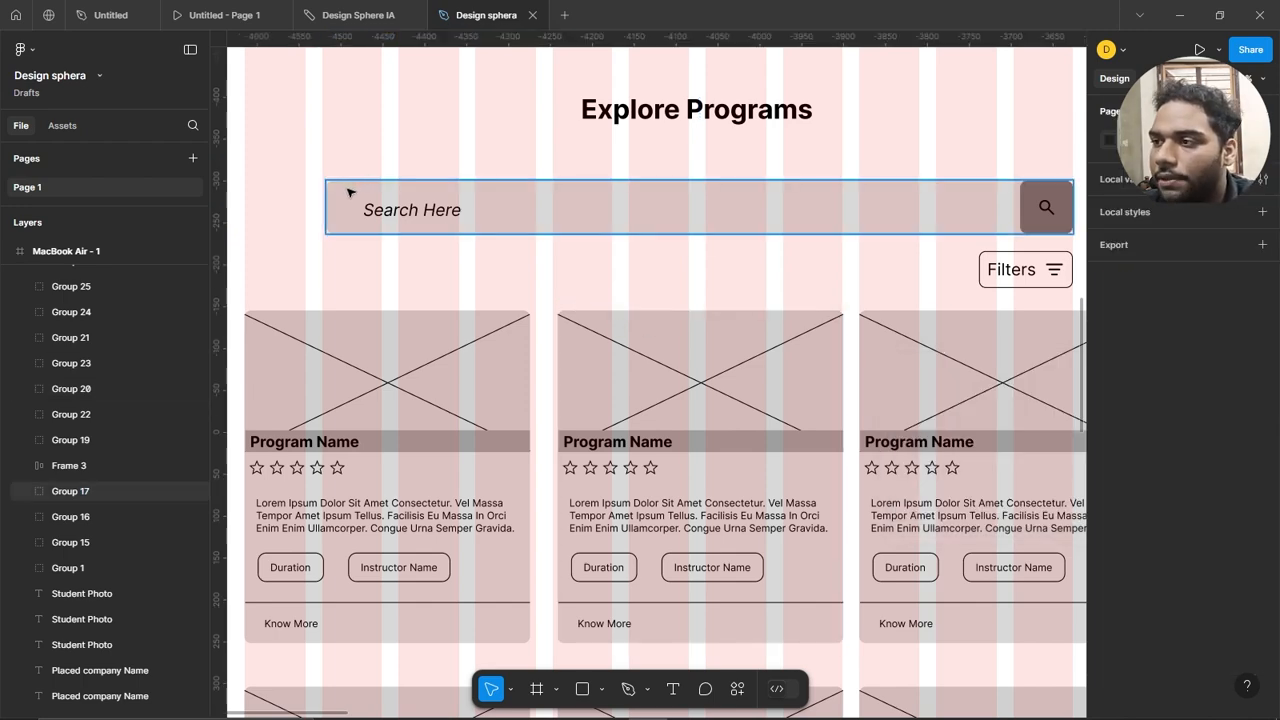
Inspect the search icon nested inside the Explore Programs search bar group.
{"action": "scroll", "coordinate": [345, 193], "scroll_direction": "down", "scroll_amount": 2}
{"action": "scroll", "coordinate": [720, 200], "scroll_direction": "up", "scroll_amount": 8}
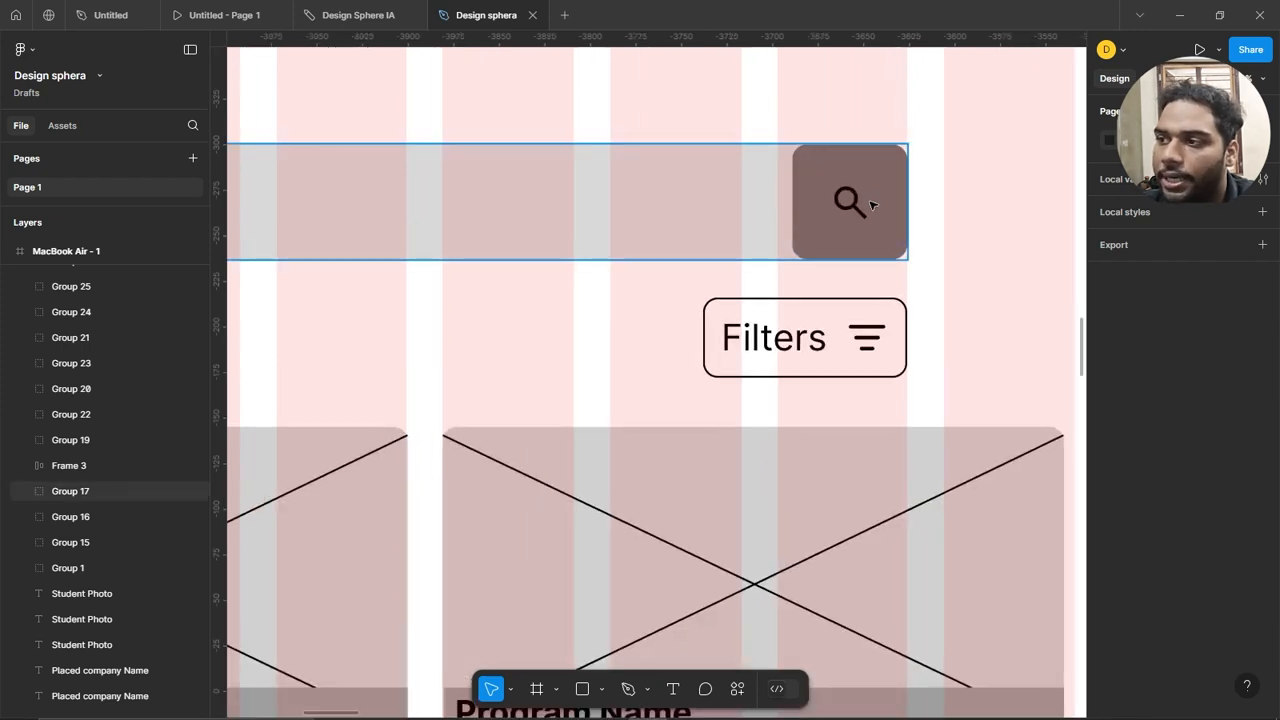
{"action": "left_click", "coordinate": [703, 201]}
{"action": "double_click", "coordinate": [855, 188]}
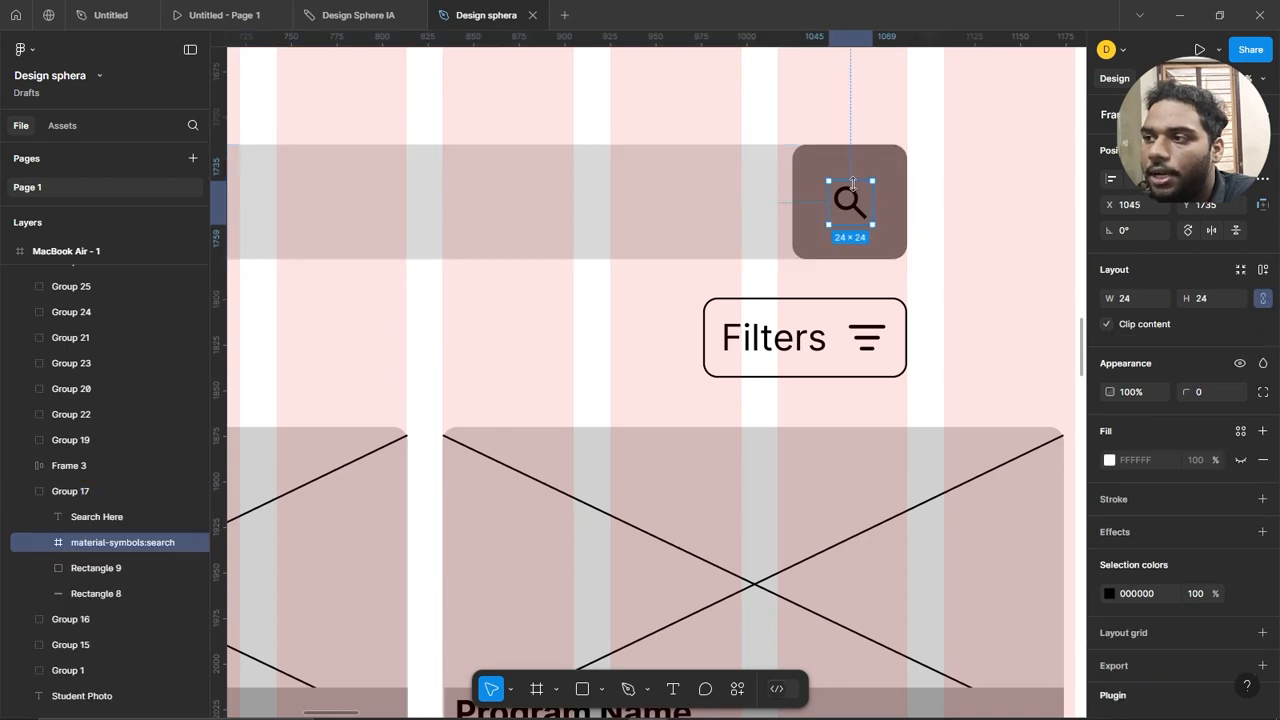
{"action": "left_click", "coordinate": [885, 163]}
{"action": "key", "text": "Escape"}
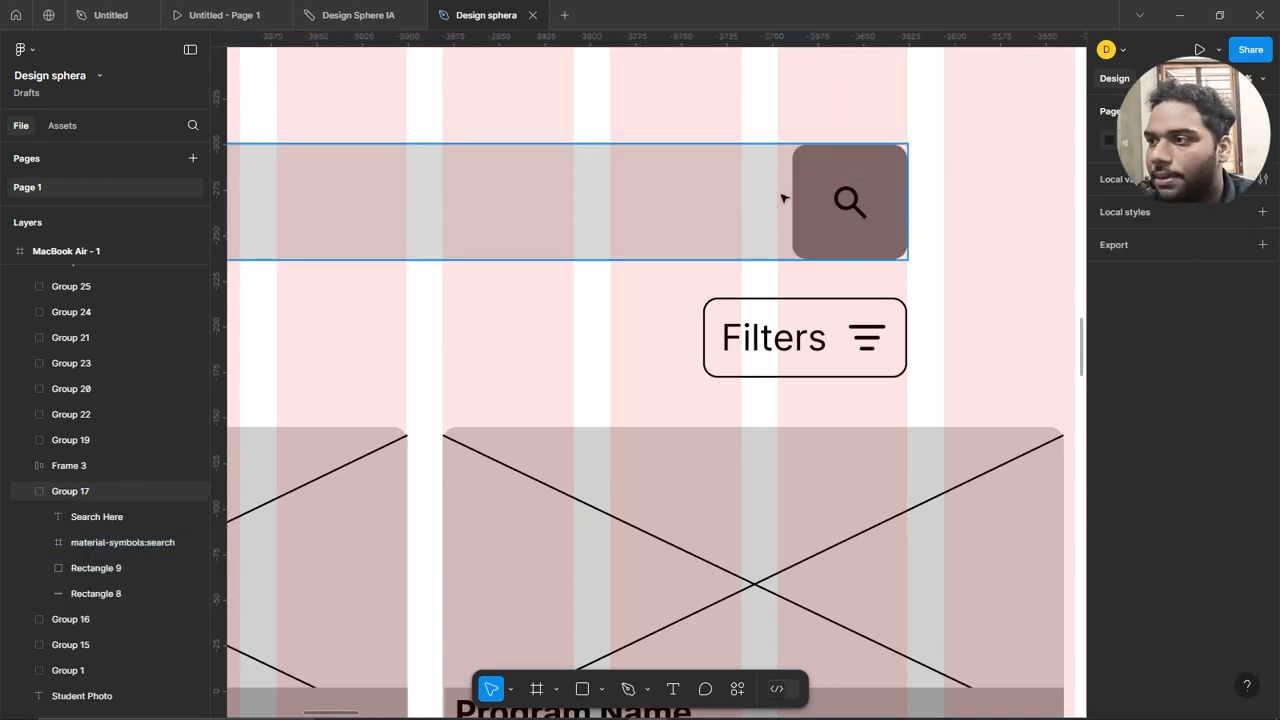
Search the Iconify plugin for "Search" icons and close the plugin without importing one.
{"action": "scroll", "coordinate": [780, 198], "scroll_direction": "down", "scroll_amount": 3}
{"action": "right_click", "coordinate": [960, 372]}
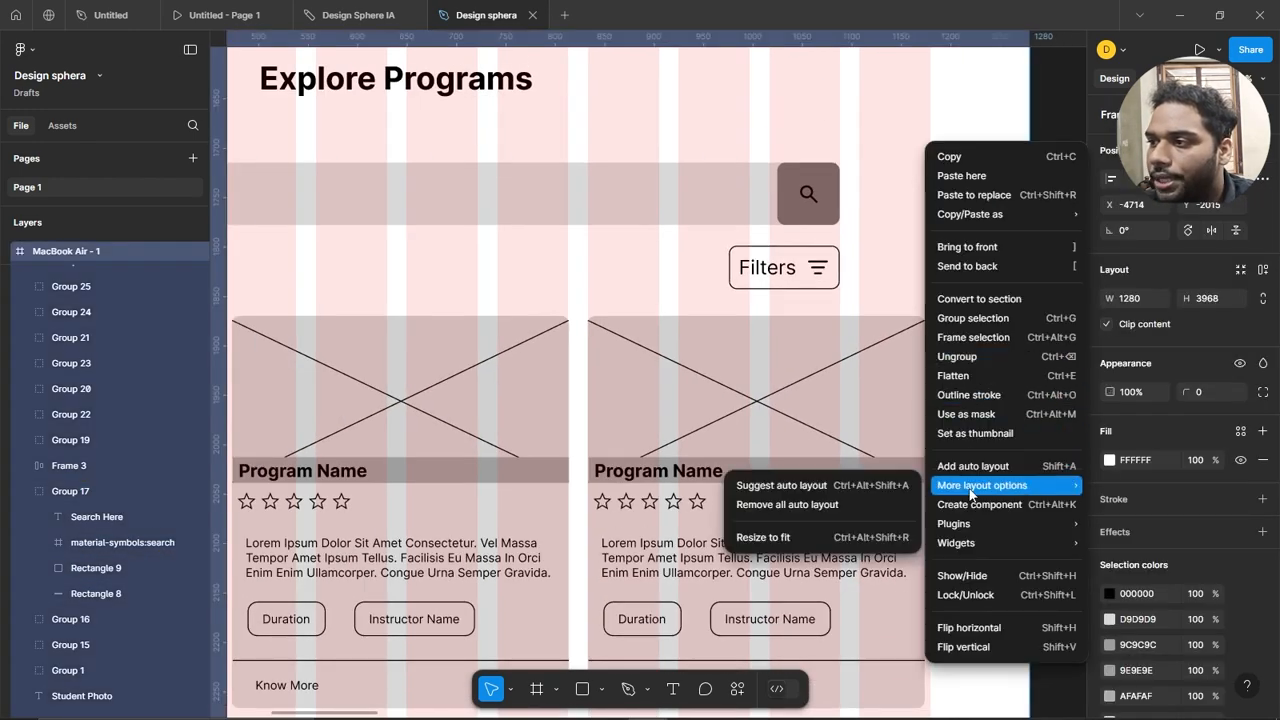
{"action": "mouse_move", "coordinate": [969, 530]}
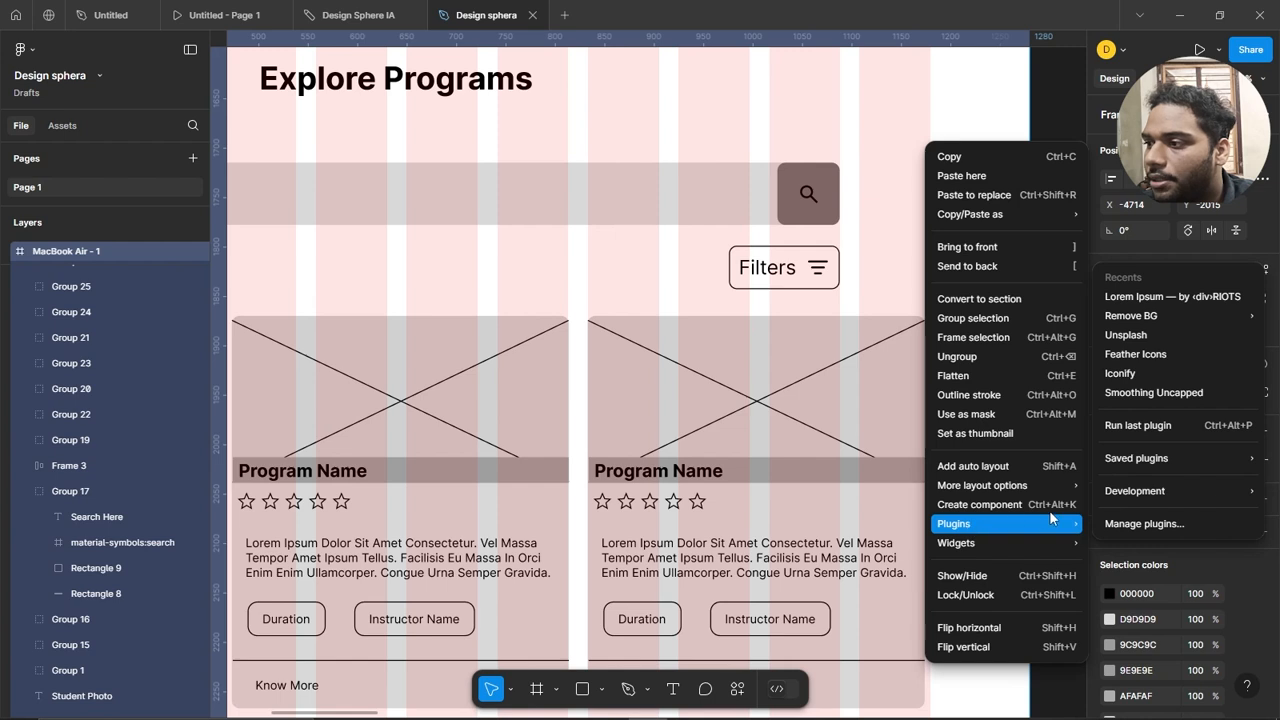
{"action": "left_click", "coordinate": [1155, 376]}
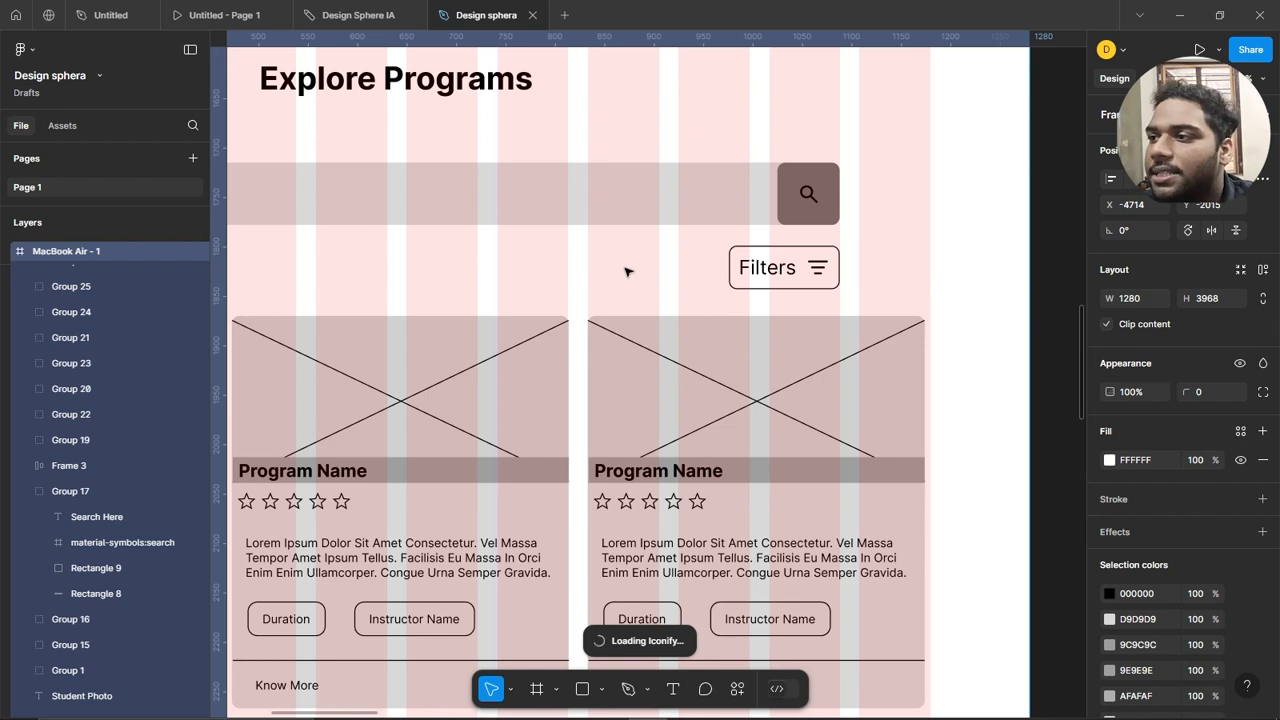
{"action": "left_click", "coordinate": [820, 187]}
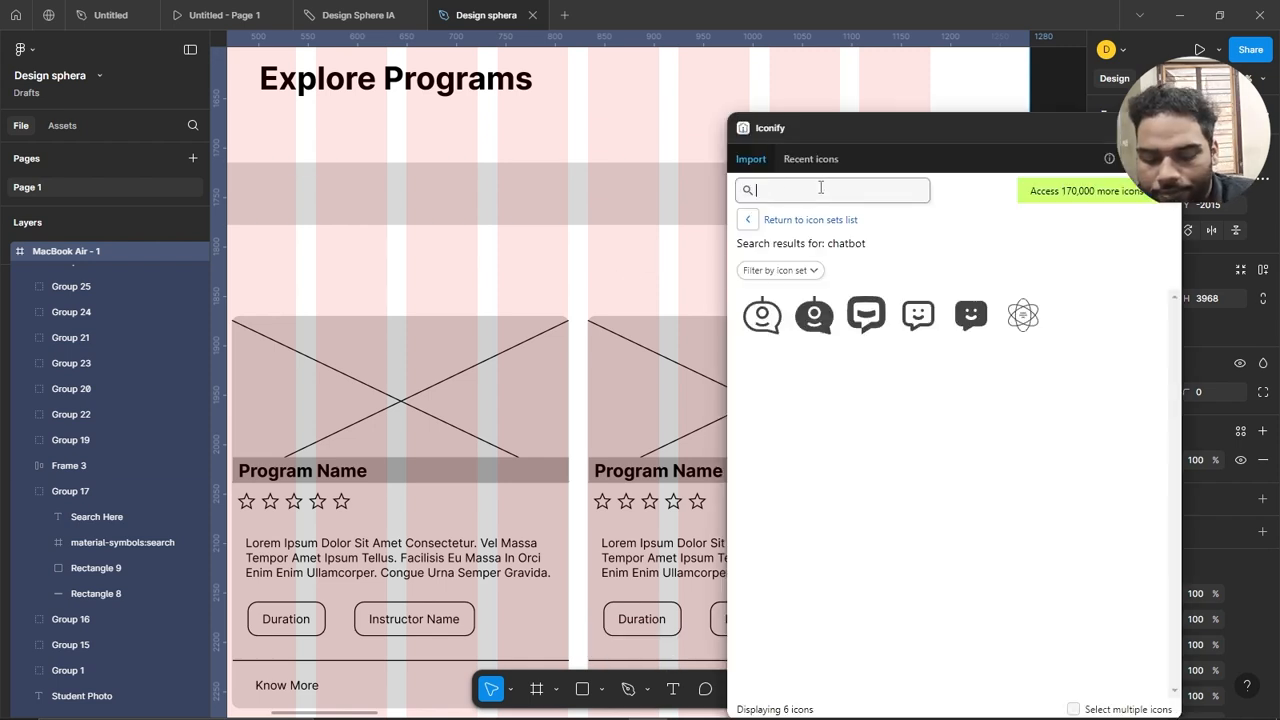
{"action": "type", "text": "Search"}
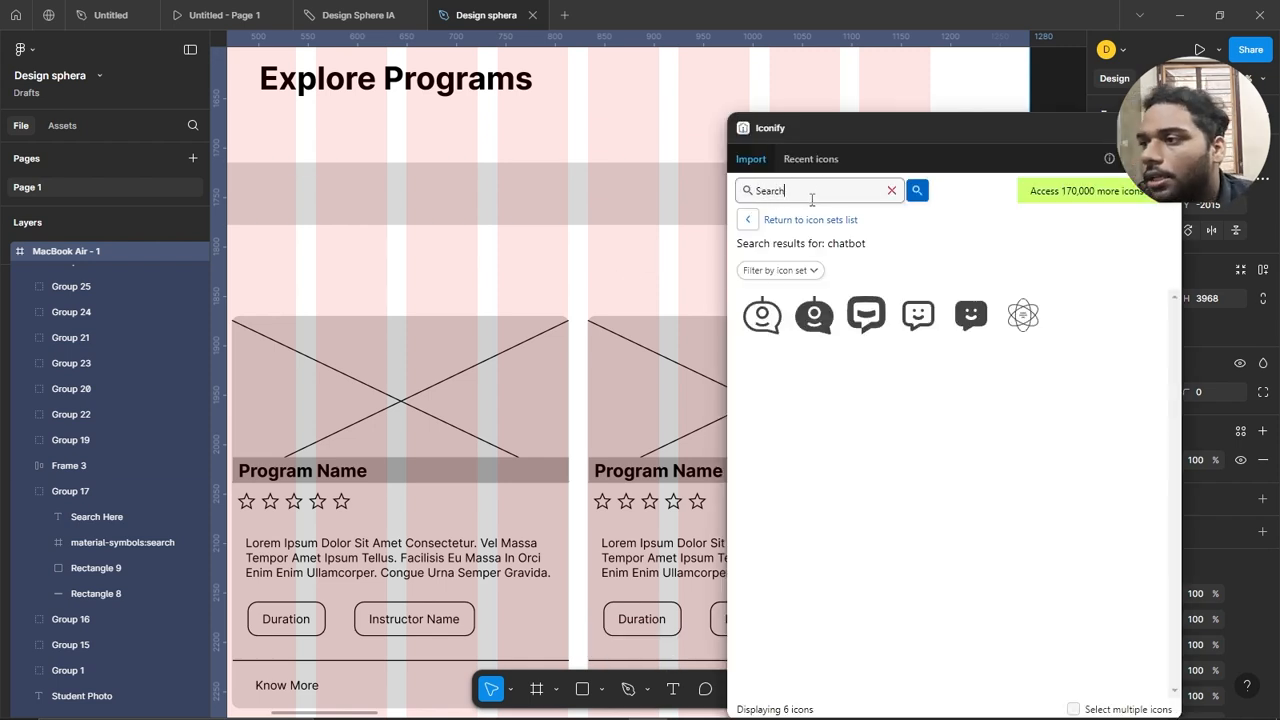
{"action": "key", "text": "Return"}
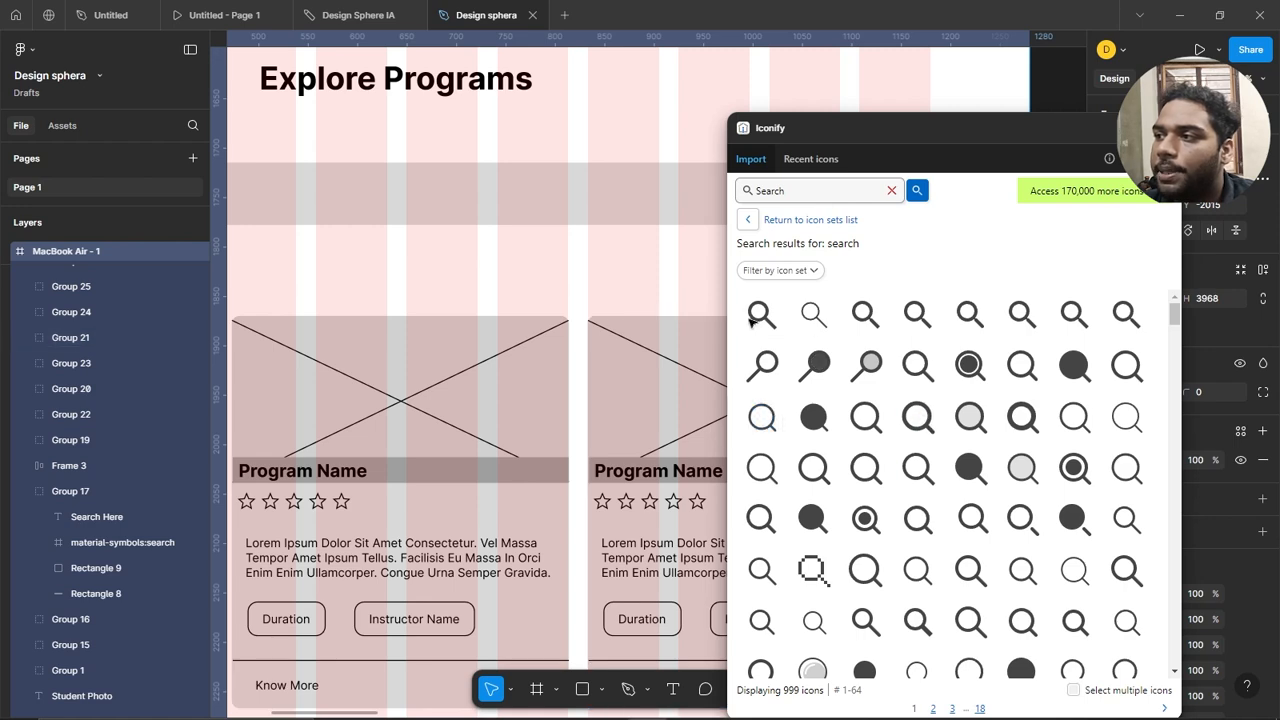
{"action": "left_click", "coordinate": [1162, 128]}
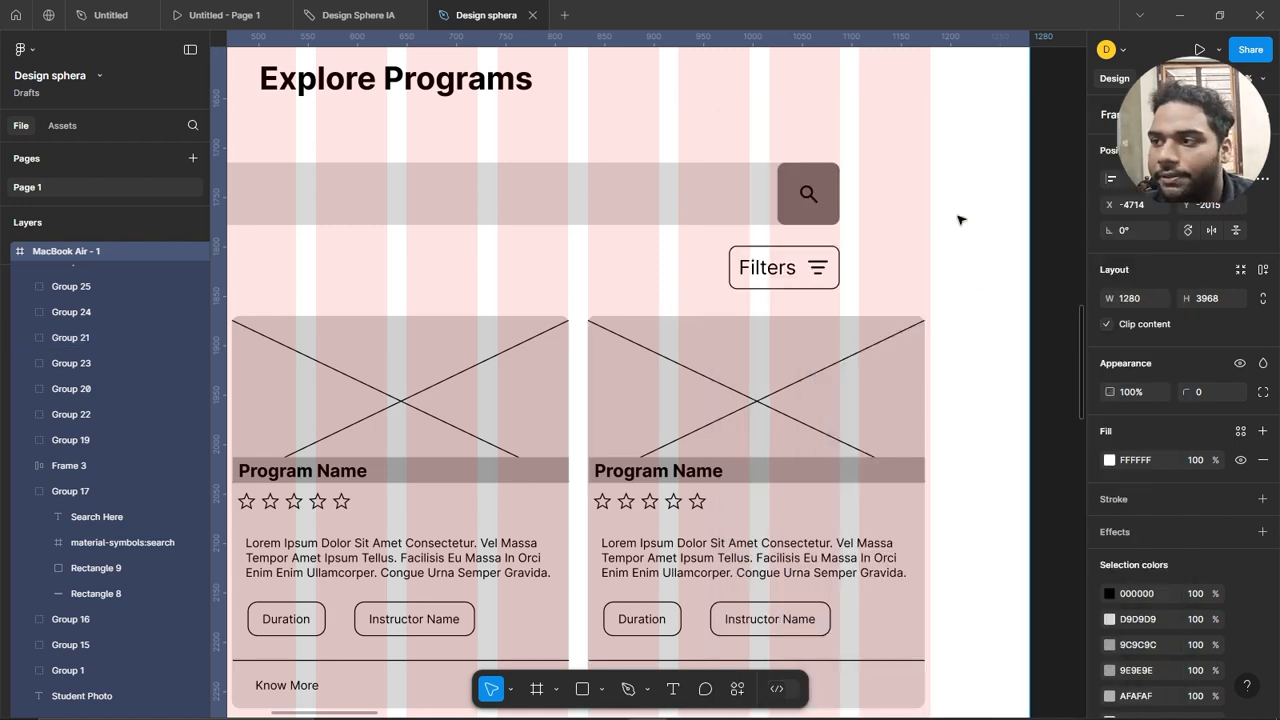
Examine the search bar and the Filters button in the Explore Programs section of MacBook Air - 1.
{"action": "scroll", "coordinate": [884, 194], "scroll_direction": "down", "scroll_amount": 3}
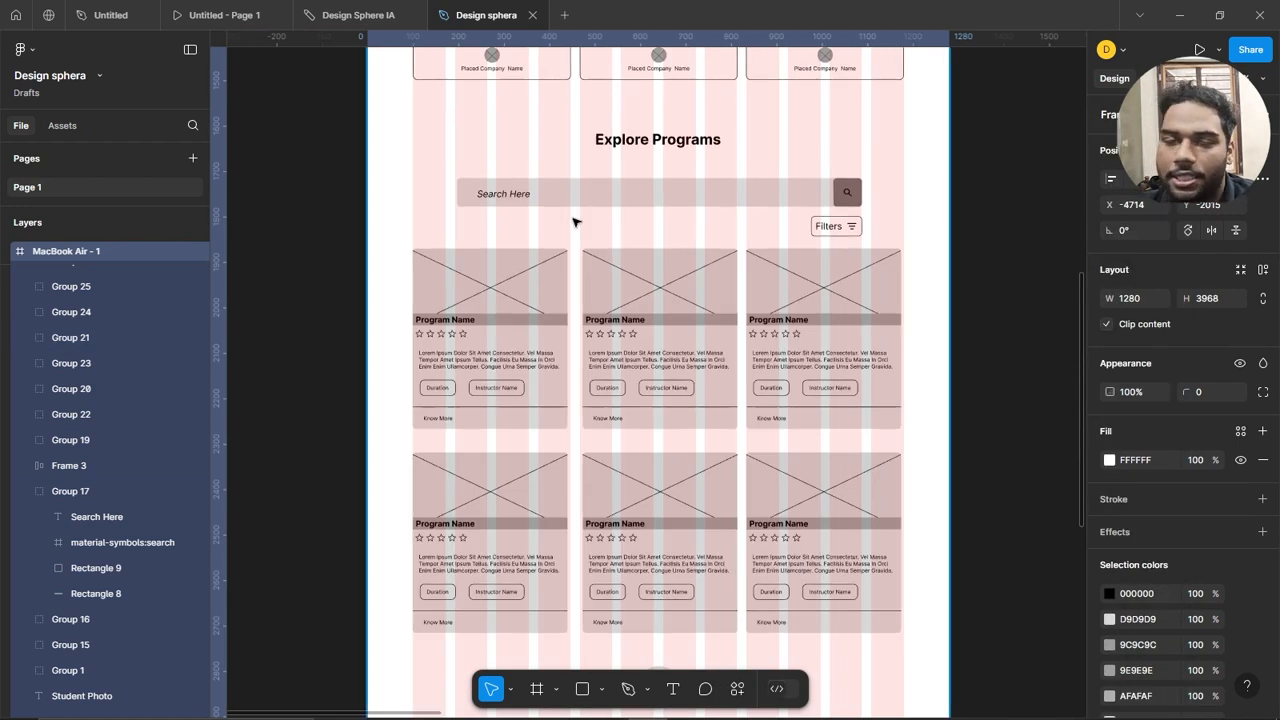
{"action": "scroll", "coordinate": [474, 205], "scroll_direction": "up", "scroll_amount": 2}
{"action": "left_click", "coordinate": [474, 187]}
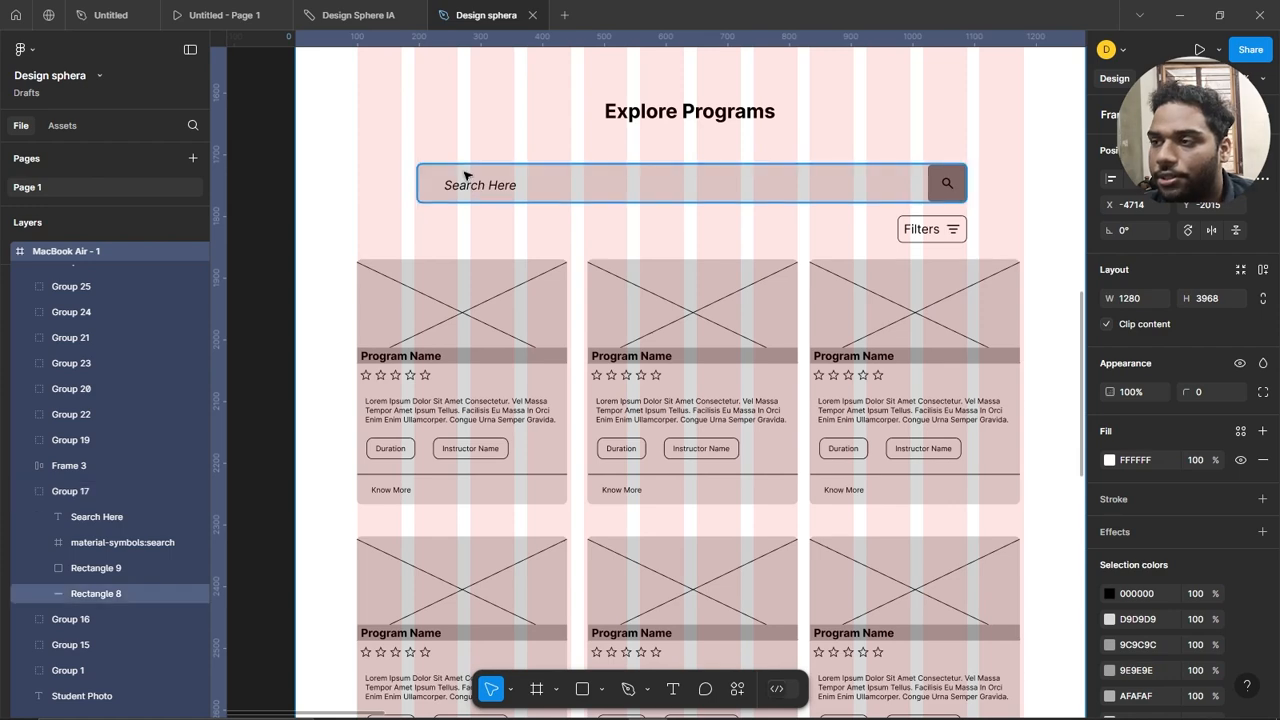
{"action": "scroll", "coordinate": [474, 187], "scroll_direction": "down", "scroll_amount": 4}
{"action": "scroll", "coordinate": [706, 207], "scroll_direction": "up", "scroll_amount": 2}
{"action": "scroll", "coordinate": [706, 207], "scroll_direction": "up", "scroll_amount": 4}
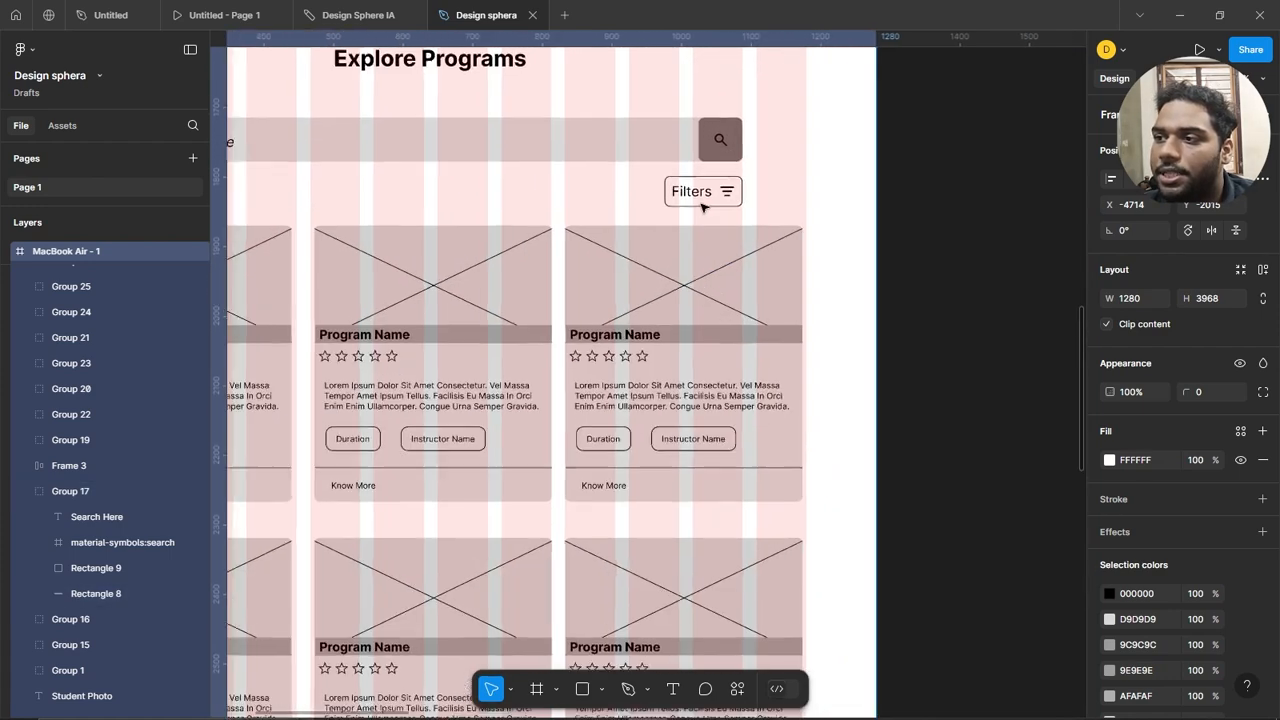
{"action": "scroll", "coordinate": [680, 192], "scroll_direction": "down", "scroll_amount": 4}
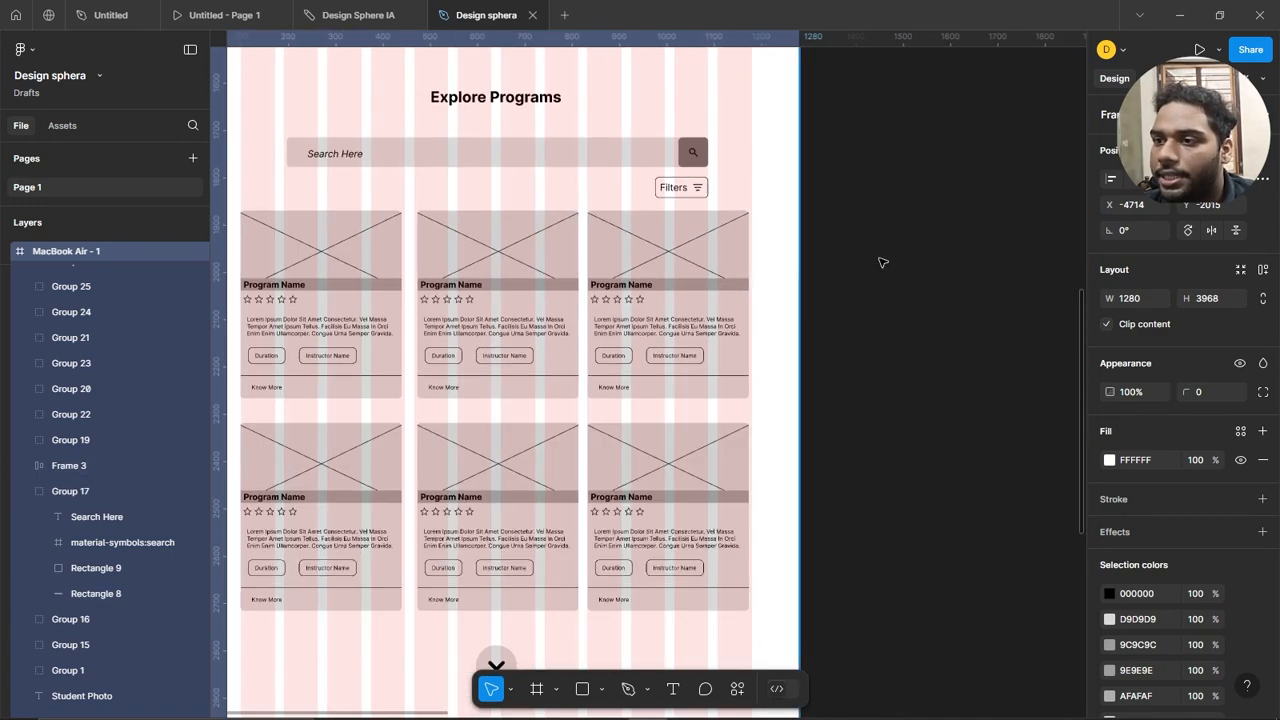
Add a "Filters" text in Inter Regular, size 20, on the empty canvas beside MacBook Air - 1.
{"action": "left_click_drag", "start_coordinate": [880, 263], "coordinate": [468, 342]}
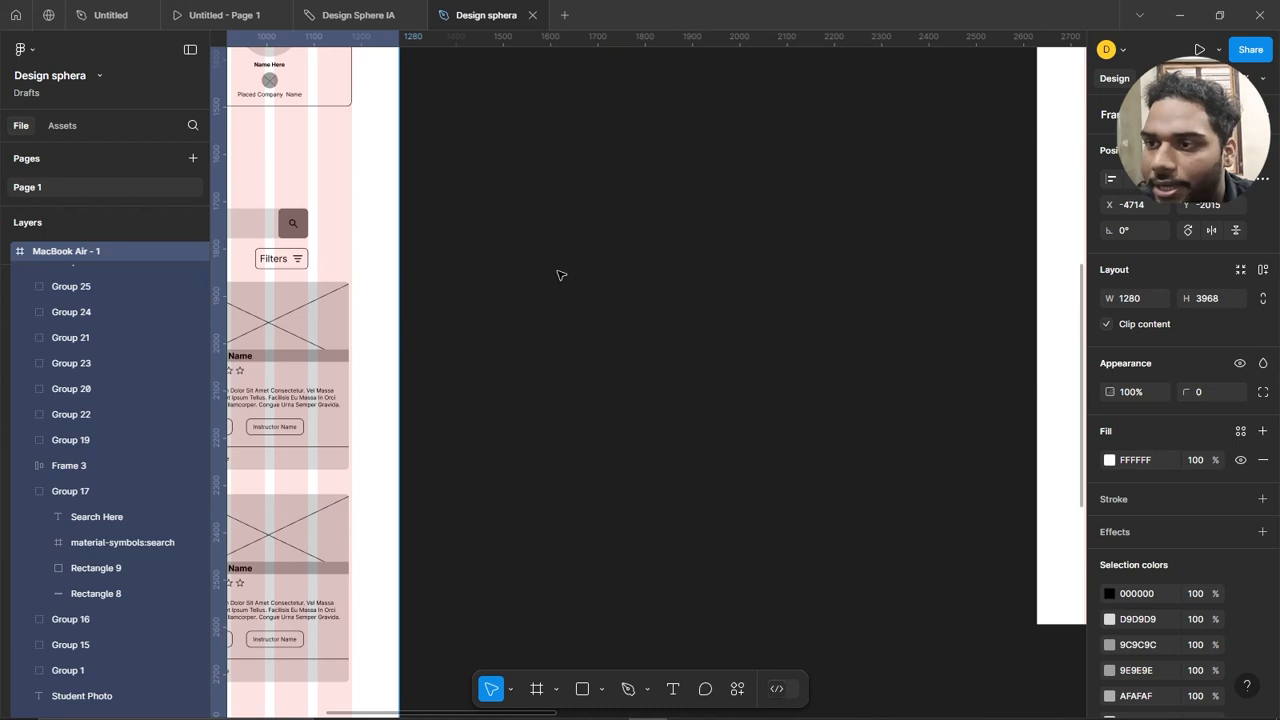
{"action": "scroll", "coordinate": [322, 266], "scroll_direction": "up", "scroll_amount": 3}
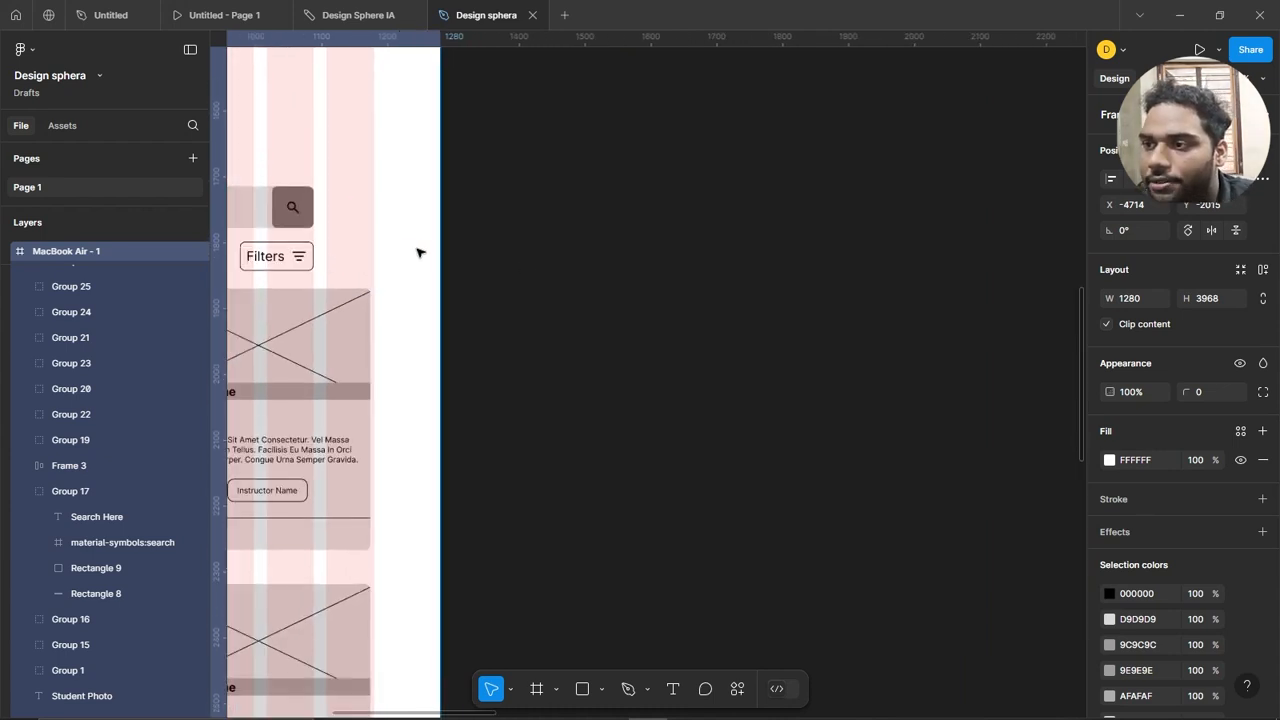
{"action": "key", "text": "t"}
{"action": "left_click", "coordinate": [533, 257]}
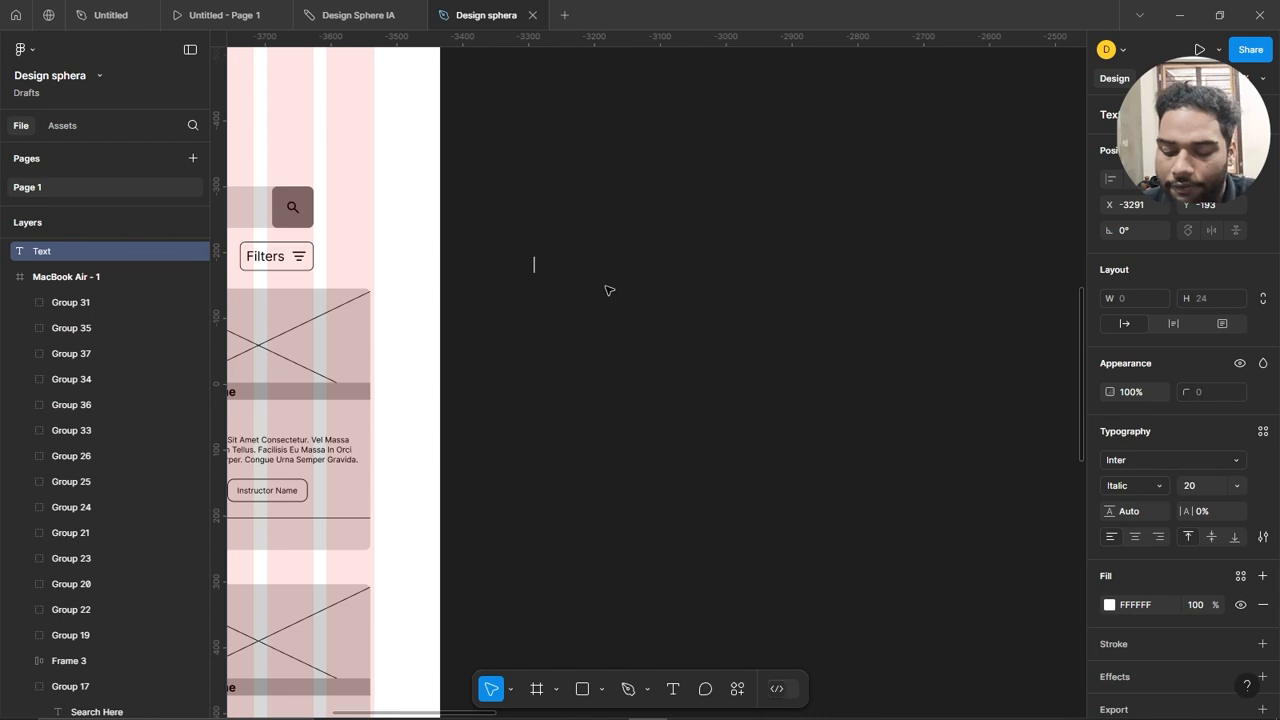
{"action": "type", "text": "Filters"}
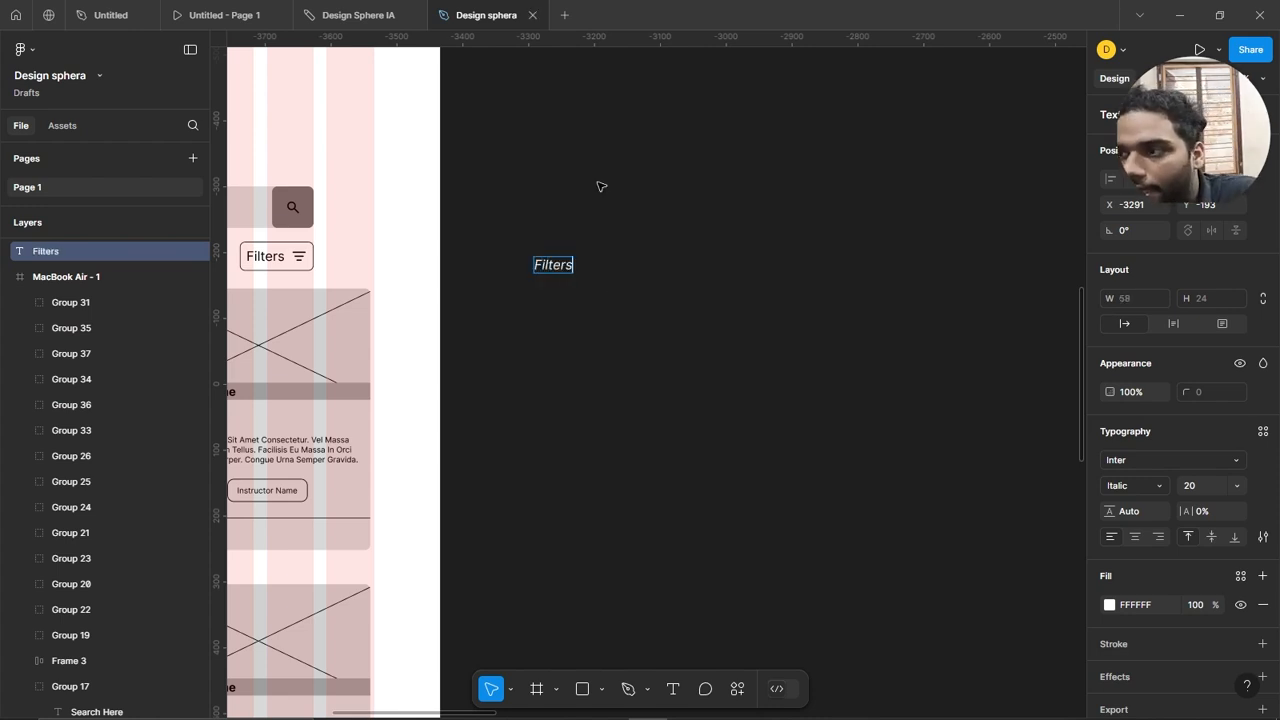
{"action": "key", "text": "ctrl+a"}
{"action": "key", "text": "ctrl+i"}
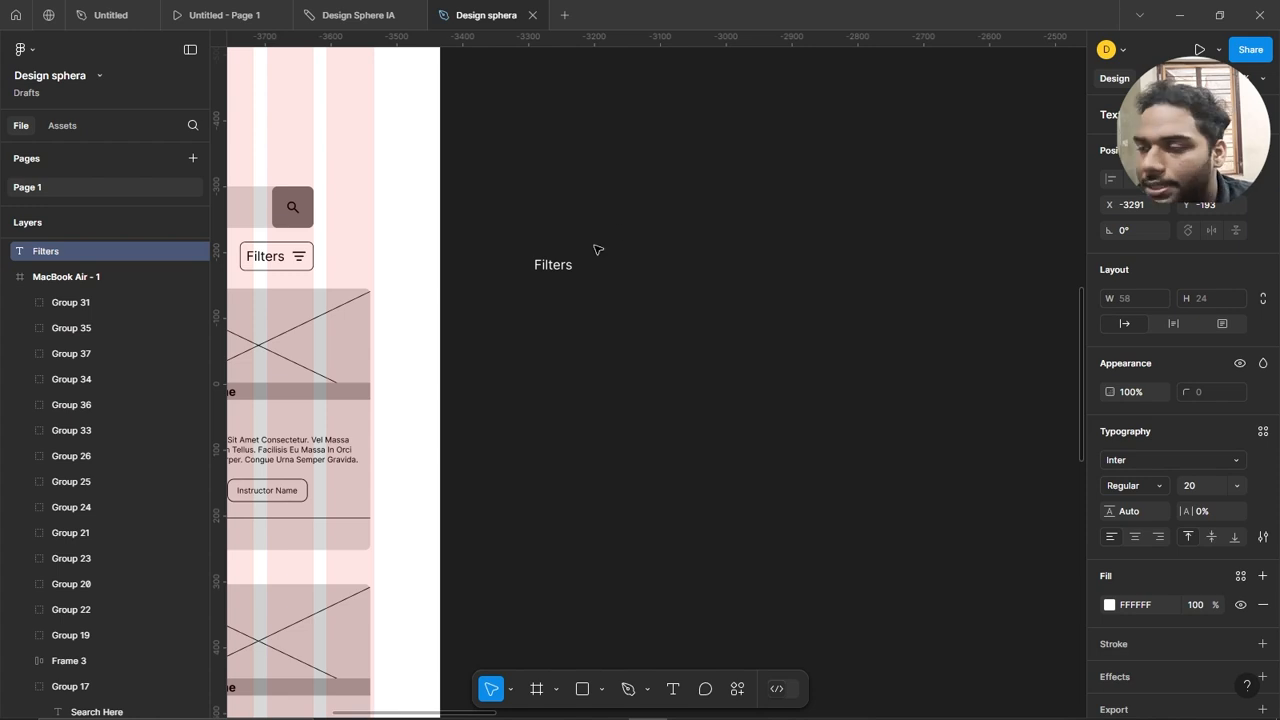
{"action": "left_click", "coordinate": [619, 278]}
Wrap the standalone Filters text in an auto layout frame.
{"action": "scroll", "coordinate": [556, 272], "scroll_direction": "up", "scroll_amount": 3}
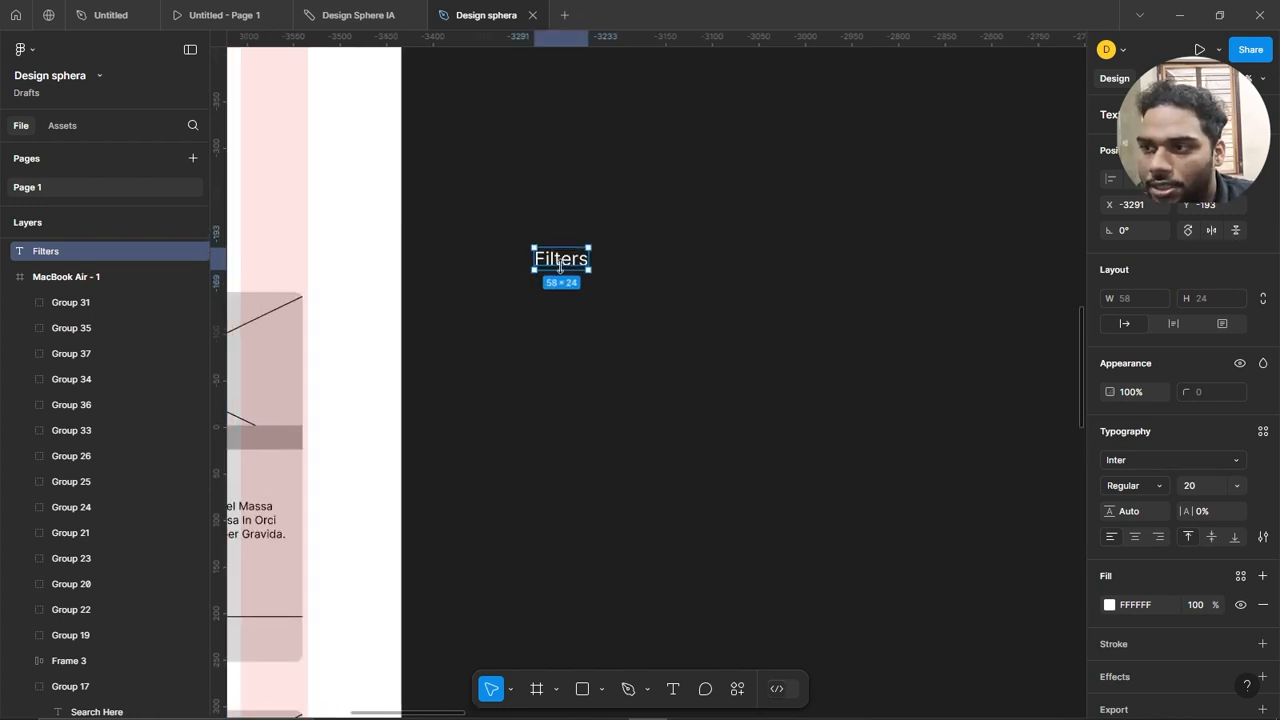
{"action": "scroll", "coordinate": [566, 264], "scroll_direction": "up", "scroll_amount": 3}
{"action": "right_click", "coordinate": [577, 224]}
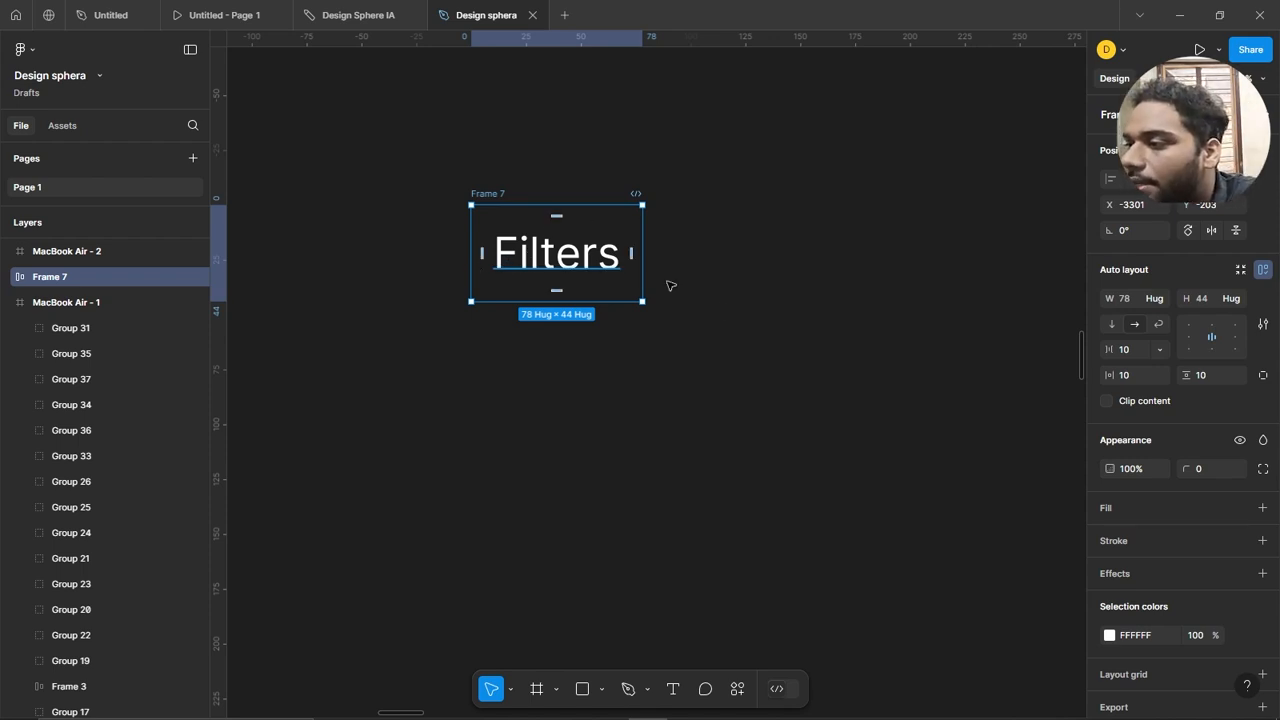
Give the Filters frame a white FFFFFF inside stroke and a corner radius of 7.
{"action": "left_click", "coordinate": [1261, 541]}
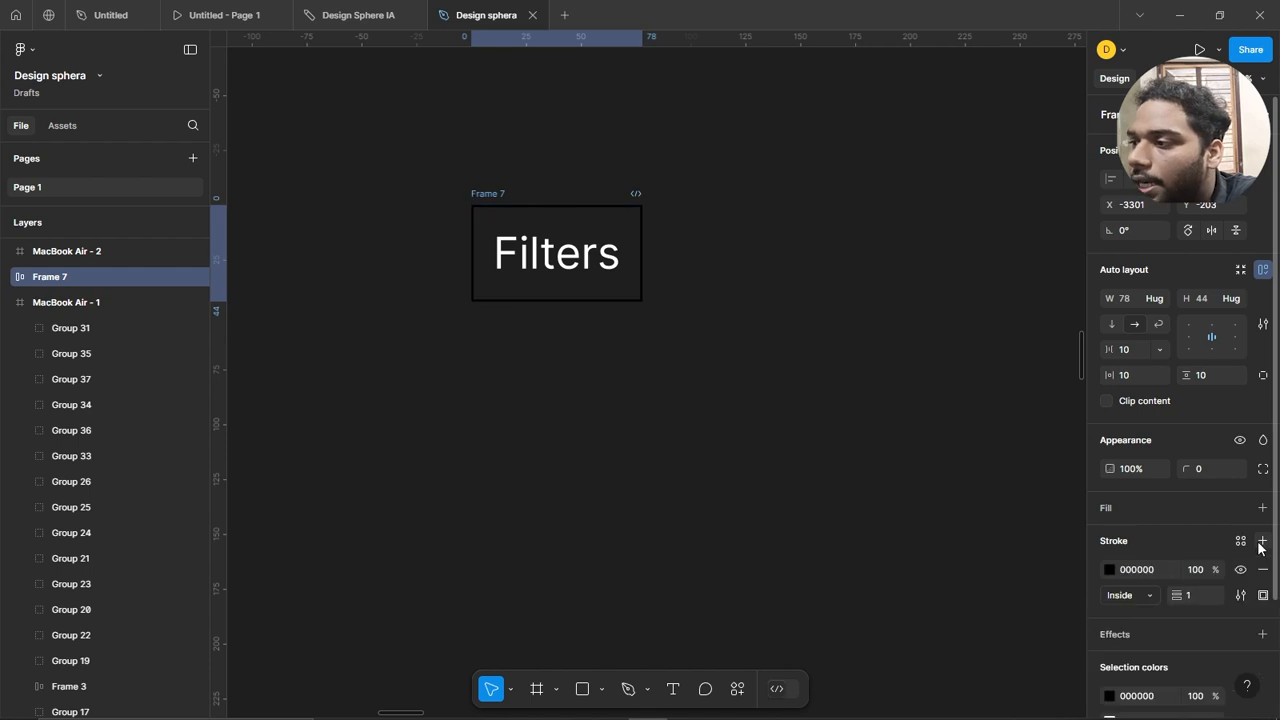
{"action": "left_click", "coordinate": [1109, 568]}
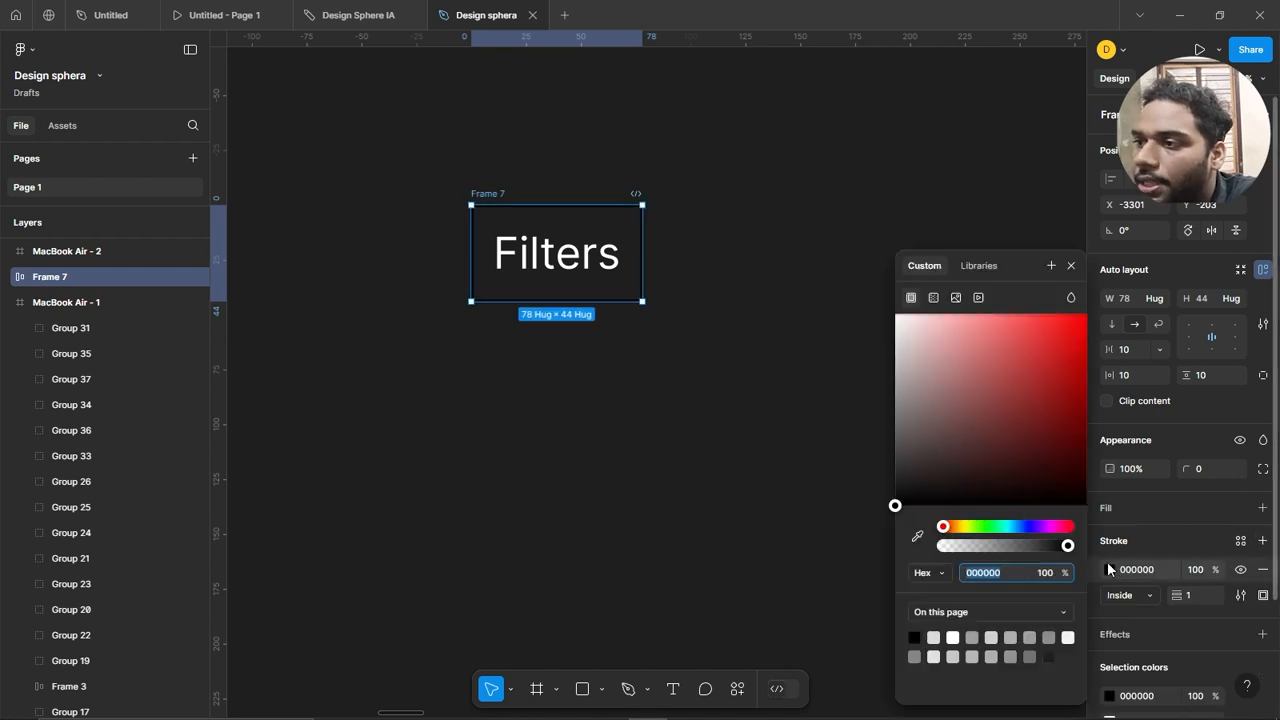
{"action": "left_click_drag", "start_coordinate": [1040, 430], "coordinate": [620, 143]}
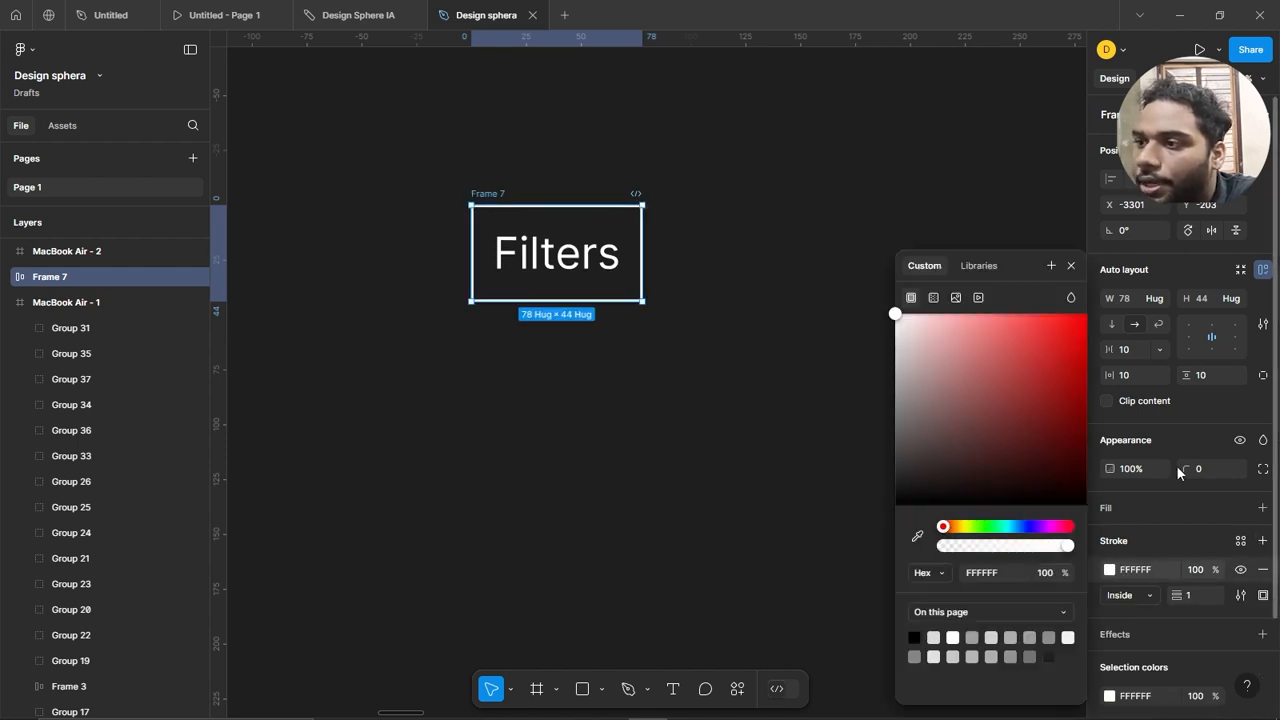
{"action": "left_click_drag", "start_coordinate": [1188, 472], "coordinate": [1233, 466]}
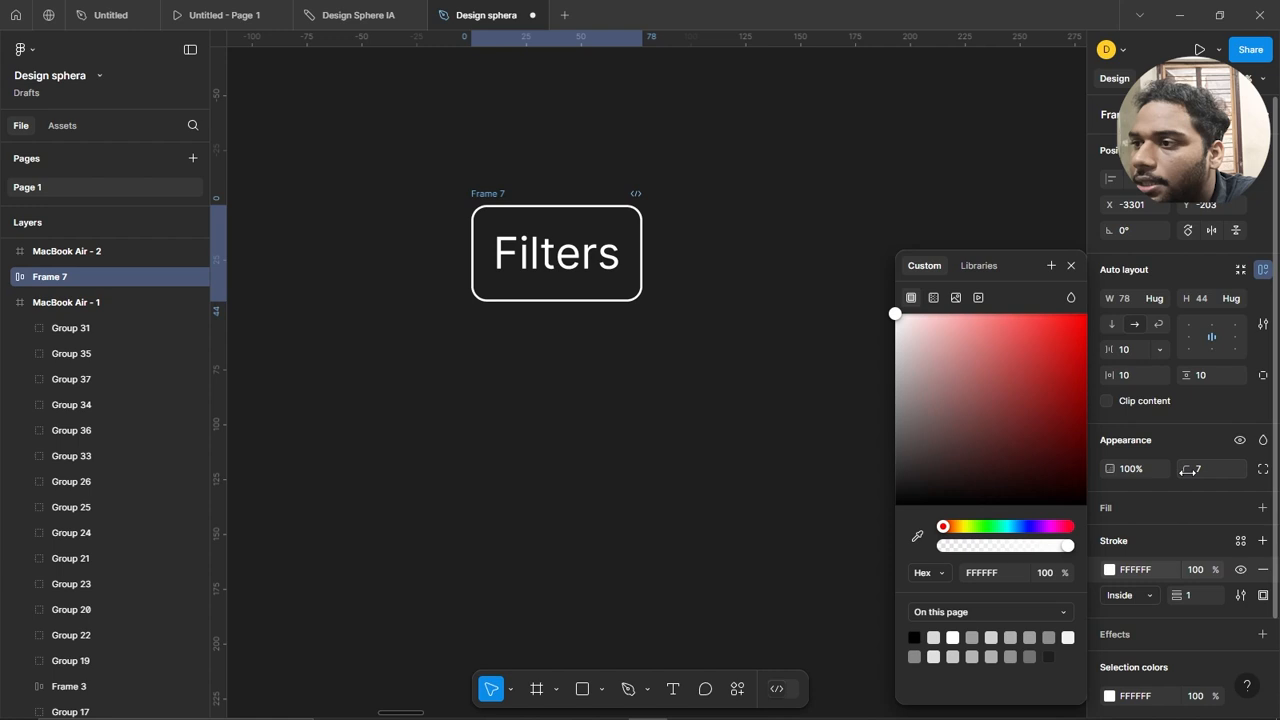
{"action": "left_click", "coordinate": [674, 251]}
Search the Iconify plugin for "filters" and place the orange clear-filters funnel icon after the text inside the Filters frame.
{"action": "right_click", "coordinate": [720, 294]}
{"action": "mouse_move", "coordinate": [800, 430]}
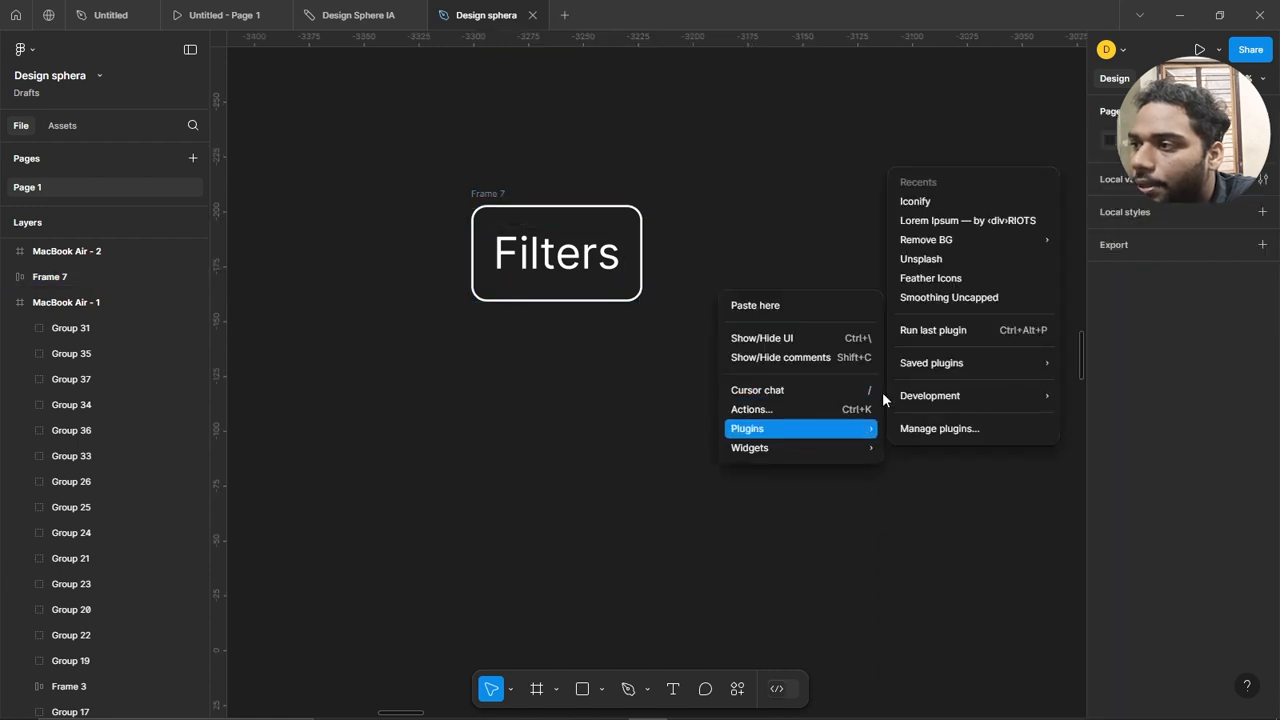
{"action": "left_click", "coordinate": [938, 203]}
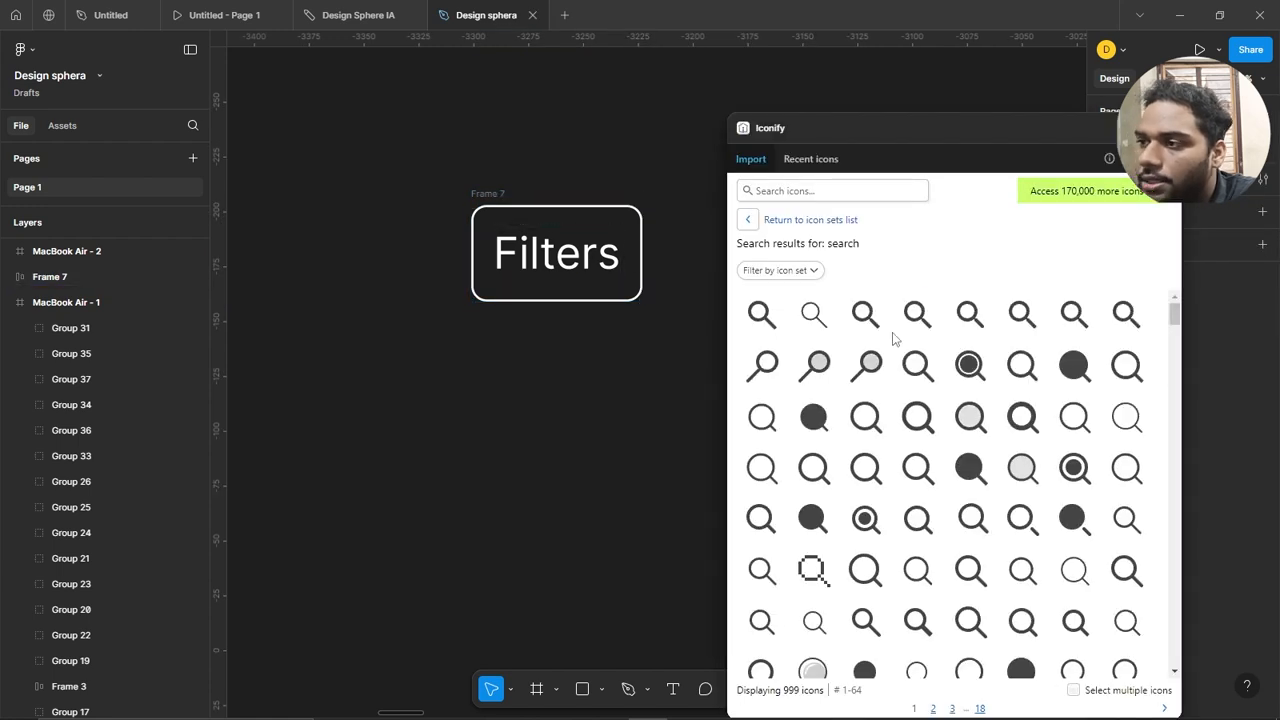
{"action": "left_click", "coordinate": [808, 190]}
{"action": "type", "text": "filters"}
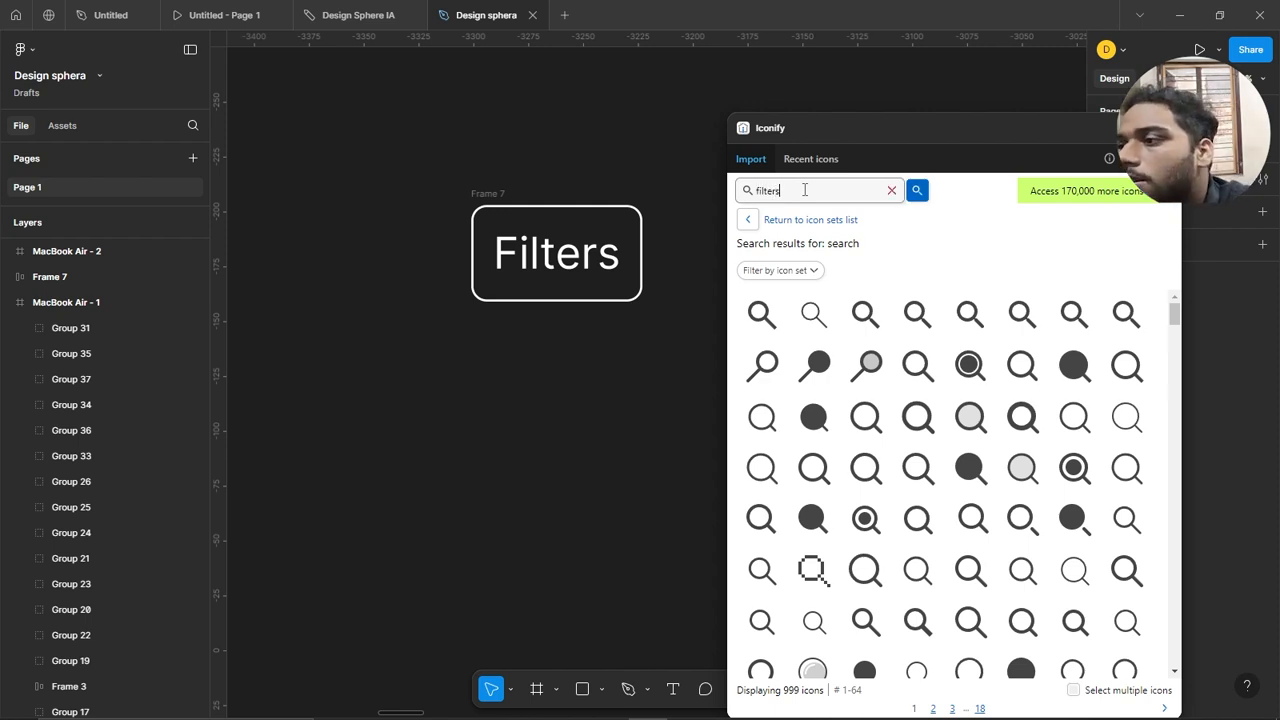
{"action": "key", "text": "Return"}
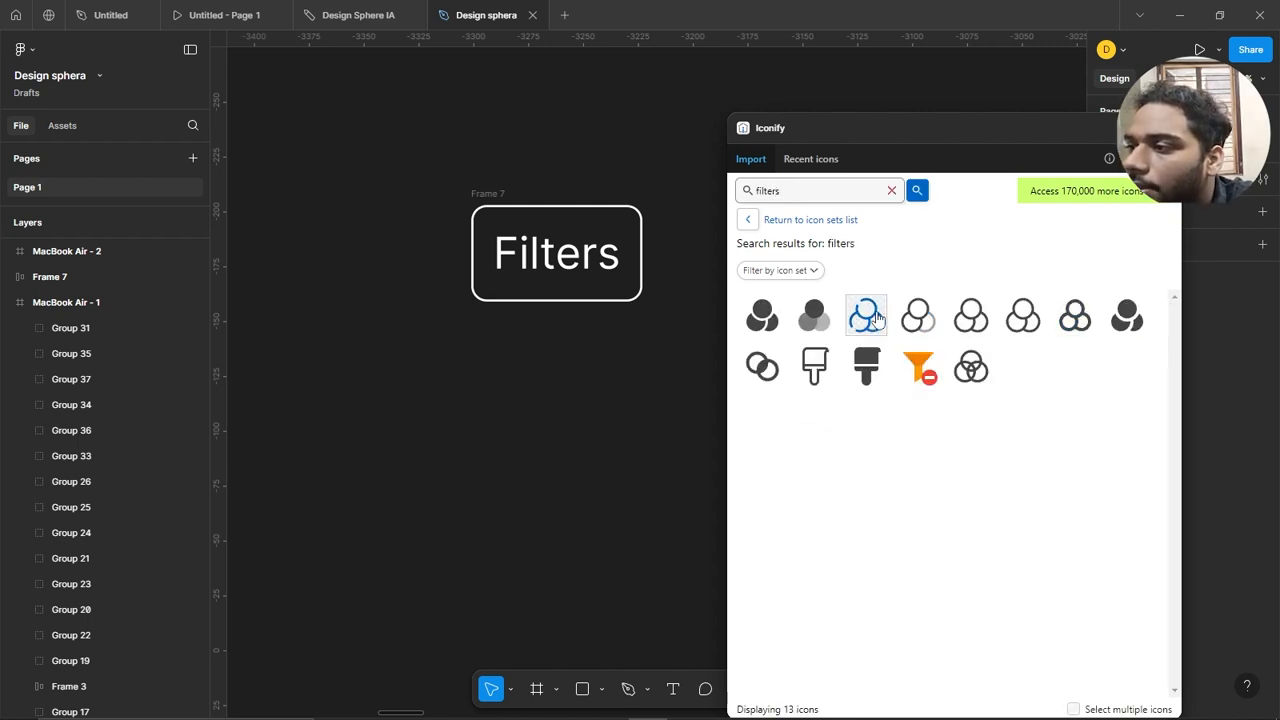
{"action": "left_click_drag", "start_coordinate": [920, 370], "coordinate": [632, 265]}
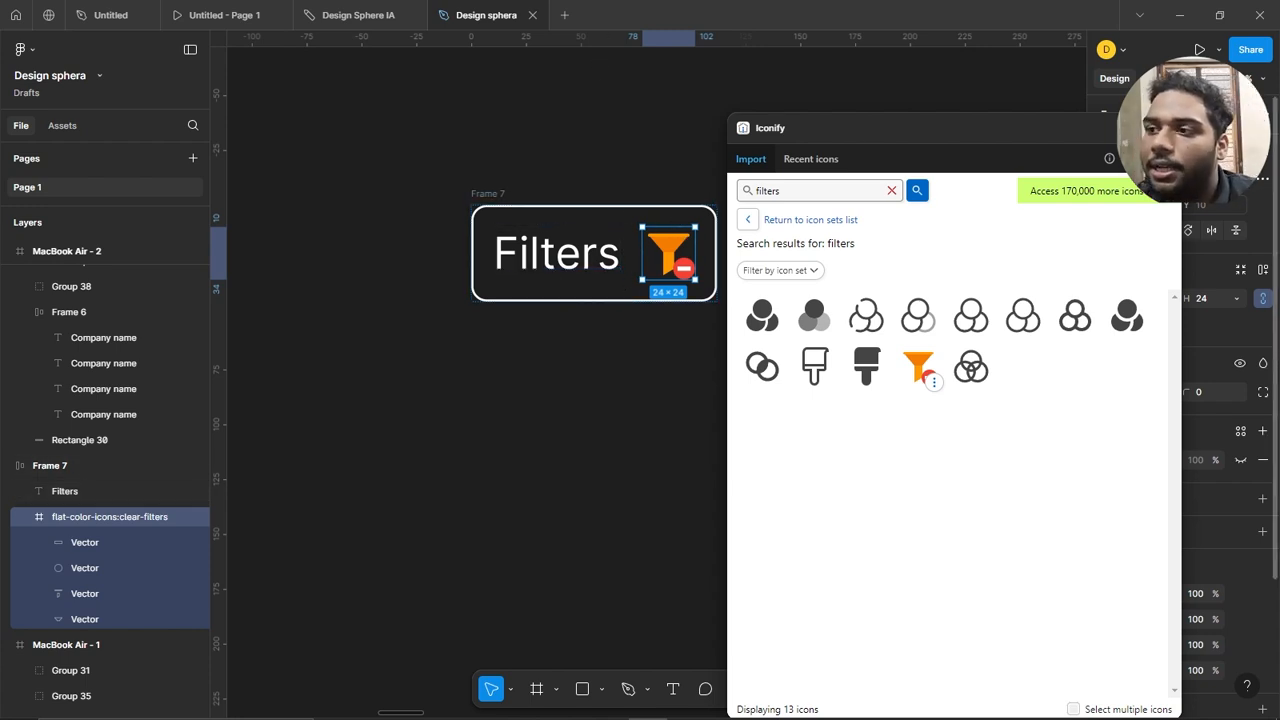
{"action": "left_click", "coordinate": [1163, 128]}
{"action": "scroll", "coordinate": [840, 233], "scroll_direction": "down", "scroll_amount": 2}
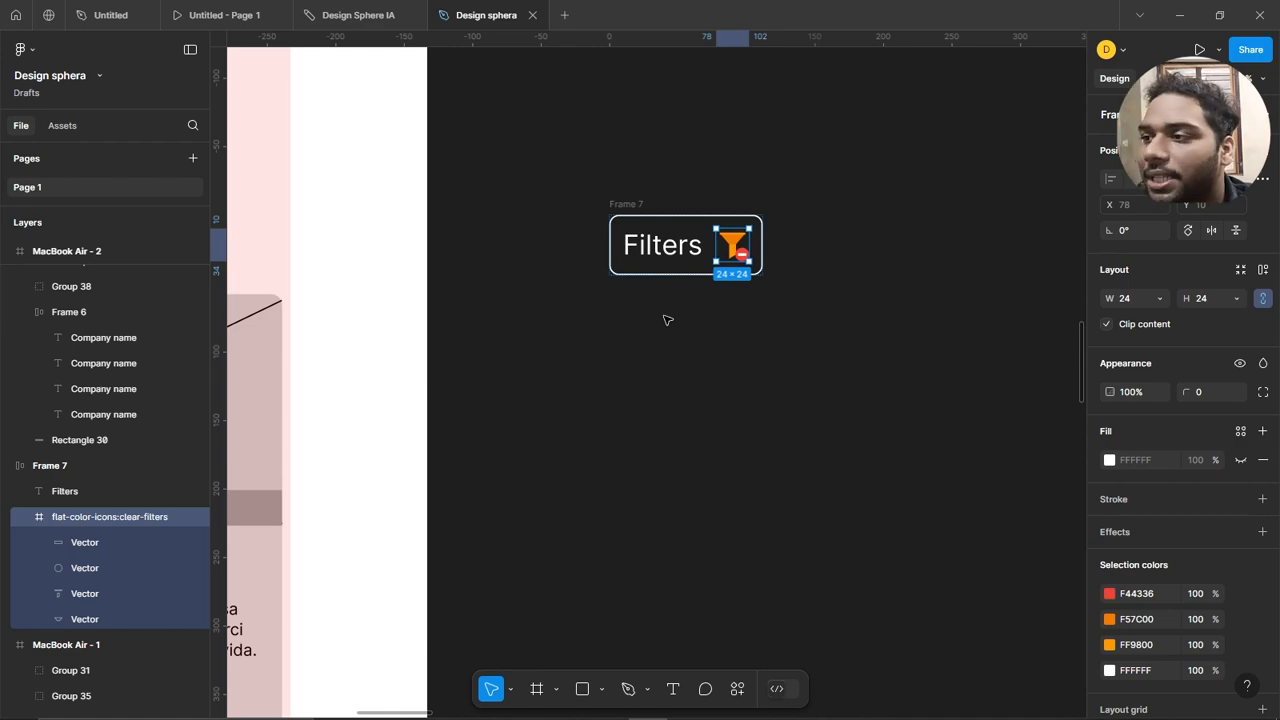
{"action": "scroll", "coordinate": [857, 311], "scroll_direction": "down", "scroll_amount": 1}
{"action": "left_click", "coordinate": [823, 391]}
Examine the Explore Programs cards in MacBook Air - 1, including image placeholder, program name, star rating, description, Duration, Instructor Name and Know More.
{"action": "scroll", "coordinate": [866, 178], "scroll_direction": "down", "scroll_amount": 2}
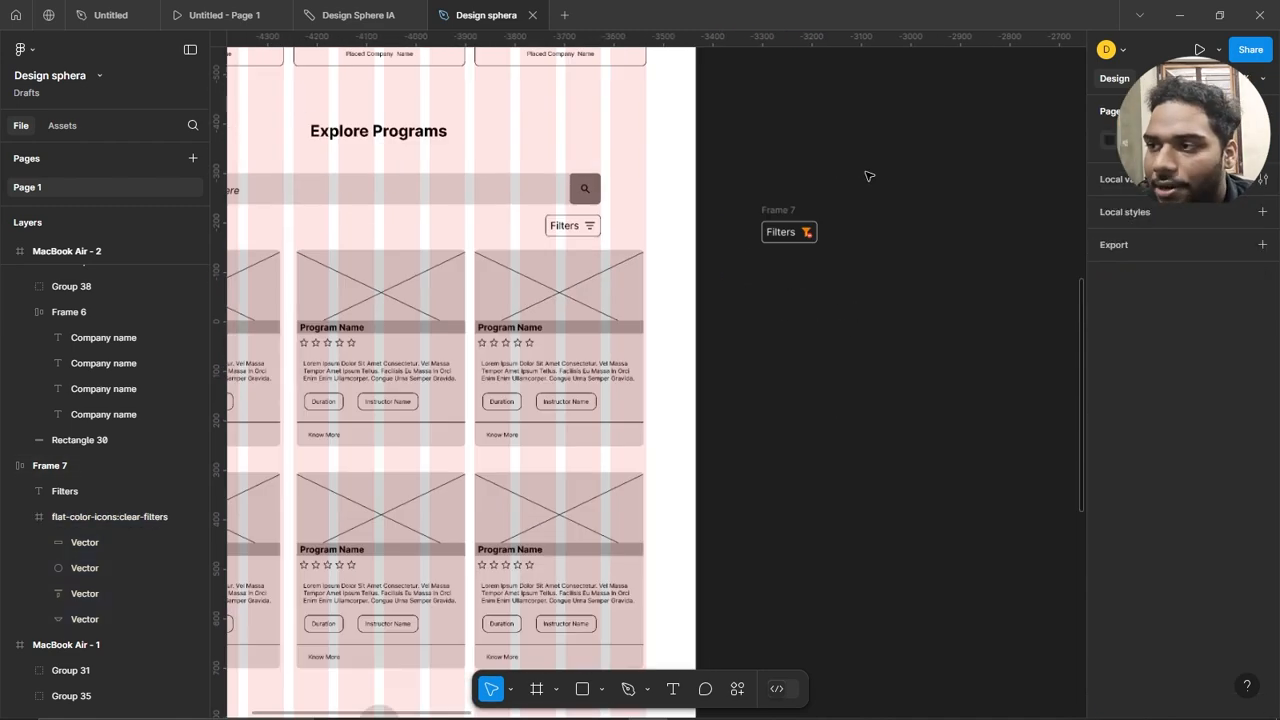
{"action": "scroll", "coordinate": [517, 177], "scroll_direction": "up", "scroll_amount": 2}
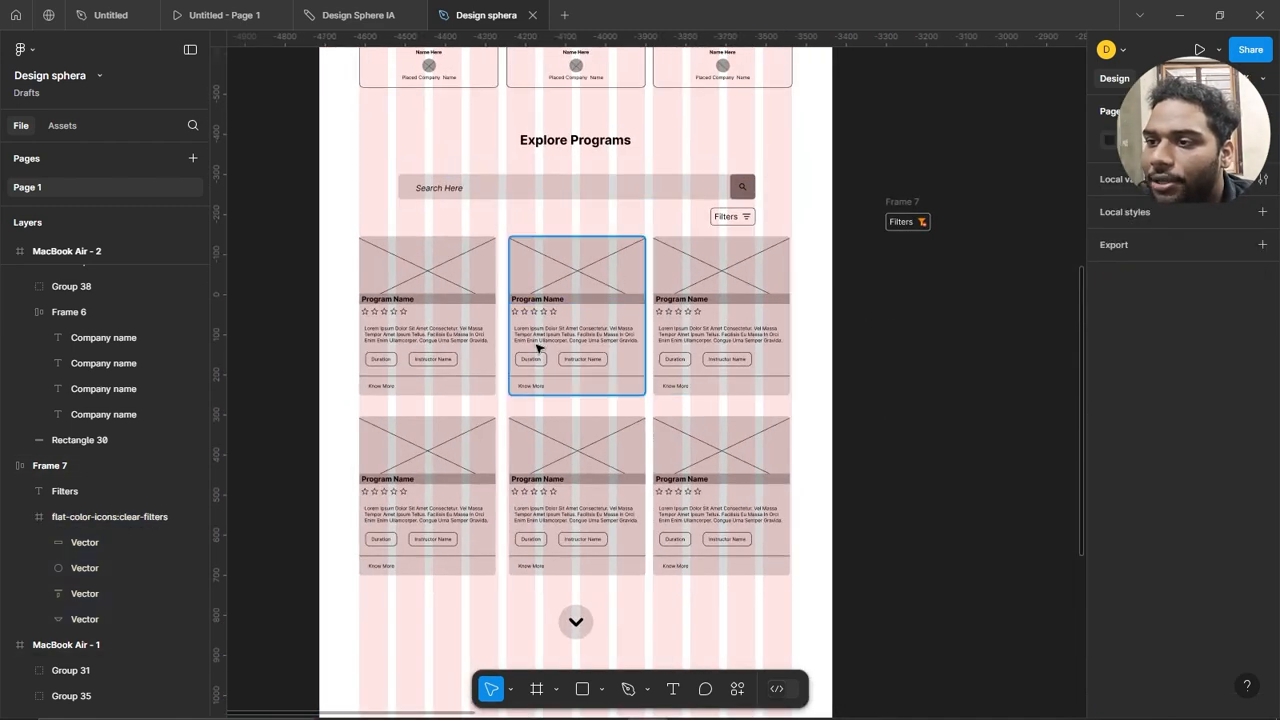
{"action": "scroll", "coordinate": [537, 349], "scroll_direction": "up", "scroll_amount": 2}
{"action": "scroll", "coordinate": [403, 327], "scroll_direction": "up", "scroll_amount": 1}
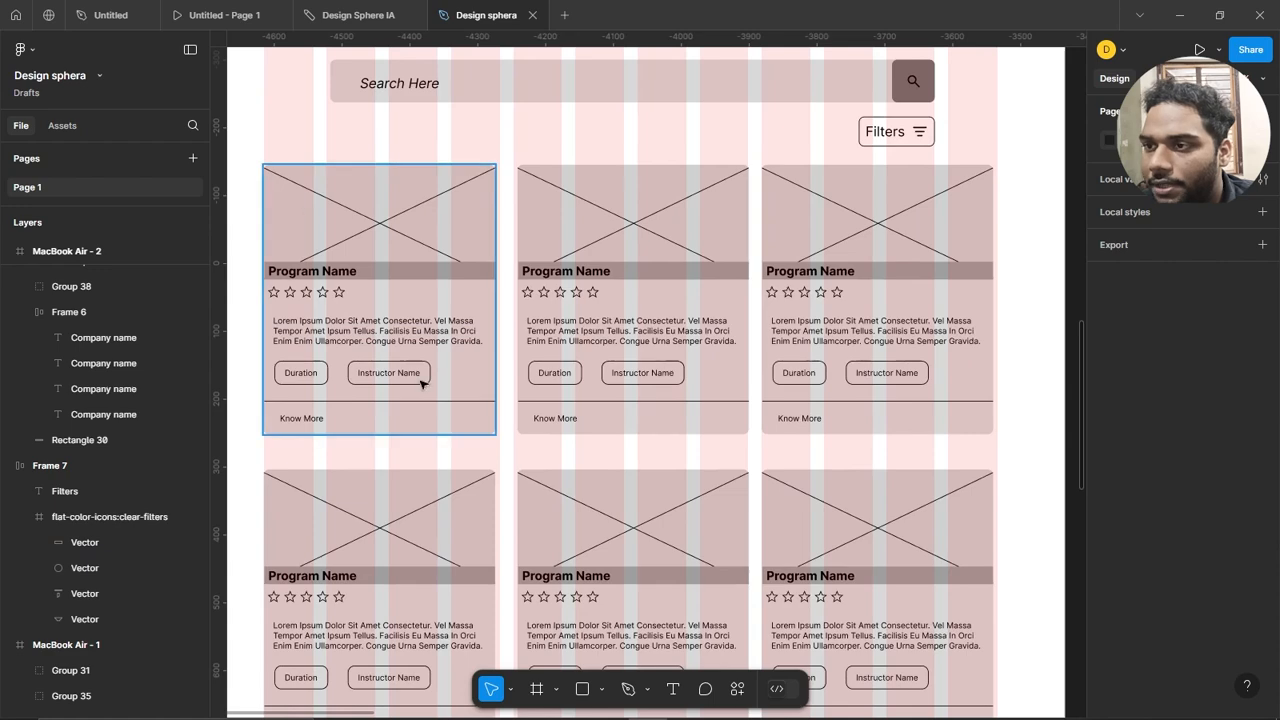
{"action": "scroll", "coordinate": [375, 304], "scroll_direction": "up", "scroll_amount": 2}
{"action": "scroll", "coordinate": [445, 208], "scroll_direction": "down", "scroll_amount": 3}
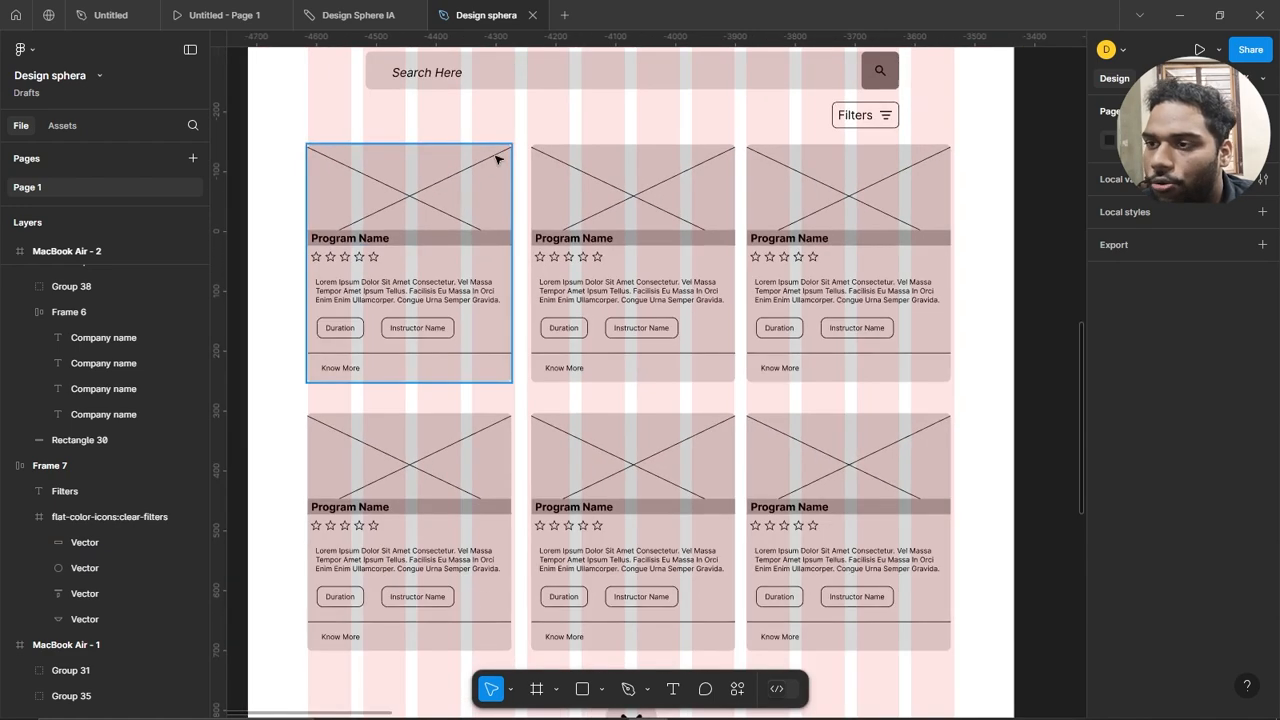
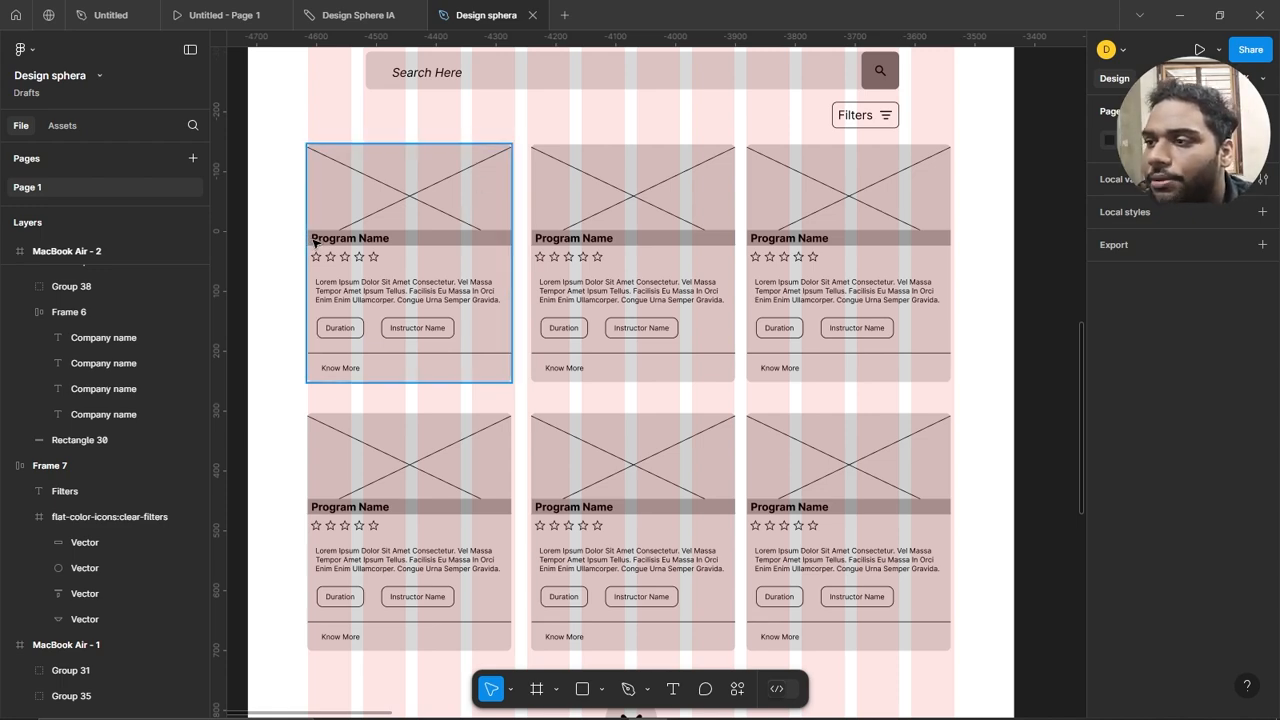
{"action": "scroll", "coordinate": [313, 242], "scroll_direction": "up", "scroll_amount": 3}
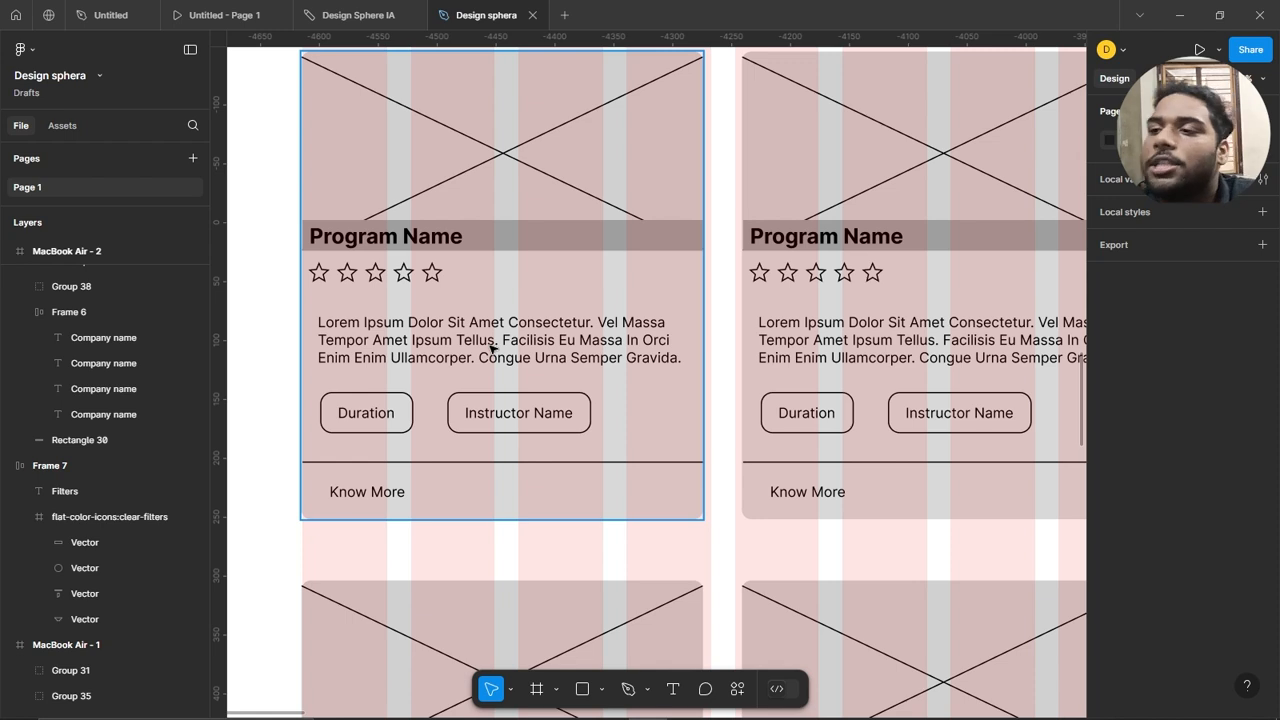
{"action": "mouse_move", "coordinate": [371, 6]}
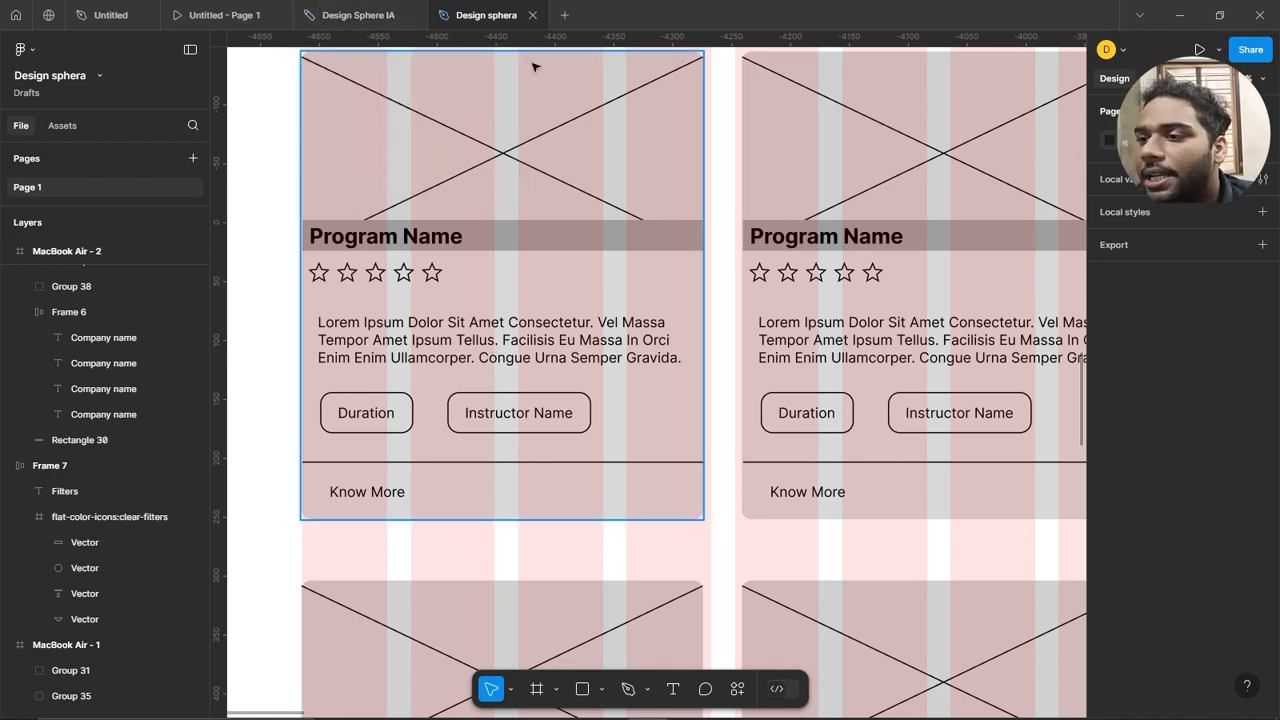
{"action": "scroll", "coordinate": [470, 210], "scroll_direction": "down", "scroll_amount": 2}
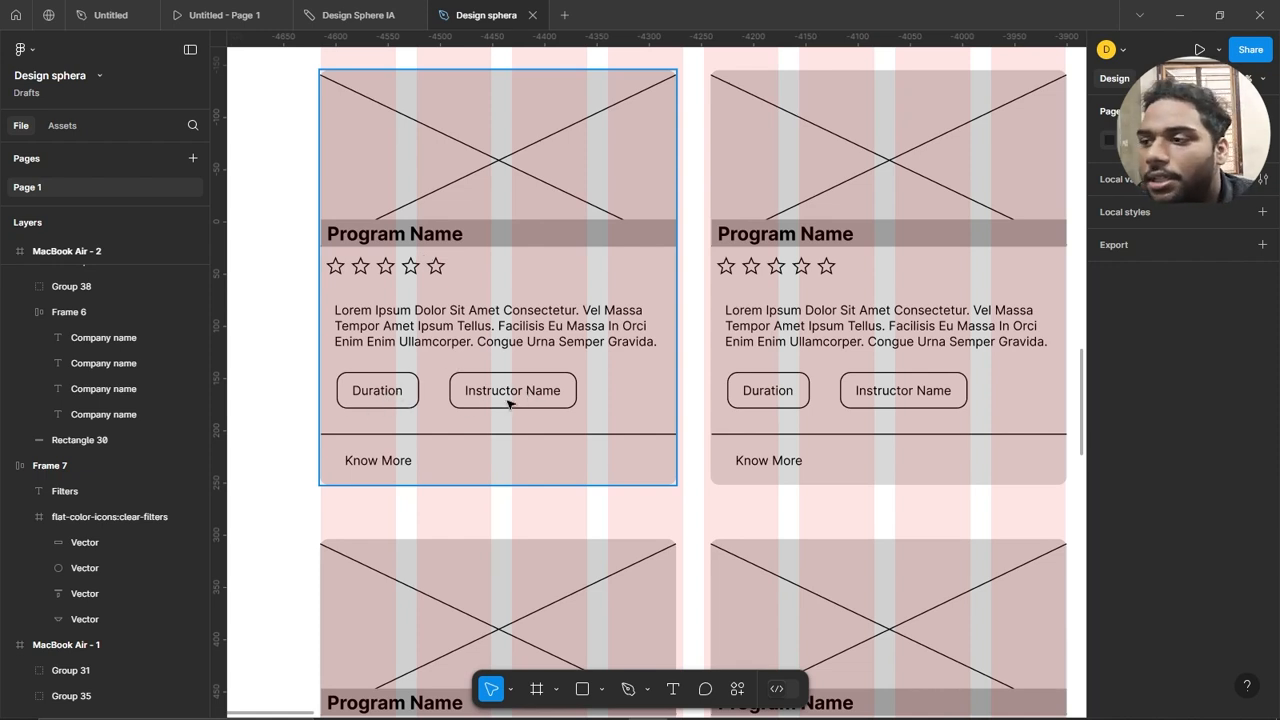
{"action": "scroll", "coordinate": [382, 485], "scroll_direction": "up", "scroll_amount": 3}
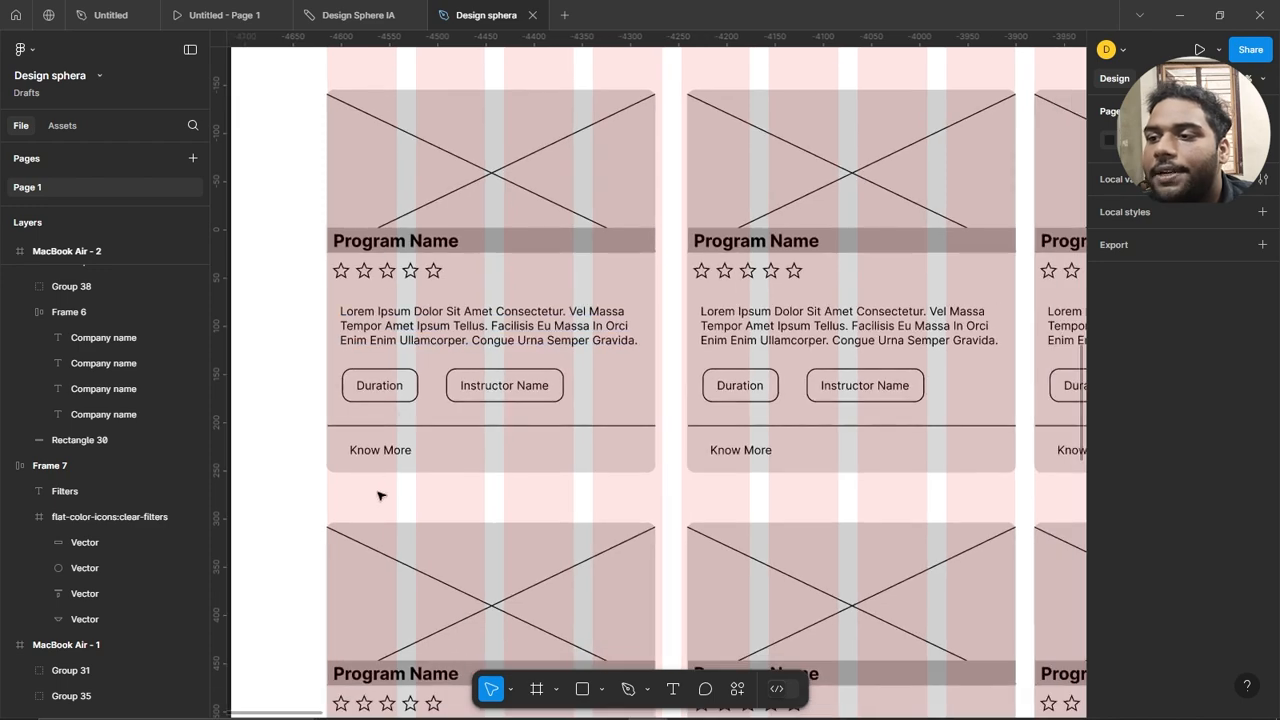
{"action": "scroll", "coordinate": [390, 469], "scroll_direction": "up", "scroll_amount": 1}
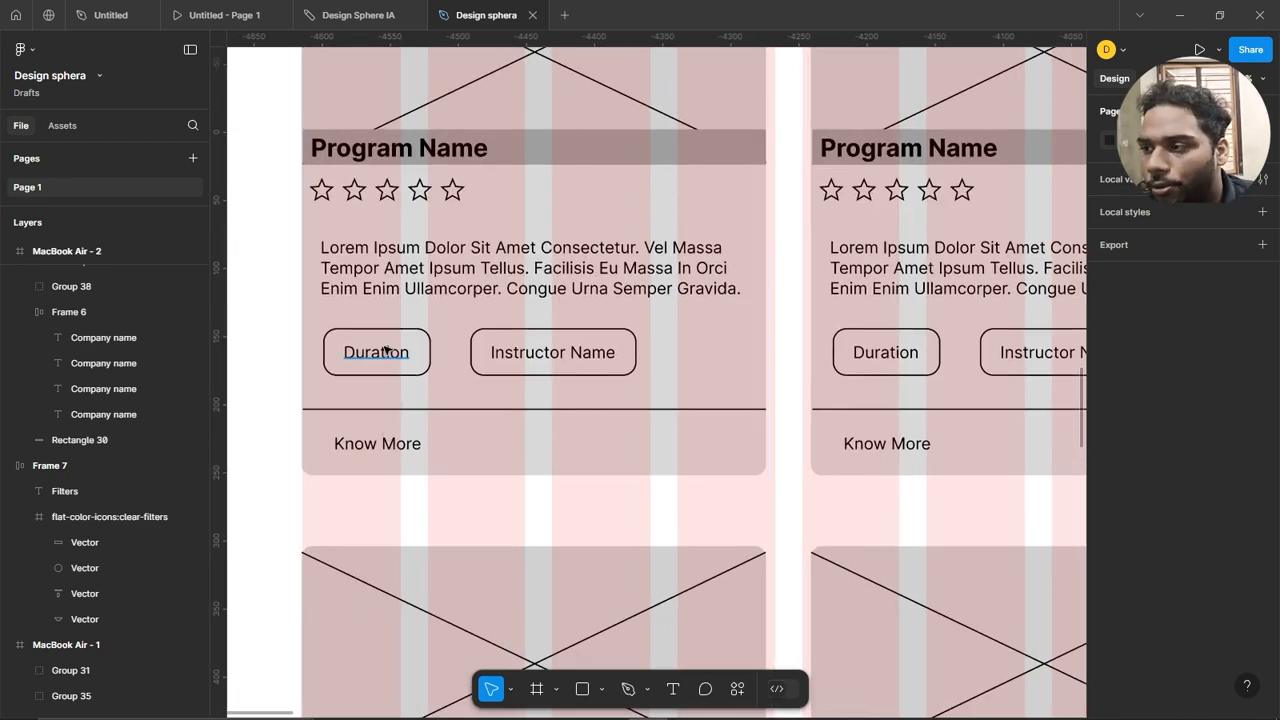
{"action": "scroll", "coordinate": [386, 349], "scroll_direction": "down", "scroll_amount": 3}
{"action": "scroll", "coordinate": [452, 263], "scroll_direction": "down", "scroll_amount": 2}
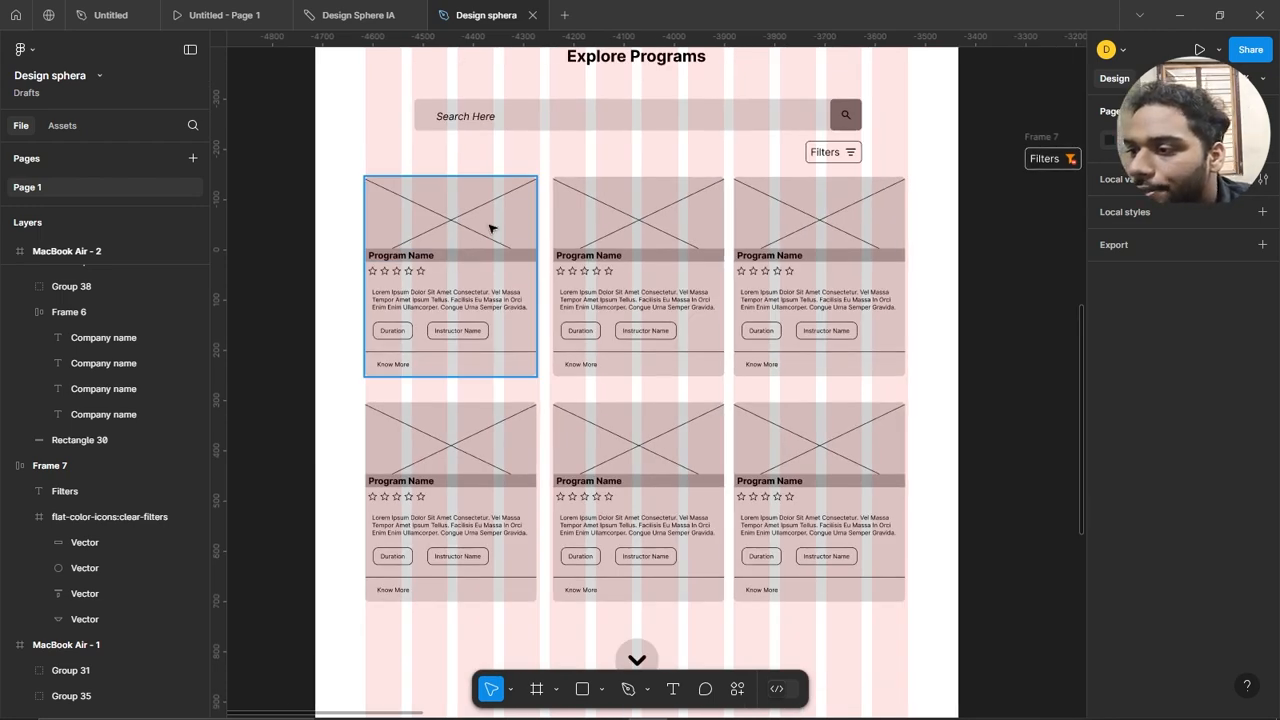
Inspect the round down-arrow button below the program cards and the Testimonials section of MacBook Air - 1.
{"action": "scroll", "coordinate": [449, 206], "scroll_direction": "down", "scroll_amount": 3}
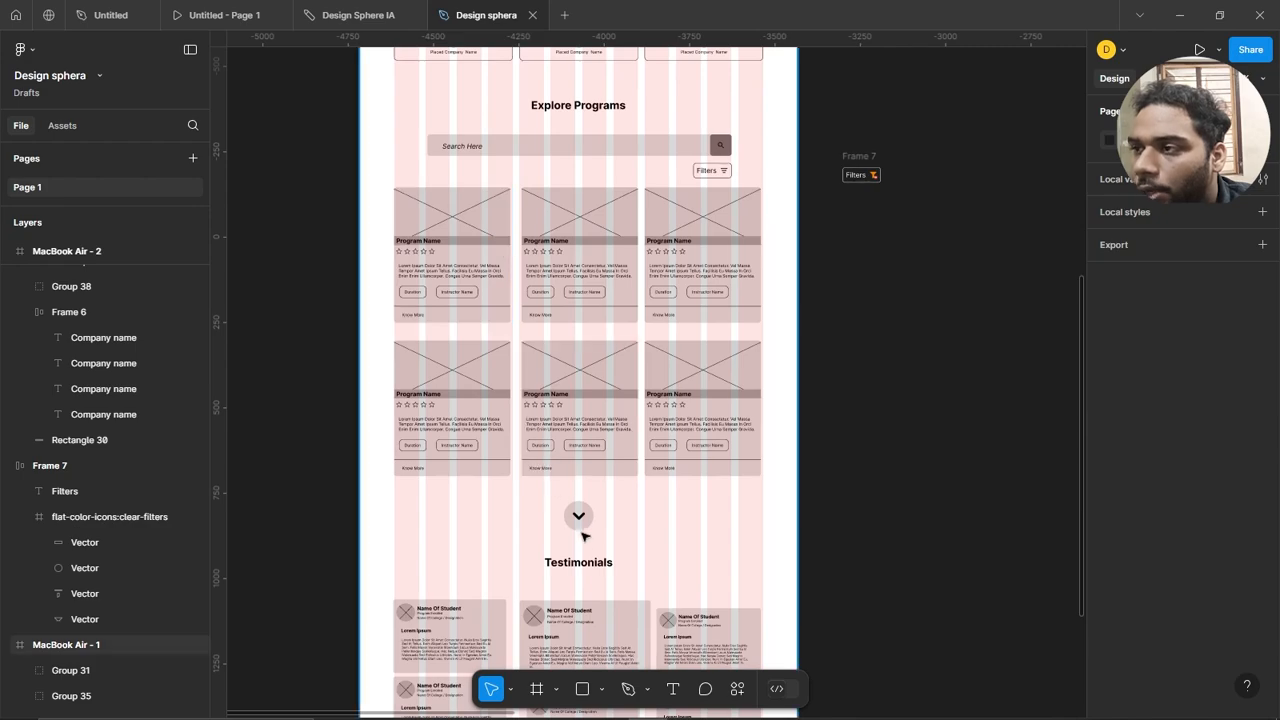
{"action": "scroll", "coordinate": [583, 537], "scroll_direction": "up", "scroll_amount": 2}
{"action": "scroll", "coordinate": [648, 462], "scroll_direction": "up", "scroll_amount": 3}
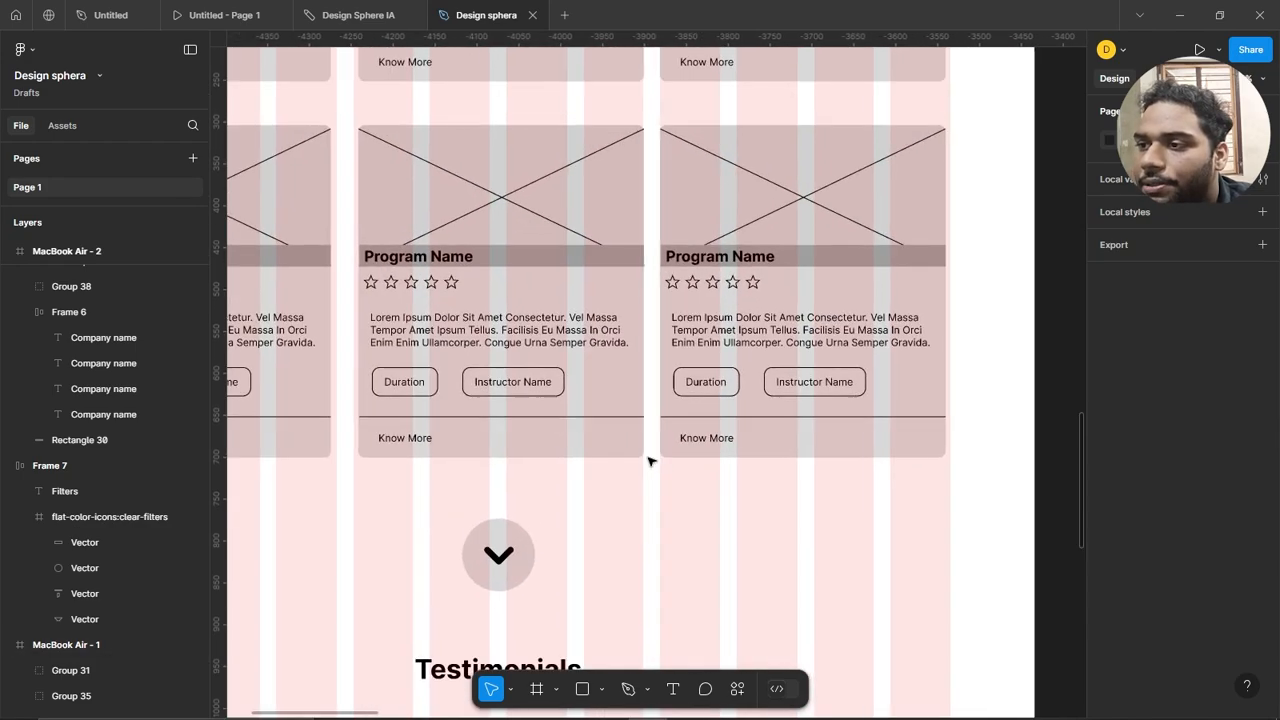
{"action": "scroll", "coordinate": [620, 420], "scroll_direction": "down", "scroll_amount": 3}
{"action": "scroll", "coordinate": [543, 397], "scroll_direction": "up", "scroll_amount": 2}
{"action": "scroll", "coordinate": [515, 340], "scroll_direction": "down", "scroll_amount": 5}
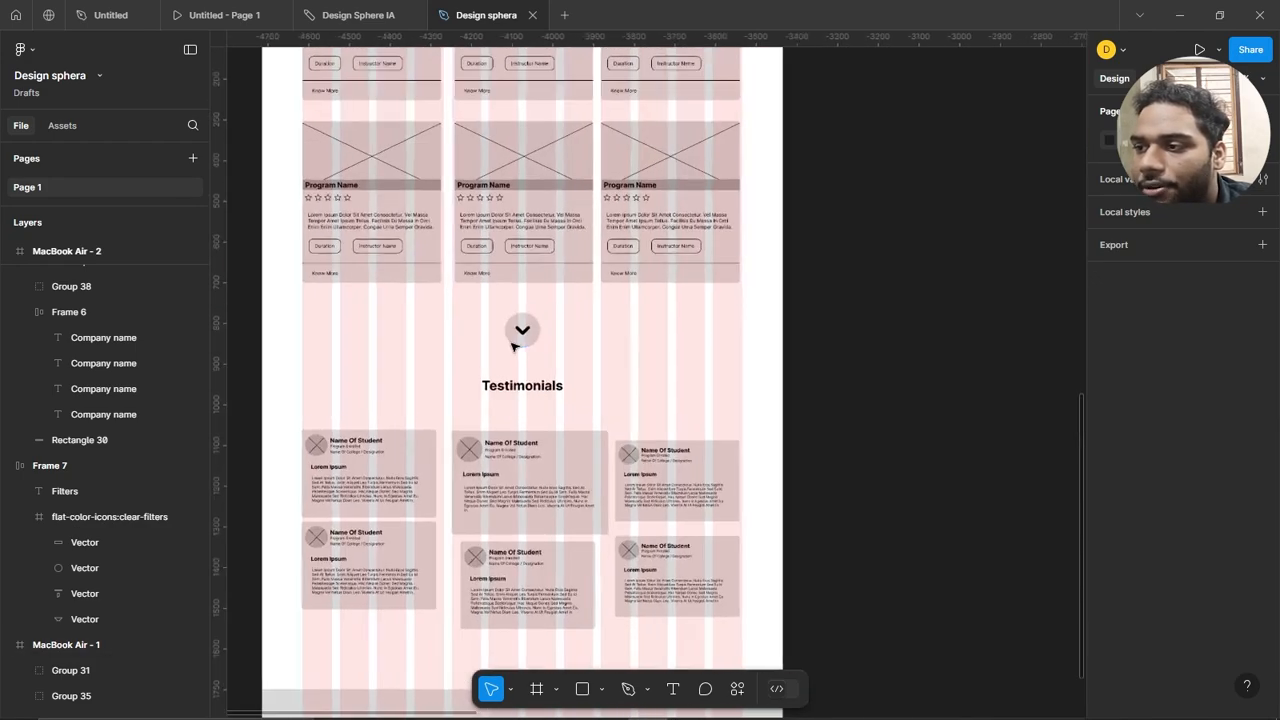
Examine the Testimonials cards in MacBook Air - 1, including round photo placeholder, Name Of Student, Program Enrolled, Name Of College / Designation and Lorem Ipsum text.
{"action": "scroll", "coordinate": [513, 345], "scroll_direction": "up", "scroll_amount": 5}
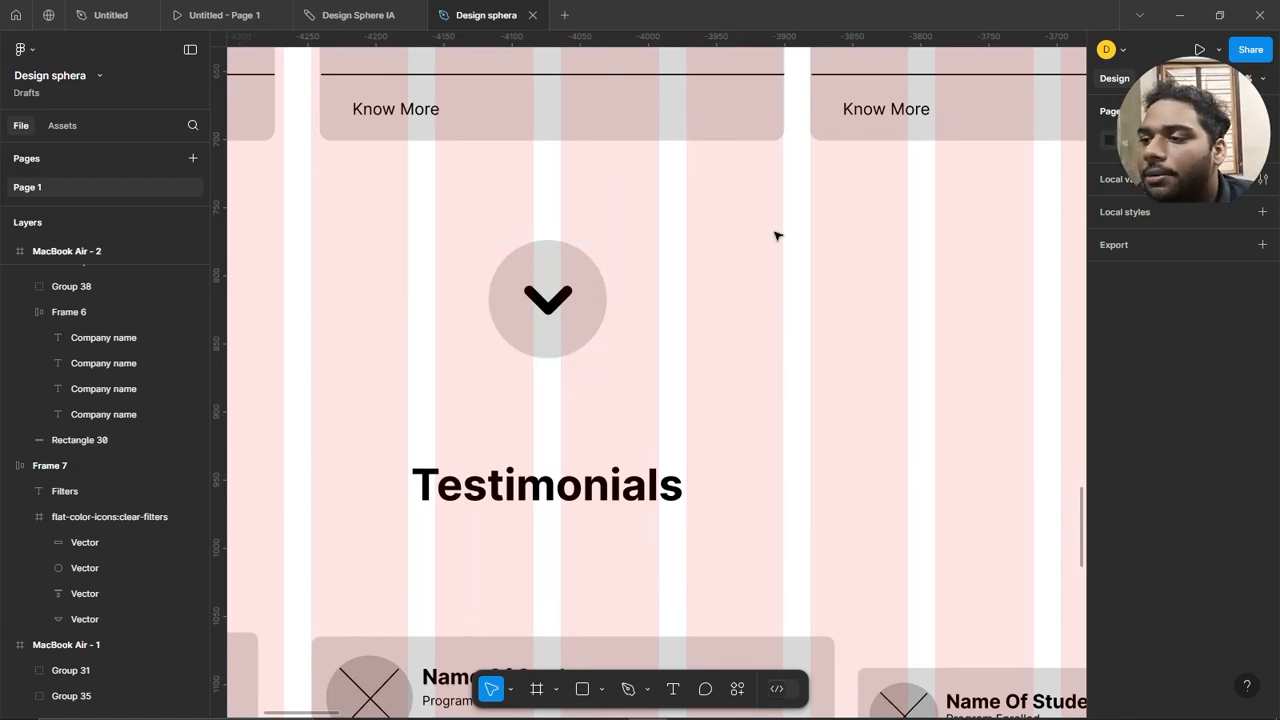
{"action": "scroll", "coordinate": [774, 236], "scroll_direction": "down", "scroll_amount": 4}
{"action": "scroll", "coordinate": [667, 317], "scroll_direction": "down", "scroll_amount": 3}
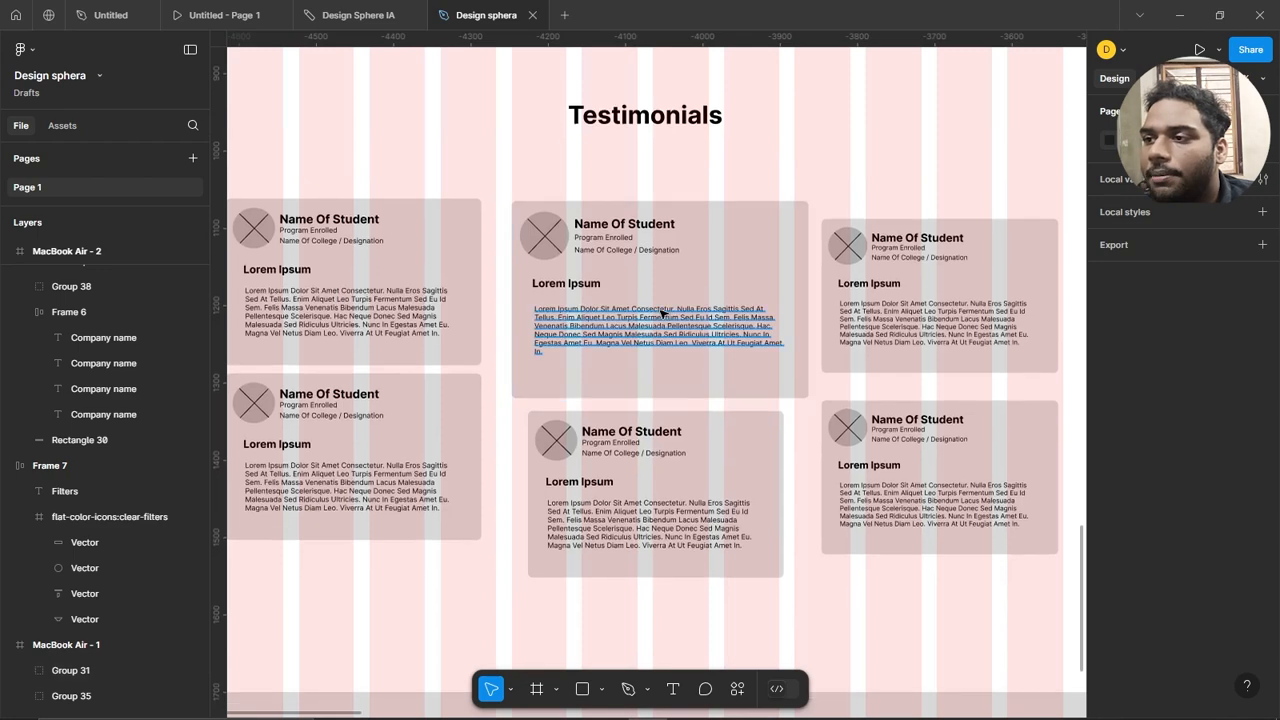
{"action": "scroll", "coordinate": [660, 315], "scroll_direction": "up", "scroll_amount": 4}
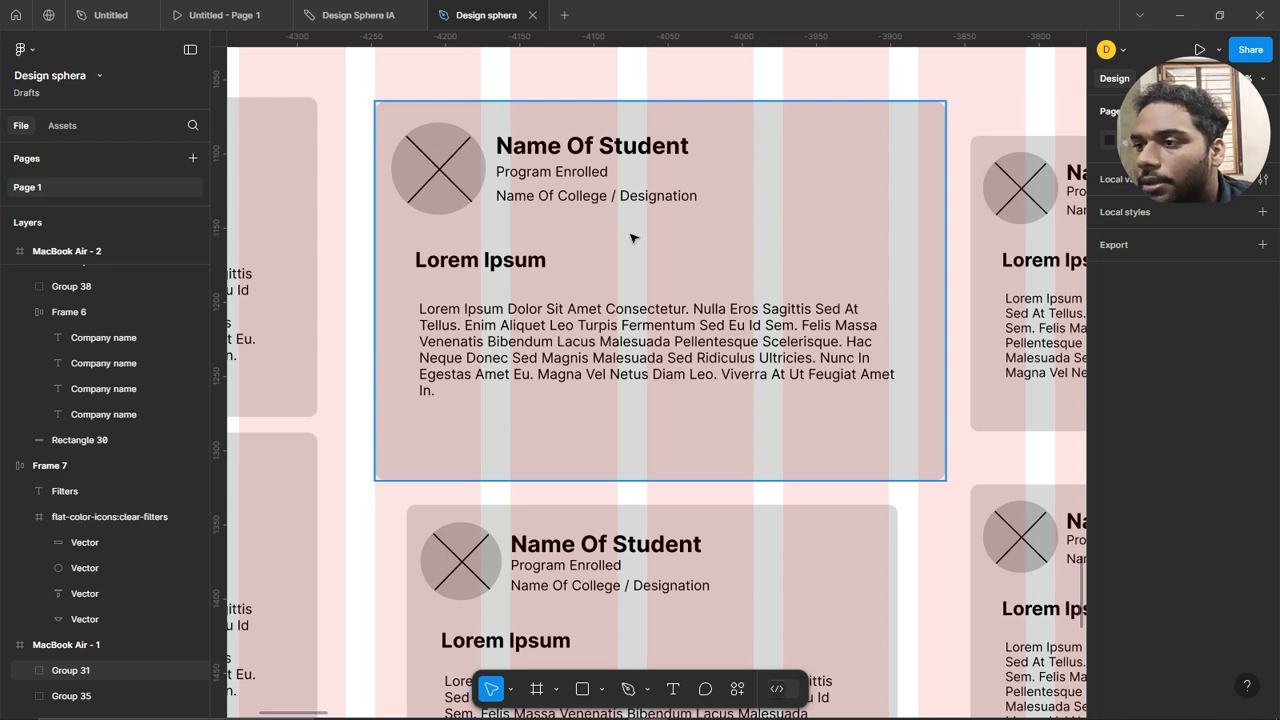
{"action": "scroll", "coordinate": [620, 235], "scroll_direction": "down", "scroll_amount": 3, "text": "ctrl"}
{"action": "scroll", "coordinate": [566, 272], "scroll_direction": "down", "scroll_amount": 1}
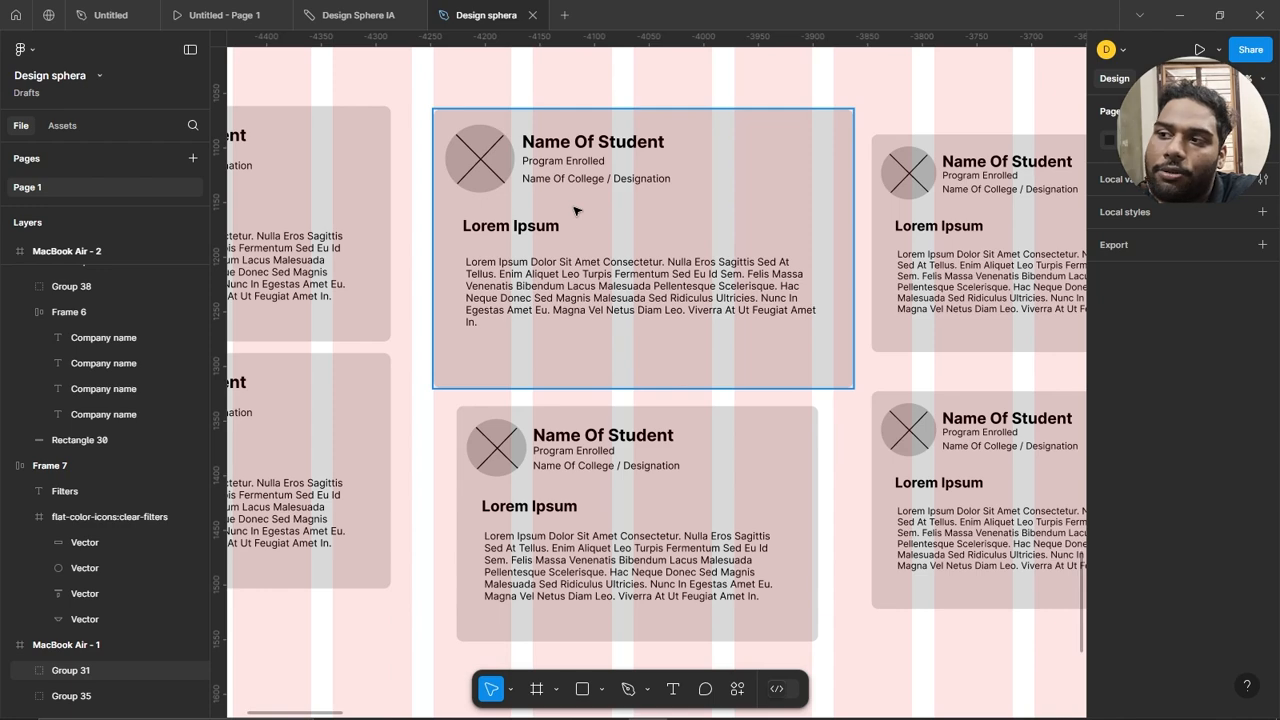
{"action": "scroll", "coordinate": [575, 210], "scroll_direction": "up", "scroll_amount": 3}
{"action": "scroll", "coordinate": [565, 285], "scroll_direction": "down", "scroll_amount": 3}
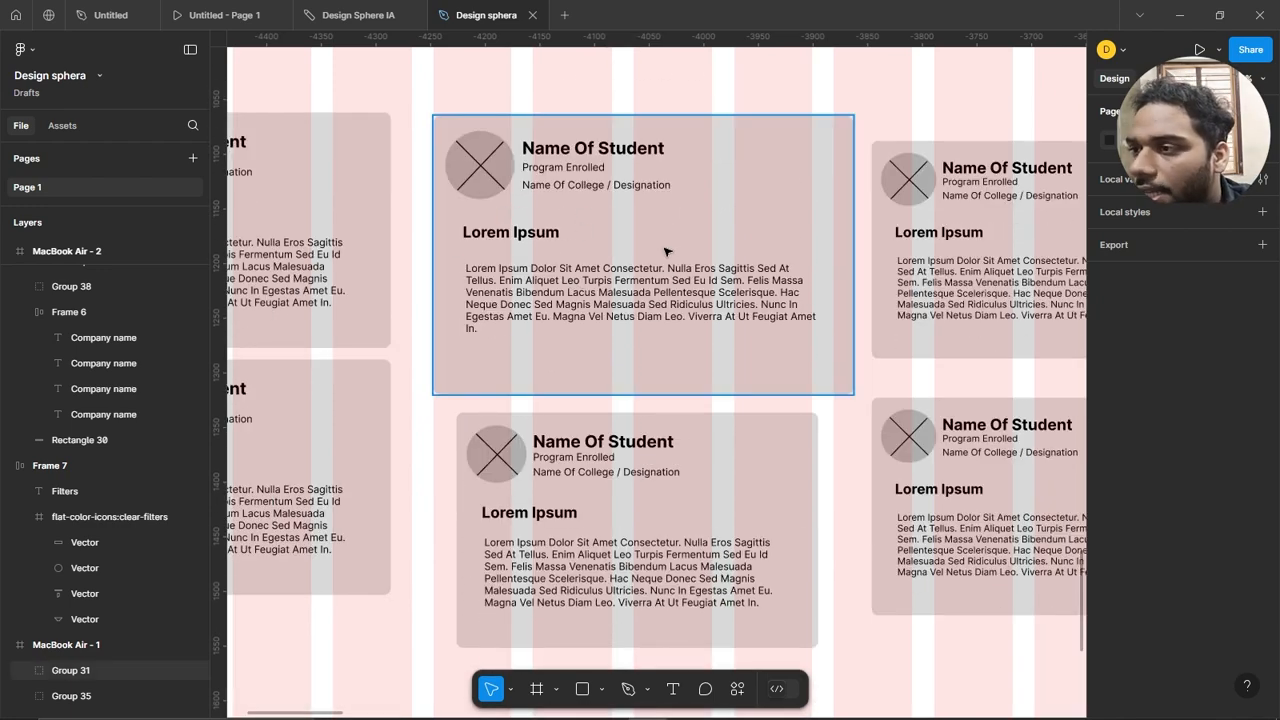
{"action": "scroll", "coordinate": [667, 250], "scroll_direction": "down", "scroll_amount": 4, "text": "ctrl"}
{"action": "scroll", "coordinate": [665, 240], "scroll_direction": "up", "scroll_amount": 3}
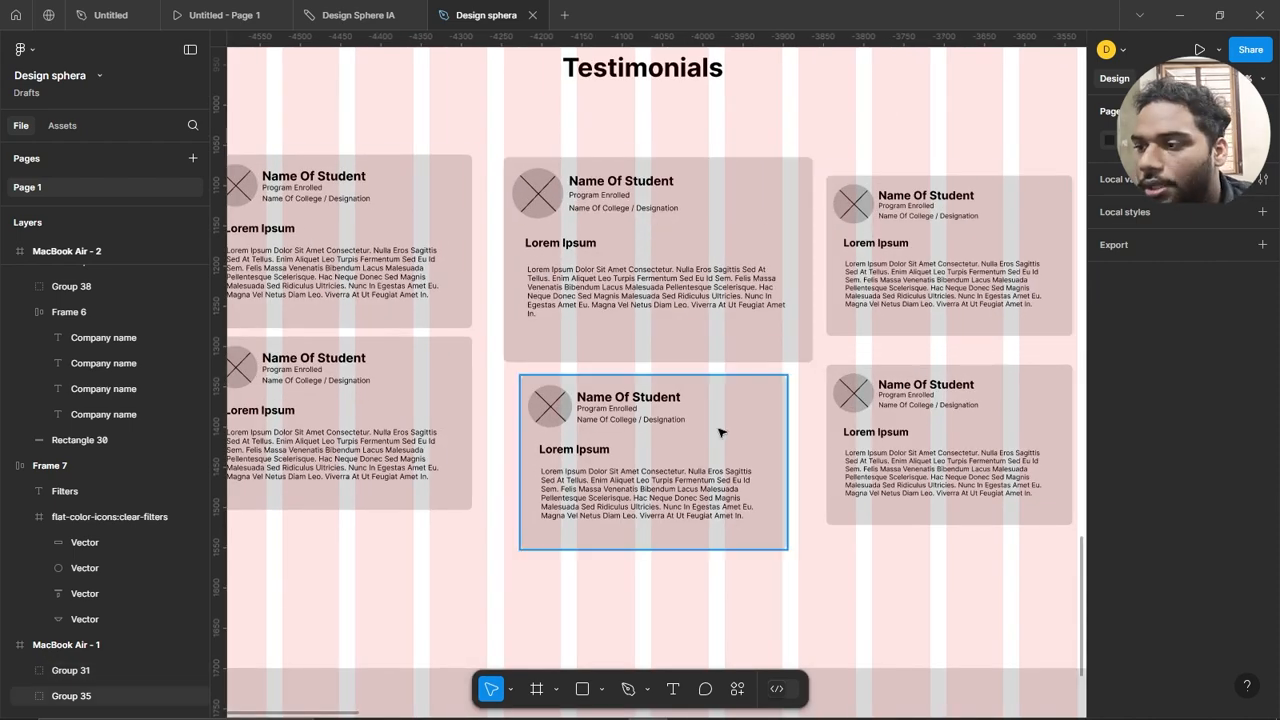
Inspect the Footer Here block of MacBook Air - 1 and compare it with the FAQ and footer in the Untitled - Page 1 prototype.
{"action": "scroll", "coordinate": [677, 229], "scroll_direction": "down", "scroll_amount": 4}
{"action": "scroll", "coordinate": [677, 229], "scroll_direction": "down", "scroll_amount": 1}
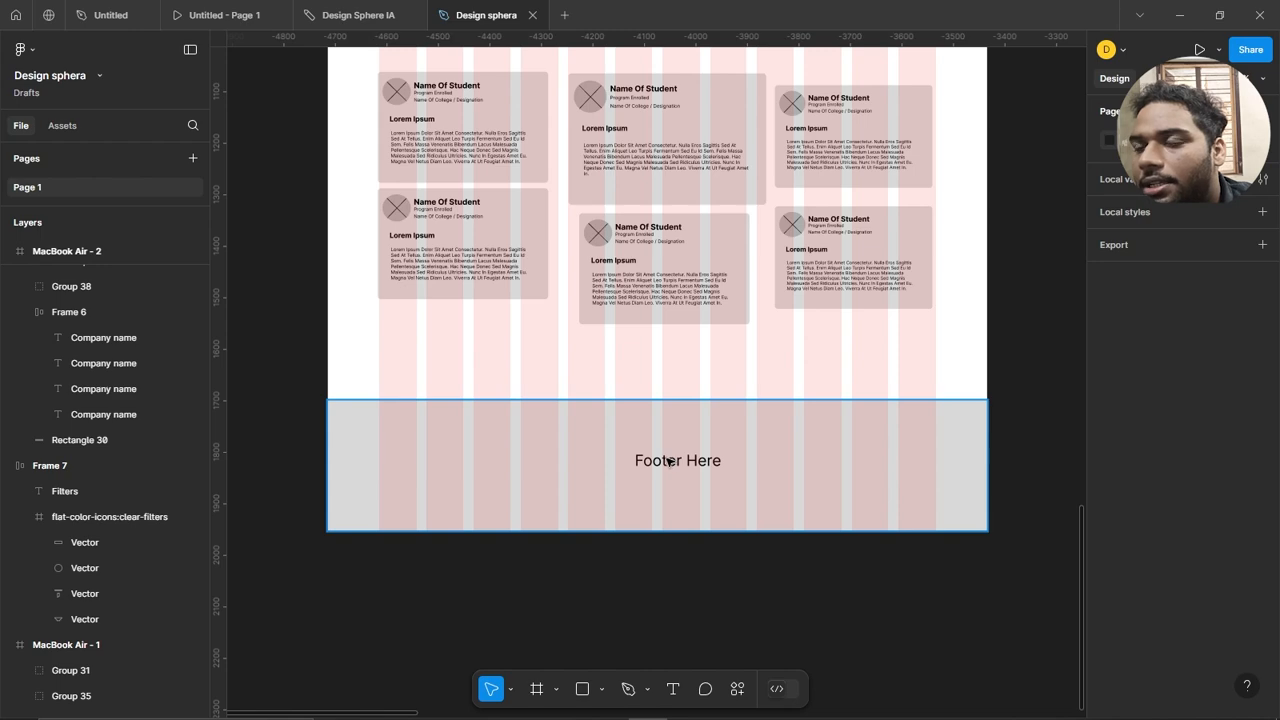
{"action": "scroll", "coordinate": [667, 460], "scroll_direction": "down", "scroll_amount": 5}
{"action": "scroll", "coordinate": [665, 455], "scroll_direction": "up", "scroll_amount": 2}
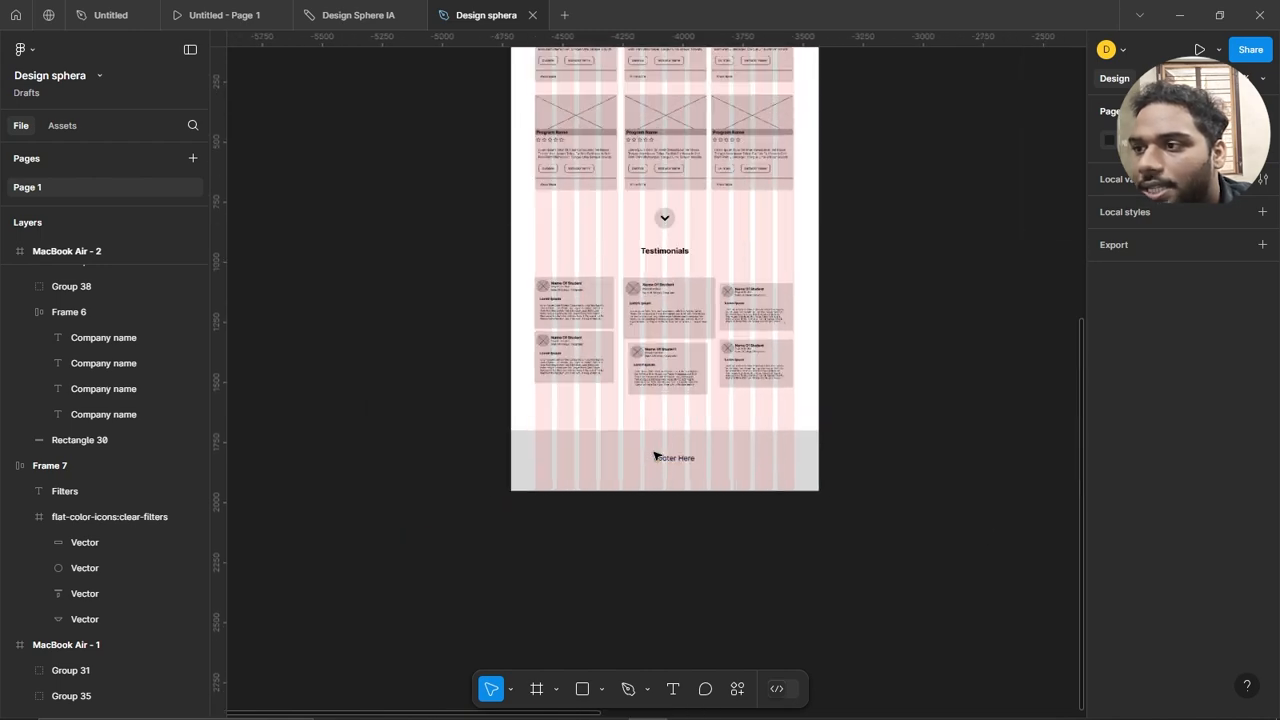
{"action": "left_click", "coordinate": [352, 7]}
{"action": "left_click", "coordinate": [250, 10]}
{"action": "left_click", "coordinate": [424, 322]}
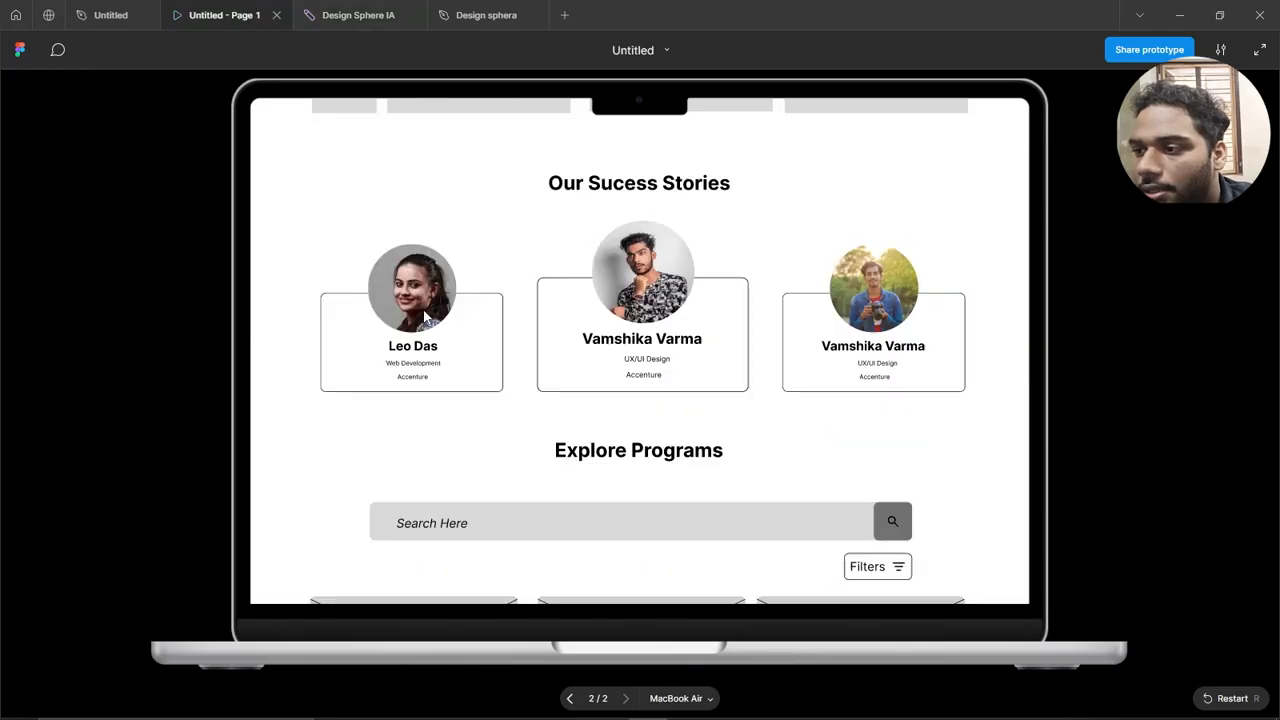
{"action": "scroll", "coordinate": [424, 316], "scroll_direction": "down", "scroll_amount": 20}
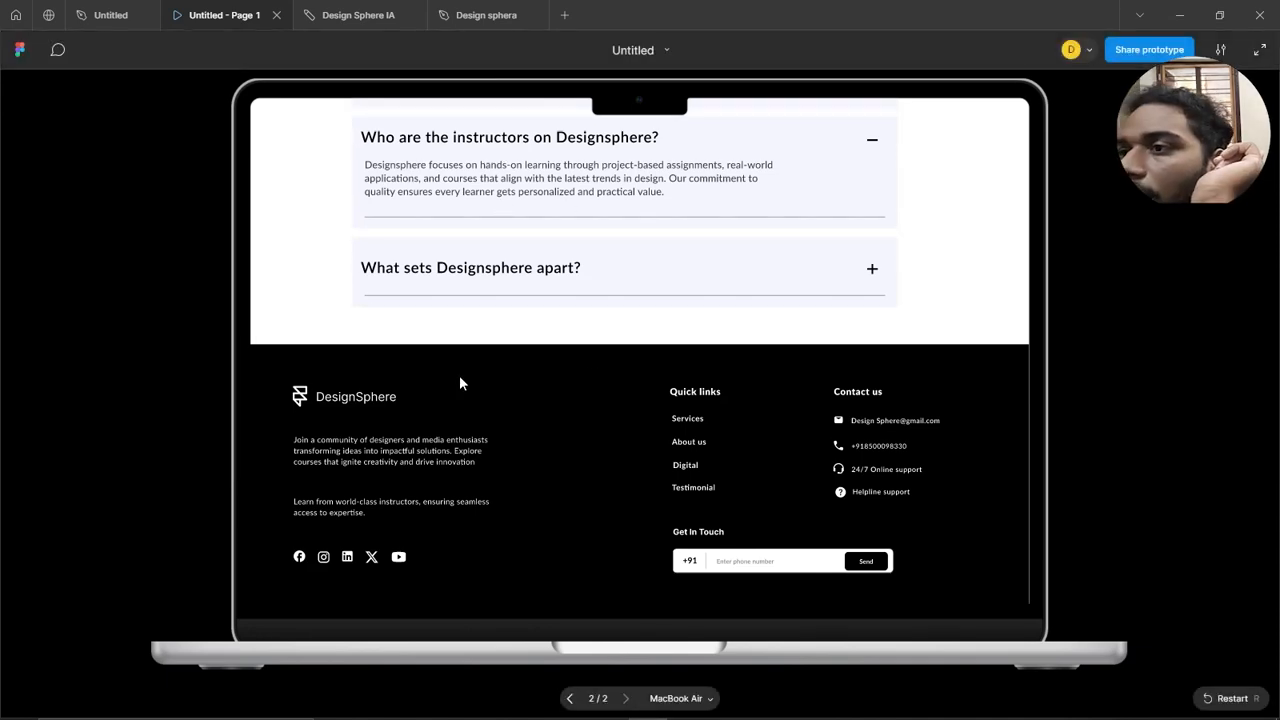
{"action": "scroll", "coordinate": [480, 358], "scroll_direction": "up", "scroll_amount": 6}
{"action": "scroll", "coordinate": [482, 358], "scroll_direction": "down", "scroll_amount": 6}
Switch to the Design Sphere IA board and rename the Footer box below Testimonials as FAQ.
{"action": "left_click", "coordinate": [322, 8]}
{"action": "scroll", "coordinate": [546, 331], "scroll_direction": "down", "scroll_amount": 1}
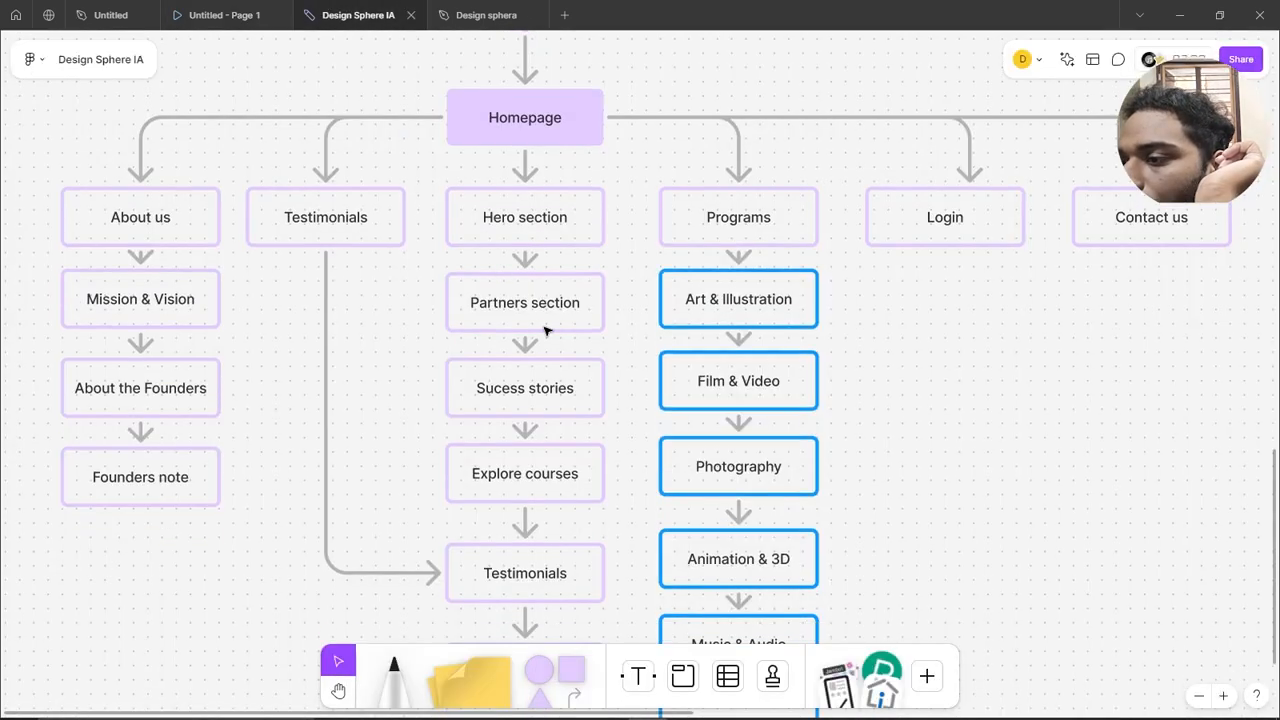
{"action": "scroll", "coordinate": [546, 331], "scroll_direction": "down", "scroll_amount": 3}
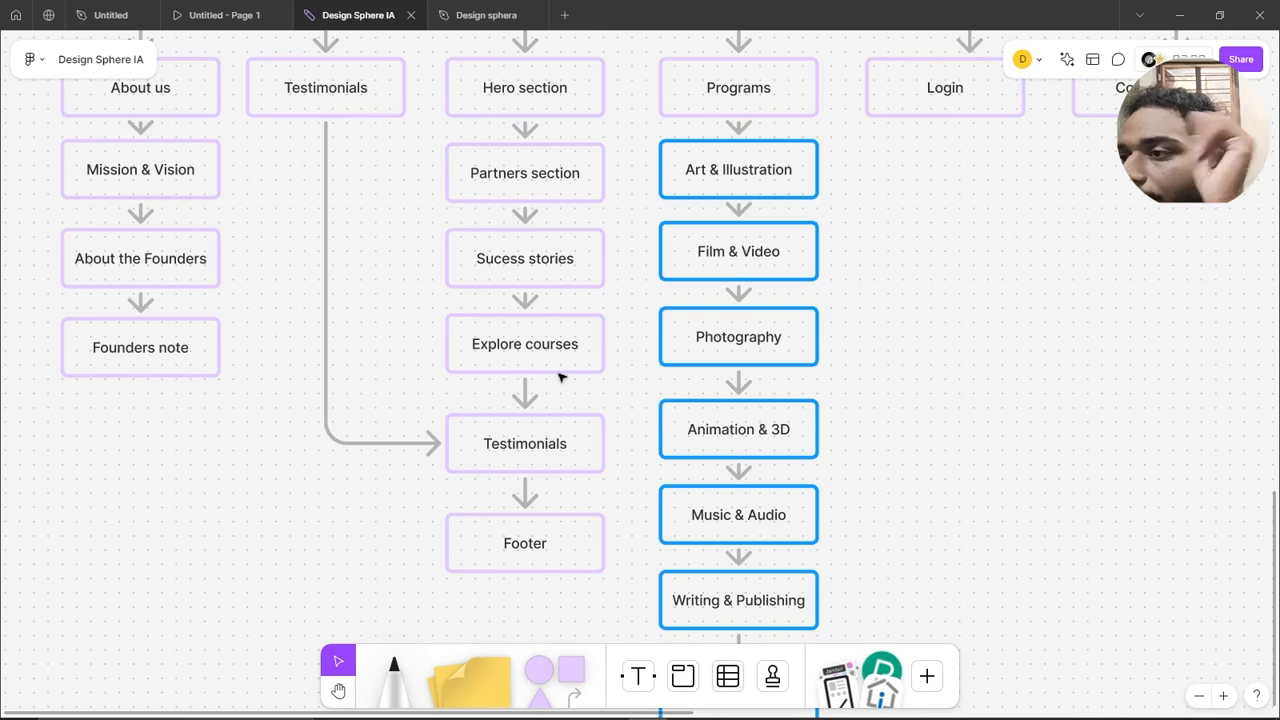
{"action": "scroll", "coordinate": [560, 377], "scroll_direction": "up", "scroll_amount": 2}
{"action": "scroll", "coordinate": [538, 273], "scroll_direction": "down", "scroll_amount": 2}
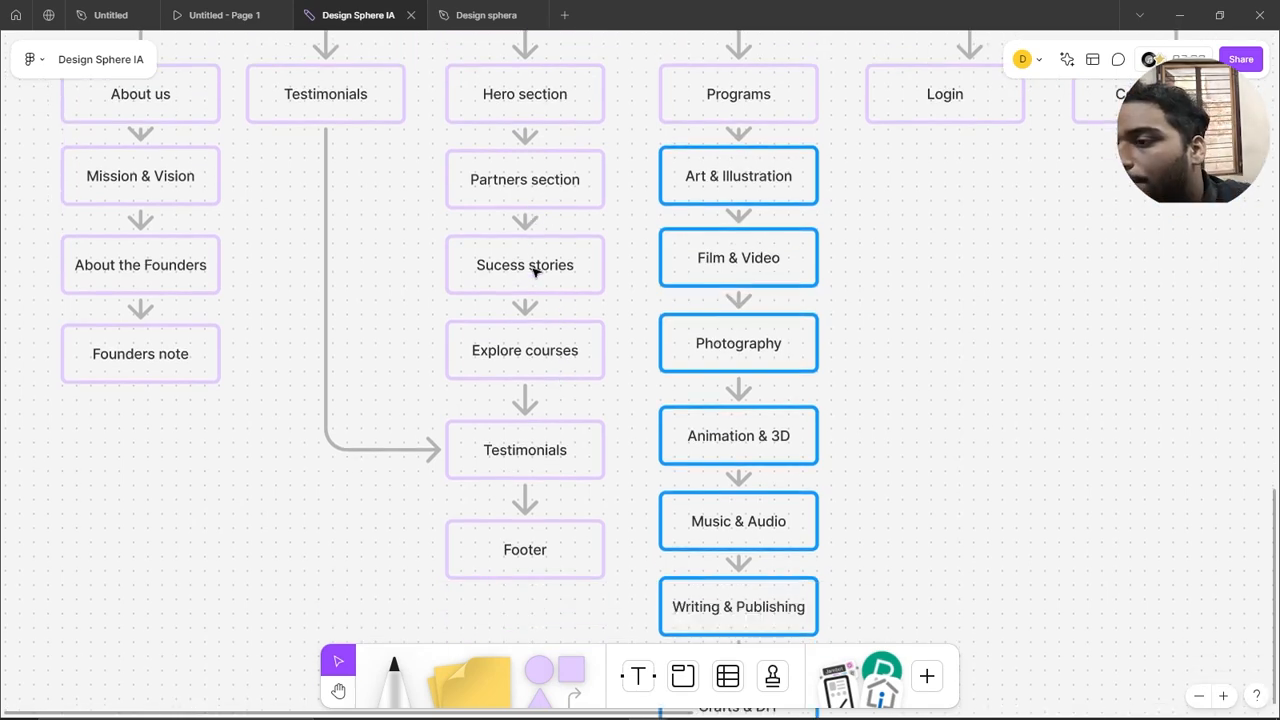
{"action": "double_click", "coordinate": [531, 557]}
{"action": "key", "text": "Tab"}
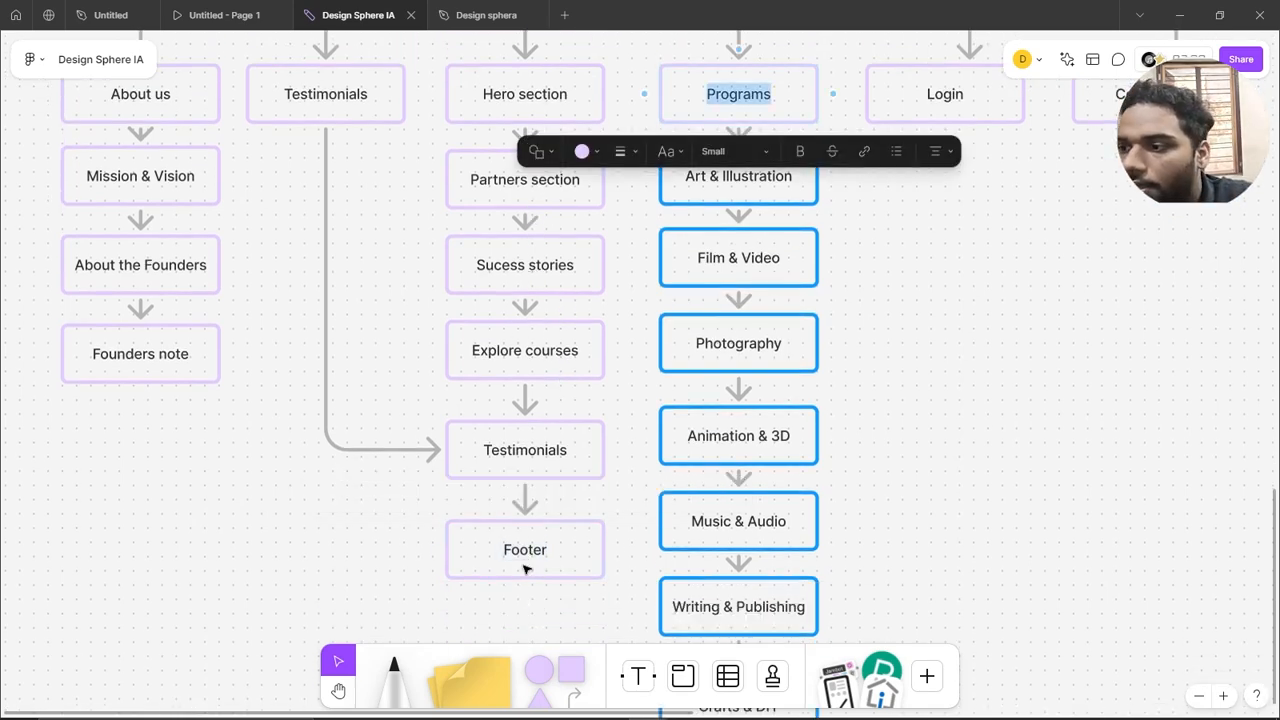
{"action": "double_click", "coordinate": [523, 553]}
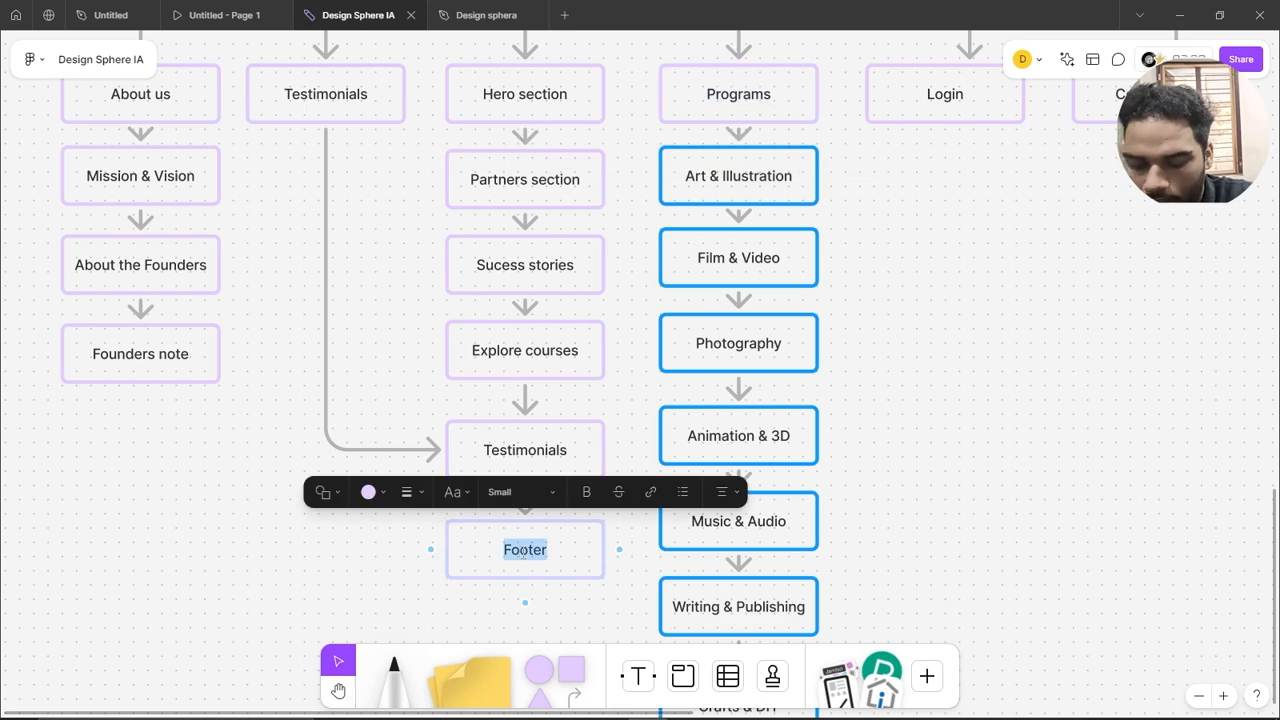
{"action": "type", "text": "FAQ"}
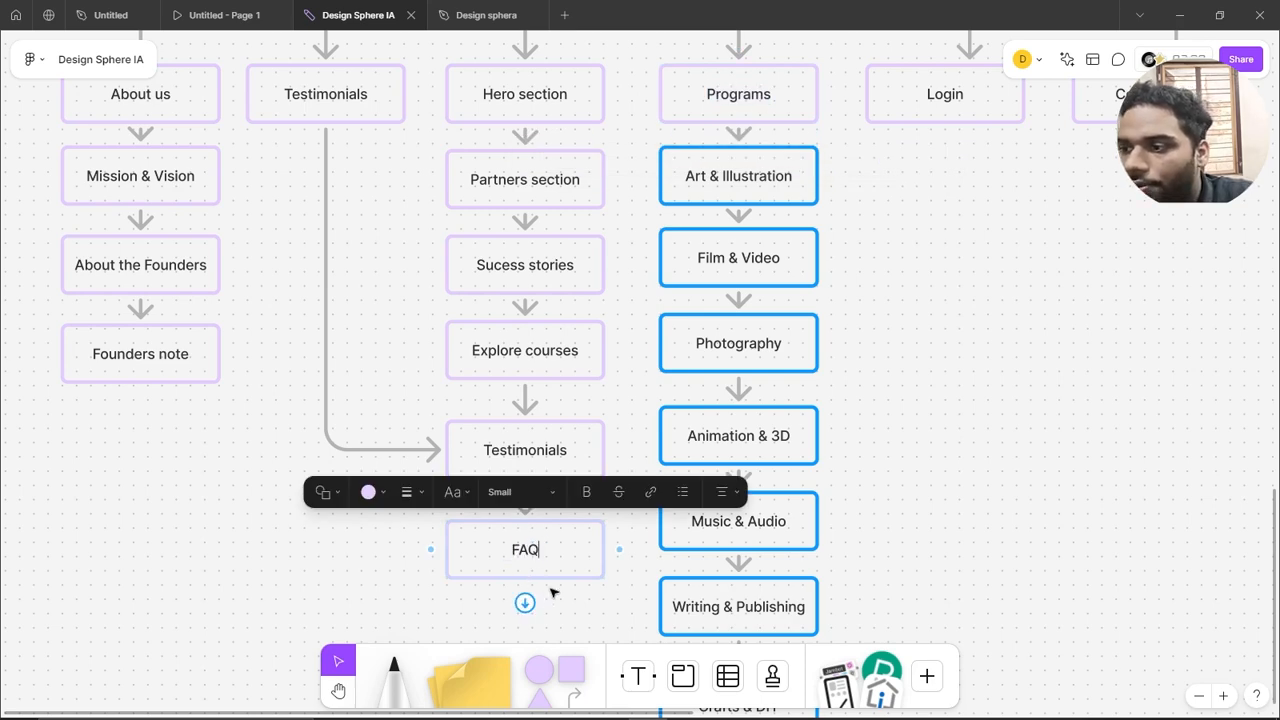
{"action": "left_click", "coordinate": [563, 612]}
Duplicate the FAQ box directly below itself and delete the duplicated connector arrow that crosses the original box.
{"action": "left_click", "coordinate": [528, 564]}
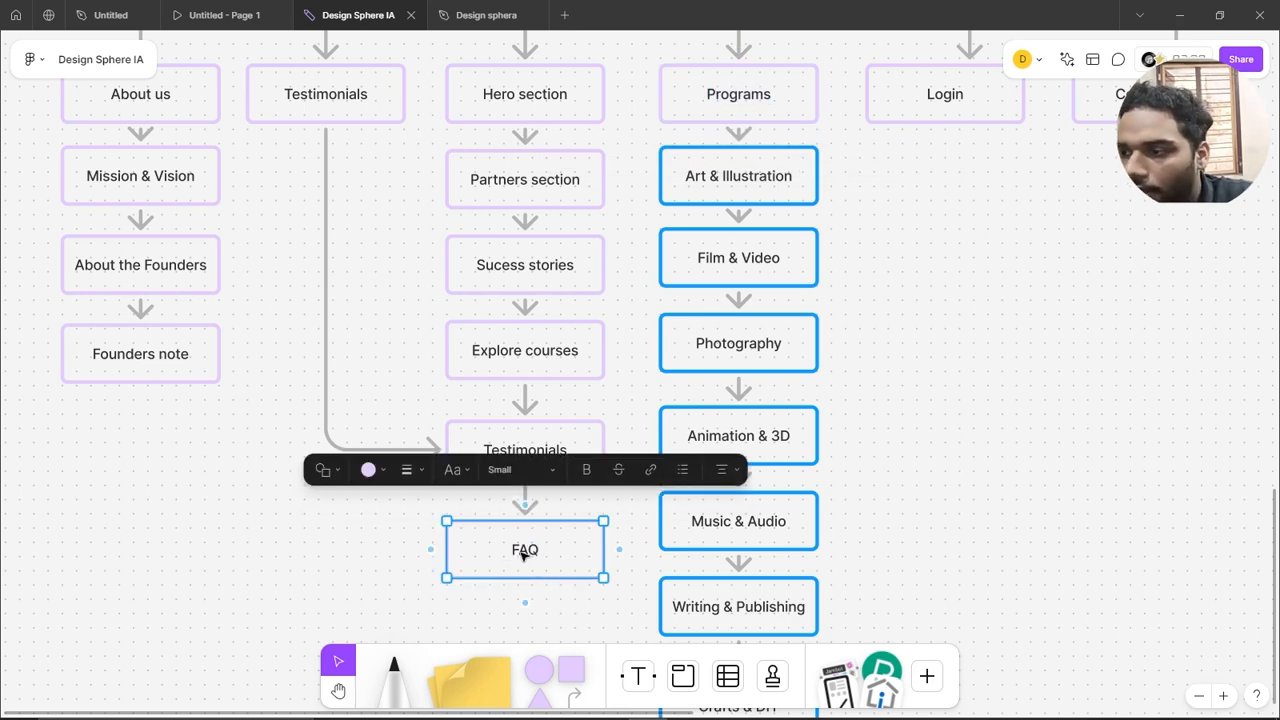
{"action": "left_click_drag", "start_coordinate": [523, 555], "coordinate": [528, 614]}
{"action": "left_click", "coordinate": [385, 530]}
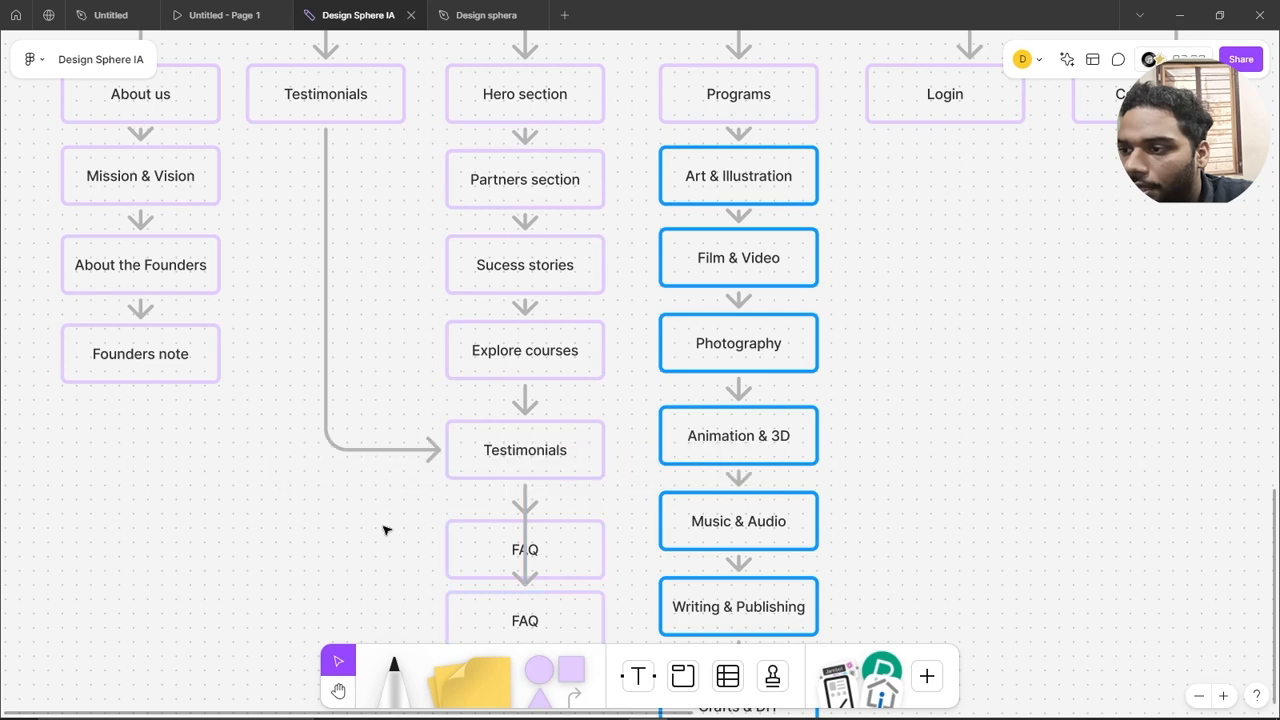
{"action": "scroll", "coordinate": [385, 530], "scroll_direction": "down", "scroll_amount": 1}
{"action": "double_click", "coordinate": [526, 514]}
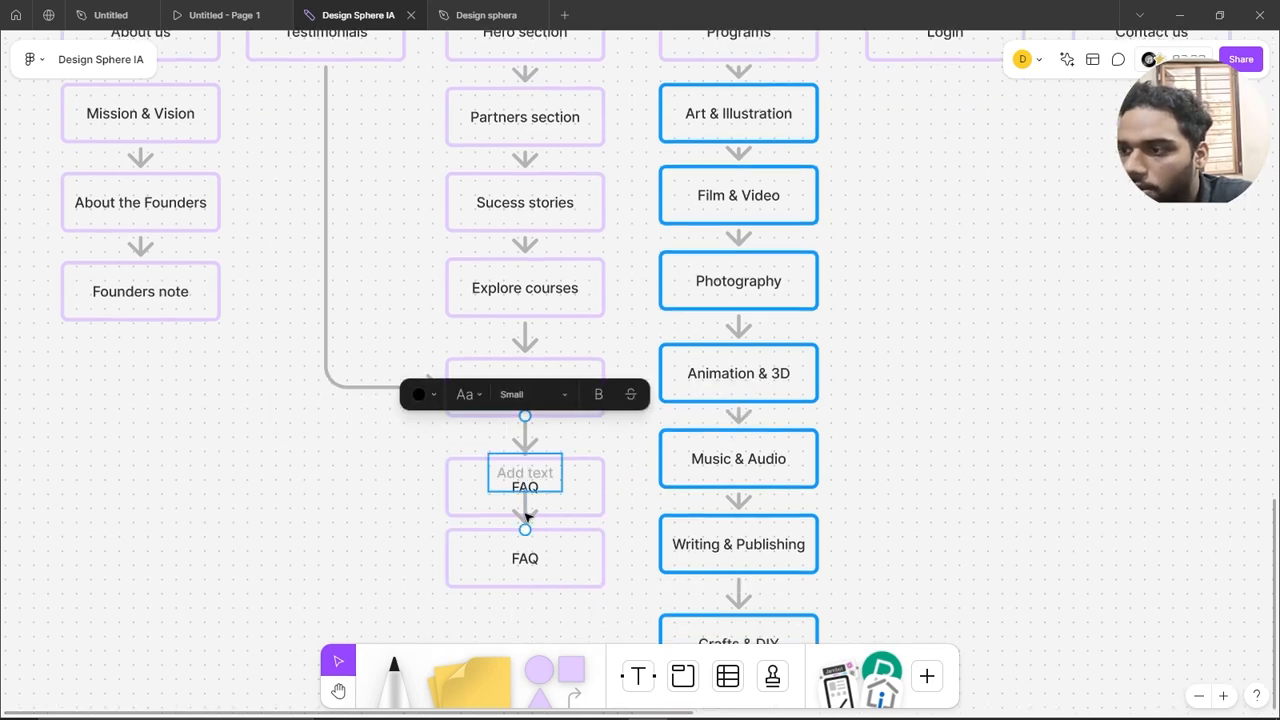
{"action": "left_click", "coordinate": [394, 501]}
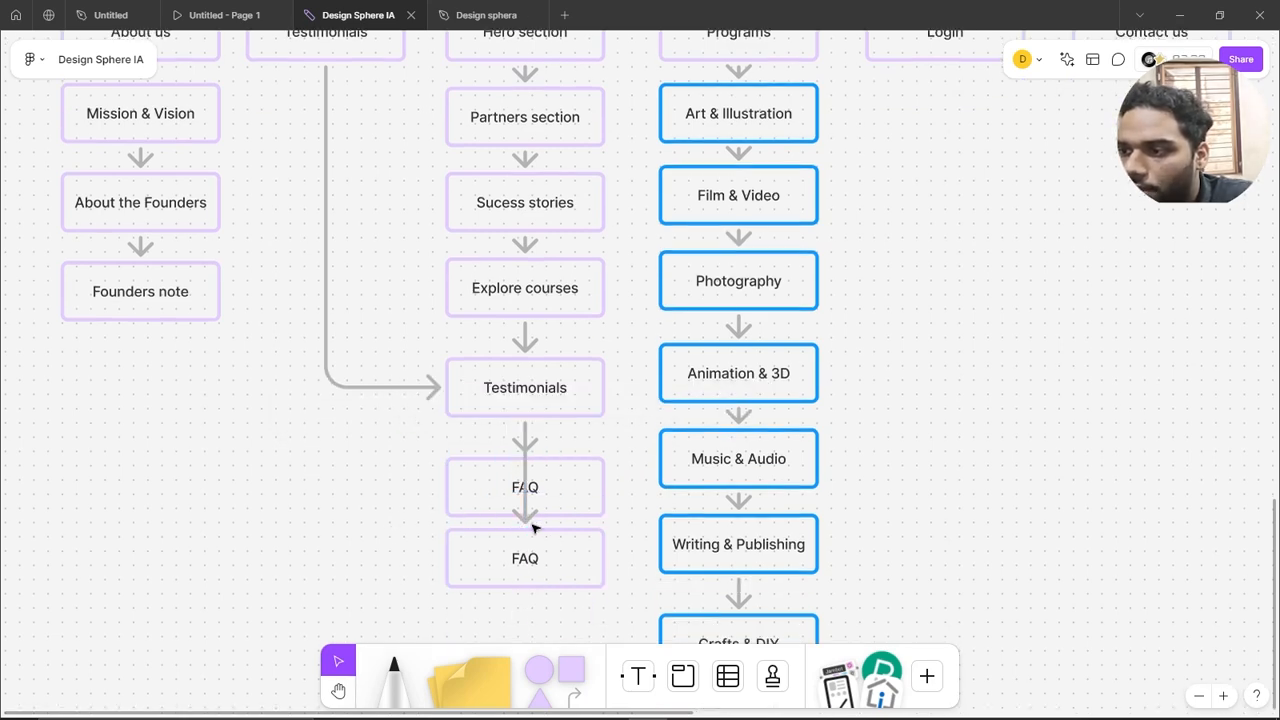
{"action": "left_click", "coordinate": [527, 522]}
{"action": "key", "text": "Delete"}
Rename the duplicated FAQ box as Footer and move it slightly down to leave a gap below FAQ.
{"action": "double_click", "coordinate": [529, 555]}
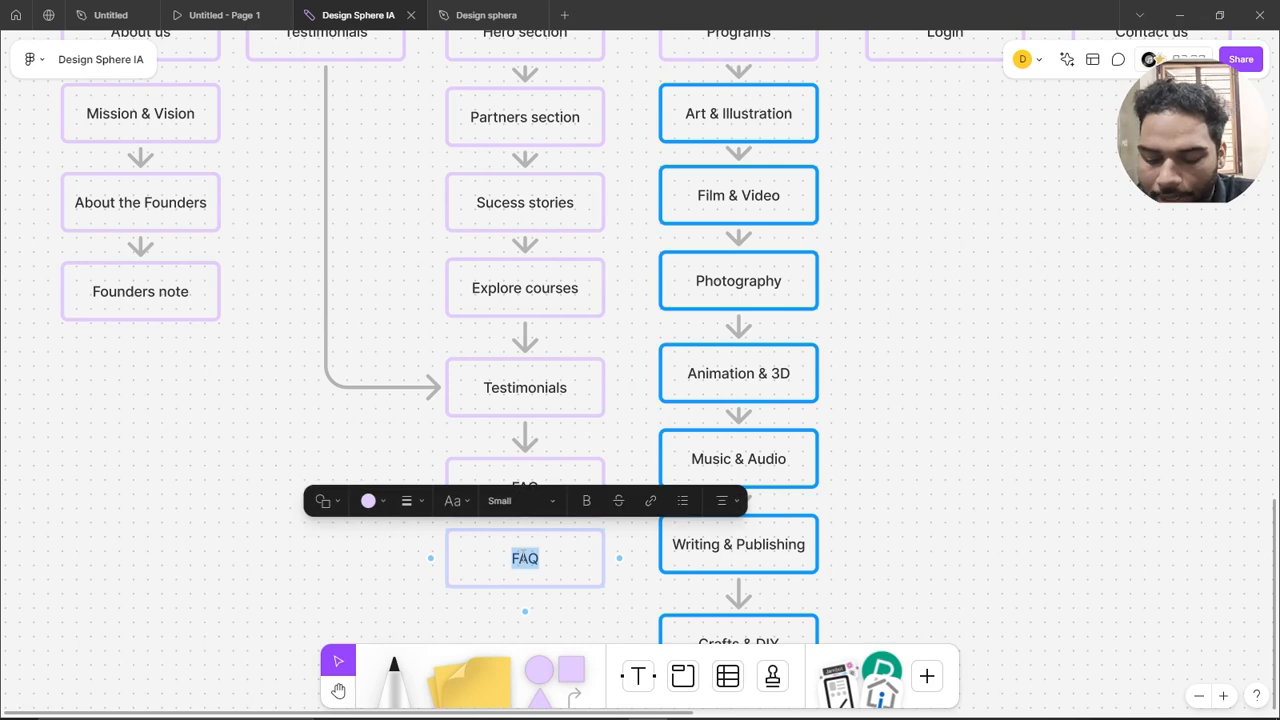
{"action": "type", "text": "Footer"}
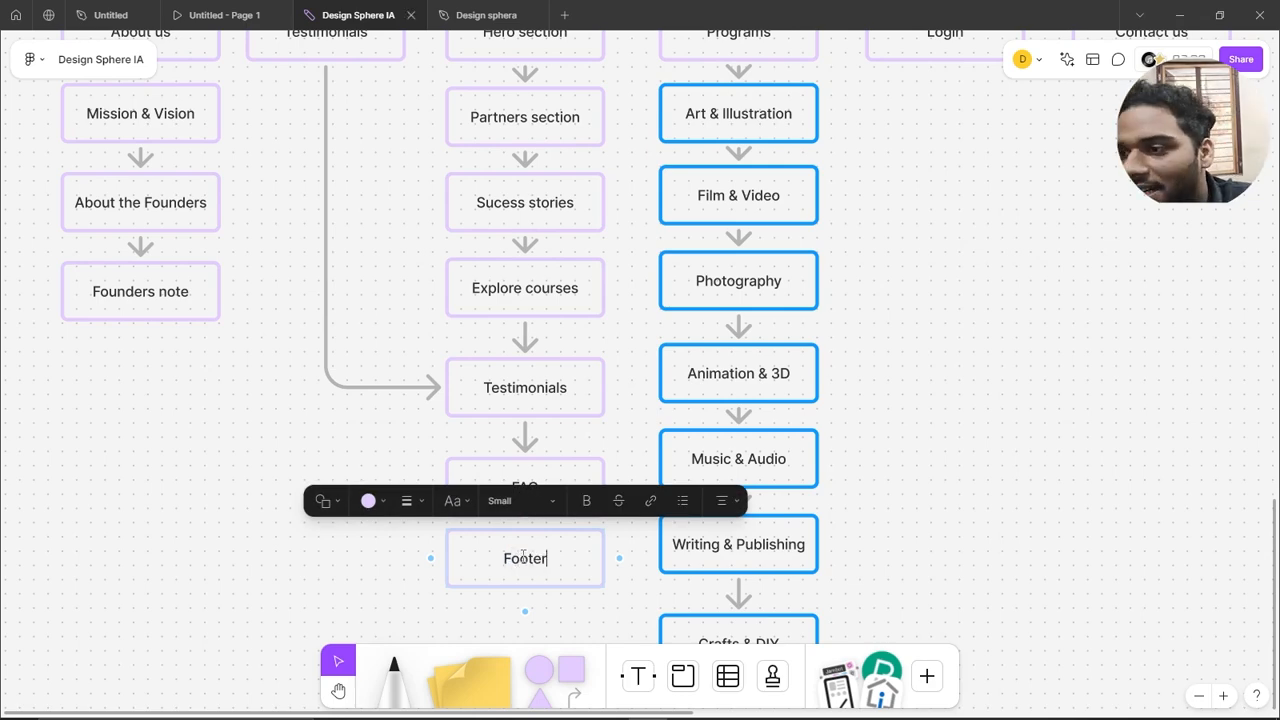
{"action": "left_click", "coordinate": [322, 500]}
{"action": "left_click", "coordinate": [314, 567]}
{"action": "scroll", "coordinate": [530, 565], "scroll_direction": "up", "scroll_amount": 3}
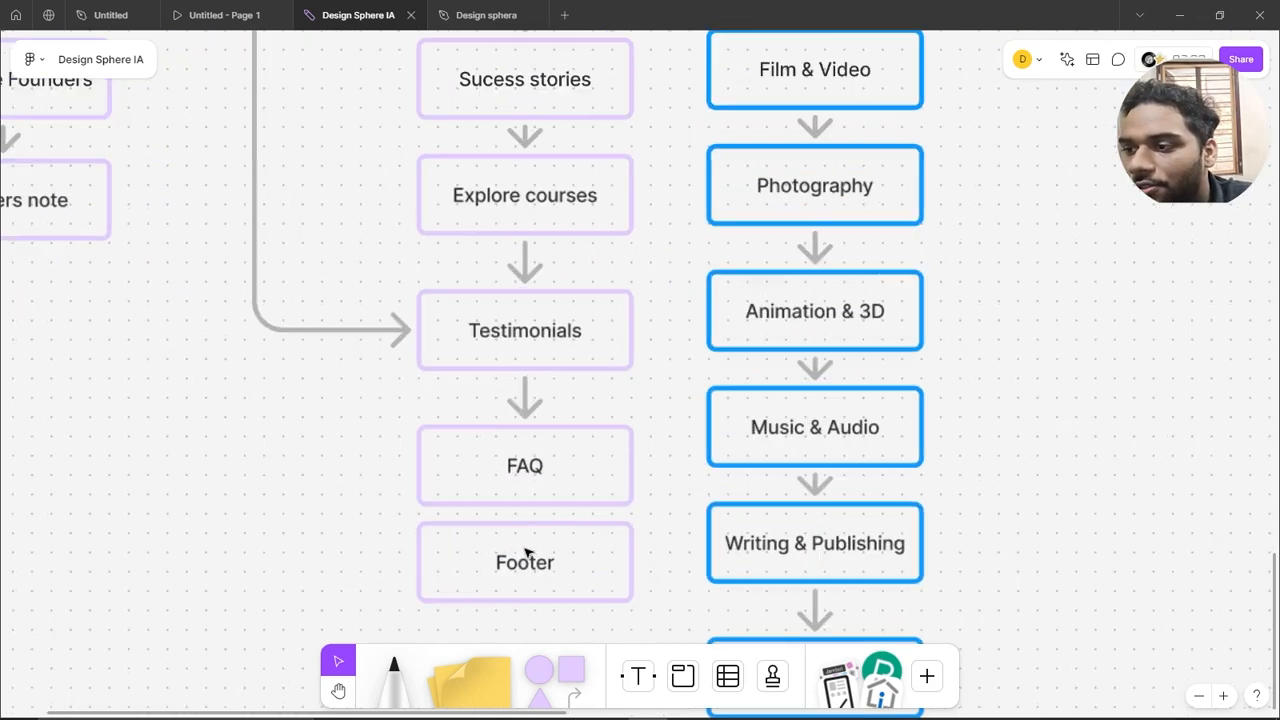
{"action": "left_click", "coordinate": [539, 566]}
{"action": "scroll", "coordinate": [534, 500], "scroll_direction": "down", "scroll_amount": 3}
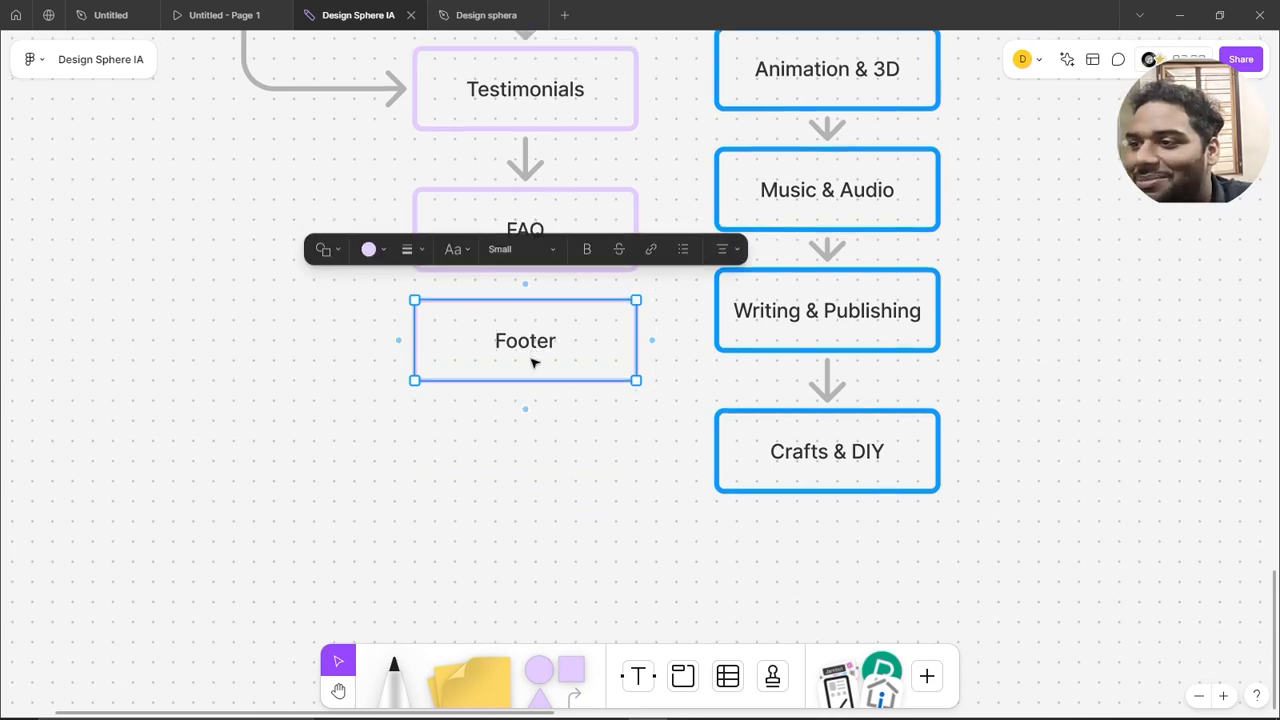
{"action": "scroll", "coordinate": [532, 352], "scroll_direction": "up", "scroll_amount": 1}
{"action": "scroll", "coordinate": [530, 362], "scroll_direction": "up", "scroll_amount": 3}
{"action": "left_click", "coordinate": [346, 380]}
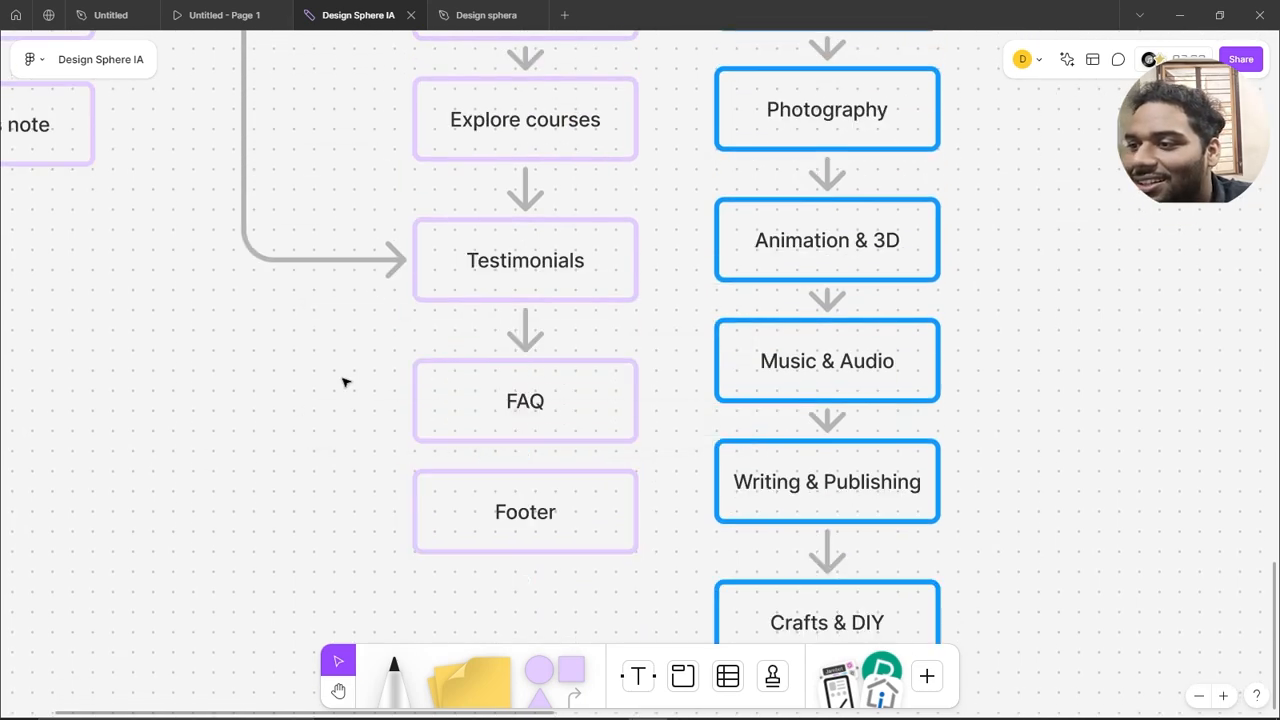
Connect FAQ to Footer with an arrow and lower the Footer box to match the spacing of the boxes above.
{"action": "left_click", "coordinate": [535, 438]}
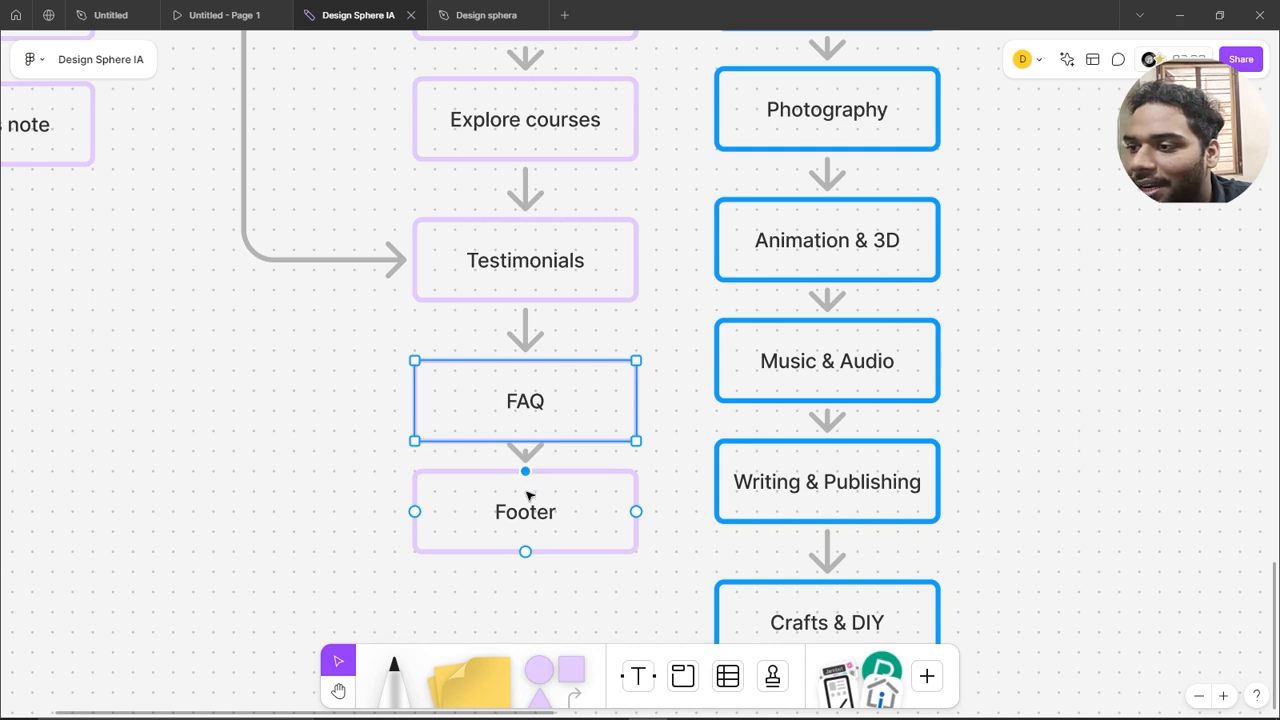
{"action": "left_click", "coordinate": [554, 514]}
{"action": "left_click_drag", "start_coordinate": [554, 514], "coordinate": [571, 543]}
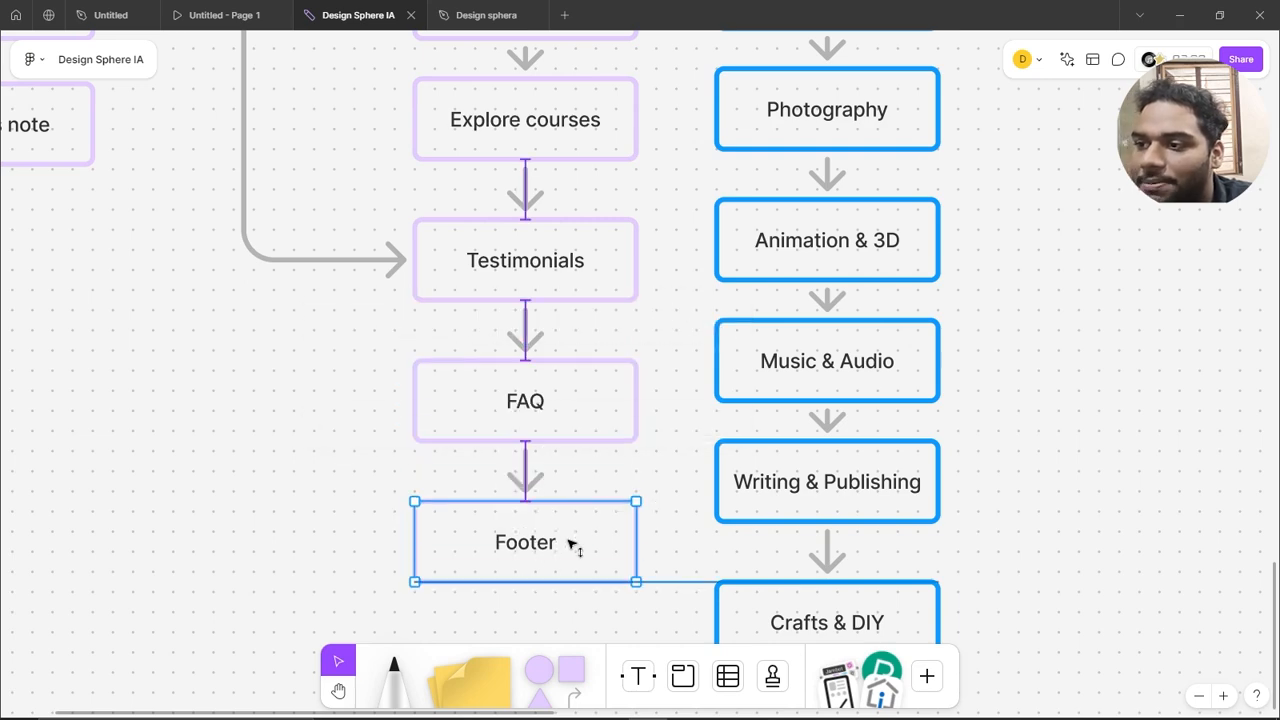
{"action": "left_click", "coordinate": [360, 416]}
{"action": "scroll", "coordinate": [323, 394], "scroll_direction": "down", "scroll_amount": 5}
Compare the Design Sphere IA sitemap and the prototype's FAQ and footer with the sections of the MacBook Air - 1 wireframe.
{"action": "mouse_move", "coordinate": [470, 6]}
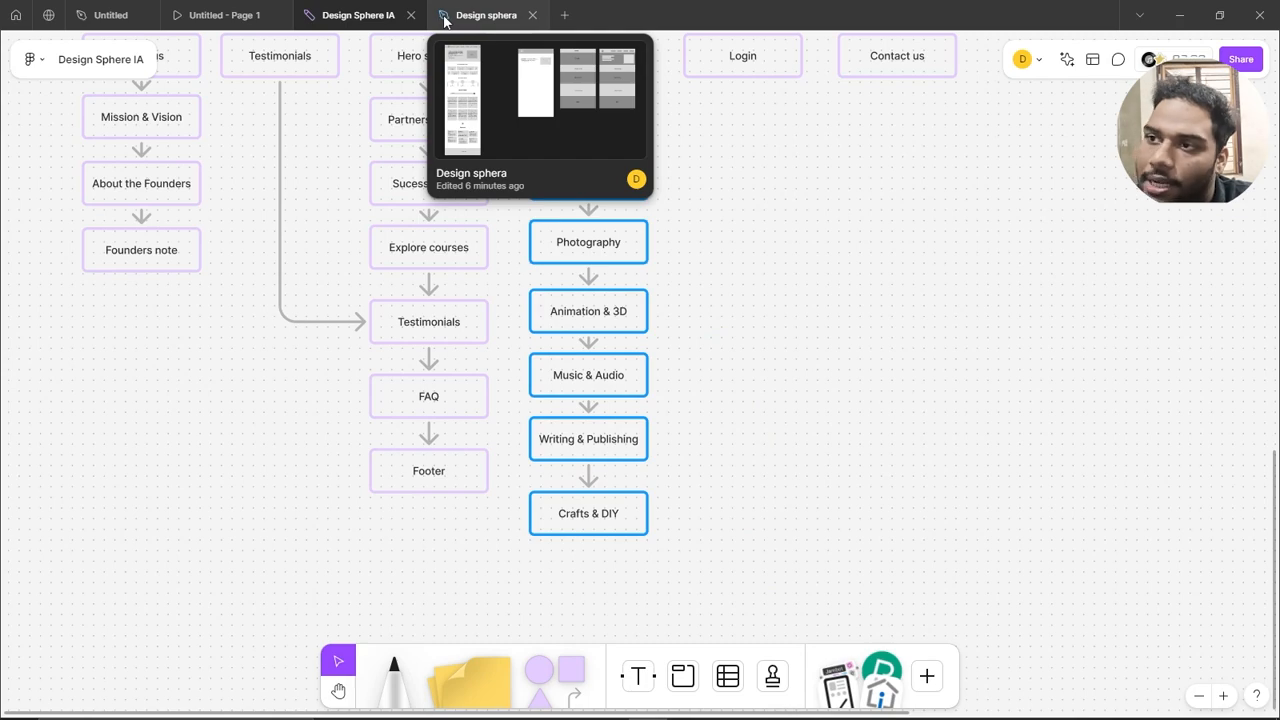
{"action": "left_click", "coordinate": [240, 15]}
{"action": "left_click", "coordinate": [486, 15]}
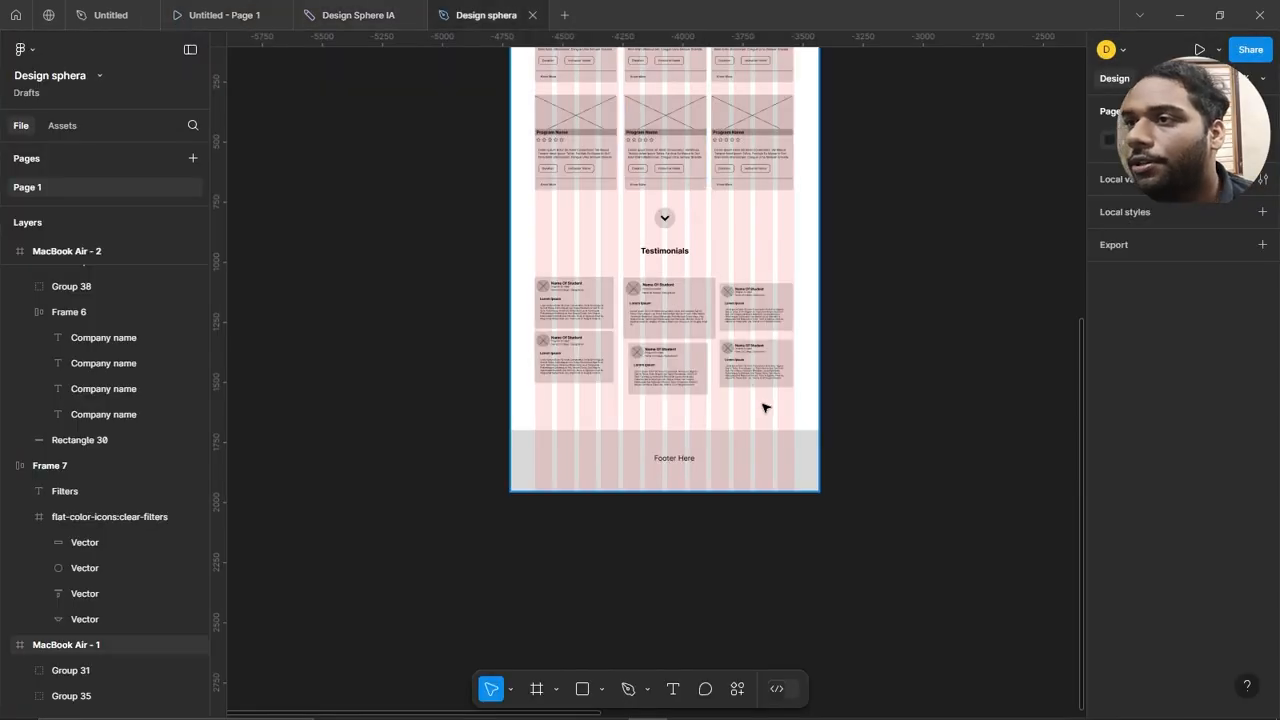
{"action": "scroll", "coordinate": [735, 425], "scroll_direction": "up", "scroll_amount": 2}
{"action": "left_click", "coordinate": [340, 15]}
{"action": "scroll", "coordinate": [484, 385], "scroll_direction": "down", "scroll_amount": 3}
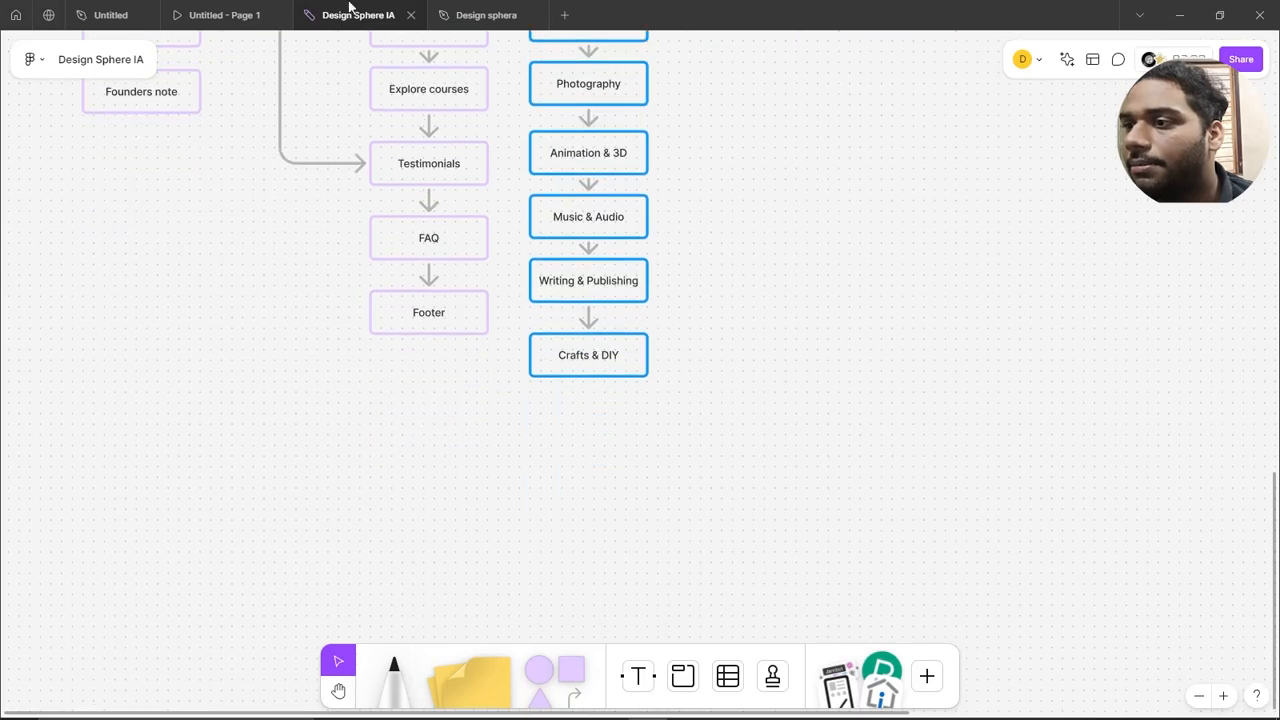
{"action": "left_click", "coordinate": [250, 15]}
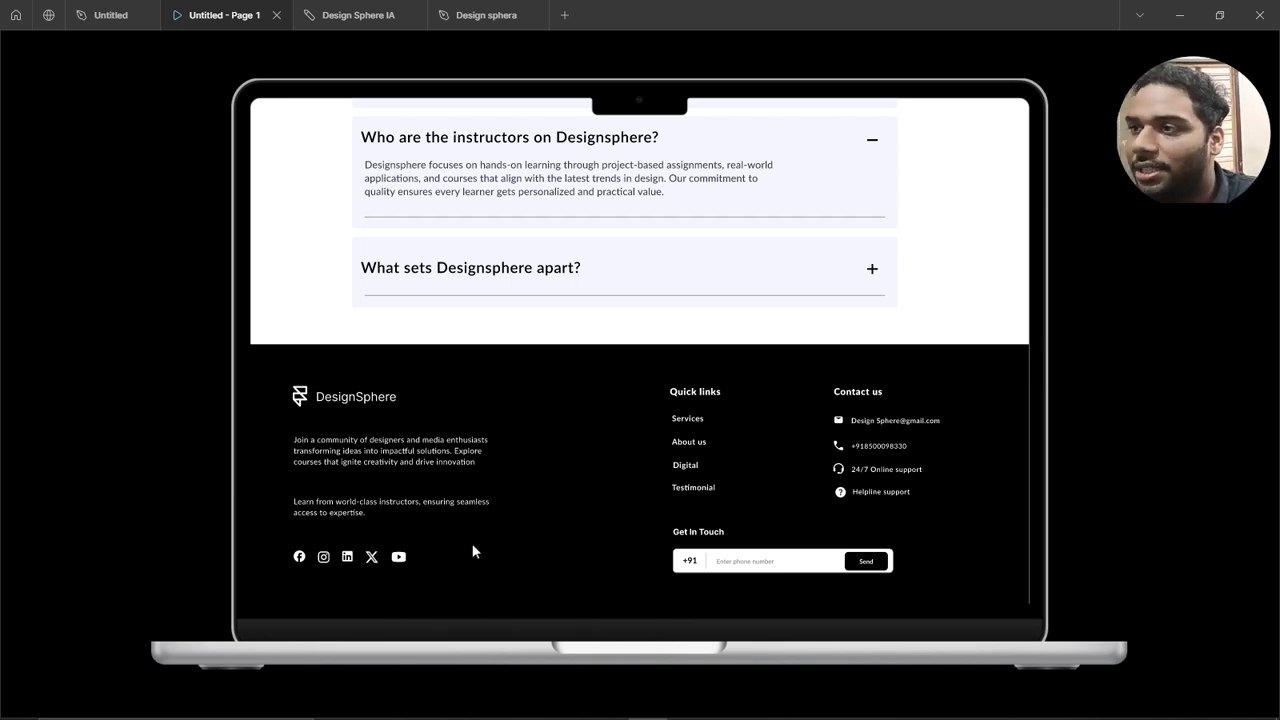
{"action": "left_click", "coordinate": [515, 14]}
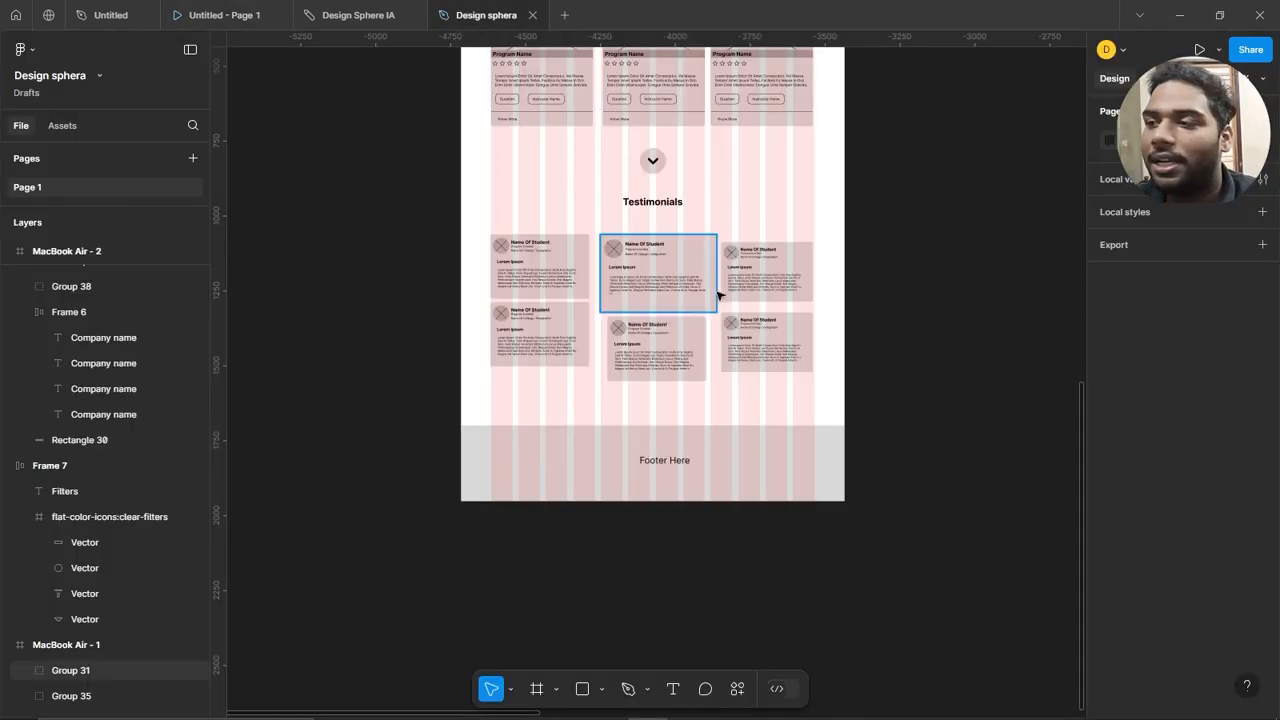
{"action": "scroll", "coordinate": [789, 412], "scroll_direction": "up", "scroll_amount": 5}
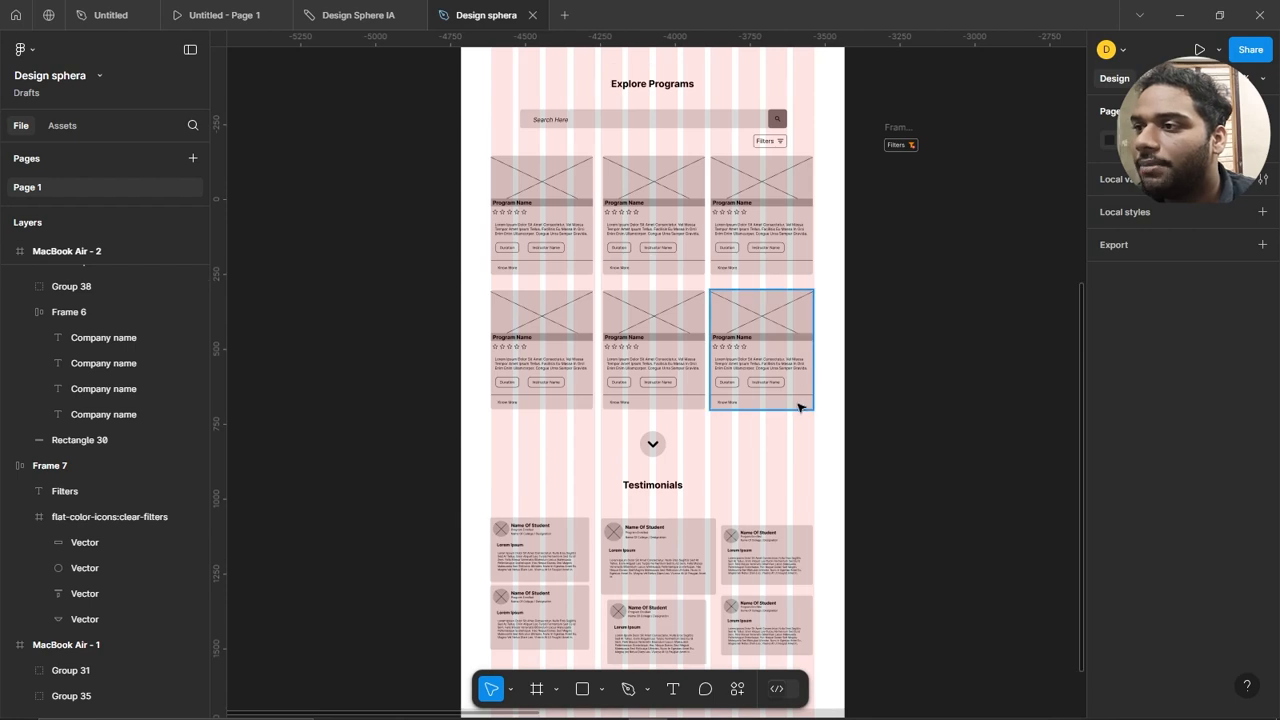
{"action": "scroll", "coordinate": [677, 380], "scroll_direction": "down", "scroll_amount": 3}
{"action": "scroll", "coordinate": [754, 446], "scroll_direction": "down", "scroll_amount": 4}
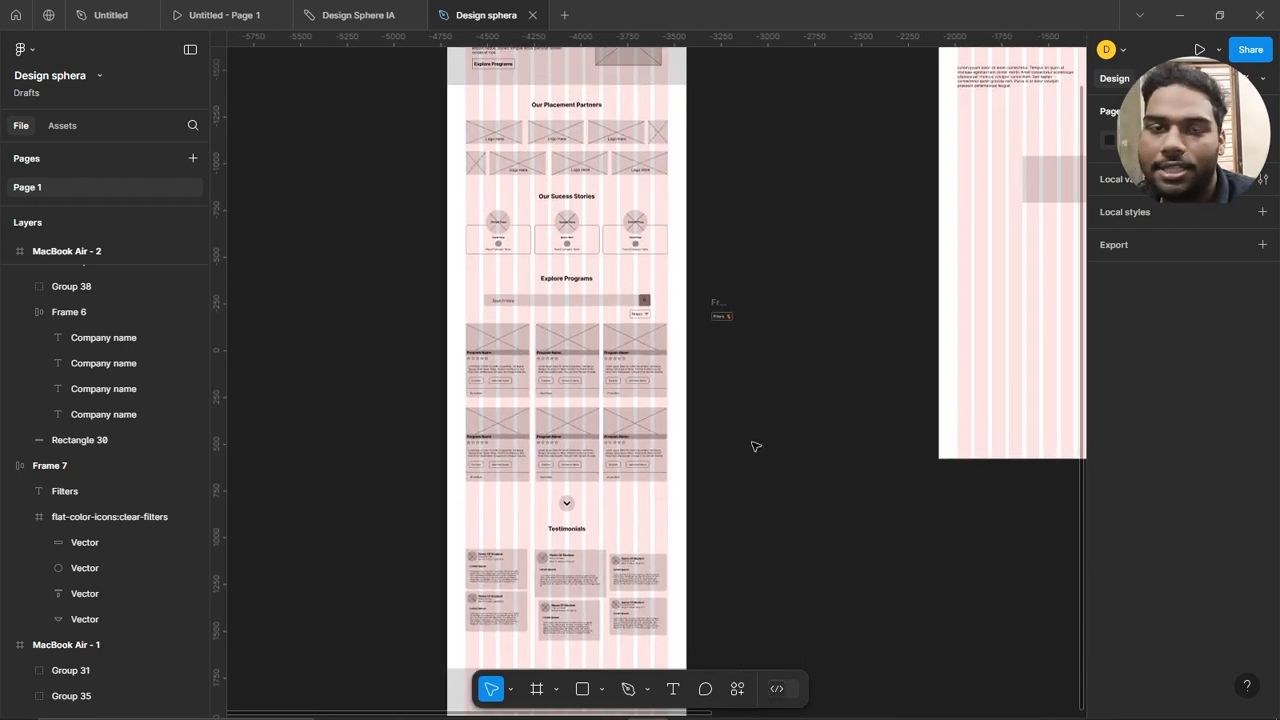
{"action": "scroll", "coordinate": [784, 220], "scroll_direction": "up", "scroll_amount": 4}
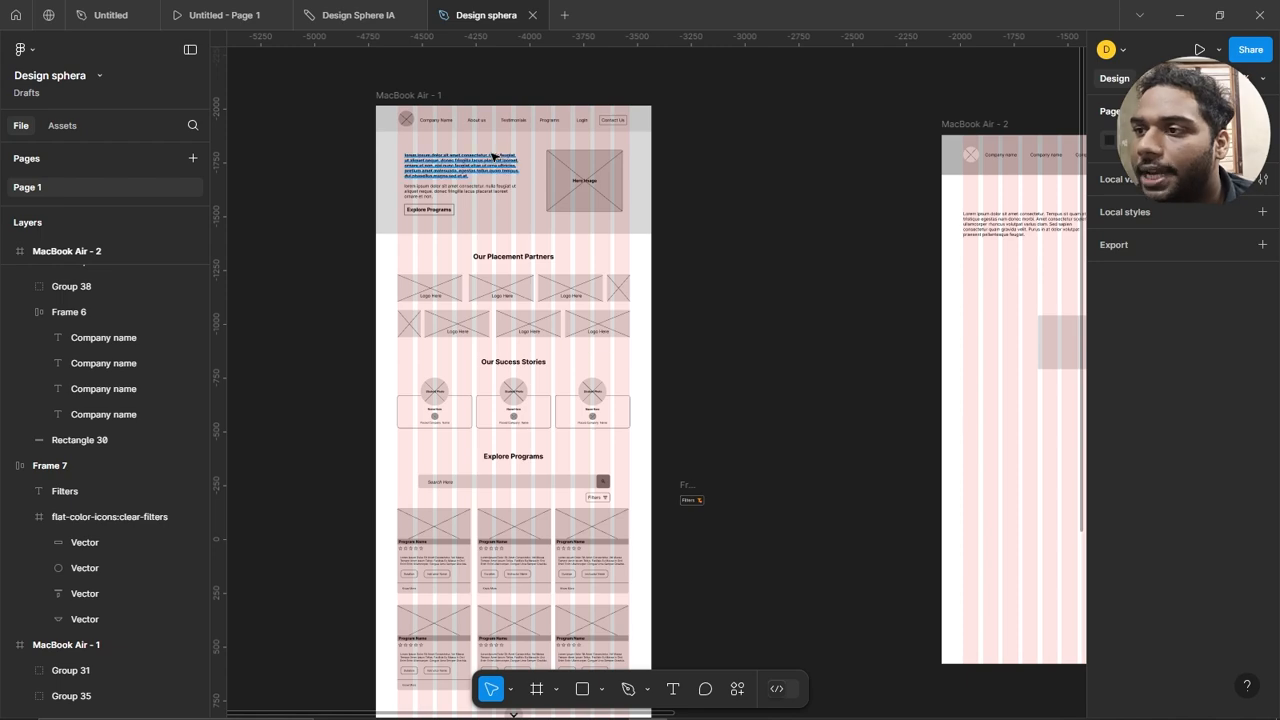
Review the MacBook Air - 1 wireframe section by section, from the hero area through the programs and testimonials to the footer.
{"action": "scroll", "coordinate": [492, 157], "scroll_direction": "up", "scroll_amount": 5}
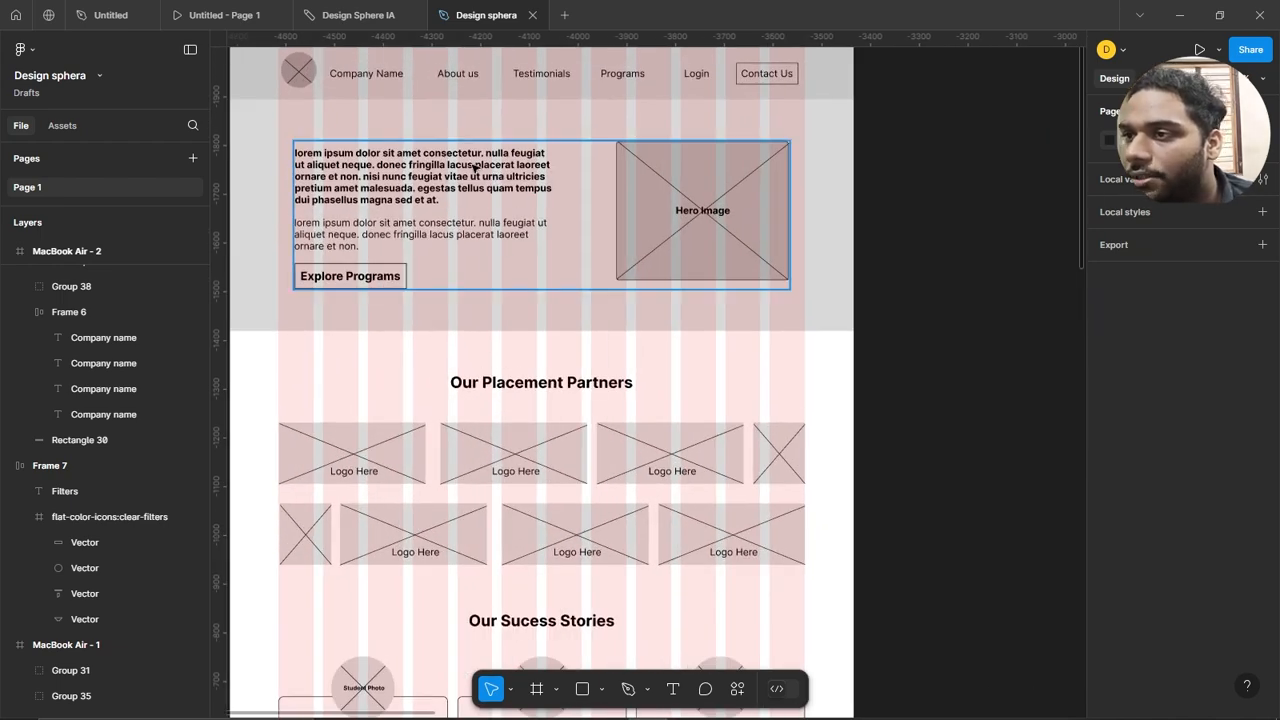
{"action": "scroll", "coordinate": [495, 177], "scroll_direction": "down", "scroll_amount": 3}
{"action": "scroll", "coordinate": [418, 68], "scroll_direction": "up", "scroll_amount": 1}
{"action": "scroll", "coordinate": [420, 70], "scroll_direction": "up", "scroll_amount": 1}
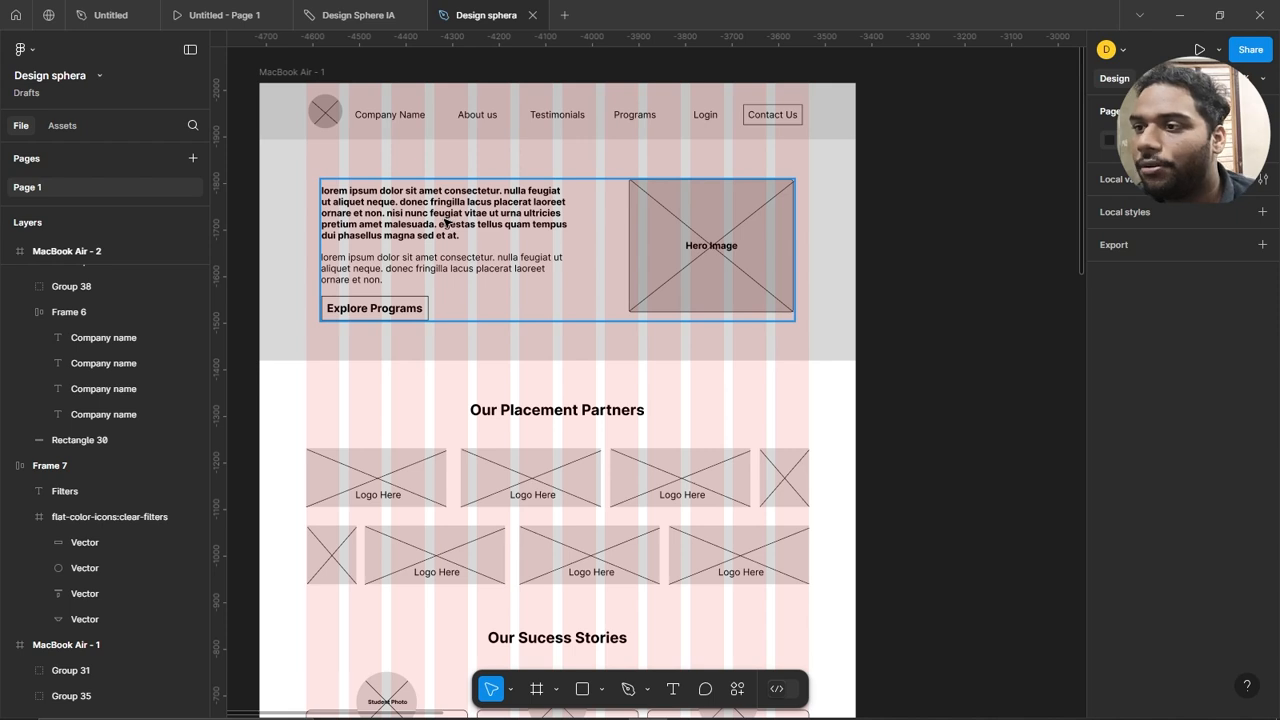
{"action": "scroll", "coordinate": [440, 230], "scroll_direction": "down", "scroll_amount": 2}
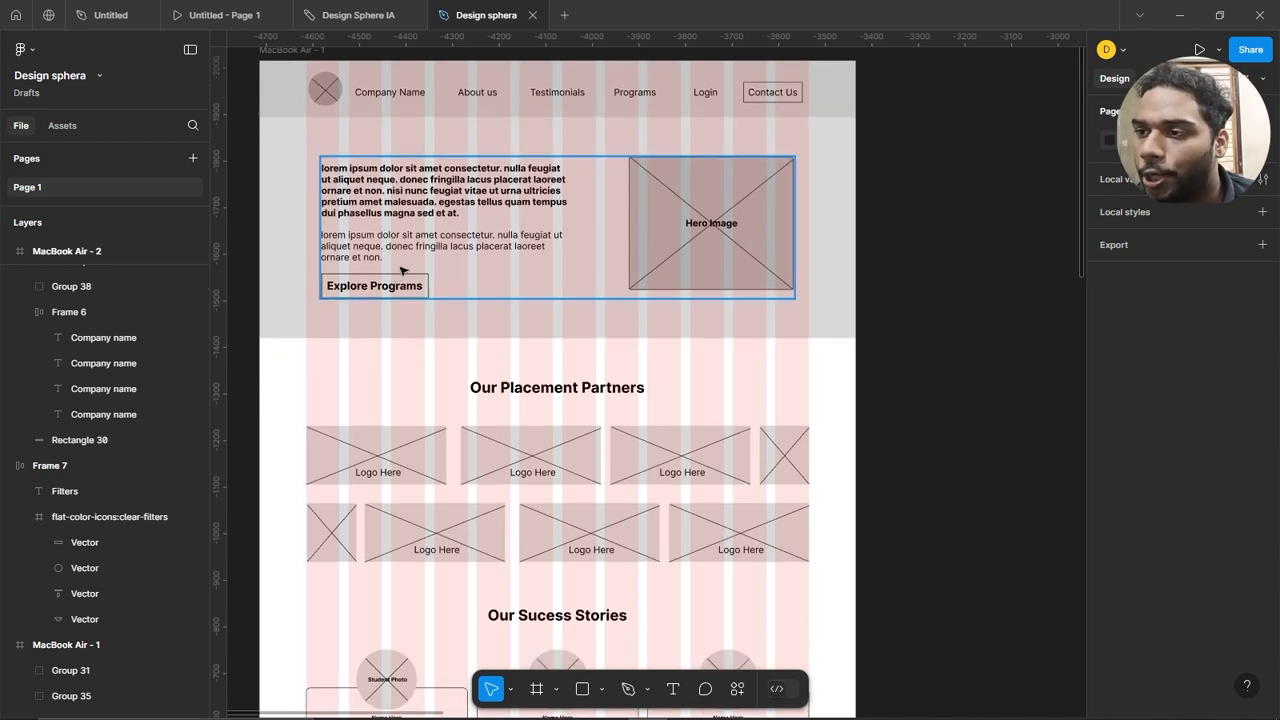
{"action": "scroll", "coordinate": [405, 258], "scroll_direction": "down", "scroll_amount": 5}
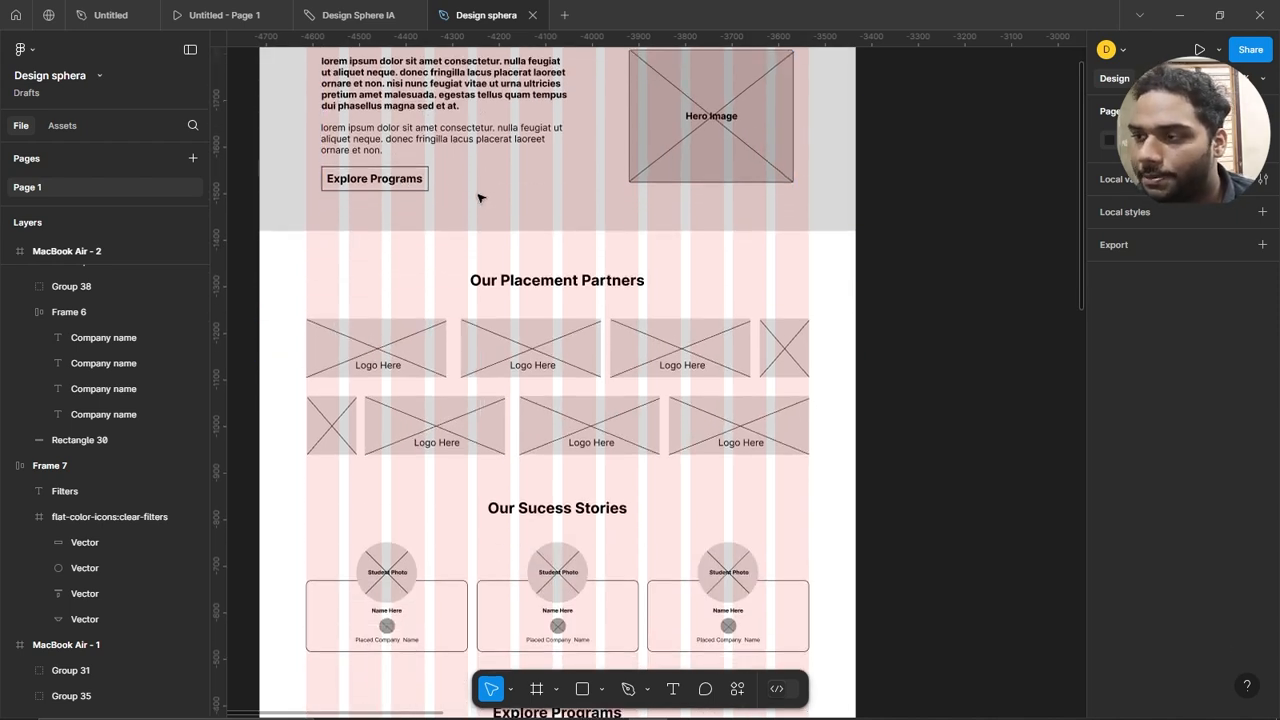
{"action": "scroll", "coordinate": [640, 280], "scroll_direction": "down", "scroll_amount": 10}
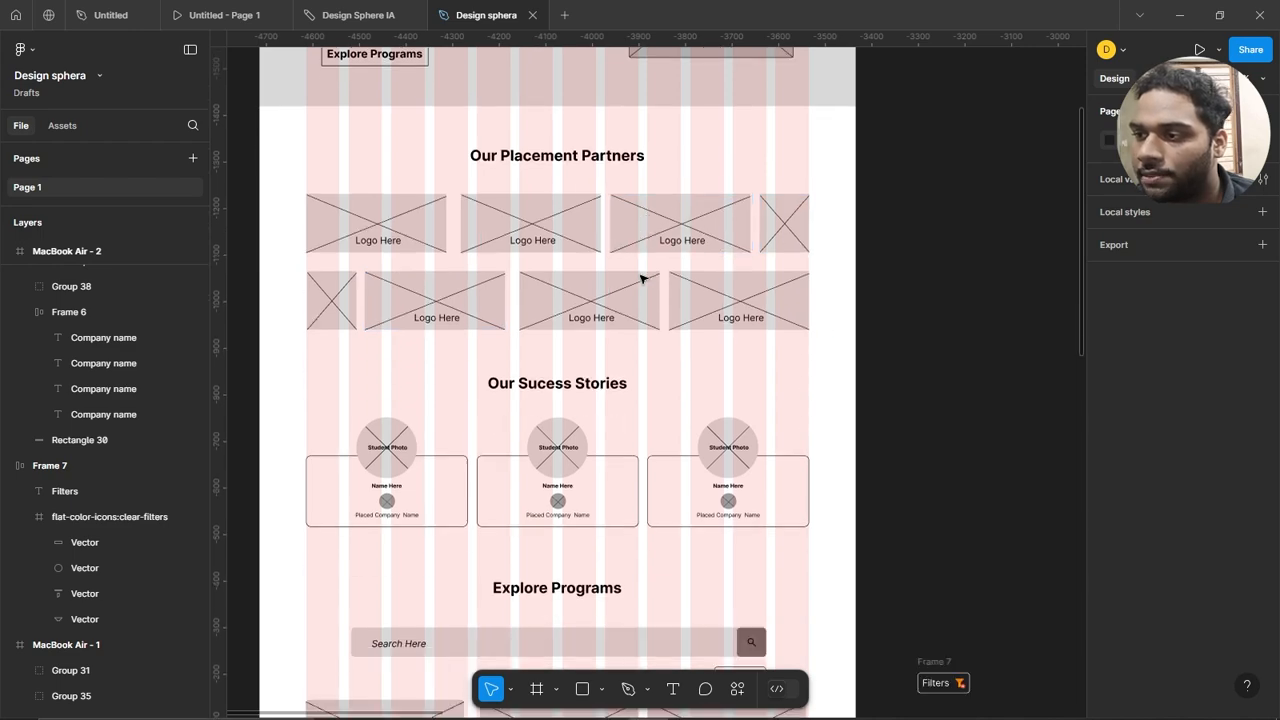
{"action": "scroll", "coordinate": [580, 295], "scroll_direction": "down", "scroll_amount": 12}
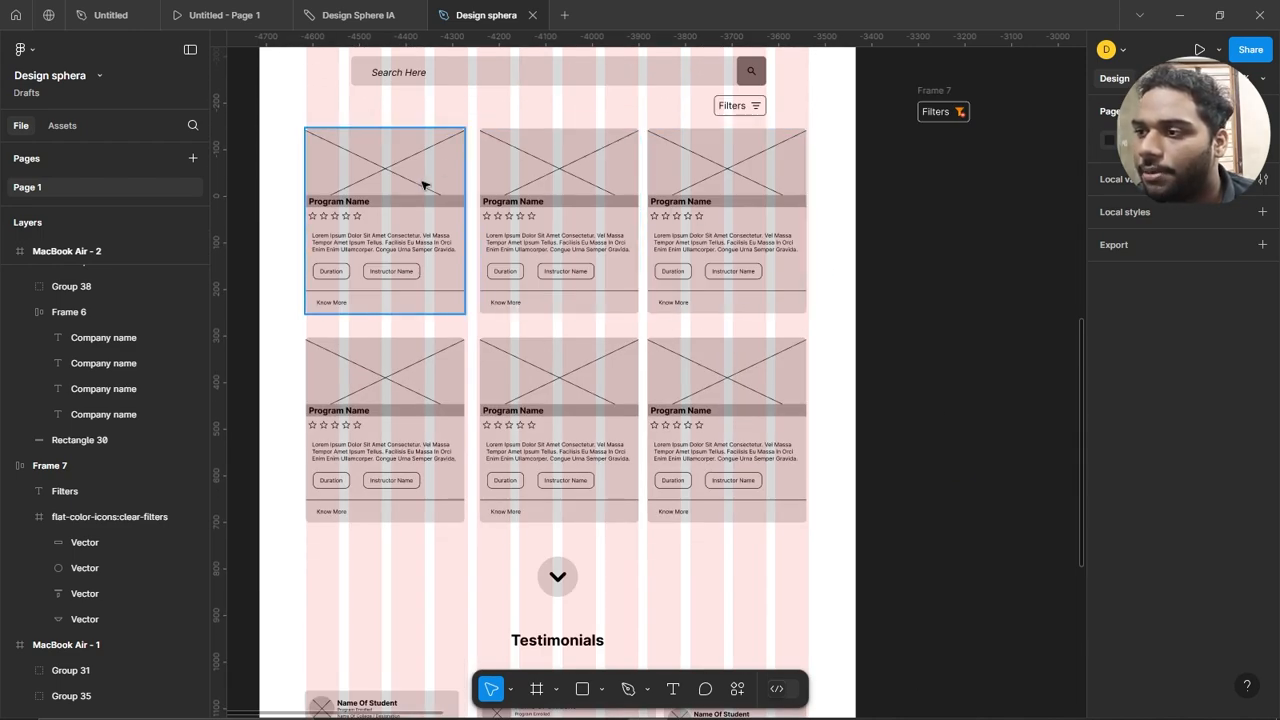
{"action": "scroll", "coordinate": [600, 216], "scroll_direction": "down", "scroll_amount": 1}
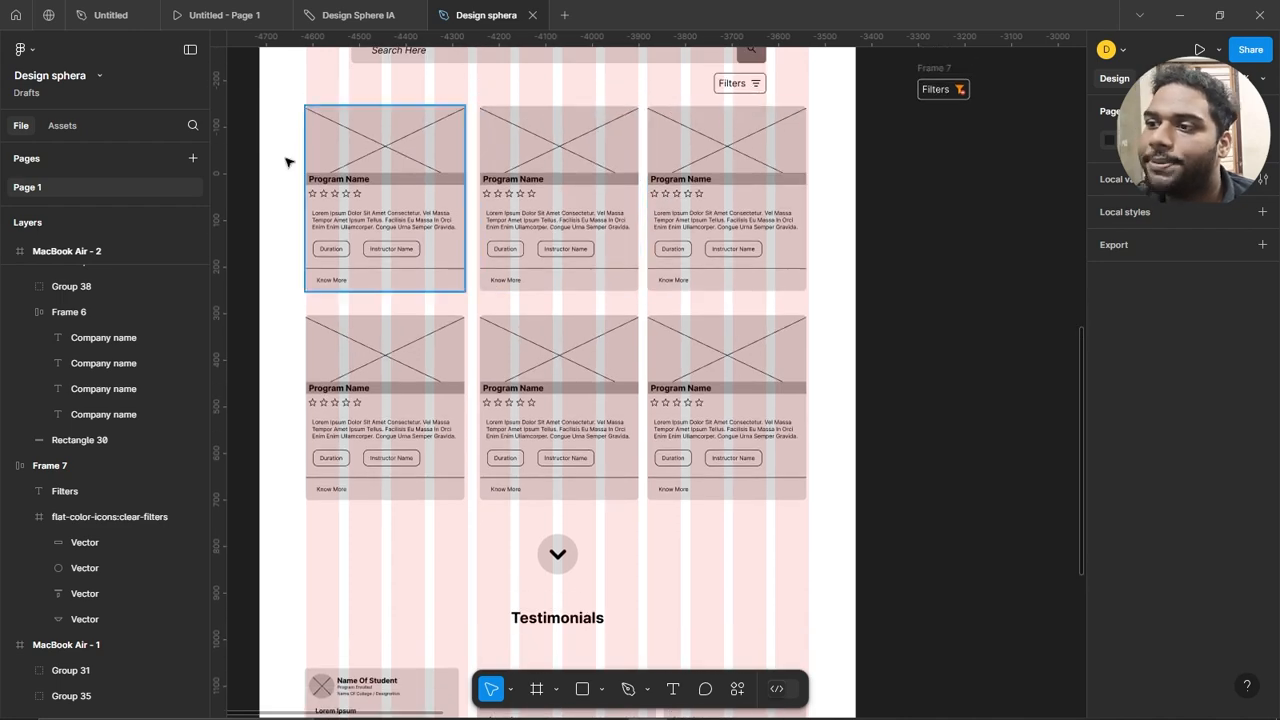
{"action": "scroll", "coordinate": [689, 303], "scroll_direction": "down", "scroll_amount": 5}
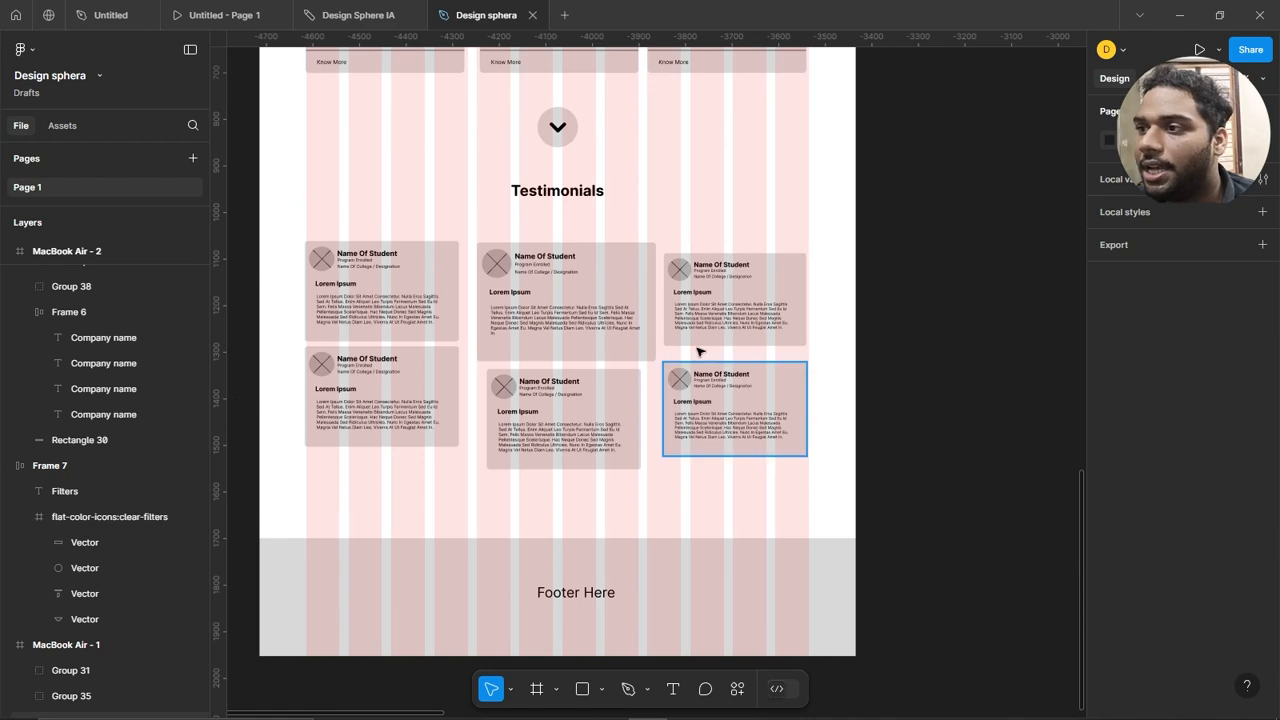
{"action": "scroll", "coordinate": [517, 470], "scroll_direction": "down", "scroll_amount": 5}
{"action": "scroll", "coordinate": [528, 432], "scroll_direction": "down", "scroll_amount": 3}
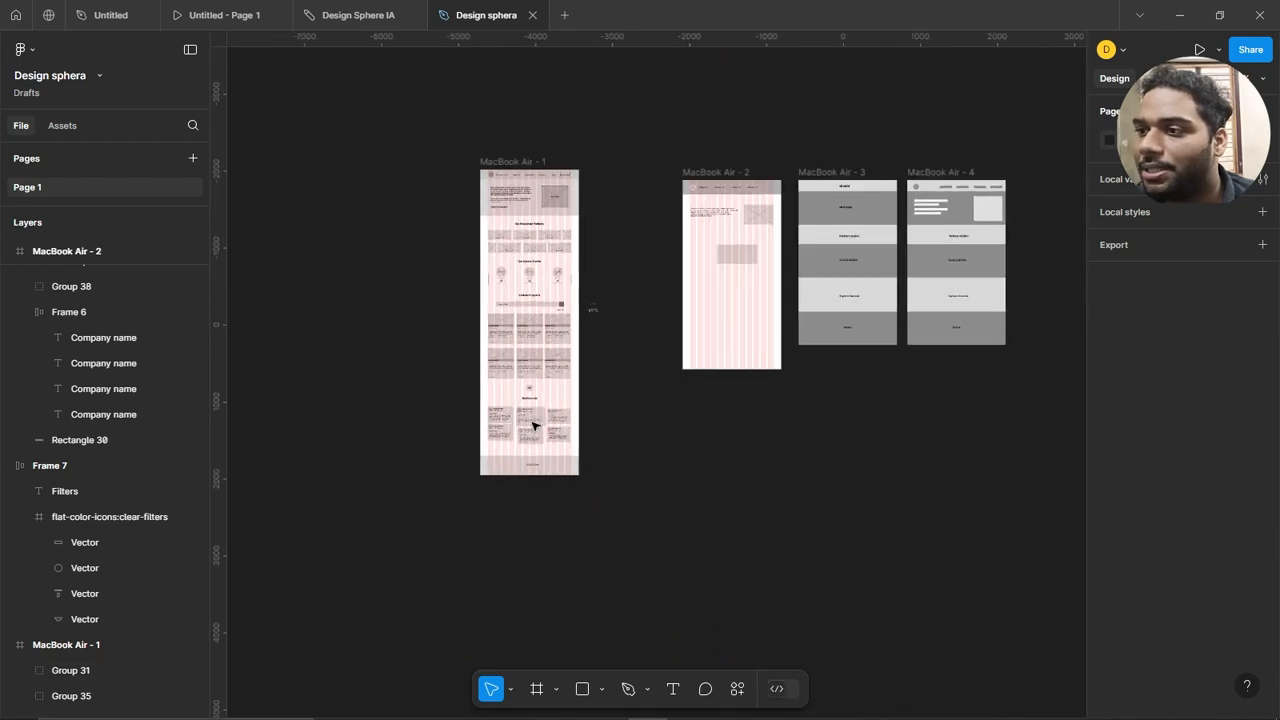
{"action": "scroll", "coordinate": [574, 340], "scroll_direction": "up", "scroll_amount": 5}
{"action": "scroll", "coordinate": [570, 450], "scroll_direction": "up", "scroll_amount": 2}
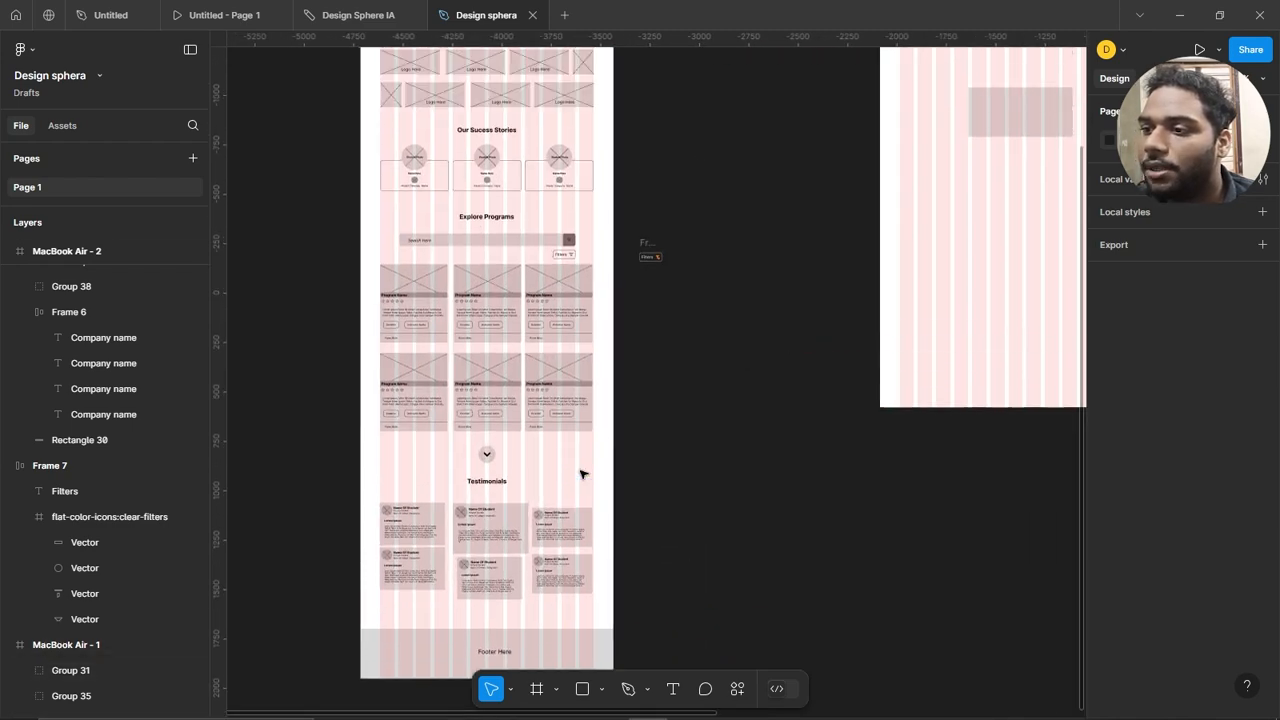
{"action": "scroll", "coordinate": [560, 452], "scroll_direction": "down", "scroll_amount": 7}
{"action": "scroll", "coordinate": [543, 457], "scroll_direction": "up", "scroll_amount": 6}
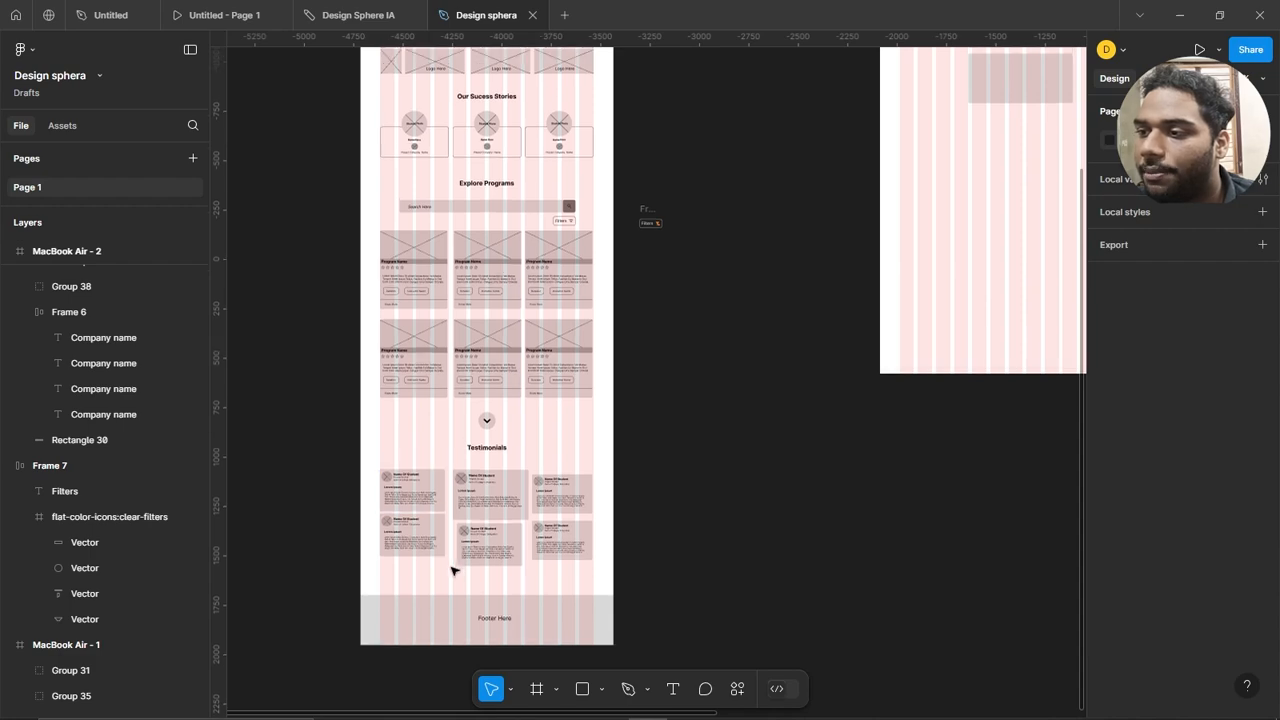
{"action": "scroll", "coordinate": [470, 555], "scroll_direction": "down", "scroll_amount": 3}
{"action": "scroll", "coordinate": [482, 510], "scroll_direction": "down", "scroll_amount": 5}
{"action": "scroll", "coordinate": [478, 492], "scroll_direction": "down", "scroll_amount": 2}
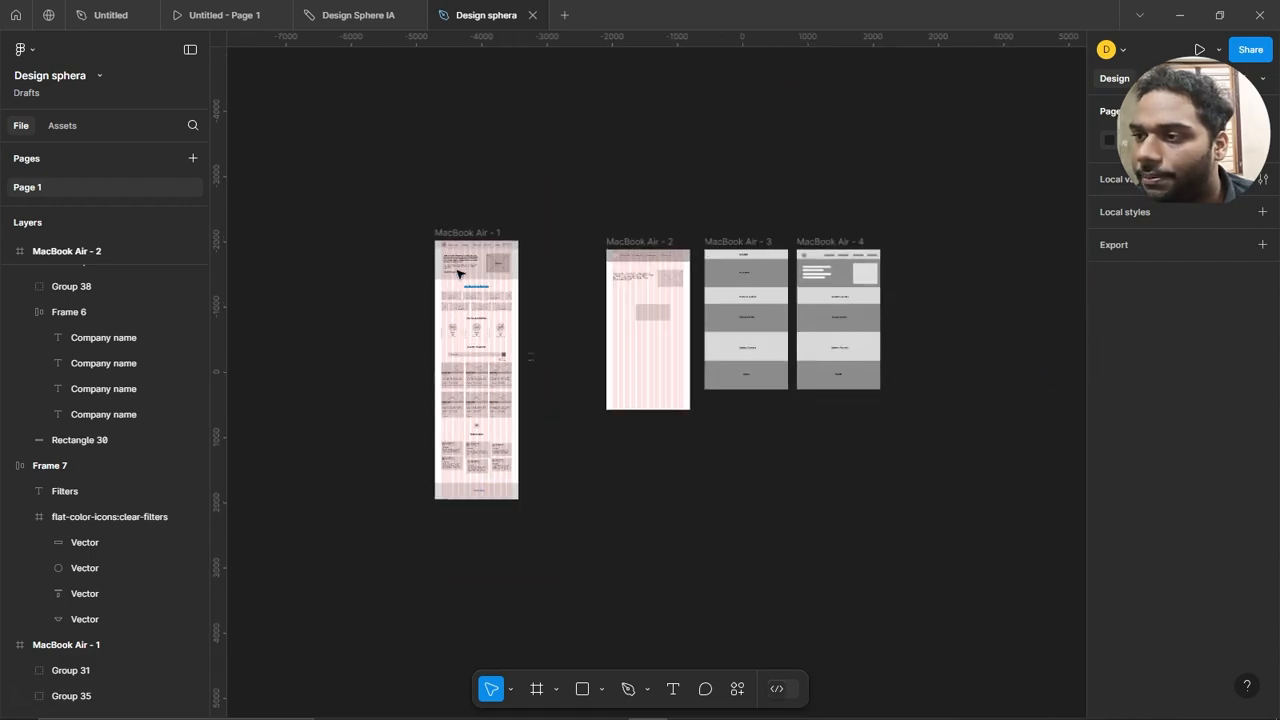
Extend the MacBook Air - 1 frame downward to a height of about 4399, making room below the footer.
{"action": "left_click", "coordinate": [453, 243]}
{"action": "left_click", "coordinate": [477, 233]}
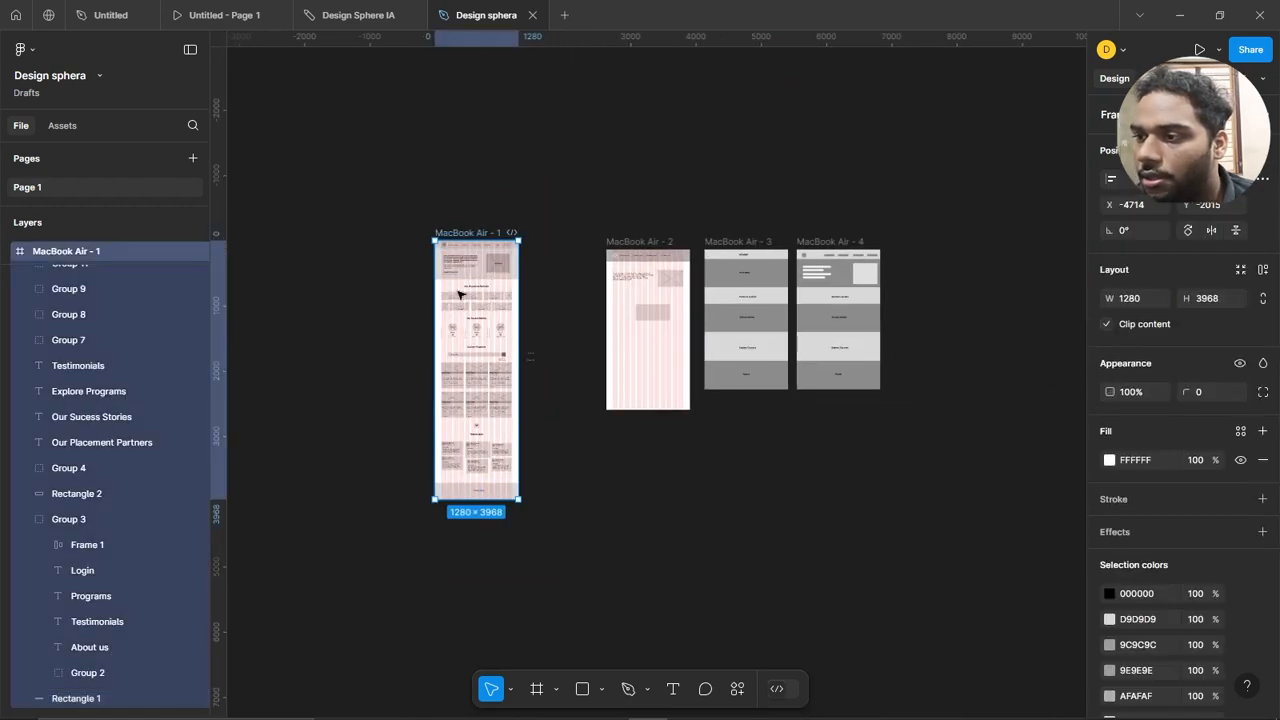
{"action": "scroll", "coordinate": [431, 510], "scroll_direction": "up", "scroll_amount": 4}
{"action": "scroll", "coordinate": [520, 490], "scroll_direction": "up", "scroll_amount": 3}
{"action": "left_click_drag", "start_coordinate": [554, 486], "coordinate": [554, 596]}
Move the footer group down to Y 4146 so it sits flush with the bottom edge of the extended frame.
{"action": "left_click", "coordinate": [575, 442]}
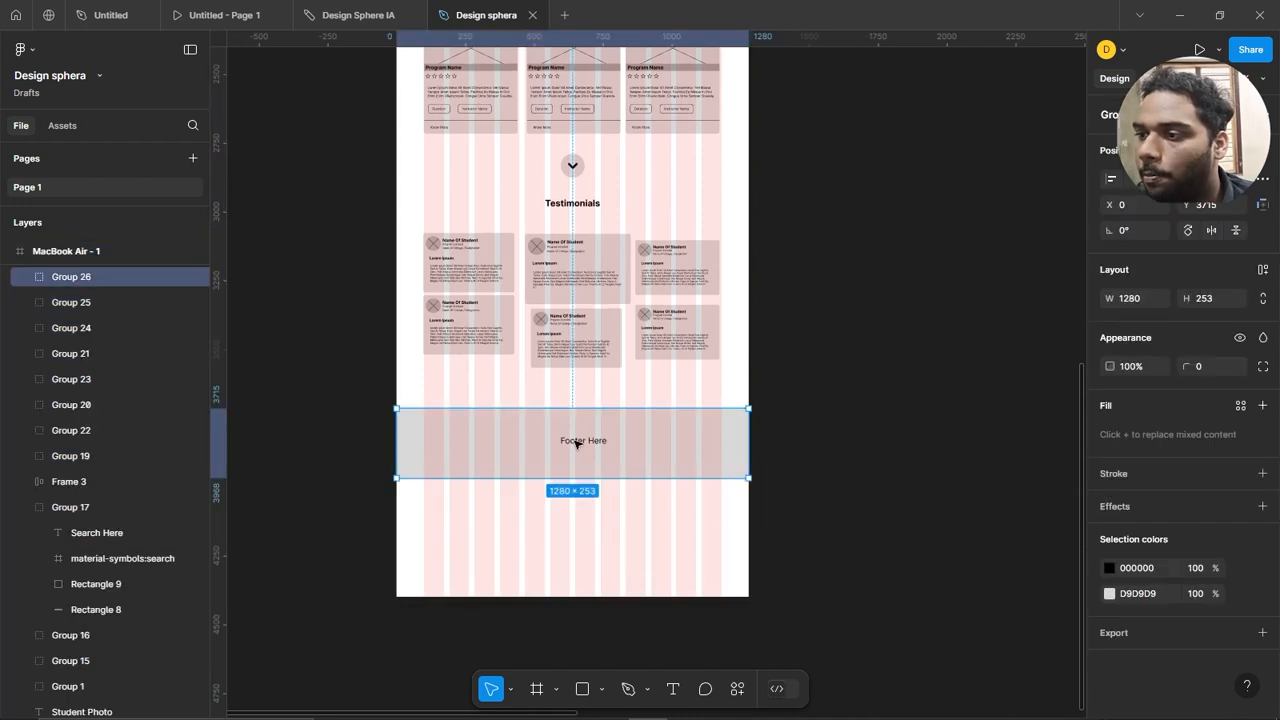
{"action": "left_click", "coordinate": [843, 443]}
{"action": "left_click", "coordinate": [563, 457]}
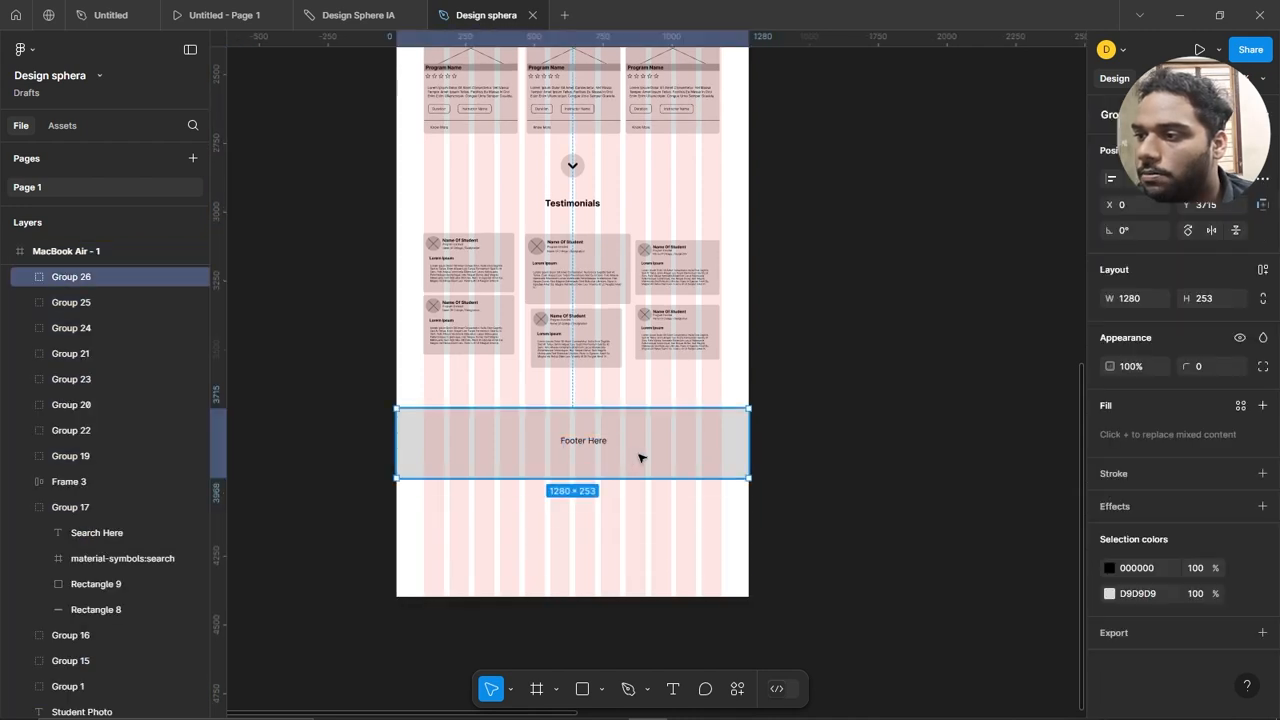
{"action": "left_click_drag", "start_coordinate": [624, 457], "coordinate": [621, 577]}
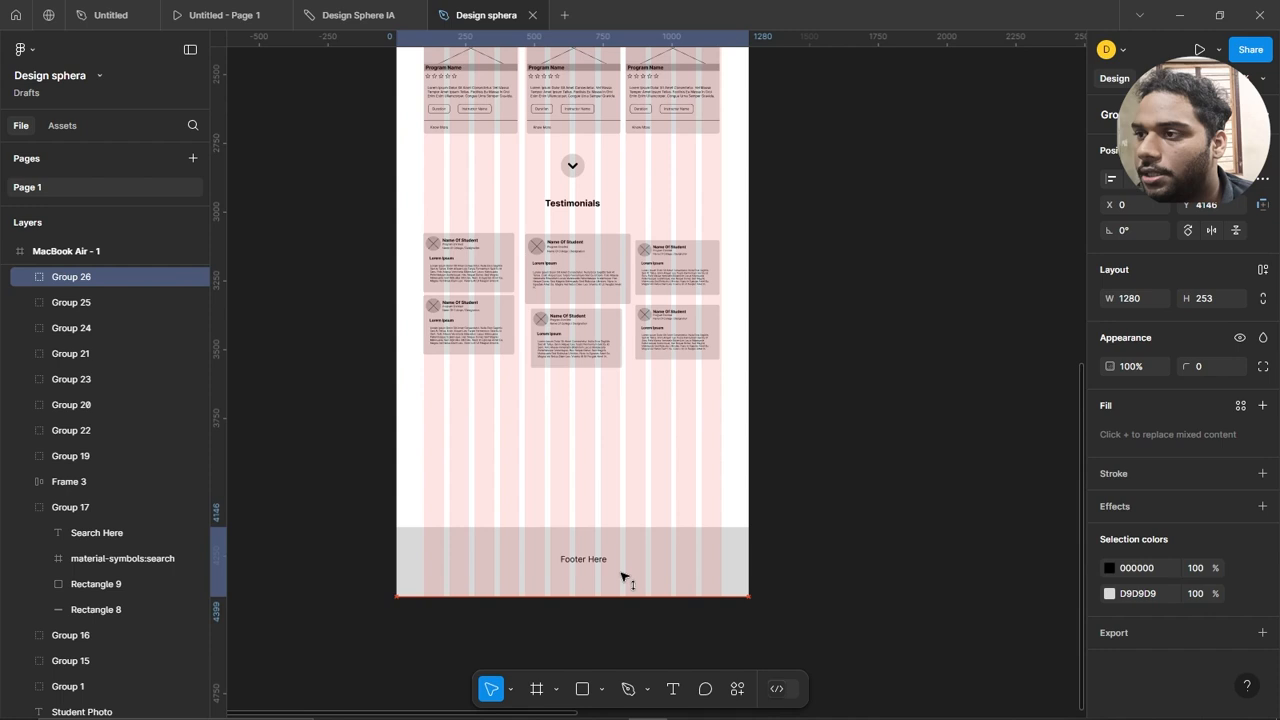
{"action": "left_click", "coordinate": [797, 434]}
Duplicate the Testimonials heading below the testimonial cards at Y 3640 and replace the copy's text with FAQ.
{"action": "left_click", "coordinate": [580, 206]}
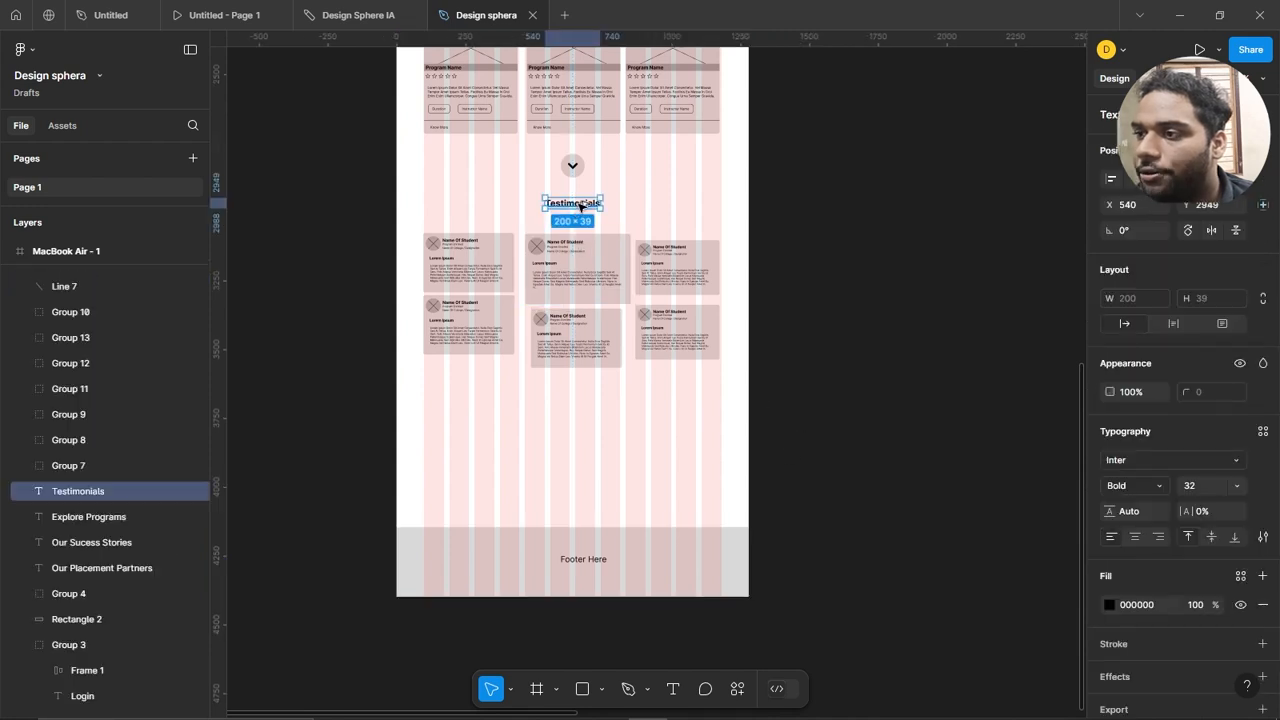
{"action": "left_click_drag", "start_coordinate": [580, 206], "coordinate": [572, 398]}
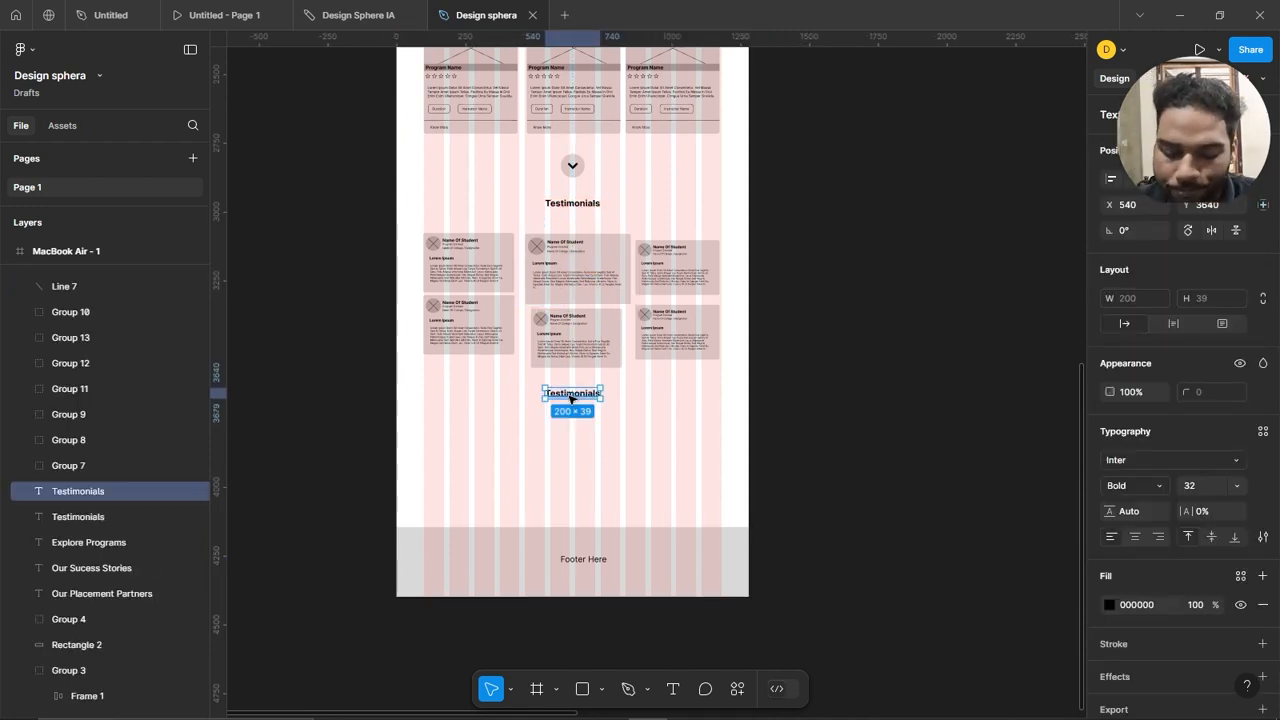
{"action": "double_click", "coordinate": [572, 395]}
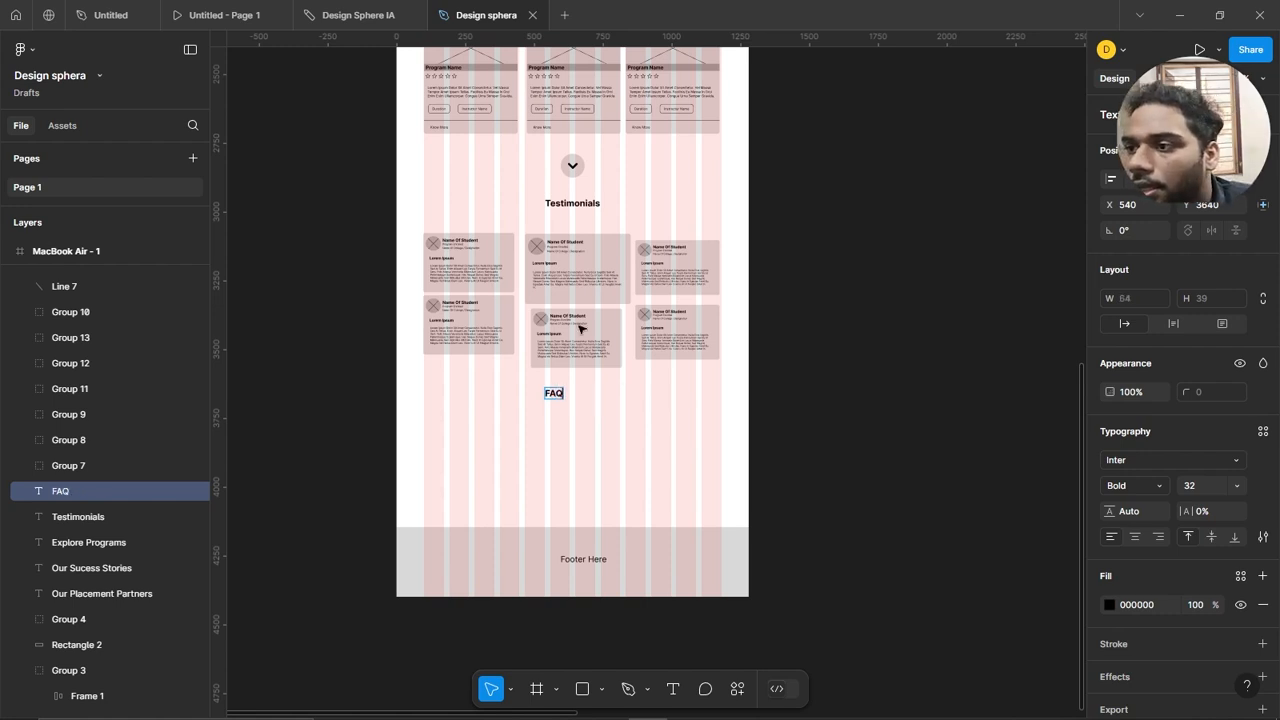
Check the sitemap and prototype for the FAQ section, make the new heading read FAQs, and center it horizontally in the frame.
{"action": "left_click", "coordinate": [408, 12]}
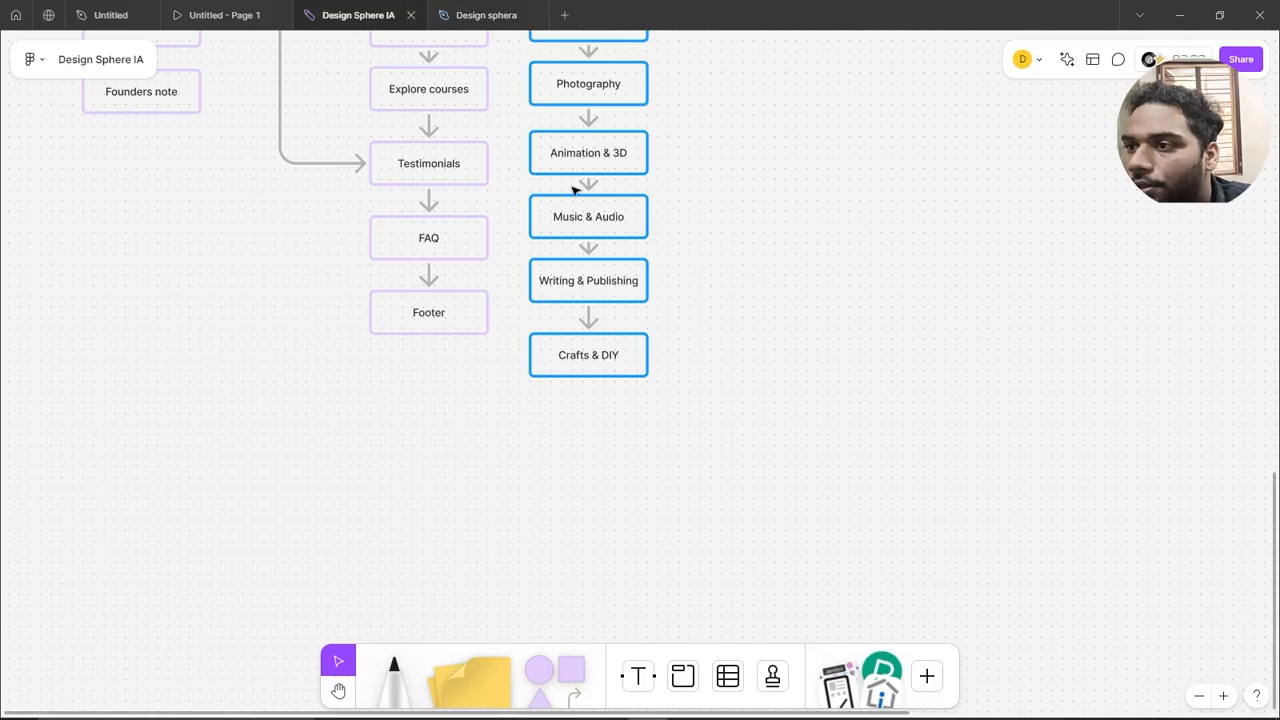
{"action": "left_click", "coordinate": [216, 13]}
{"action": "scroll", "coordinate": [477, 290], "scroll_direction": "up", "scroll_amount": 5}
{"action": "left_click", "coordinate": [564, 10]}
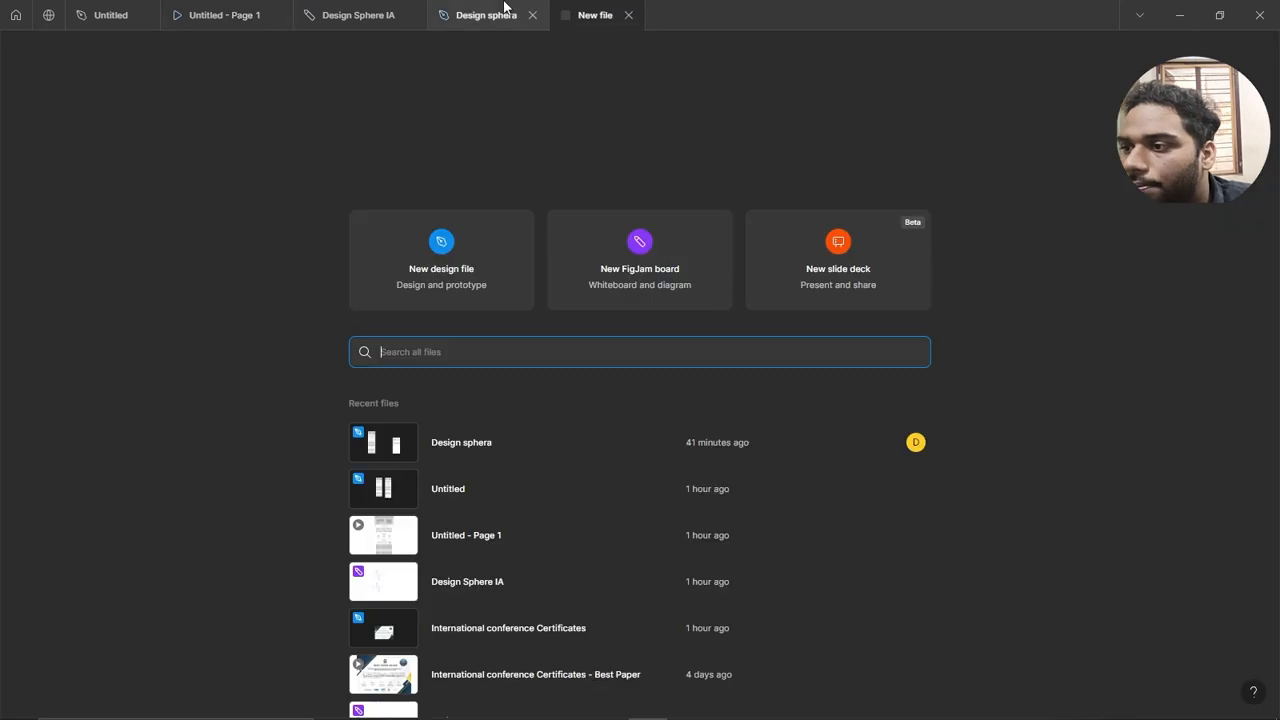
{"action": "left_click", "coordinate": [506, 6]}
{"action": "scroll", "coordinate": [568, 454], "scroll_direction": "up", "scroll_amount": 5}
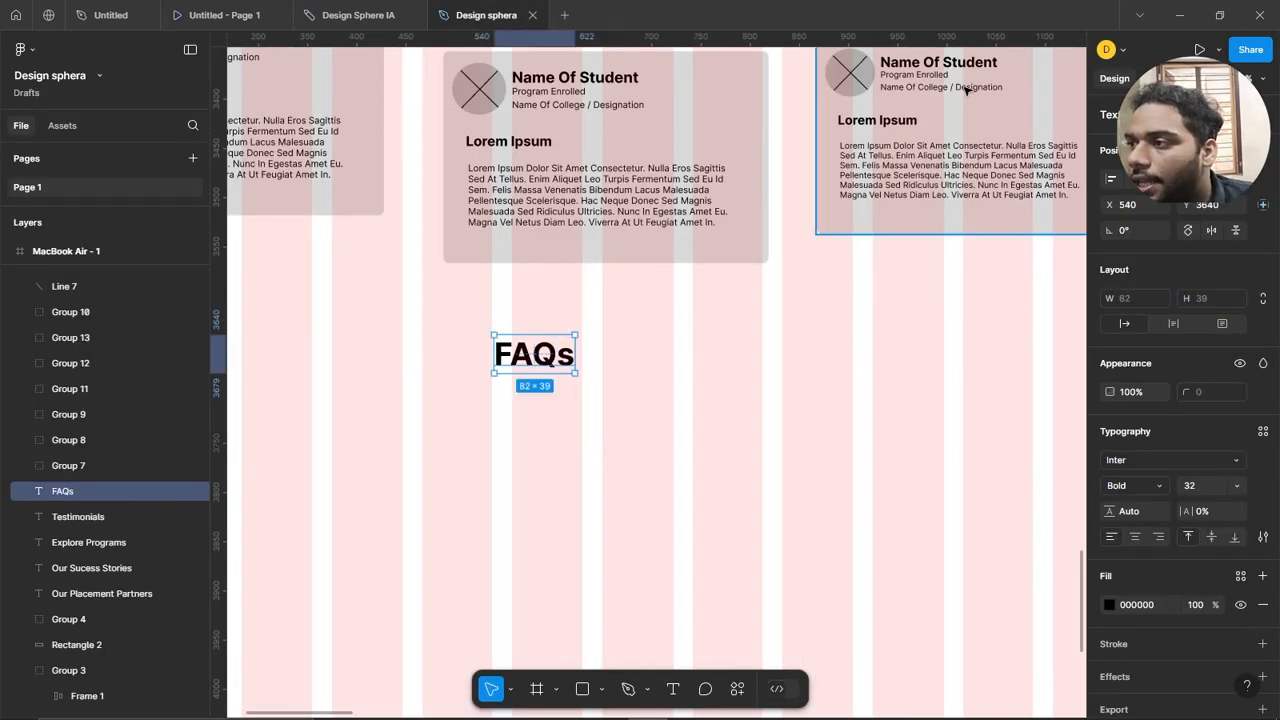
{"action": "left_click", "coordinate": [1138, 181]}
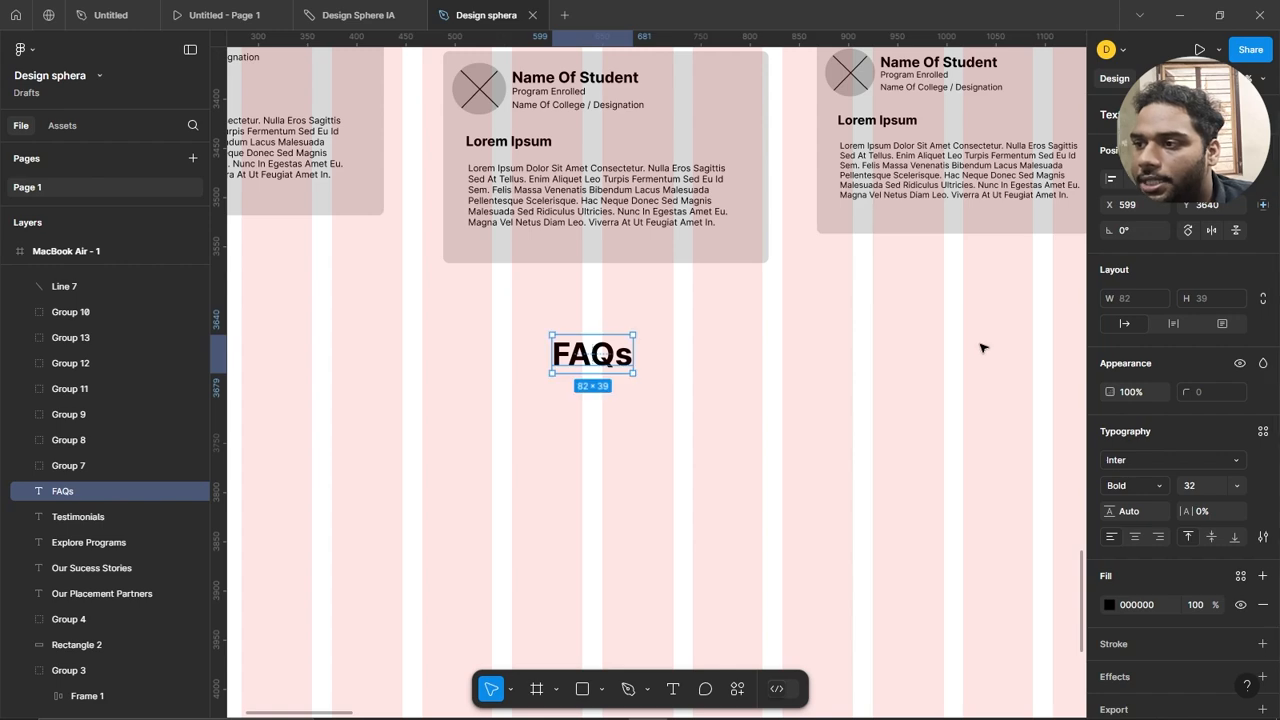
{"action": "left_click", "coordinate": [860, 330]}
Examine the layout of the FAQs section in the prototype, including its question boxes and their position below Testimonials.
{"action": "scroll", "coordinate": [617, 288], "scroll_direction": "down", "scroll_amount": 5}
{"action": "scroll", "coordinate": [643, 340], "scroll_direction": "up", "scroll_amount": 4}
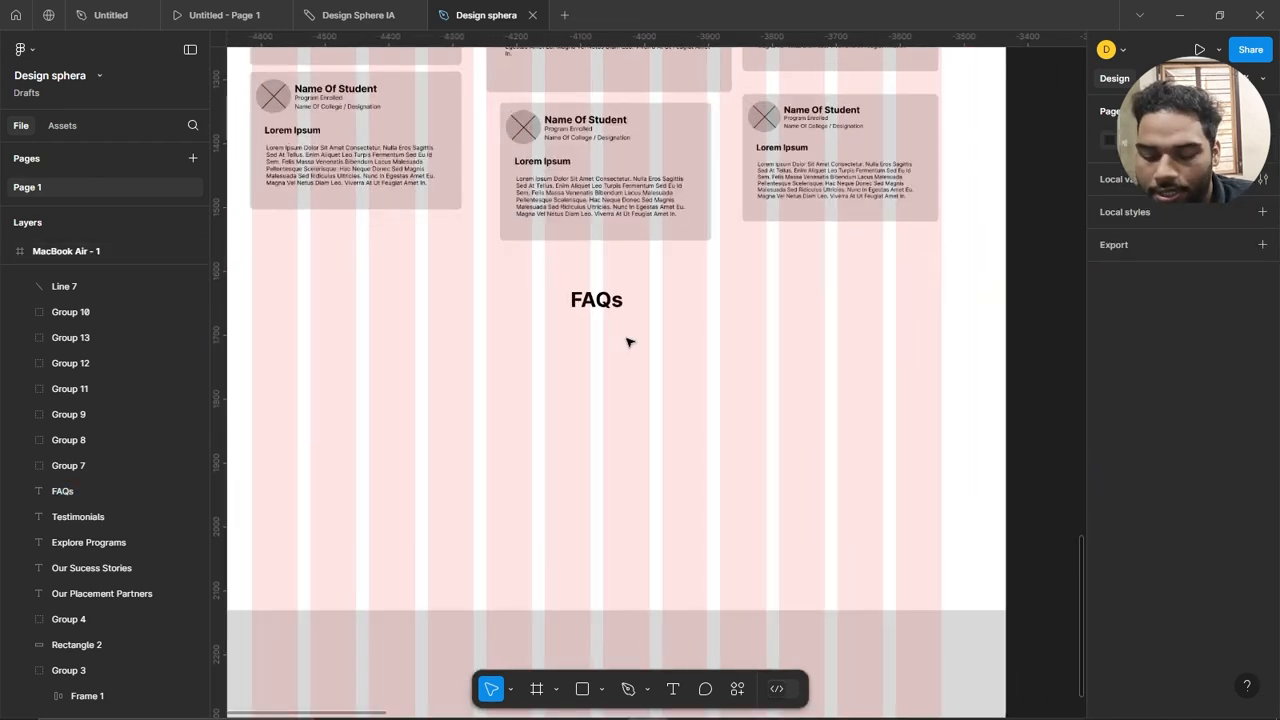
{"action": "left_click", "coordinate": [405, 12]}
{"action": "left_click", "coordinate": [257, 12]}
{"action": "scroll", "coordinate": [517, 363], "scroll_direction": "up", "scroll_amount": 2}
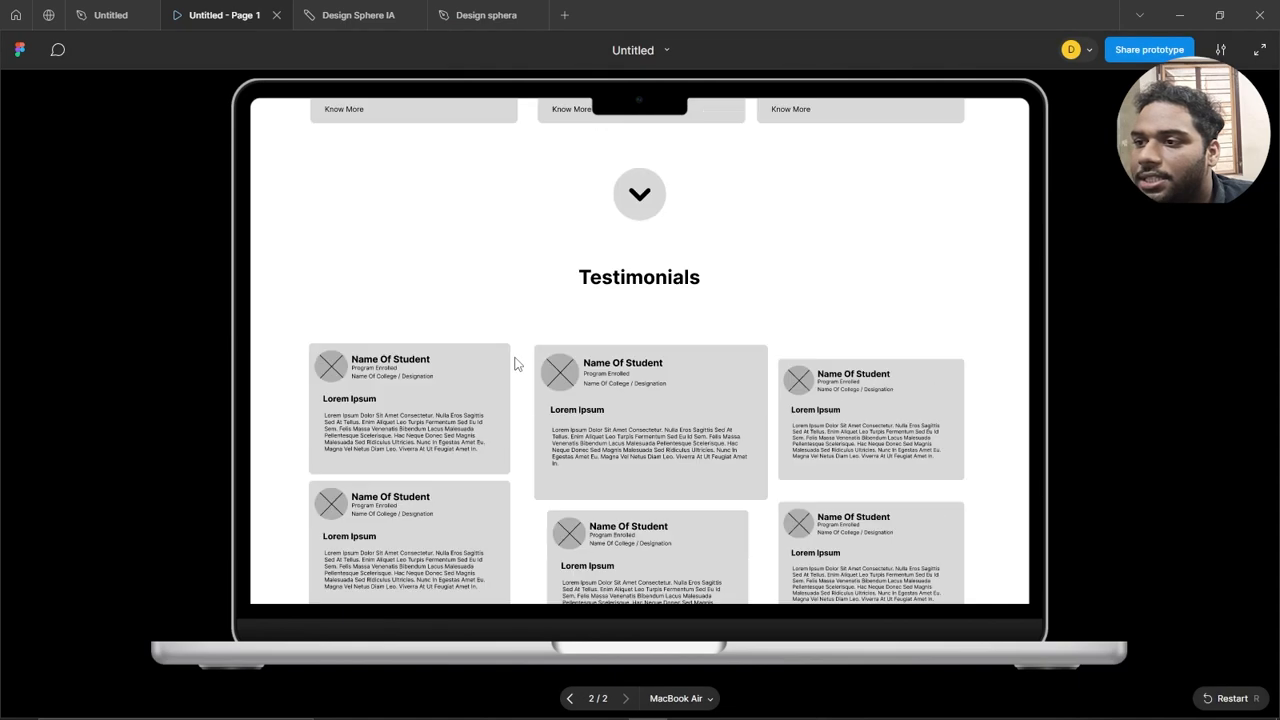
{"action": "scroll", "coordinate": [525, 365], "scroll_direction": "down", "scroll_amount": 4}
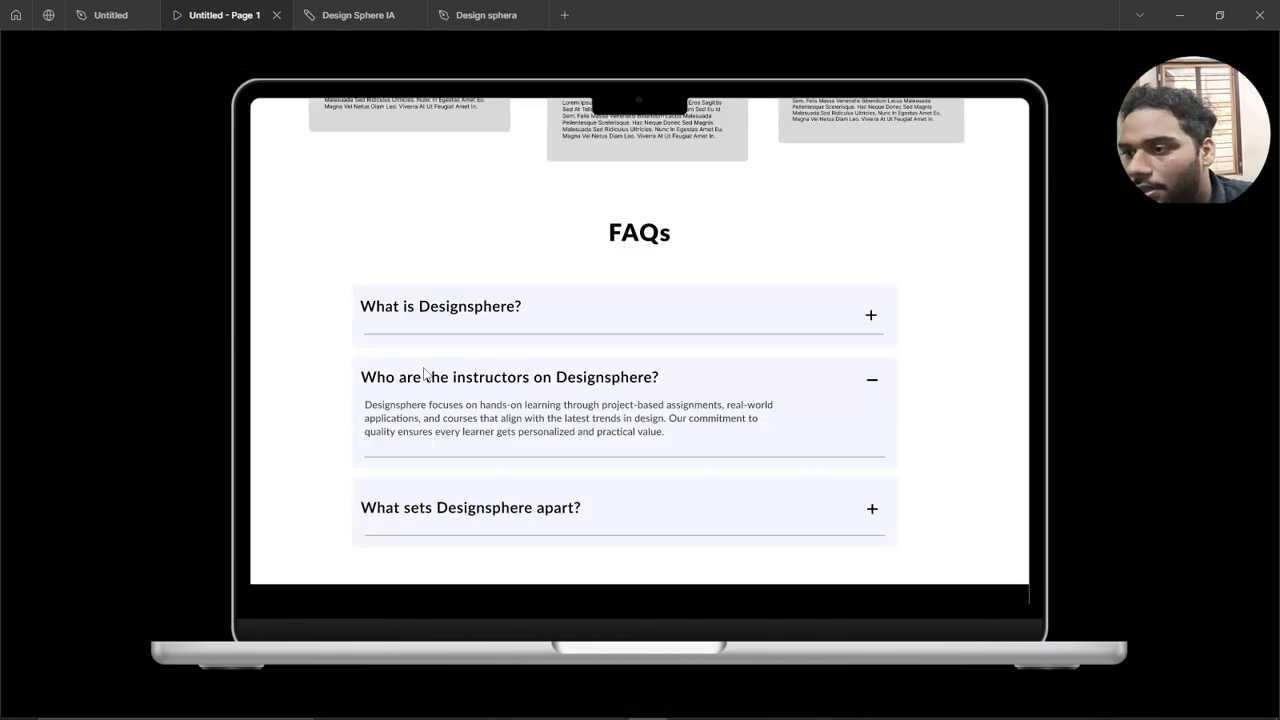
{"action": "scroll", "coordinate": [430, 390], "scroll_direction": "up", "scroll_amount": 1}
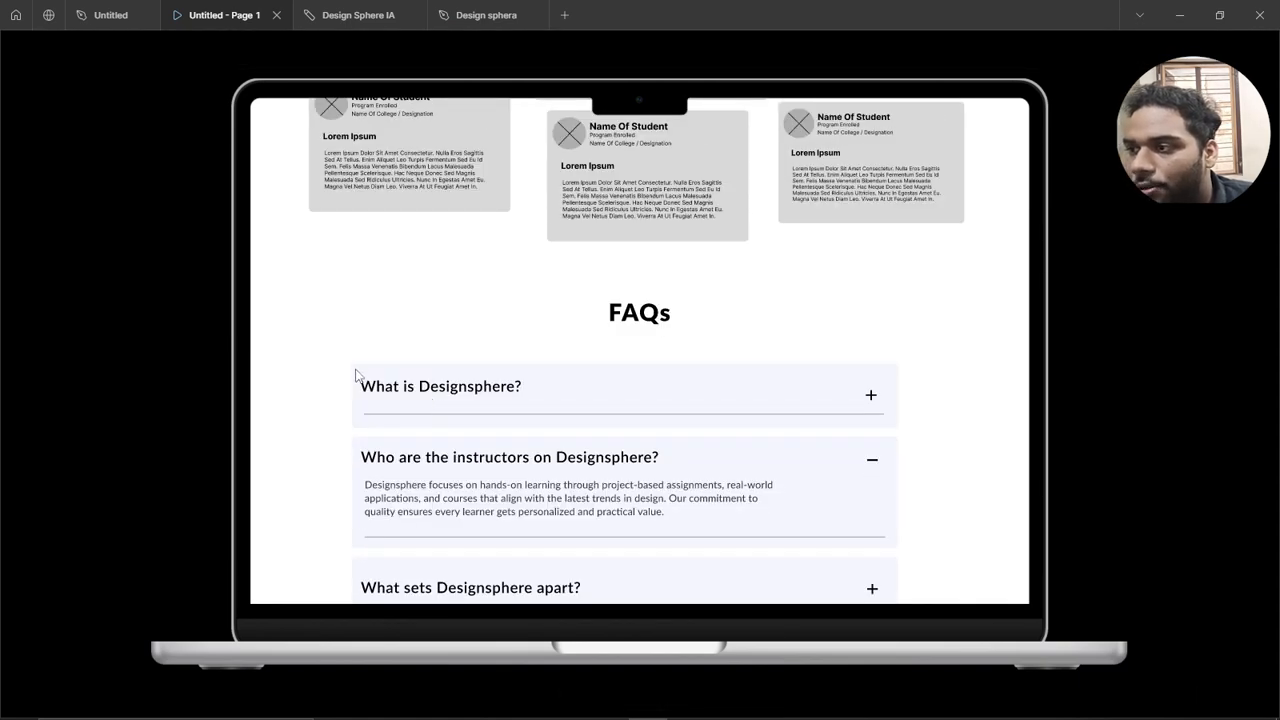
{"action": "left_click", "coordinate": [300, 12]}
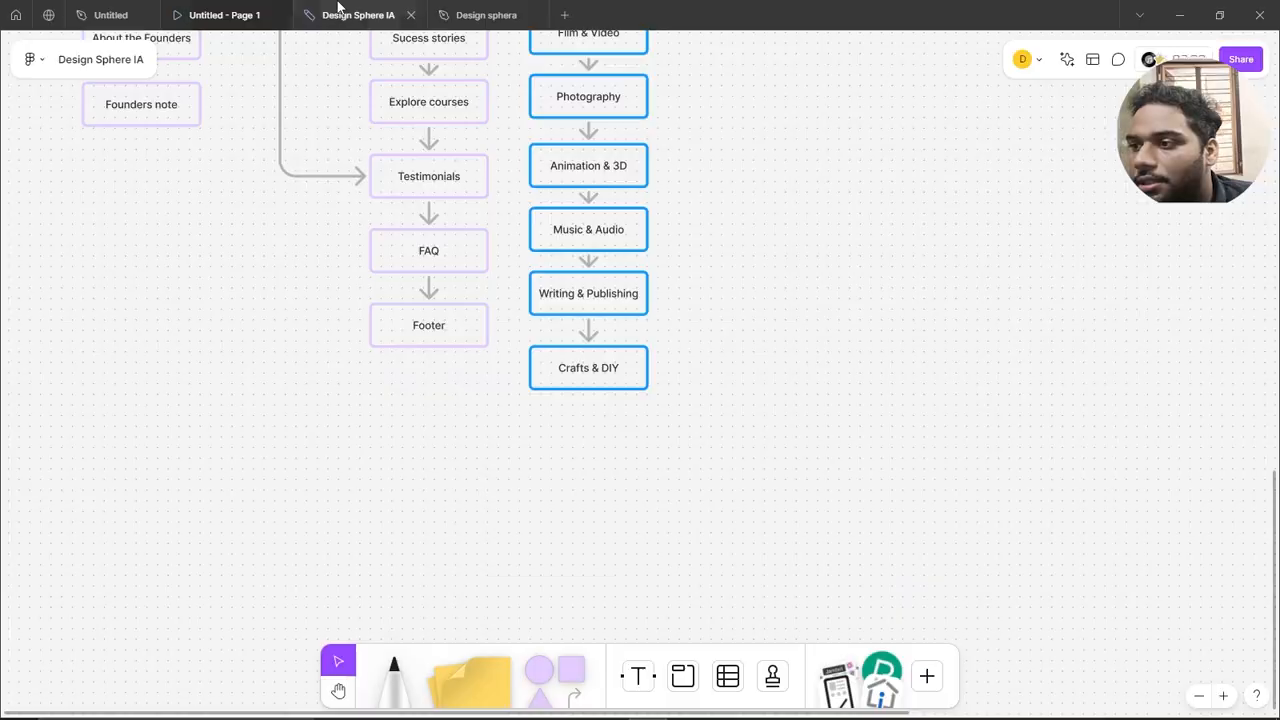
Draw a 916 × 94 rectangle below the FAQs heading in MacBook Air - 1 and center it horizontally in the frame.
{"action": "left_click", "coordinate": [482, 15]}
{"action": "scroll", "coordinate": [483, 243], "scroll_direction": "down", "scroll_amount": 5, "text": "ctrl"}
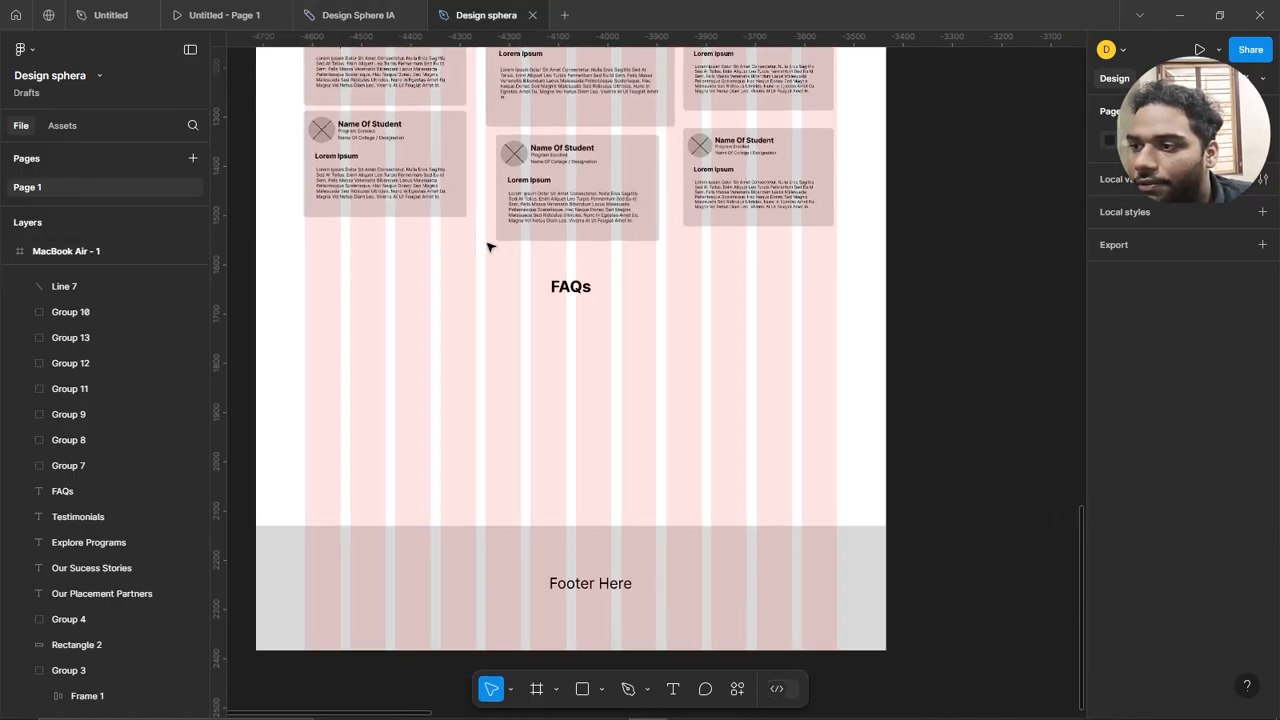
{"action": "scroll", "coordinate": [517, 411], "scroll_direction": "up", "scroll_amount": 1, "text": "ctrl"}
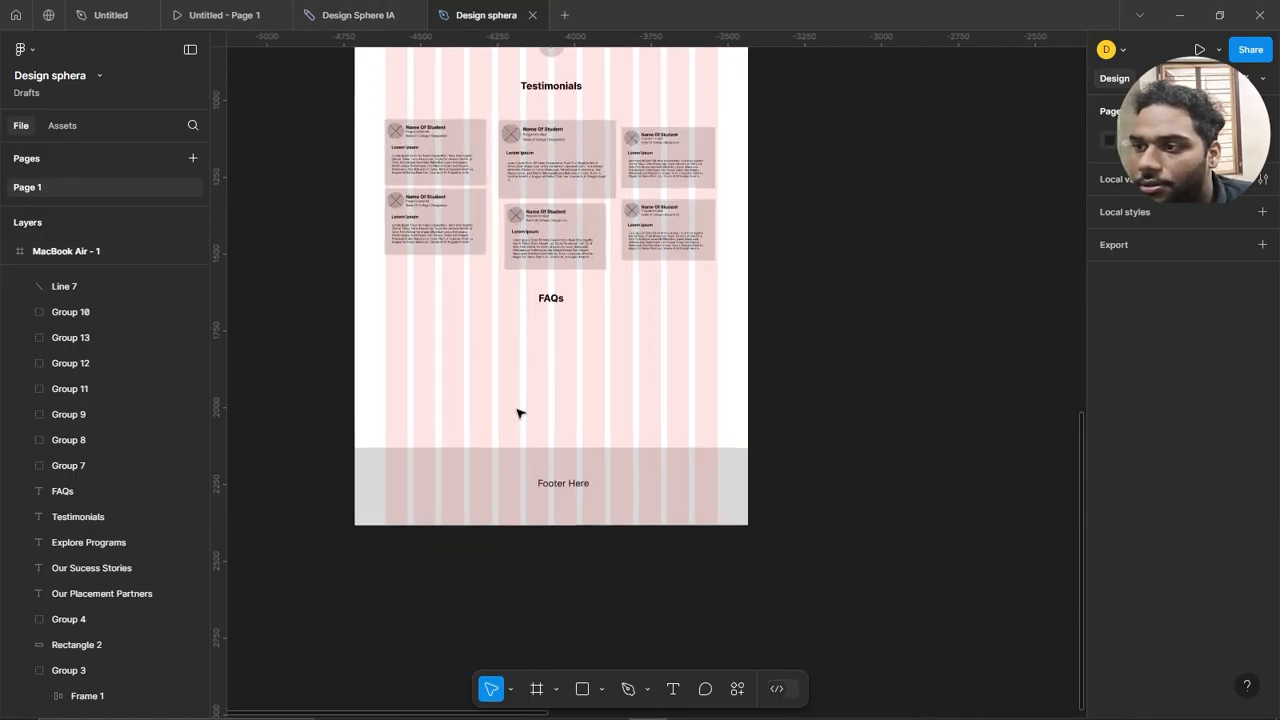
{"action": "scroll", "coordinate": [520, 358], "scroll_direction": "down", "scroll_amount": 2, "text": "ctrl"}
{"action": "scroll", "coordinate": [520, 358], "scroll_direction": "up", "scroll_amount": 3, "text": "ctrl"}
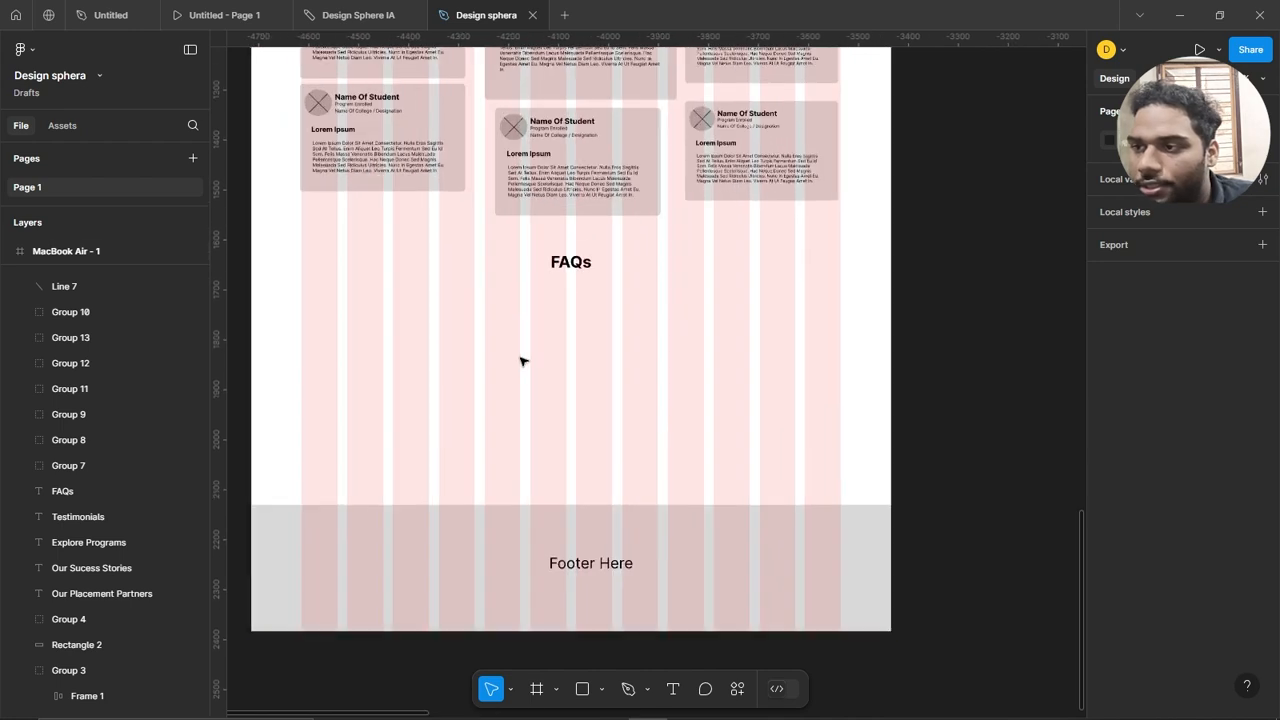
{"action": "key", "text": "r"}
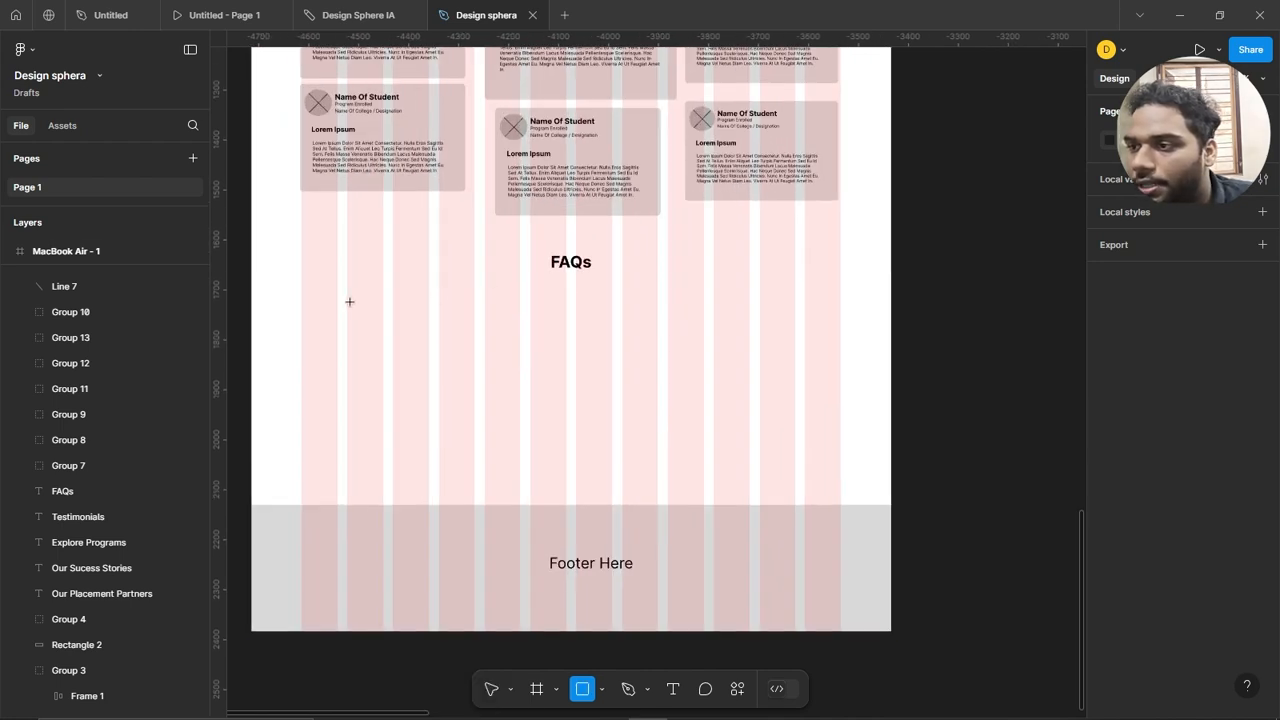
{"action": "left_click_drag", "start_coordinate": [349, 301], "coordinate": [804, 348]}
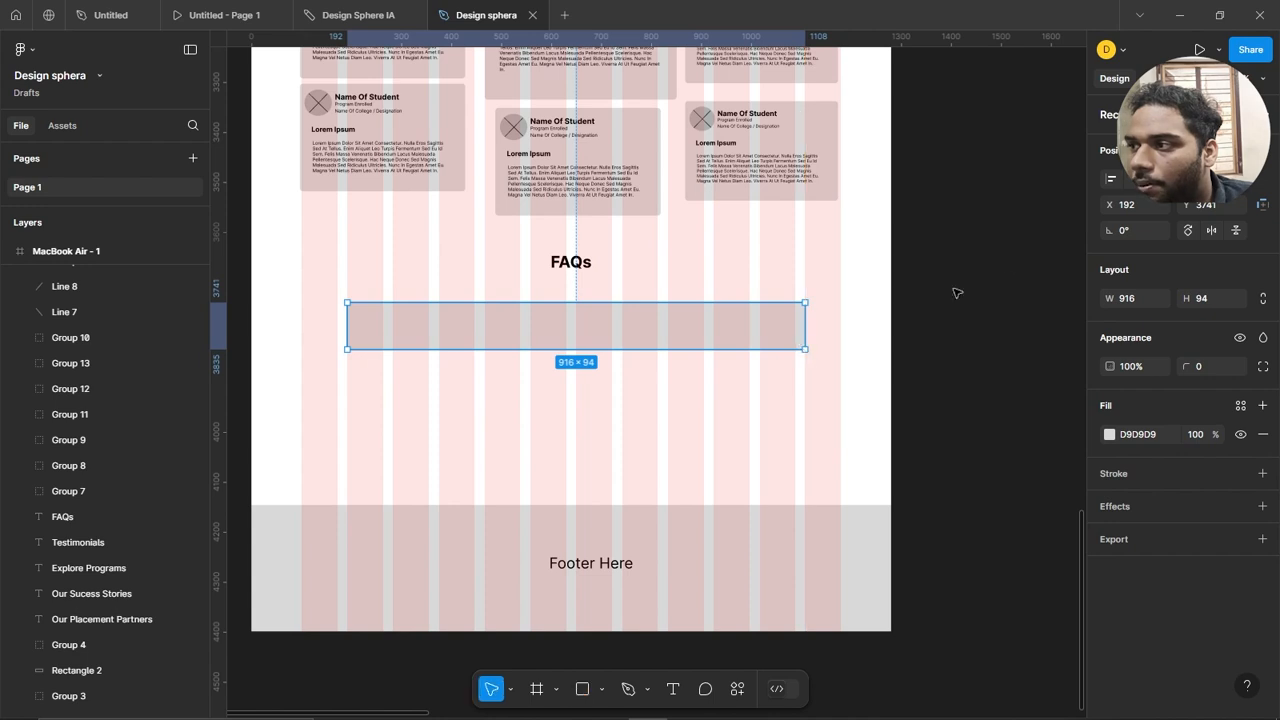
{"action": "left_click", "coordinate": [1132, 185]}
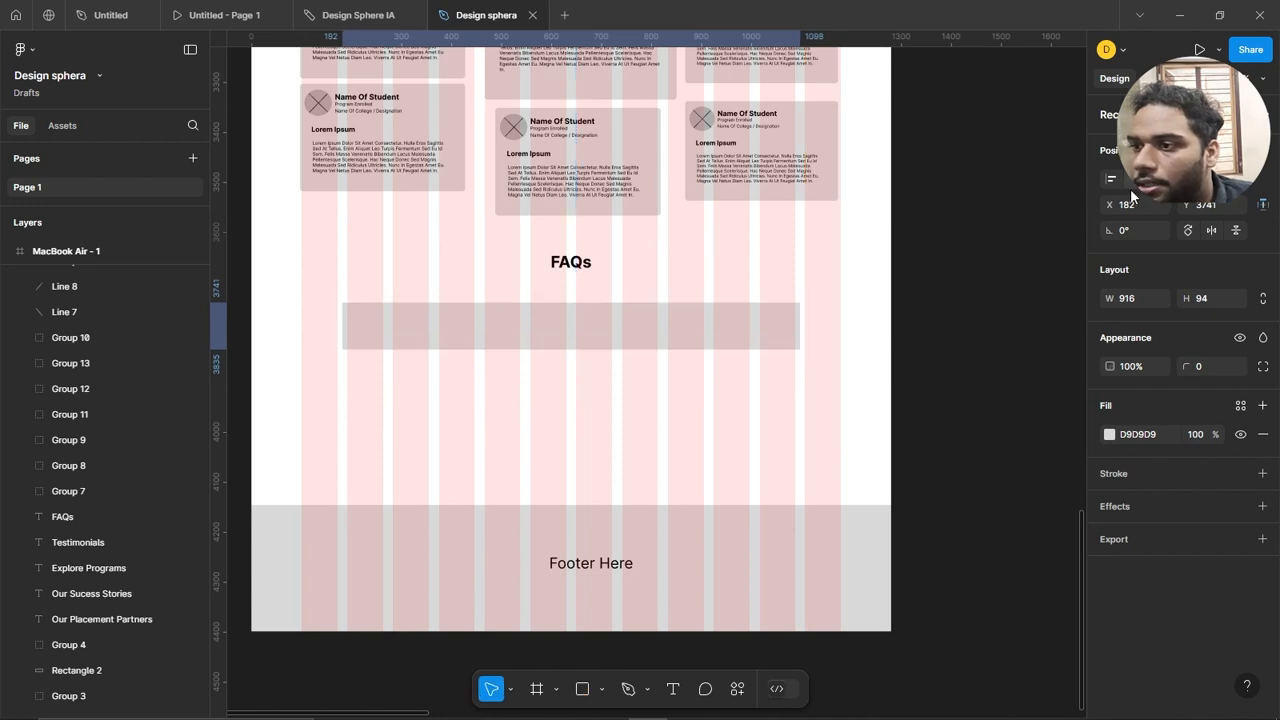
{"action": "scroll", "coordinate": [493, 342], "scroll_direction": "up", "scroll_amount": 1}
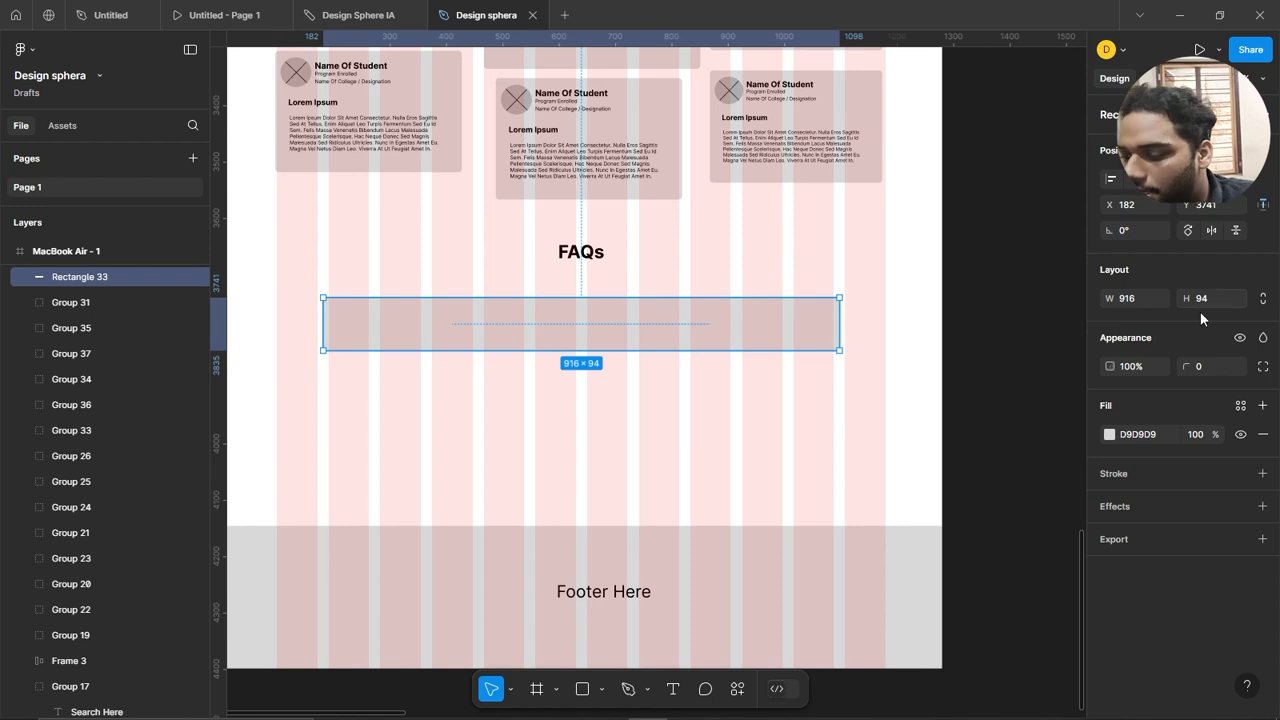
Round the corners of the rectangle below the FAQs heading with a radius of 5.
{"action": "left_click", "coordinate": [1211, 366]}
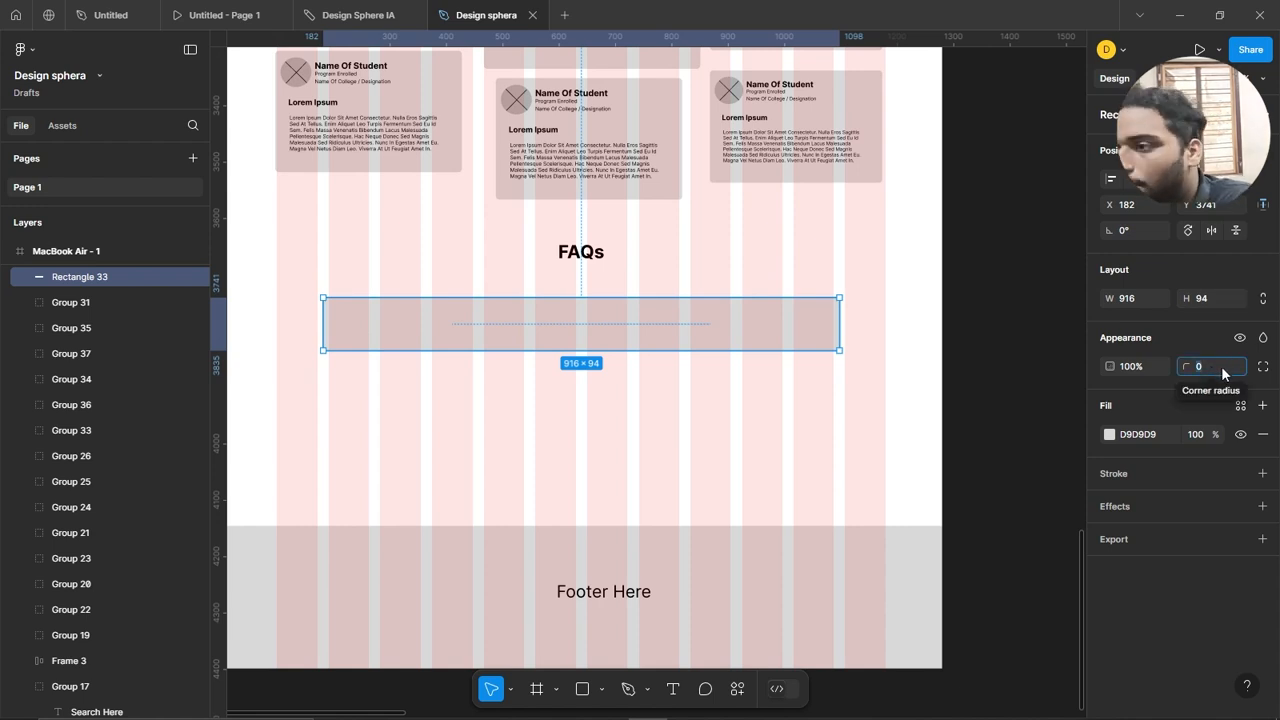
{"action": "type", "text": "5"}
{"action": "key", "text": "Return"}
{"action": "left_click", "coordinate": [1055, 383]}
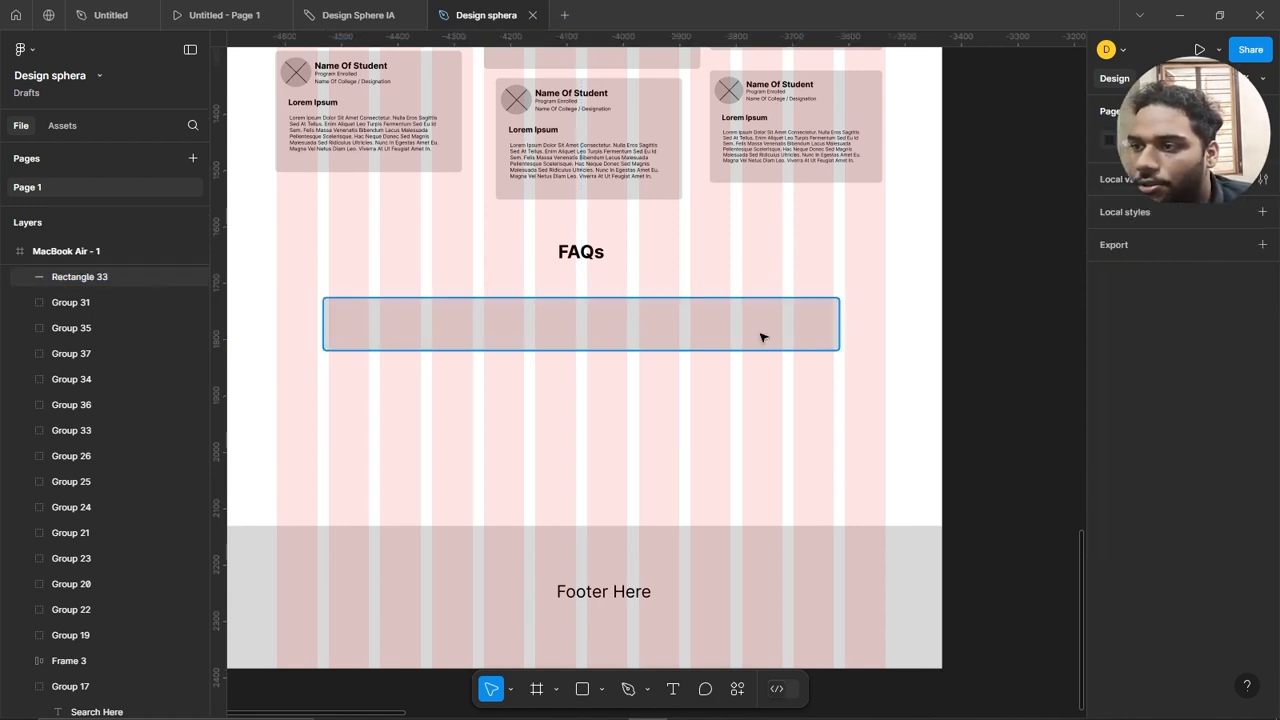
Add the question text "Why Choose Design Sphere ?" inside the rounded rectangle below the FAQs heading.
{"action": "scroll", "coordinate": [763, 337], "scroll_direction": "up", "scroll_amount": 1}
{"action": "left_click_drag", "start_coordinate": [563, 395], "coordinate": [751, 409]}
{"action": "scroll", "coordinate": [520, 371], "scroll_direction": "up", "scroll_amount": 2}
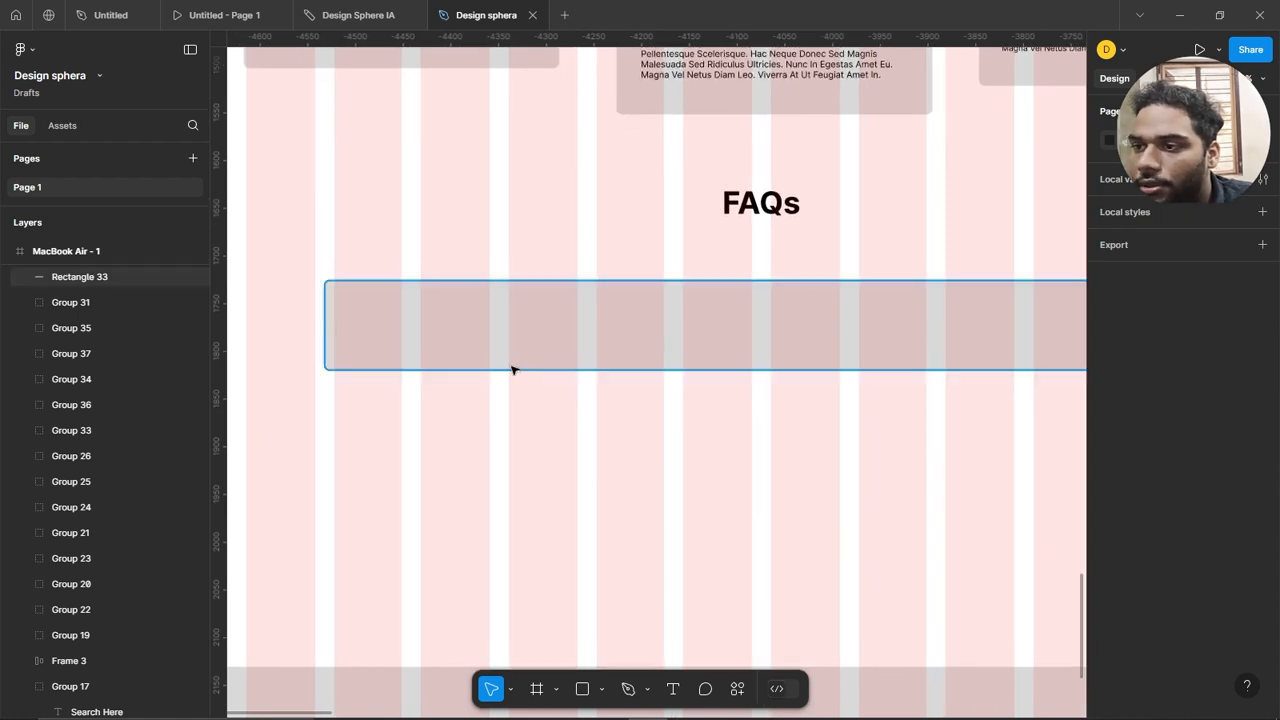
{"action": "key", "text": "t"}
{"action": "left_click", "coordinate": [361, 306]}
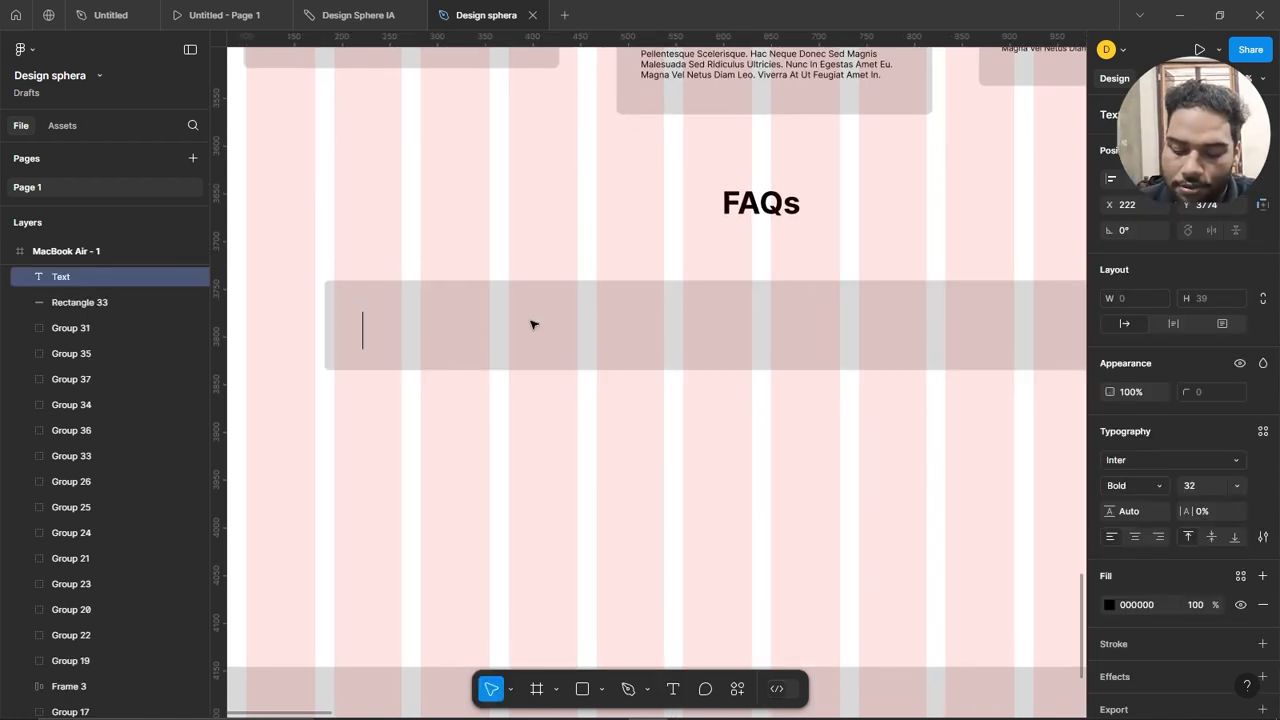
{"action": "type", "text": "Why Ch"}
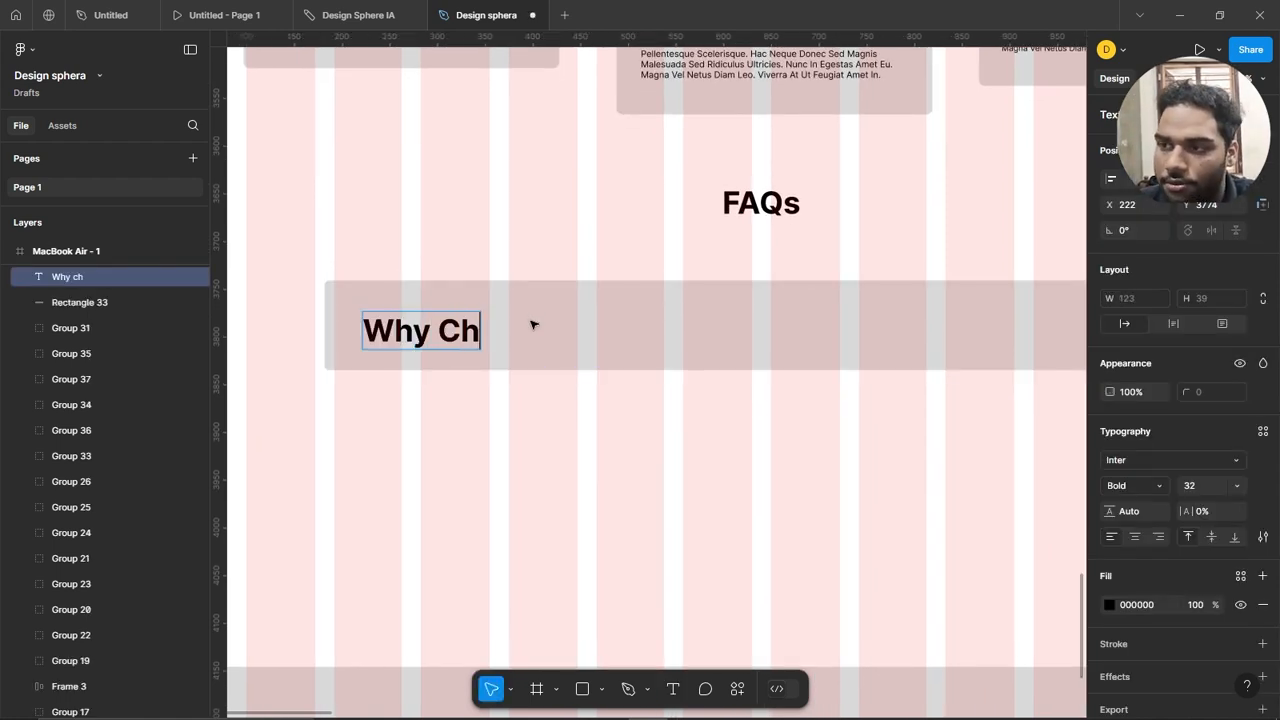
{"action": "type", "text": "oose D"}
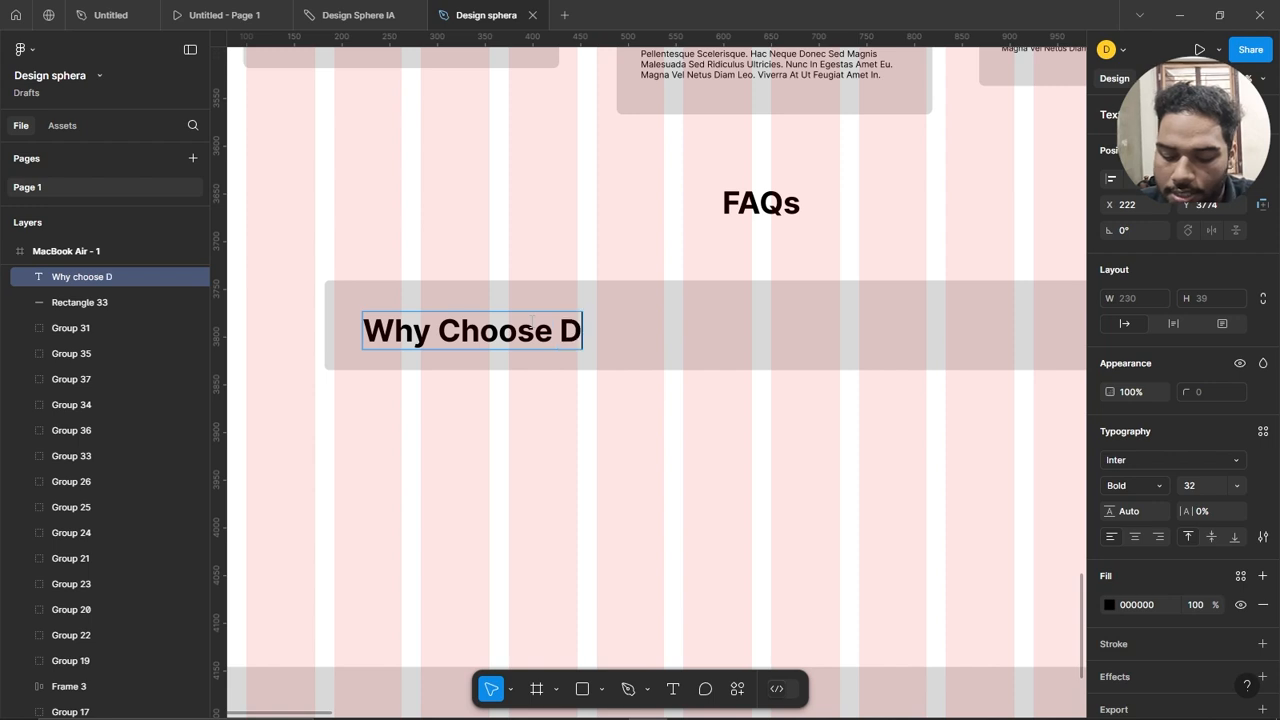
{"action": "type", "text": "esign Sphere ?"}
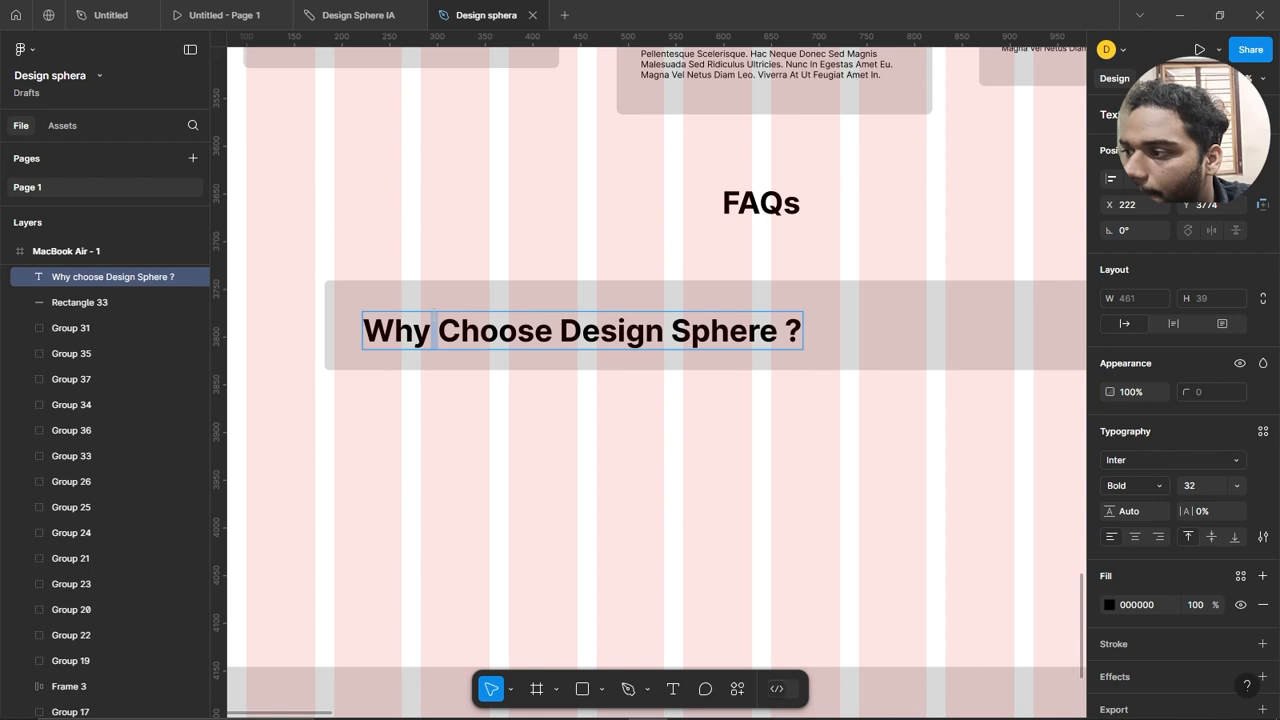
Set the FAQ question's font size to 20 and reposition the text inside its box at X 226, Y 3776.
{"action": "key", "text": "ctrl+a"}
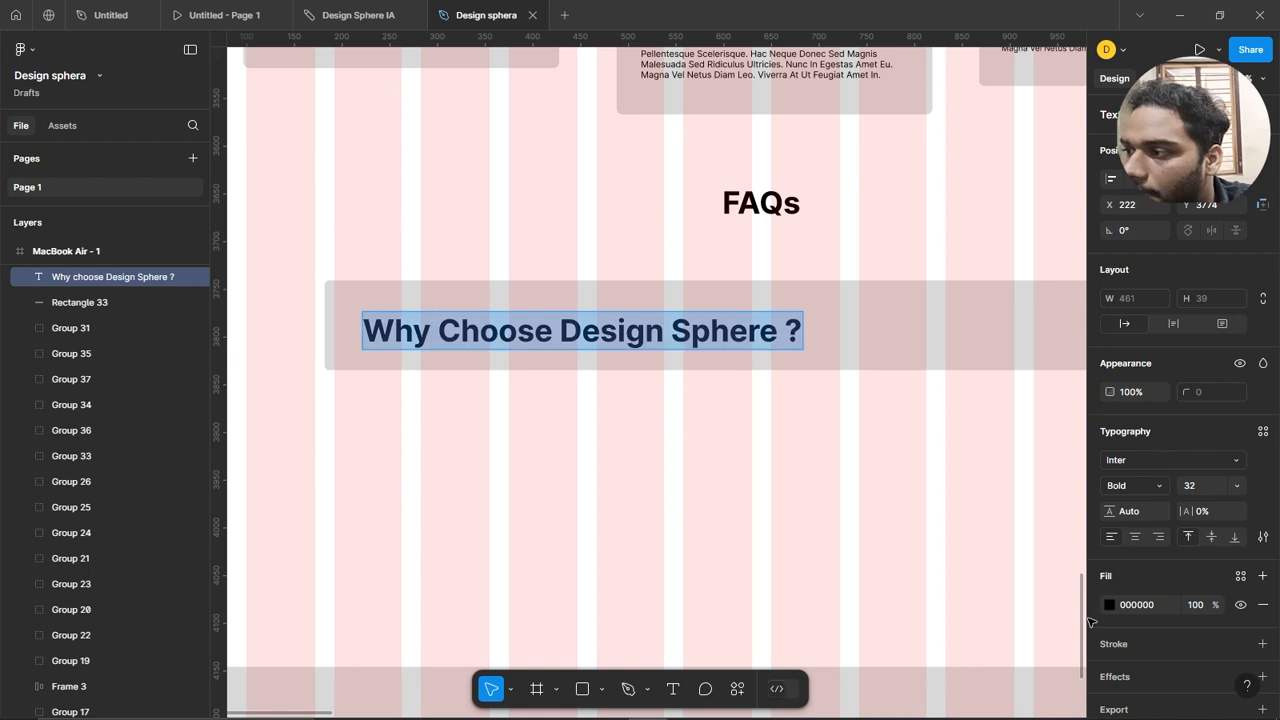
{"action": "left_click", "coordinate": [1236, 486]}
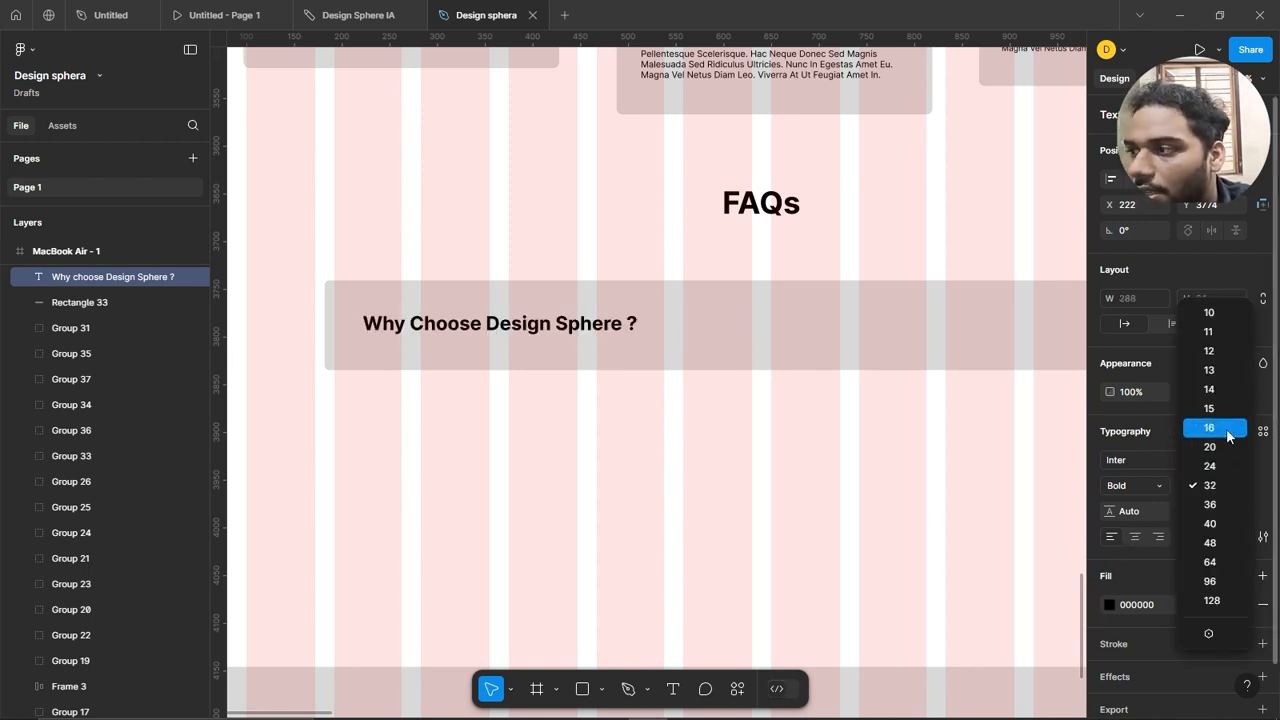
{"action": "left_click", "coordinate": [1222, 447]}
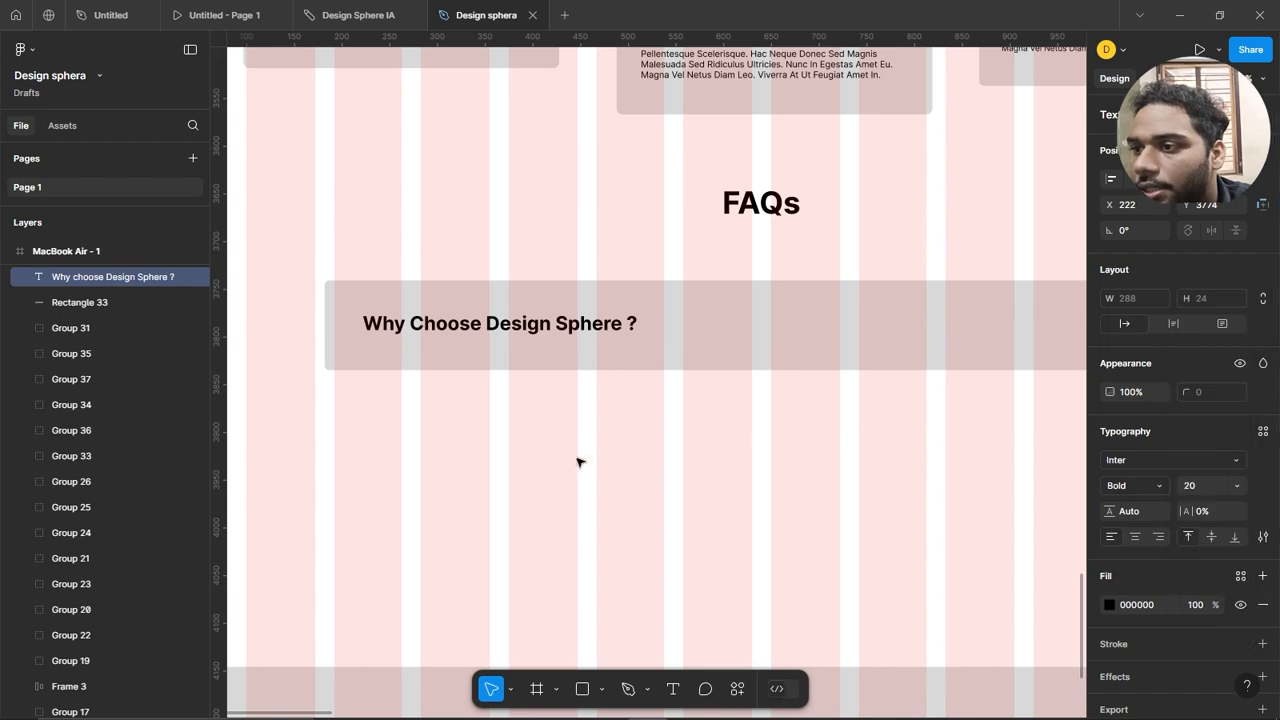
{"action": "mouse_move", "coordinate": [466, 331]}
{"action": "left_mouse_down"}
{"action": "mouse_move", "coordinate": [479, 332]}
{"action": "mouse_move", "coordinate": [467, 337]}
{"action": "left_mouse_up"}
{"action": "scroll", "coordinate": [466, 337], "scroll_direction": "down", "scroll_amount": 5}
{"action": "left_click_drag", "start_coordinate": [749, 414], "coordinate": [643, 460]}
{"action": "left_click", "coordinate": [571, 409]}
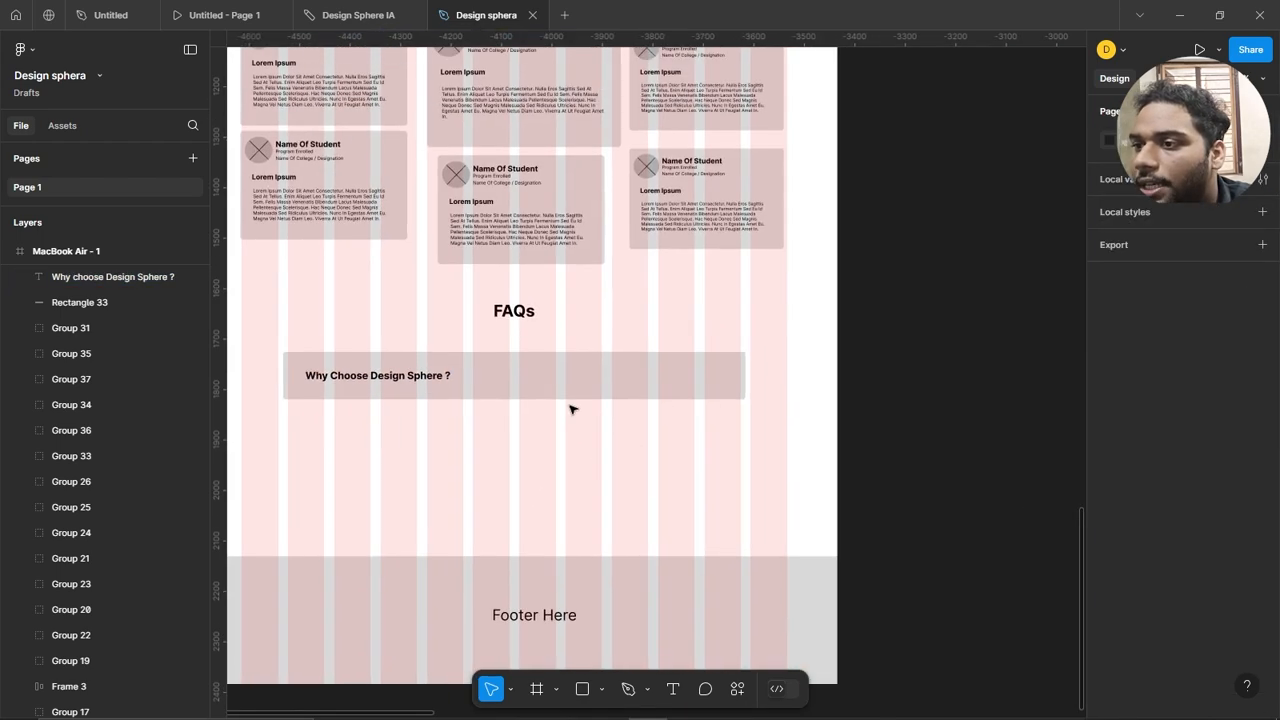
{"action": "scroll", "coordinate": [571, 409], "scroll_direction": "up", "scroll_amount": 4}
{"action": "left_click", "coordinate": [372, 358]}
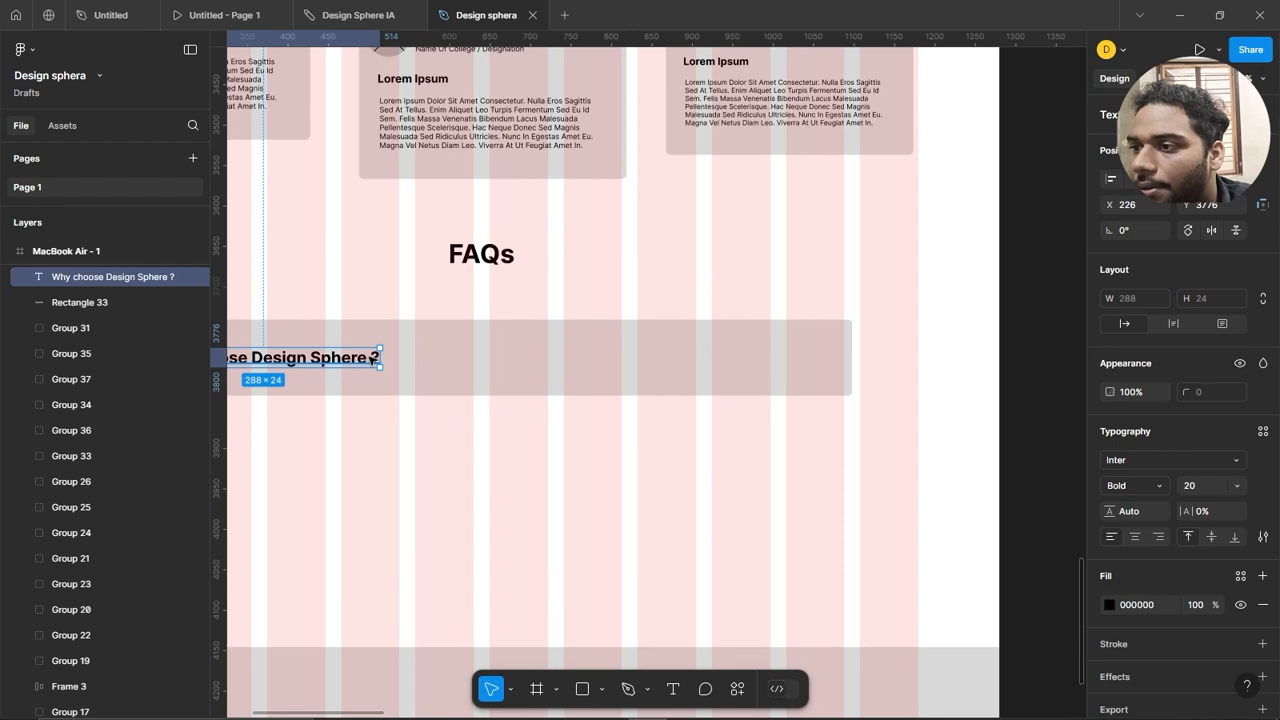
{"action": "left_click", "coordinate": [737, 434]}
Find a plus icon with the Iconify plugin and place the bold filled mingcute:plus-fill version on the FAQ box.
{"action": "scroll", "coordinate": [730, 432], "scroll_direction": "down", "scroll_amount": 2}
{"action": "scroll", "coordinate": [729, 432], "scroll_direction": "up", "scroll_amount": 3}
{"action": "right_click", "coordinate": [537, 471]}
{"action": "mouse_move", "coordinate": [600, 524]}
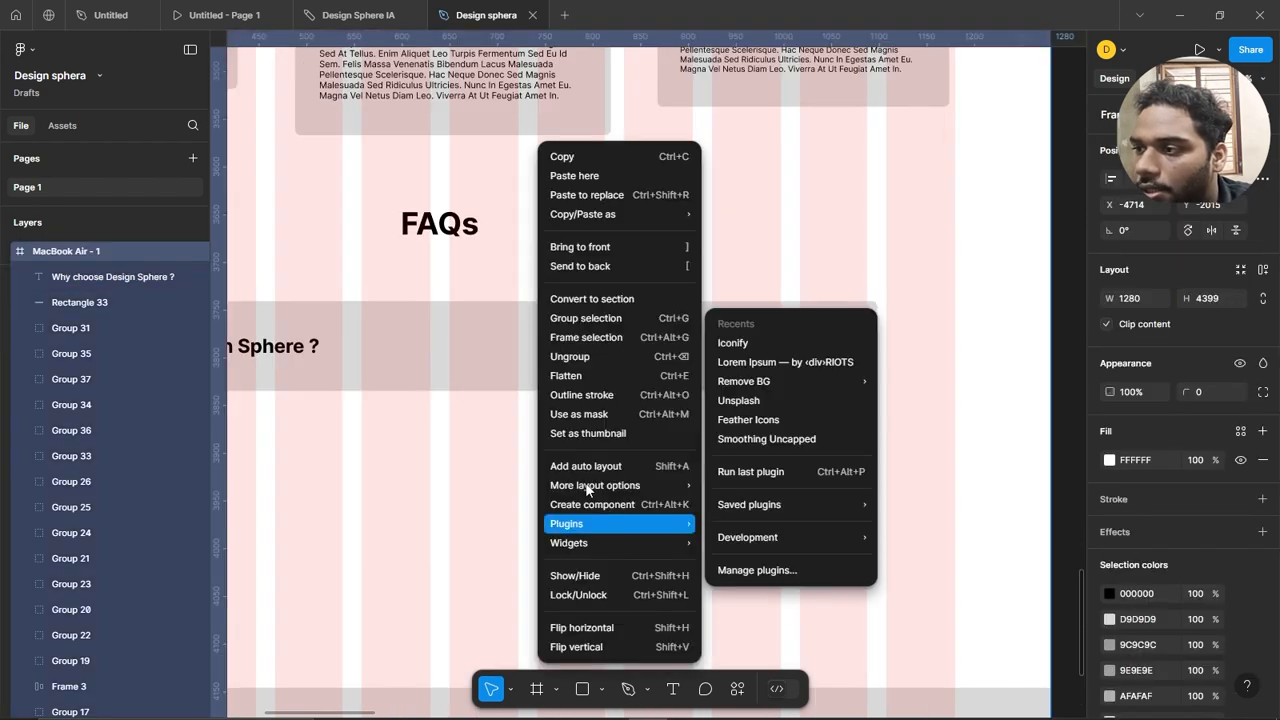
{"action": "left_click", "coordinate": [735, 297]}
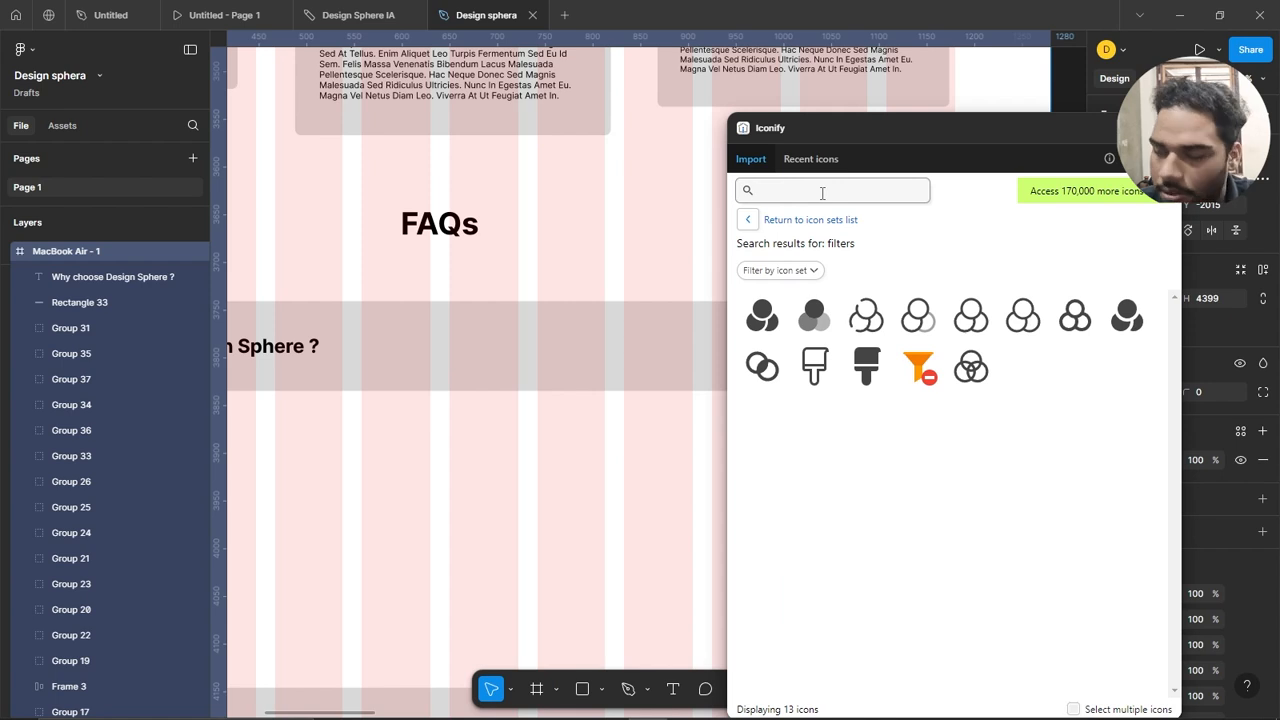
{"action": "left_click", "coordinate": [822, 190]}
{"action": "type", "text": "Plus"}
{"action": "key", "text": "Return"}
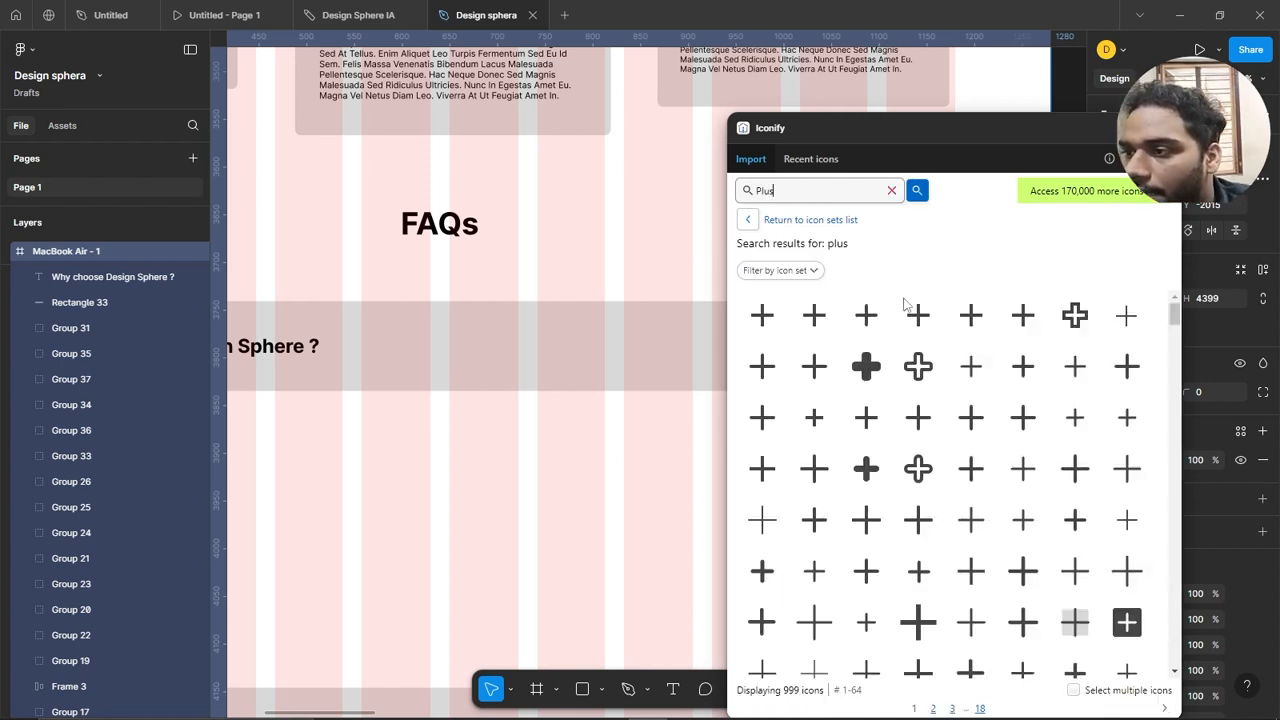
{"action": "left_click_drag", "start_coordinate": [866, 368], "coordinate": [578, 380]}
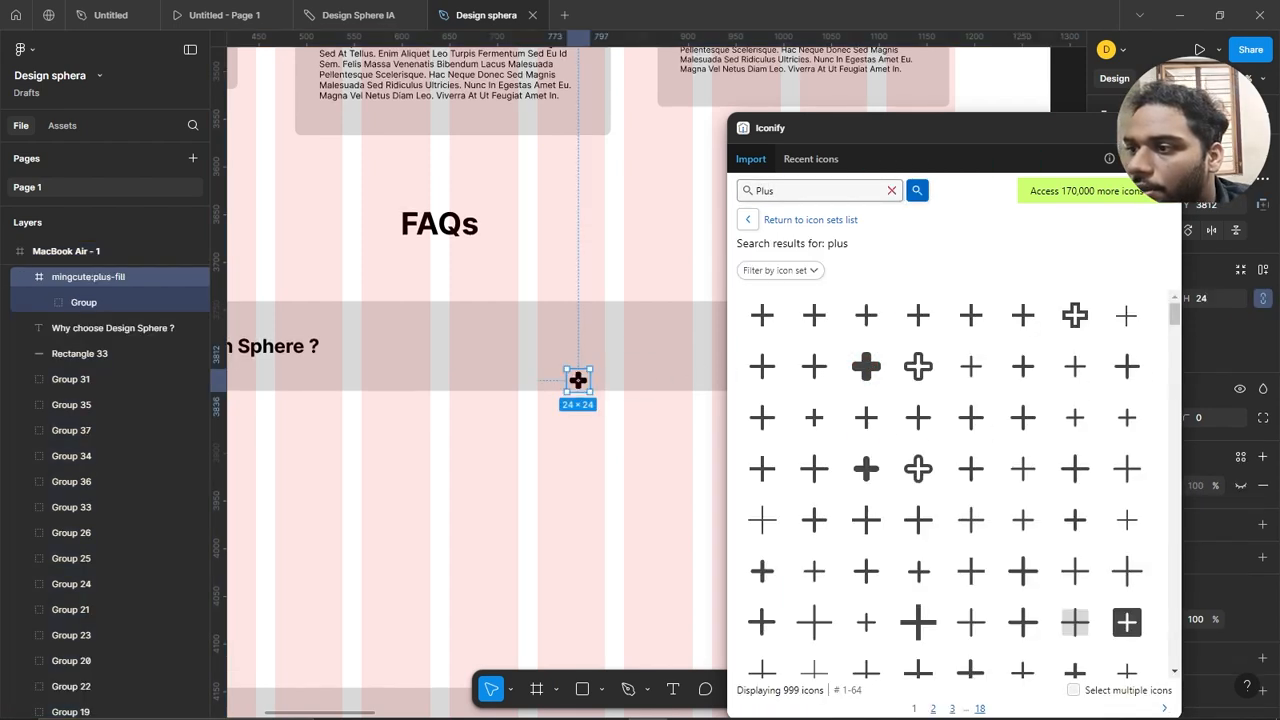
{"action": "left_click", "coordinate": [1164, 128]}
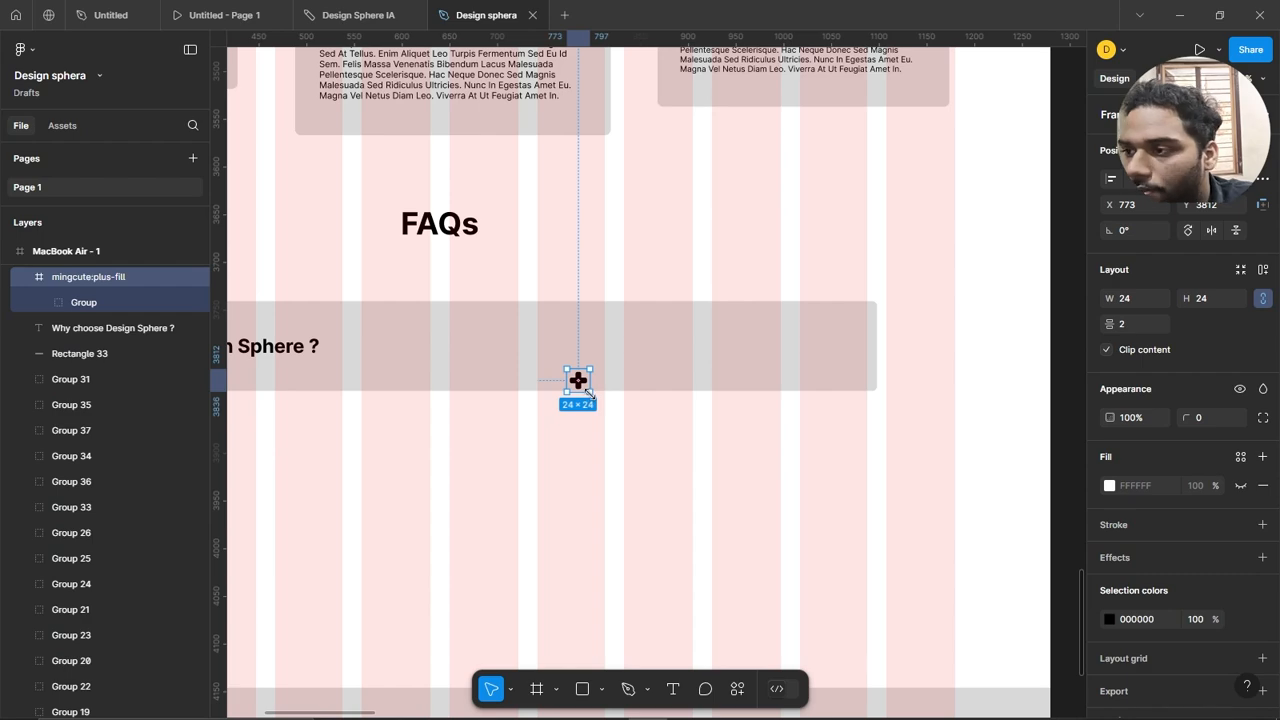
Scale the plus icon to 53 × 53 and place it at the right end of the FAQ question box.
{"action": "key", "text": "k"}
{"action": "left_click_drag", "start_coordinate": [589, 393], "coordinate": [823, 350]}
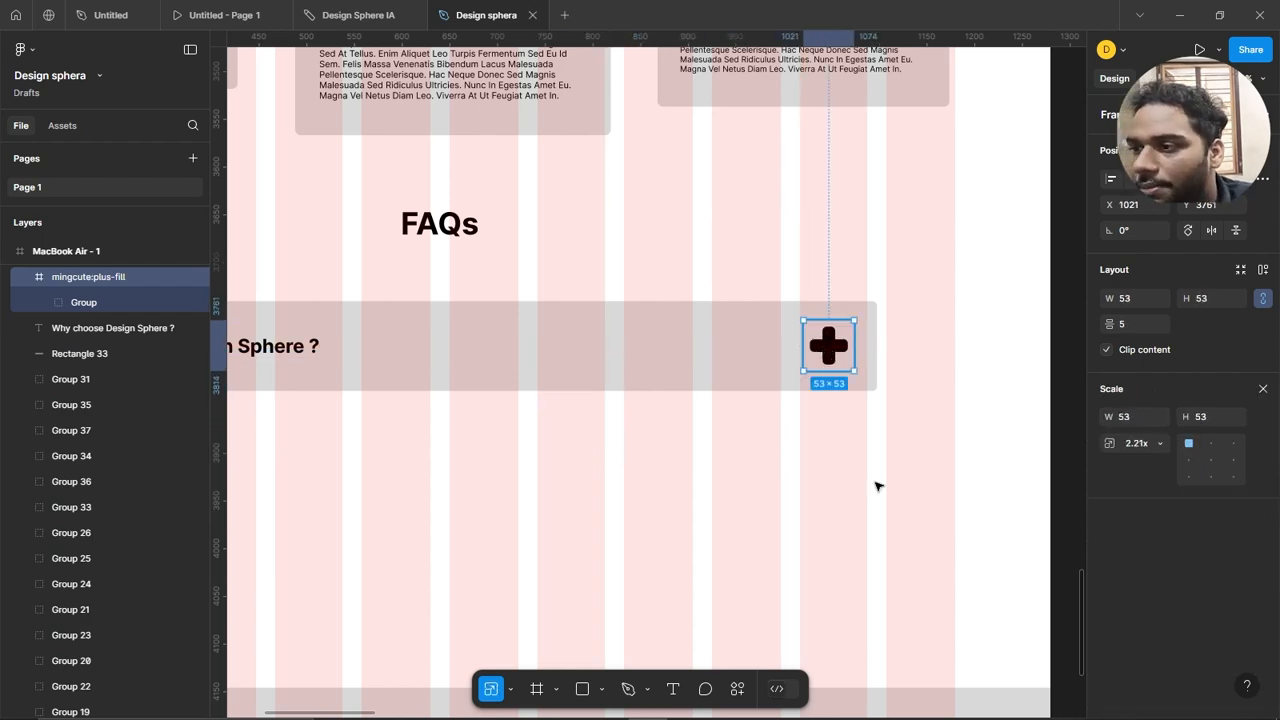
{"action": "left_click", "coordinate": [897, 451]}
{"action": "scroll", "coordinate": [897, 451], "scroll_direction": "down", "scroll_amount": 5}
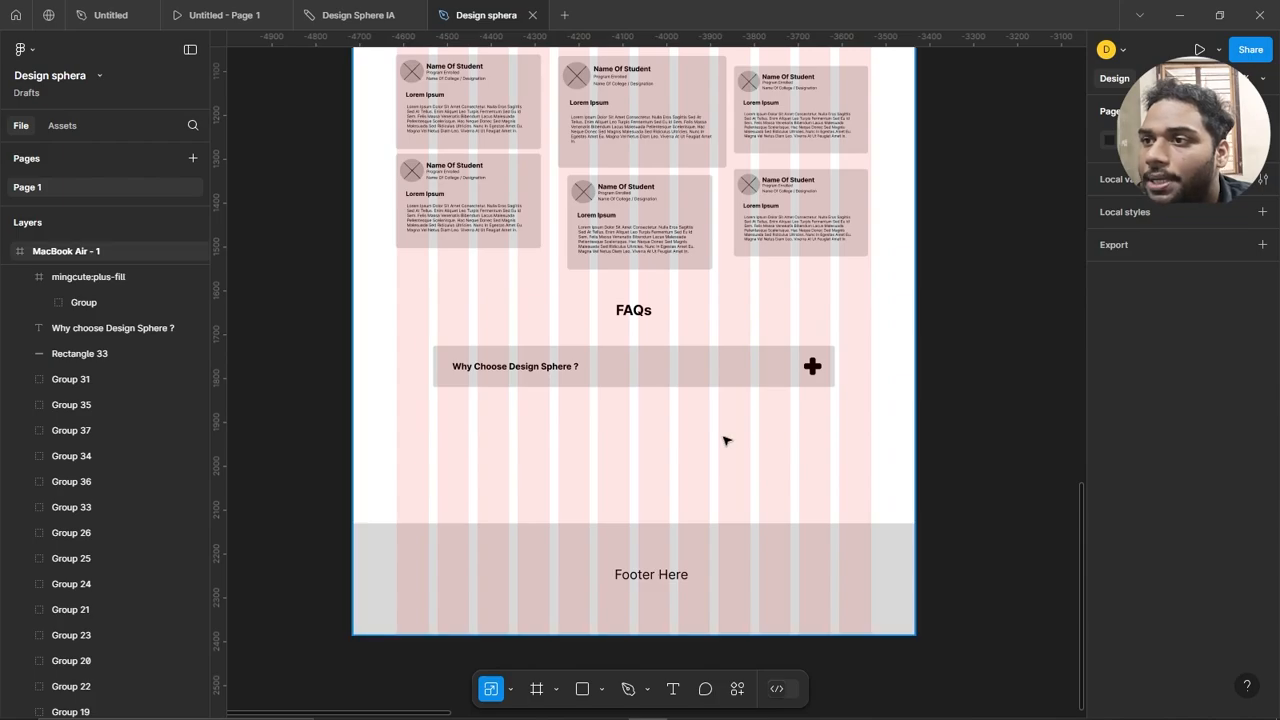
Compare the new FAQ box with the sitemap and the prototype's FAQs section, and review the MacBook Air - 1 wireframe sections.
{"action": "scroll", "coordinate": [723, 440], "scroll_direction": "up", "scroll_amount": 2}
{"action": "left_click", "coordinate": [352, 13]}
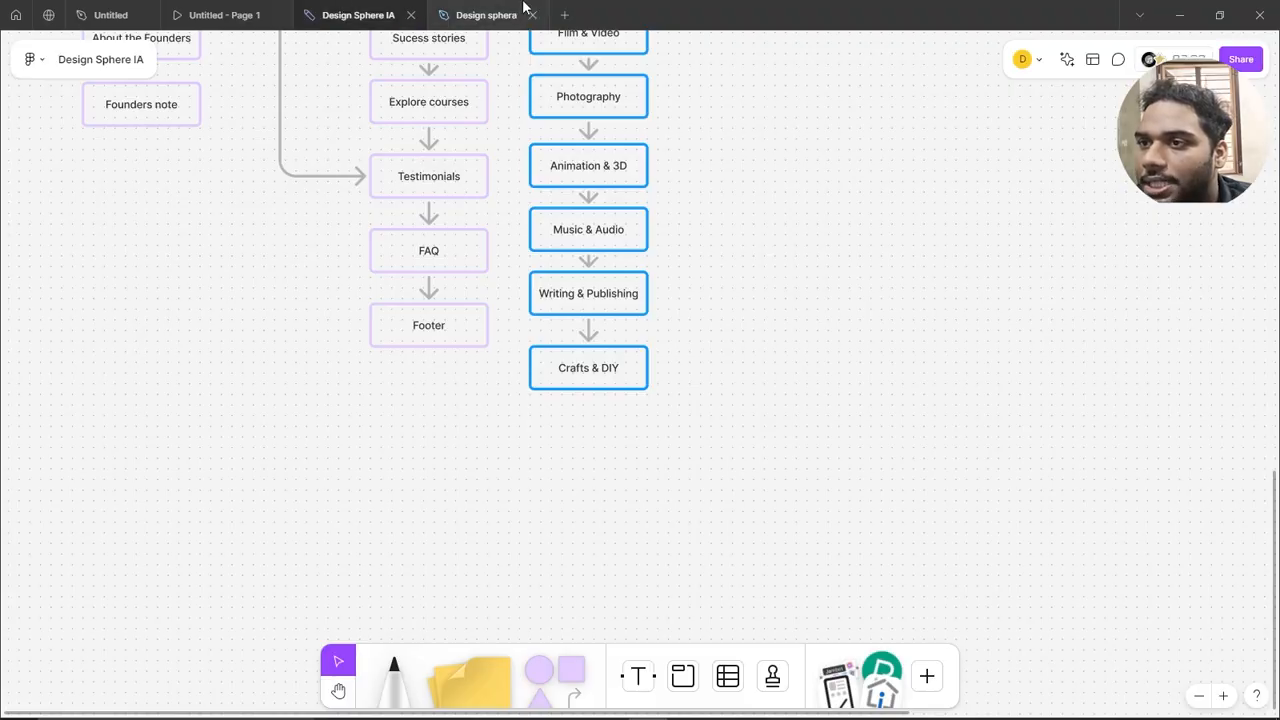
{"action": "left_click", "coordinate": [523, 10]}
{"action": "left_click", "coordinate": [229, 10]}
{"action": "scroll", "coordinate": [549, 334], "scroll_direction": "down", "scroll_amount": 3}
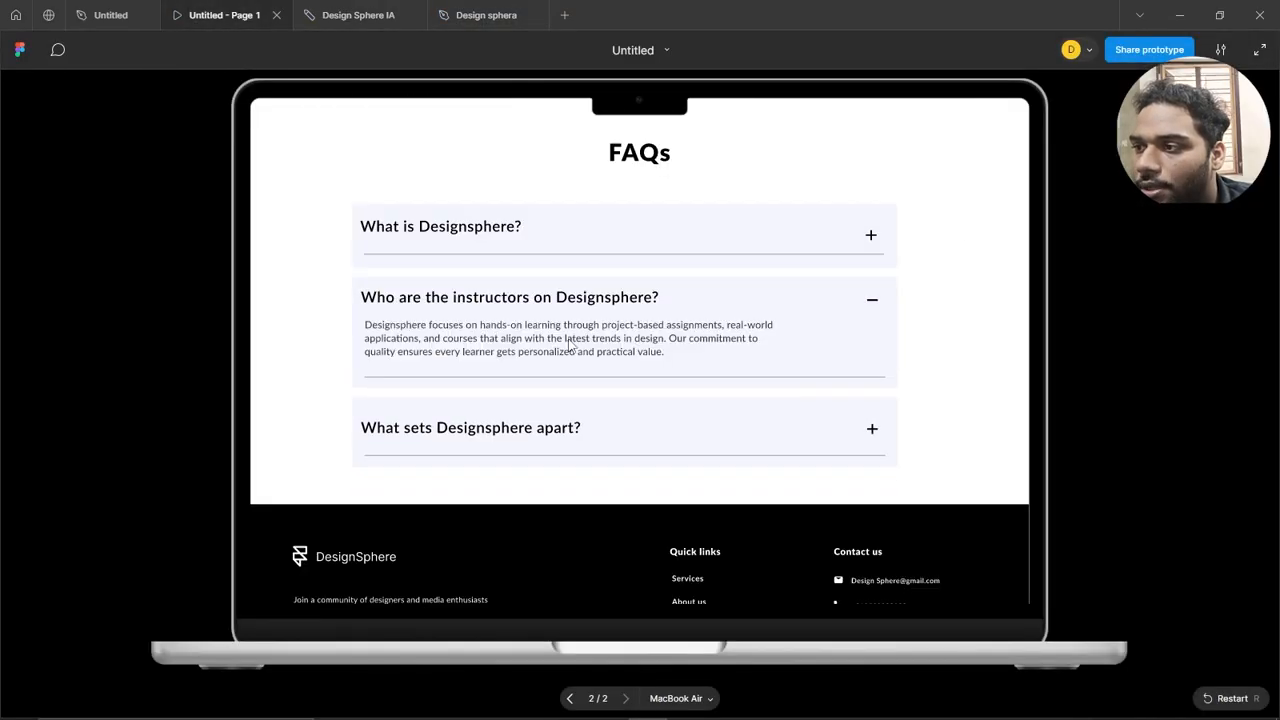
{"action": "scroll", "coordinate": [568, 348], "scroll_direction": "up", "scroll_amount": 1}
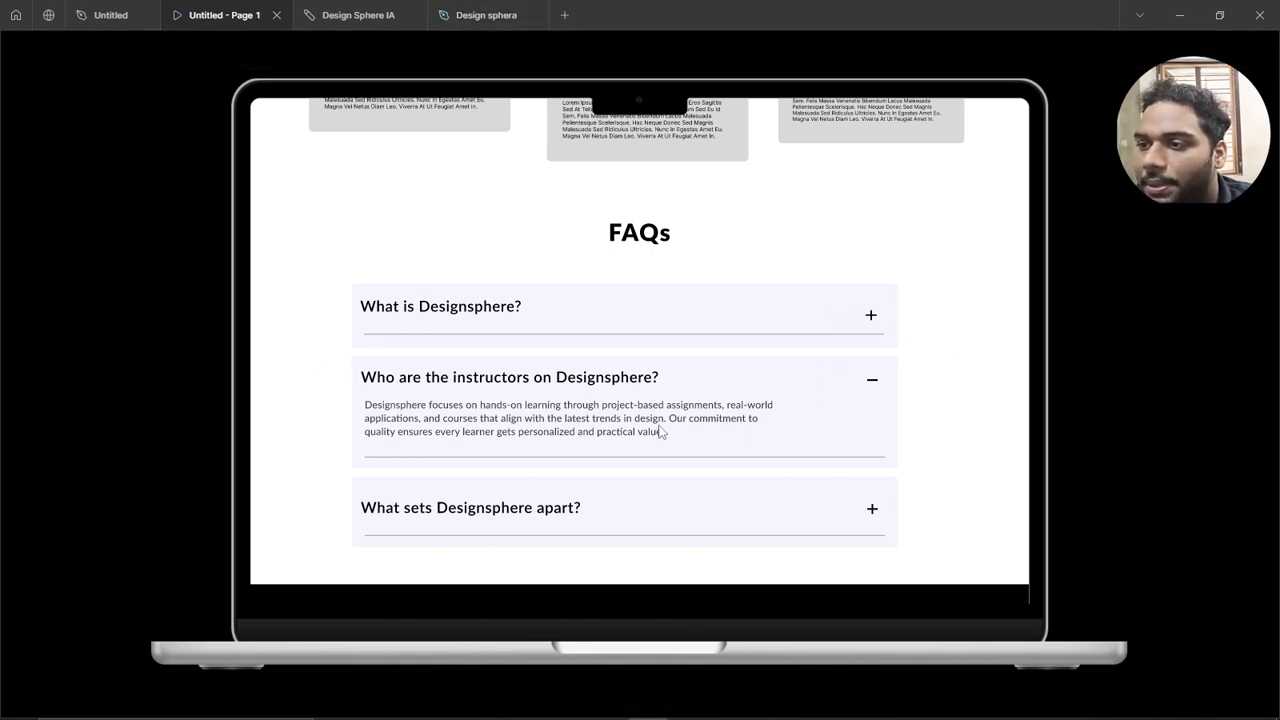
{"action": "scroll", "coordinate": [507, 417], "scroll_direction": "down", "scroll_amount": 2}
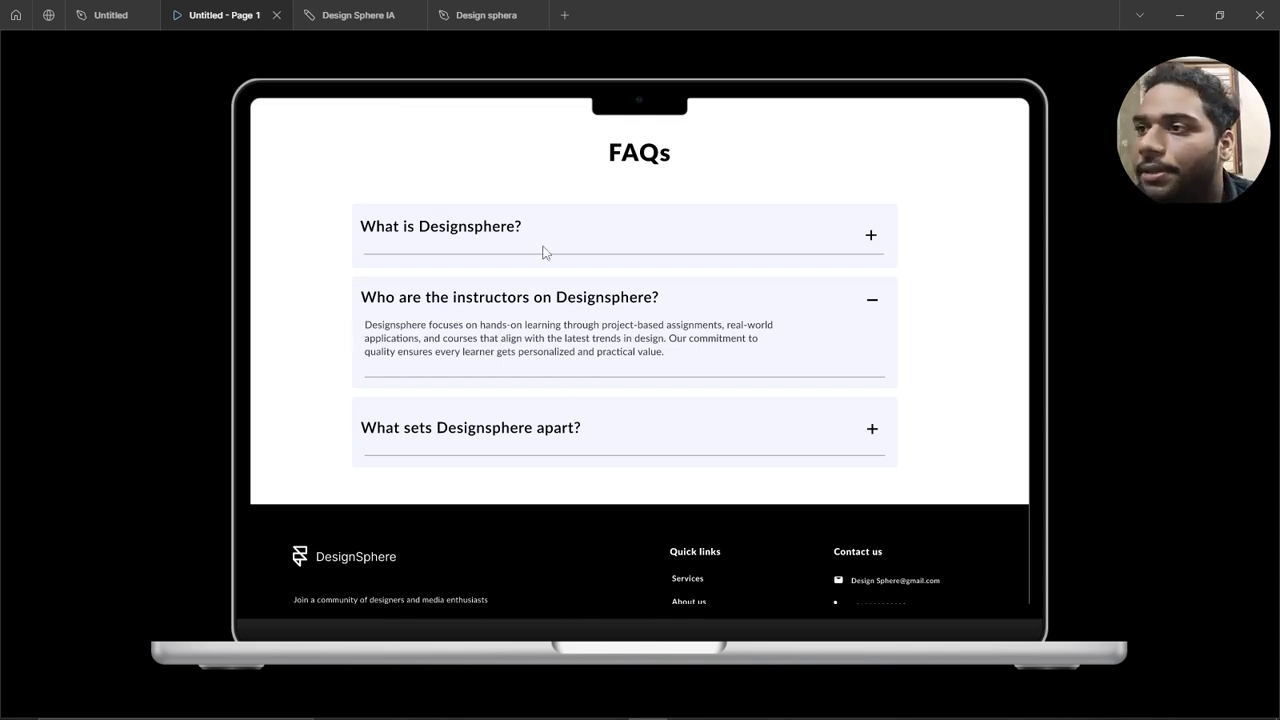
{"action": "left_click", "coordinate": [488, 14]}
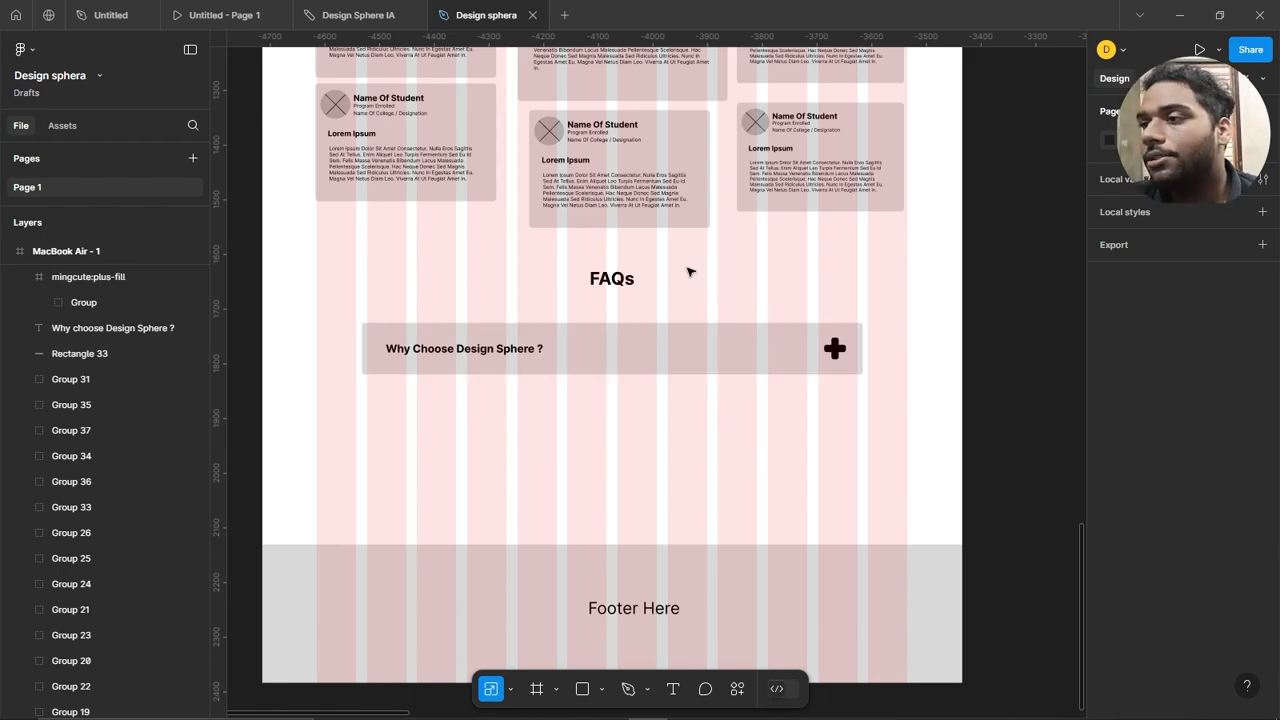
{"action": "scroll", "coordinate": [690, 270], "scroll_direction": "down", "scroll_amount": 6}
{"action": "scroll", "coordinate": [827, 306], "scroll_direction": "up", "scroll_amount": 5}
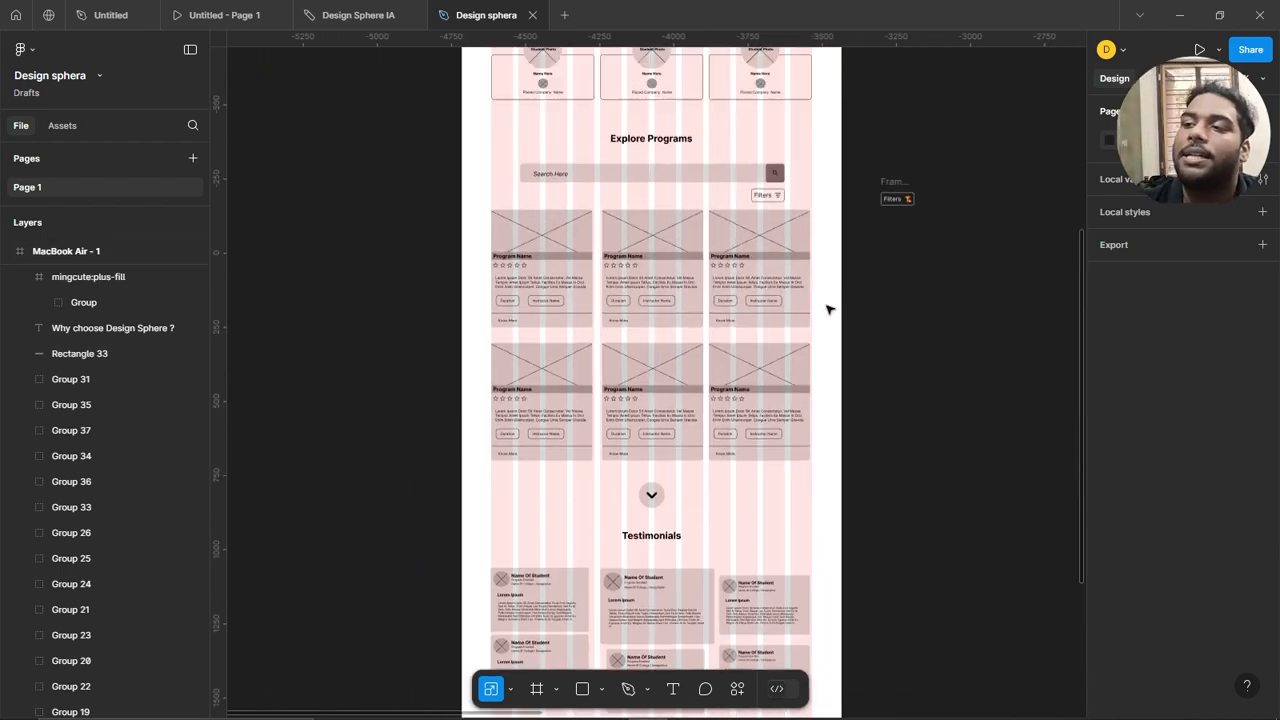
{"action": "scroll", "coordinate": [660, 326], "scroll_direction": "up", "scroll_amount": 3}
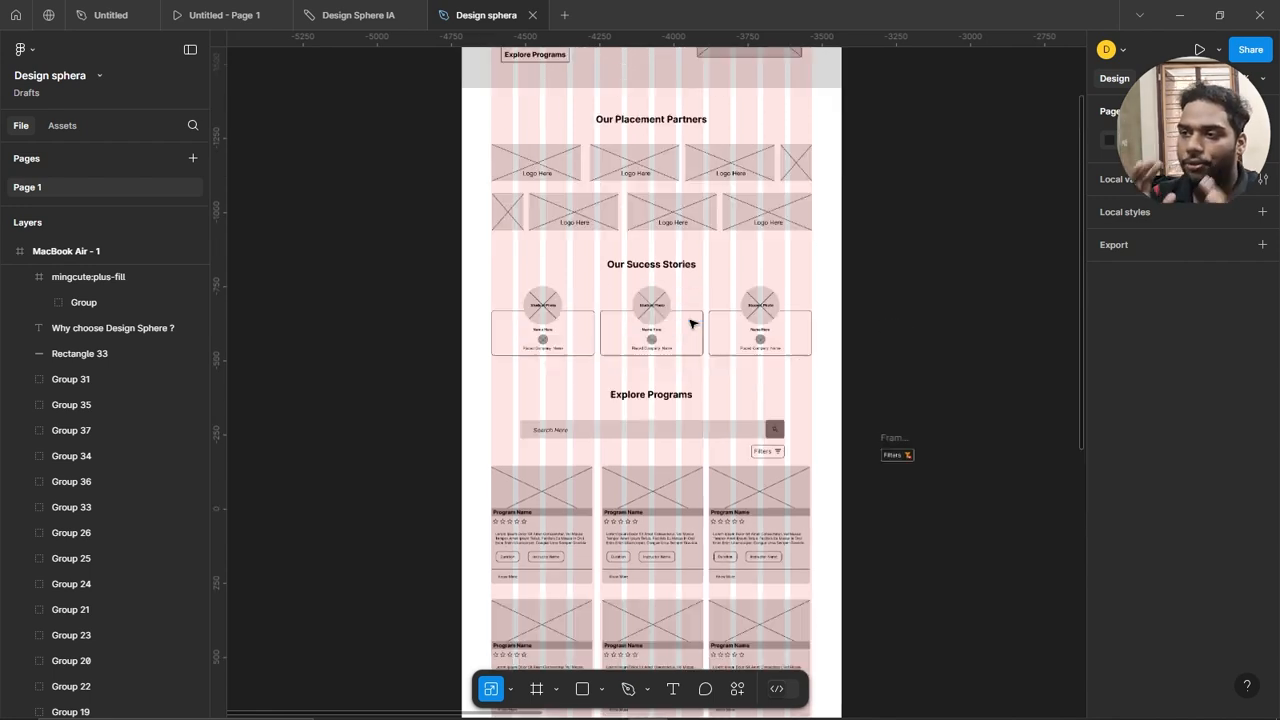